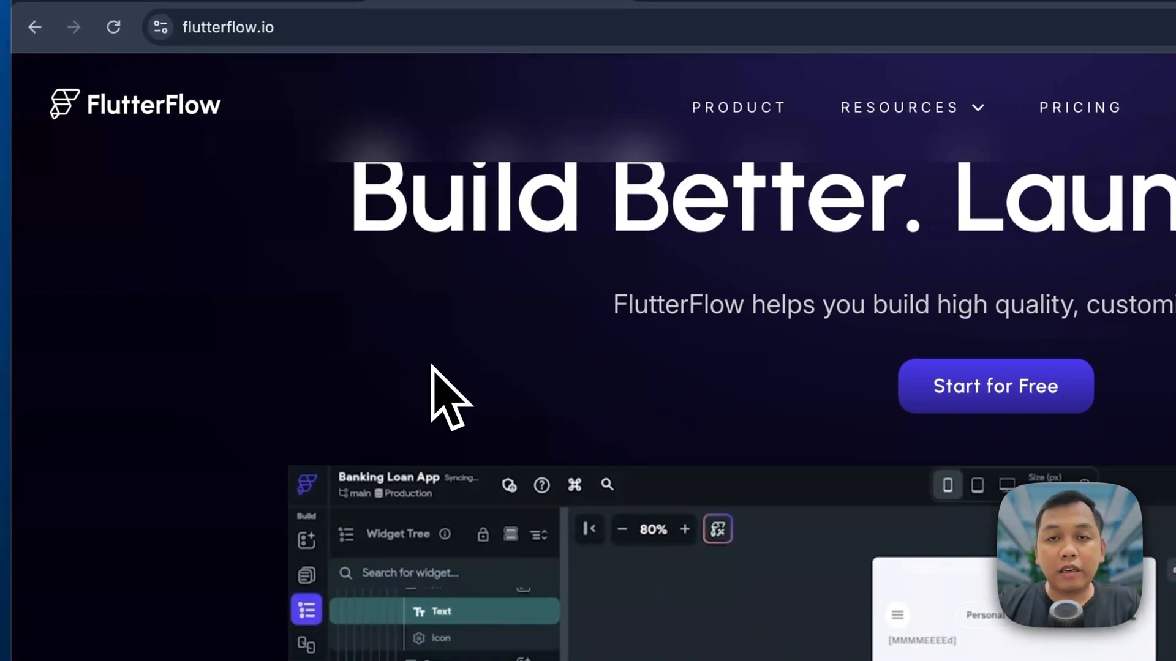
- Review the homepage's introduction and its section on building UI and logic visually
scroll(432, 366, "down", 5)
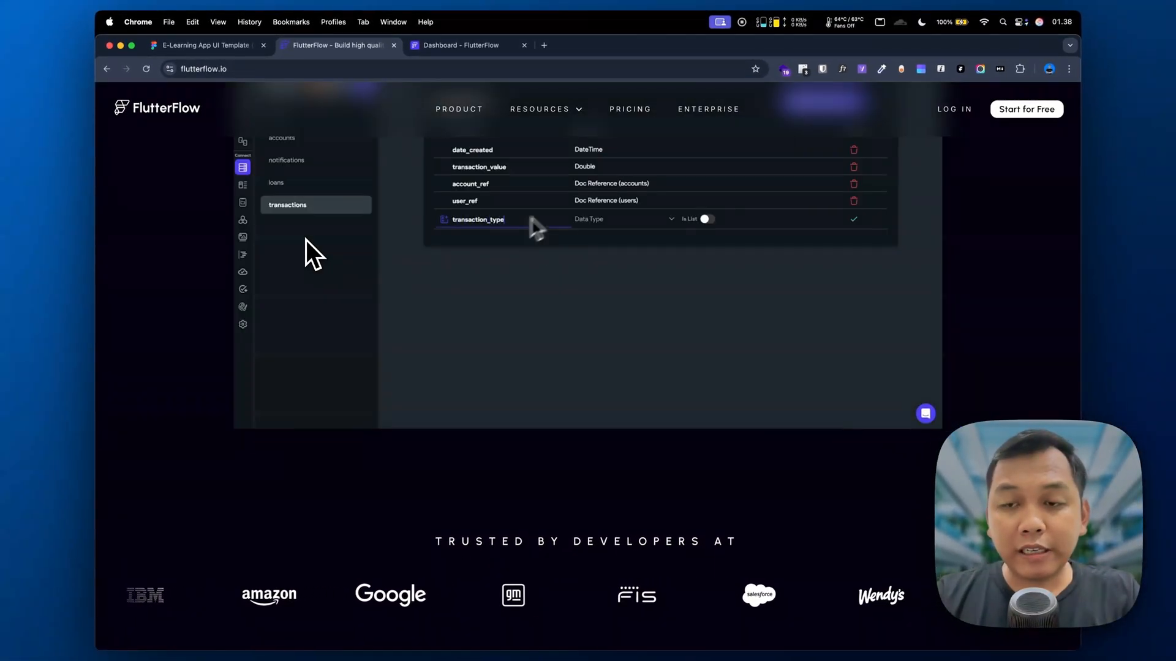
scroll(307, 241, "up", 1)
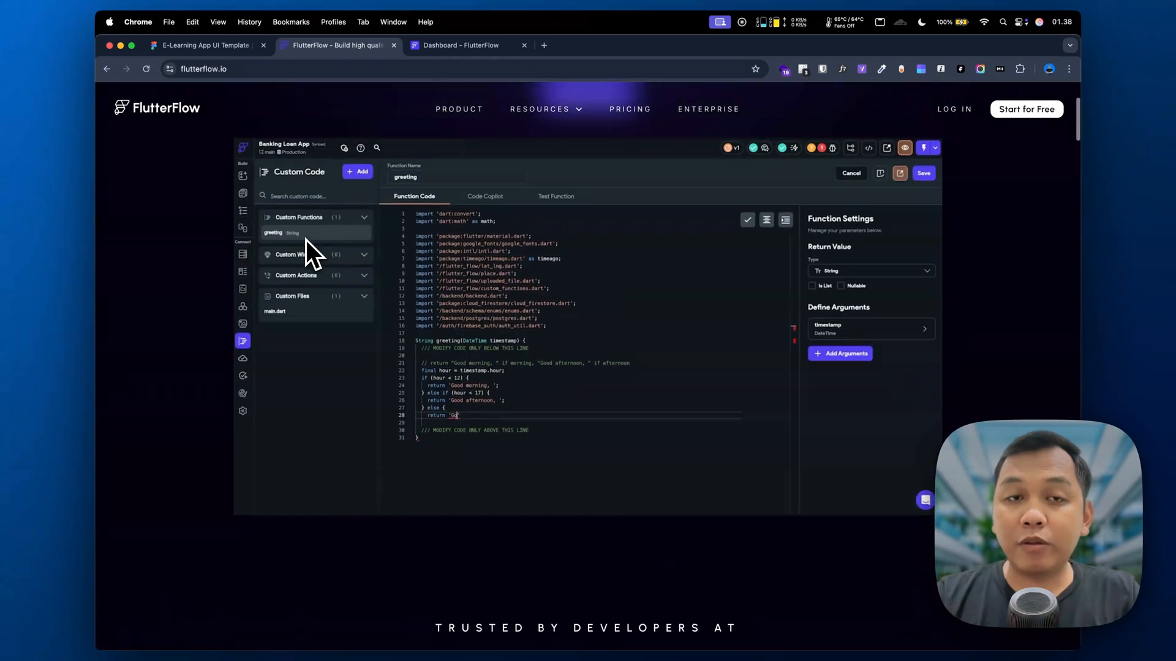
scroll(306, 240, "up", 3)
scroll(306, 240, "up", 4)
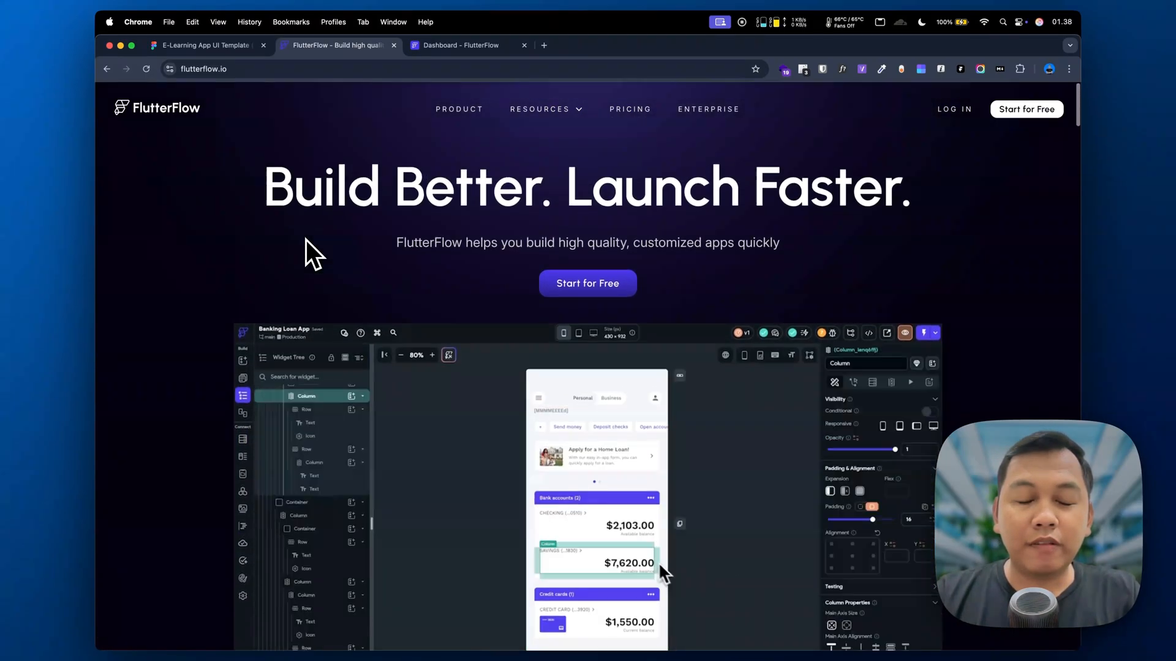
scroll(306, 240, "down", 10)
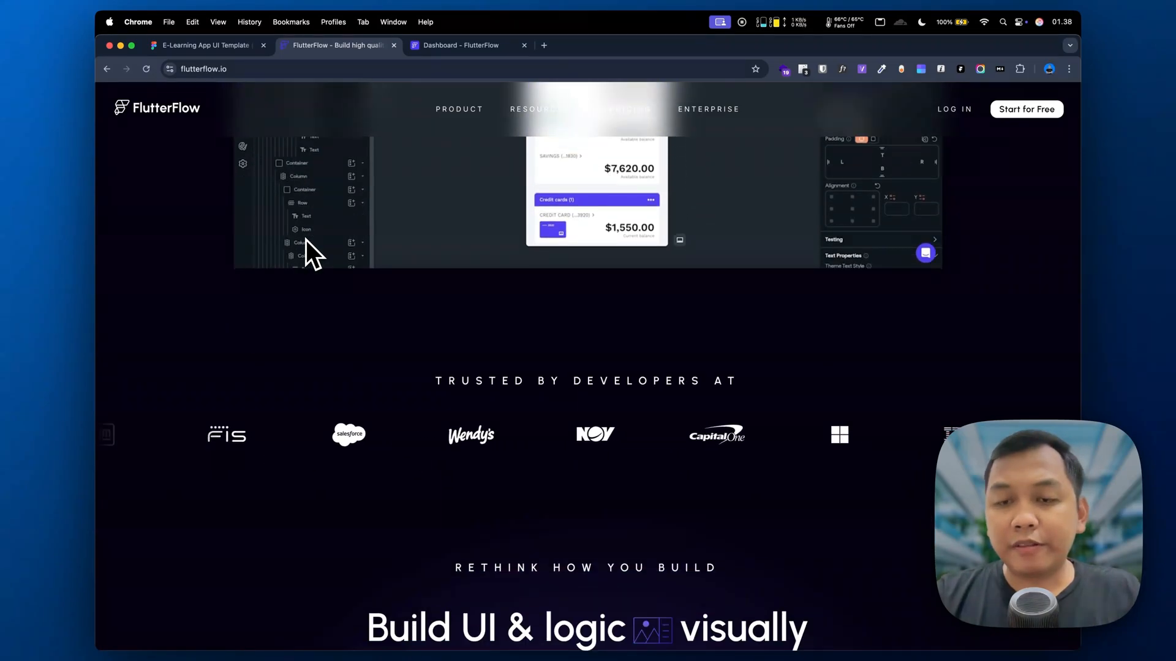
scroll(373, 299, "down", 10)
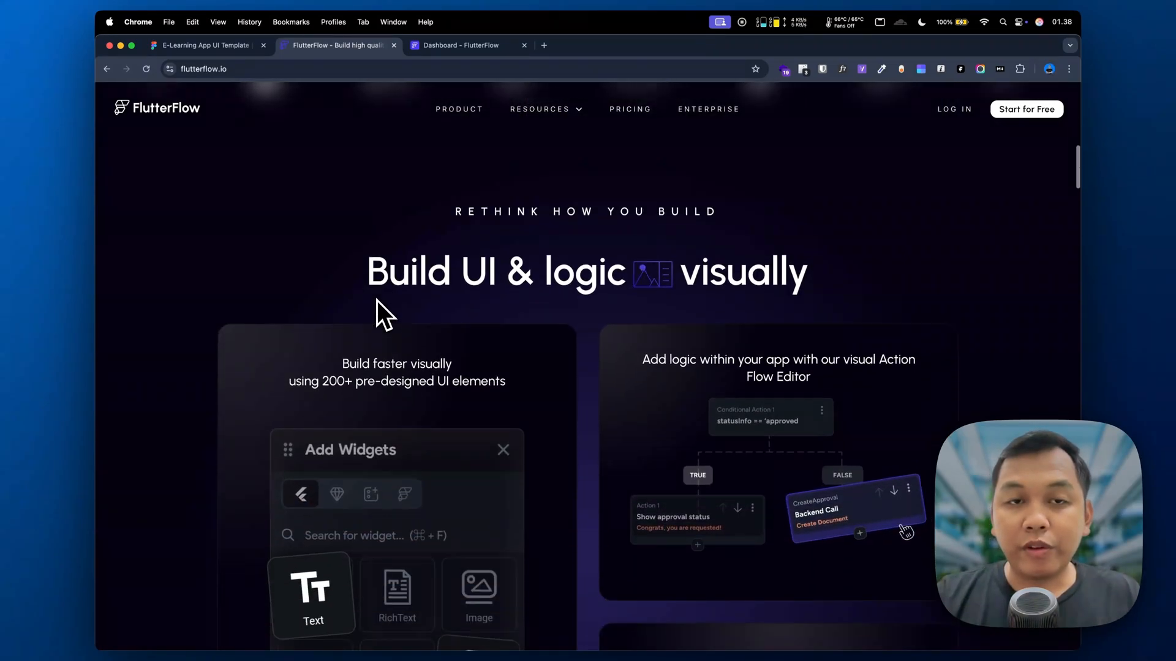
scroll(376, 300, "up", 2)
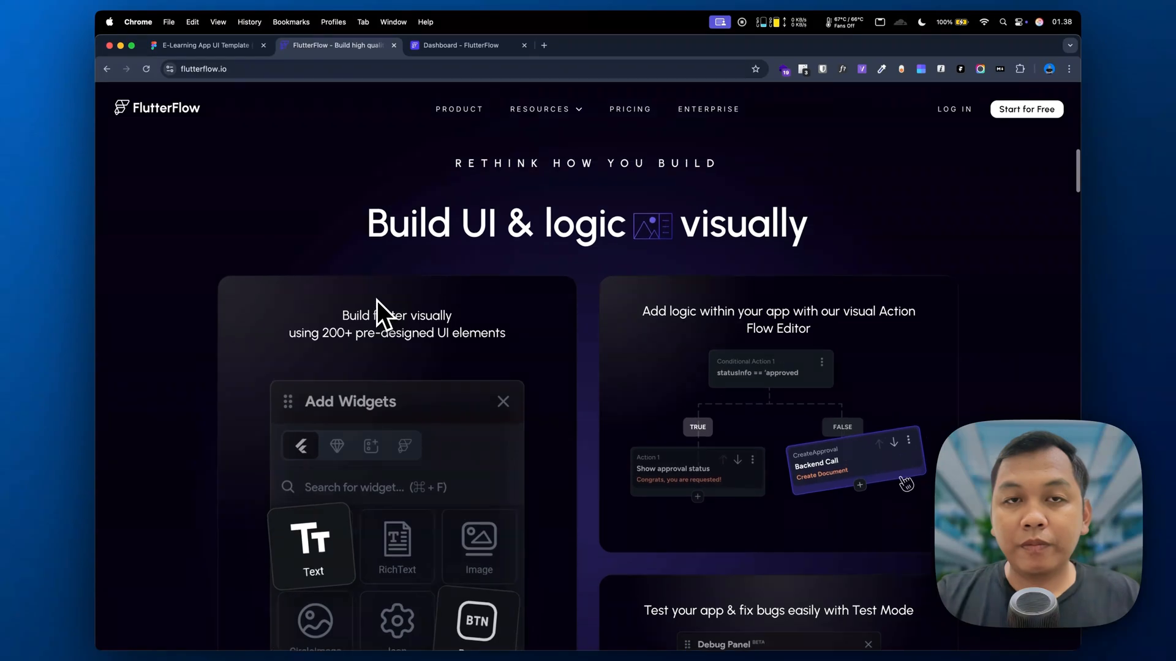
scroll(365, 264, "down", 1)
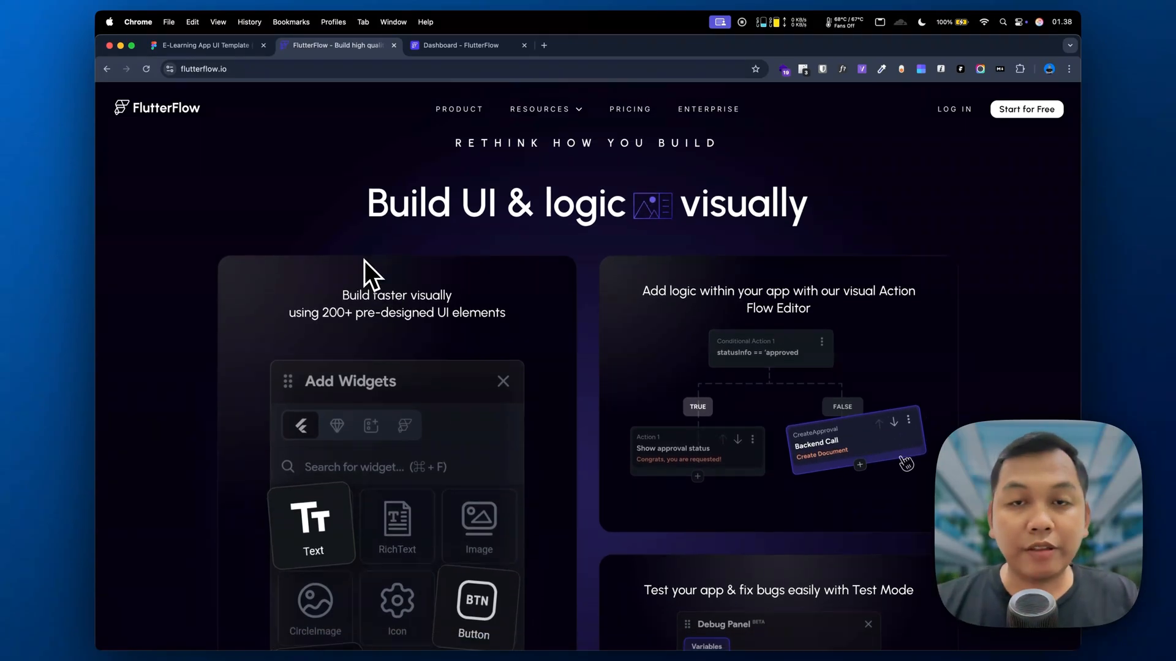
scroll(455, 220, "down", 1)
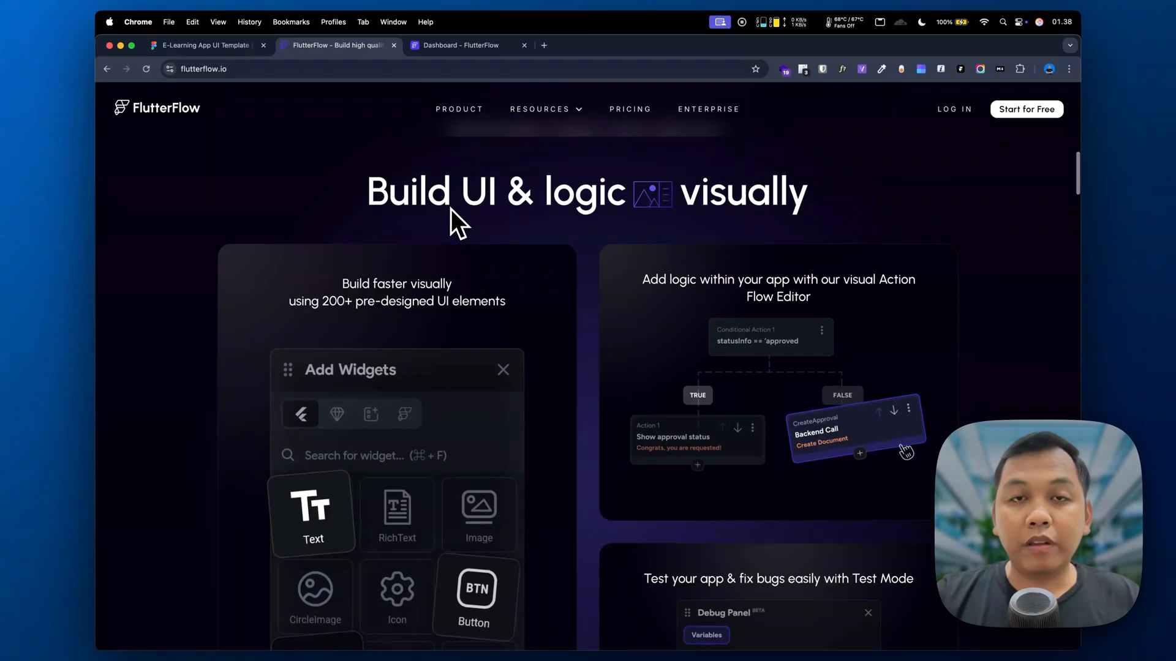
- Examine the homepage sections on customizing everything and connecting the app to data
scroll(450, 208, "down", 10)
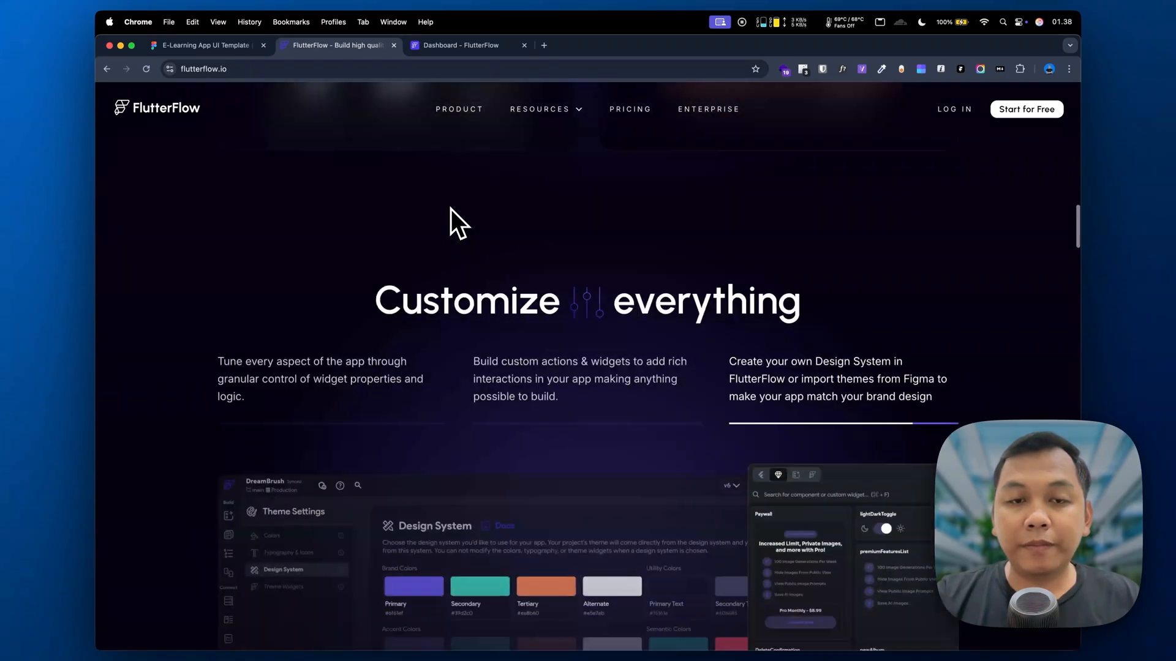
scroll(450, 208, "up", 1)
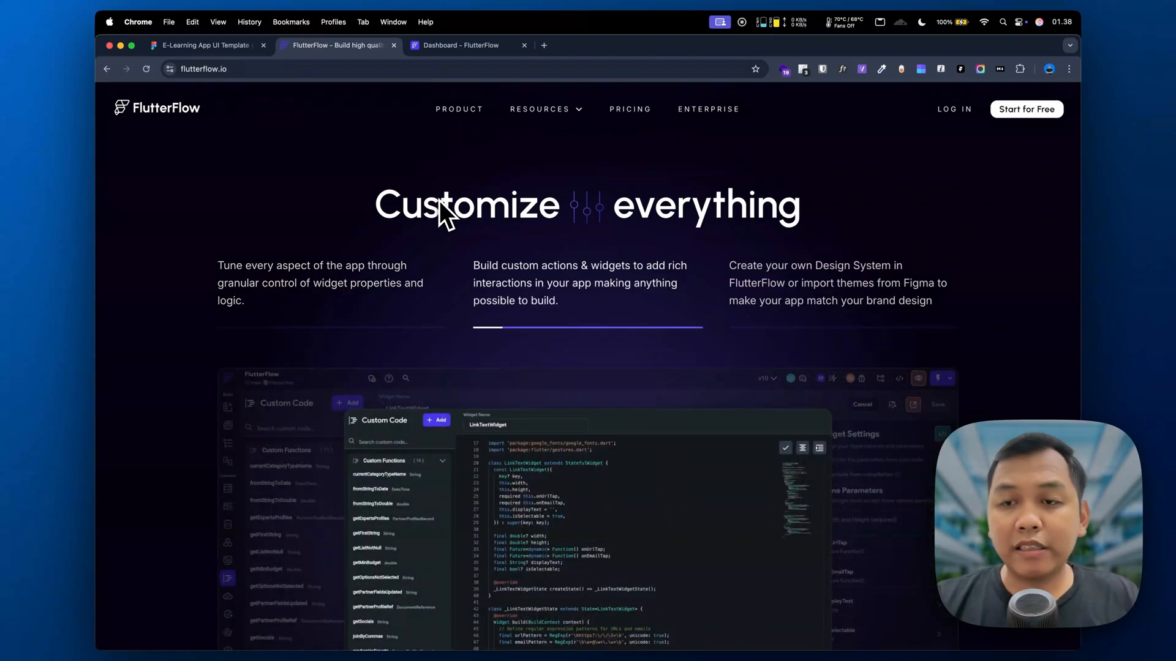
scroll(439, 200, "down", 4)
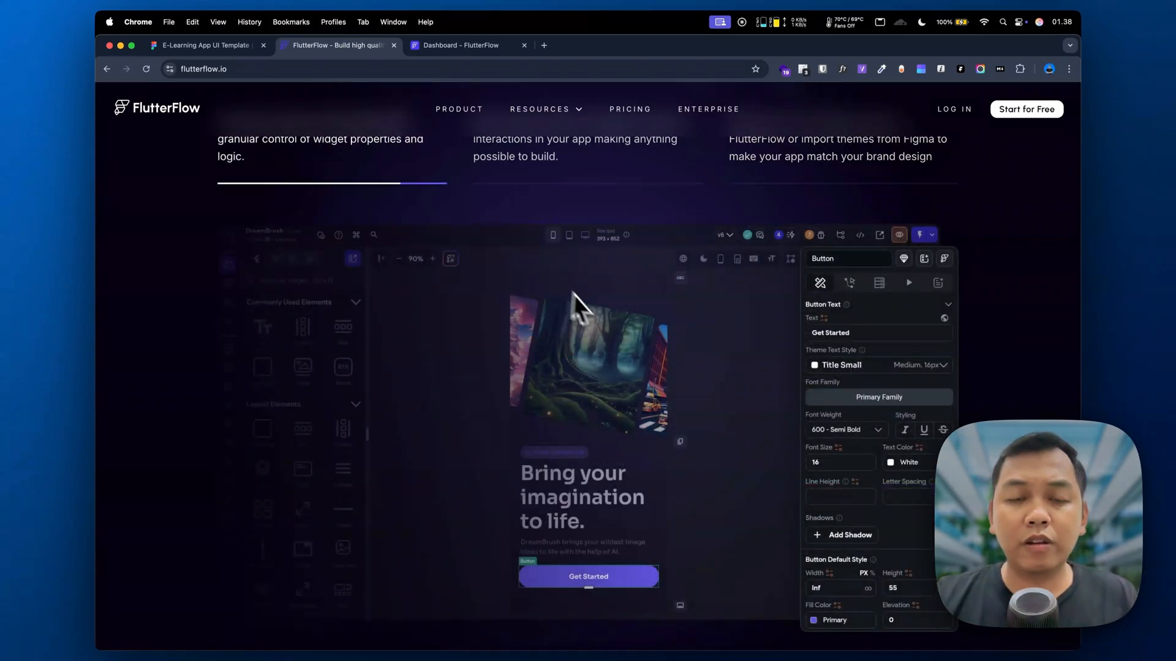
scroll(582, 306, "down", 1)
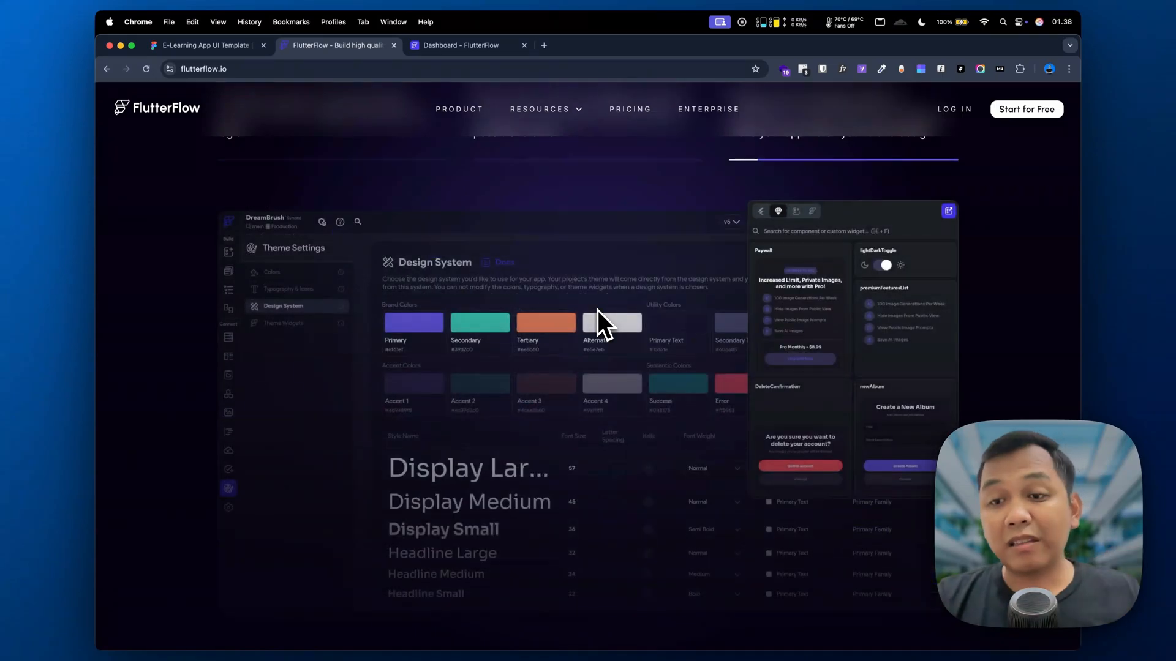
scroll(598, 311, "down", 3)
scroll(598, 311, "down", 10)
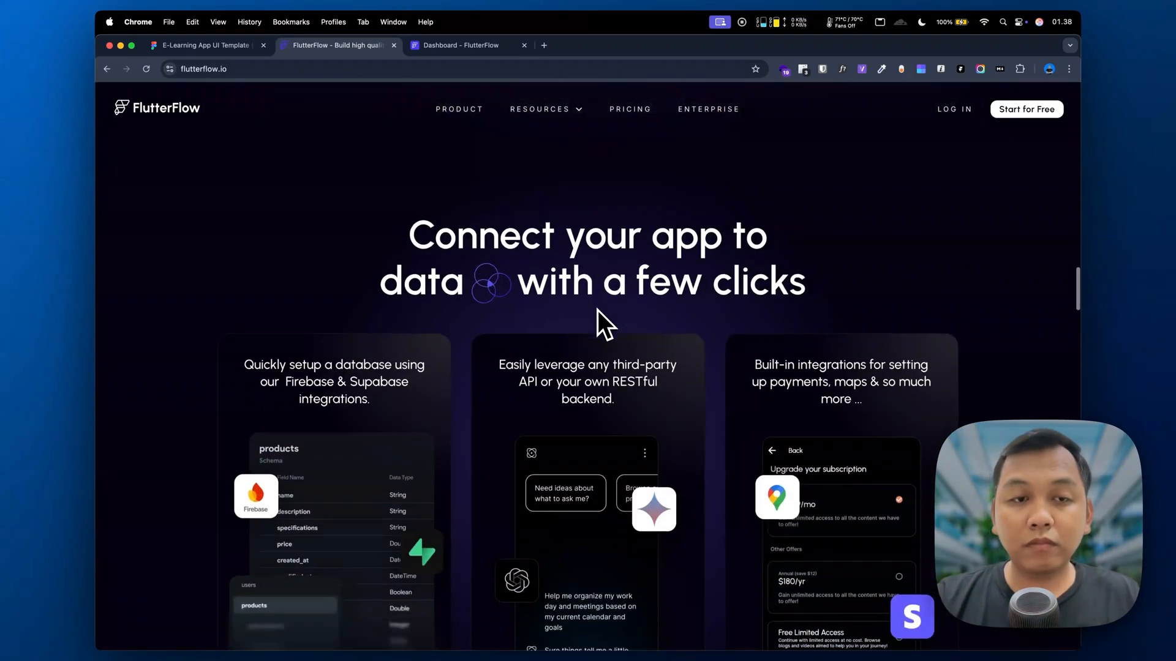
scroll(597, 310, "up", 3)
scroll(597, 309, "up", 3)
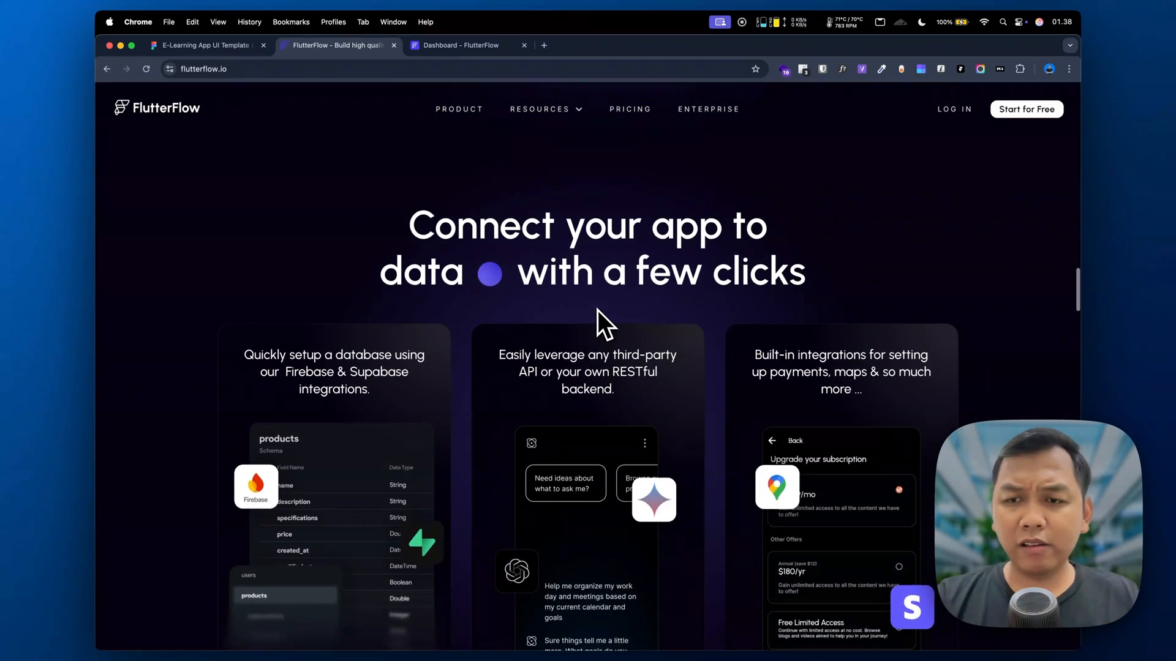
scroll(597, 310, "down", 1)
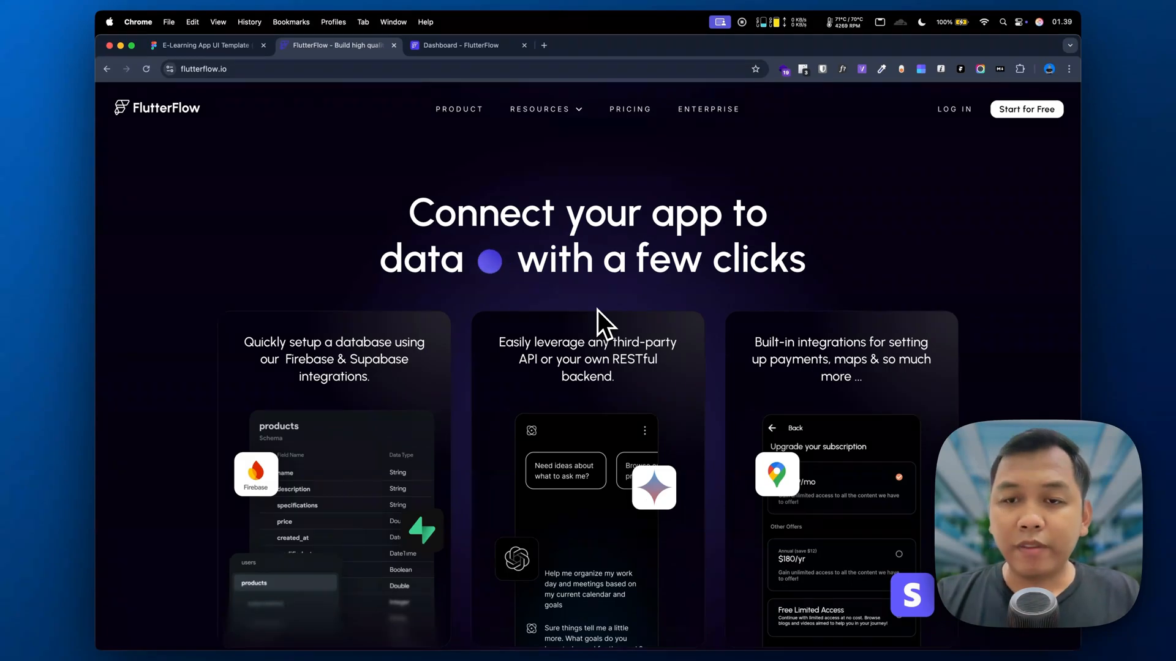
scroll(598, 310, "down", 4)
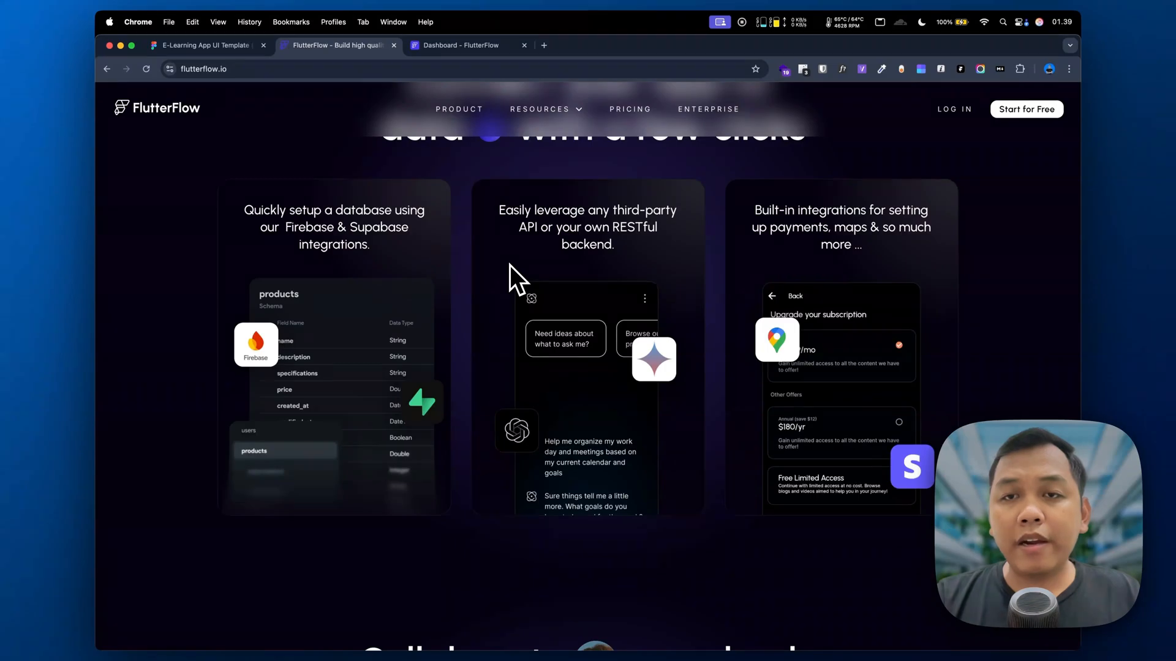
- Review the homepage sections on seamless collaboration and owning the exported code
scroll(591, 256, "down", 2)
scroll(594, 255, "down", 15)
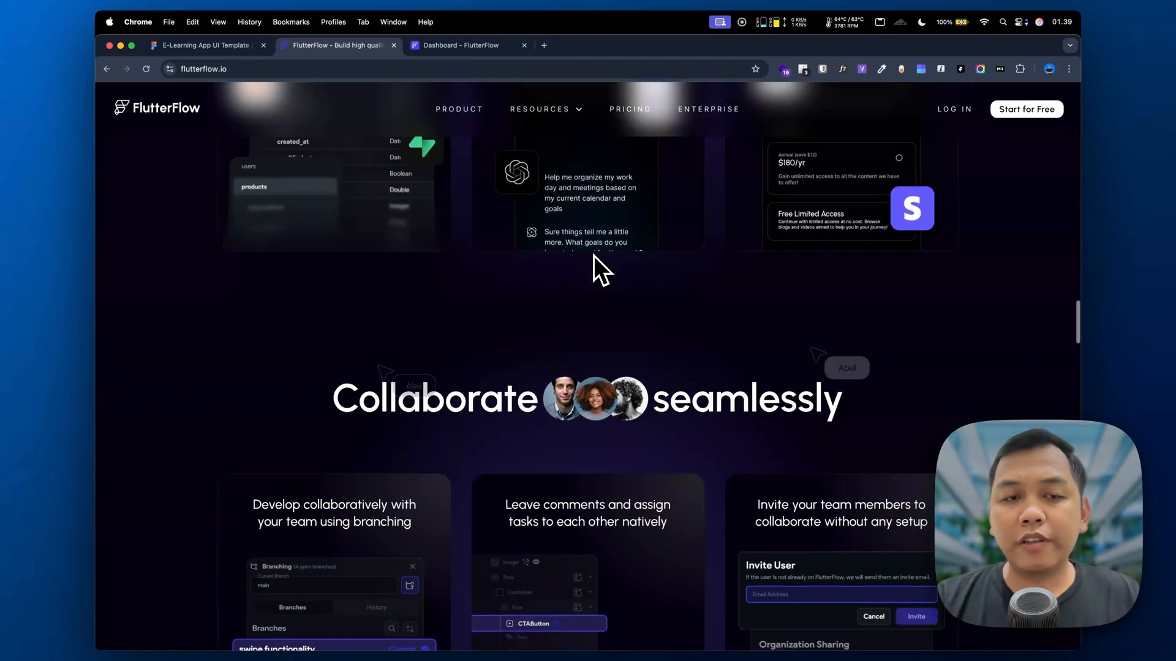
scroll(593, 255, "down", 10)
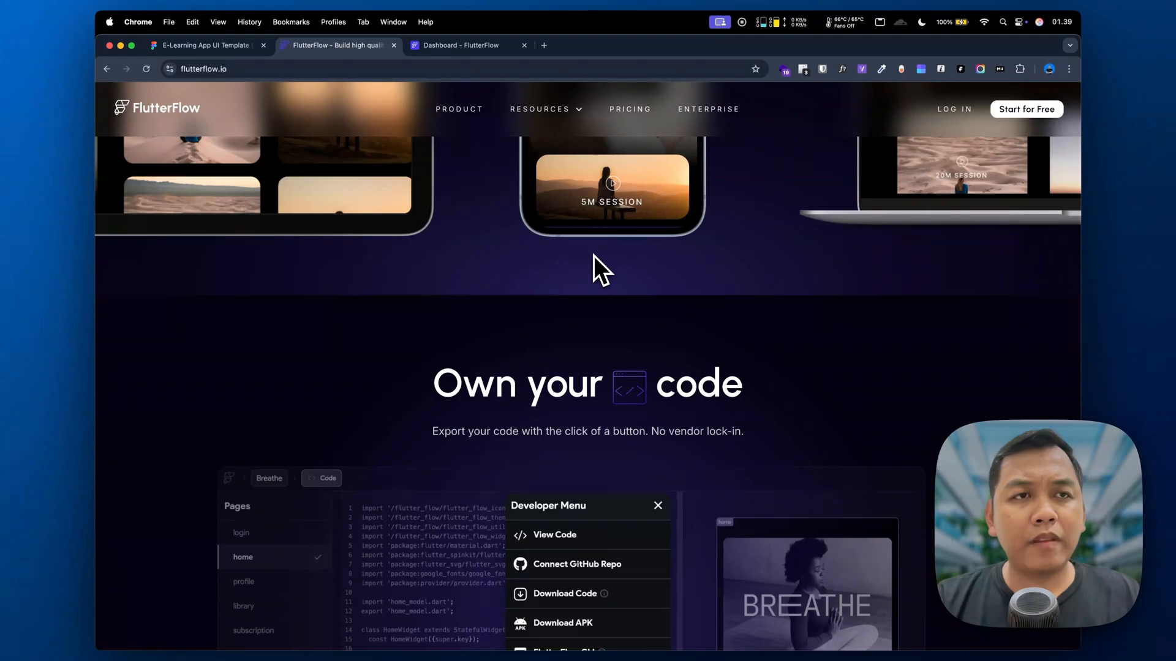
scroll(671, 367, "down", 7)
- Open the pricing page and compare the Free, Standard, Pro and Teams plans
scroll(677, 366, "up", 6)
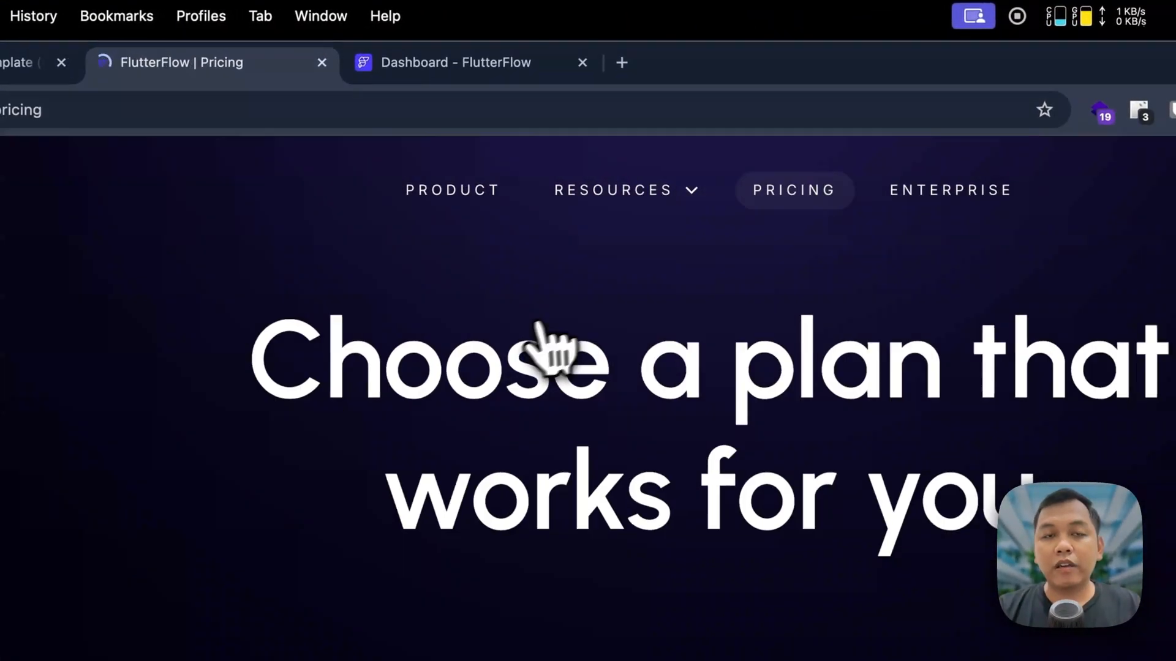
scroll(459, 429, "down", 5)
scroll(349, 481, "down", 2)
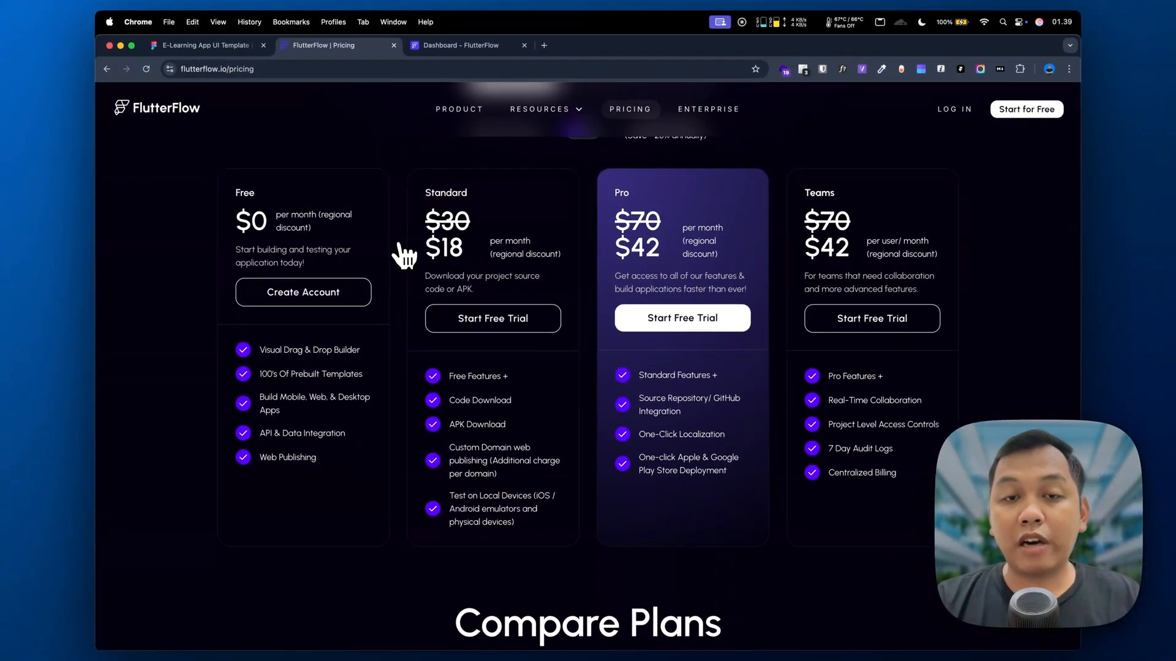
scroll(404, 255, "up", 1)
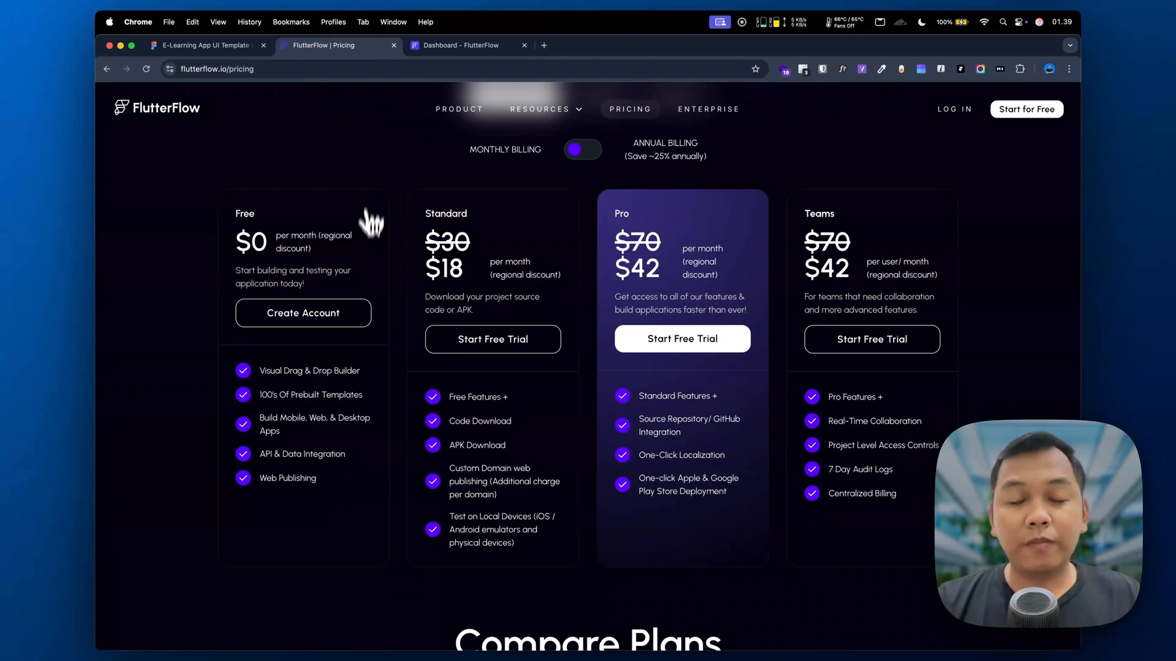
scroll(373, 176, "up", 5)
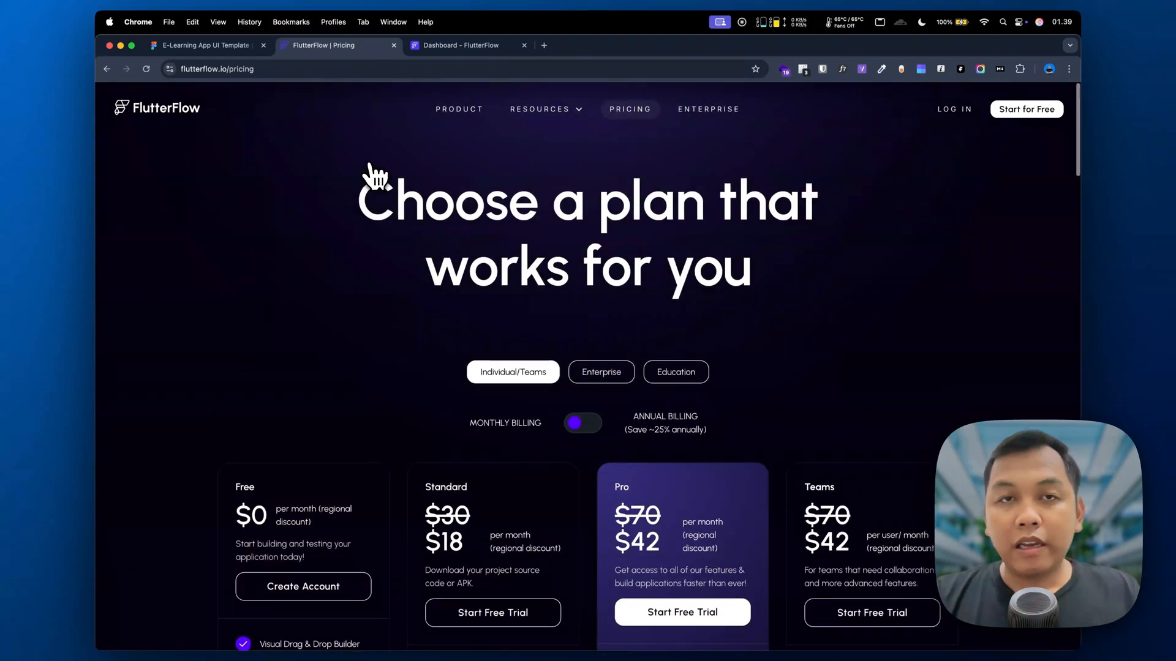
- Look over the site's resource links, then open and review the Desktop Apps page for the MacOS and Windows downloads
mouse_move(539, 110)
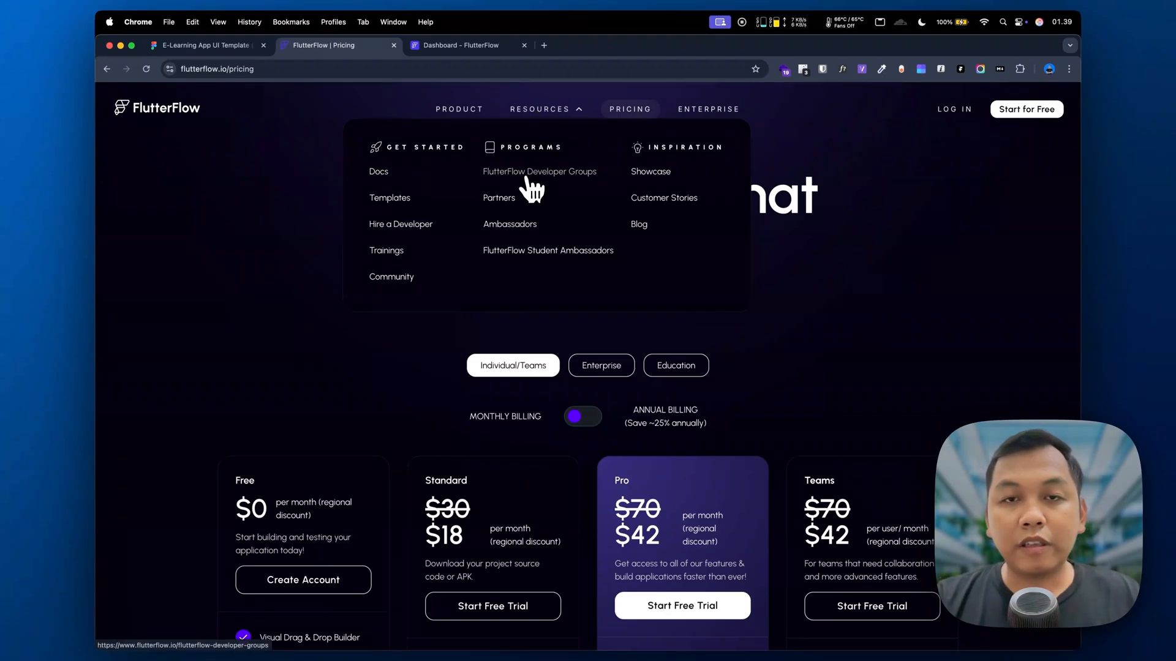
scroll(376, 368, "down", 20)
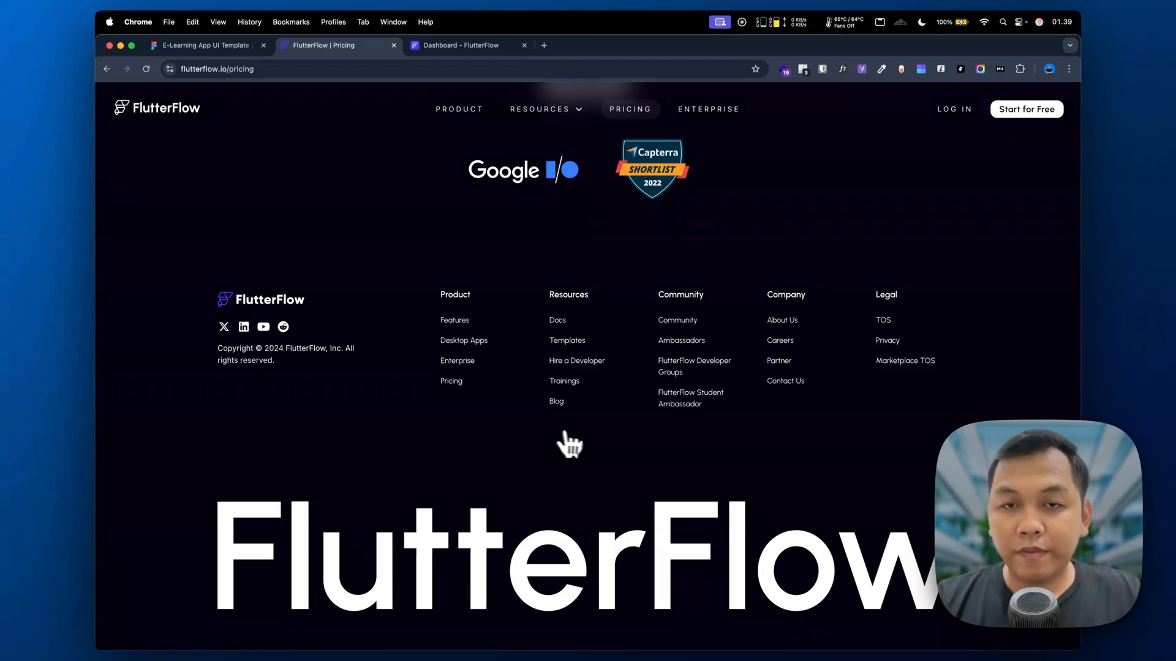
scroll(632, 440, "up", 1)
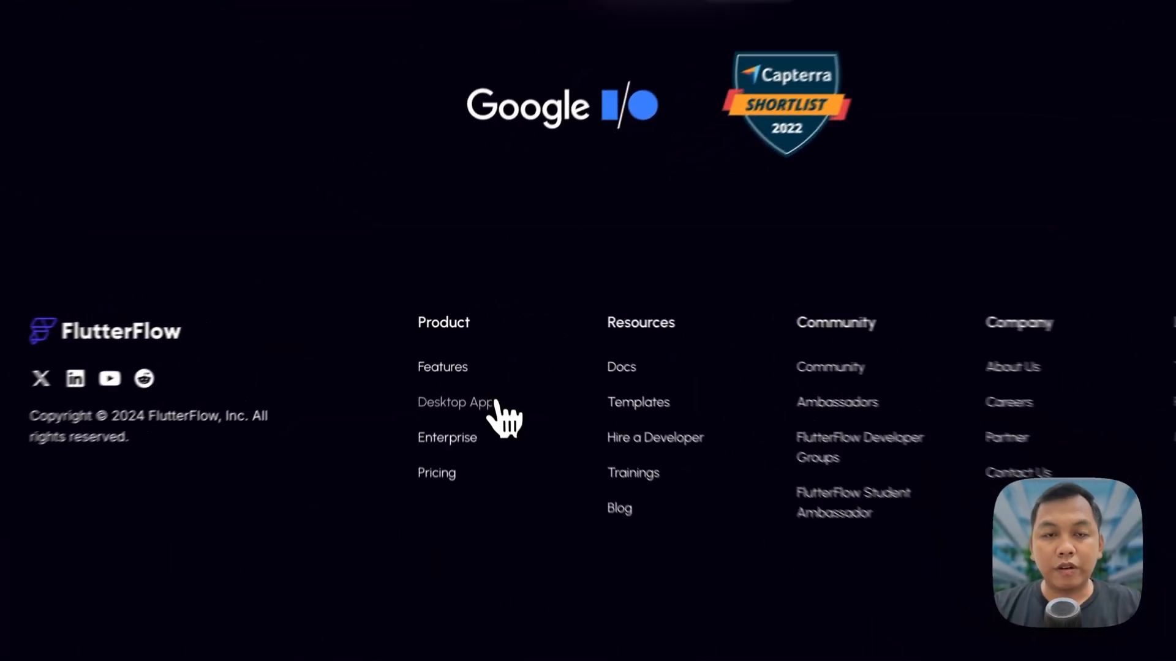
left_click(481, 348)
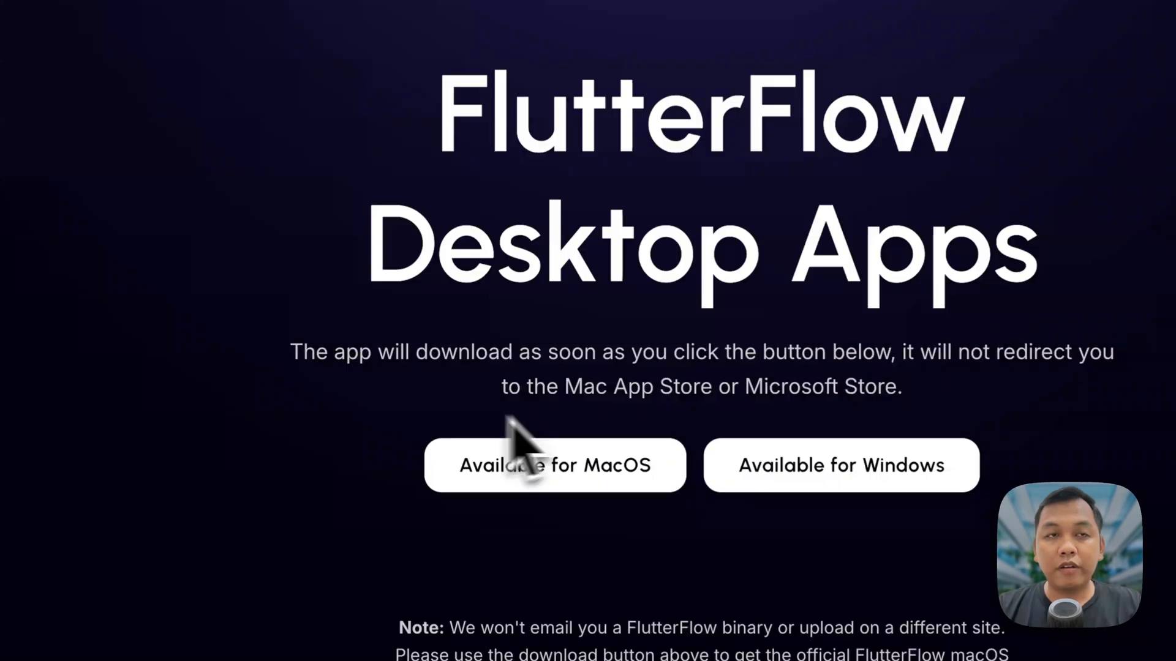
scroll(613, 270, "down", 10)
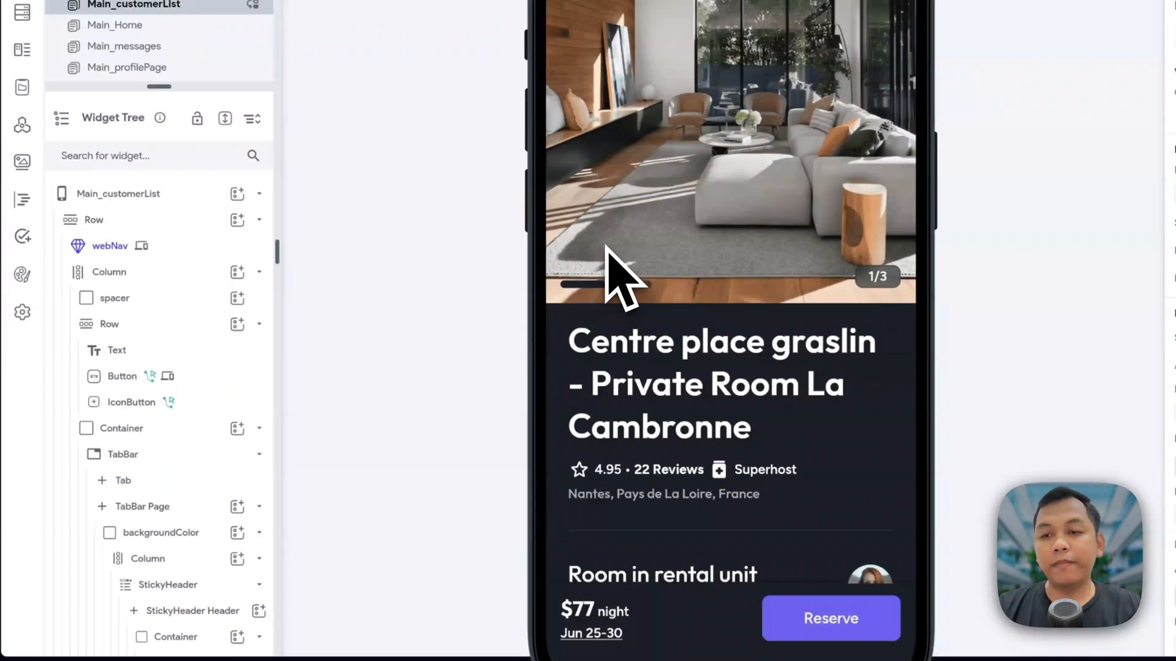
scroll(539, 263, "up", 10)
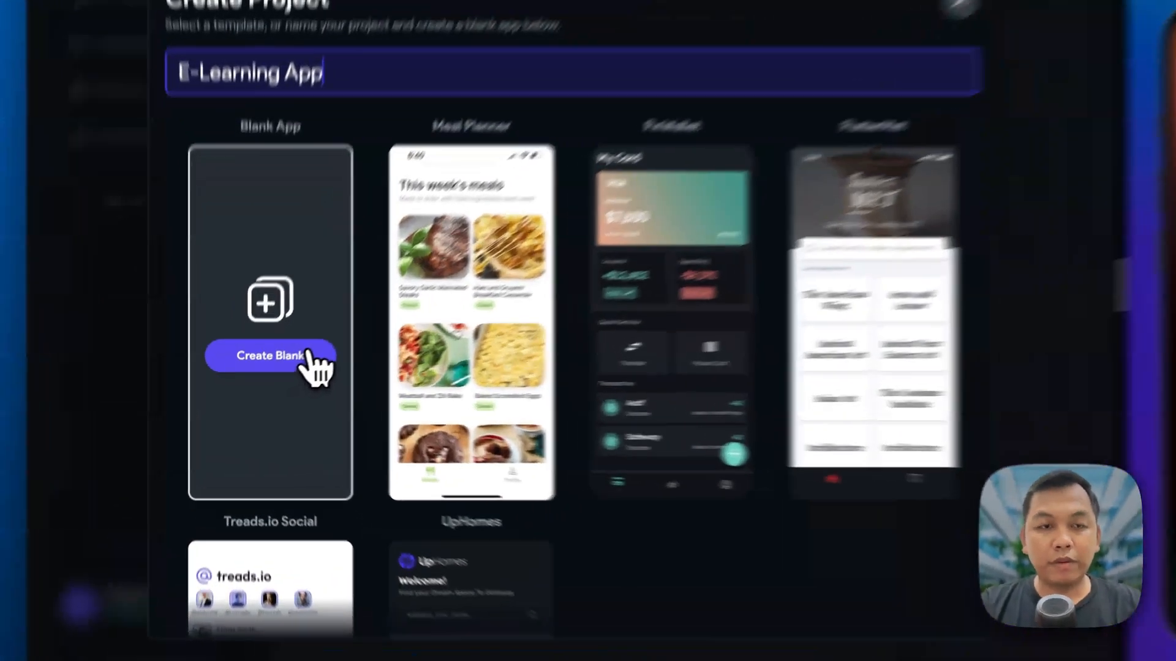
- Create a blank project named E-Learning App and replace "mycompany" in its package name with the developer's name
left_click(291, 378)
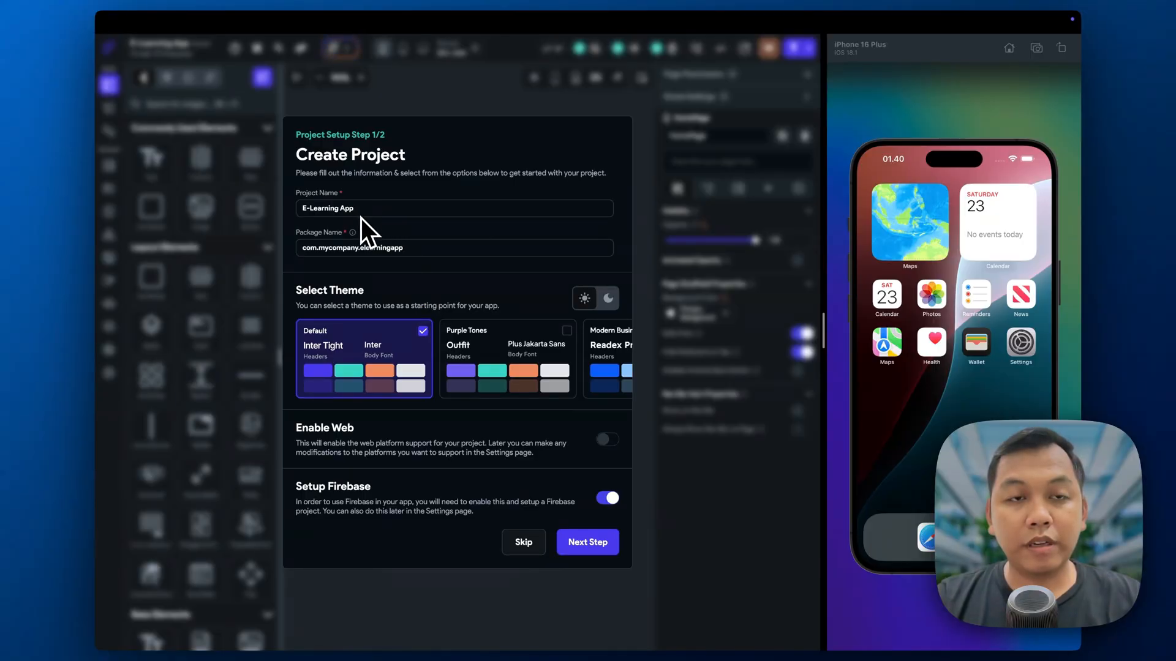
double_click(336, 249)
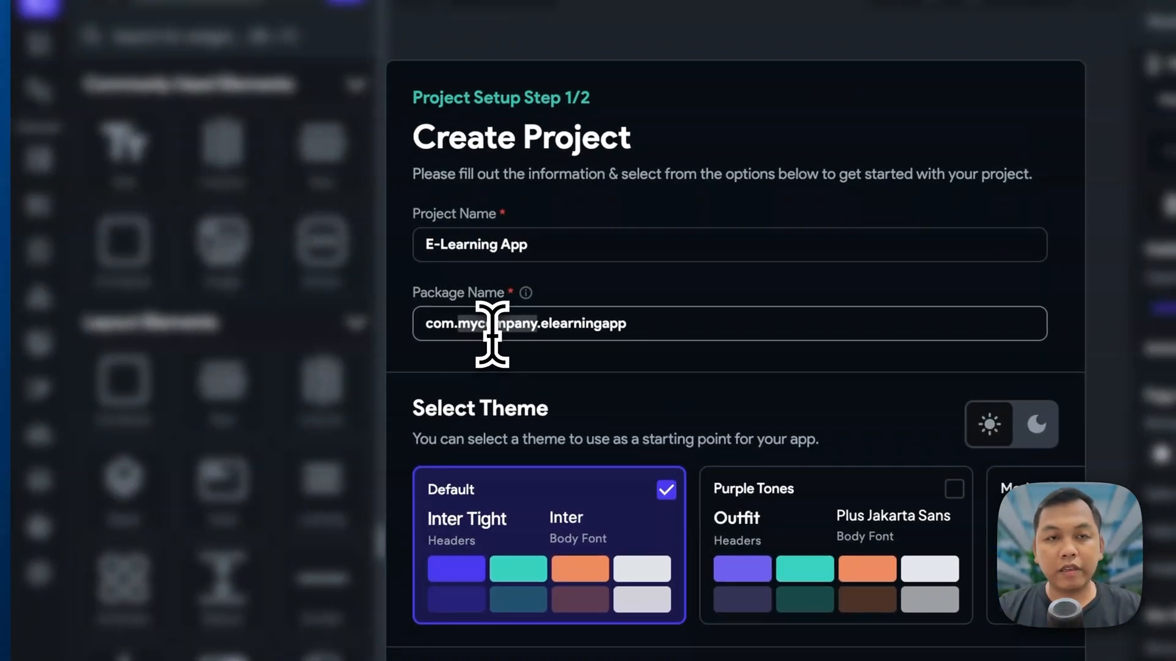
type("abdulazizahwan")
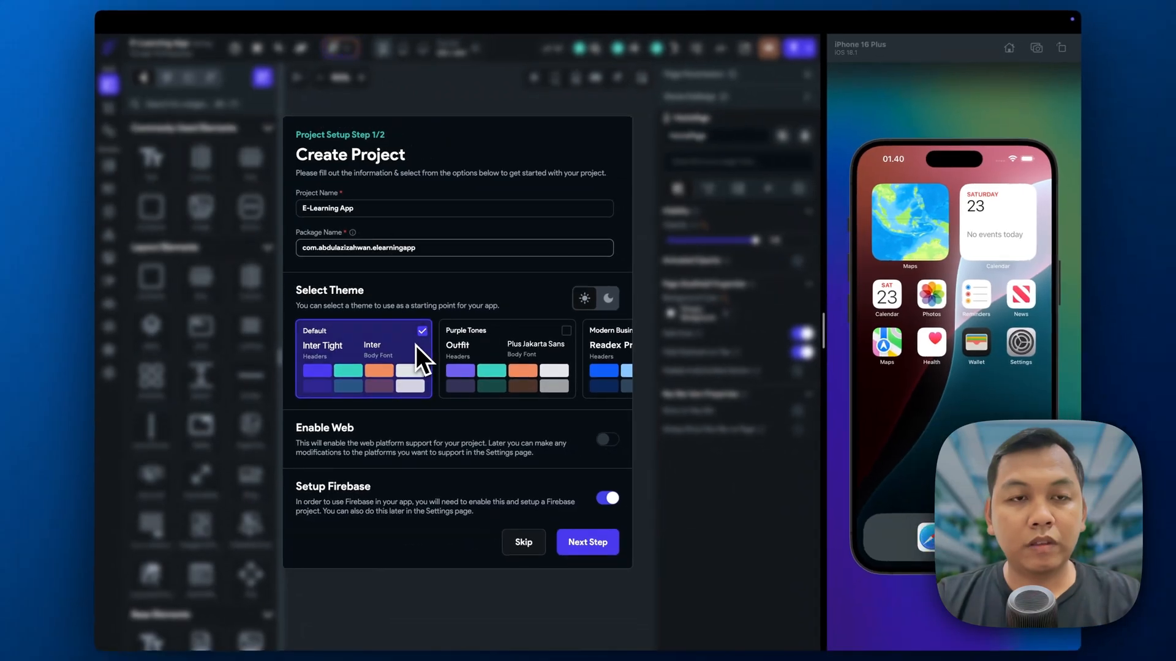
- Keep the Default theme, turn off the Firebase setup, and finish the project setup to start building
scroll(416, 346, "right", 4)
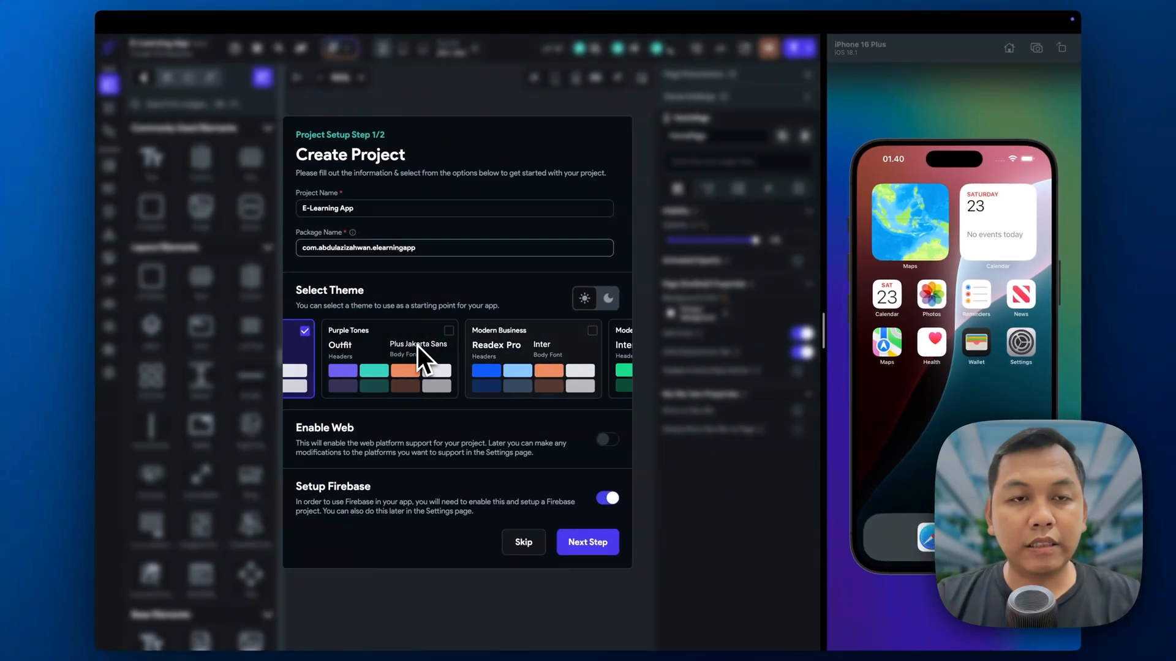
scroll(417, 345, "left", 4)
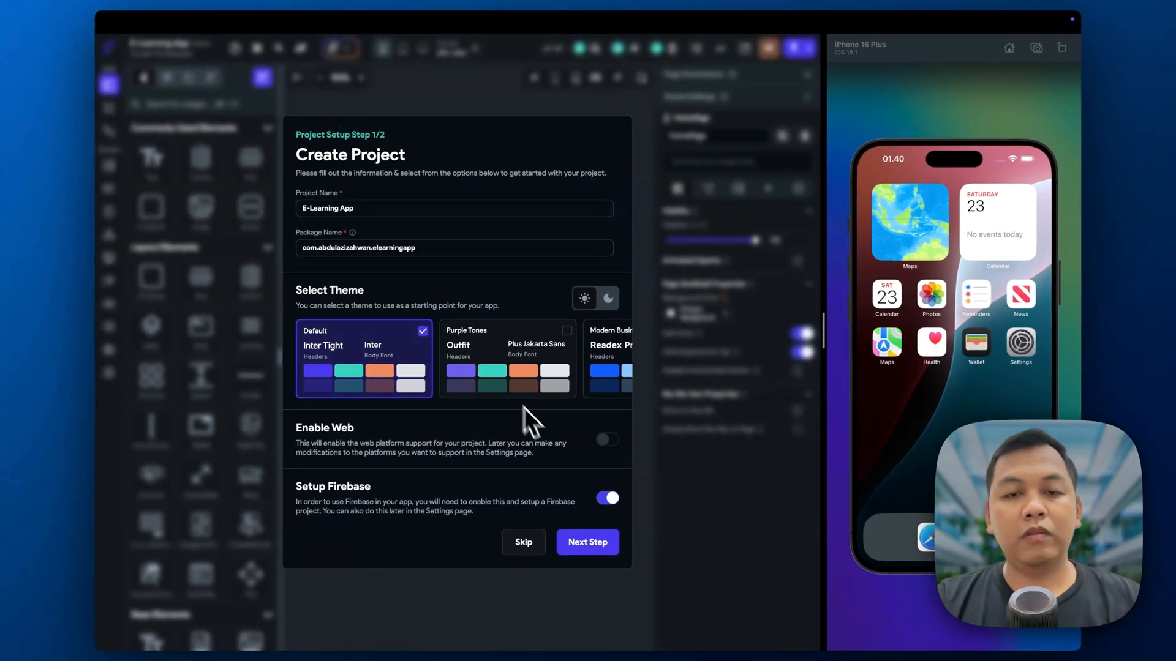
left_click(612, 499)
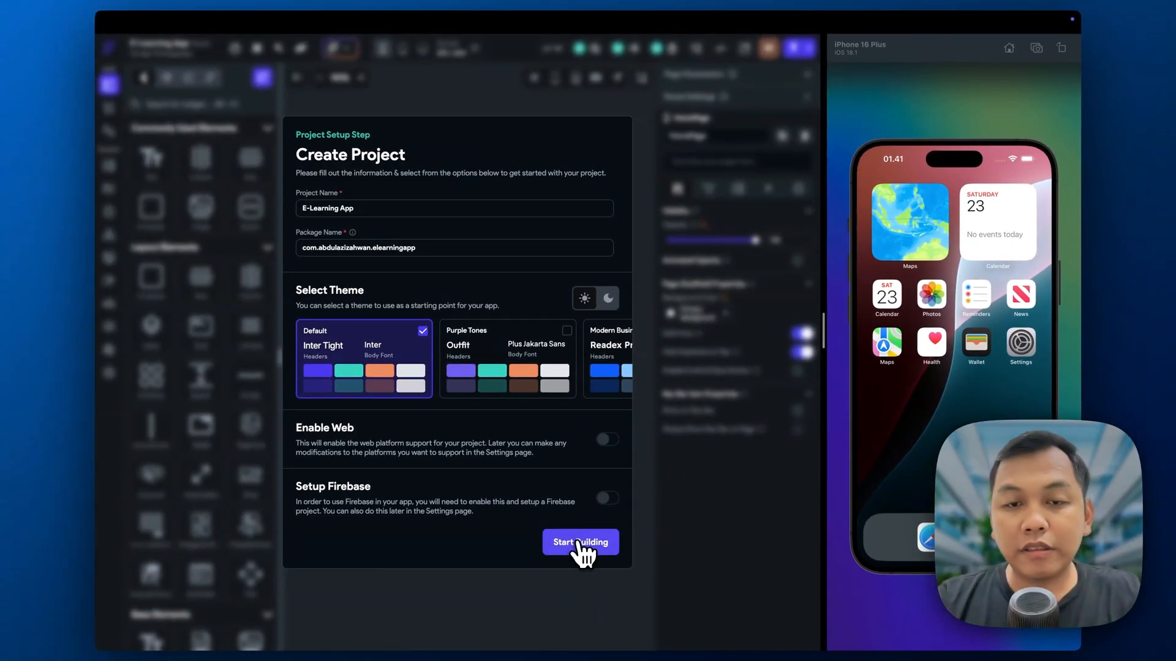
left_click(615, 528)
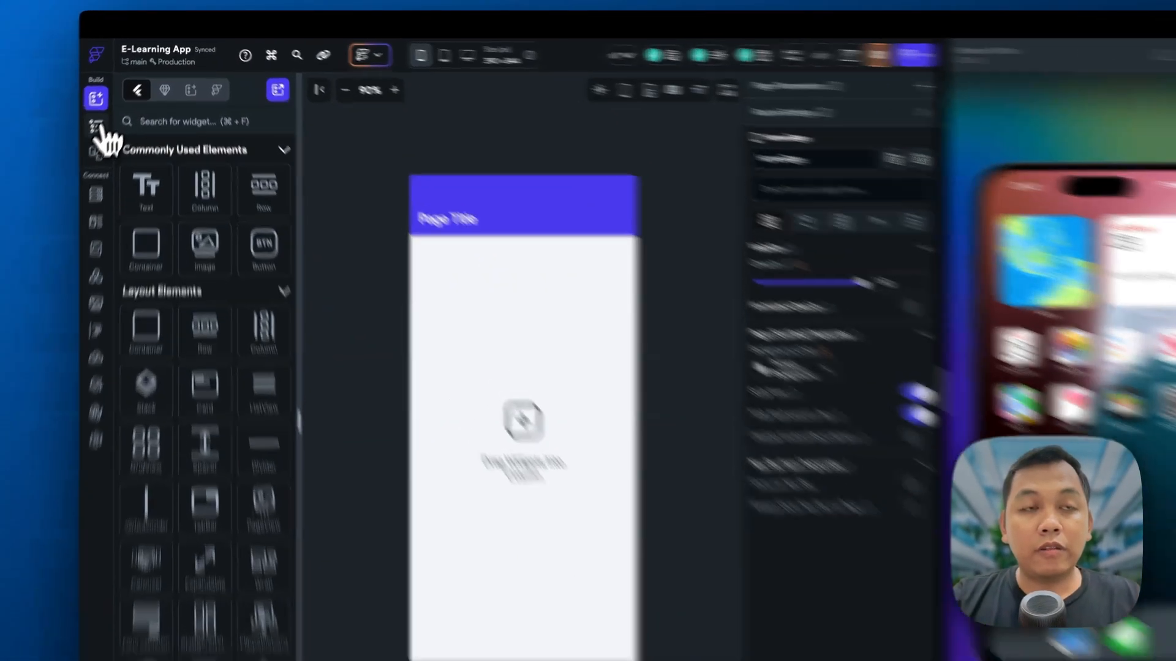
- Review the HomePage structure in the widget tree, then view the project's storyboard
left_click(108, 110)
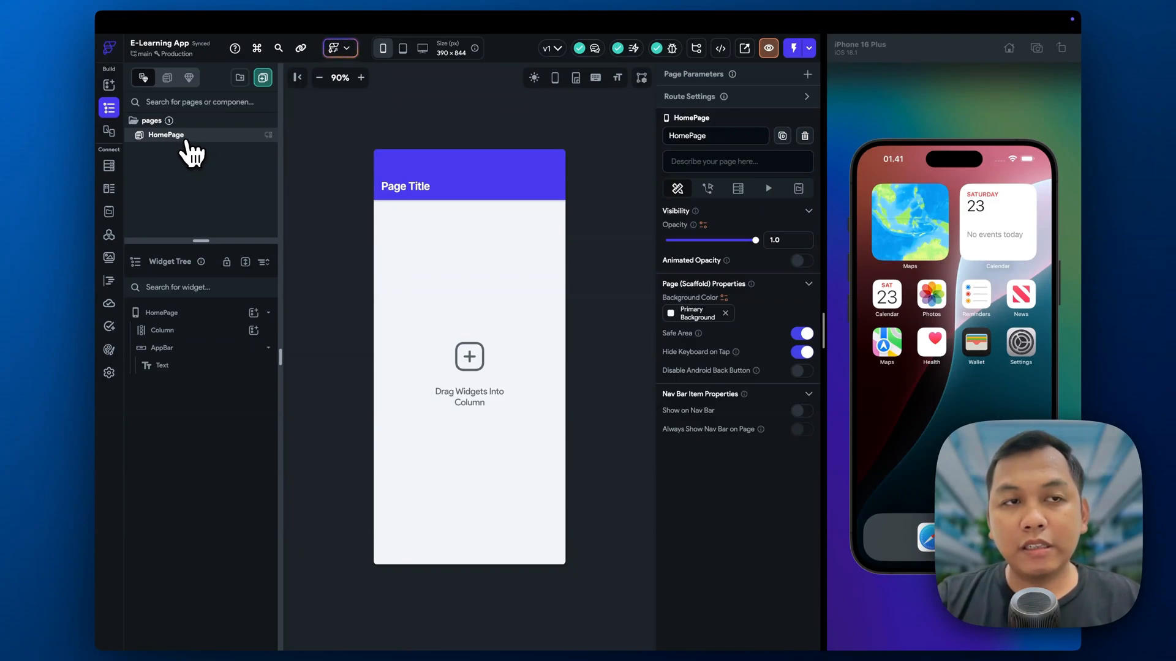
left_click(187, 315)
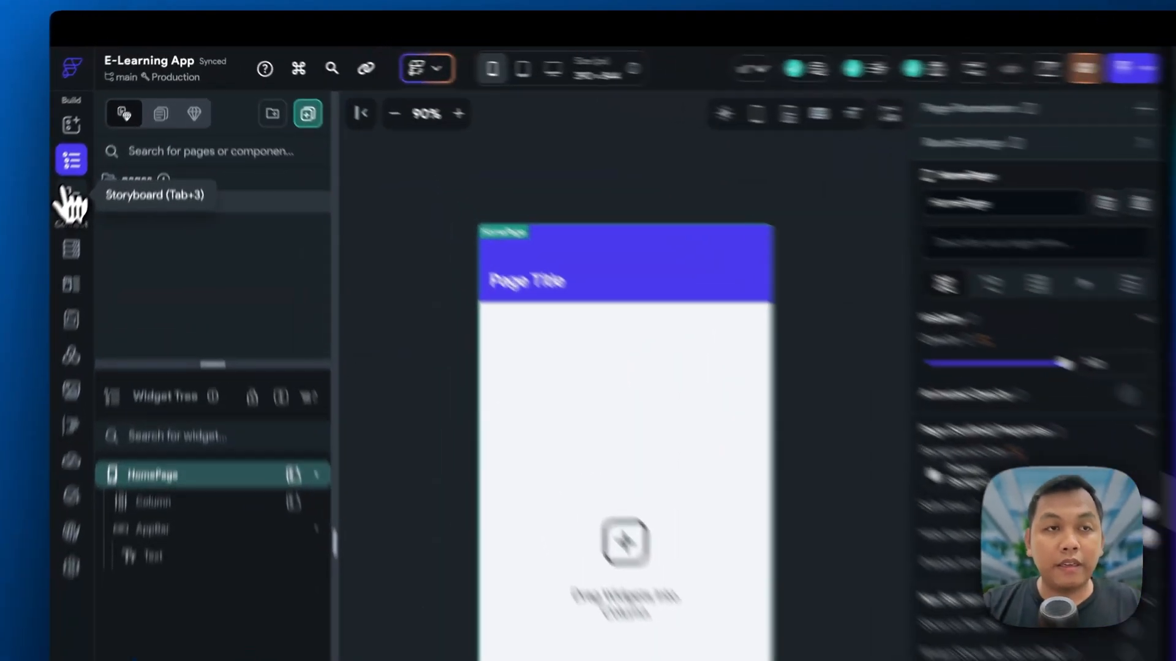
left_click(109, 130)
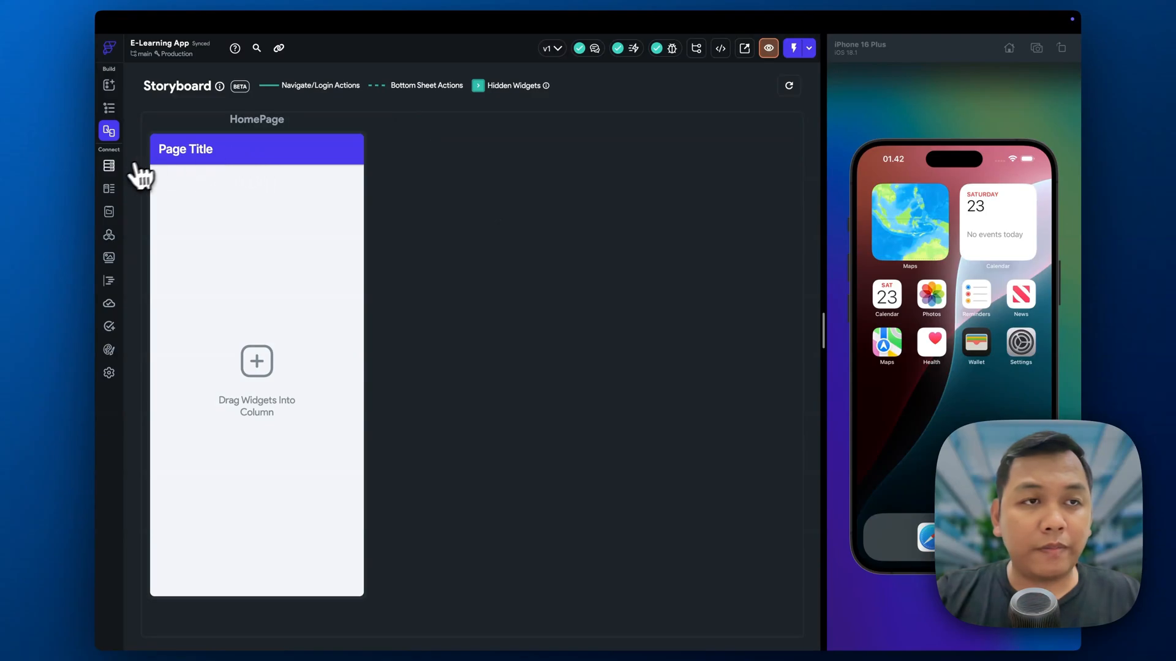
- Tour the project sections from Firestore, Data Types and API Calls to Automated Tests and Theme Settings, then return to the widget palette
left_click(117, 172)
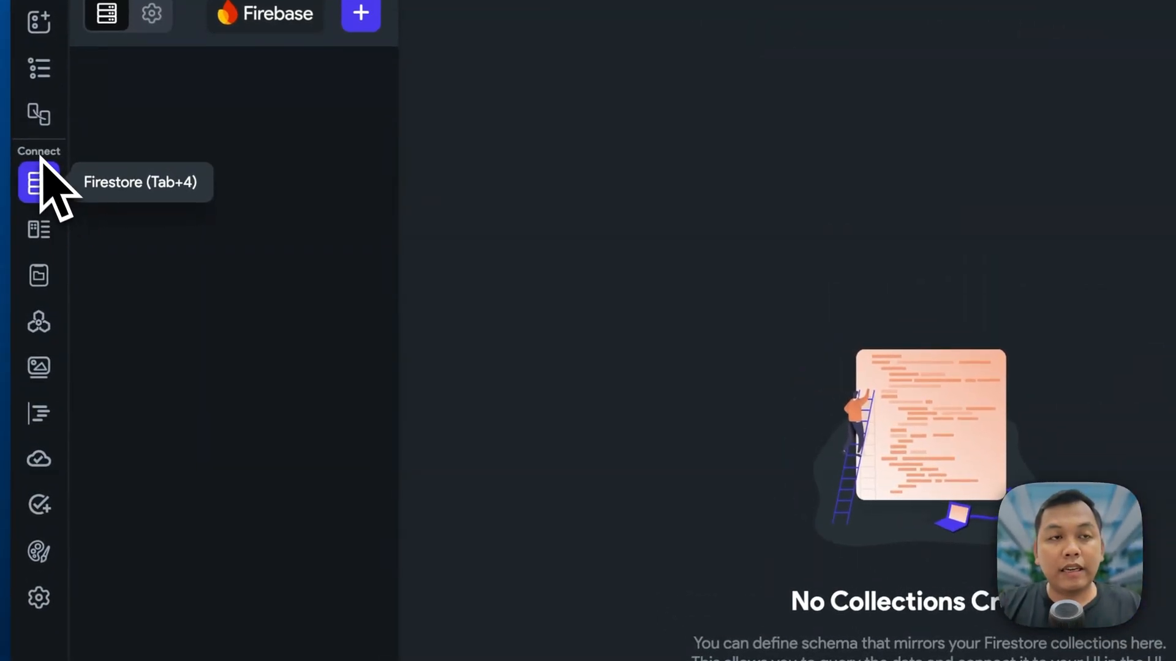
left_click(42, 230)
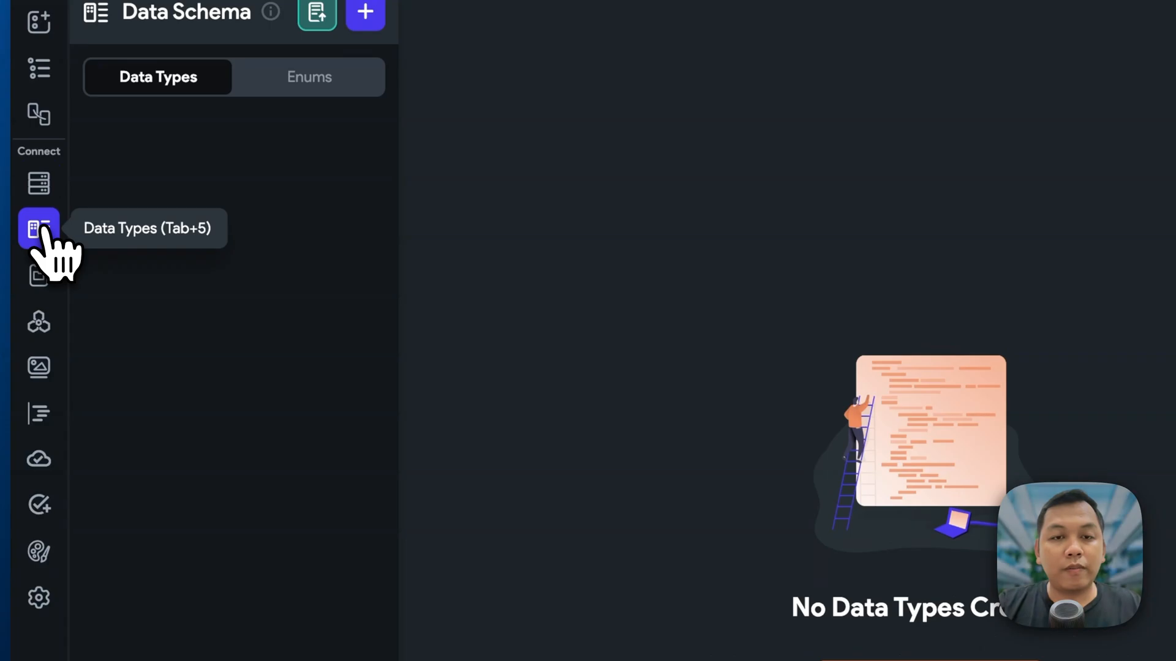
left_click(41, 277)
left_click(41, 322)
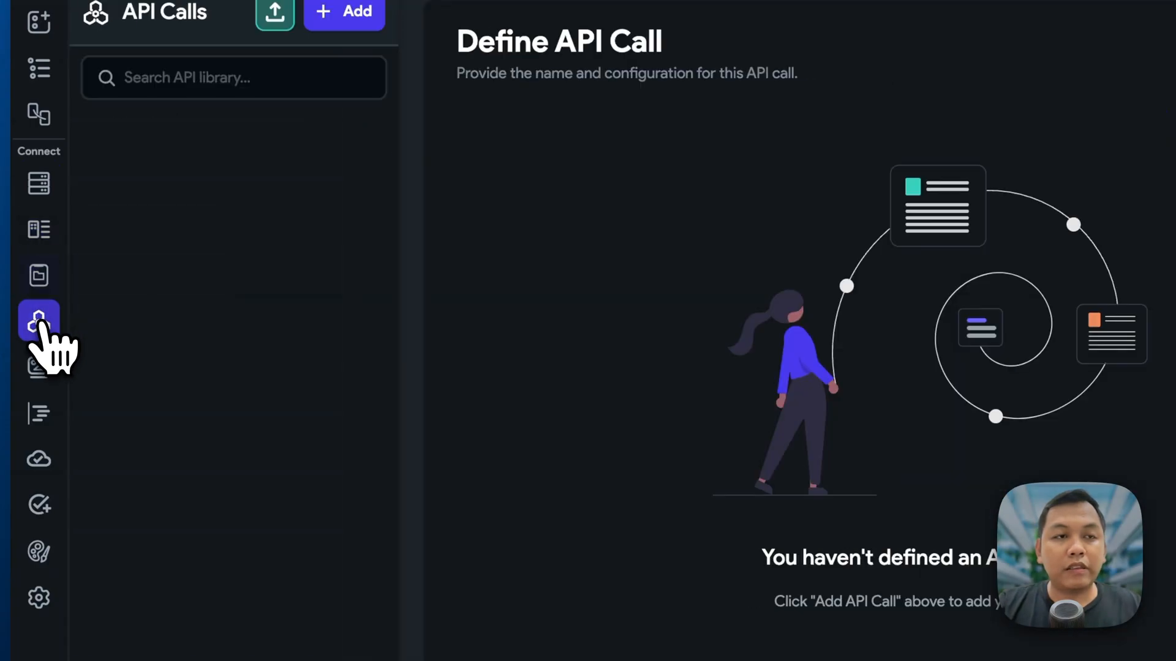
left_click(39, 368)
left_click(39, 413)
left_click(39, 459)
left_click(39, 505)
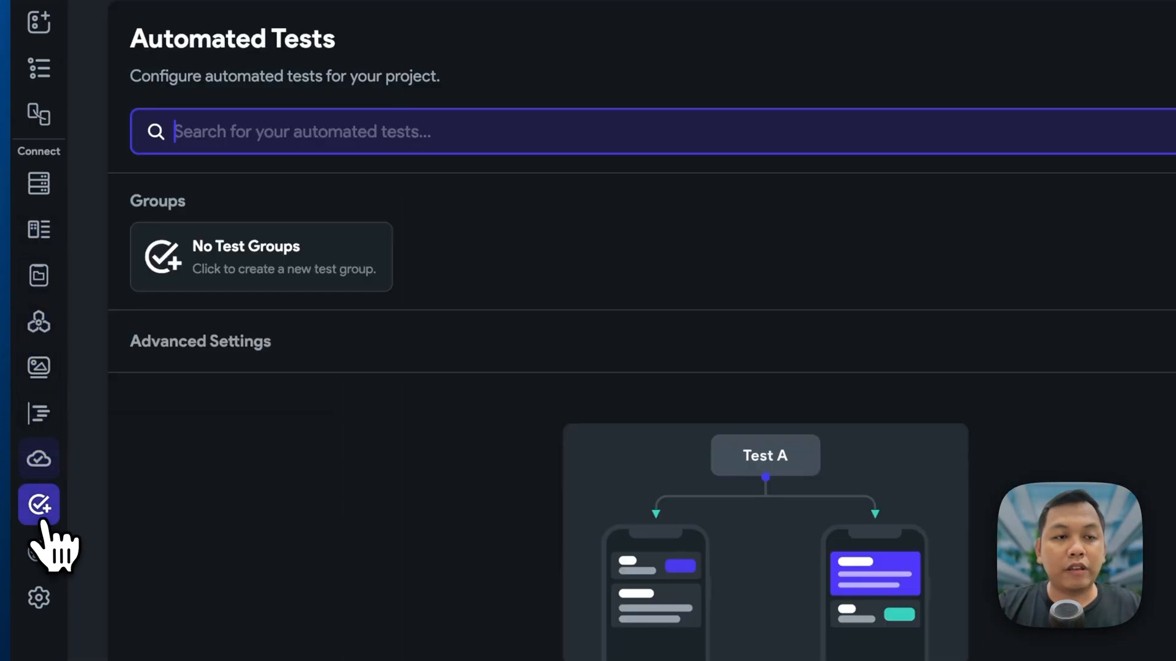
left_click(39, 547)
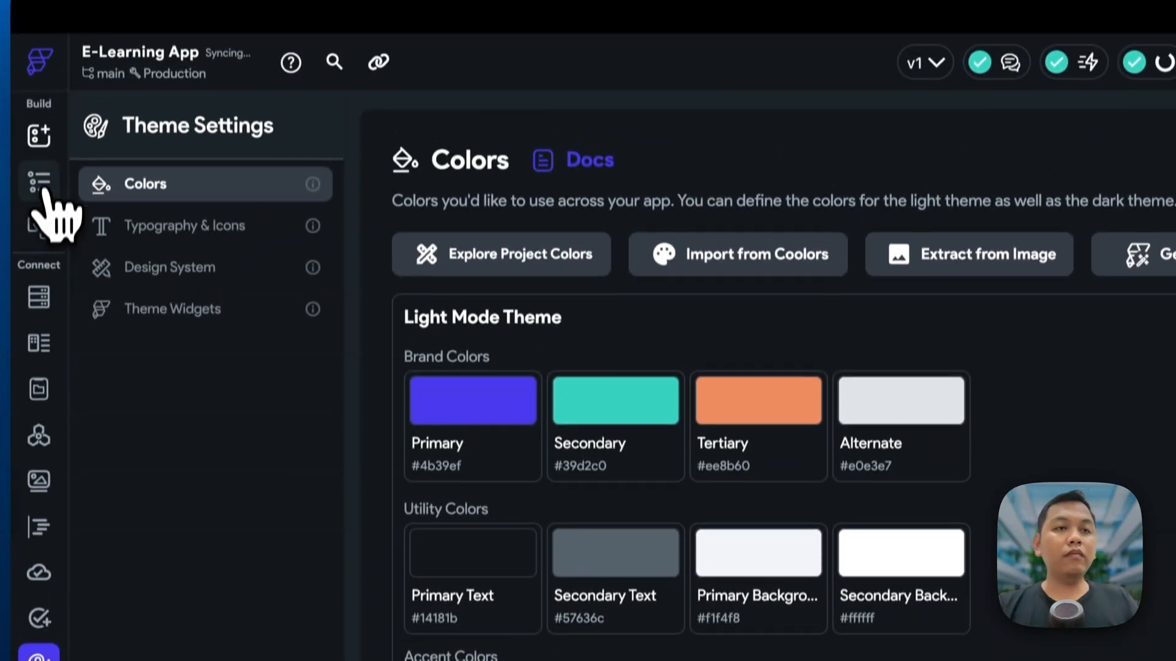
left_click(39, 134)
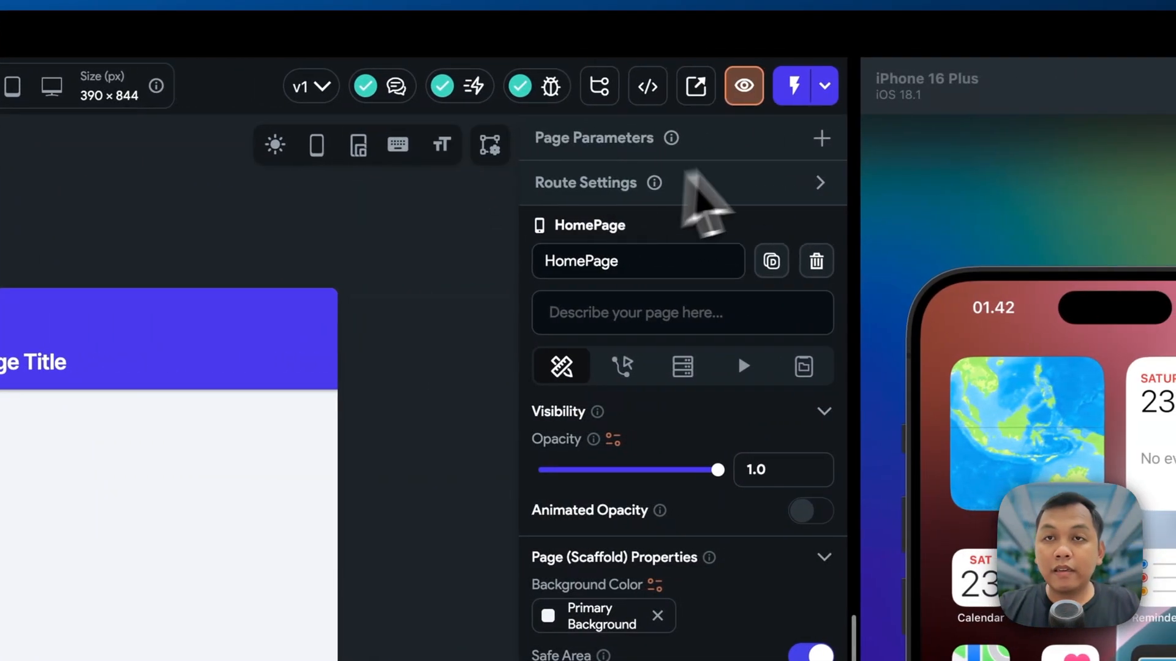
- Reselect iPhone 16 Plus as the run device, start a local test run on it, and close the run options
left_click(824, 86)
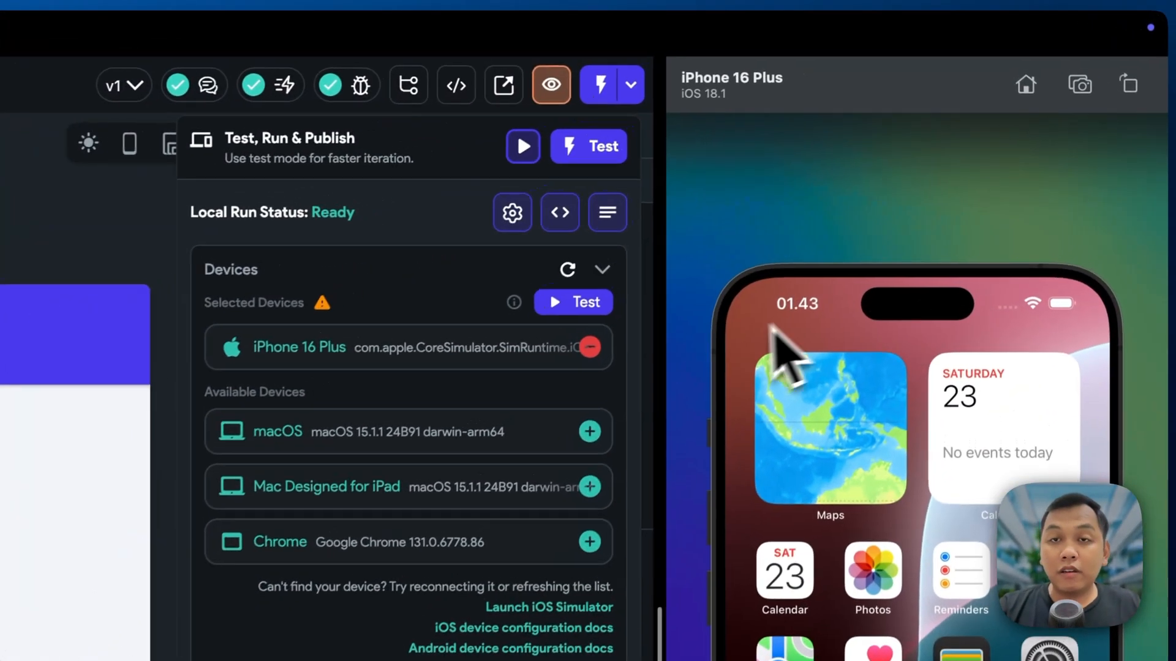
left_click(589, 346)
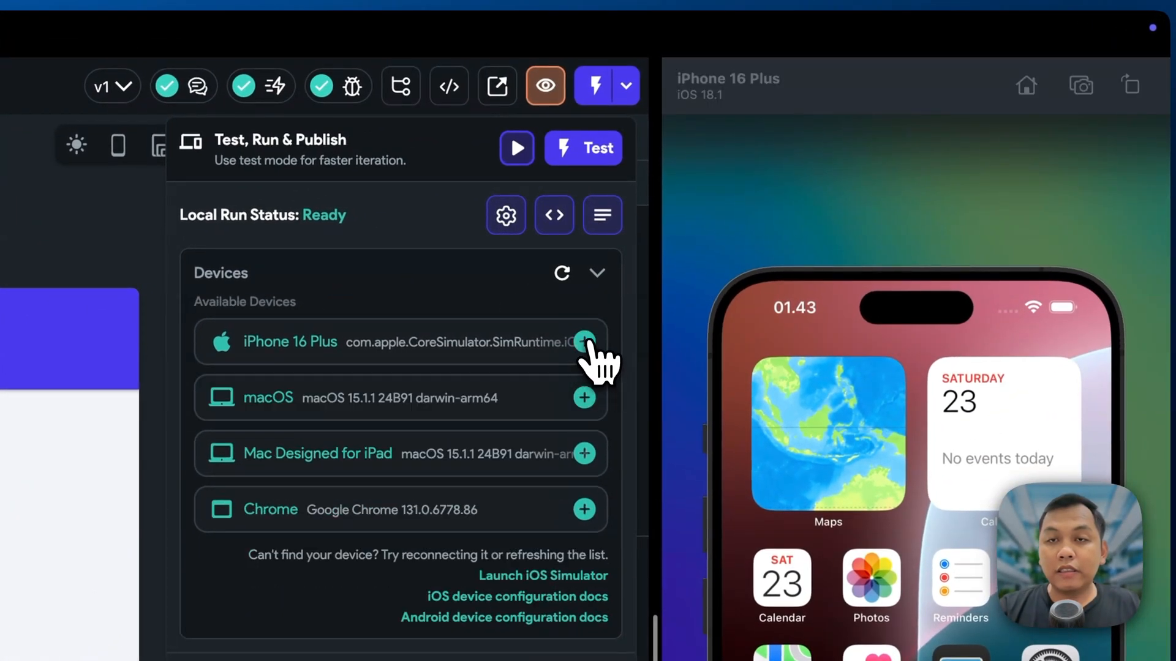
left_click(589, 343)
left_click(566, 309)
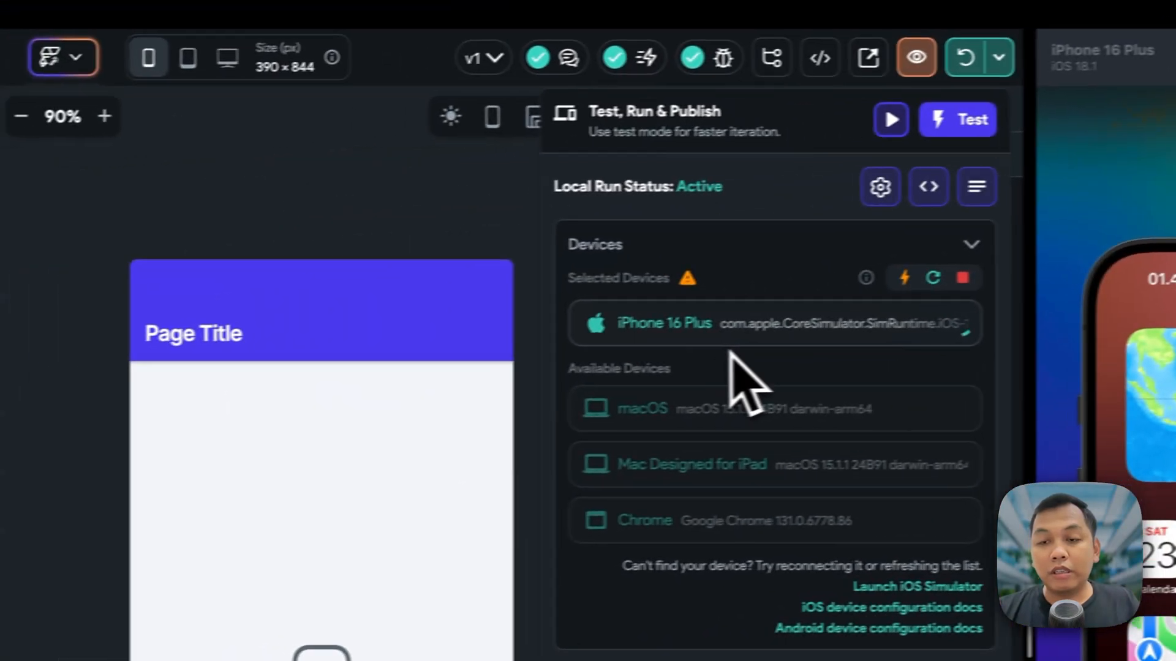
left_click(300, 380)
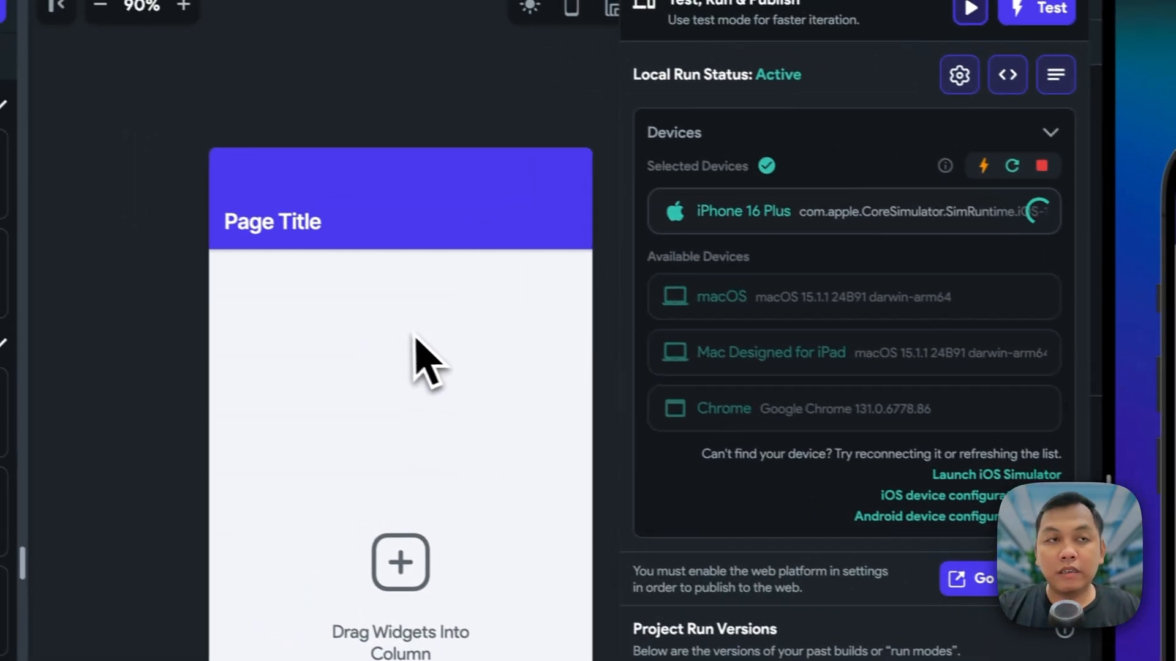
- Switch to Figma and review the home and course overview screens of the E-Learning App UI Template
left_click(37, 223)
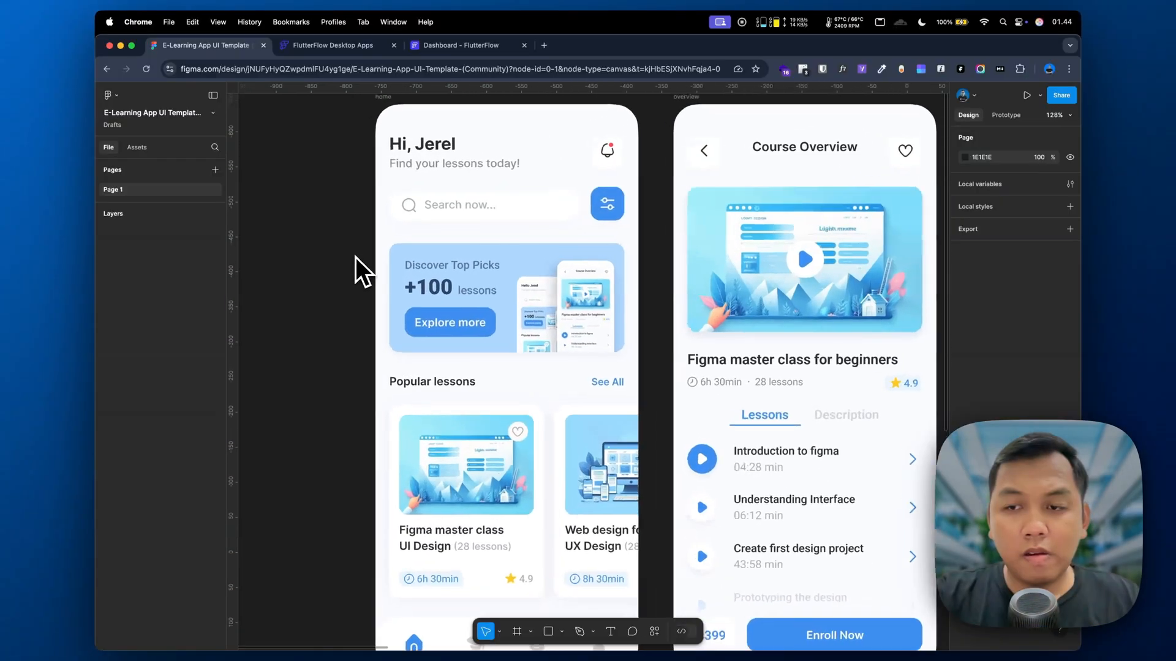
scroll(356, 257, "down", 3)
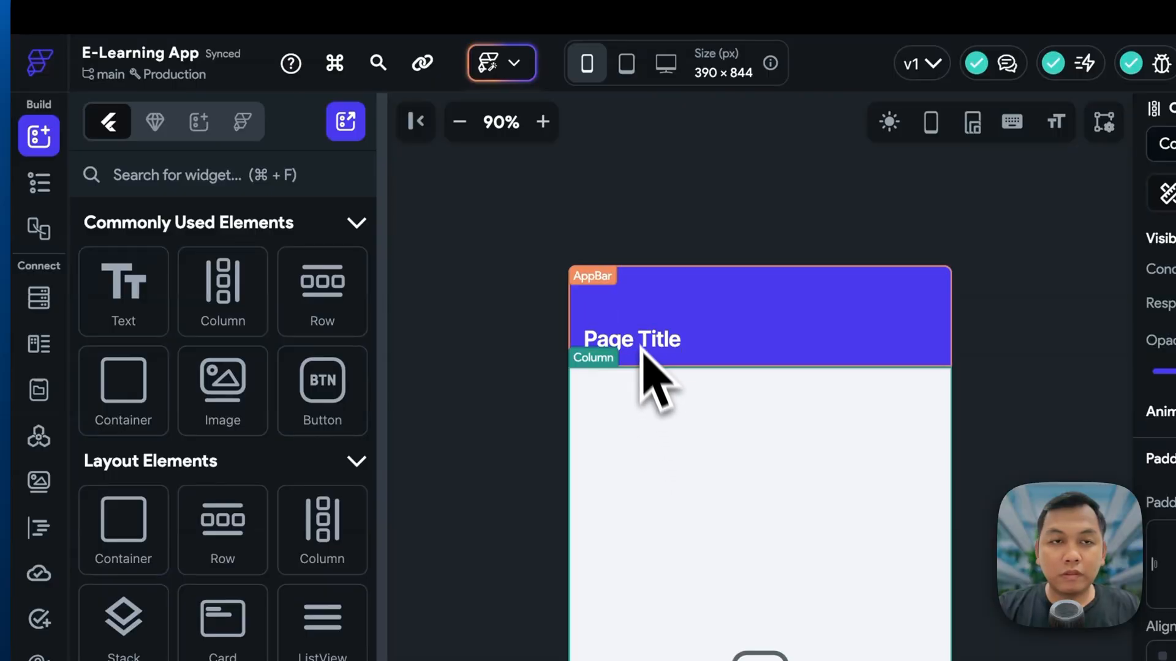
- Enlarge the widget tree area in FlutterFlow and delete the AppBar from HomePage
left_click(55, 147)
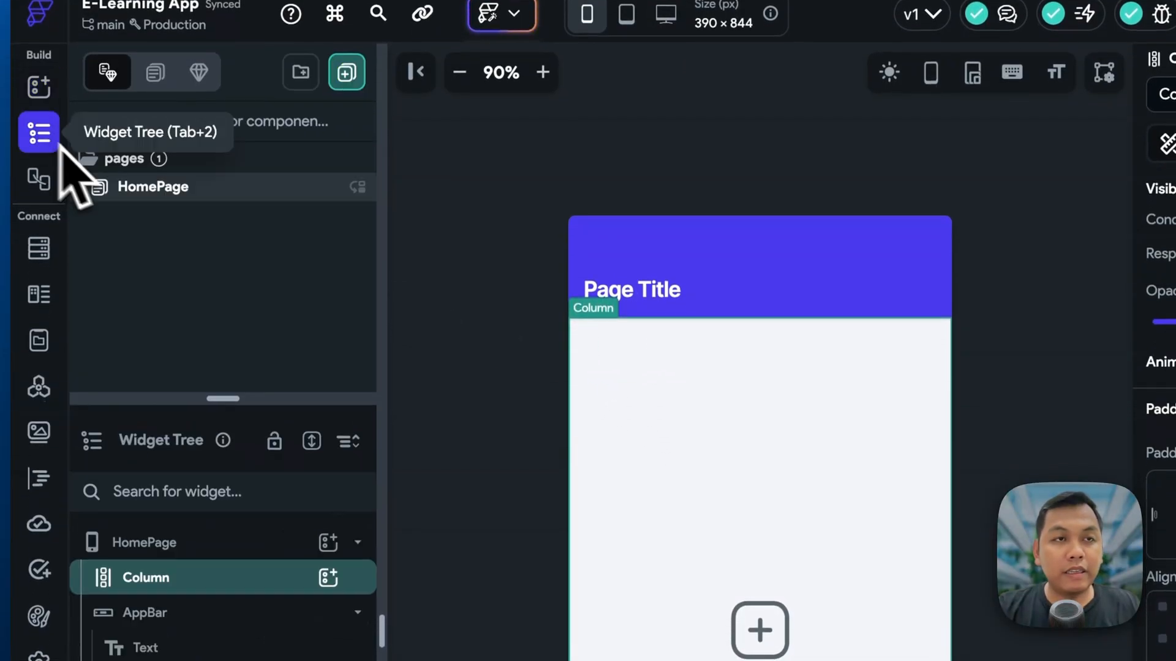
left_click_drag(215, 334, 216, 171)
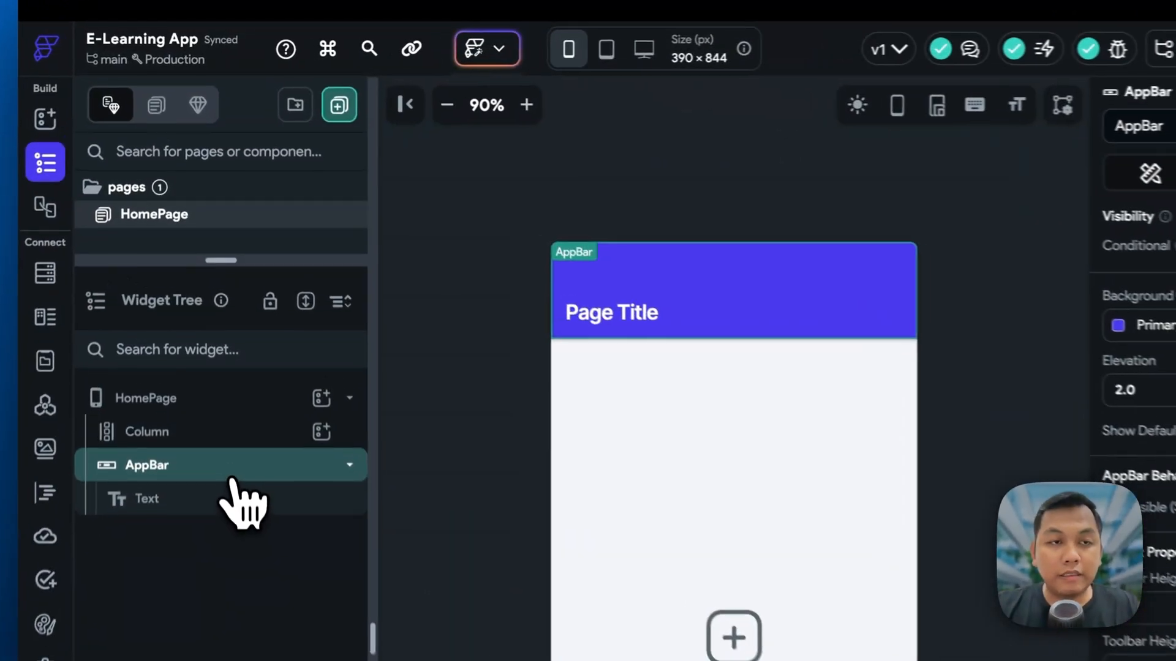
key("BackSpace")
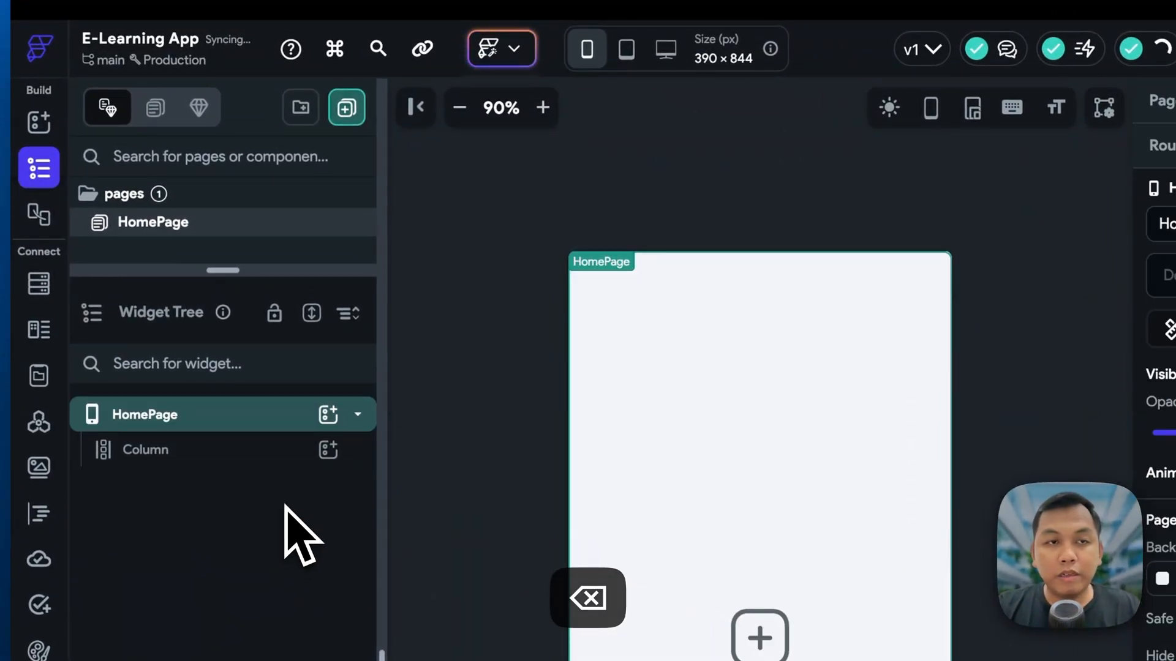
- Select the Column on HomePage and look over the Commonly Used Elements in the widget palette
left_click(254, 447)
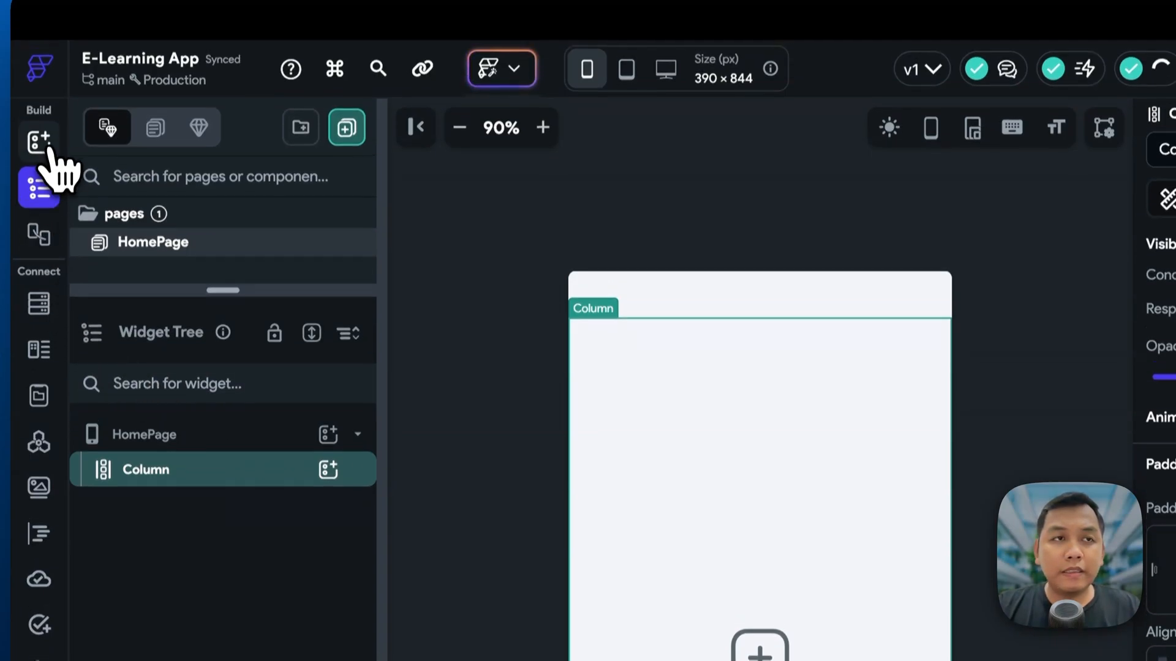
left_click(39, 122)
scroll(214, 480, "up", 1)
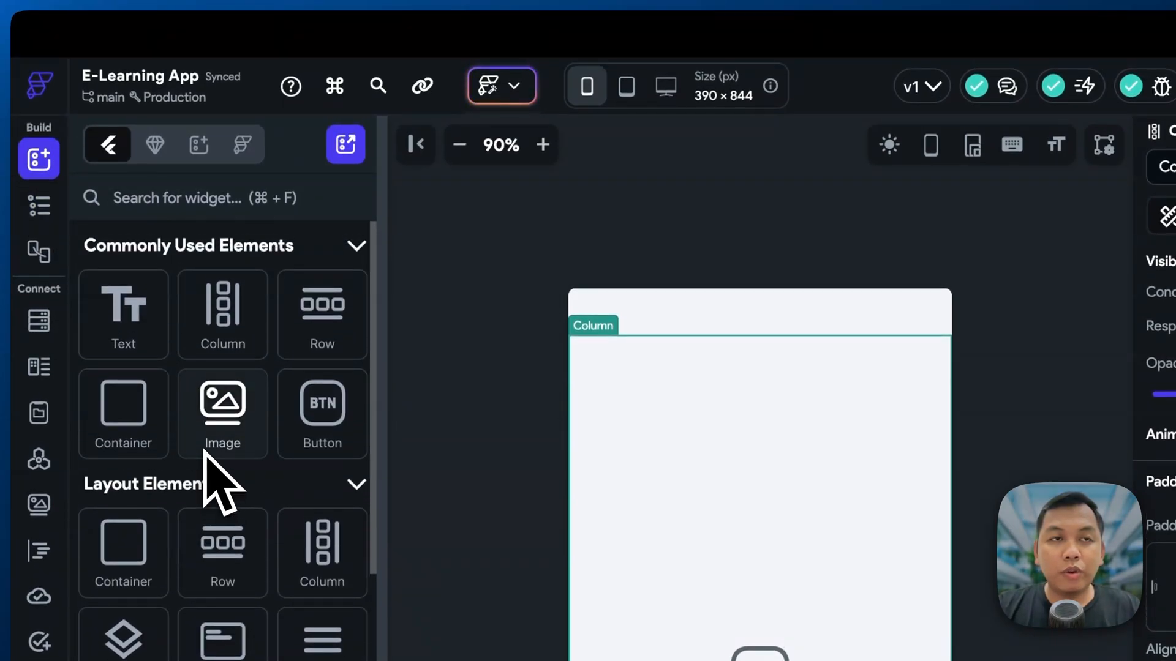
left_click(210, 244)
left_click(208, 246)
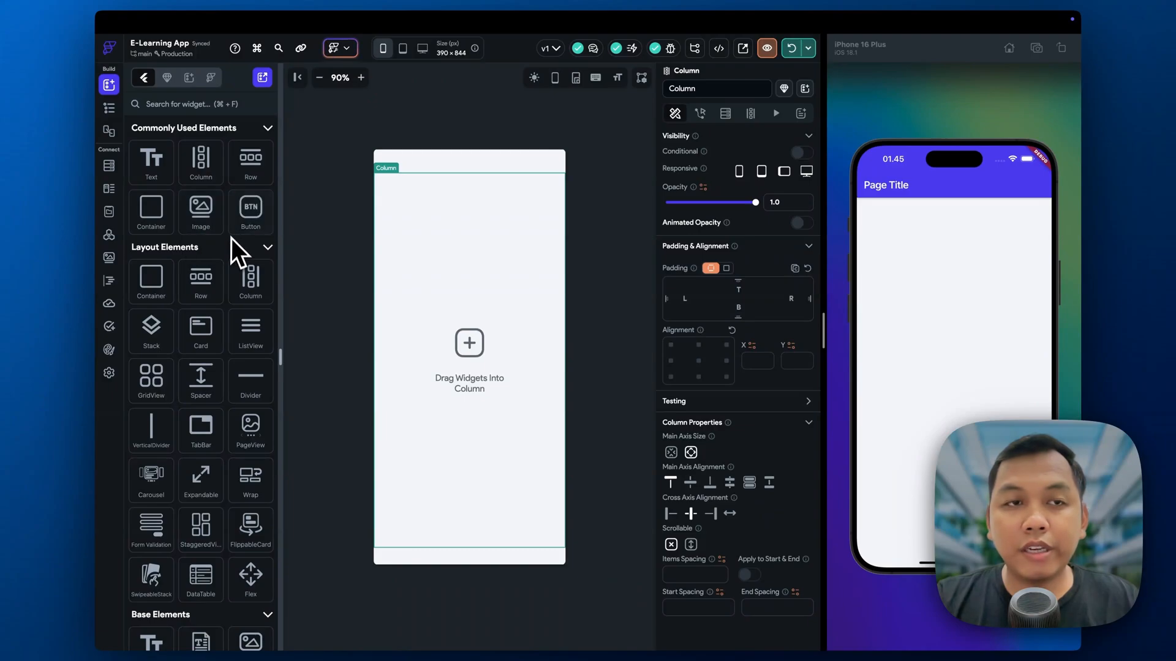
- Examine the Layout Elements in the widget palette, from Container, Row and Column to FlippableCard, DataTable and Flex
scroll(232, 246, "down", 2)
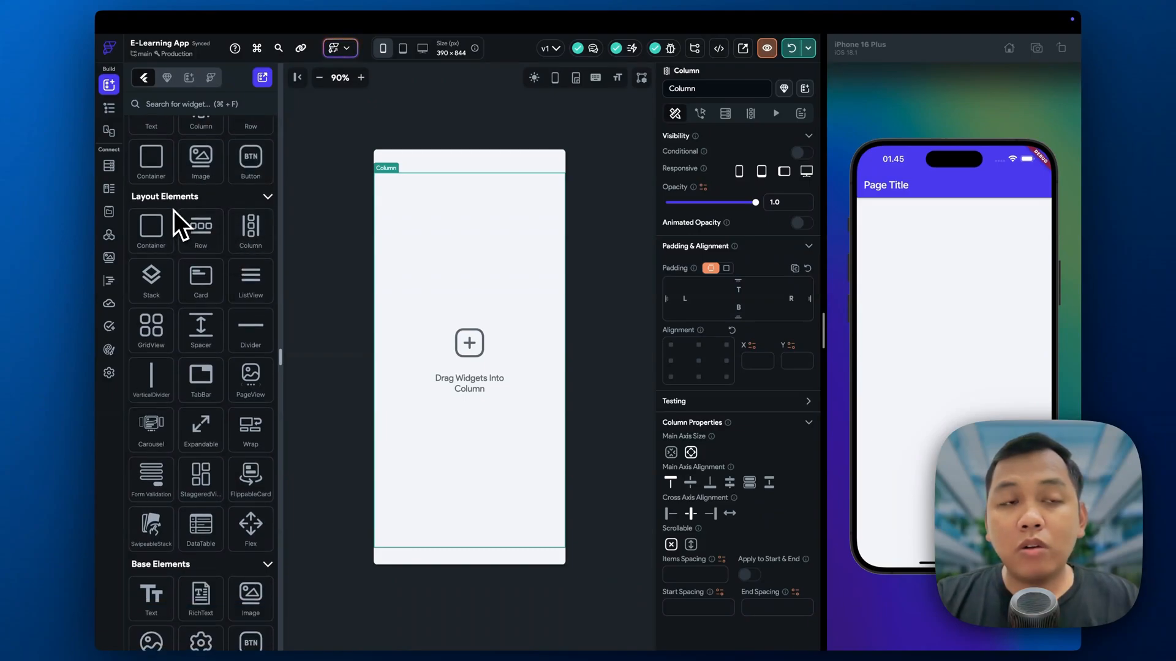
scroll(173, 210, "down", 1)
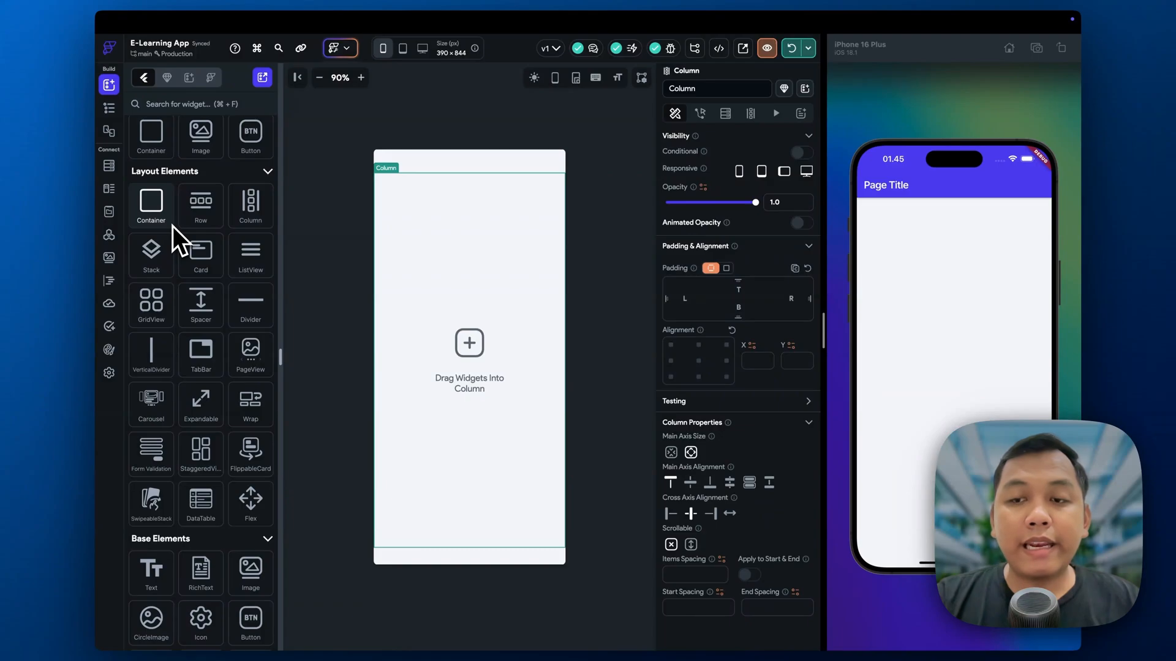
scroll(194, 199, "down", 1)
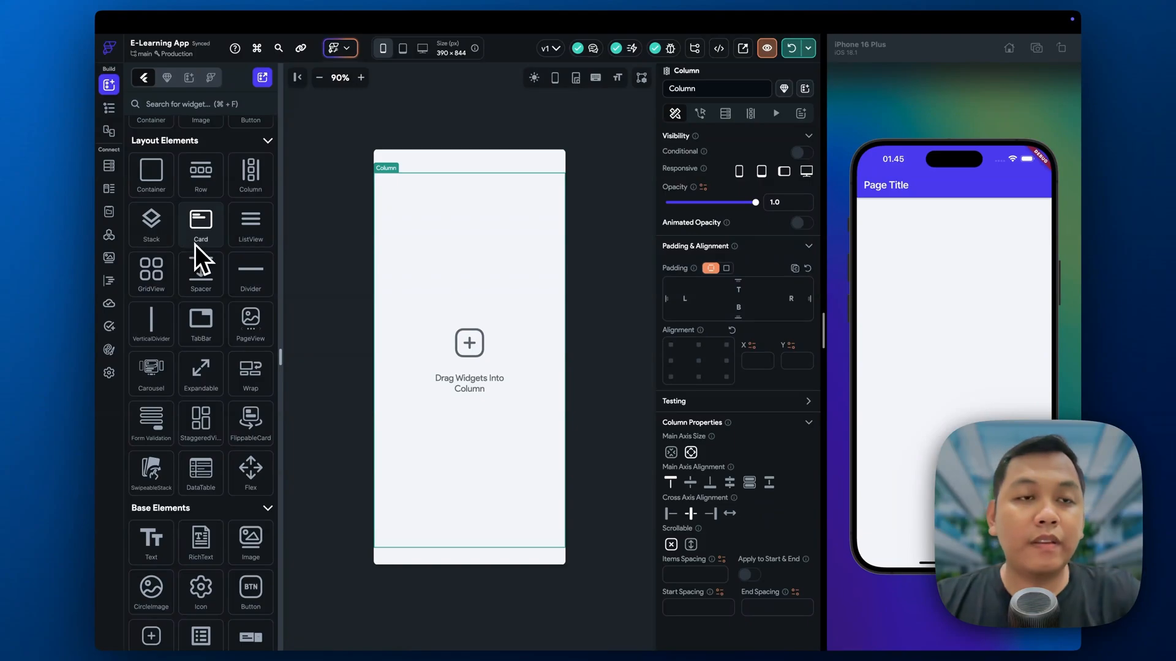
scroll(195, 244, "down", 1)
scroll(195, 244, "down", 1)
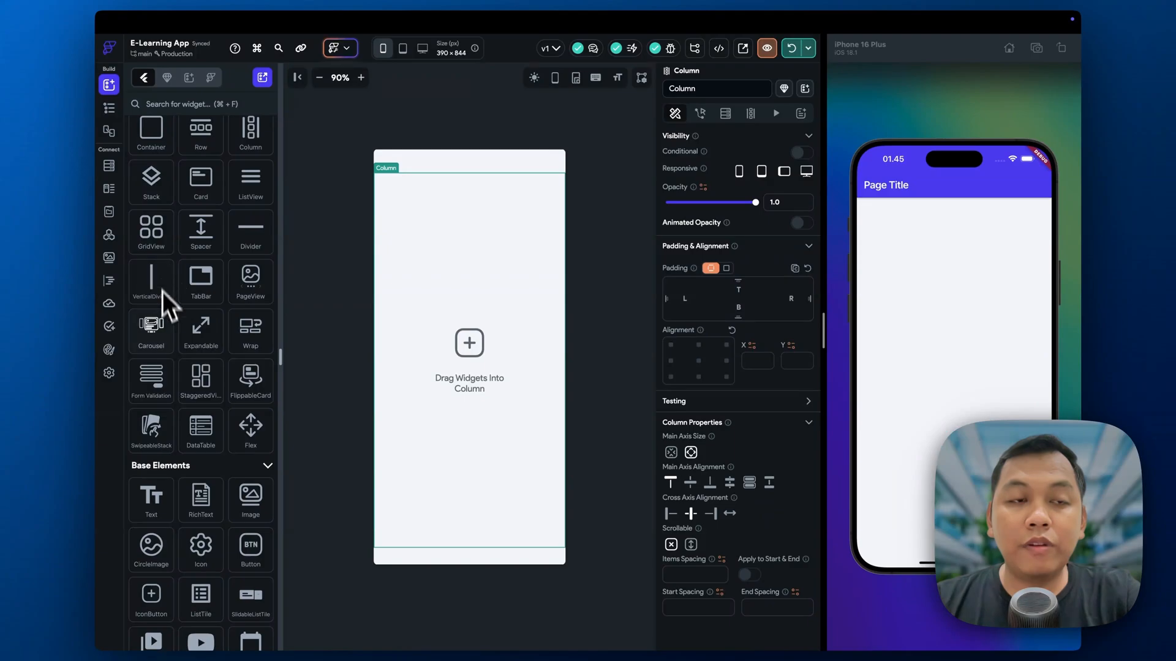
scroll(159, 335, "down", 4)
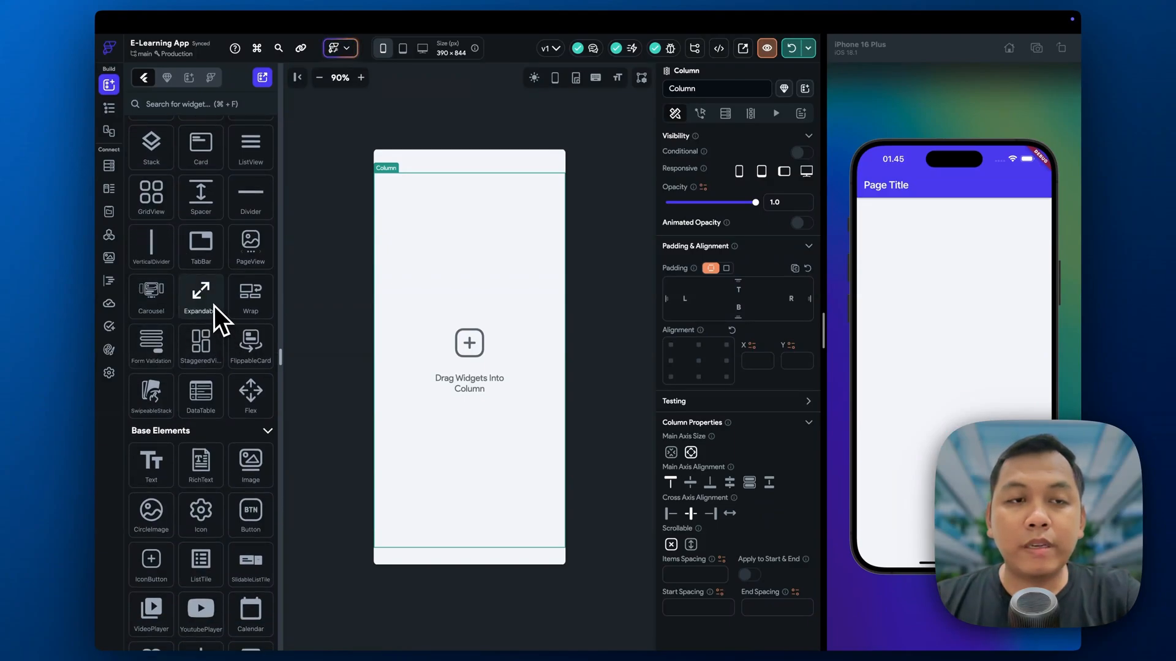
scroll(215, 296, "down", 2)
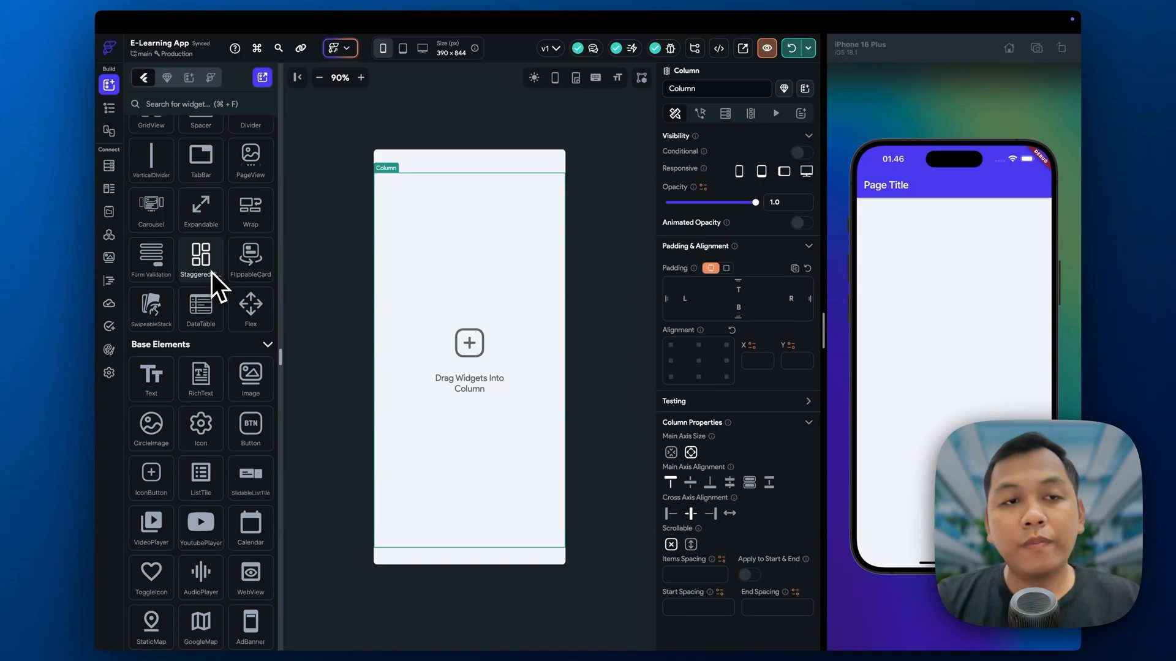
scroll(211, 272, "down", 2)
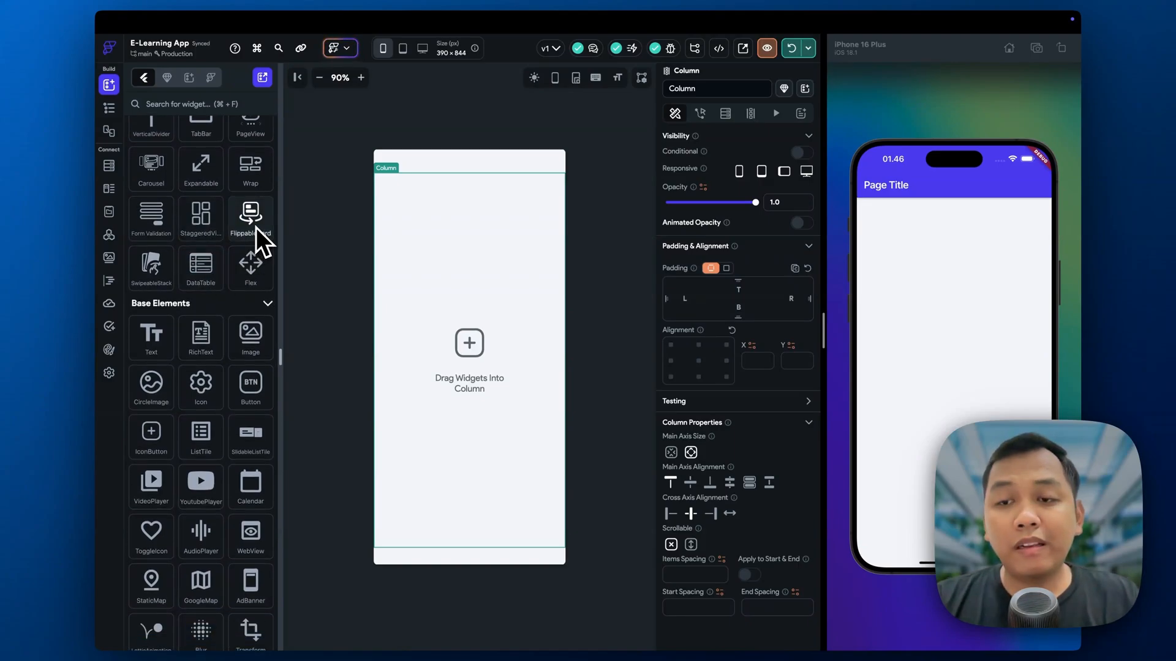
scroll(237, 303, "down", 2)
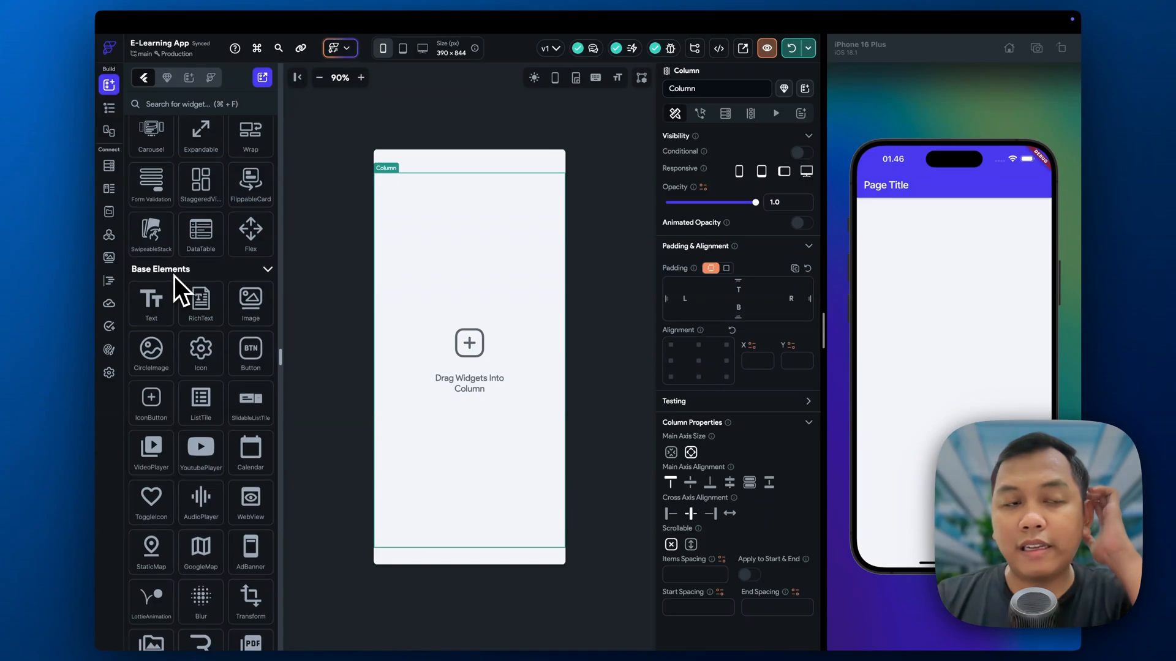
- Examine the Base Elements and Page Elements in the widget palette, from Text and RichText to AppBar, FAB and EndDrawer
scroll(174, 276, "down", 3)
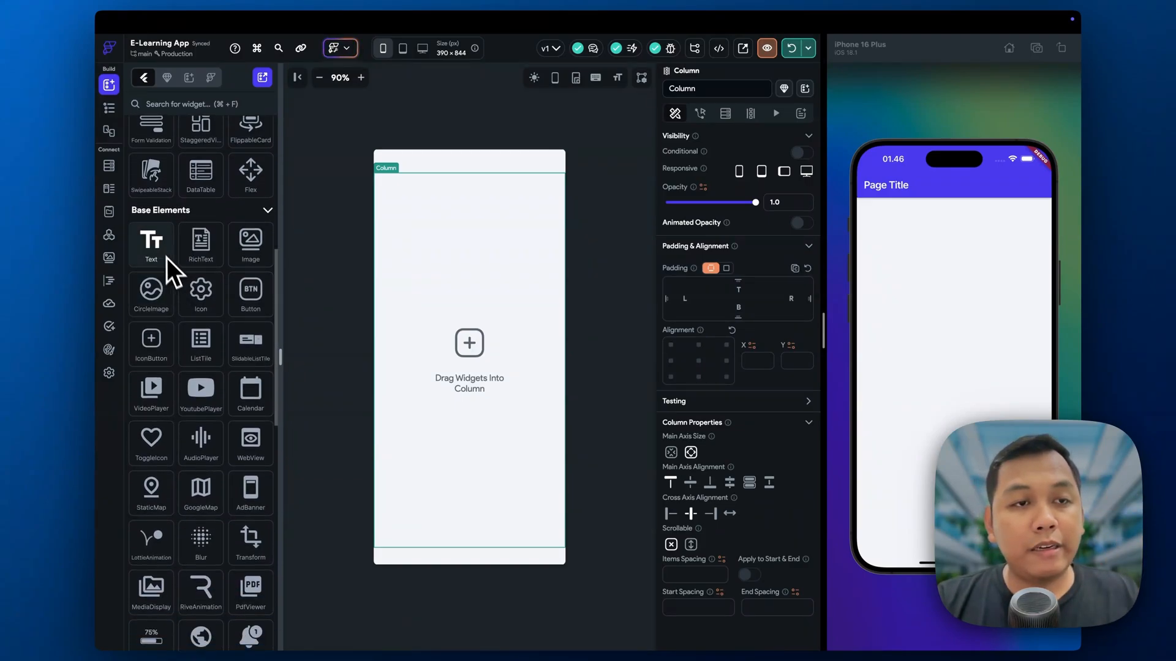
scroll(163, 248, "down", 3)
scroll(163, 248, "down", 7)
scroll(163, 247, "up", 1)
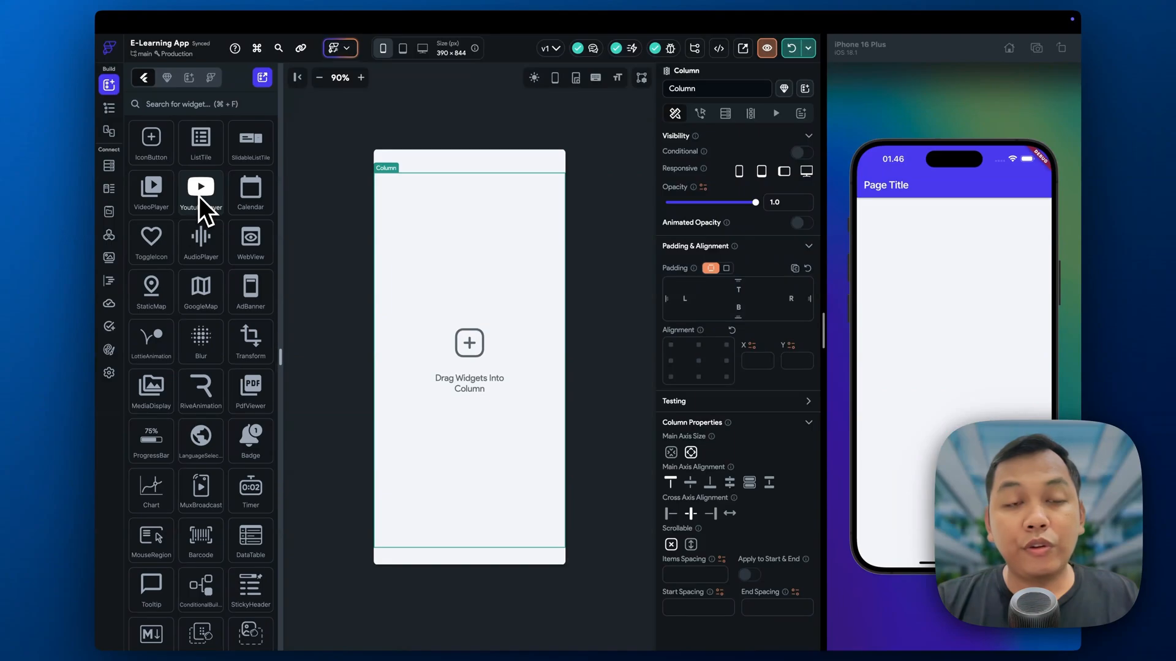
scroll(189, 239, "down", 6)
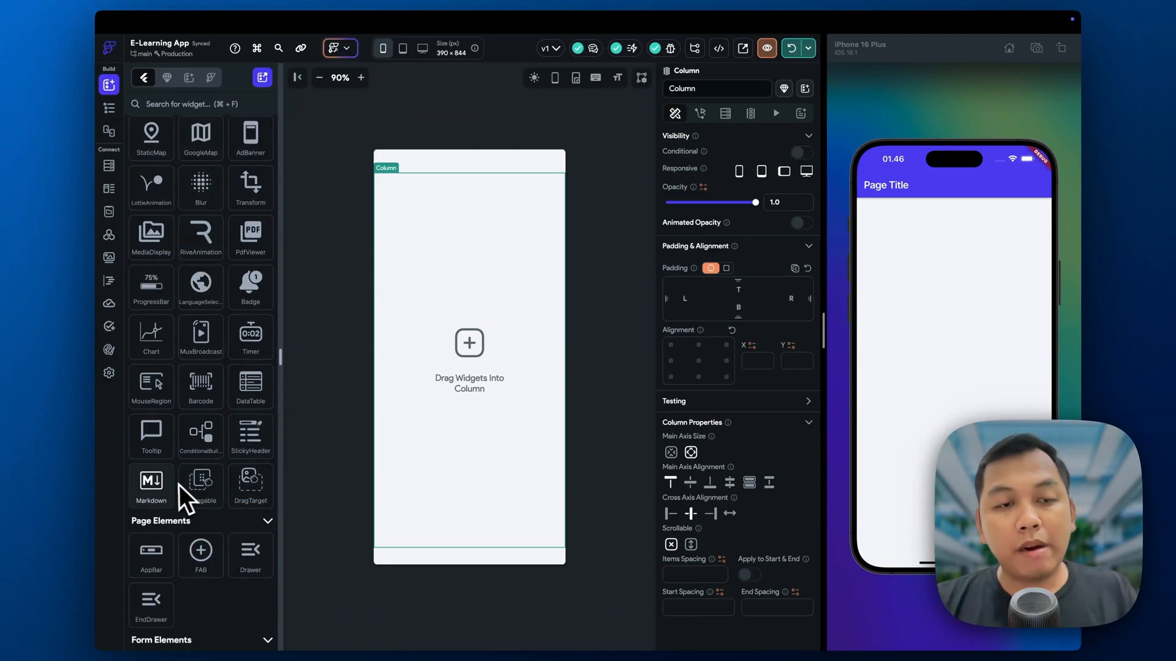
scroll(171, 486, "down", 5)
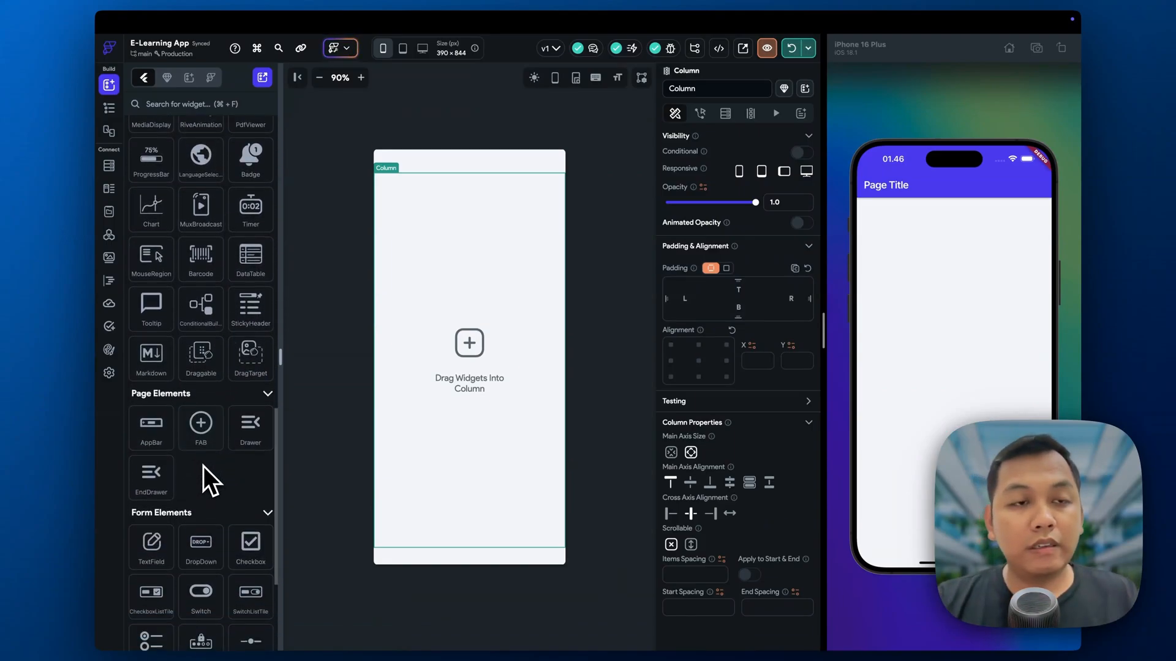
scroll(203, 465, "down", 1)
scroll(169, 378, "down", 1)
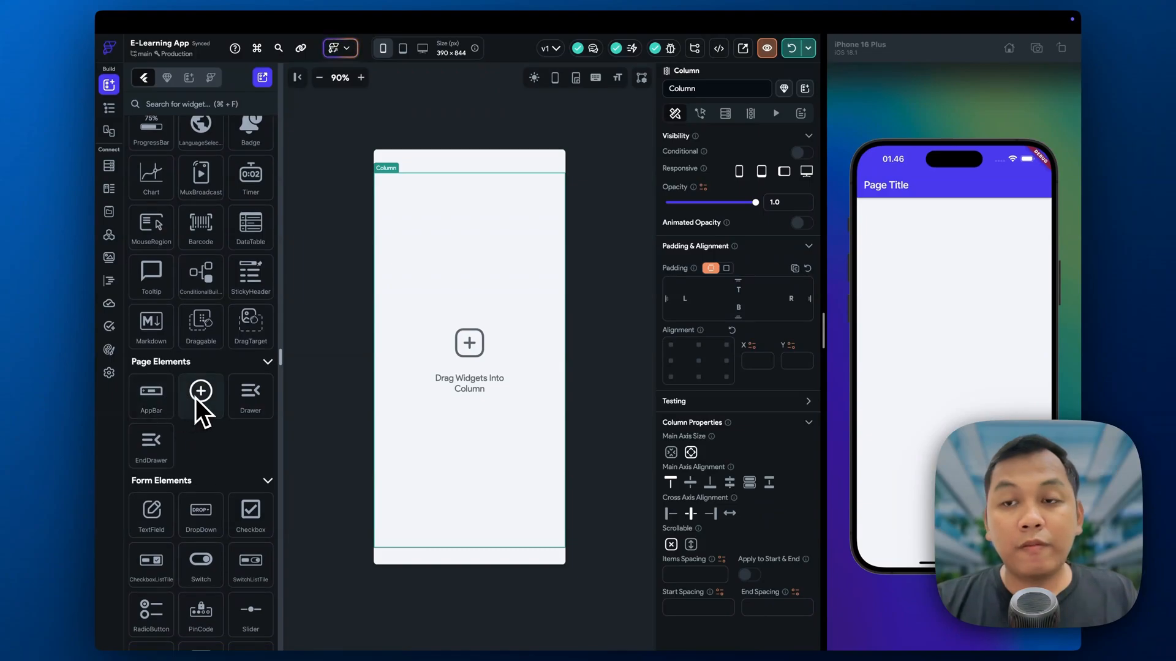
scroll(196, 398, "down", 2)
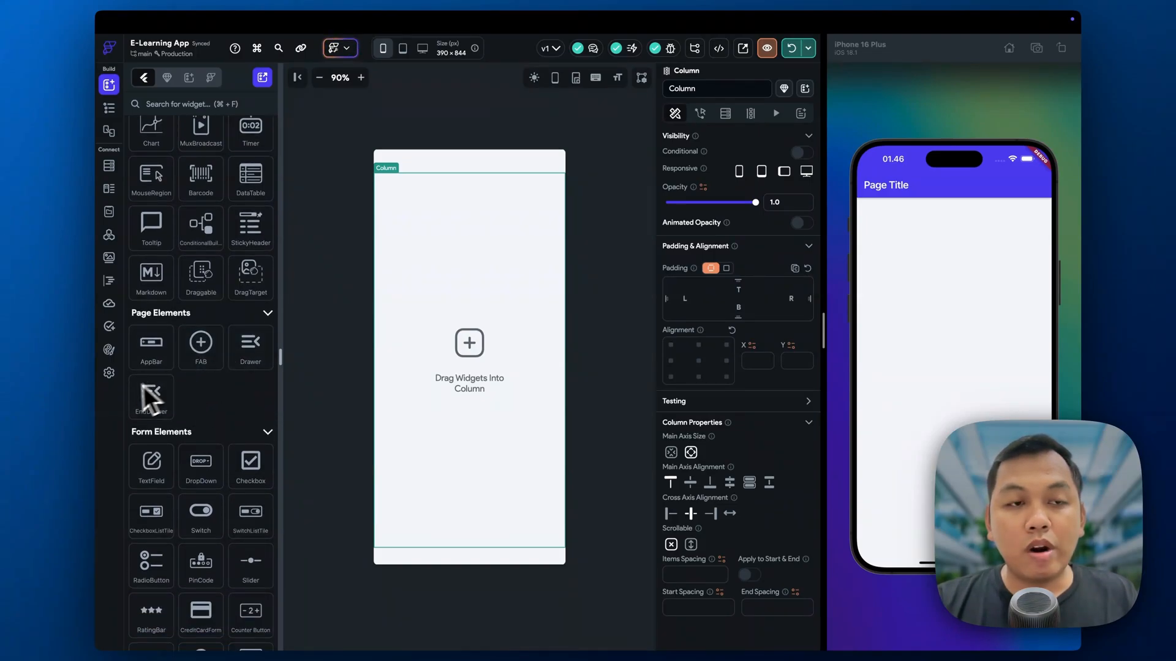
- Try placing a Text widget from the widget palette directly on the HomePage canvas, and undo the placement
scroll(145, 395, "down", 3)
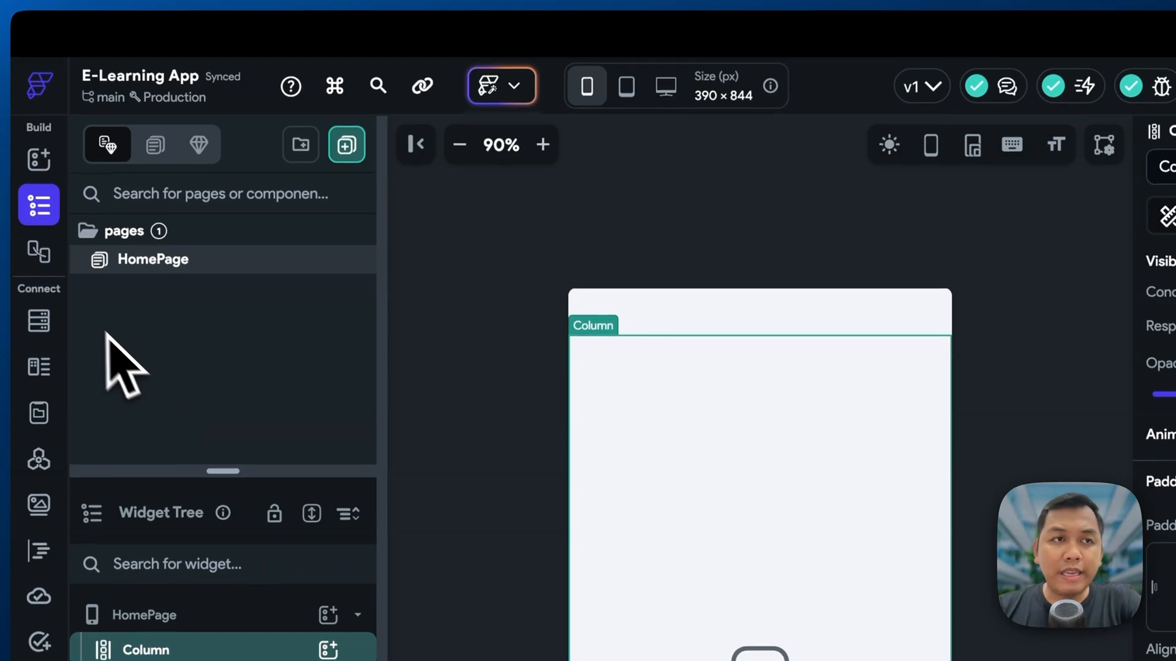
left_click(38, 158)
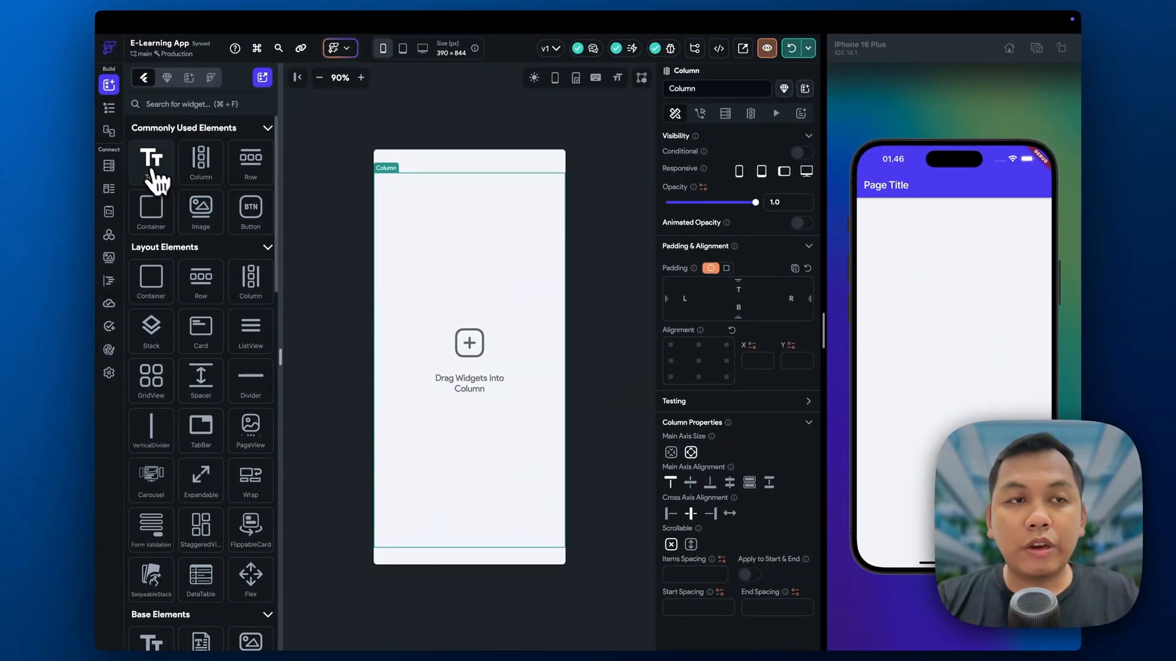
left_click_drag(160, 178, 389, 221)
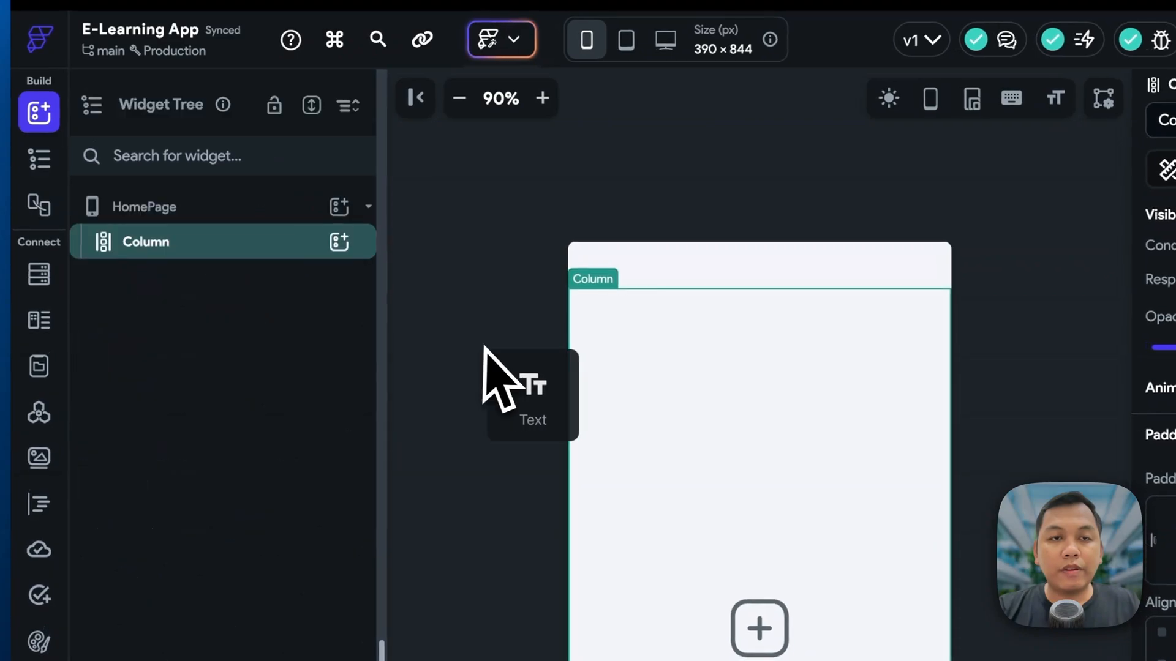
left_click_drag(597, 383, 603, 392)
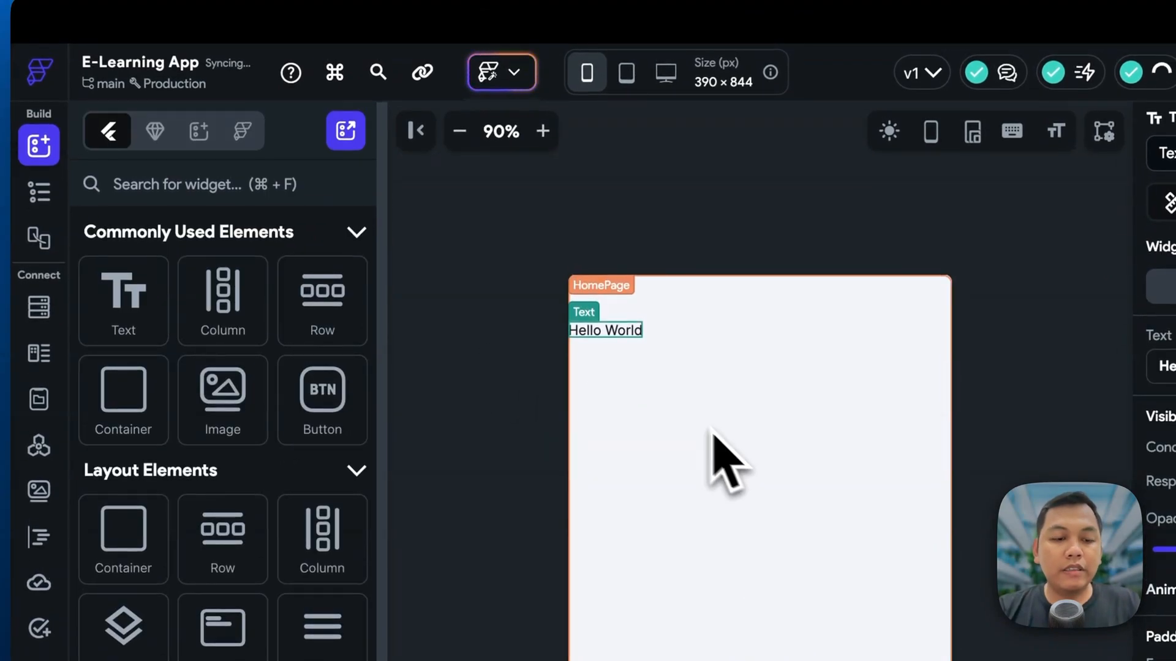
key("super+z")
- Add a Row as a child of the Column in the HomePage widget tree
left_click(39, 192)
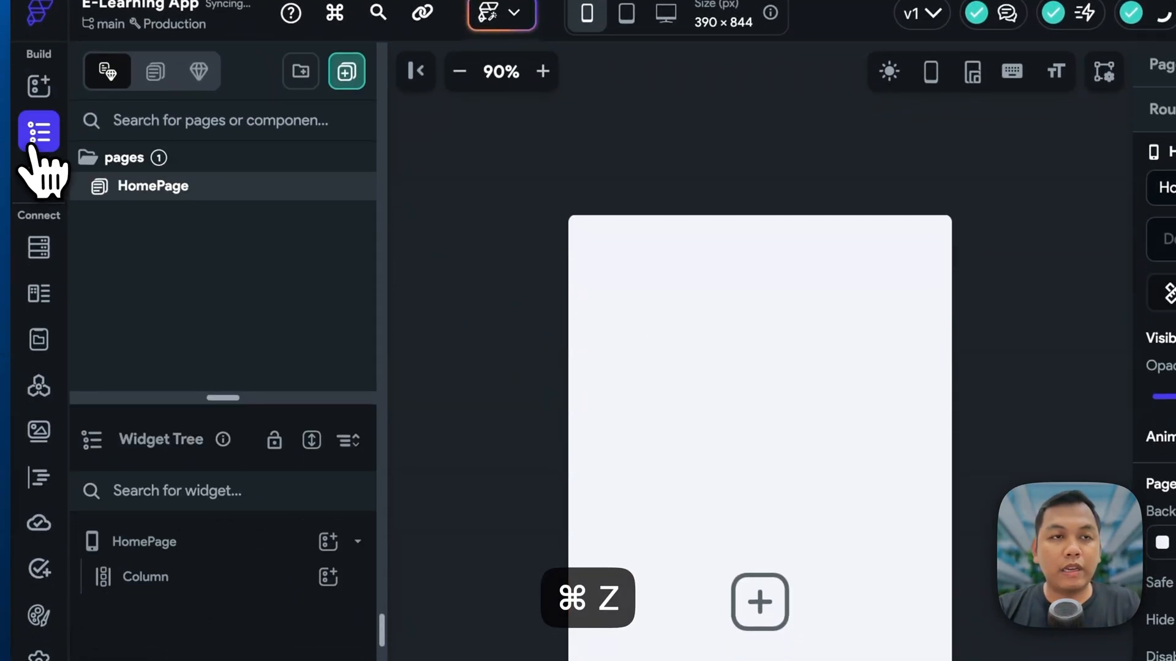
left_click(189, 539)
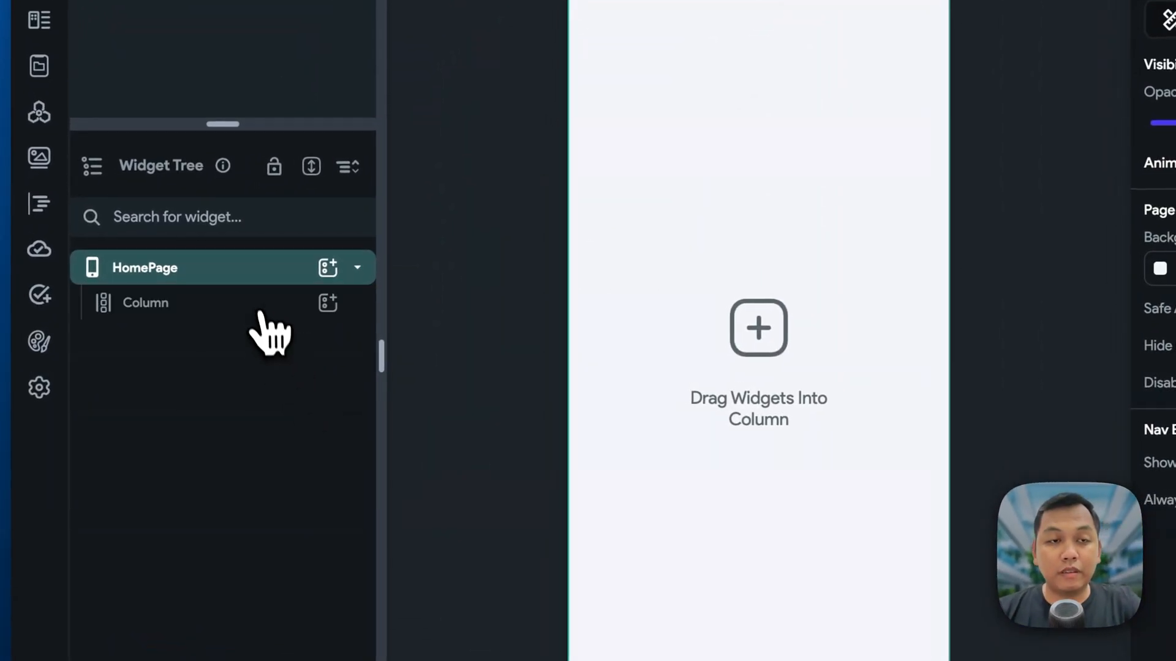
left_click(258, 303)
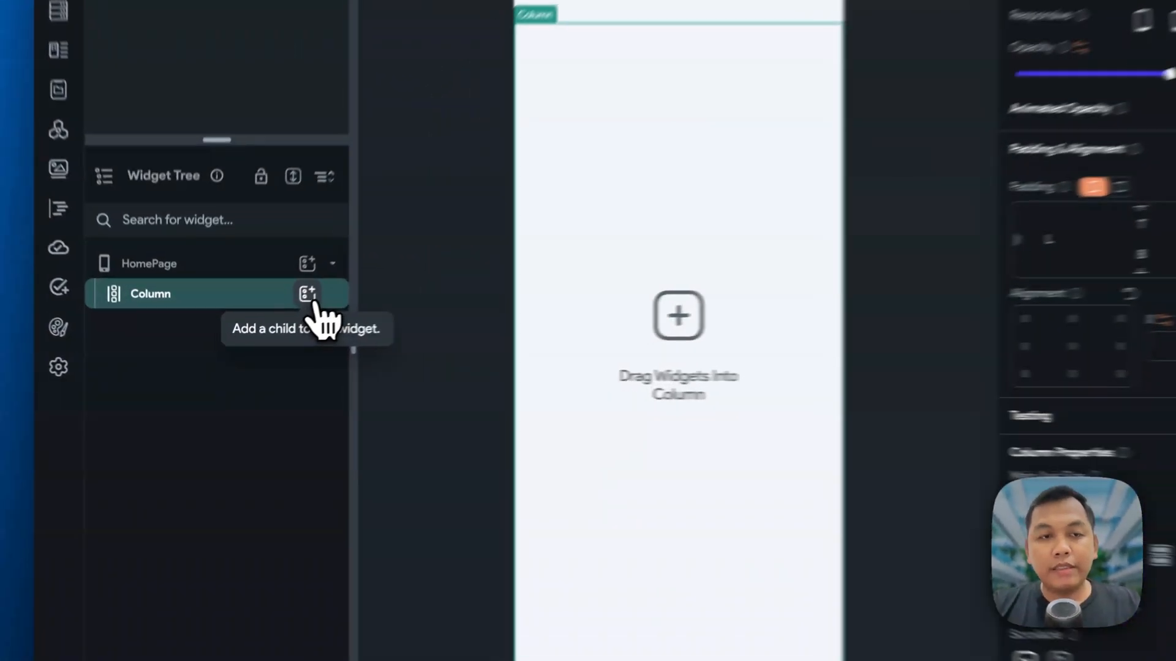
left_click(254, 330)
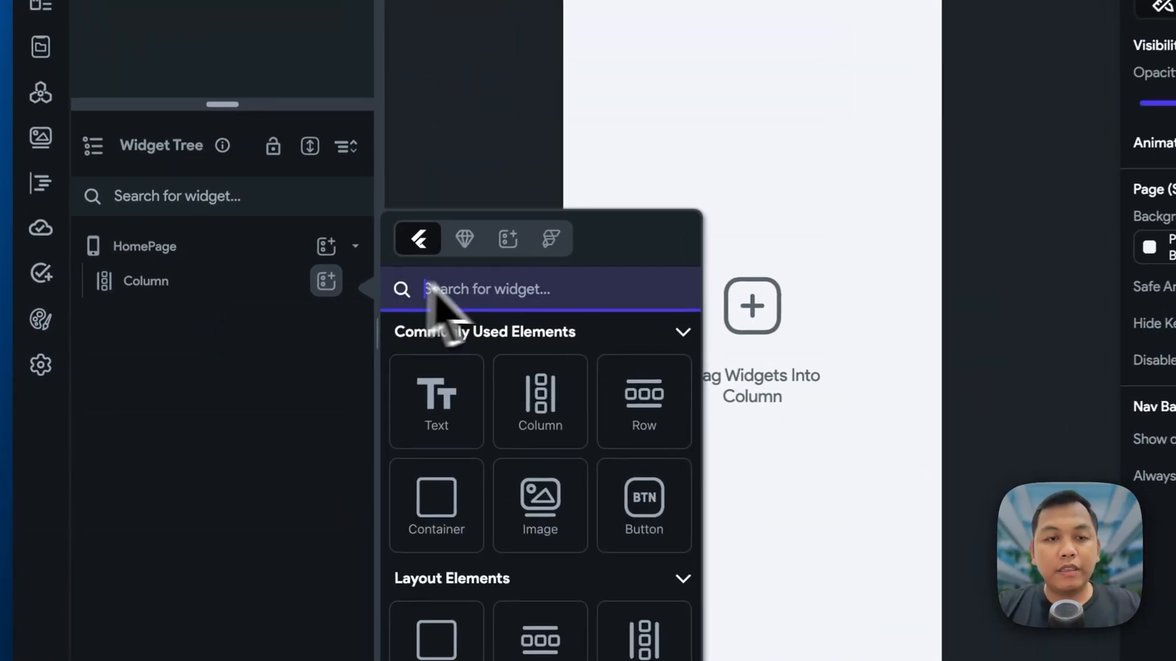
type("row")
left_click(474, 376)
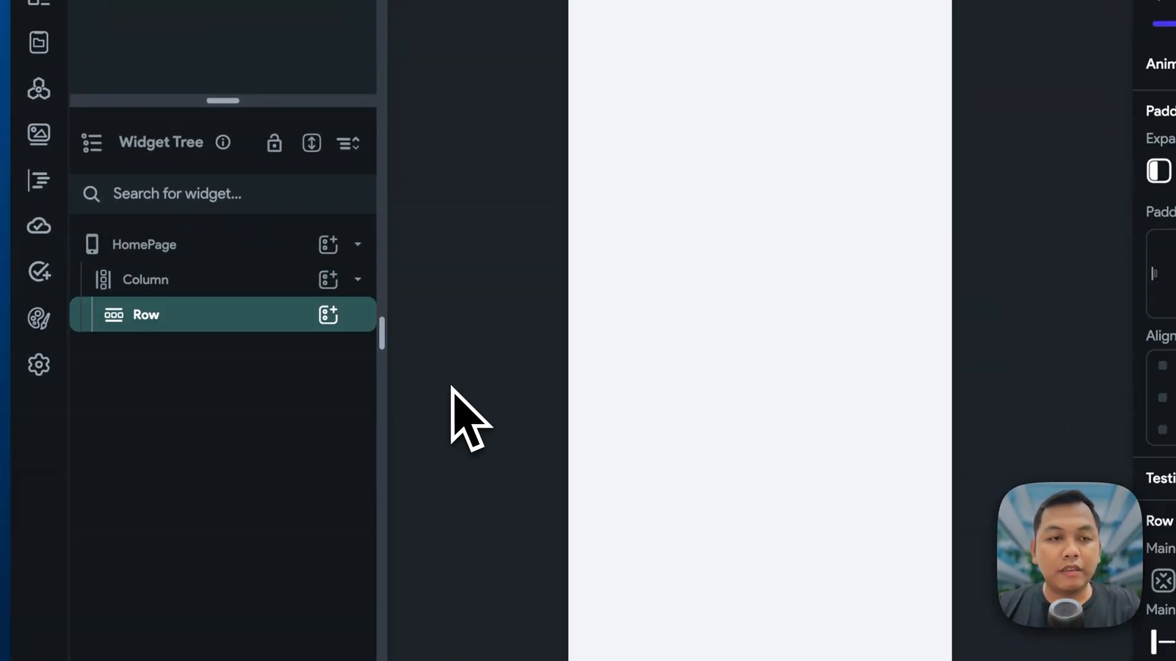
- Check the header of the Figma home design, and return to FlutterFlow to add a Column inside the Row
key("super+Tab")
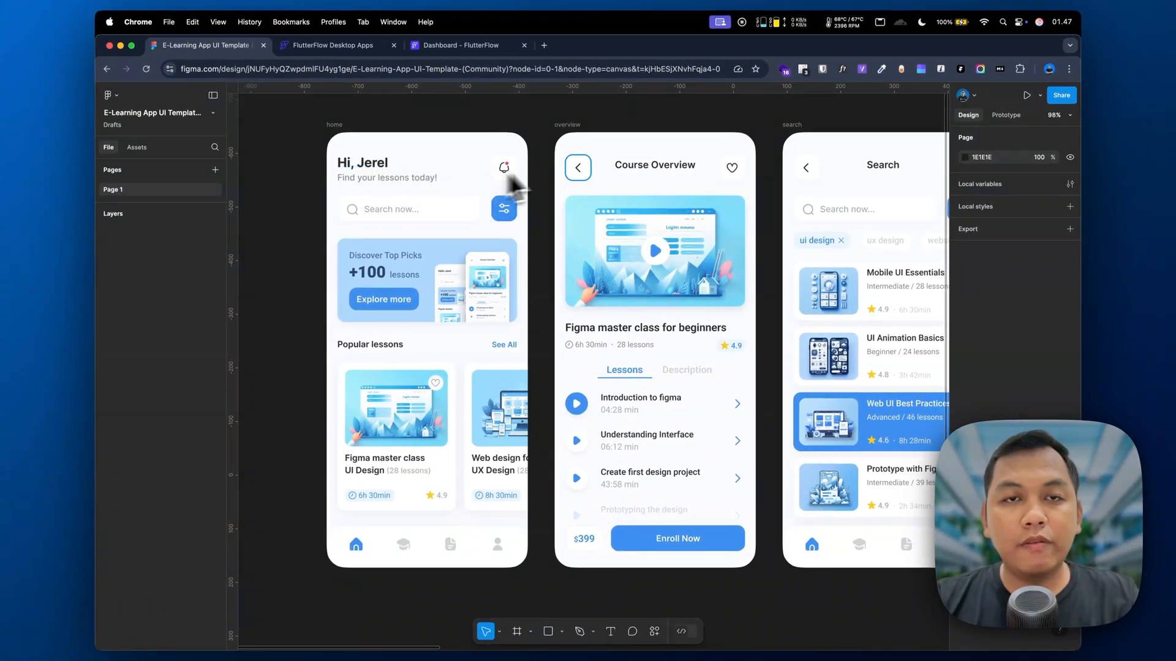
key("super+Tab")
left_click(255, 343)
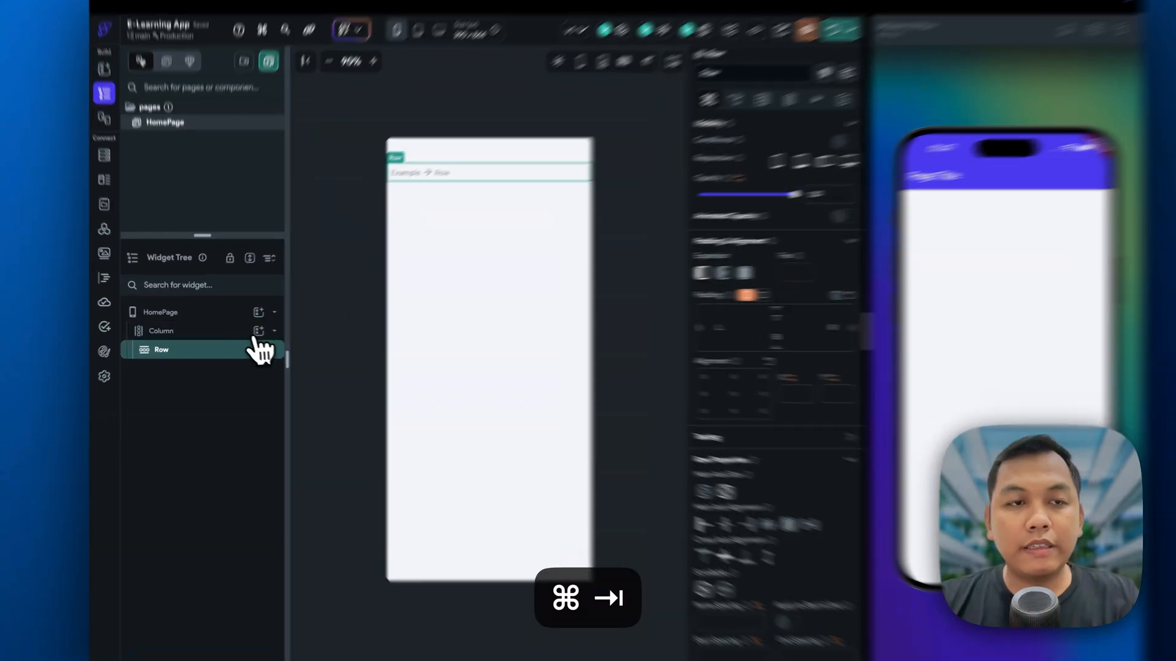
type("column")
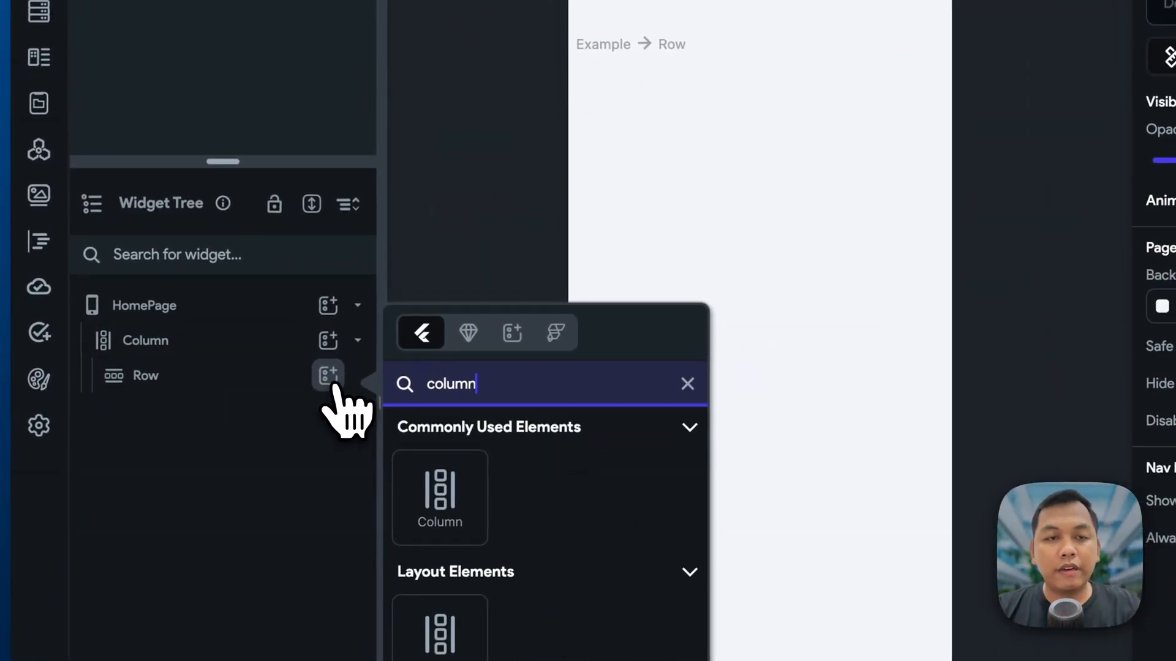
left_click(429, 474)
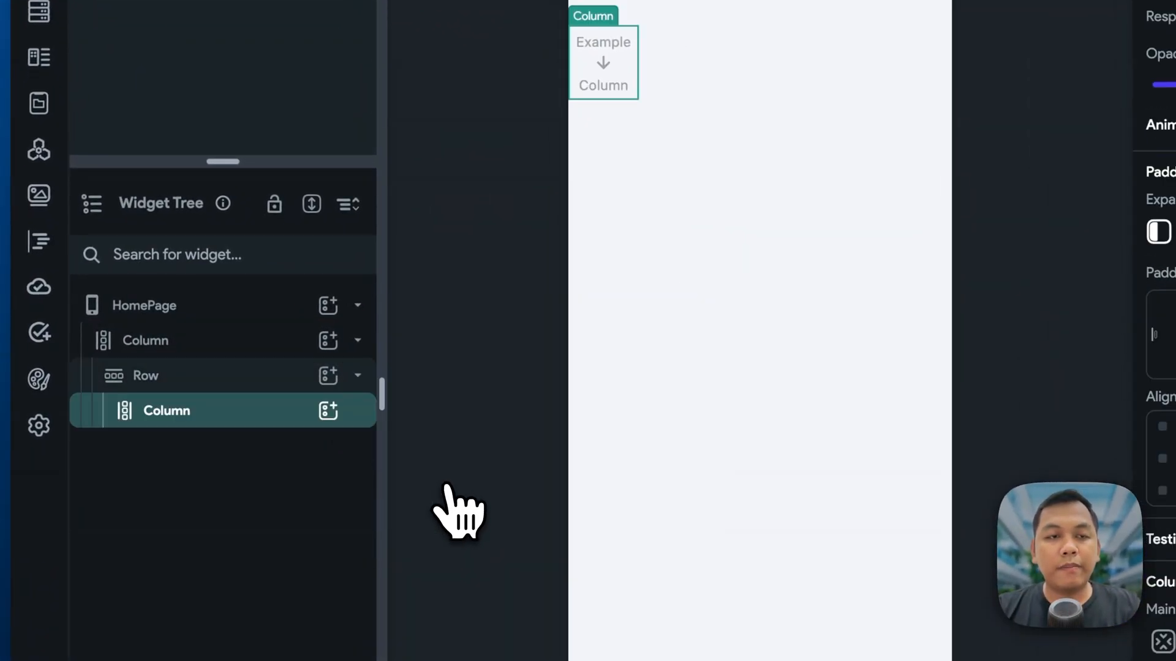
- Add a Text widget inside the Column nested in the Row
left_click(329, 412)
type("text")
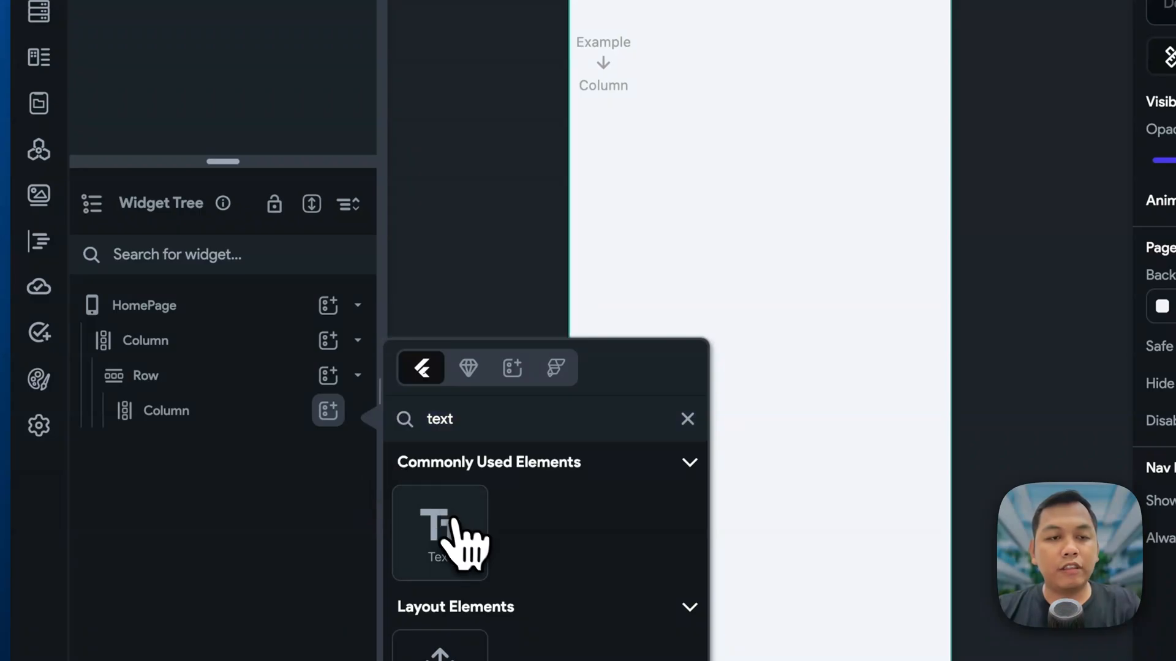
left_click(460, 527)
- Switch to Figma and copy the greeting text at the start of the home frame
key("super+Tab")
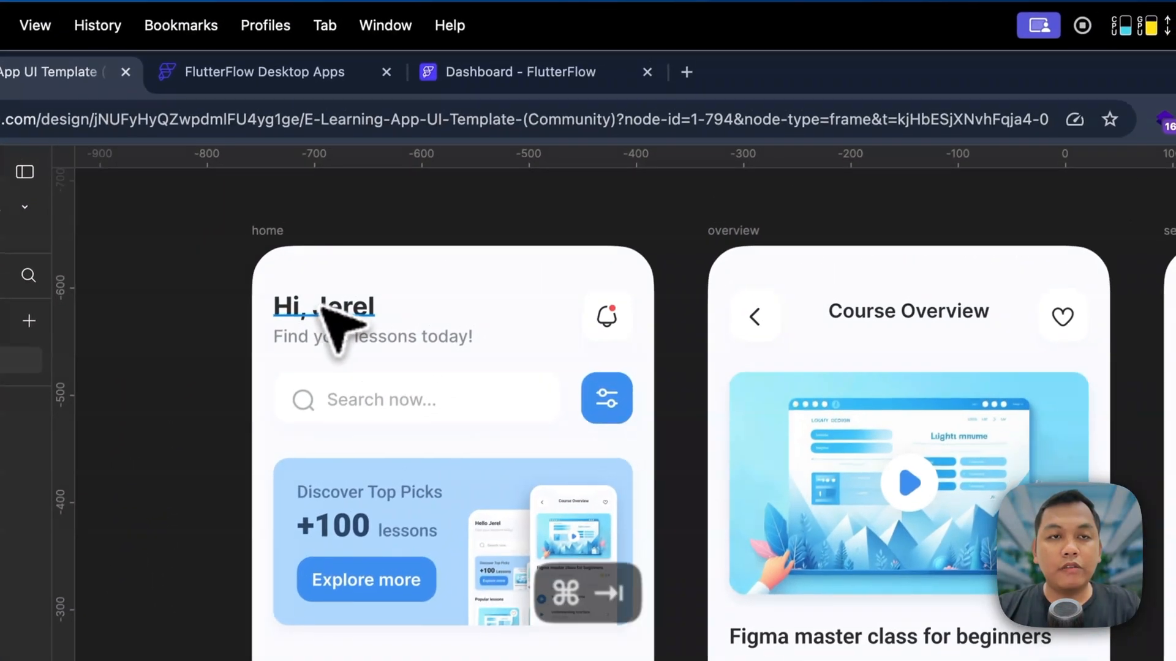
left_click(322, 304)
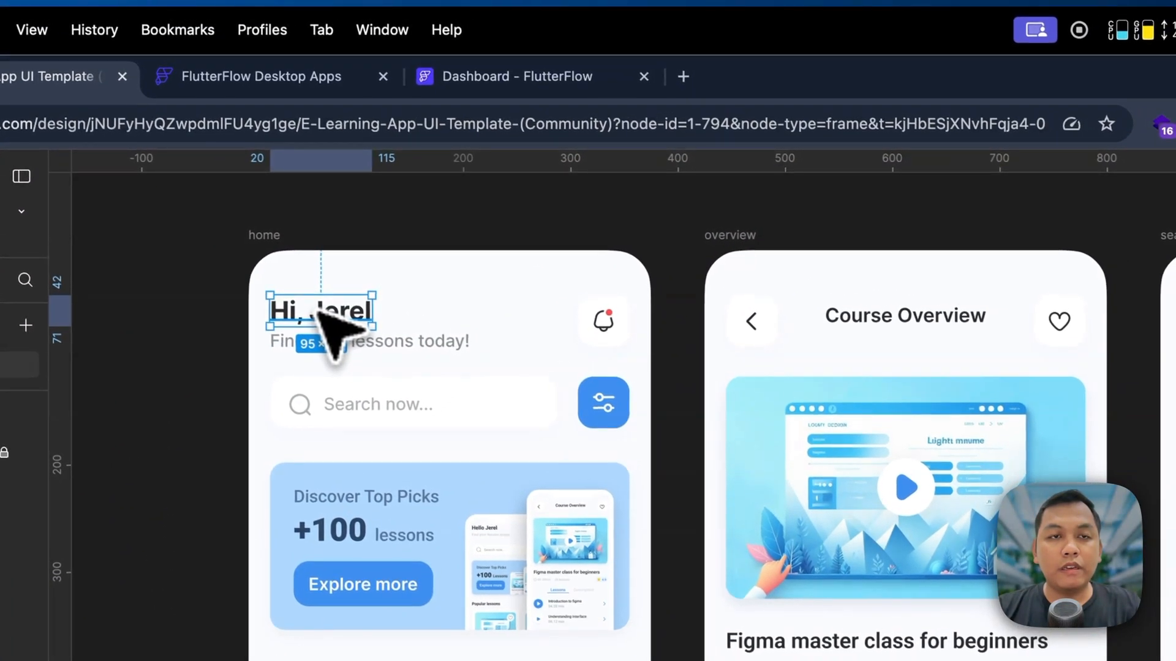
double_click(307, 310)
key("super+c")
- Return to FlutterFlow and replace the Hello World content of the Text widget with the copied greeting
key("super+Tab")
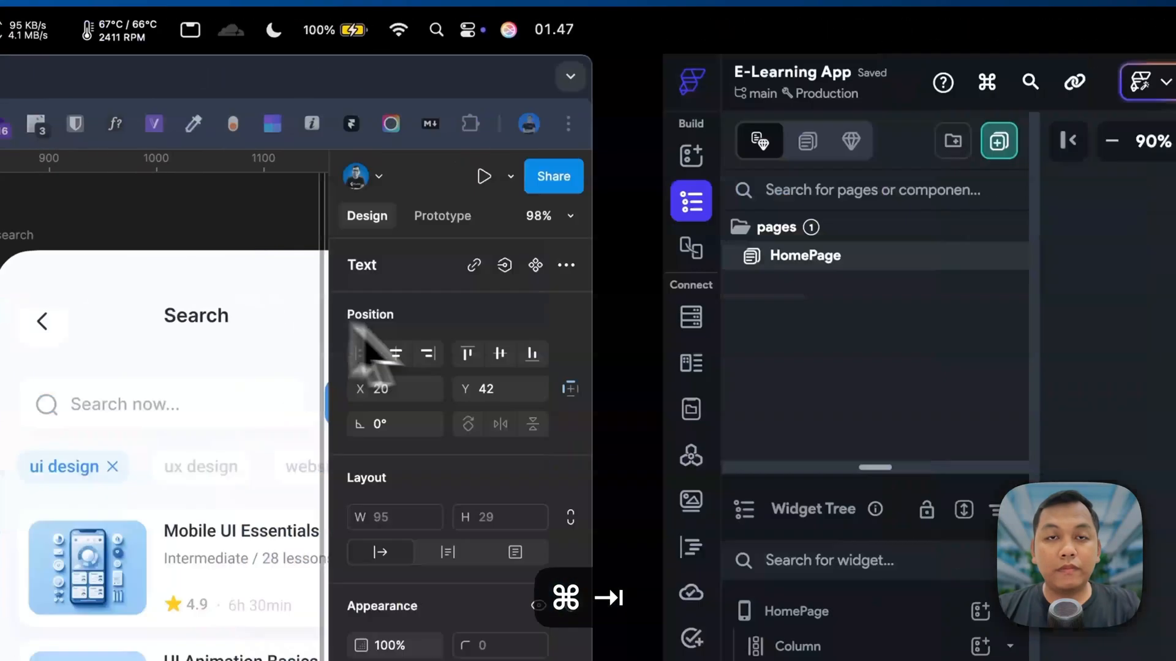
left_click(402, 254)
left_click(397, 346)
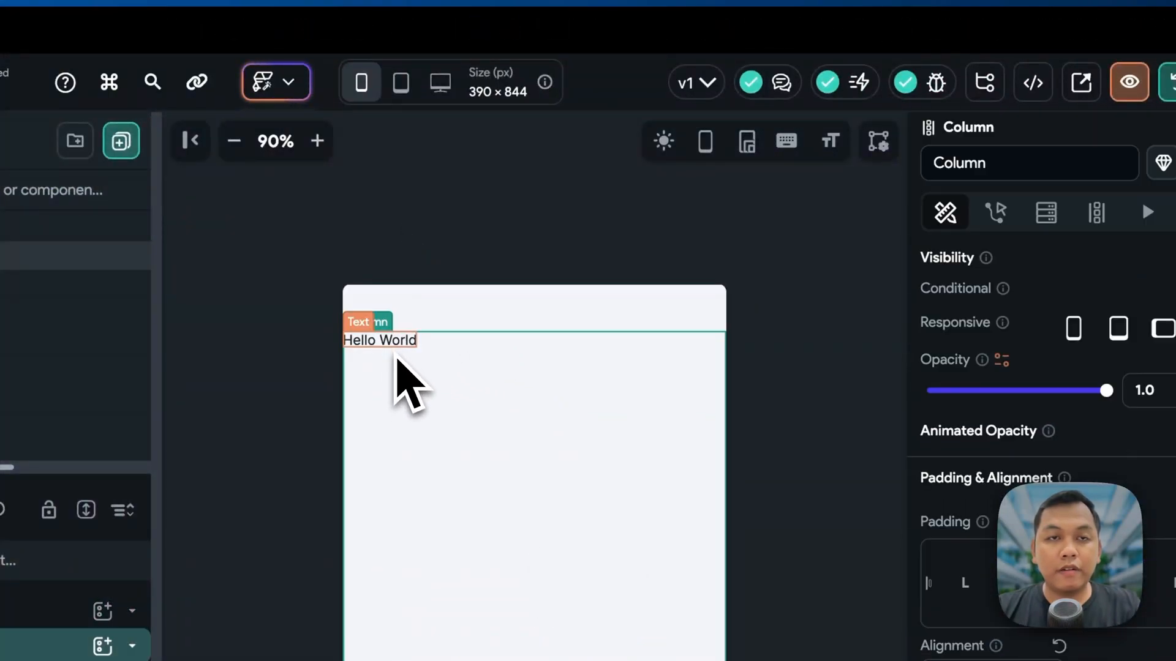
left_click(398, 347)
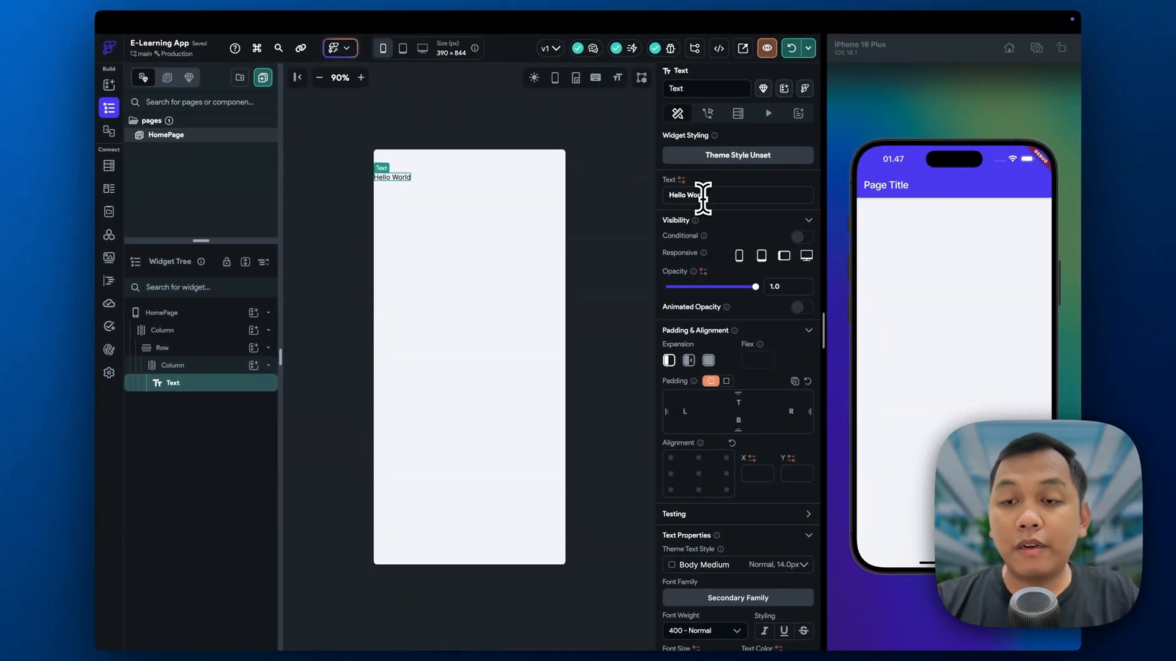
left_click(706, 198)
left_click_drag(708, 197, 661, 195)
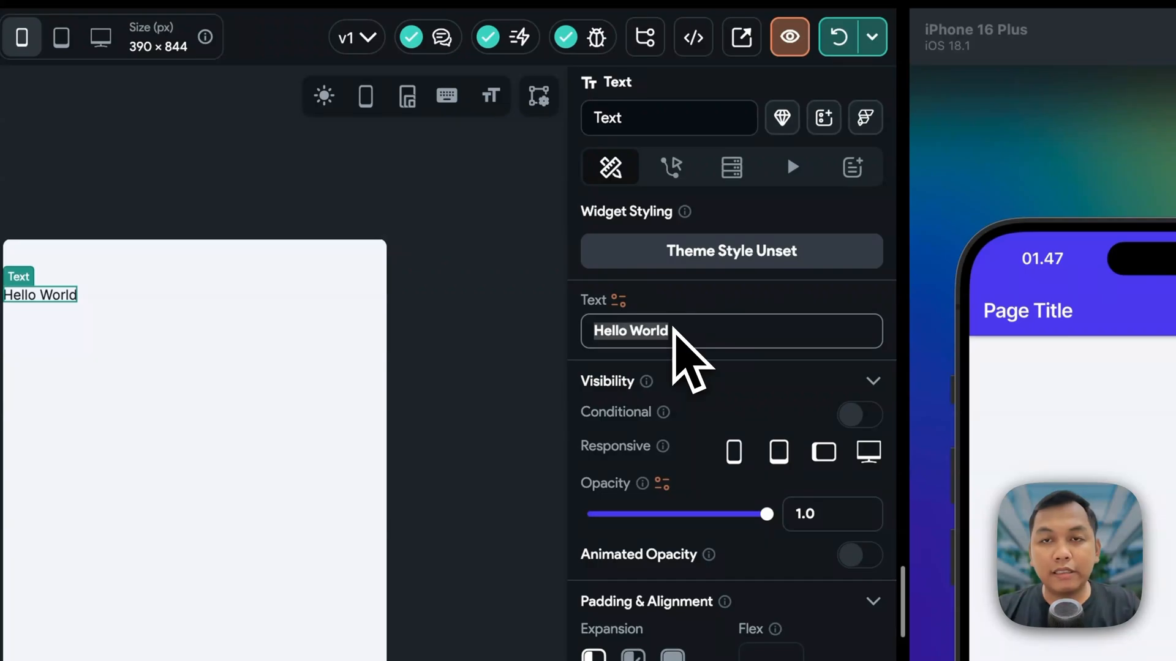
key("super+v")
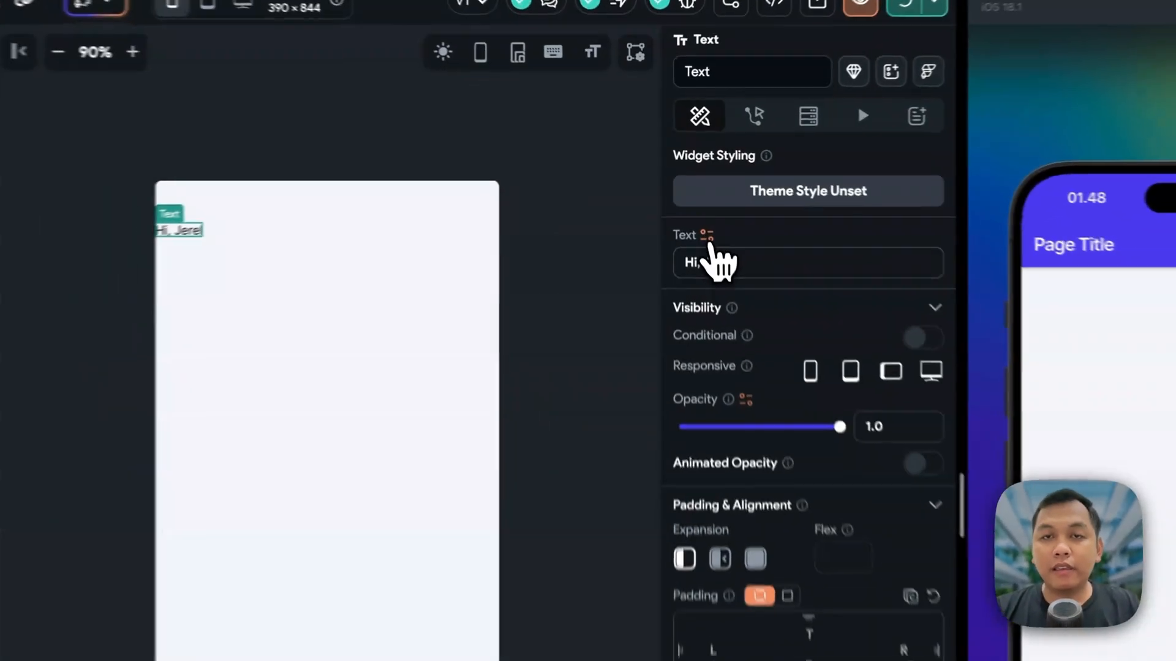
- Examine the variable sources available for the Text value, from Page Parameters and Combine Text to Enums and Constants, without choosing one
left_click(682, 181)
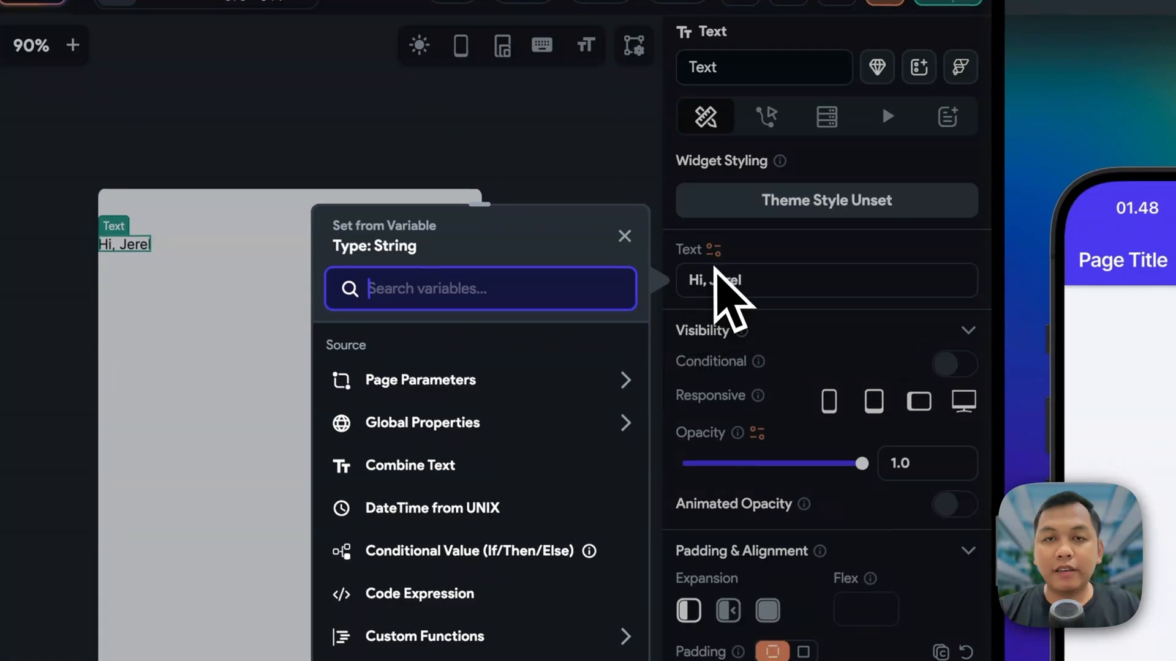
scroll(556, 380, "down", 1)
scroll(459, 416, "up", 1)
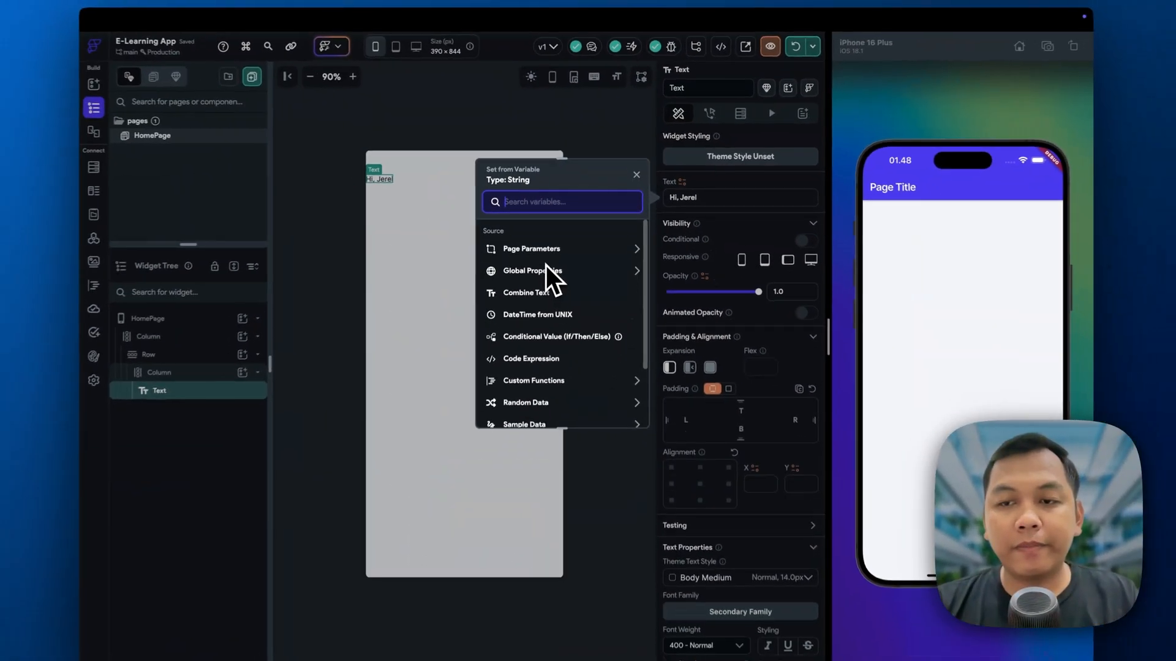
scroll(546, 268, "down", 3)
scroll(544, 282, "up", 4)
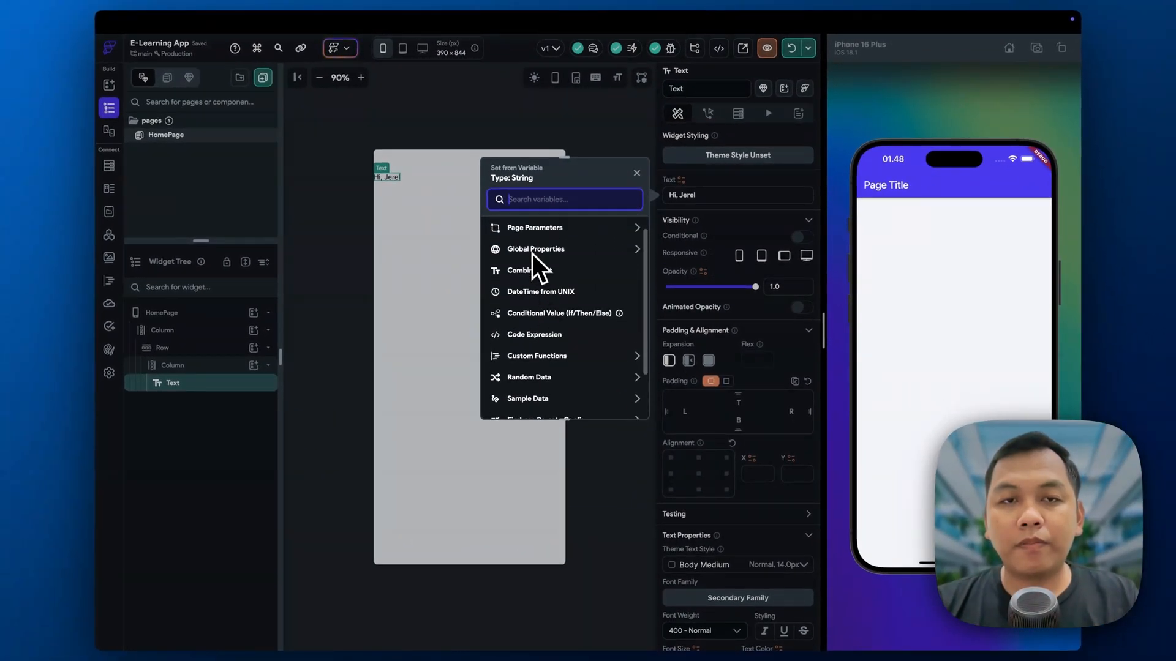
scroll(531, 251, "up", 1)
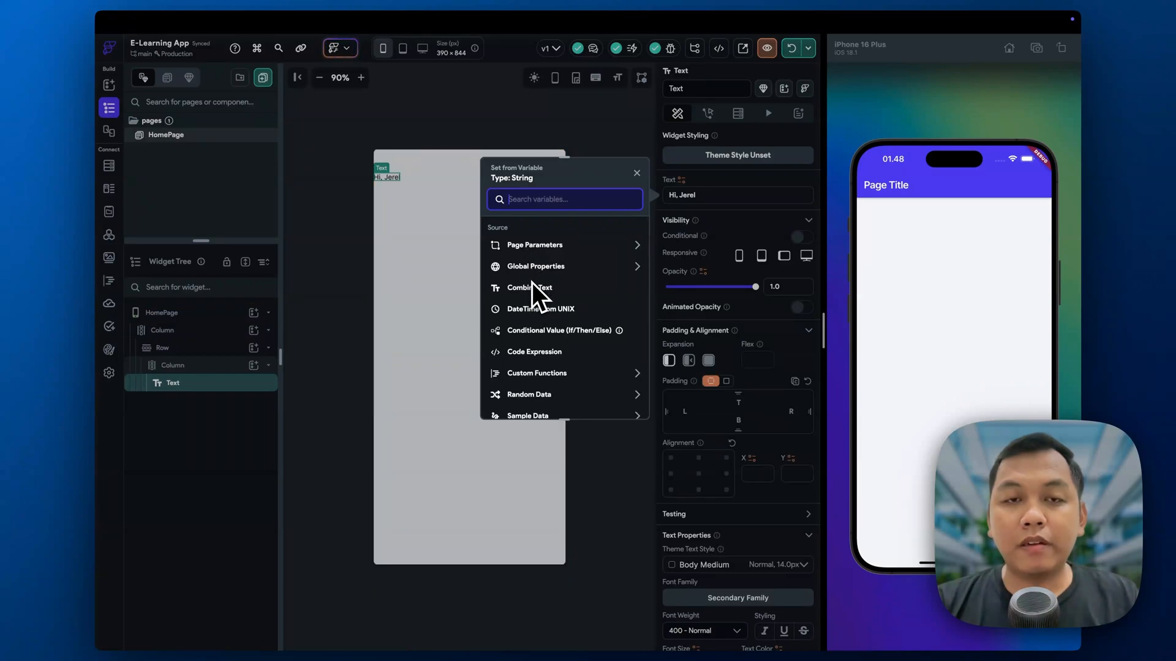
scroll(532, 282, "down", 3)
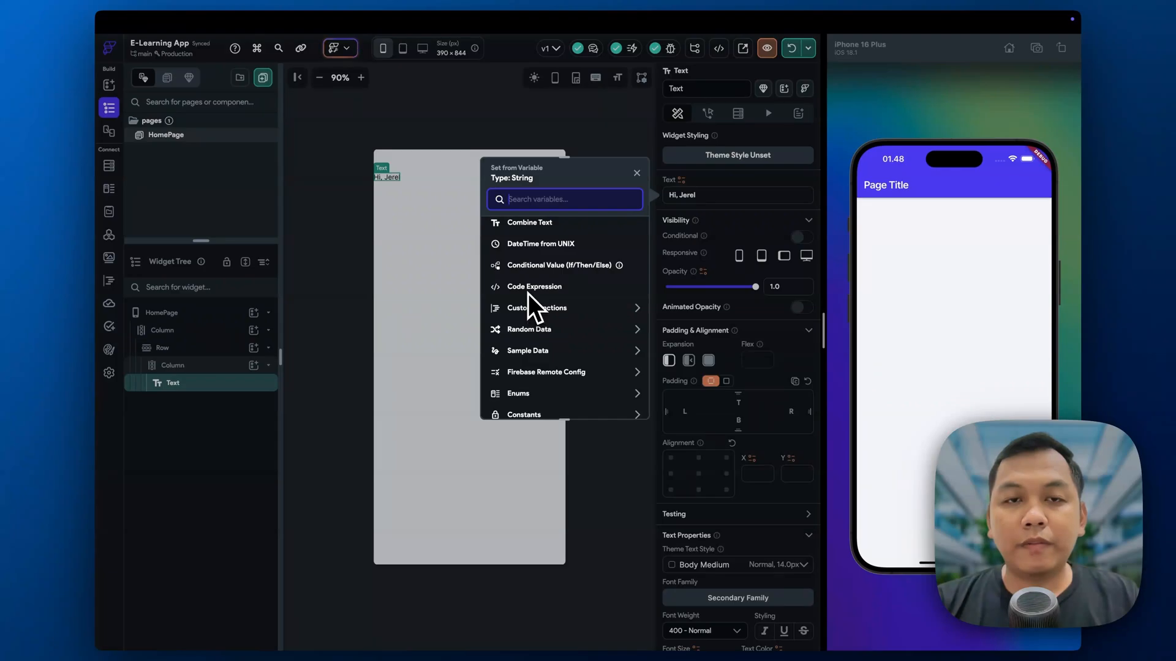
scroll(569, 376, "down", 1)
scroll(553, 331, "up", 2)
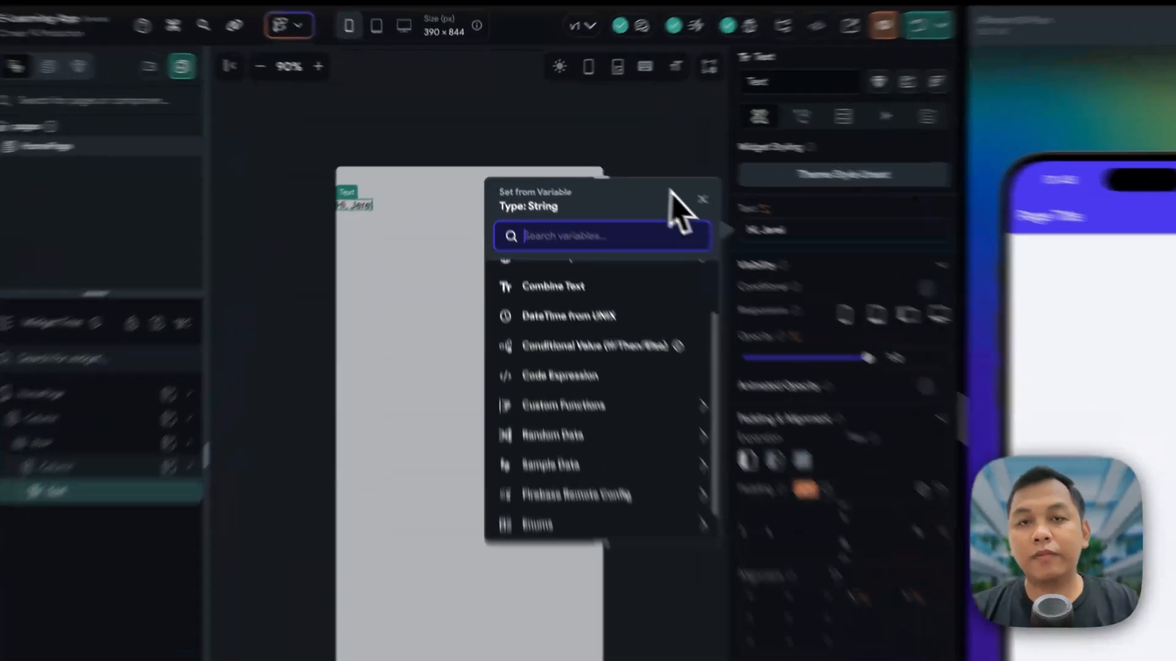
left_click(637, 173)
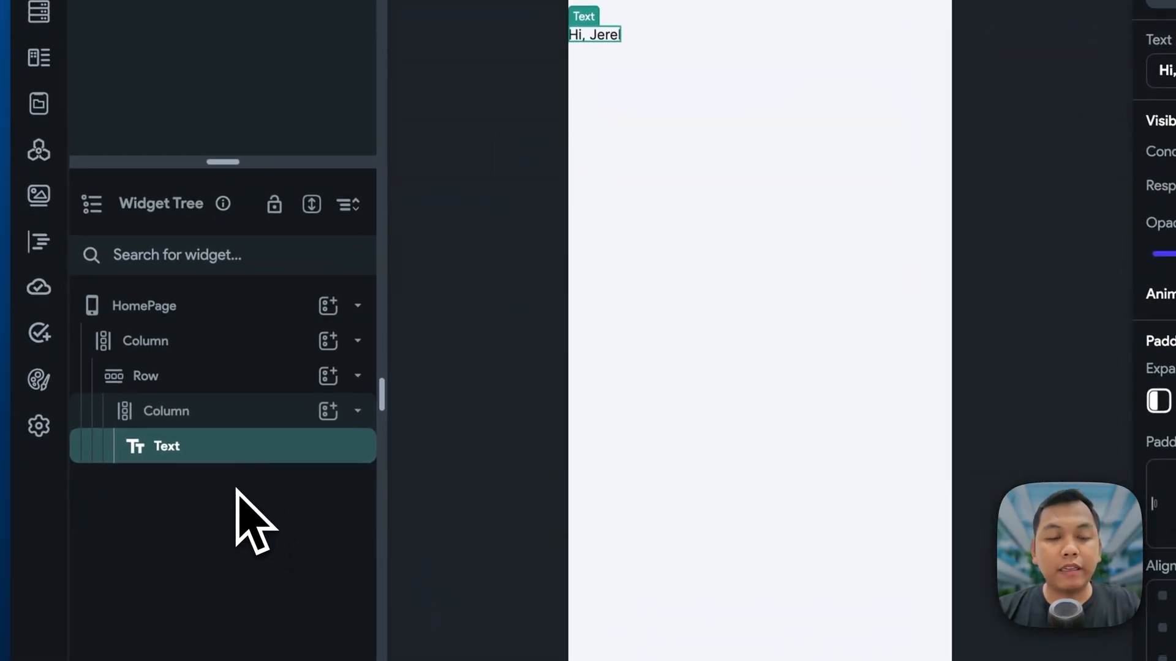
- Duplicate the greeting Text widget and set the copy's text to "Find your lessons today!" from the Figma home frame
key("super+d")
left_click(254, 489)
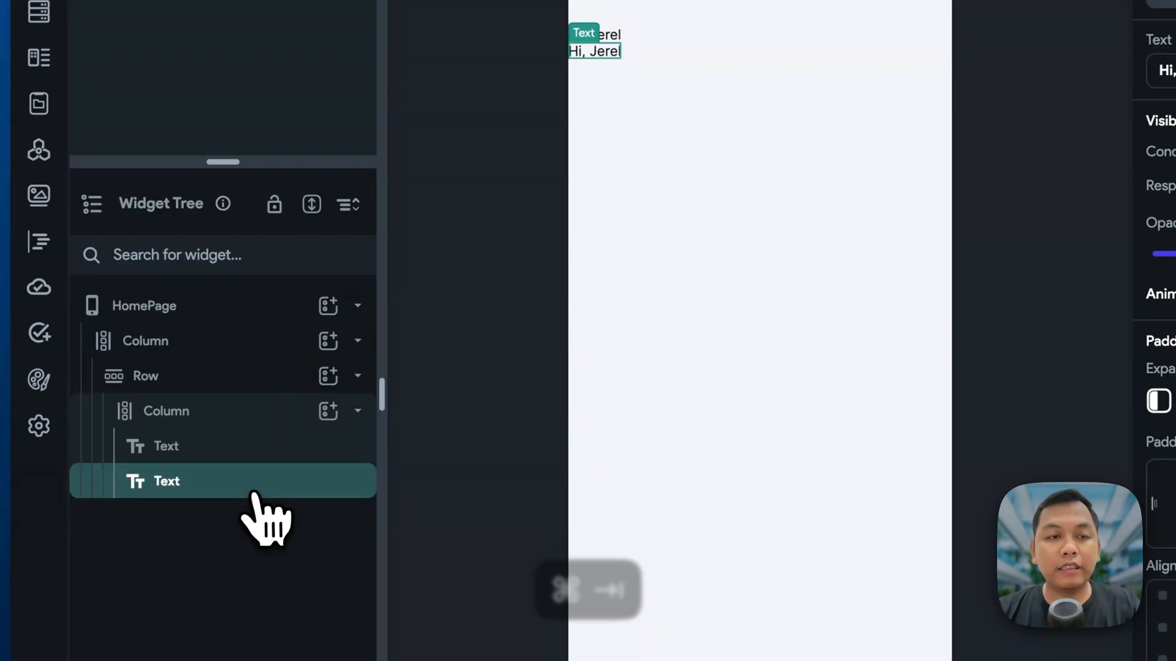
key("super+Tab")
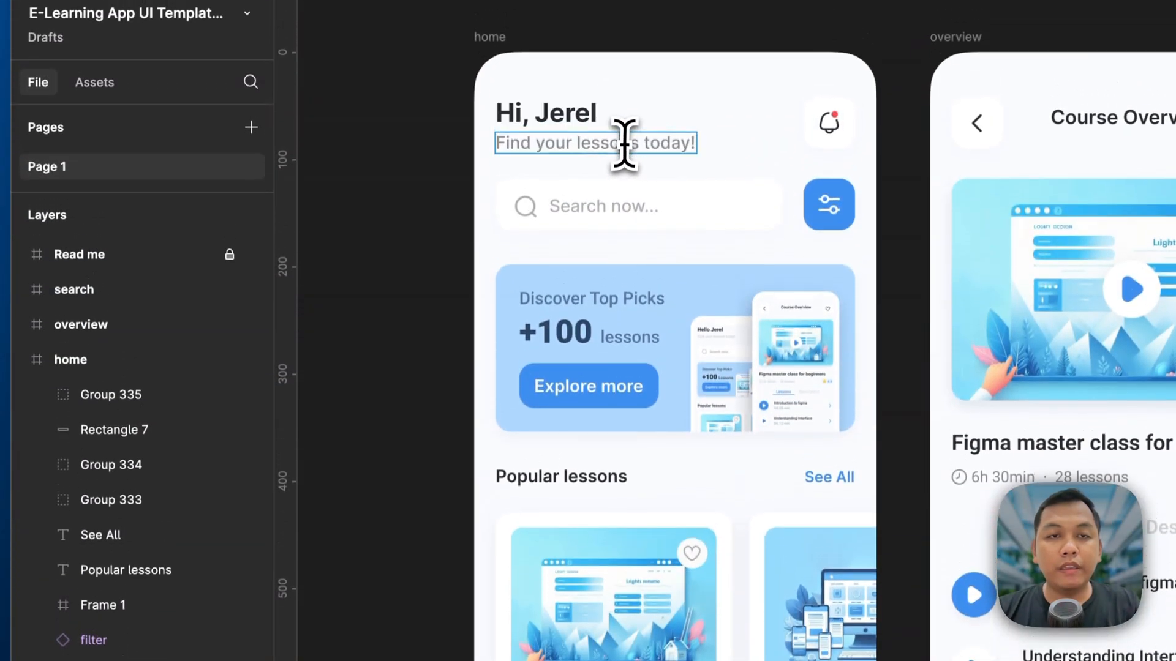
double_click(624, 145)
key("super+Tab")
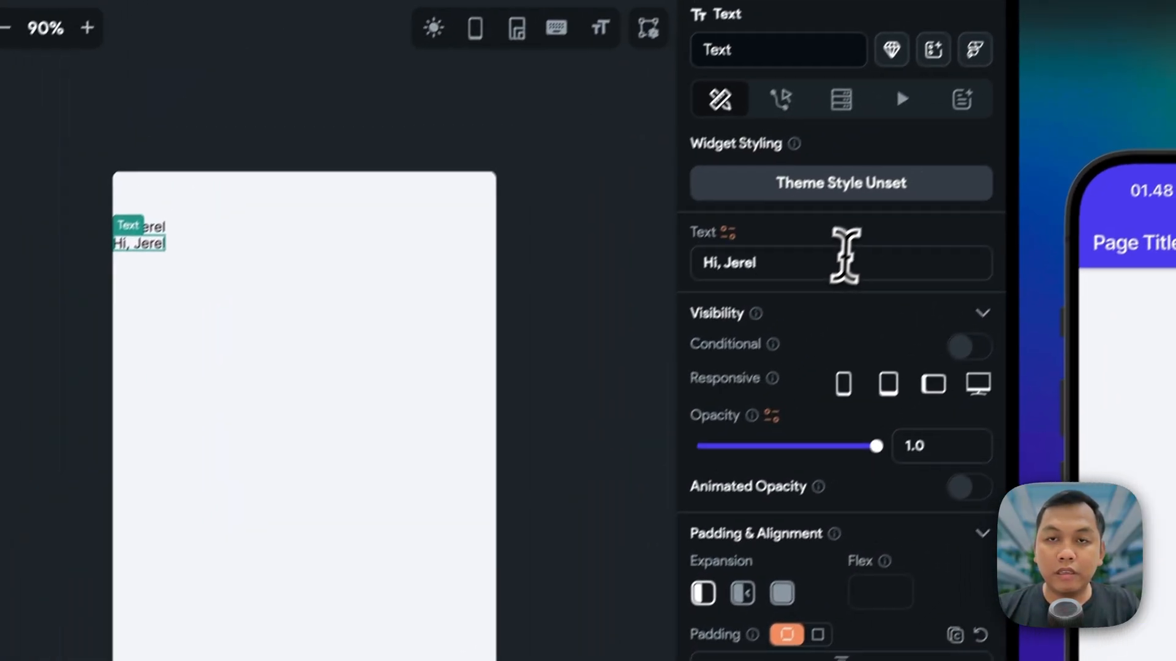
triple_click(846, 260)
key("super+v")
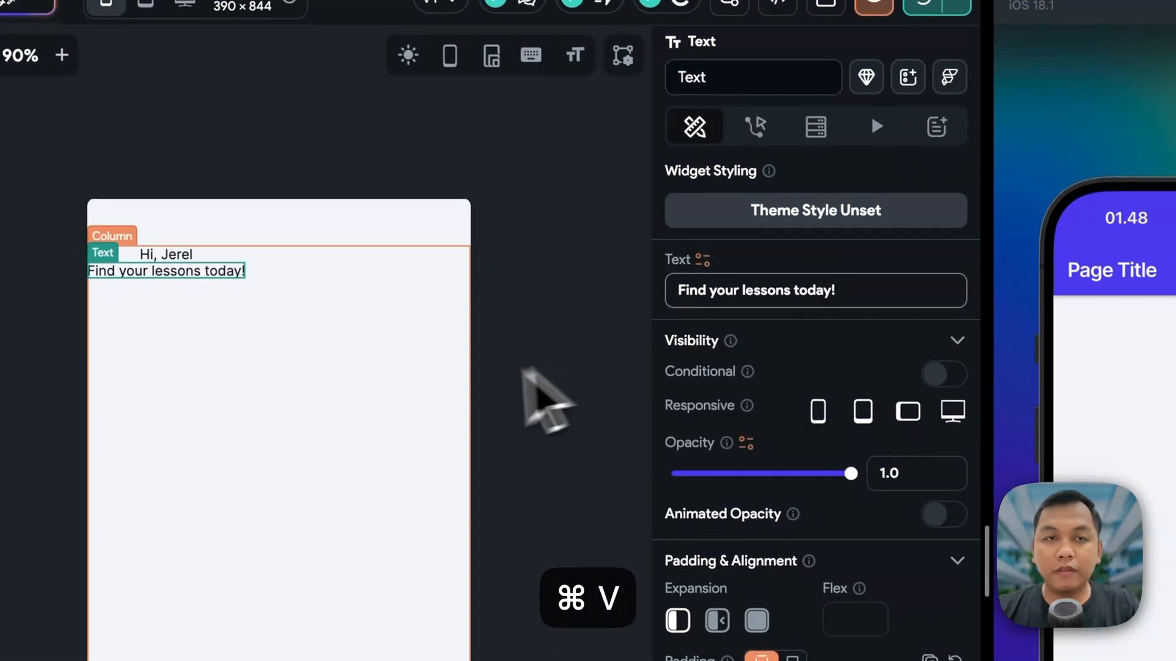
- Set the inner Column's cross axis alignment to Start and its main axis alignment to Center
left_click(394, 407)
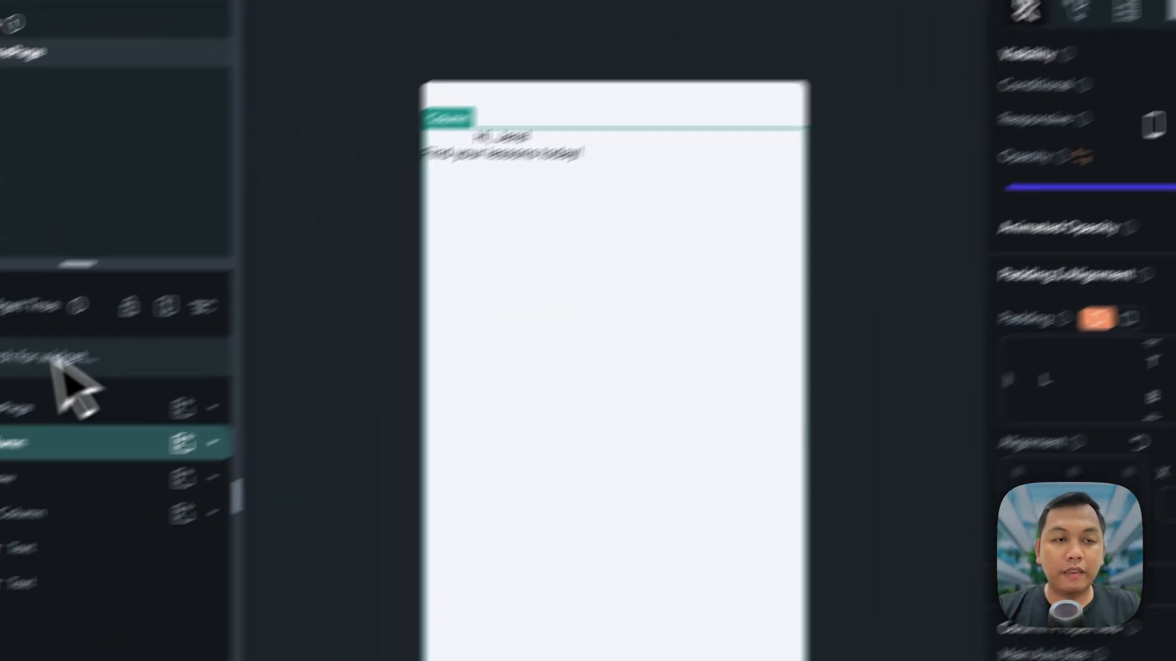
left_click(70, 519)
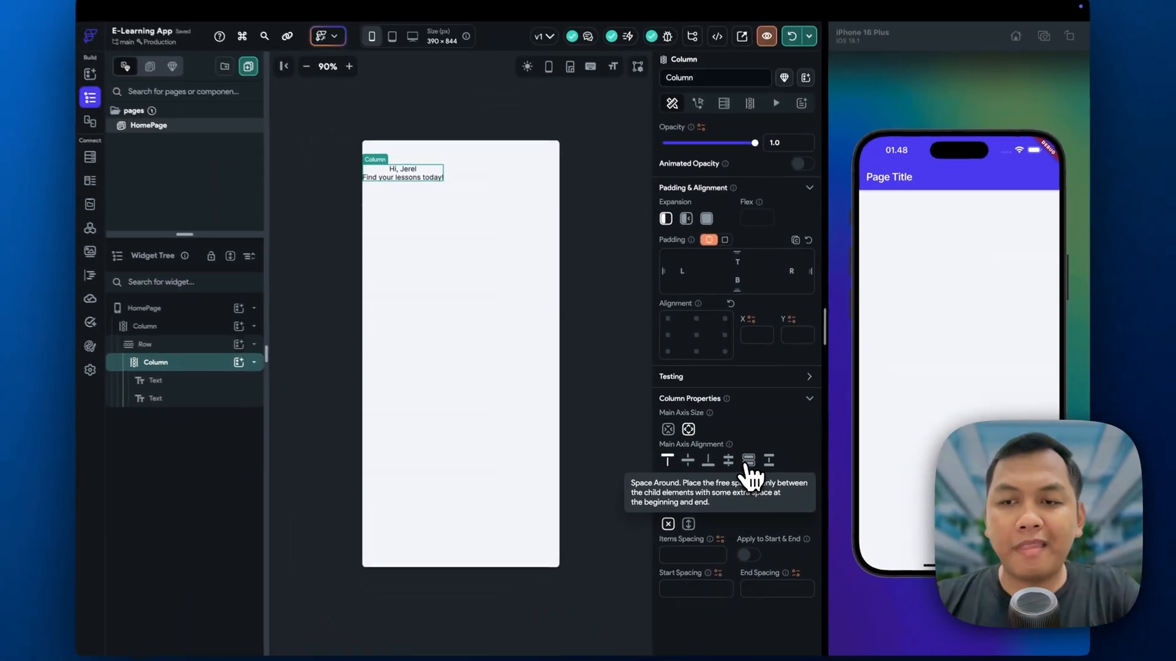
scroll(738, 453, "down", 2)
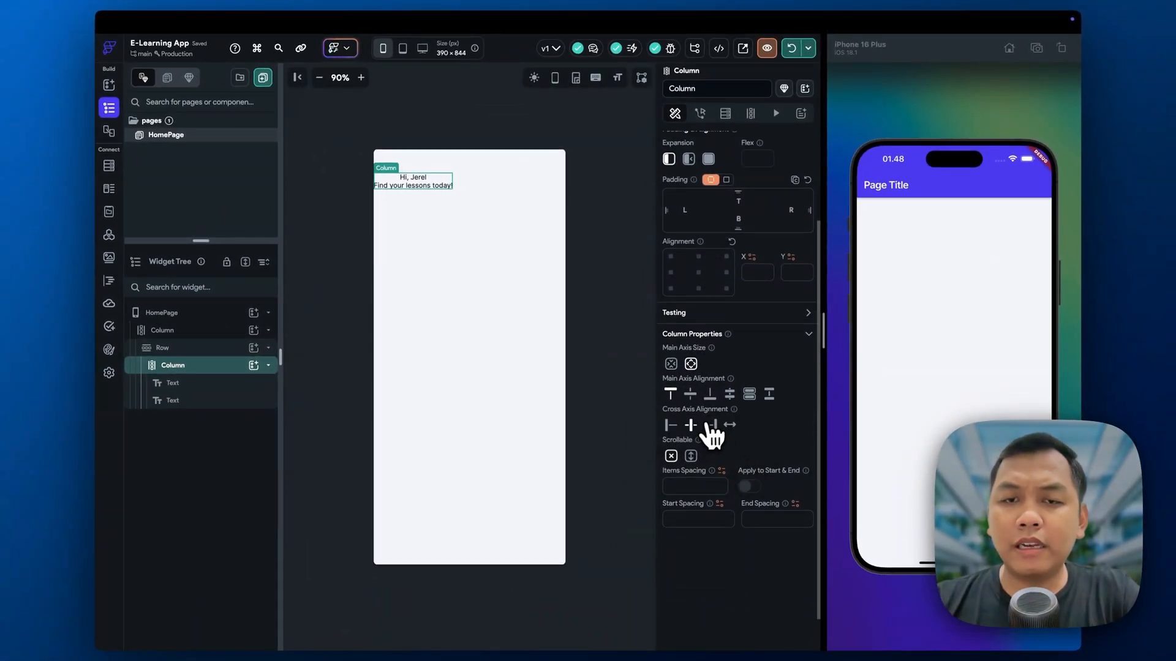
left_click(672, 426)
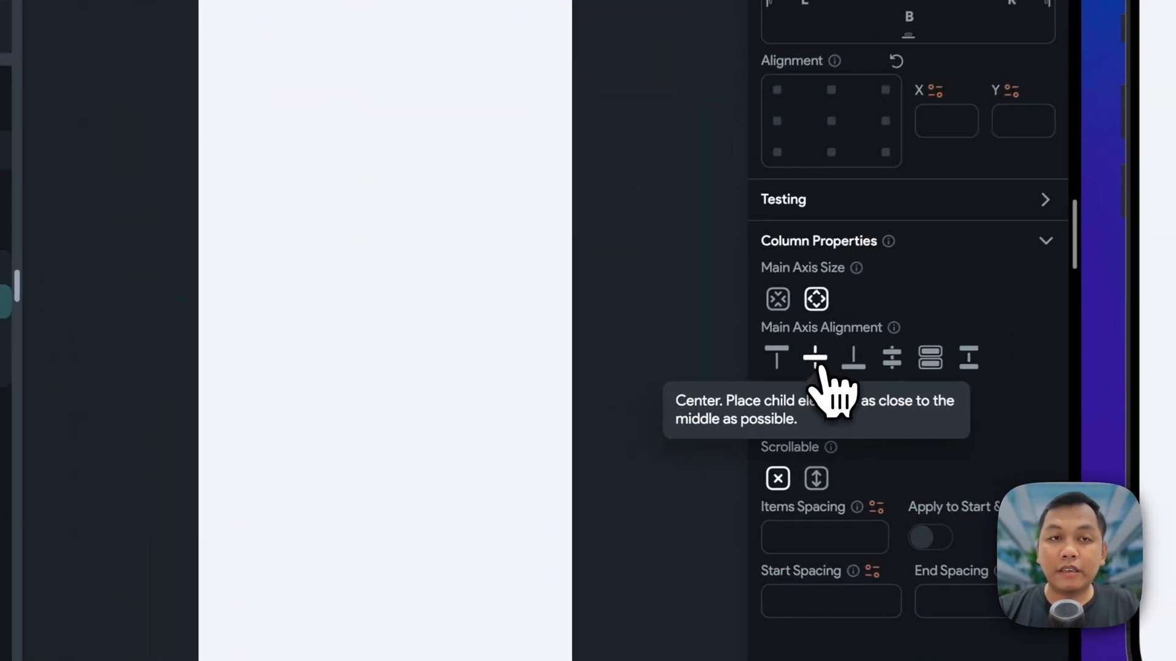
left_click(690, 394)
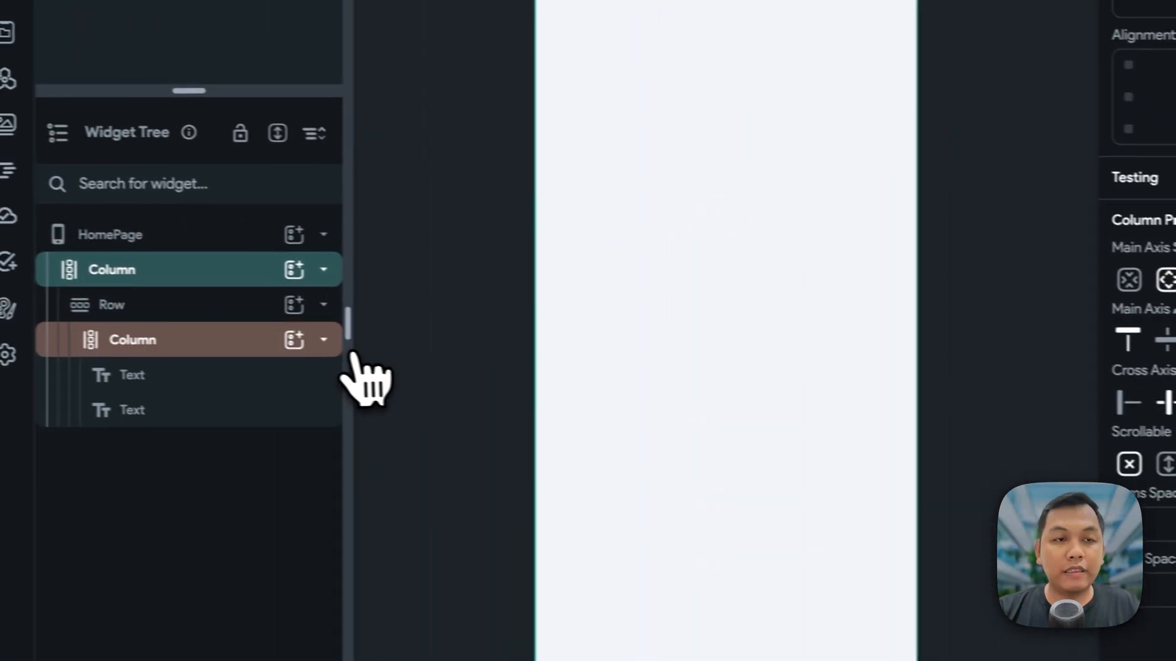
- Collapse the inner Column in the widget tree and add an IconButton to the Row beside it, searching for "iconbu"
left_click(361, 346)
left_click(358, 343)
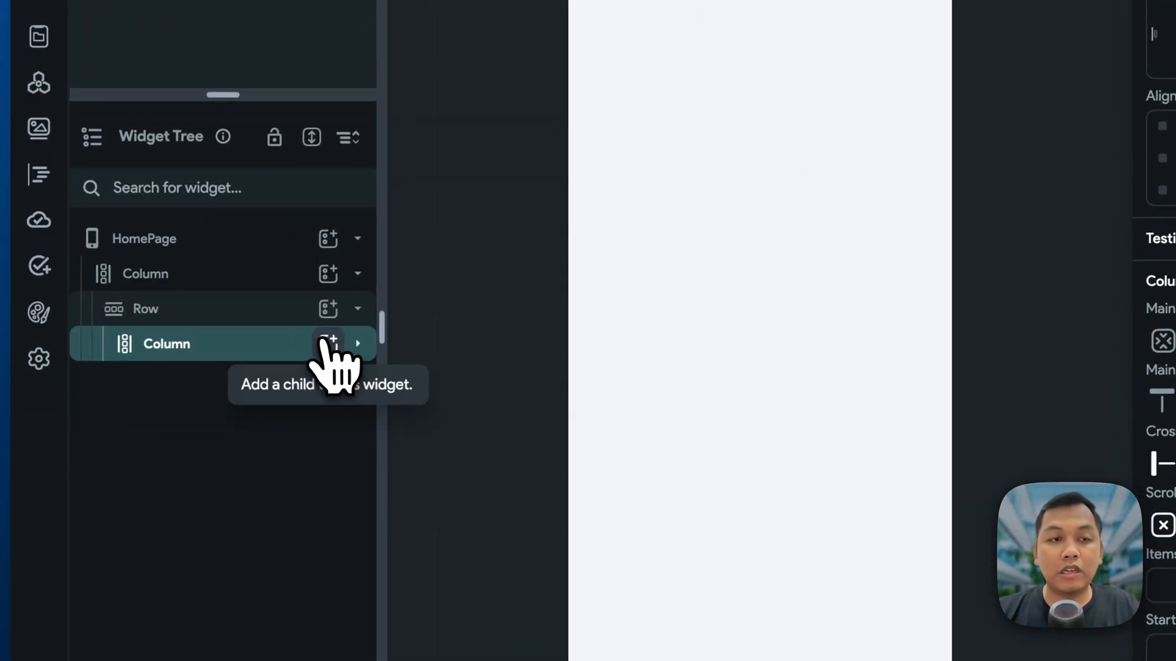
left_click(329, 309)
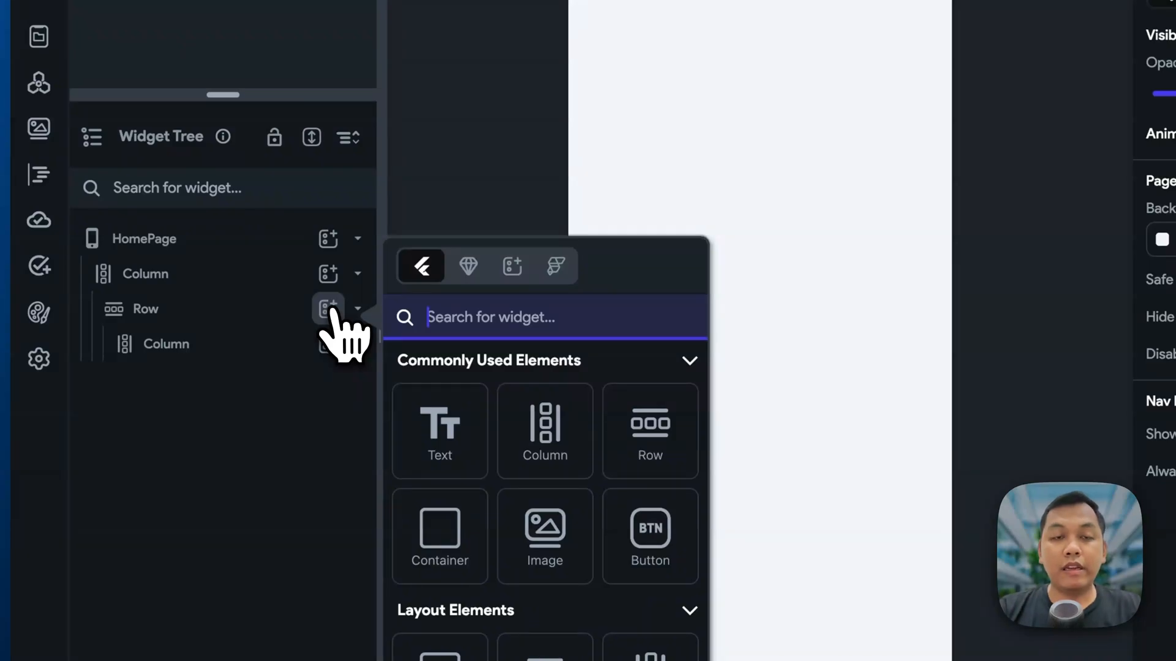
type("iconbu")
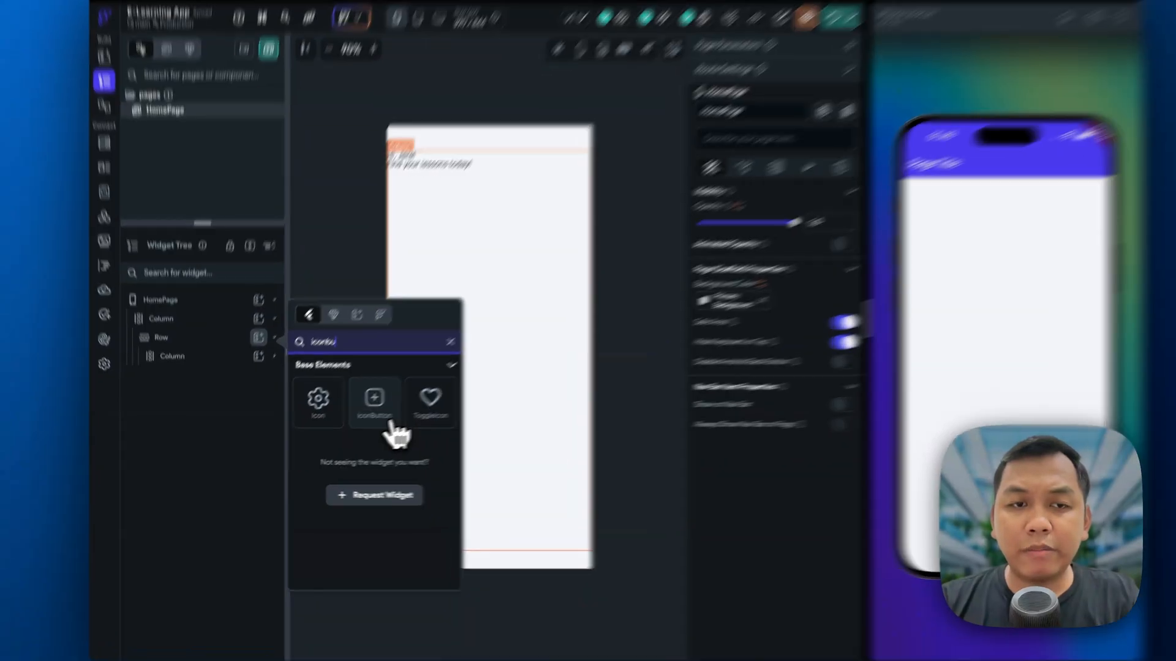
left_click(378, 425)
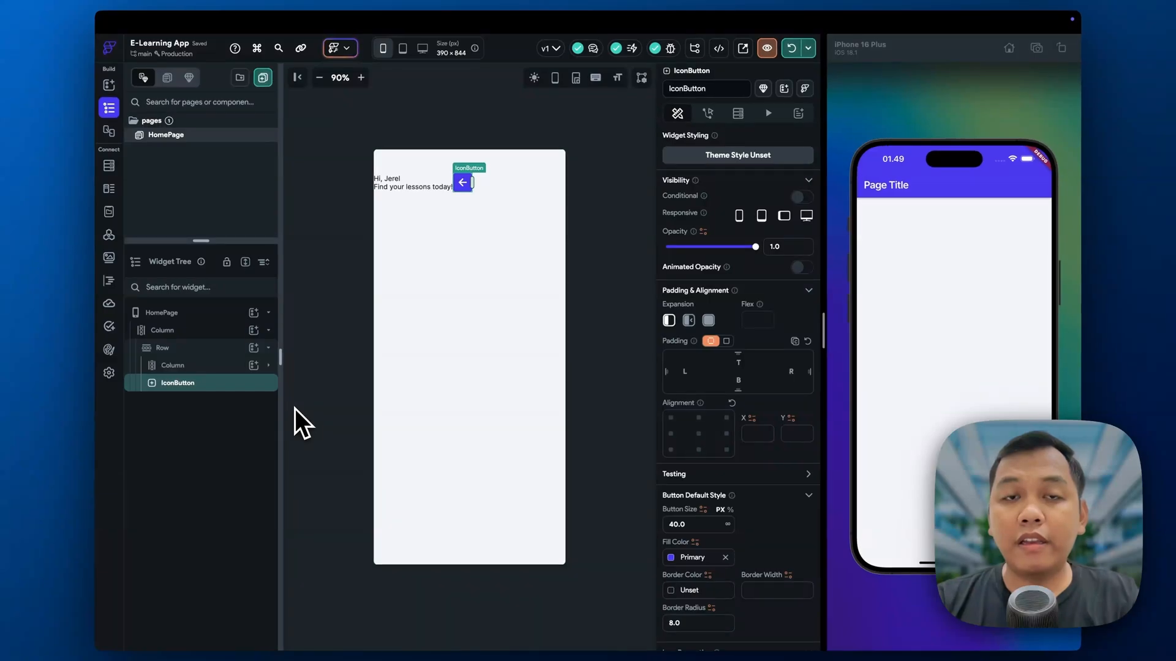
- Set the Row's main axis alignment to Space Between so the greeting texts and the IconButton sit at opposite ends
key("super+Tab")
key("super+Tab")
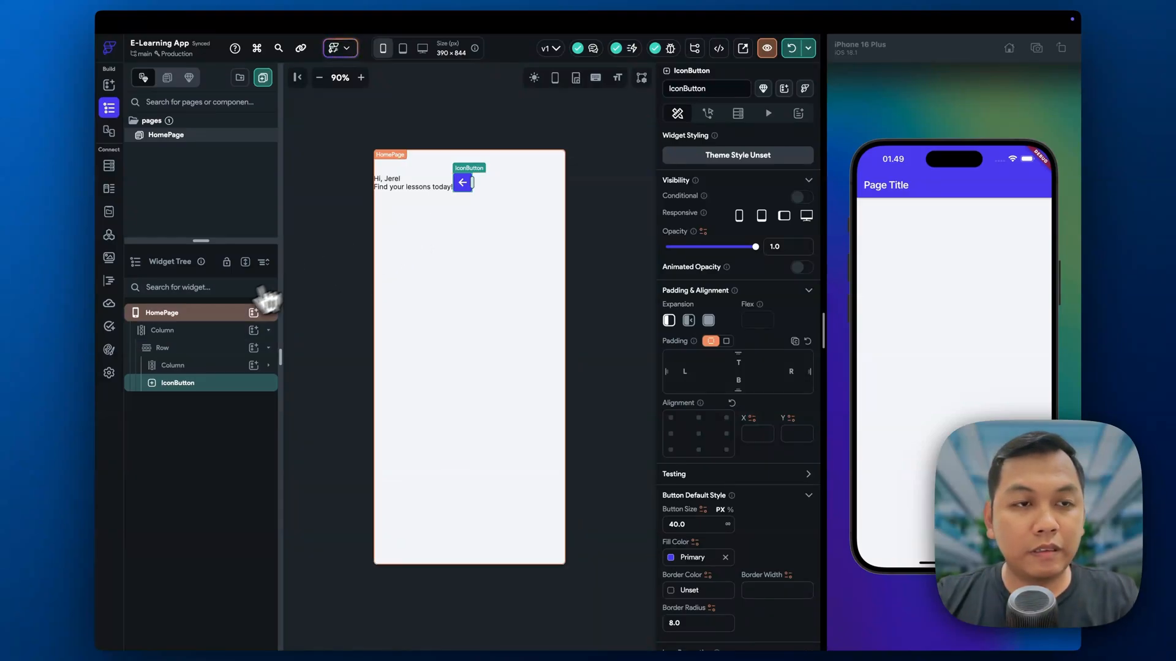
left_click(184, 348)
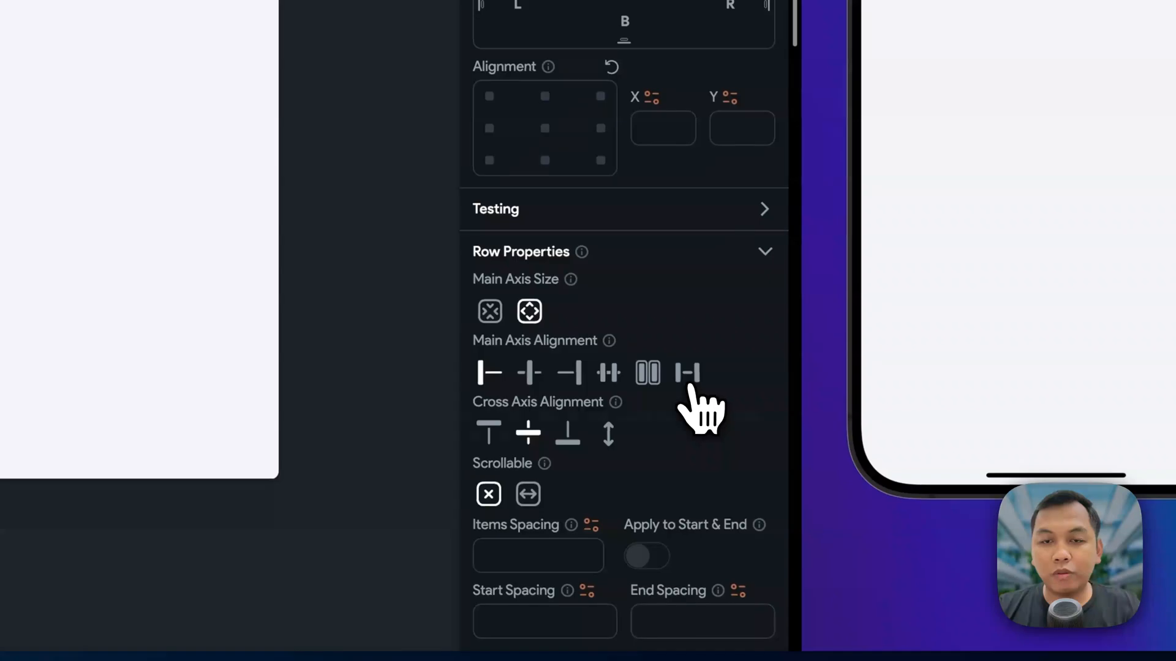
left_click(689, 385)
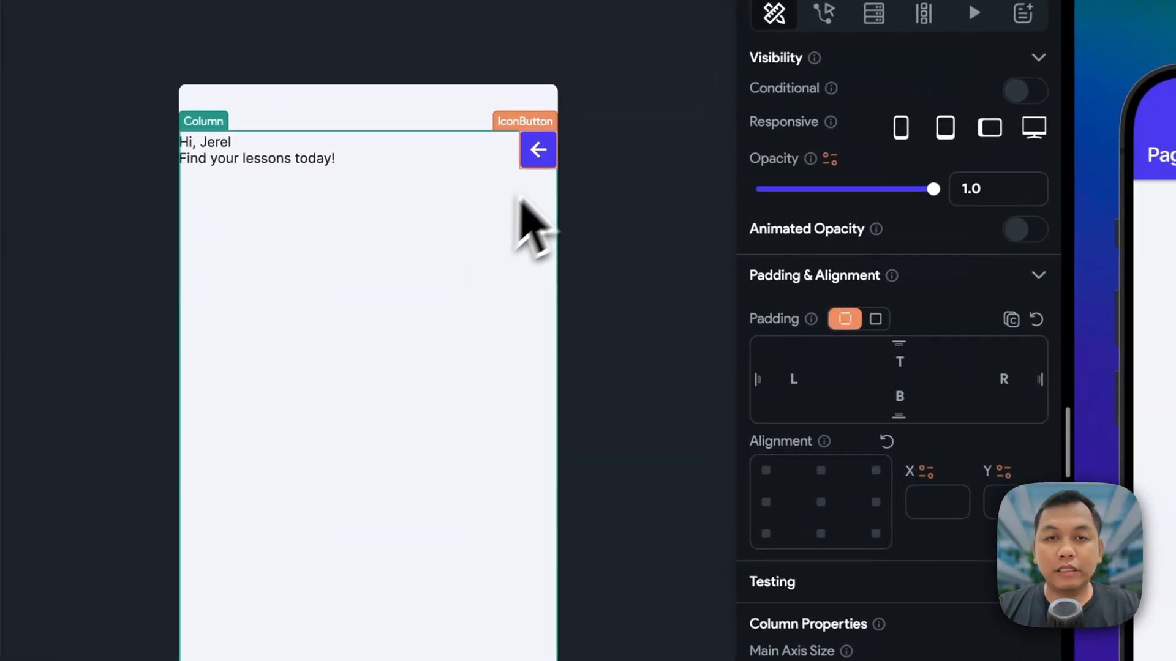
- Examine the icon choices for the IconButton, from the Material set to the custom icon upload dialog, without choosing one
left_click(539, 162)
scroll(676, 509, "down", 10)
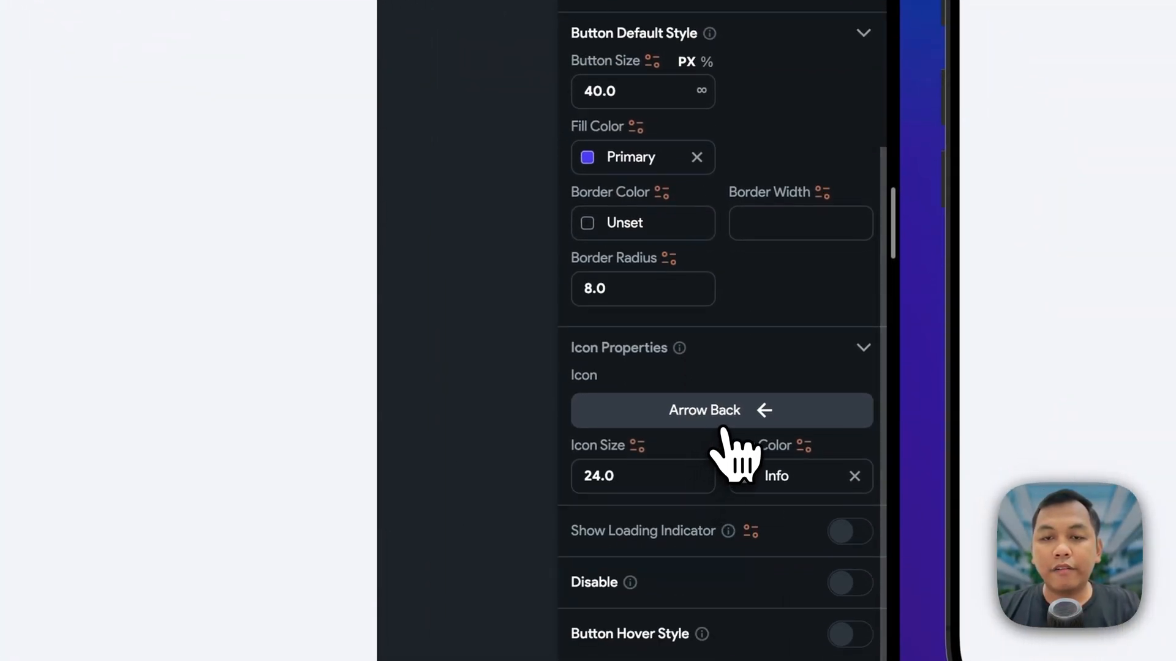
left_click(724, 423)
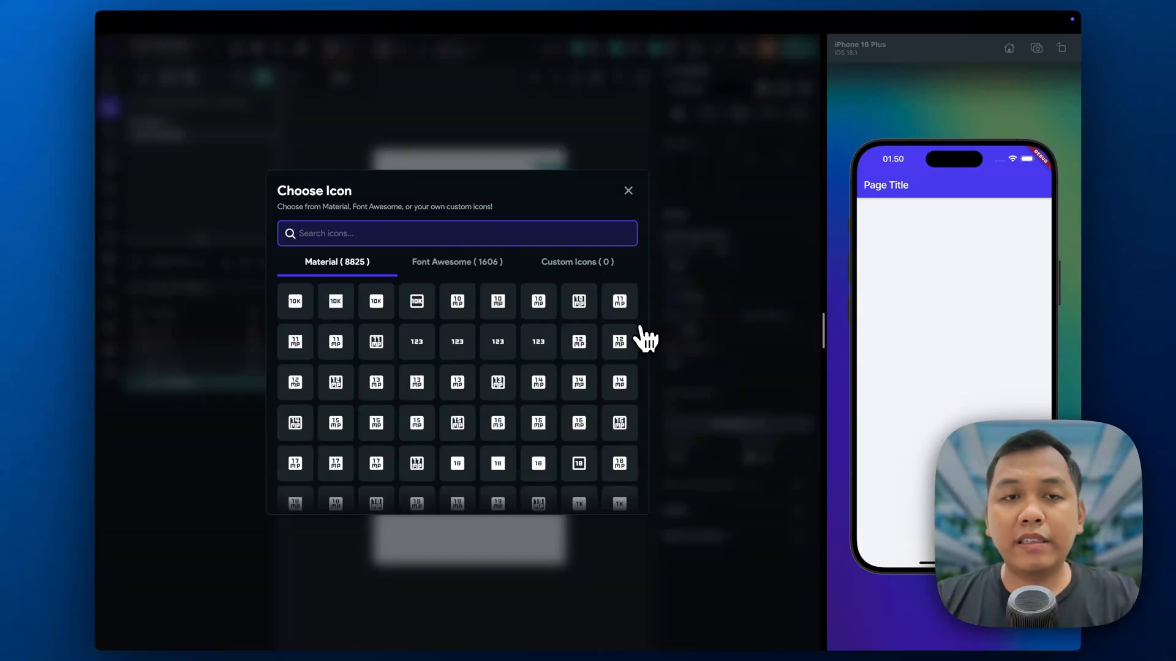
scroll(550, 300, "down", 10)
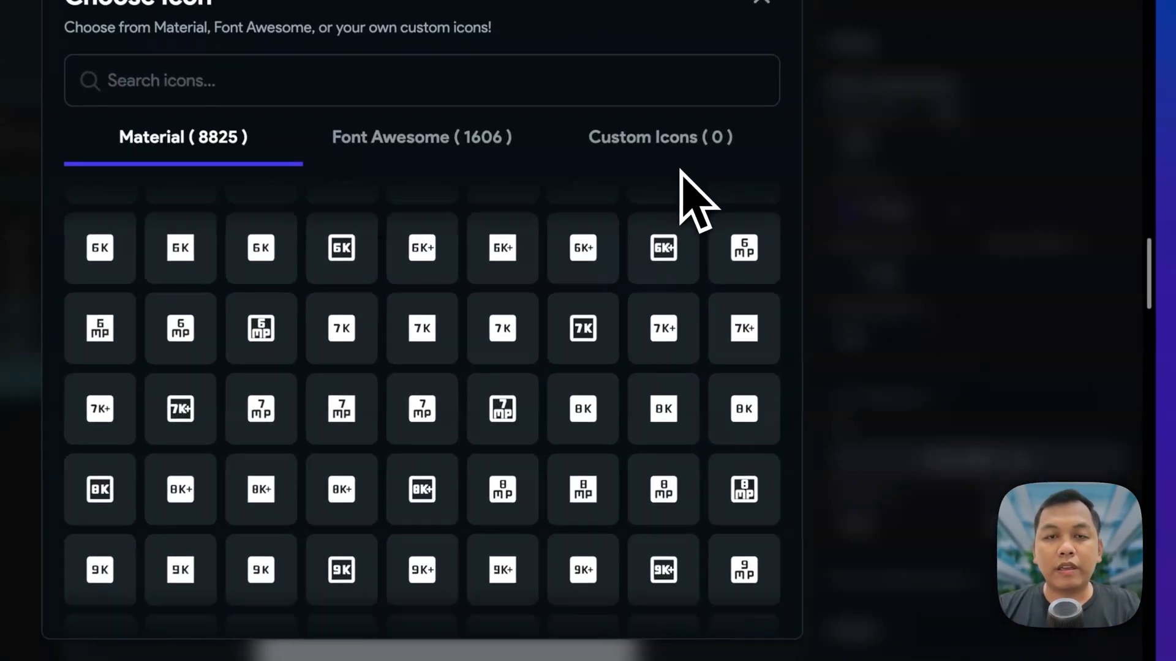
left_click(683, 147)
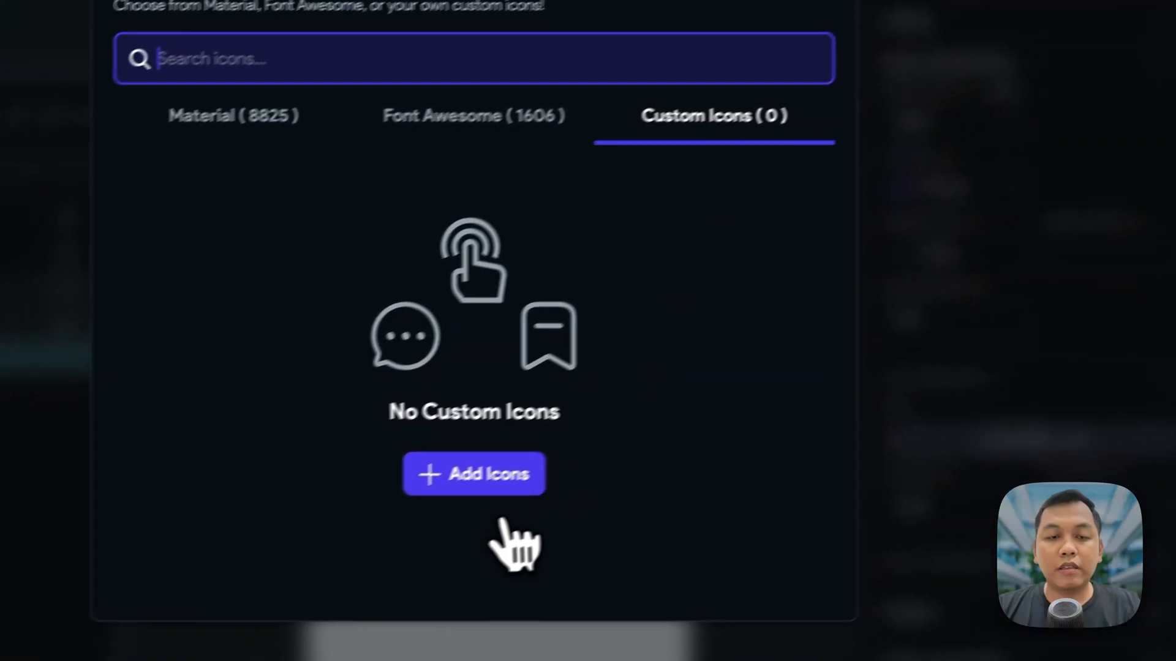
left_click(422, 494)
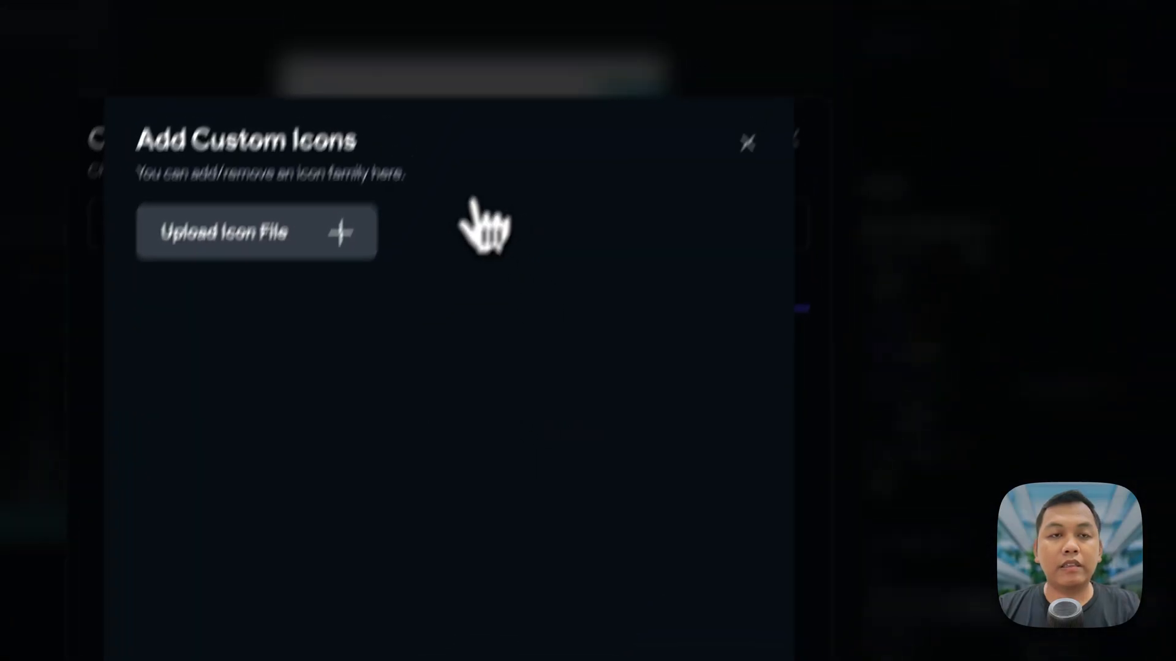
left_click(706, 232)
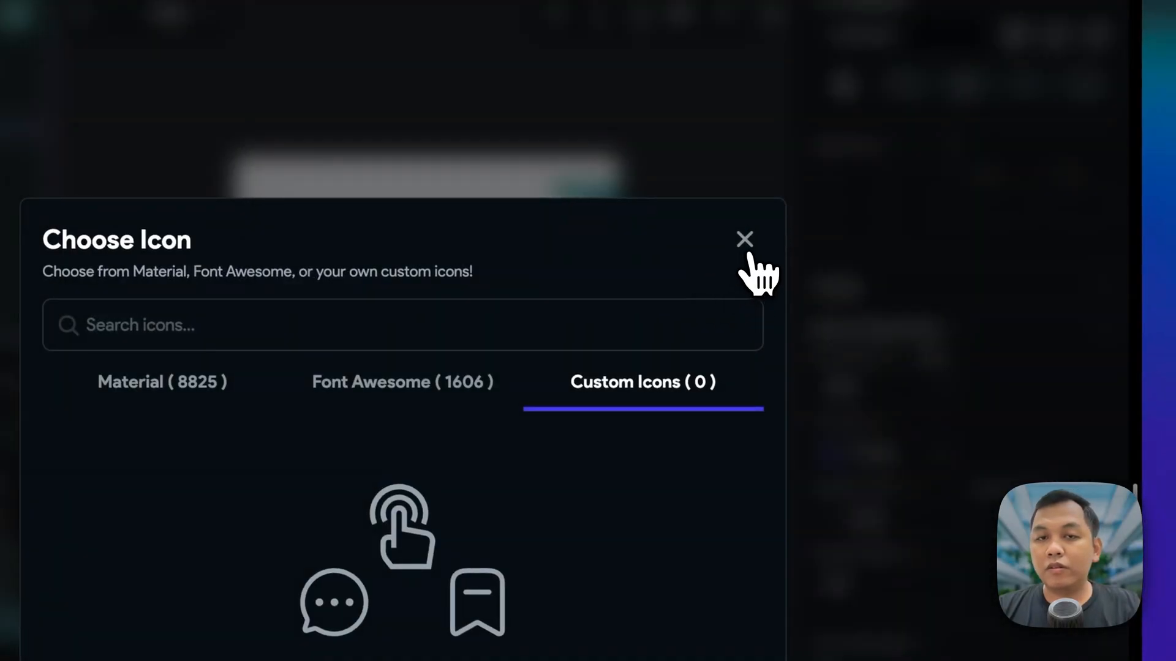
left_click(744, 240)
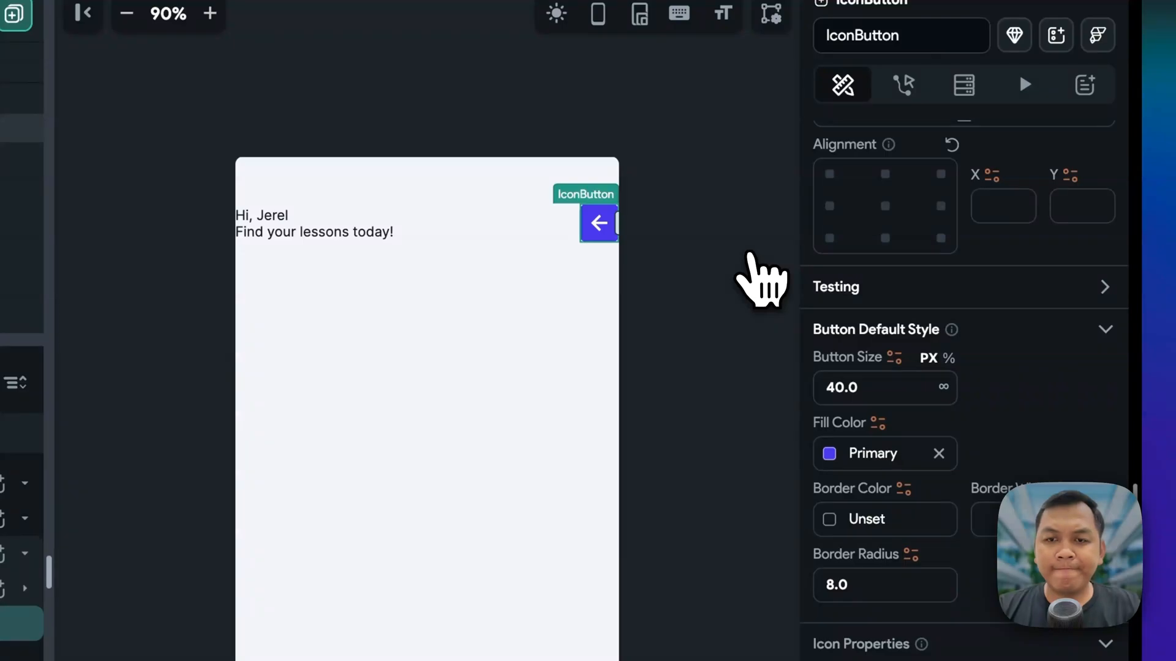
- Switch to Figma, select the bell icon in the home frame's header and add an export setting to it
key("super+Tab")
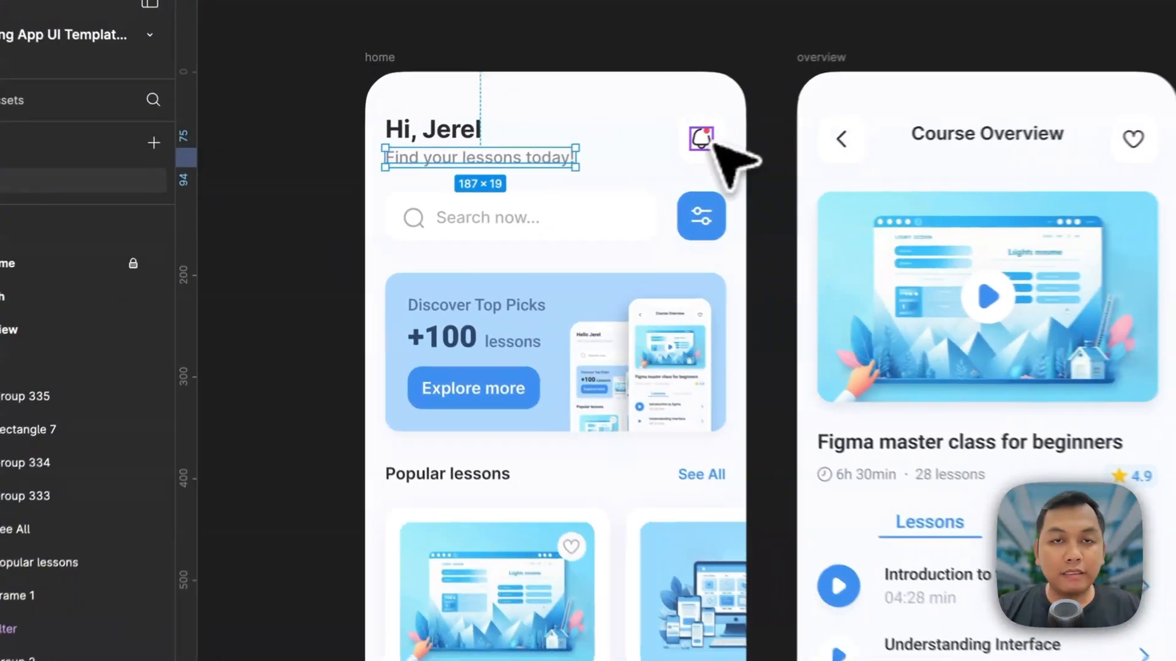
left_click(708, 140)
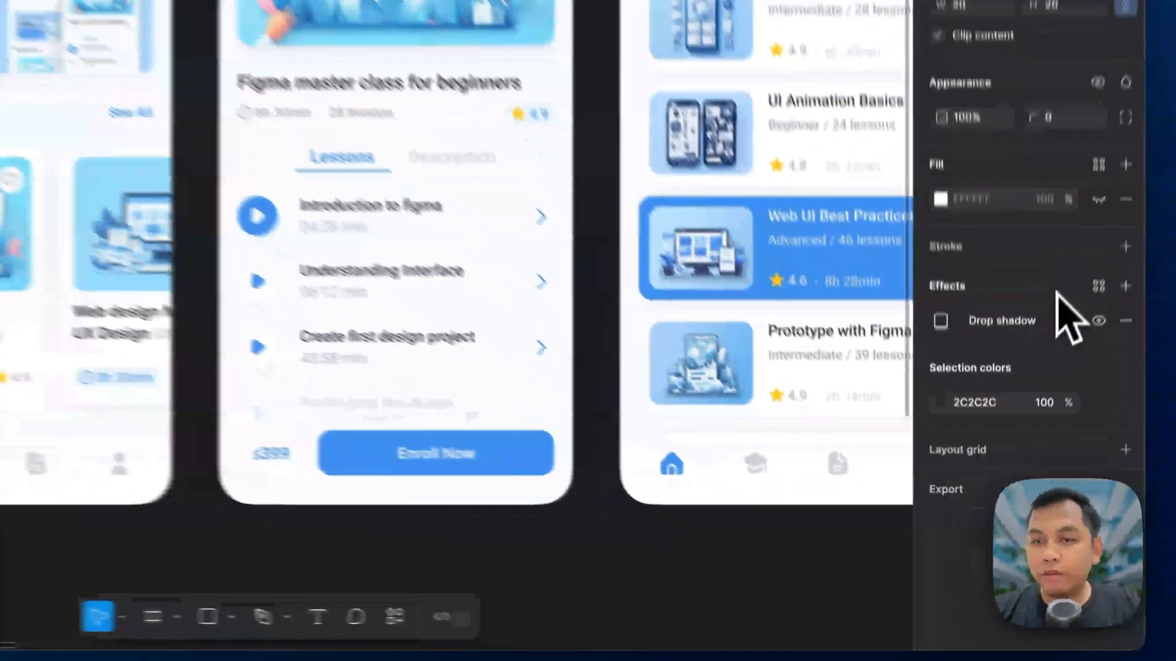
left_click(1070, 443)
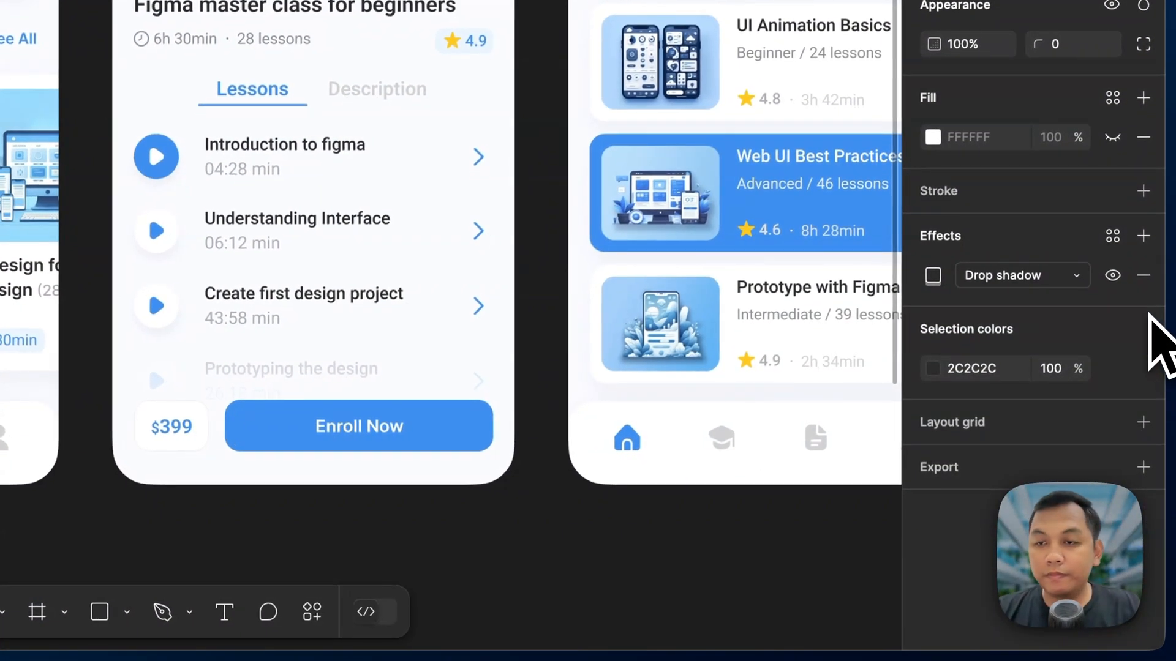
key("super+z")
left_click(1143, 419)
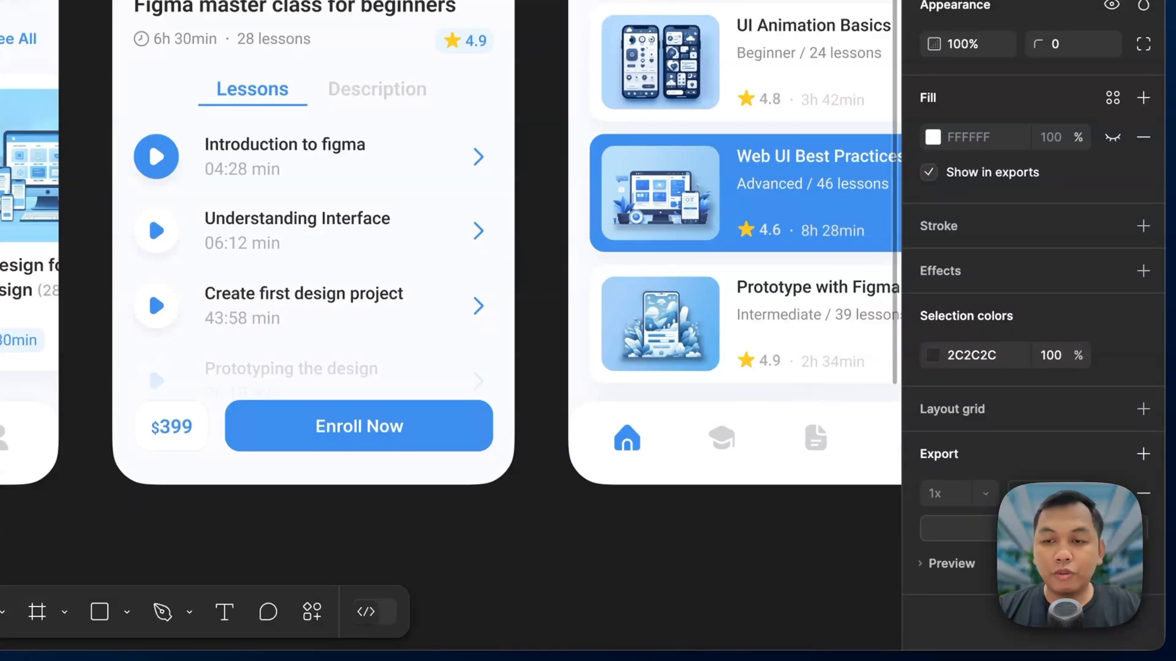
- Return to FlutterFlow and try to upload icon_notification.svg from Downloads as a custom icon for the IconButton
key("super+Tab")
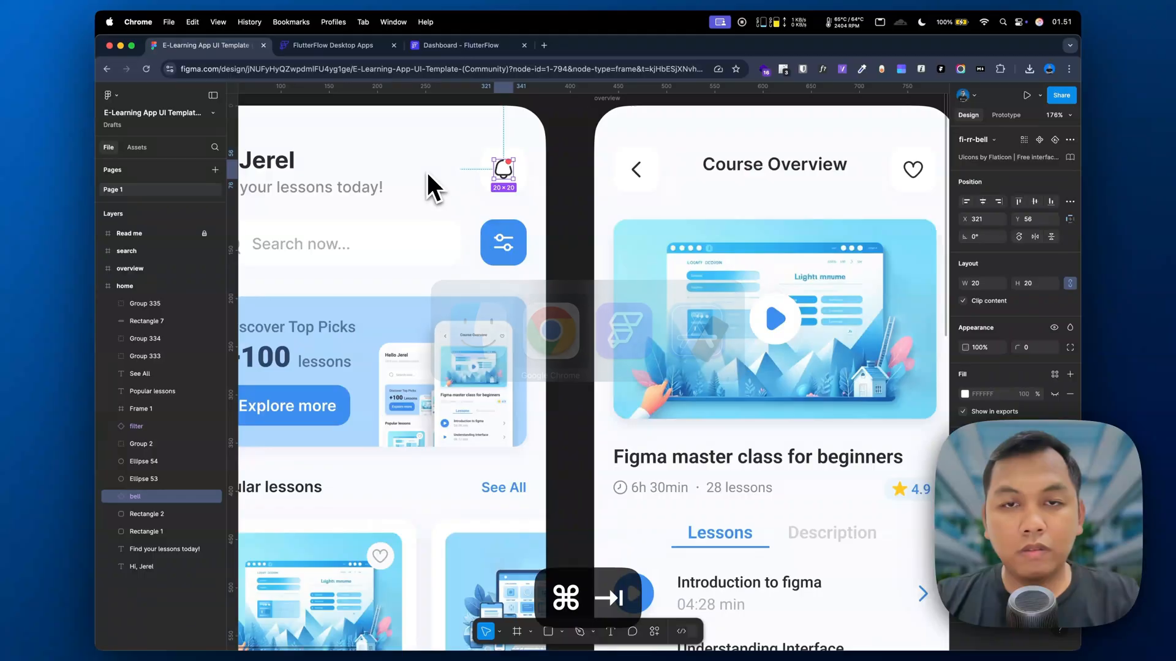
key("super+Tab")
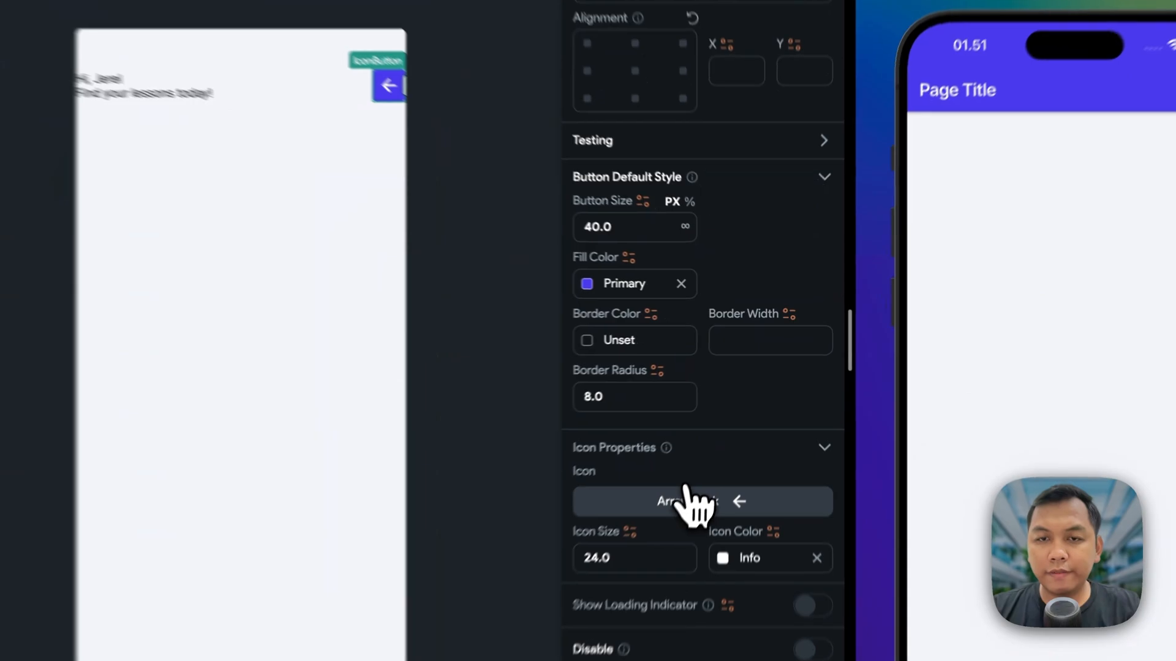
left_click(728, 423)
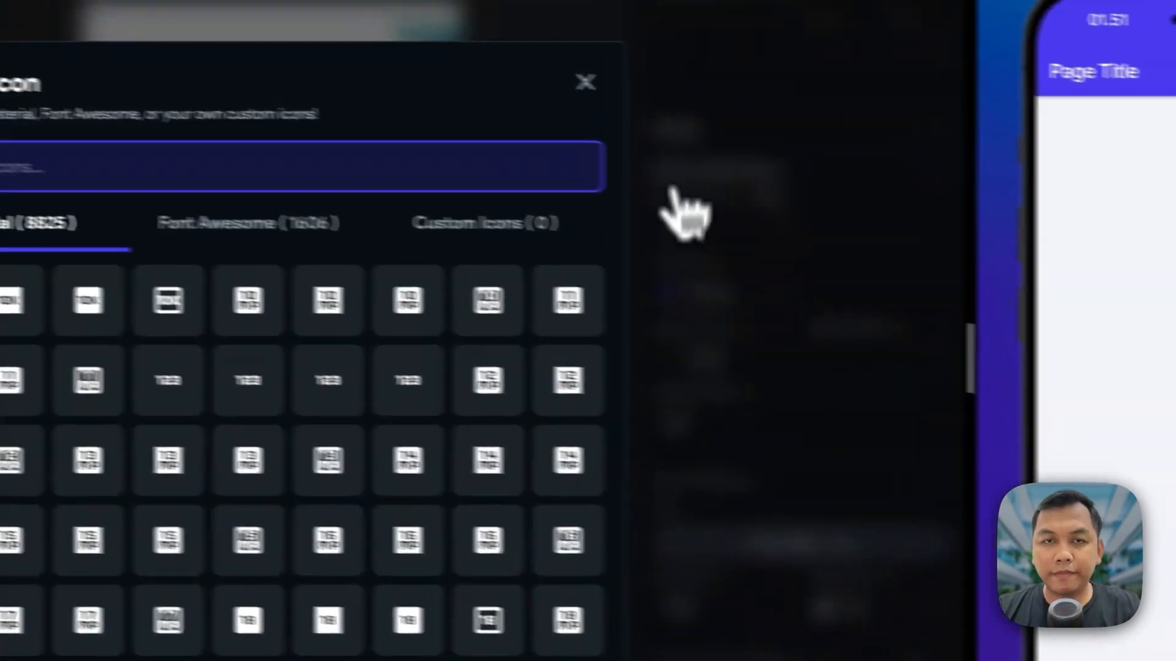
left_click(643, 233)
left_click(336, 592)
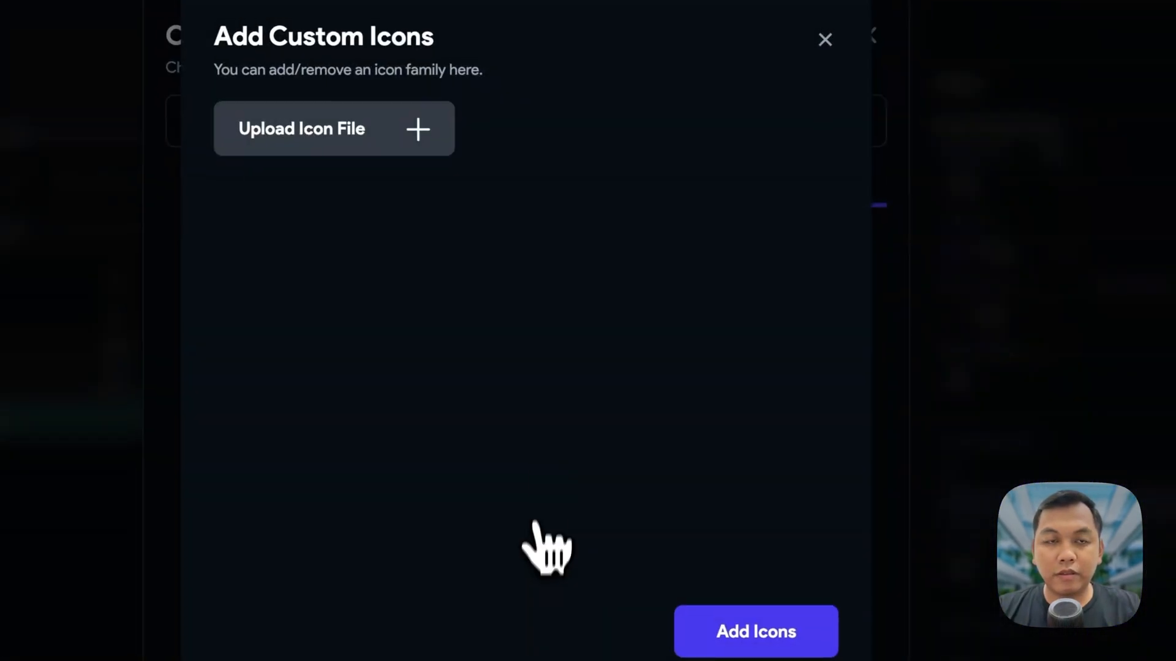
left_click(428, 133)
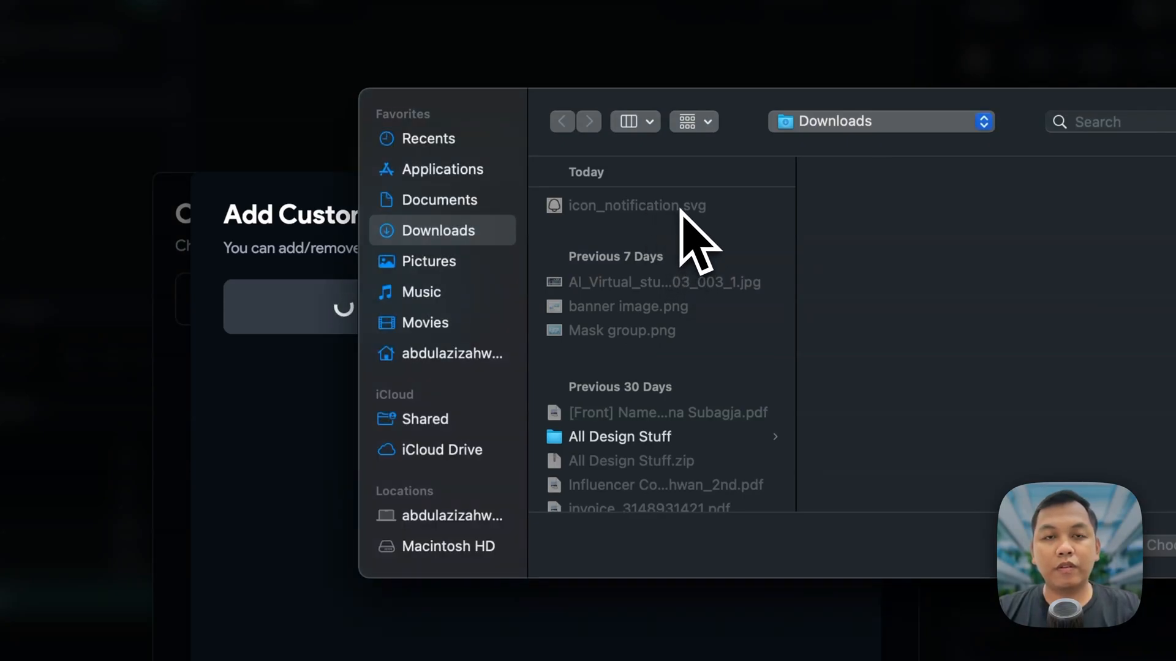
key("Escape")
key("Escape")
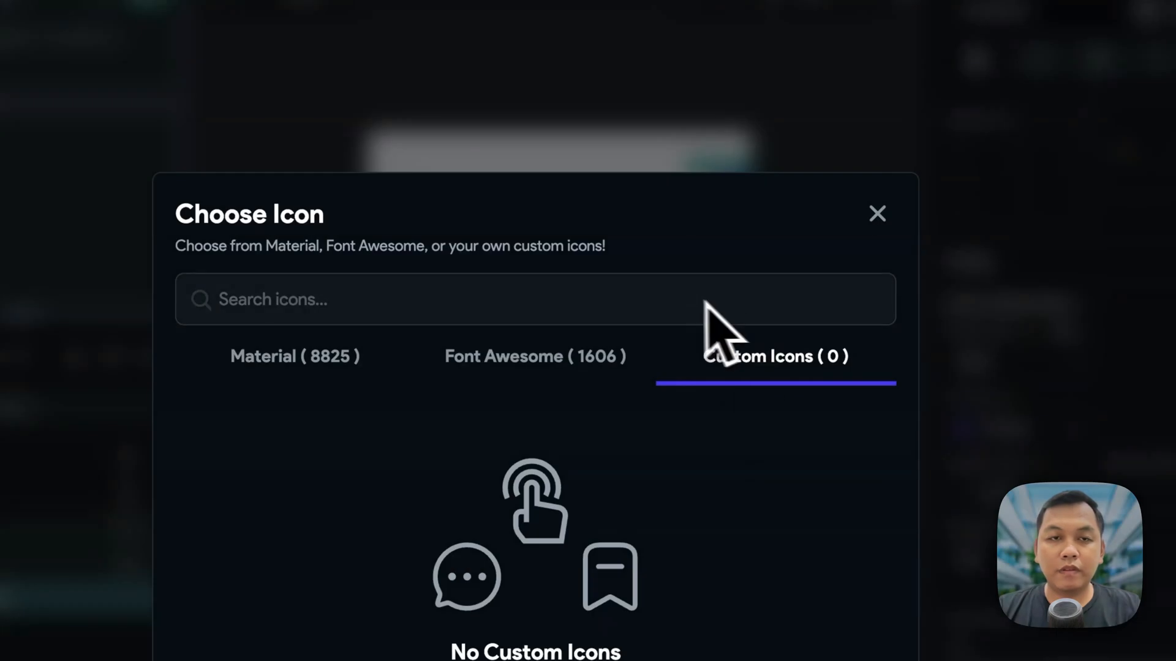
- Search the Material icons for "notifi" and choose notifications_outlined as the IconButton's icon
left_click(370, 358)
type("notifi")
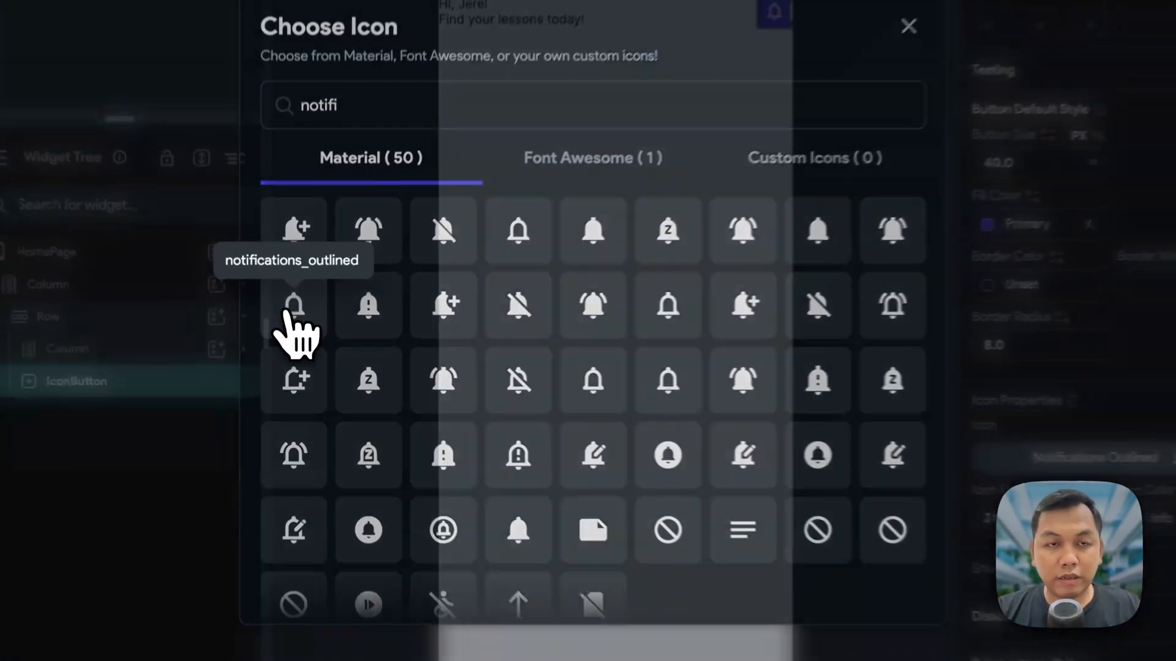
left_click(294, 343)
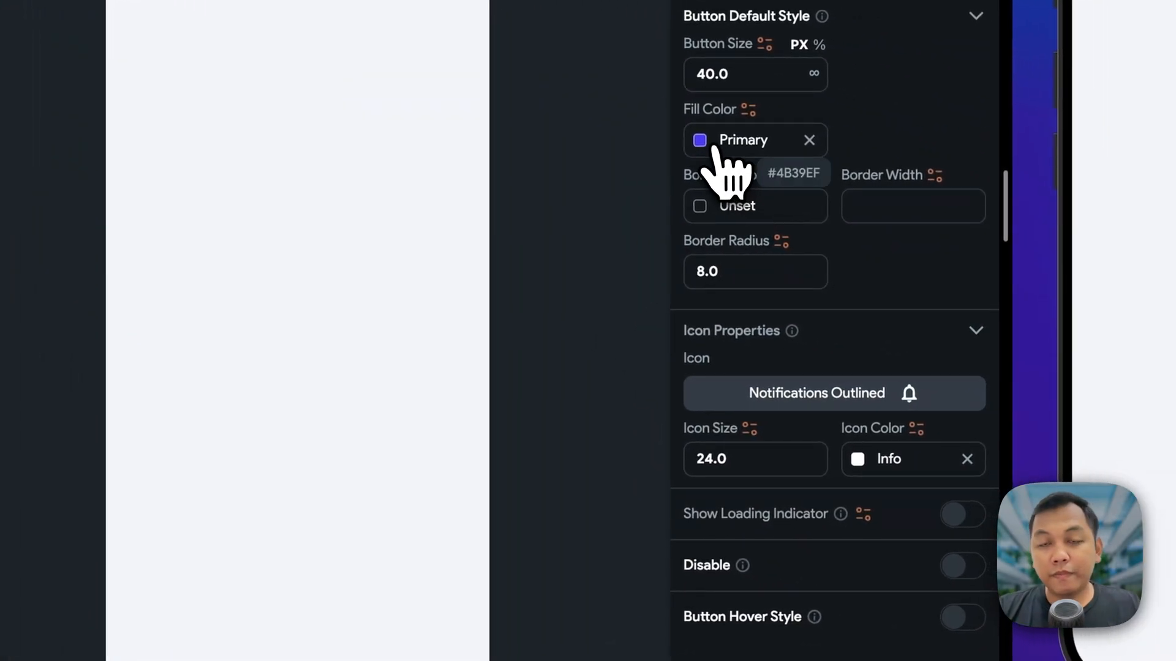
- Change the IconButton's fill color to white
left_click(723, 150)
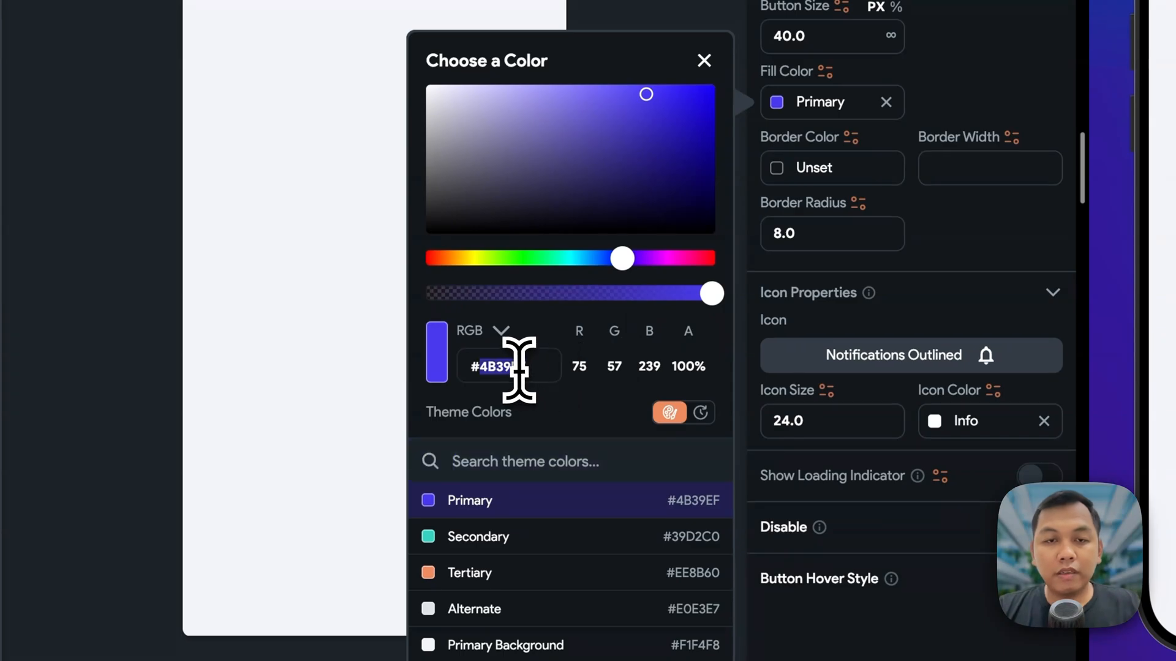
type("FFF")
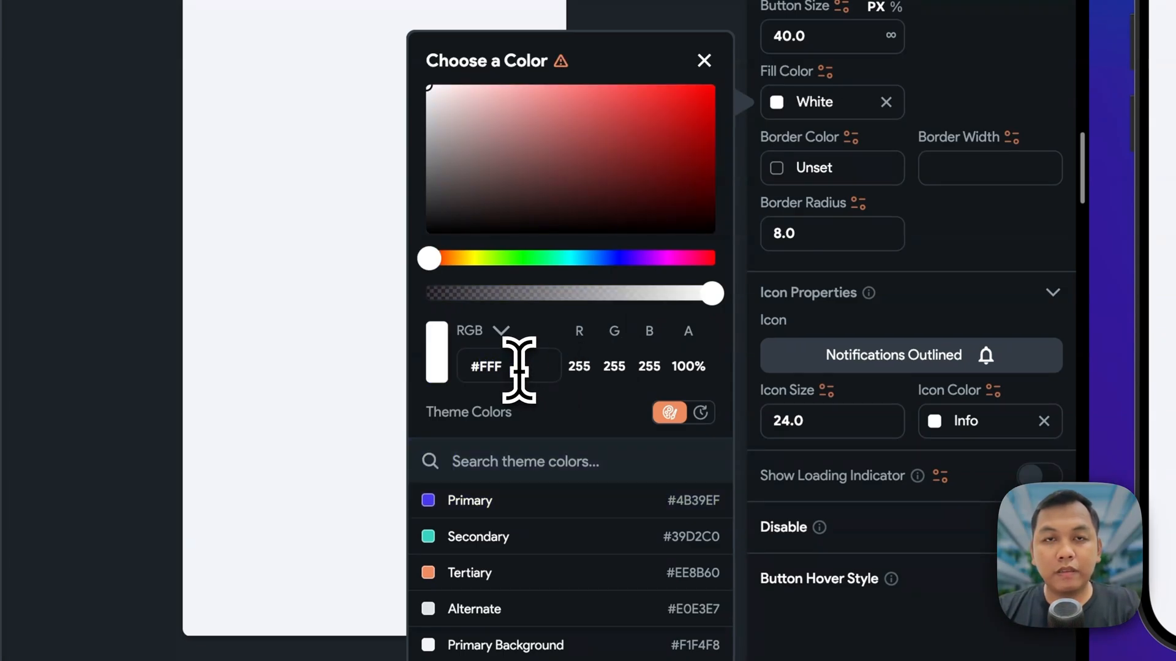
type("F")
- Switch to Figma, select the white rectangle behind the home header's bell icon to check its styling, and return to FlutterFlow
key("super+Tab")
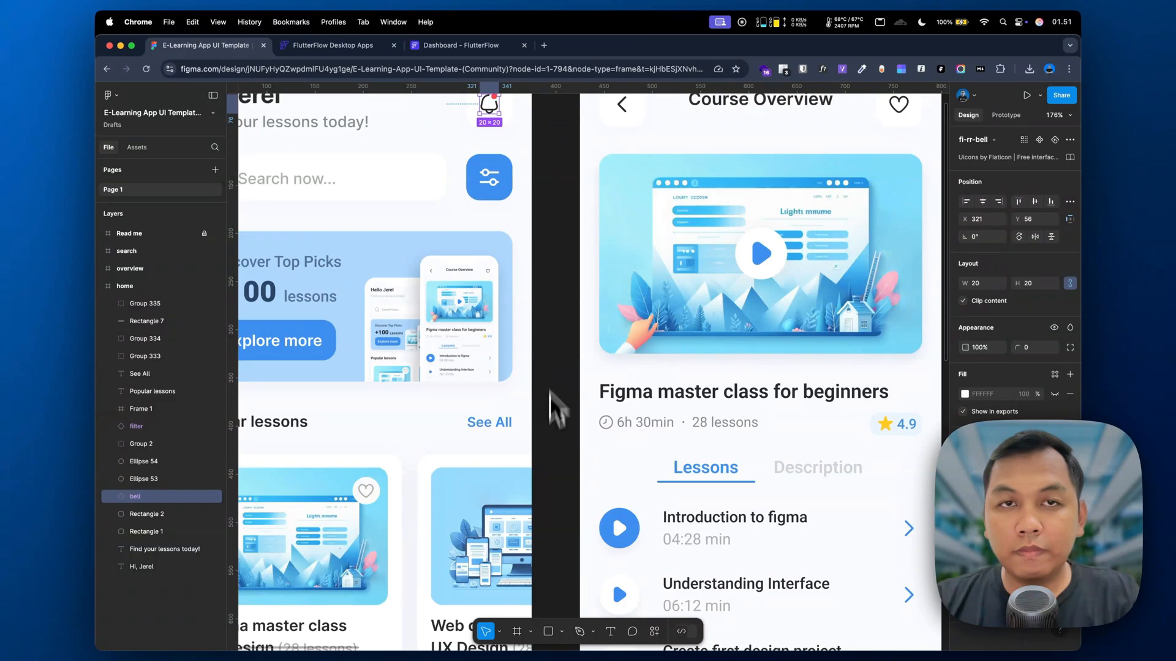
scroll(549, 230, "up", 3)
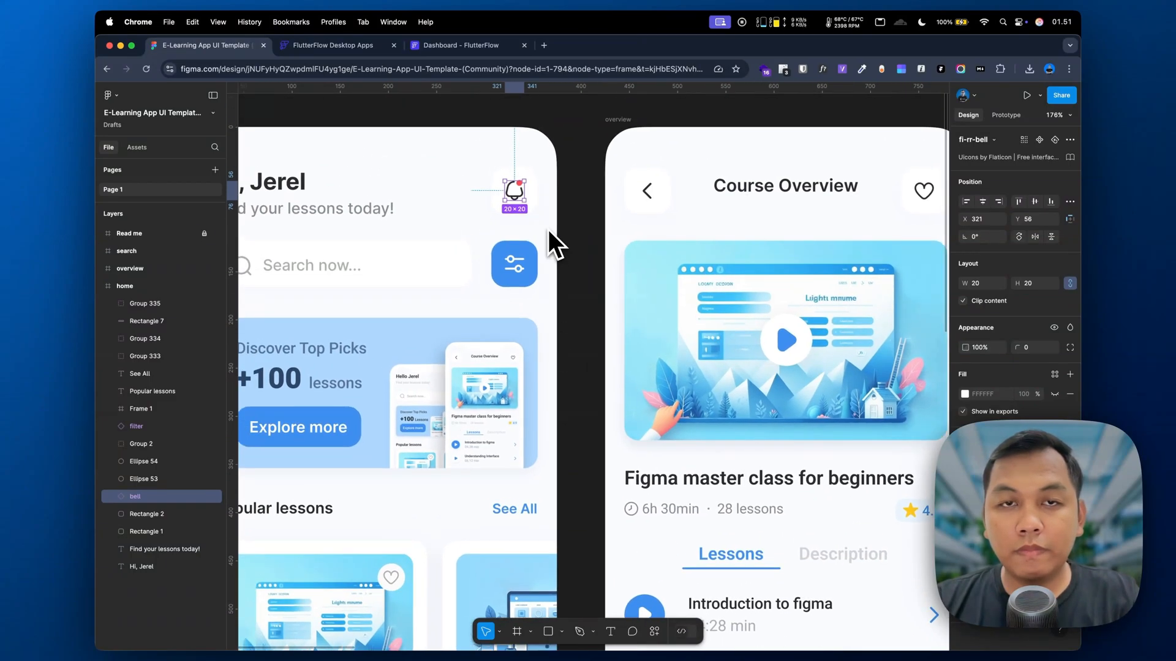
left_click(512, 192)
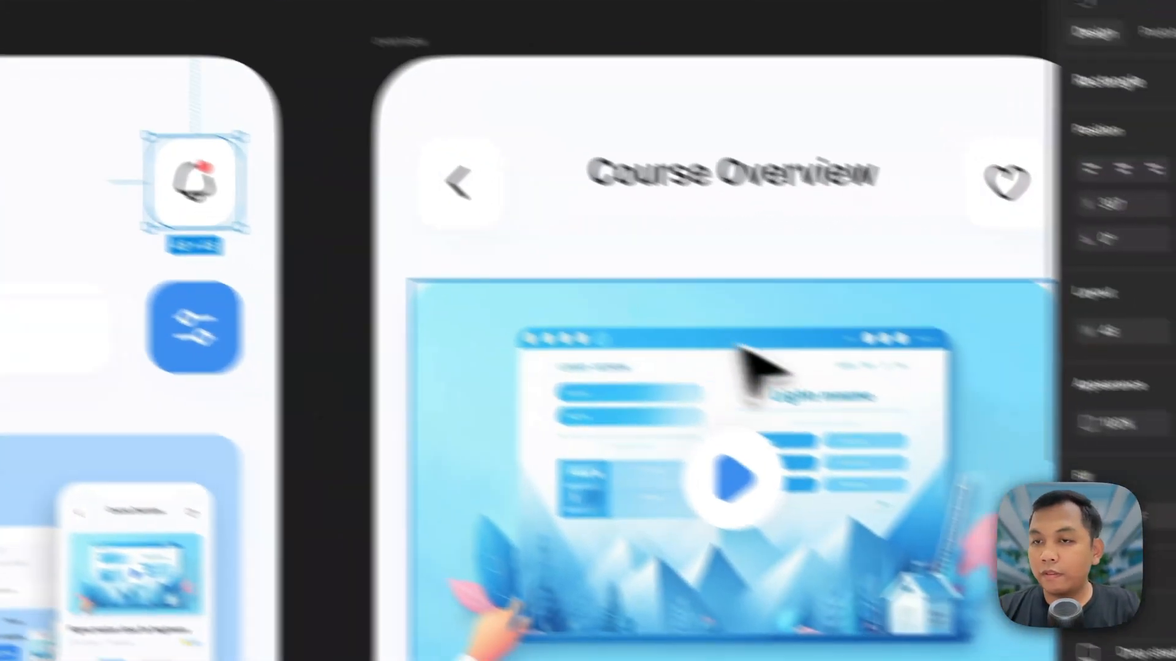
key("super+Tab")
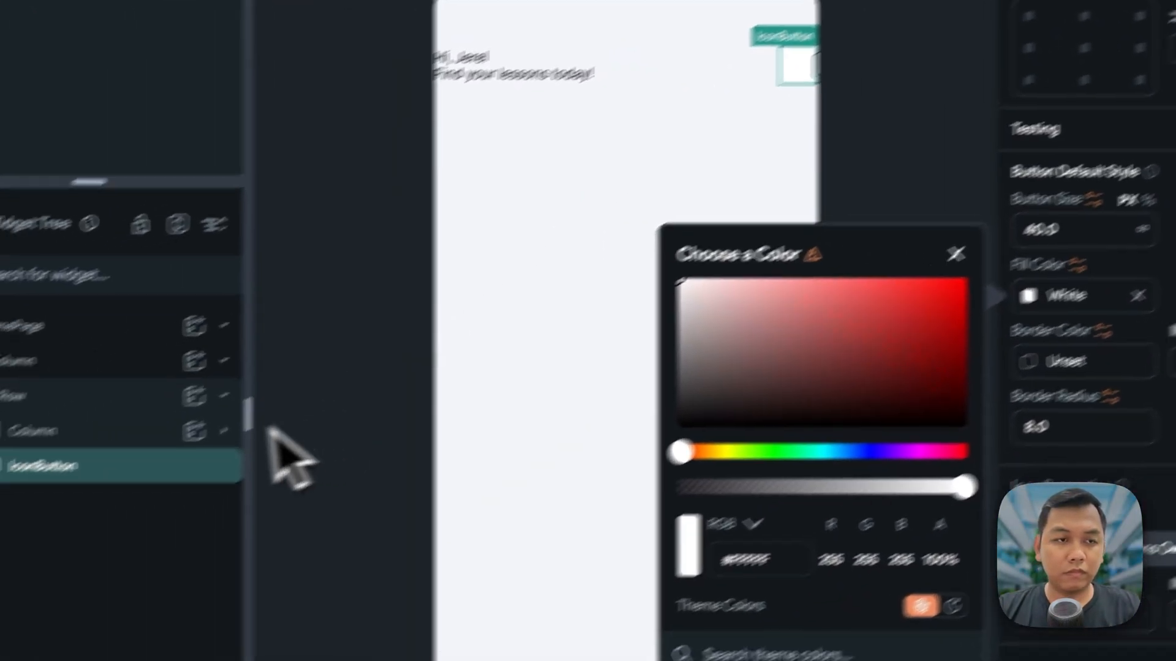
- Set the IconButton's border radius to 14, matching the corner radius of the bell's background rectangle in Figma
left_click(103, 439)
left_click(95, 439)
left_click(89, 466)
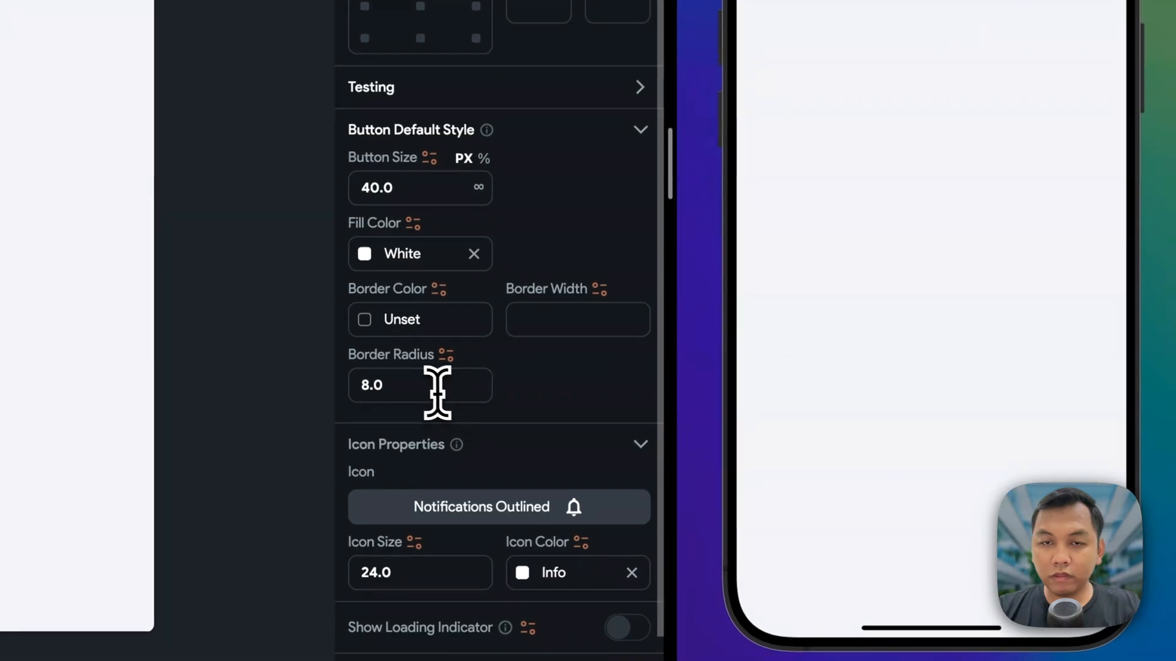
double_click(854, 529)
key("super+Tab")
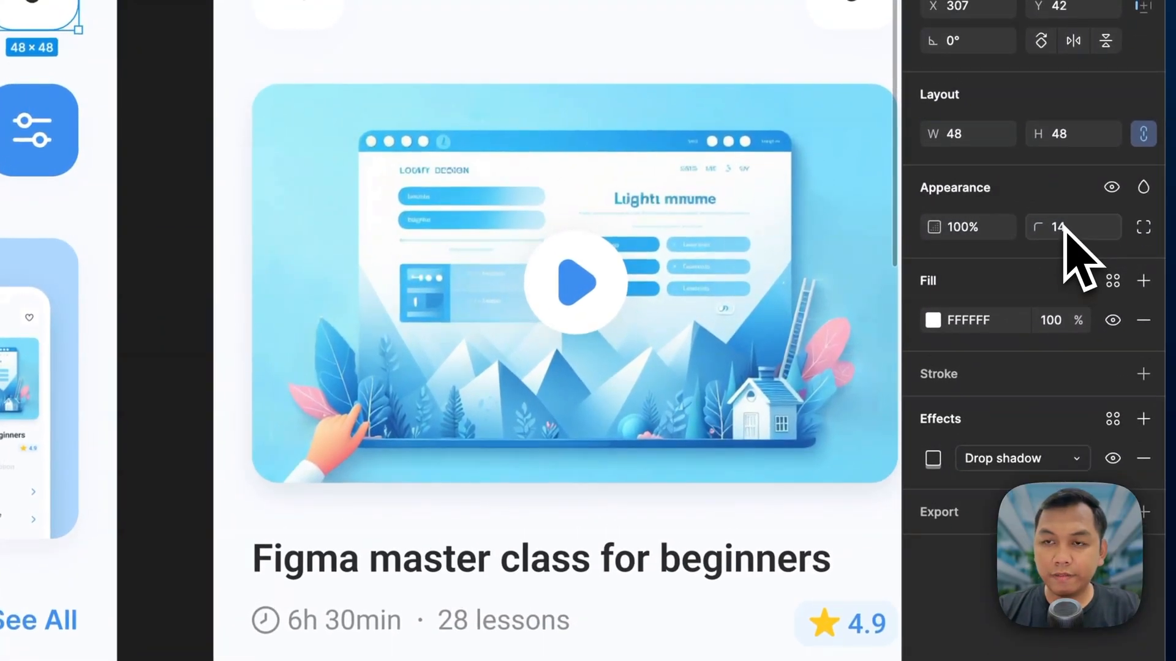
key("super+Tab")
left_click(473, 371)
- Look up the bell icon's color in Figma to reuse it for the IconButton in FlutterFlow
left_click(545, 216)
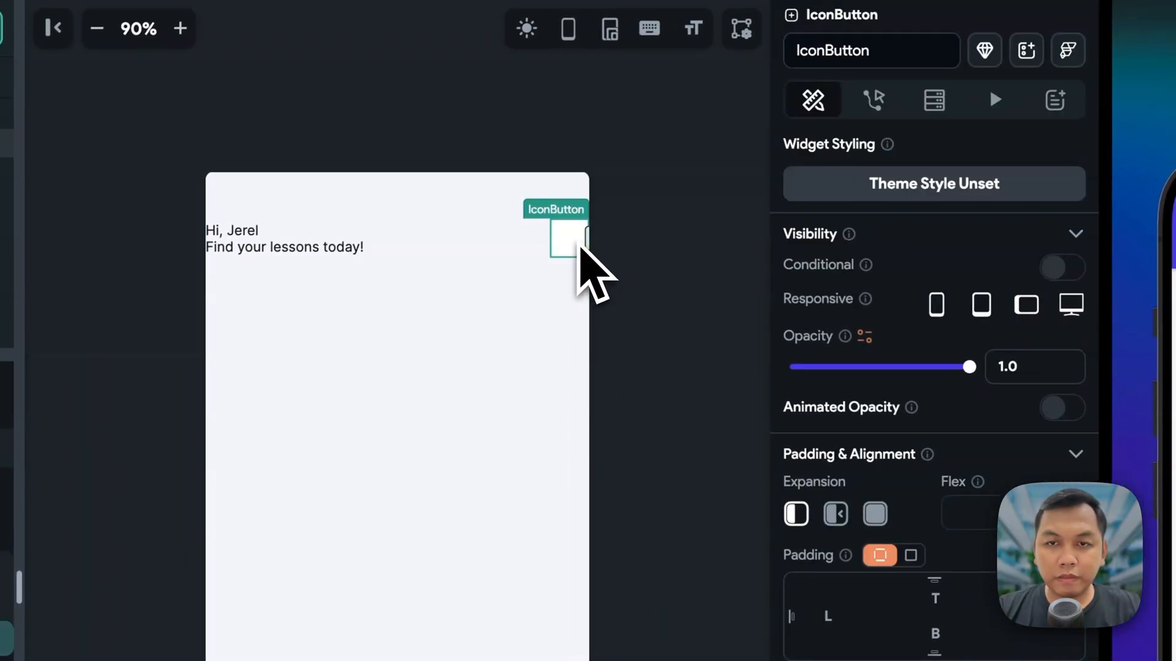
scroll(796, 380, "down", 8)
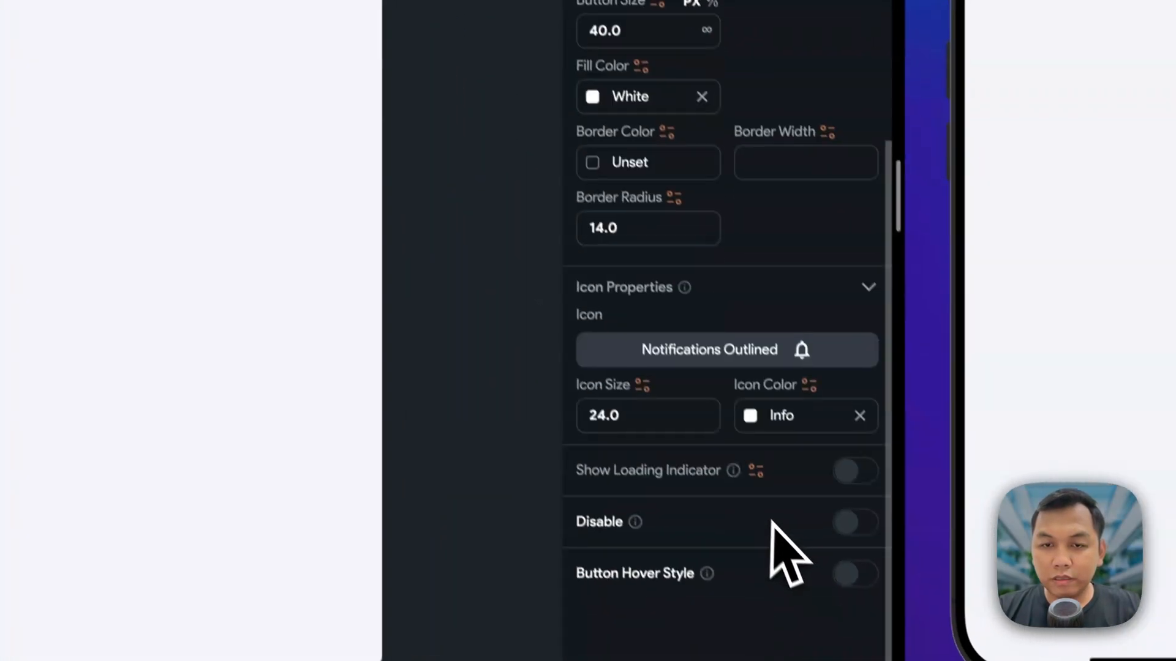
scroll(771, 520, "down", 2)
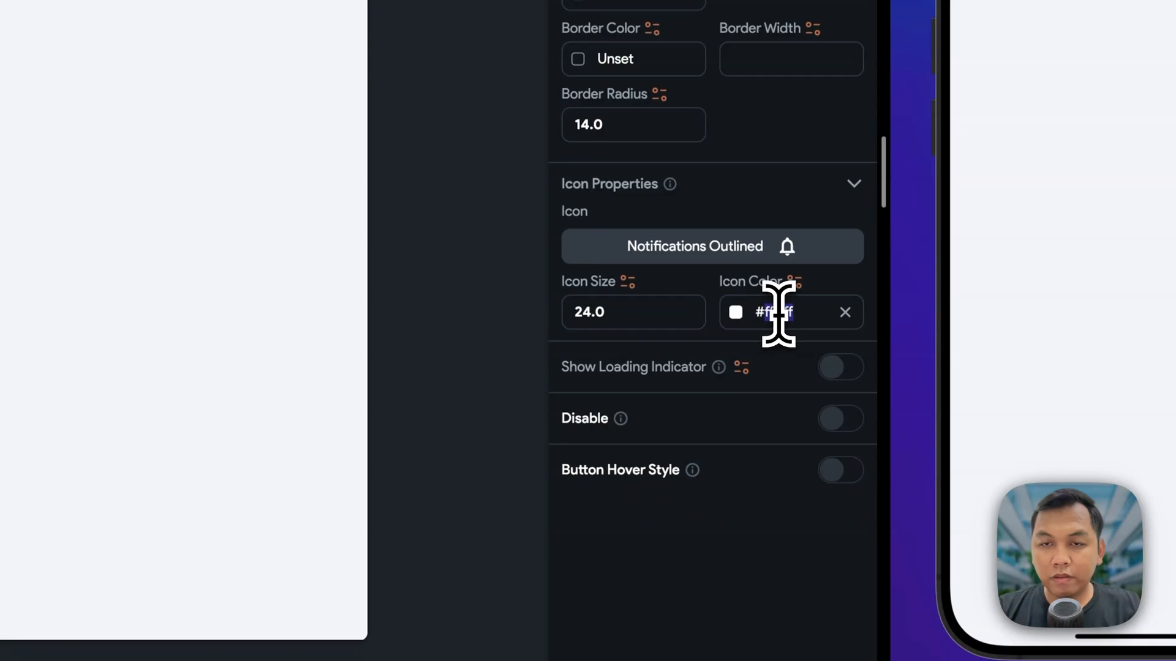
key("super+Tab")
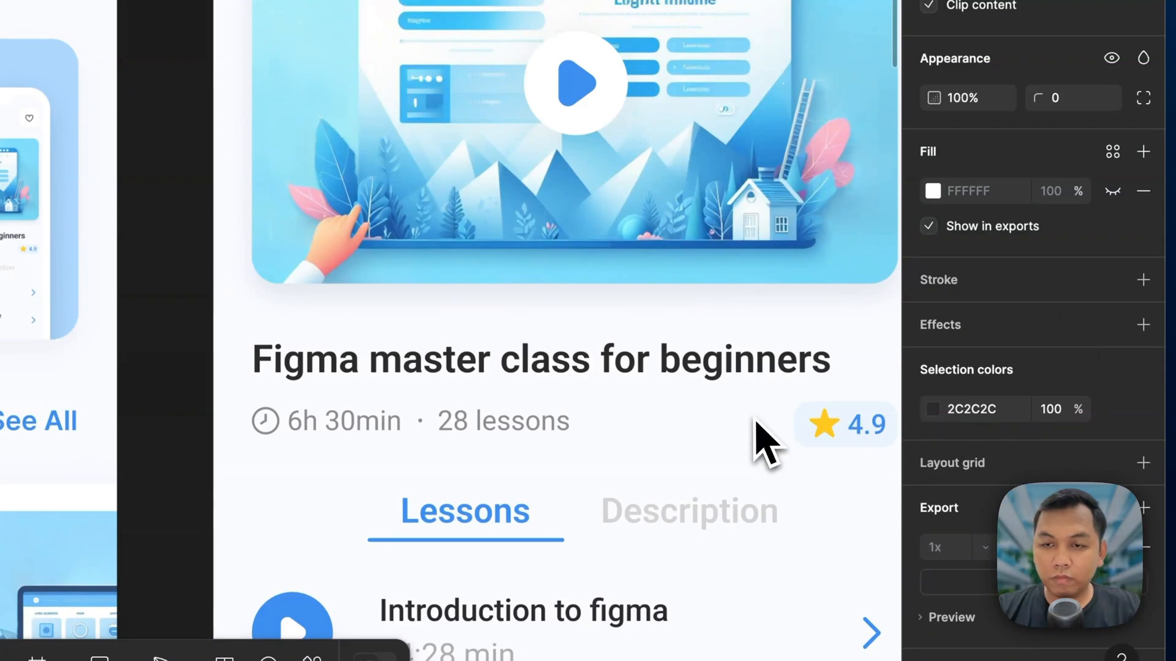
key("super+Tab")
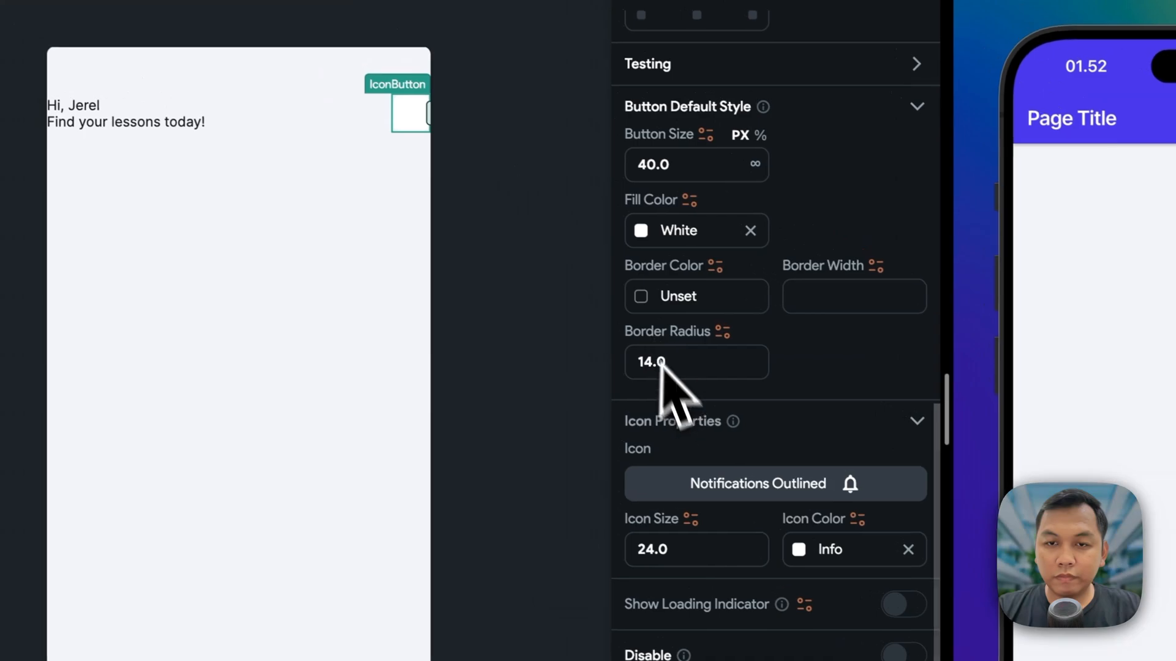
- Set the IconButton's icon color to #2C2C2C
left_click(838, 551)
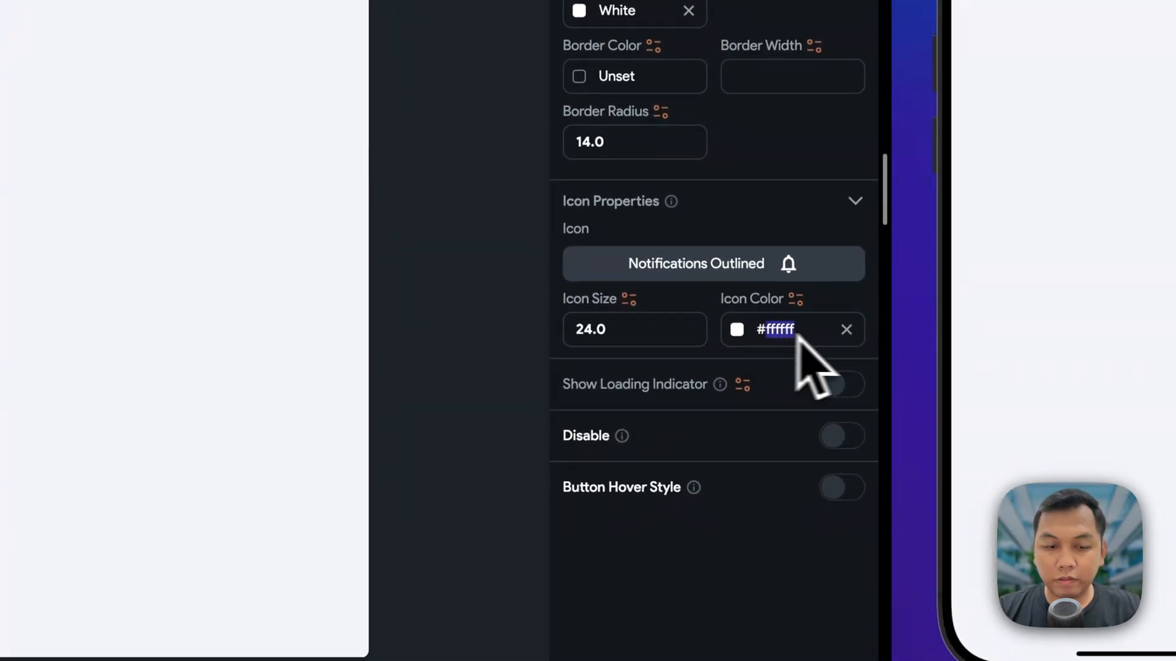
left_click(484, 254)
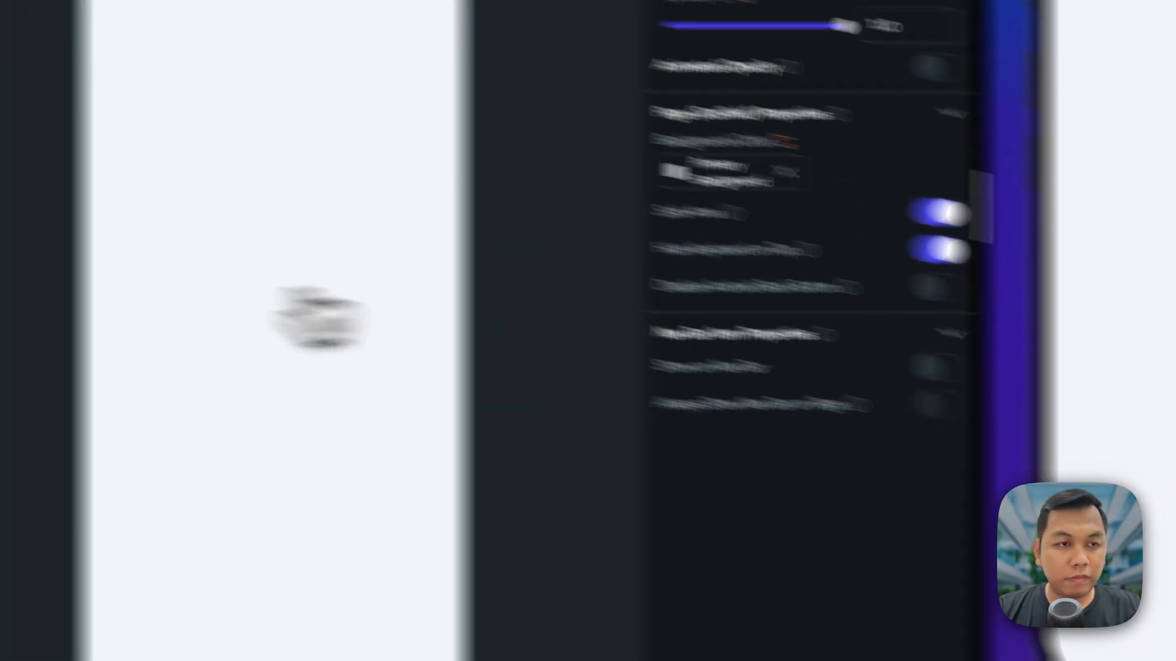
left_click(158, 409)
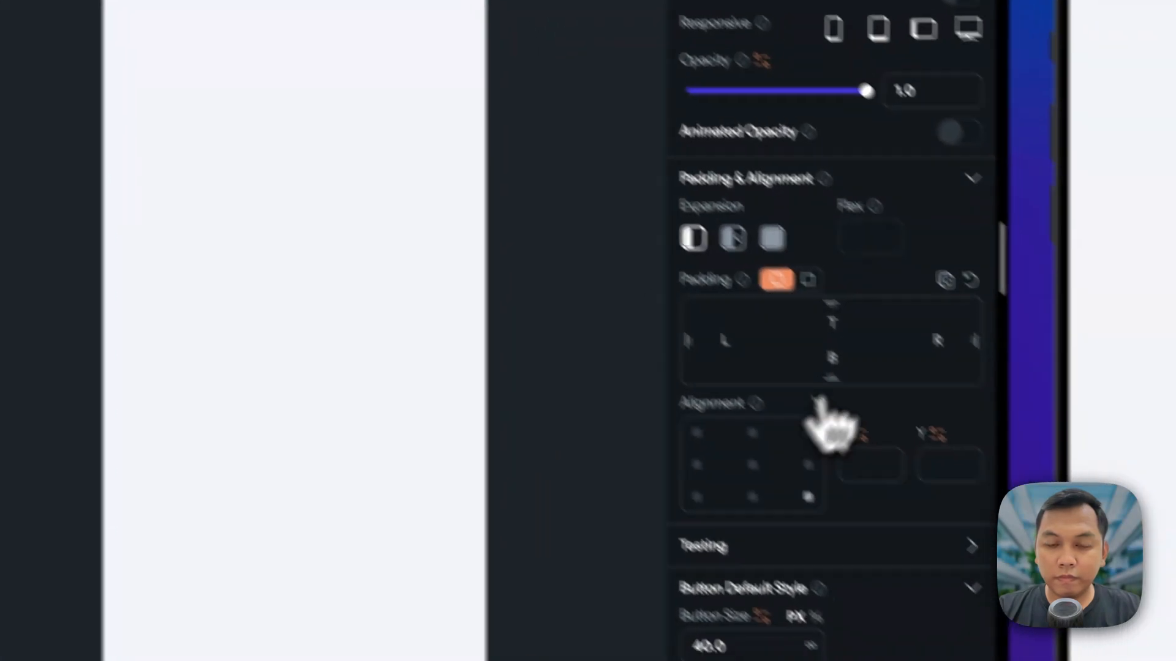
scroll(835, 415, "down", 10)
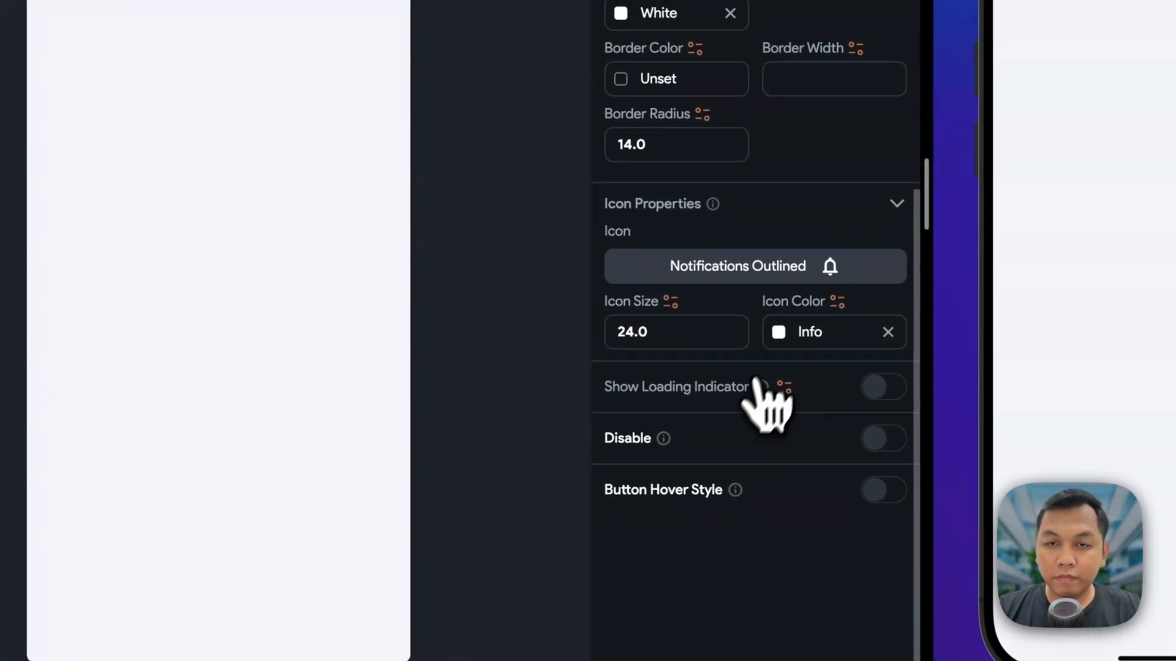
left_click(778, 333)
type("2C2C2C")
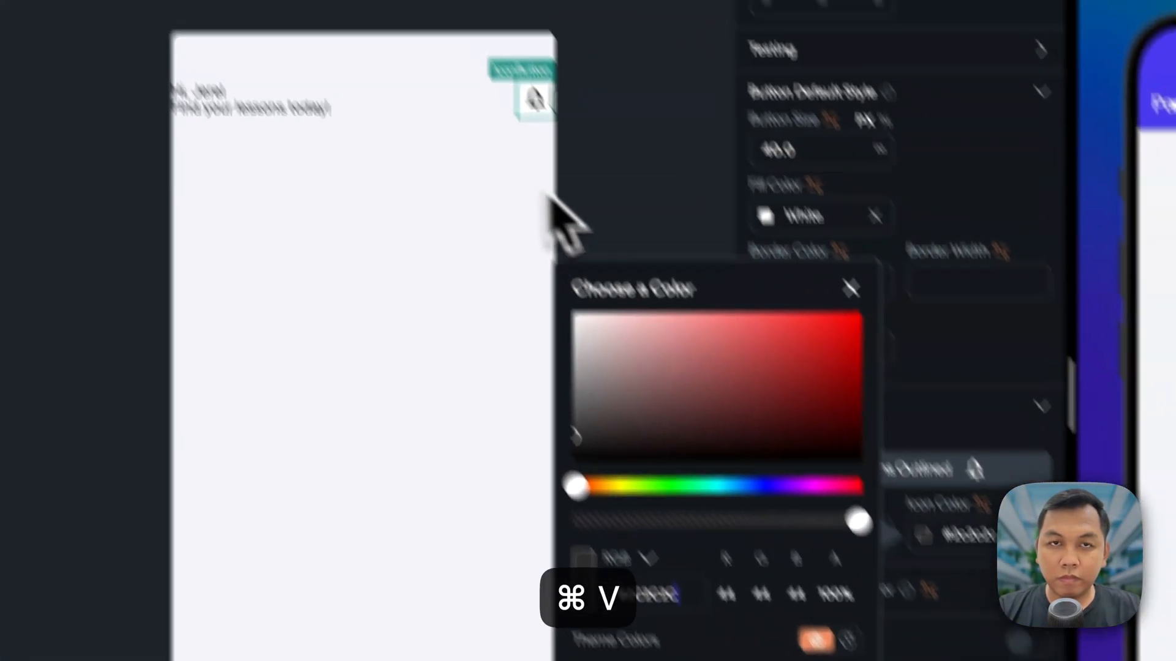
left_click(681, 253)
left_click(631, 319)
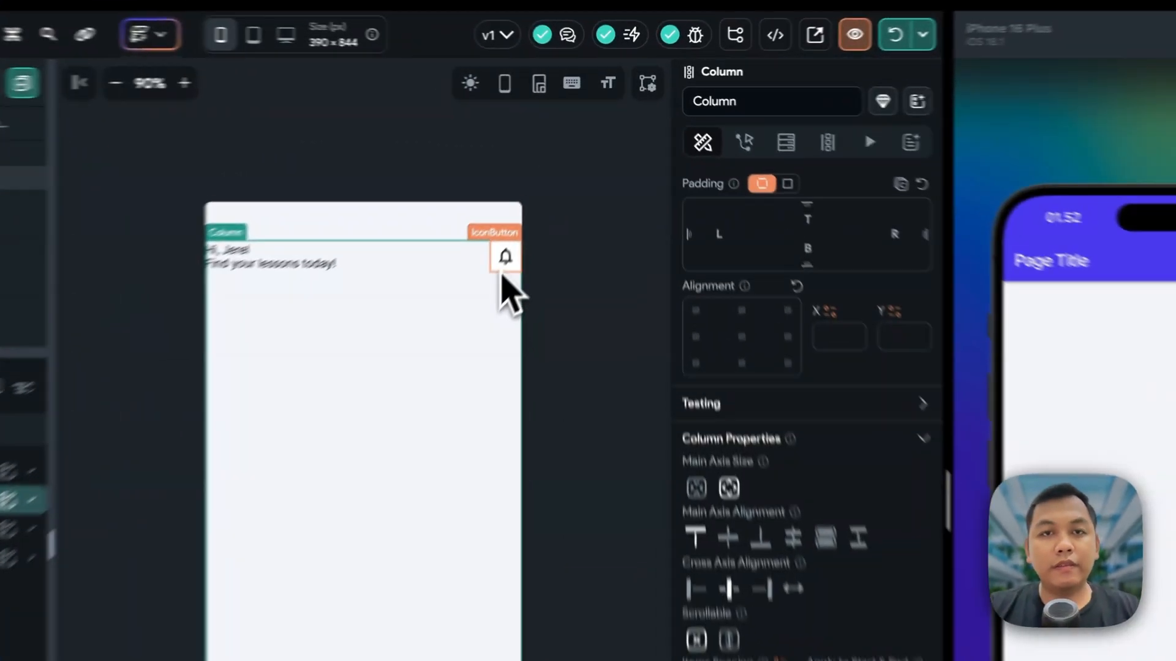
- Check the size of the bell's background rectangle in Figma and set the IconButton's button size to 48 px in FlutterFlow
left_click(554, 192)
key("super+Tab")
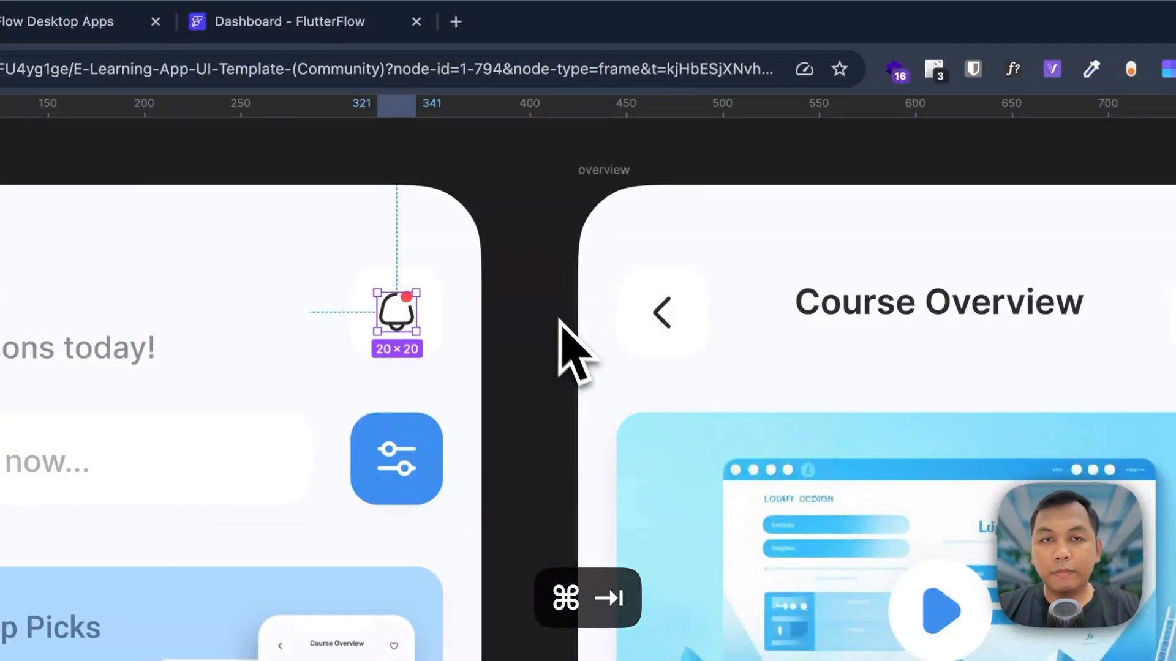
left_click(359, 296)
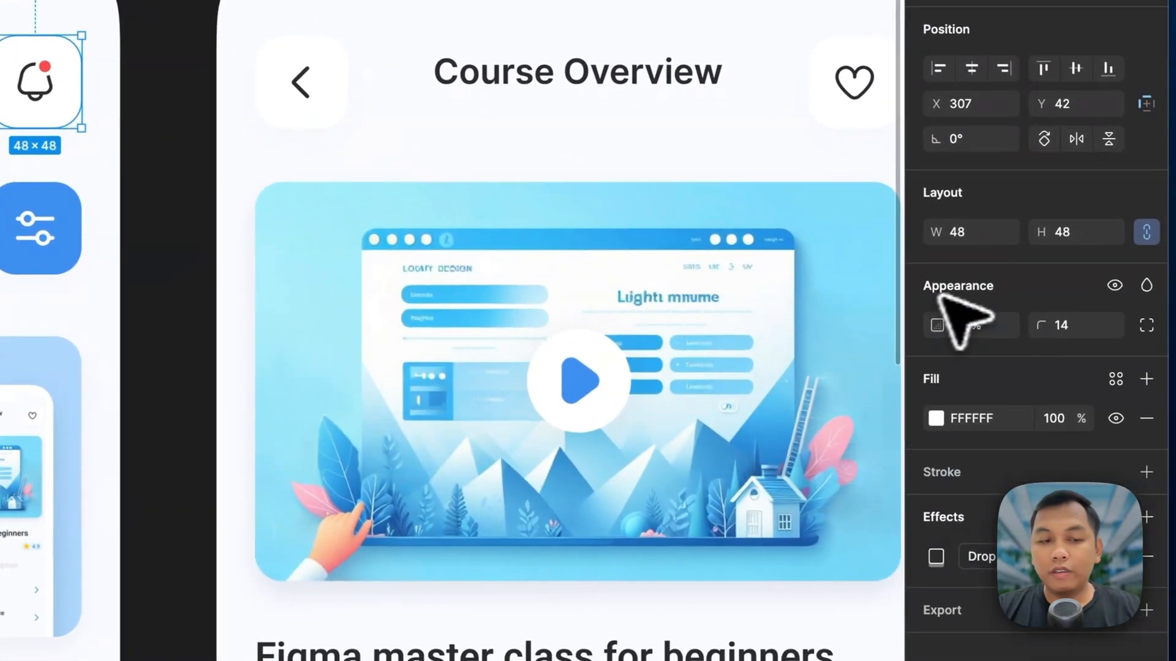
key("super+Tab")
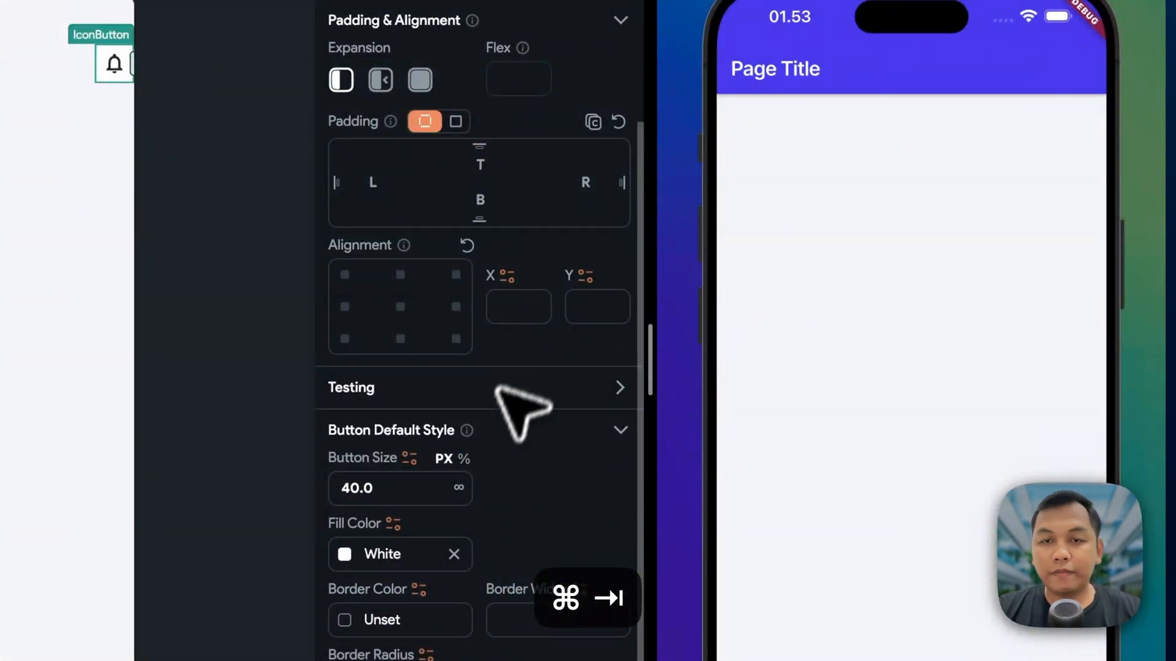
scroll(512, 471, "down", 1)
left_click_drag(407, 461, 280, 459)
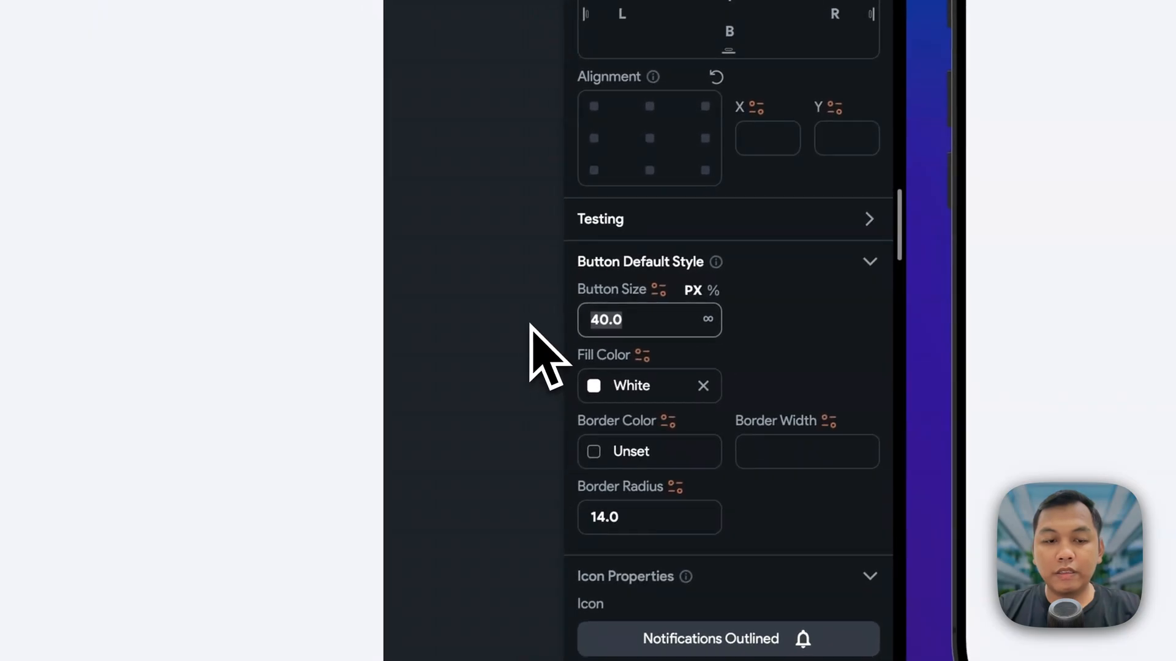
type("48")
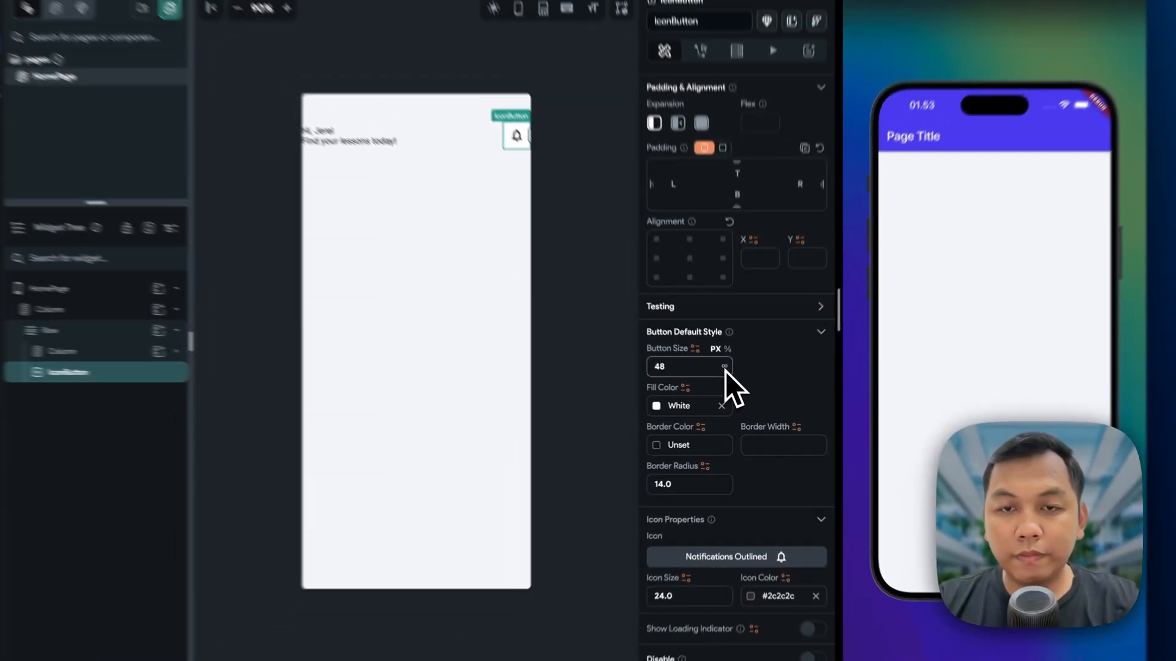
key("Return")
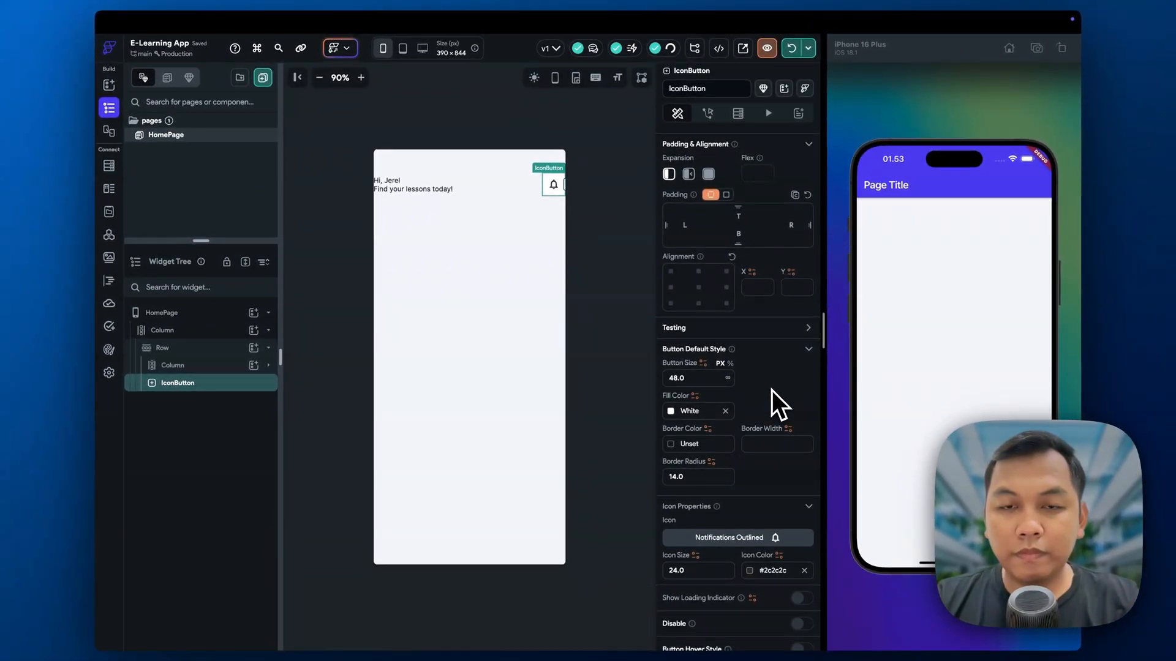
scroll(772, 391, "down", 2)
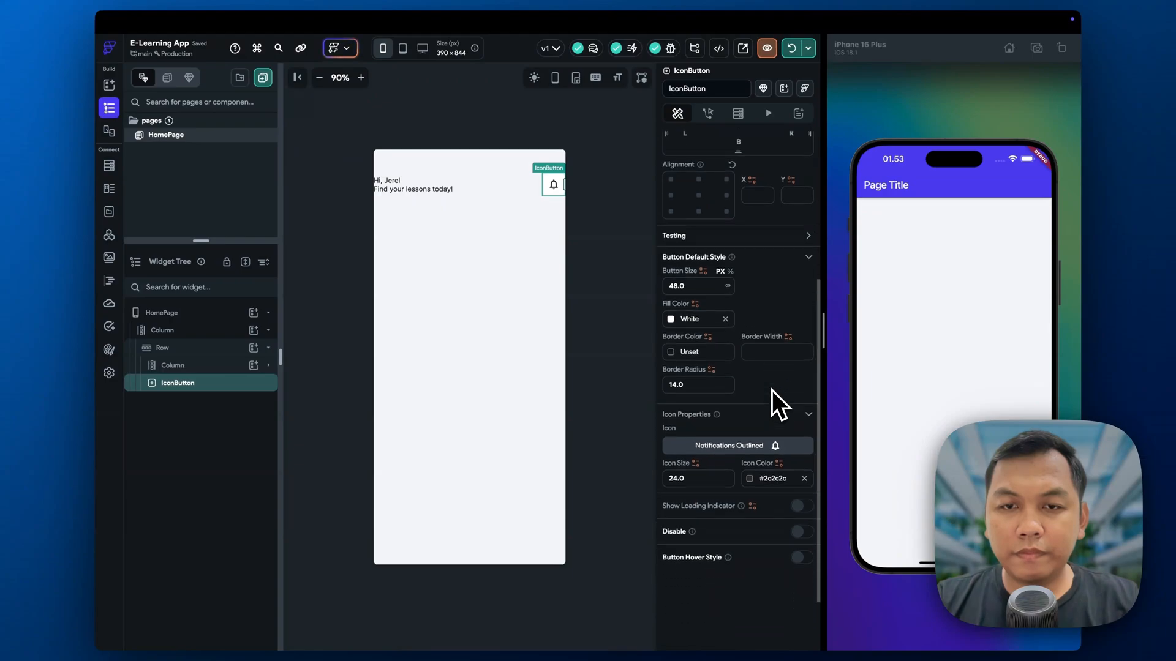
scroll(772, 391, "up", 5)
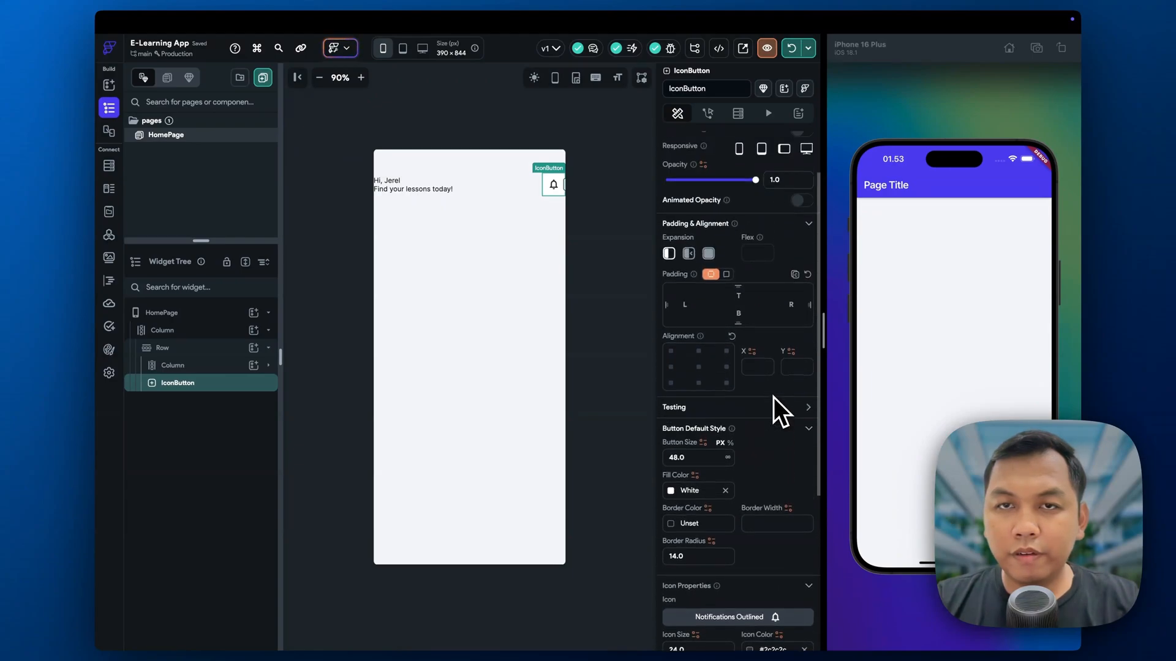
scroll(743, 346, "down", 4)
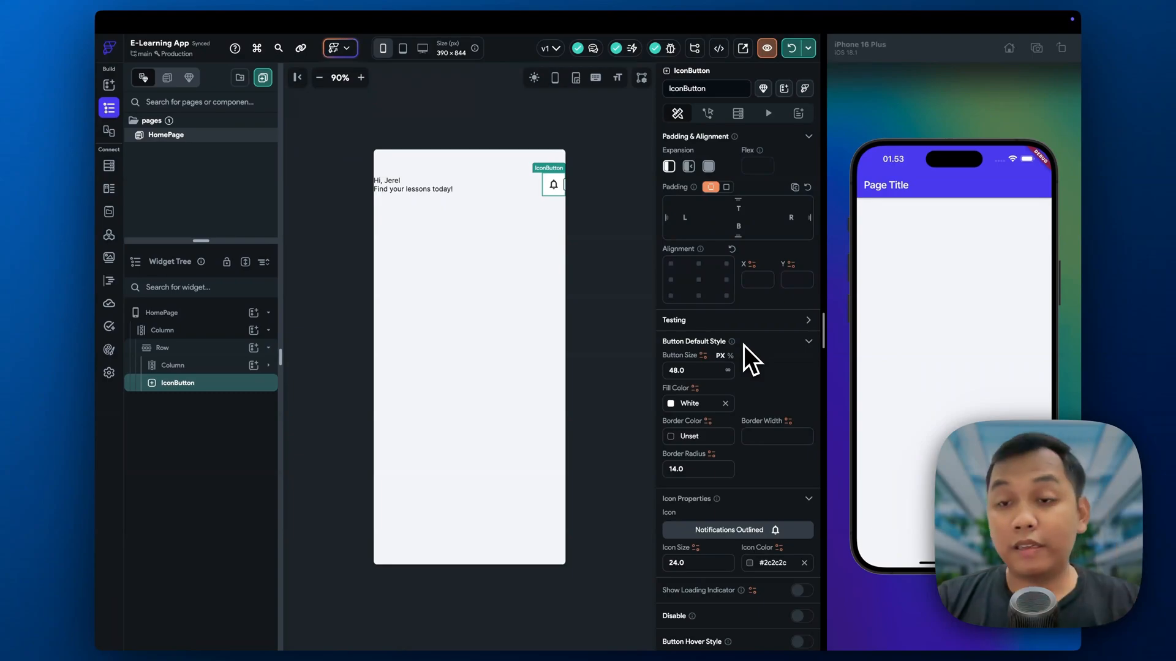
scroll(754, 374, "down", 4)
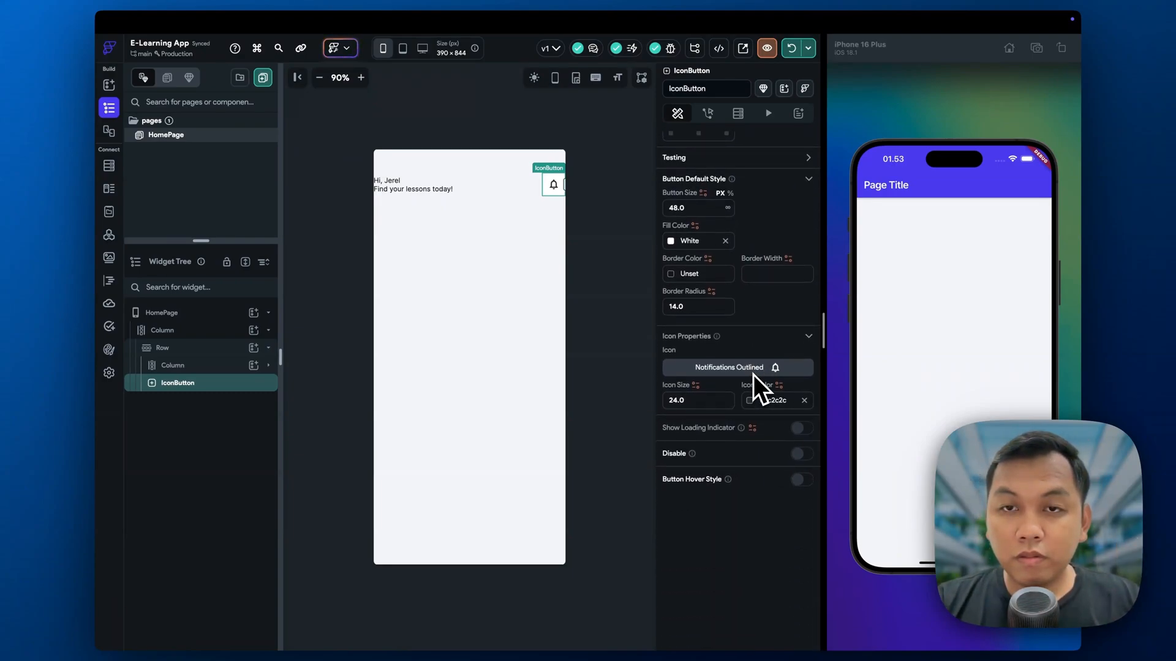
scroll(753, 375, "up", 1)
scroll(753, 375, "up", 5)
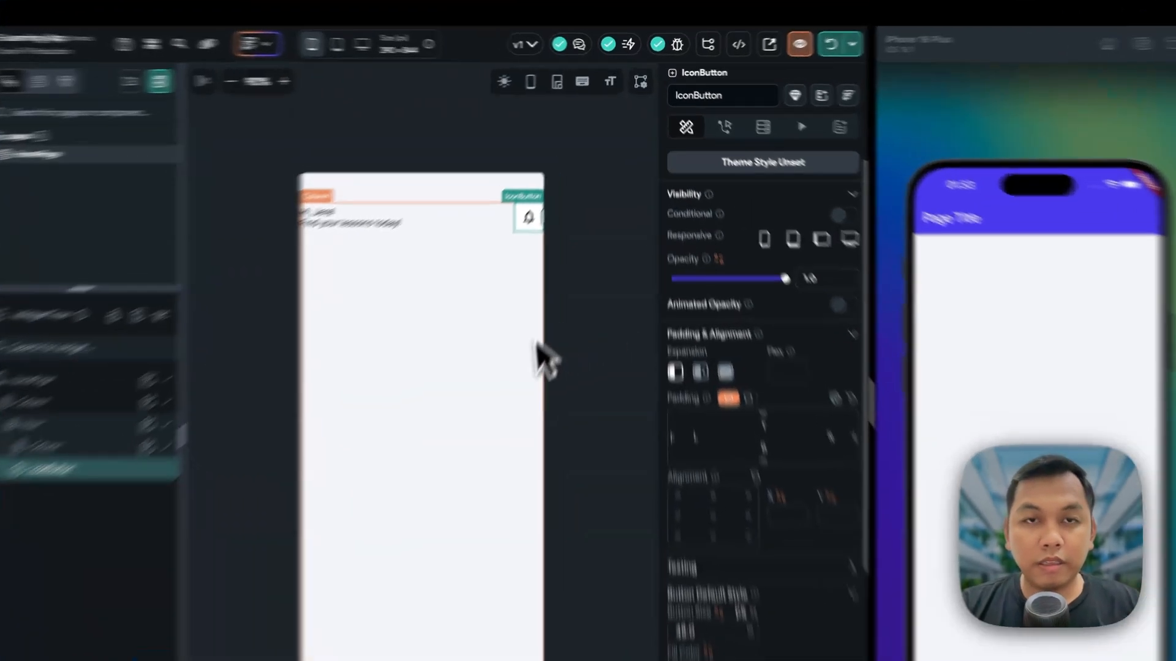
- Select the page's outer Column and hot reload the app in the iPhone simulator
left_click(539, 347)
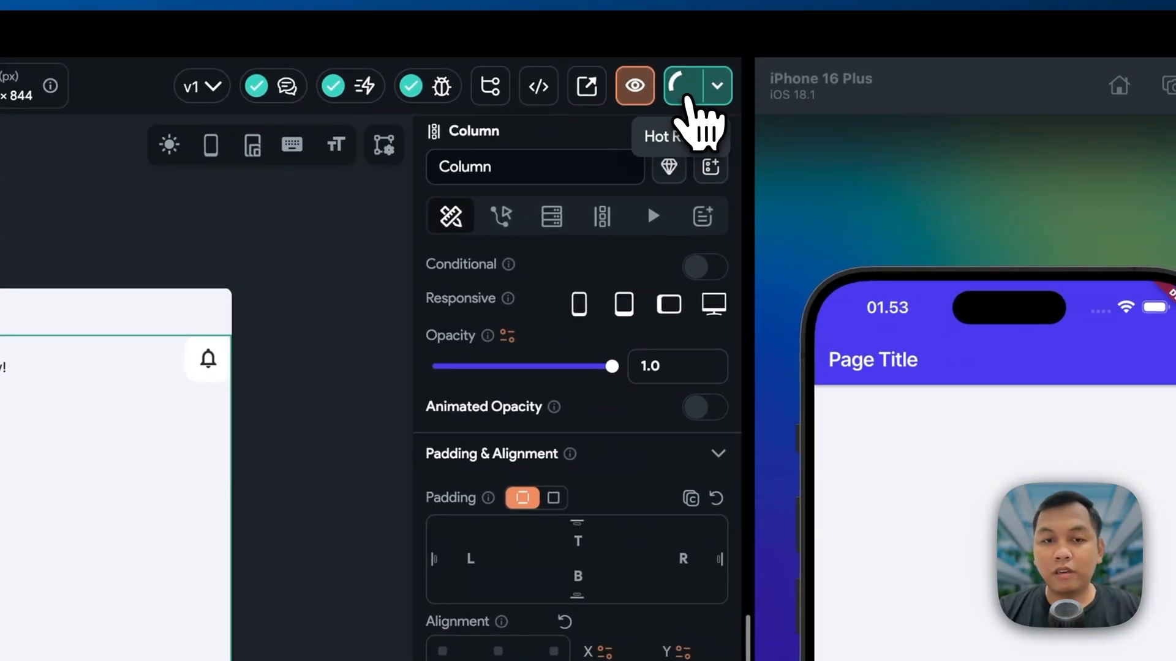
left_click(686, 91)
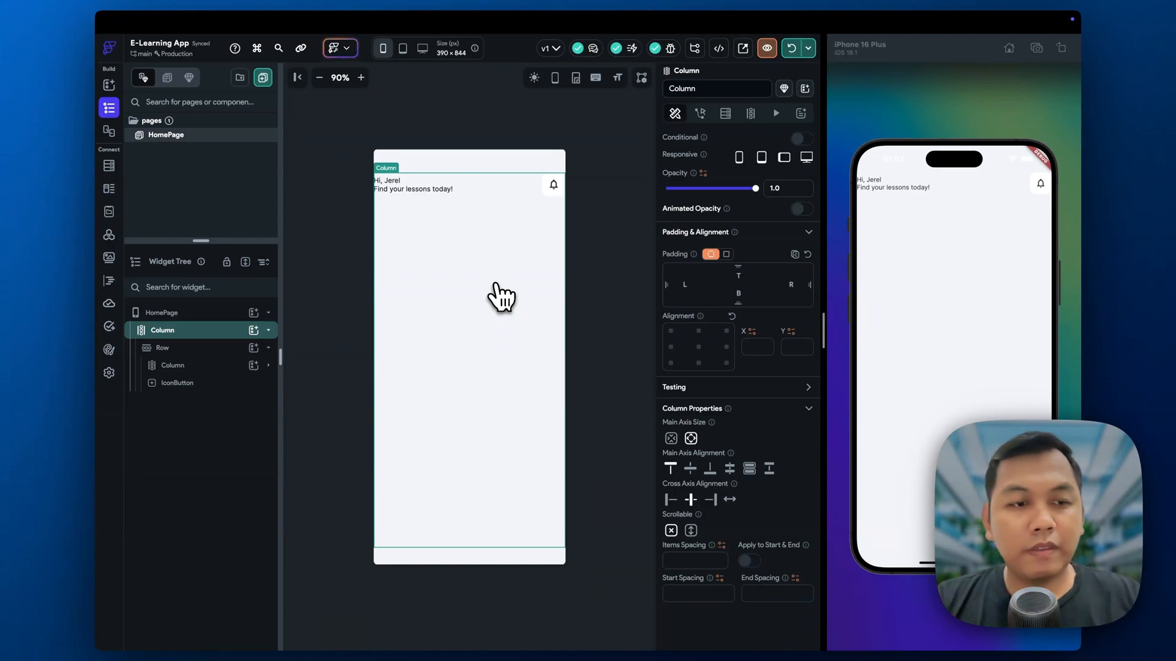
- Check the typography of the greeting heading in the home frame of the Figma design
key("super+Tab")
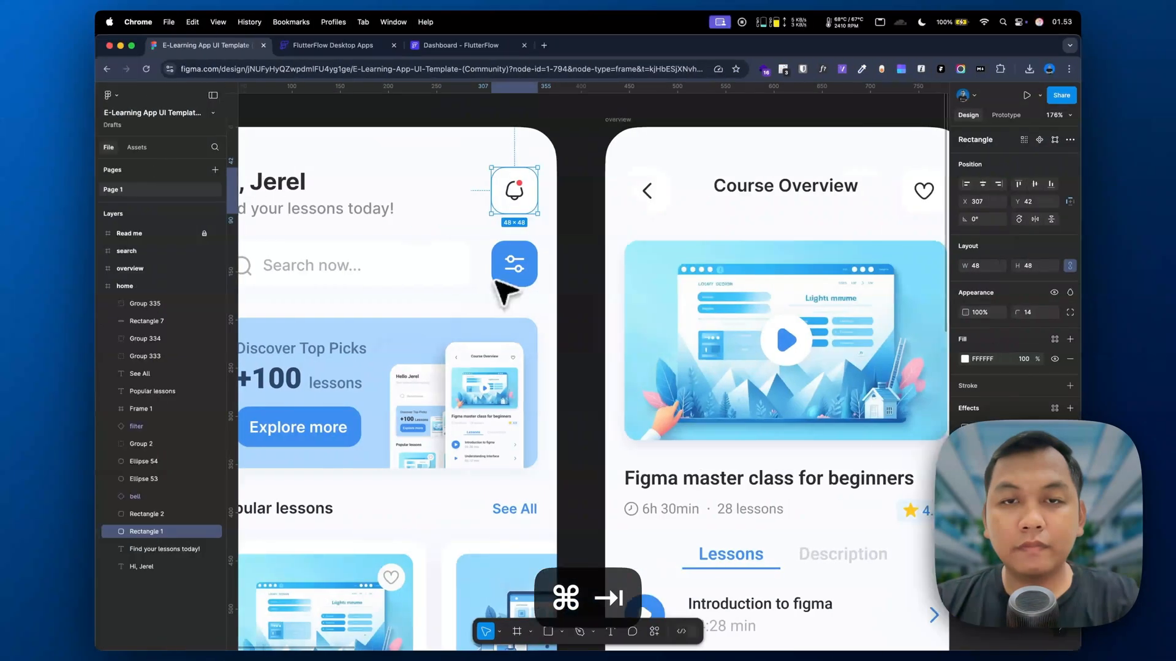
scroll(462, 255, "left", 10)
scroll(462, 254, "down", 2)
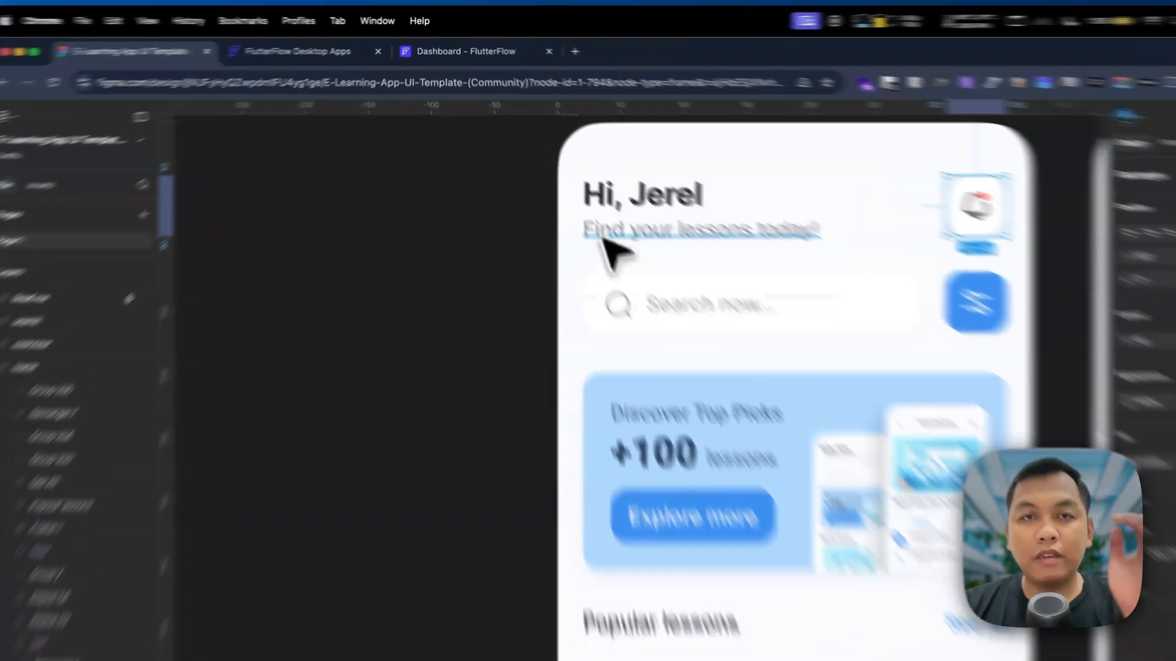
left_click(583, 147)
scroll(667, 307, "down", 3)
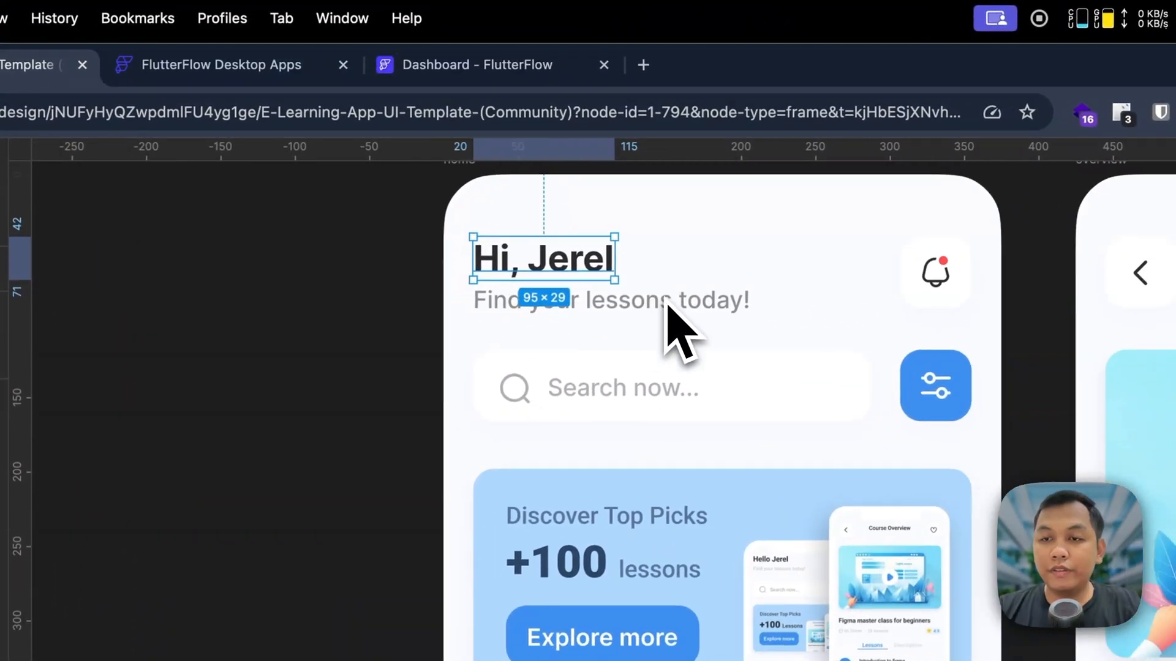
- Apply the Headline Small theme text style to the greeting heading in FlutterFlow, following its font size in Figma
key("super+Tab")
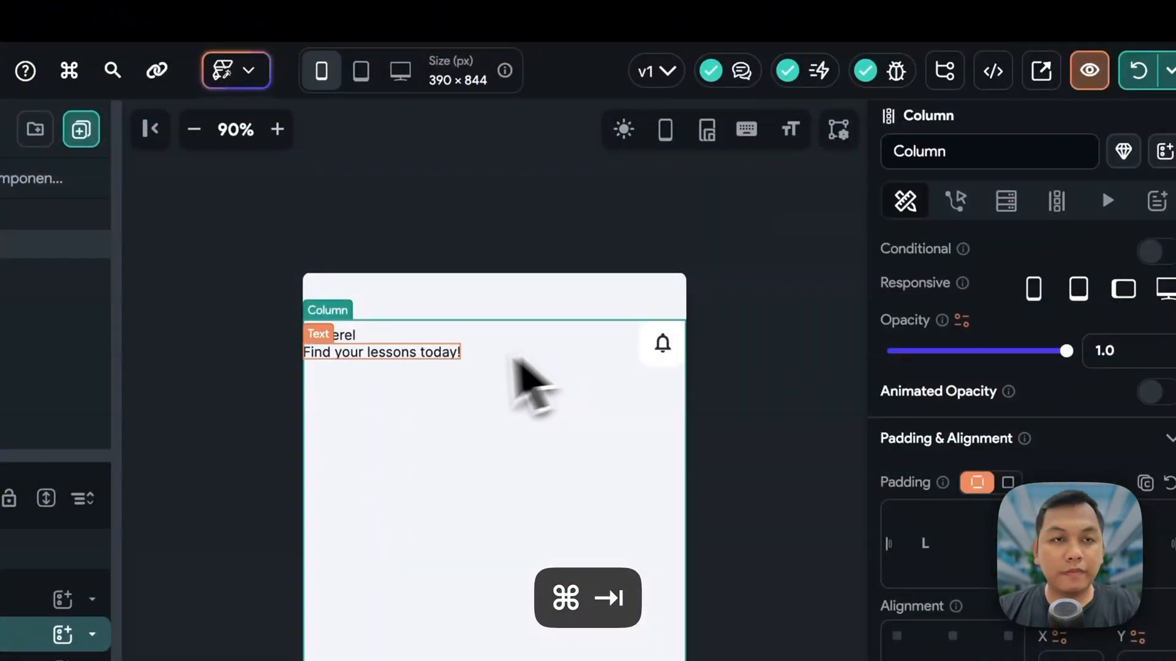
left_click(344, 337)
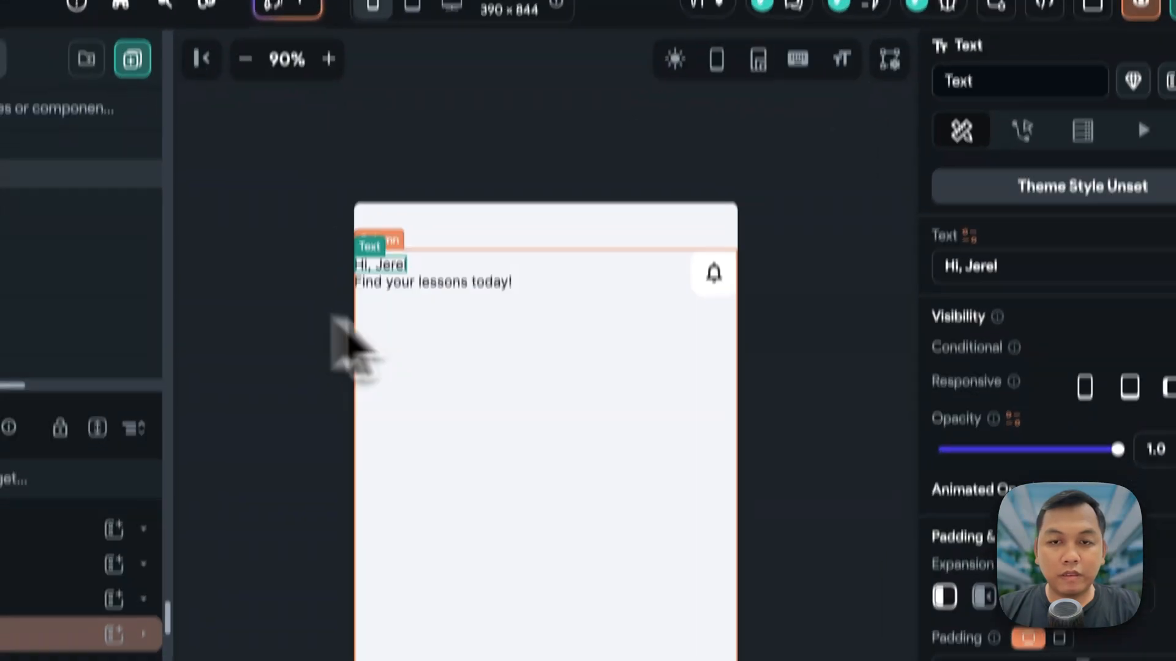
scroll(775, 518, "down", 5)
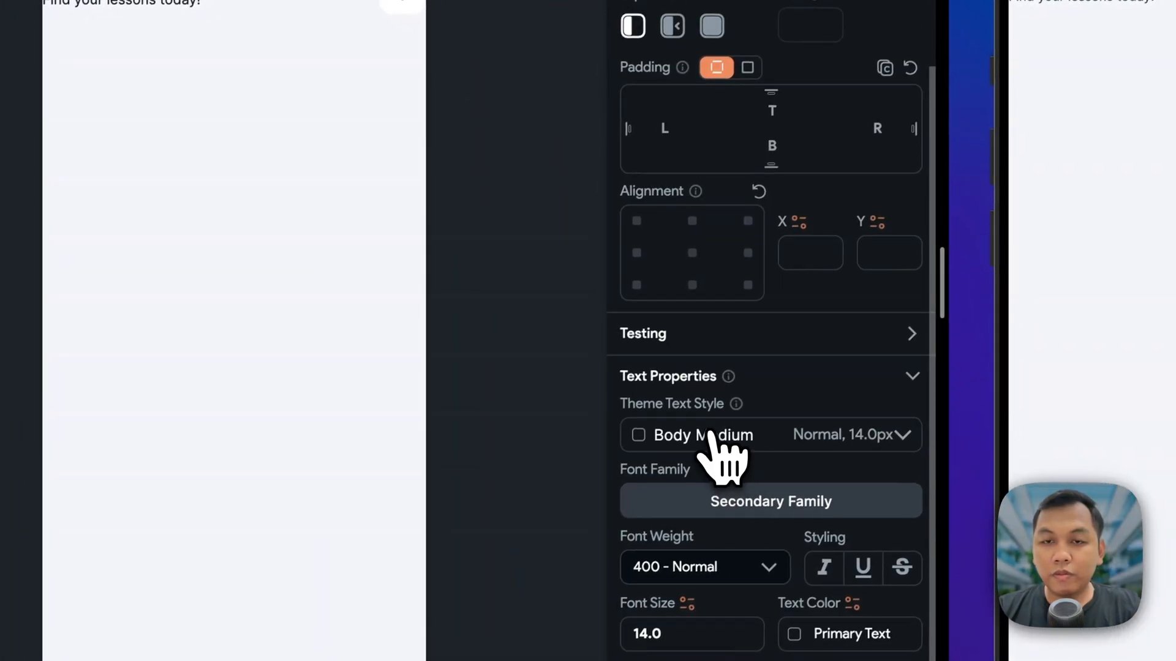
scroll(704, 433, "down", 1)
left_click(700, 423)
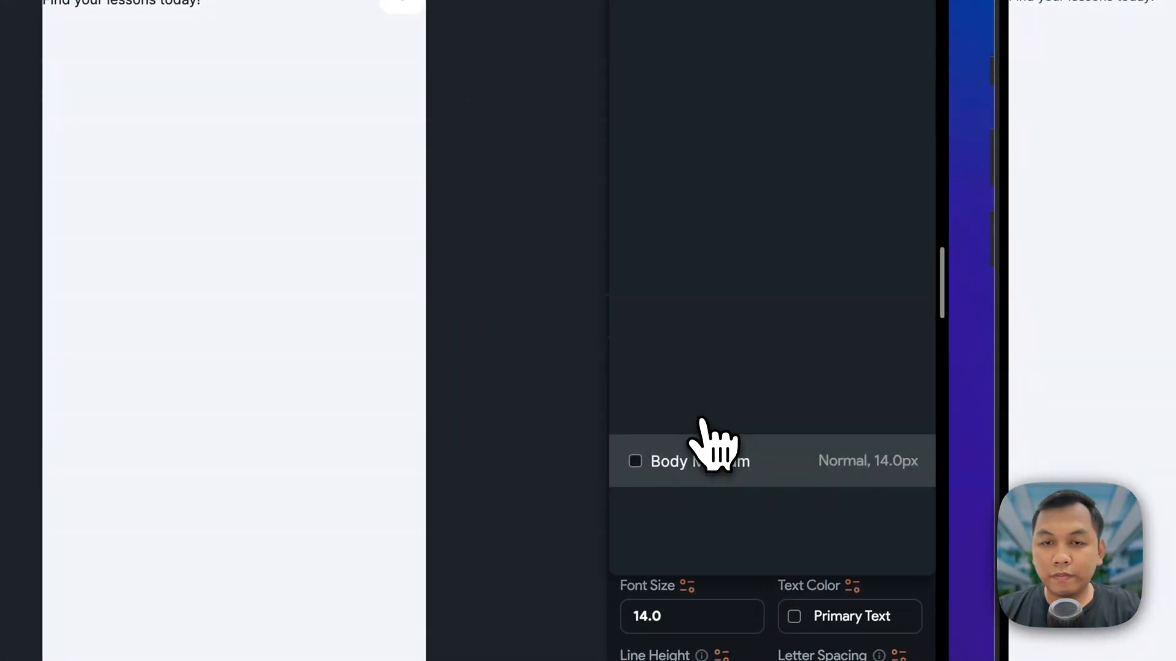
key("super+Tab")
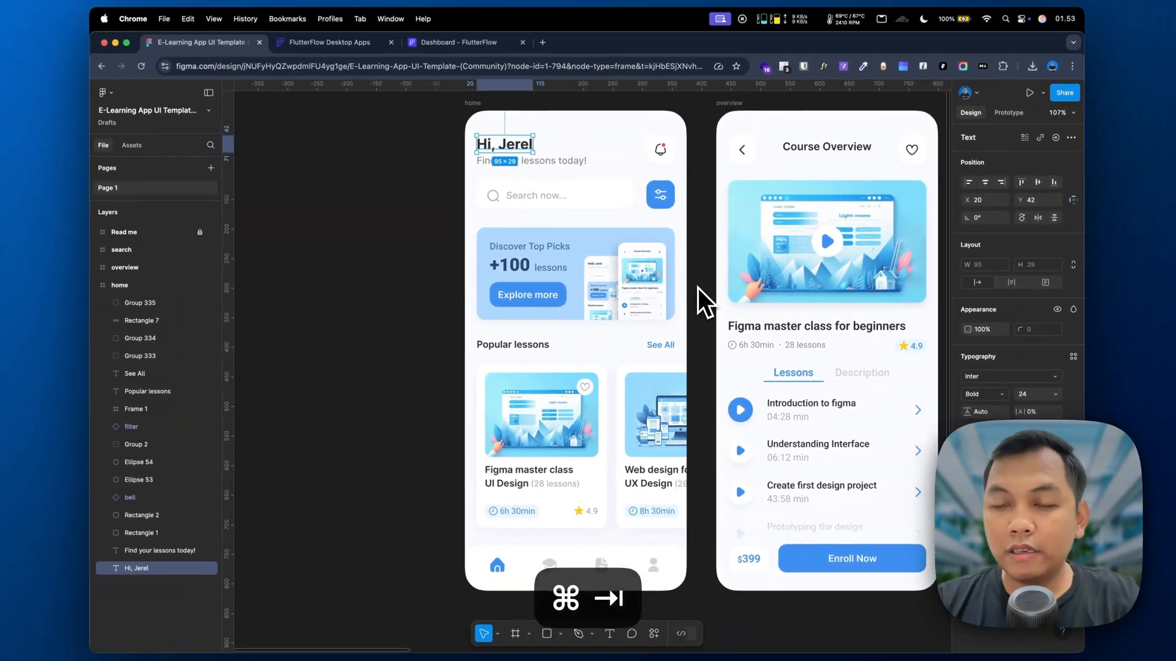
key("super+Tab")
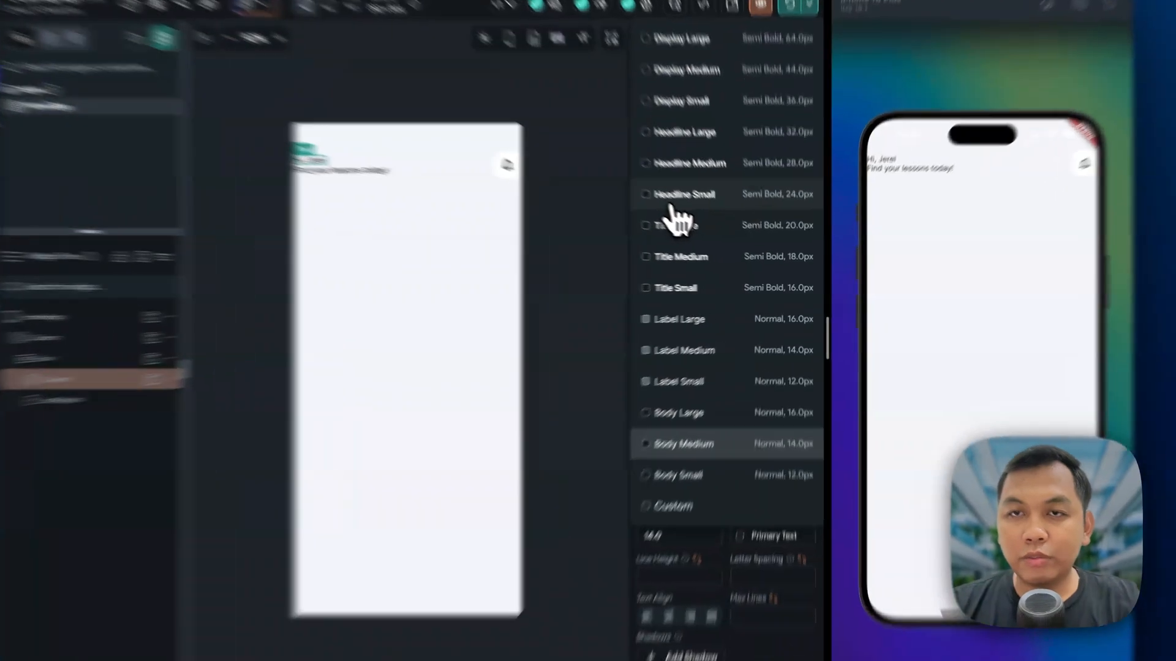
left_click(692, 214)
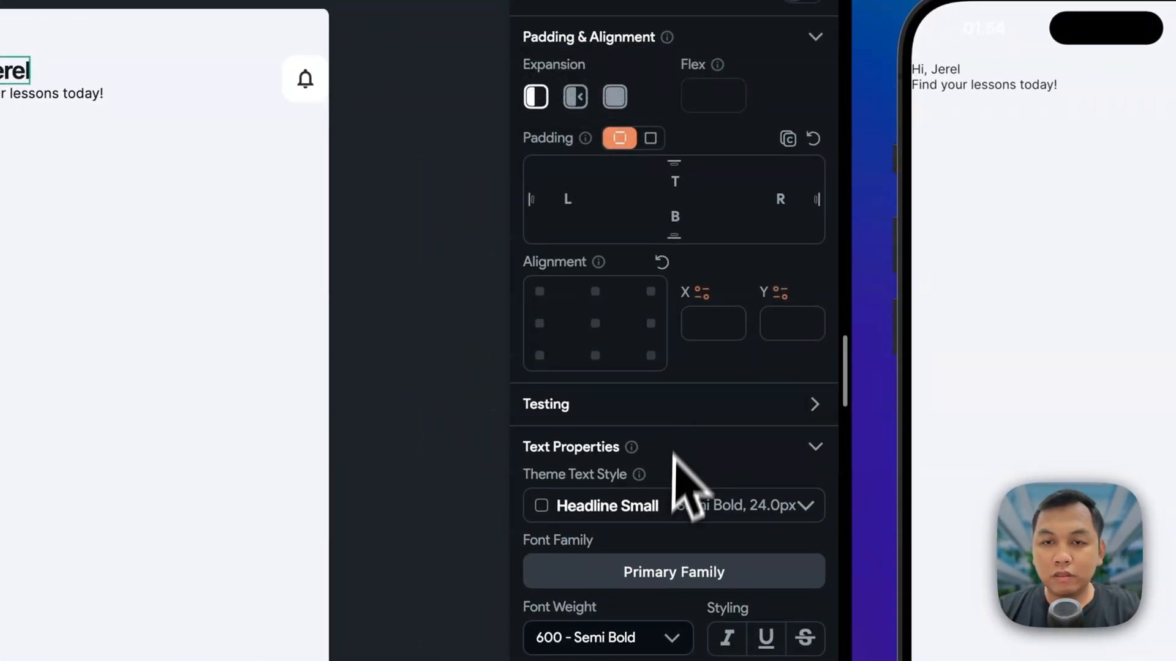
- Set the greeting heading's font family to Inter
left_click(648, 573)
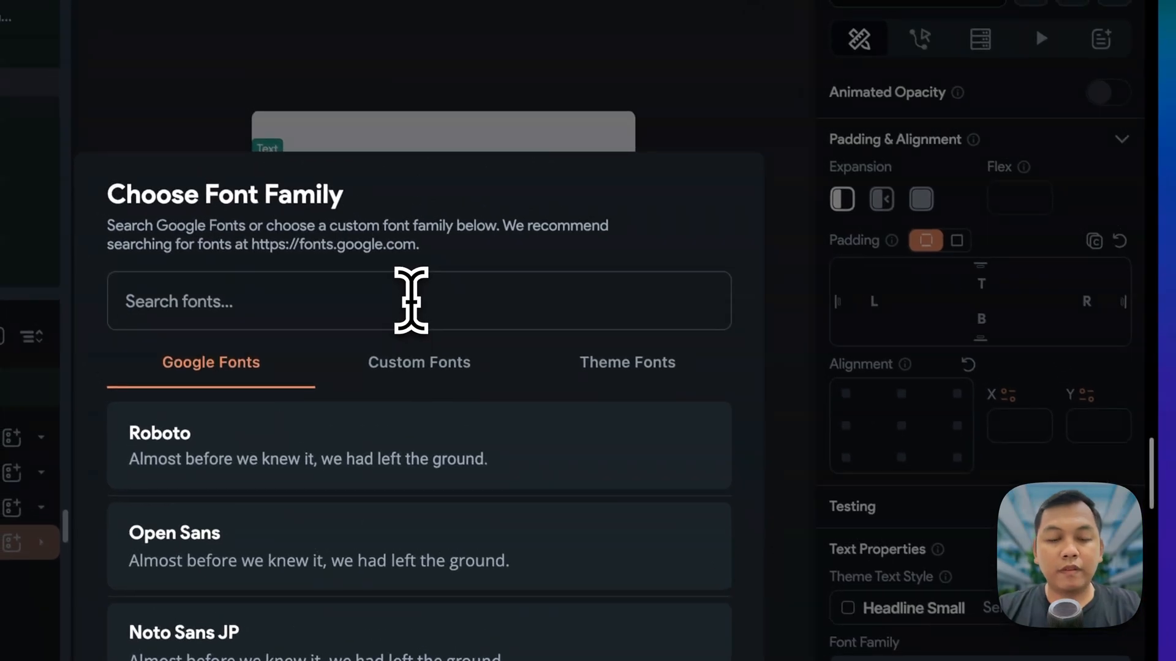
left_click(314, 150)
type("inter")
left_click(335, 464)
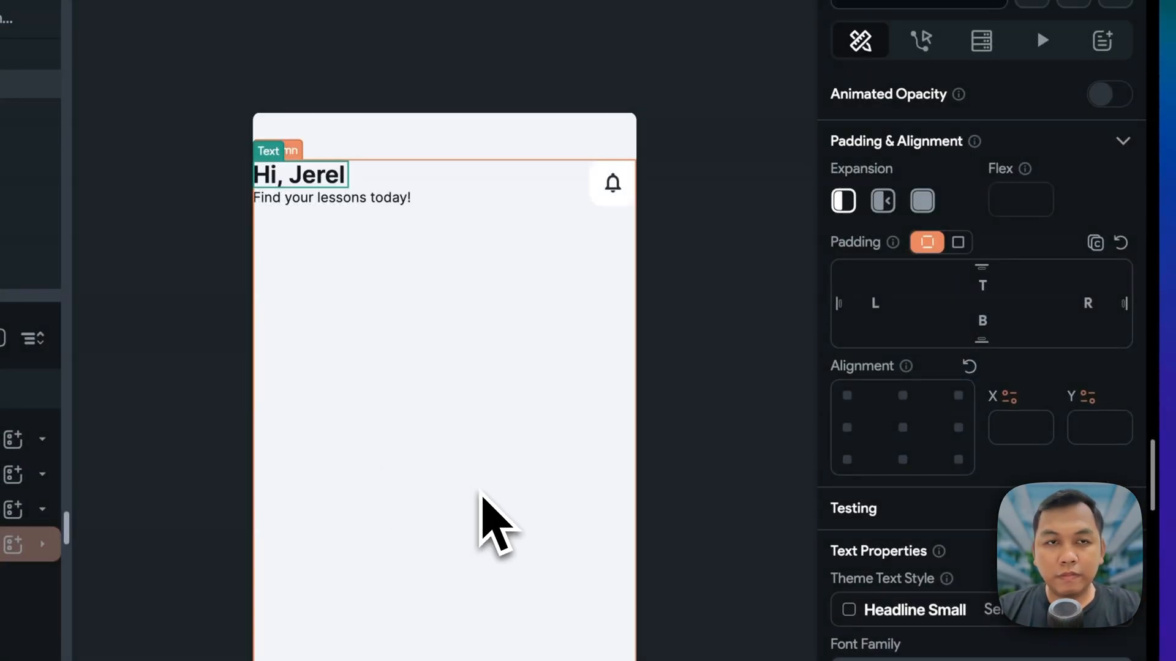
left_click(481, 495)
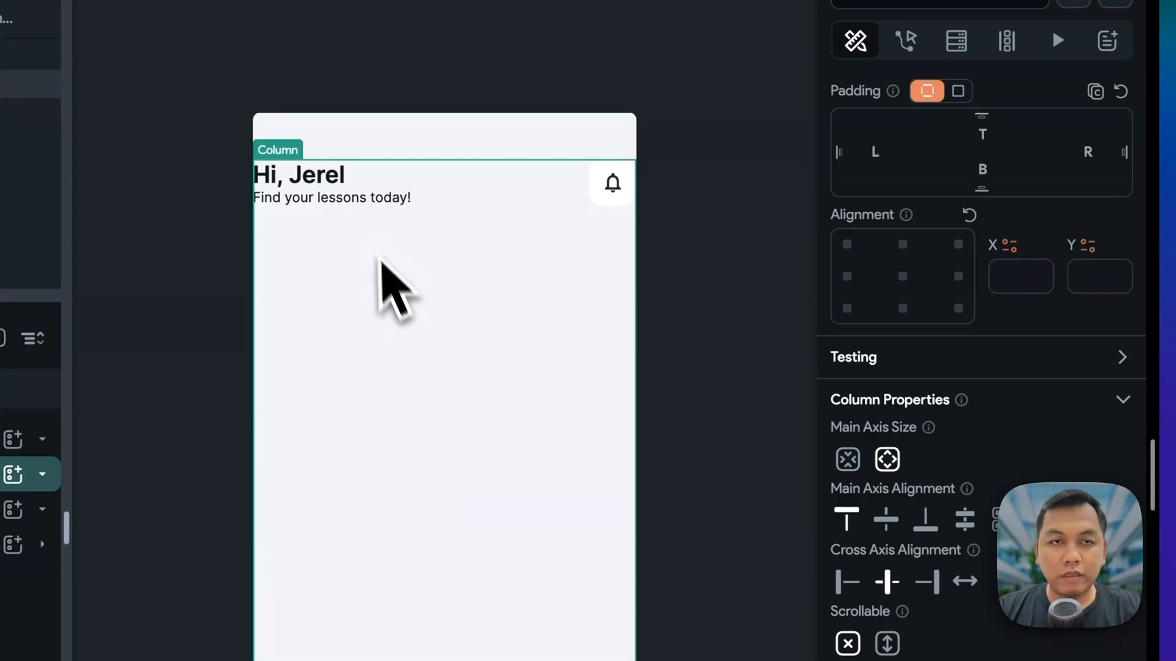
- Check the subtitle's typography in Figma and apply the Body Large theme text style to "Find your lessons today!" in FlutterFlow
left_click(390, 203)
key("super+Tab")
left_click(368, 138)
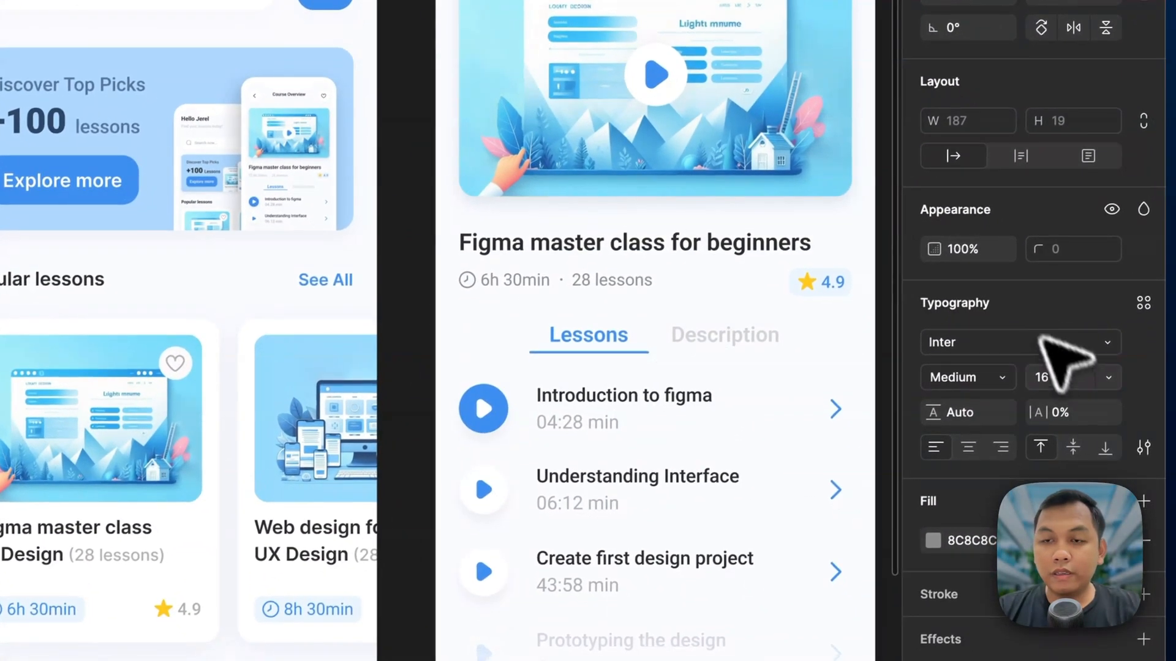
key("super+Tab")
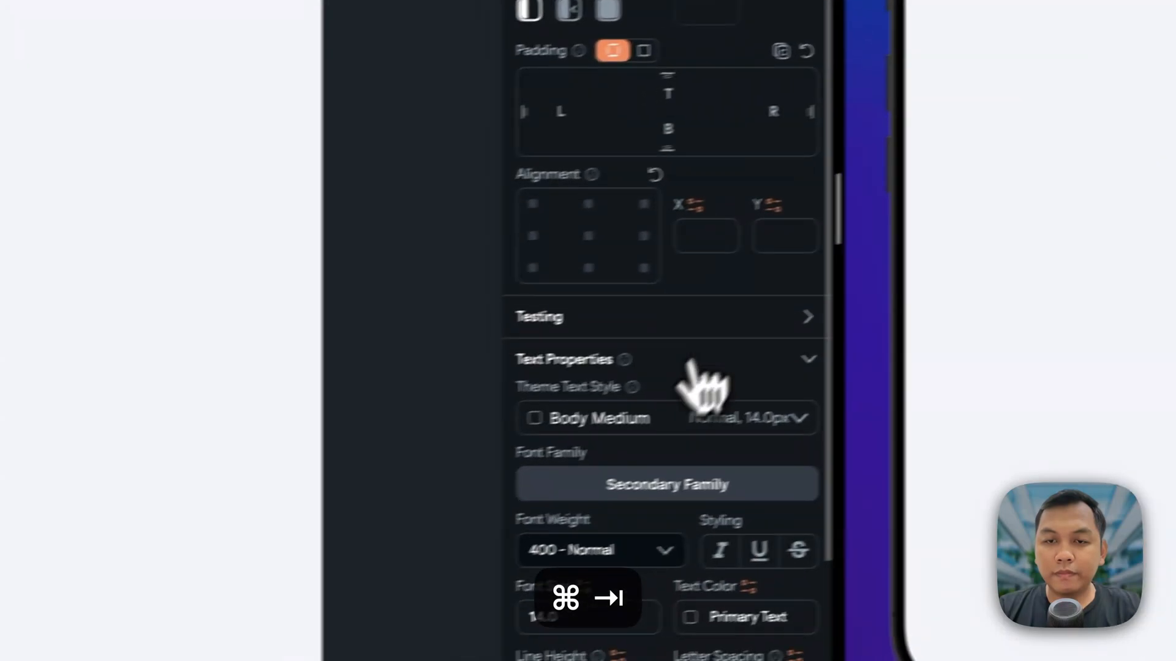
left_click(616, 419)
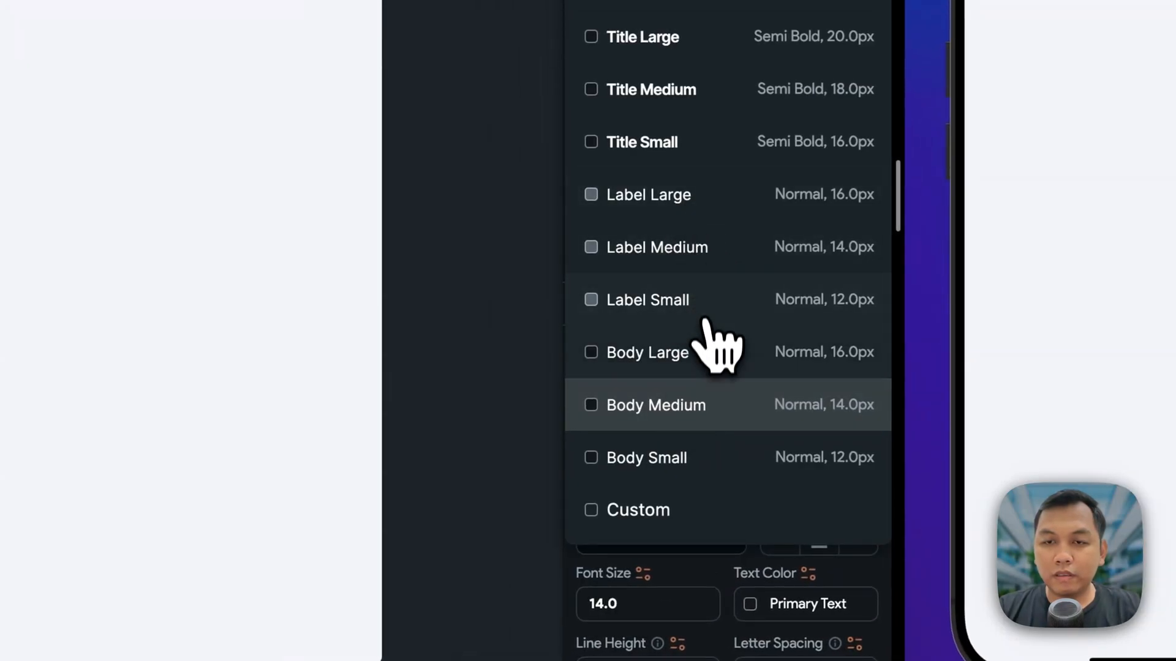
left_click(704, 362)
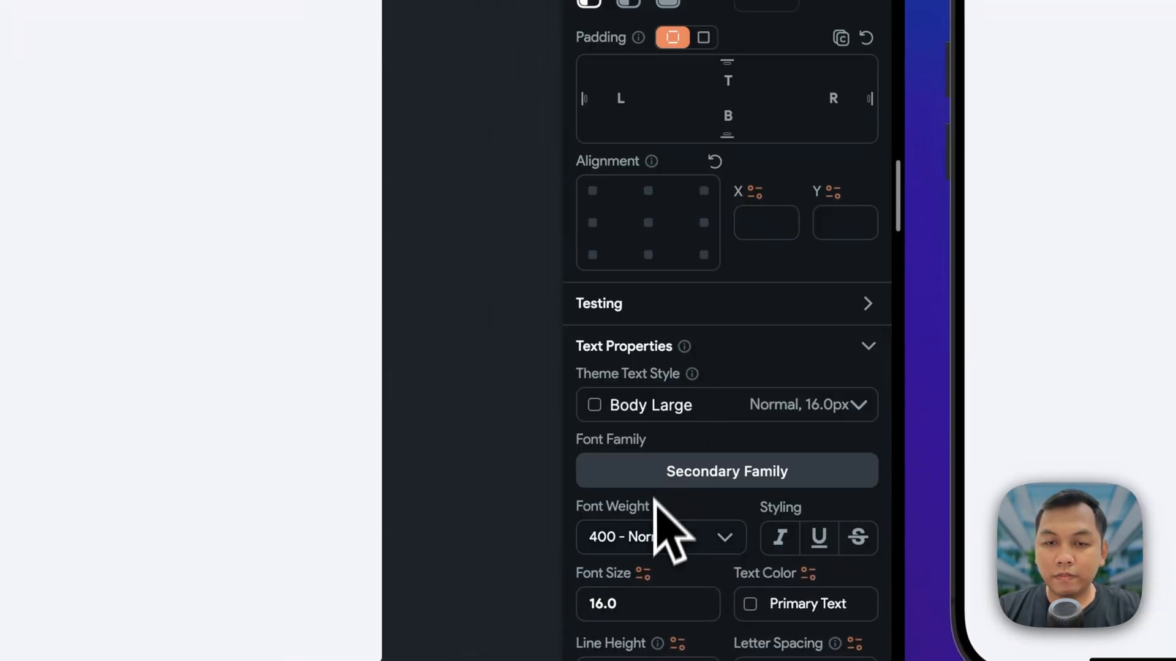
- Set the "Find your lessons today!" text's font family to Inter and its weight to 500 - Medium
left_click(656, 474)
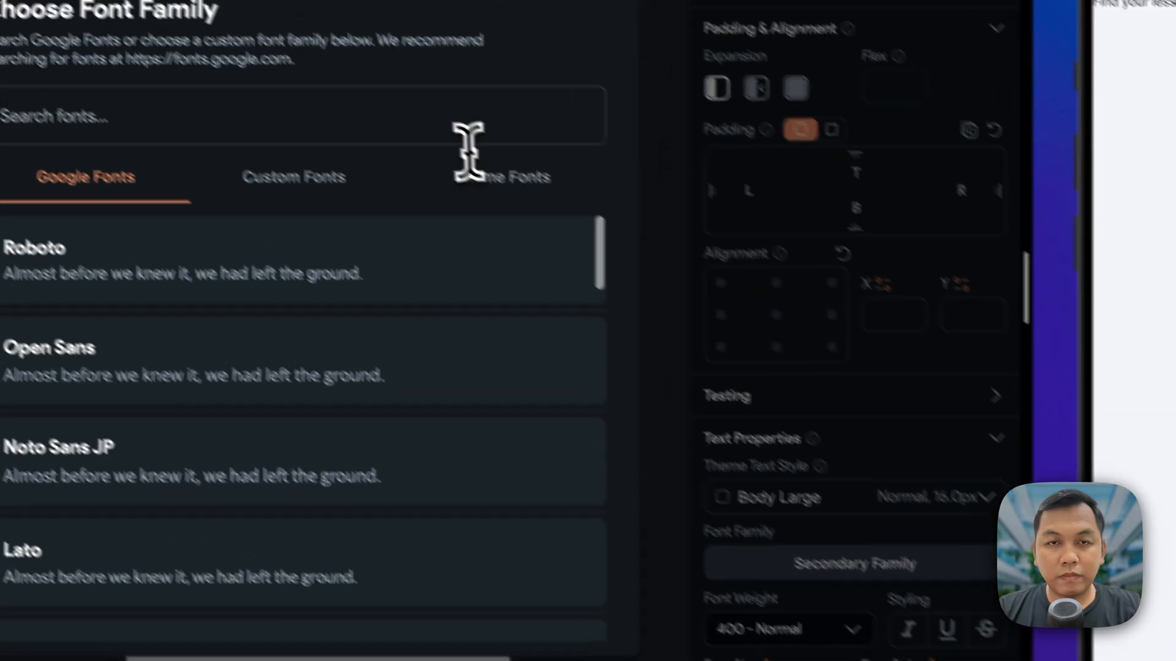
left_click(326, 38)
type("i")
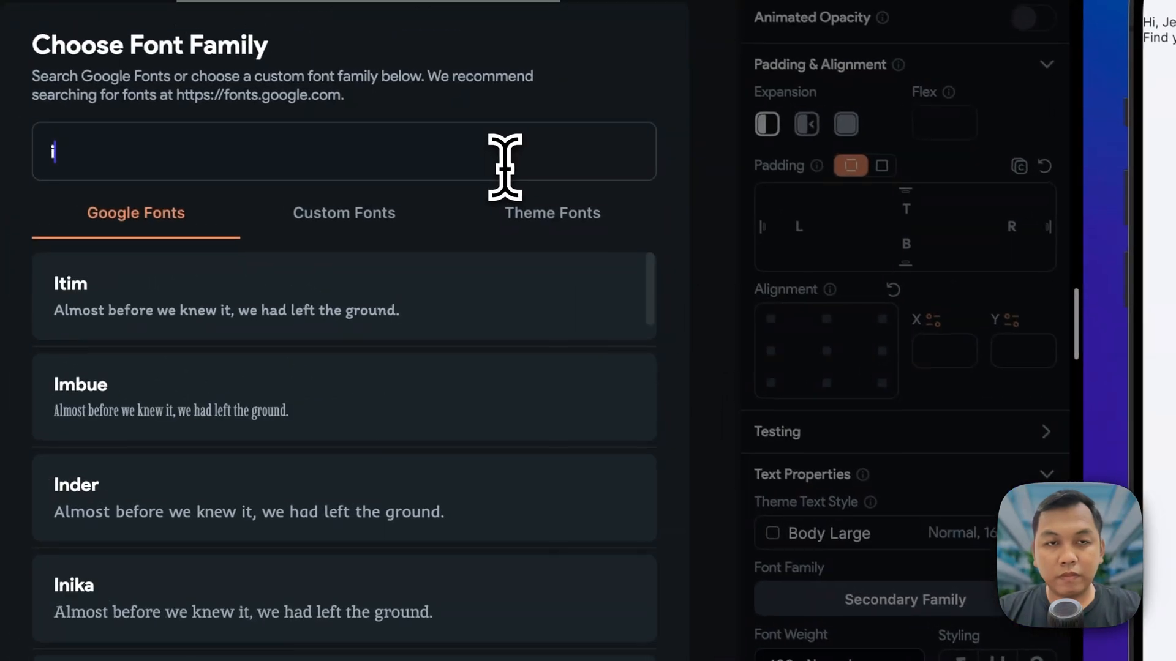
type("nter")
left_click(354, 302)
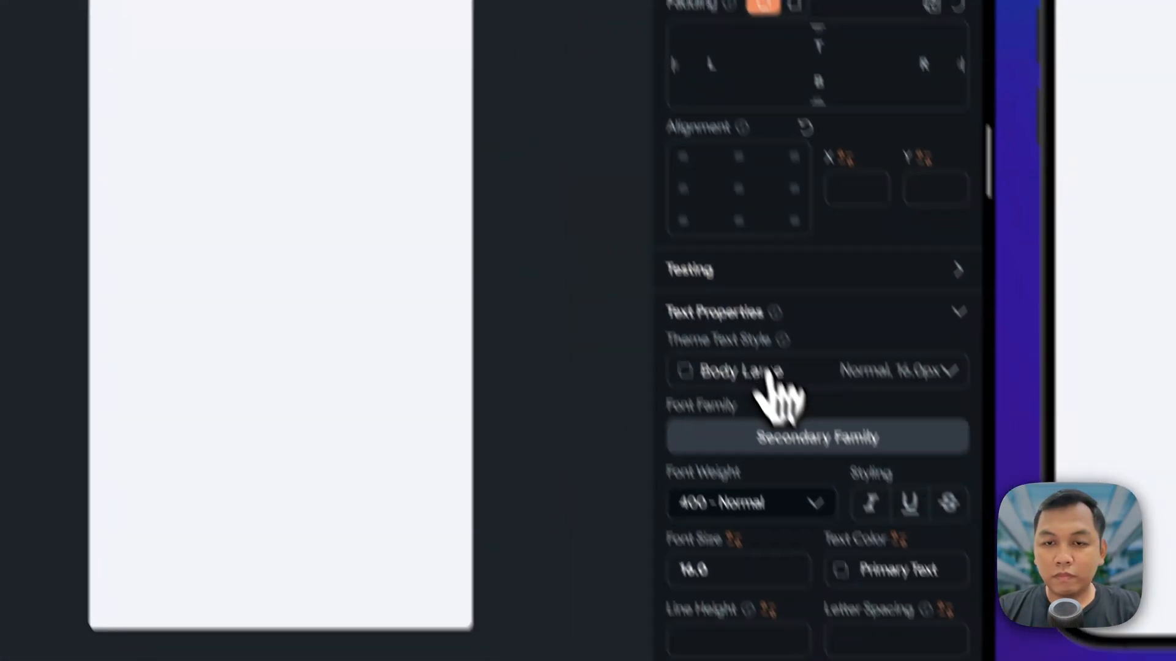
scroll(725, 429, "down", 3)
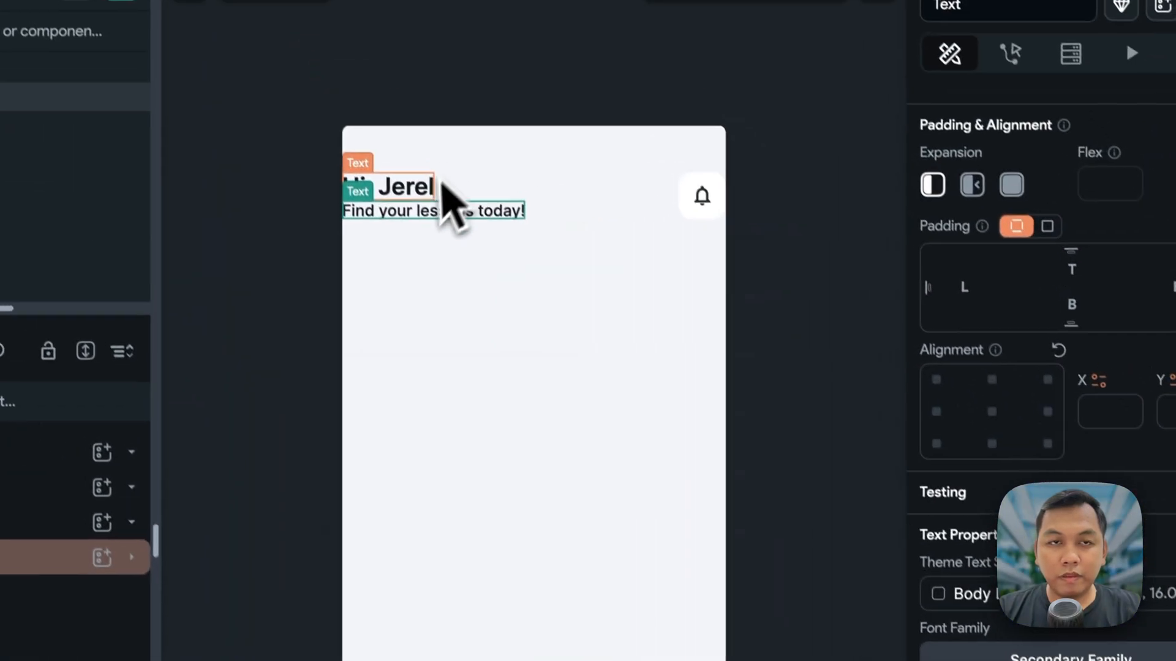
- Check the greeting heading's font weight in Figma and set it to 700 - Bold in FlutterFlow
key("super+Tab")
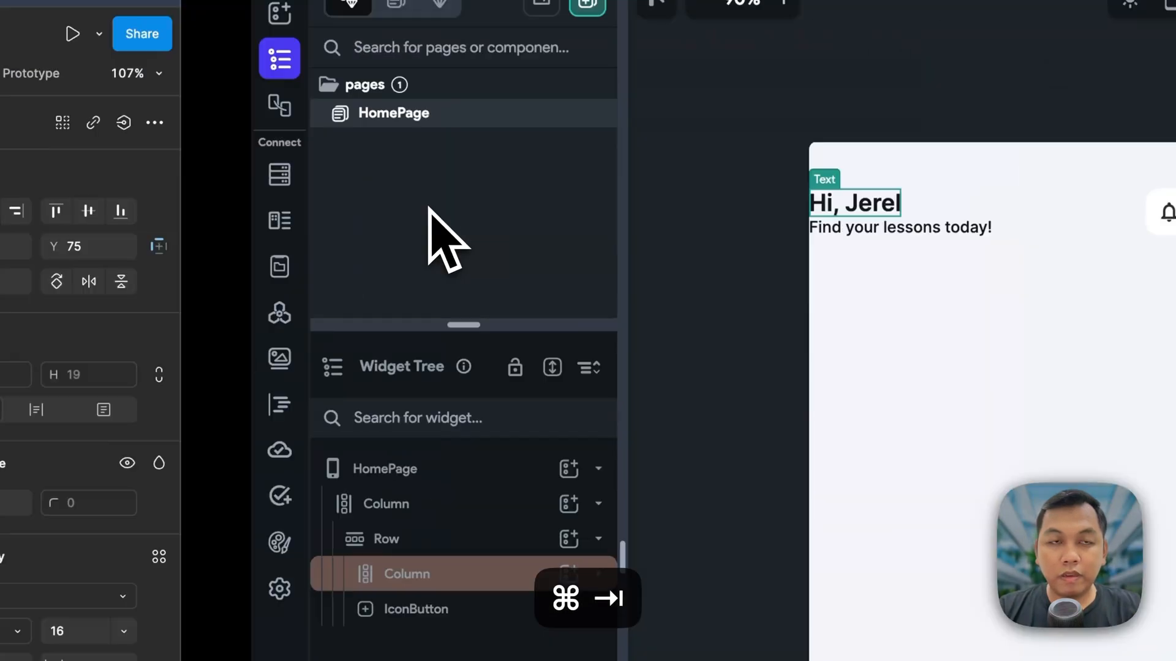
left_click(670, 142)
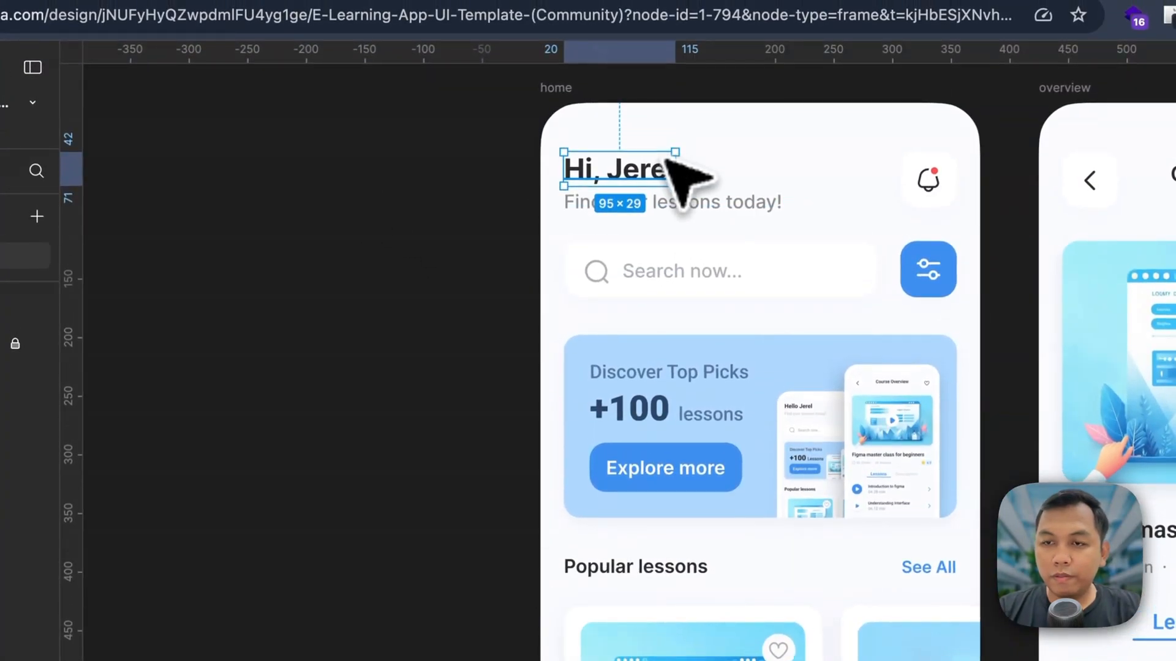
key("super+Tab")
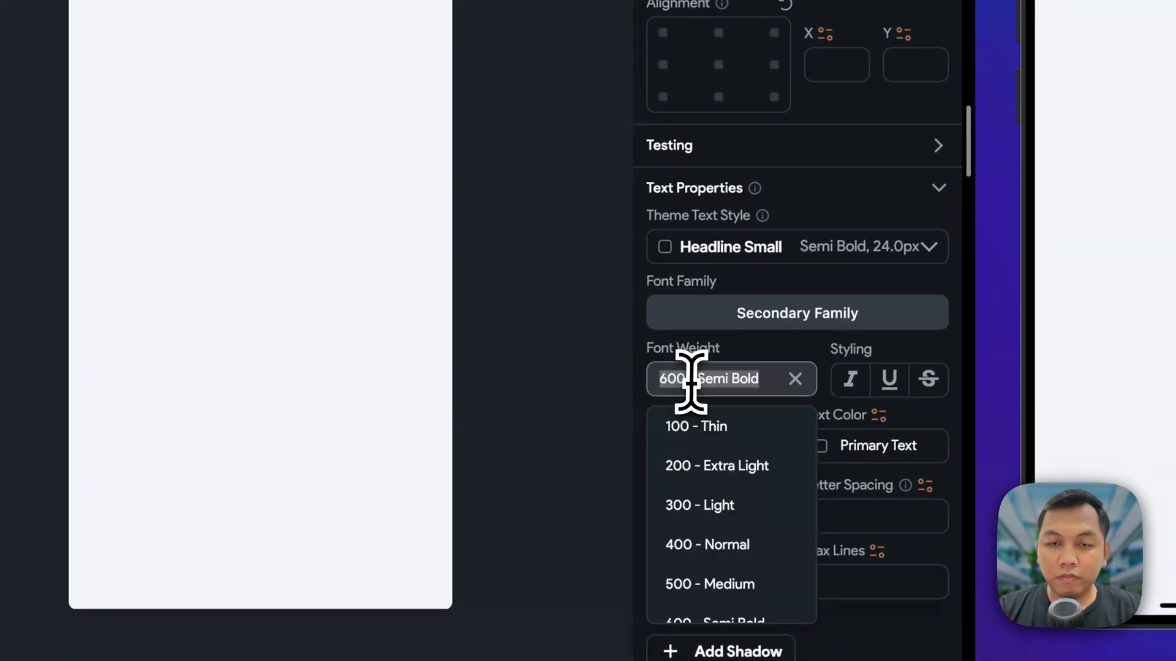
scroll(720, 542, "down", 2)
left_click(729, 562)
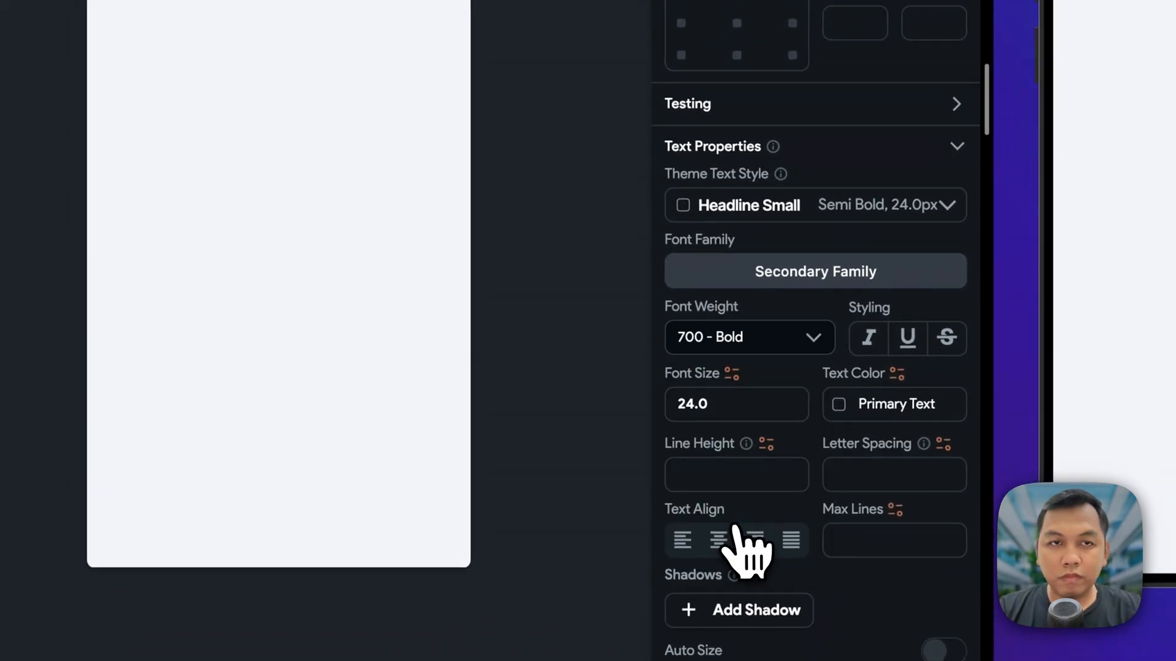
left_click(543, 143)
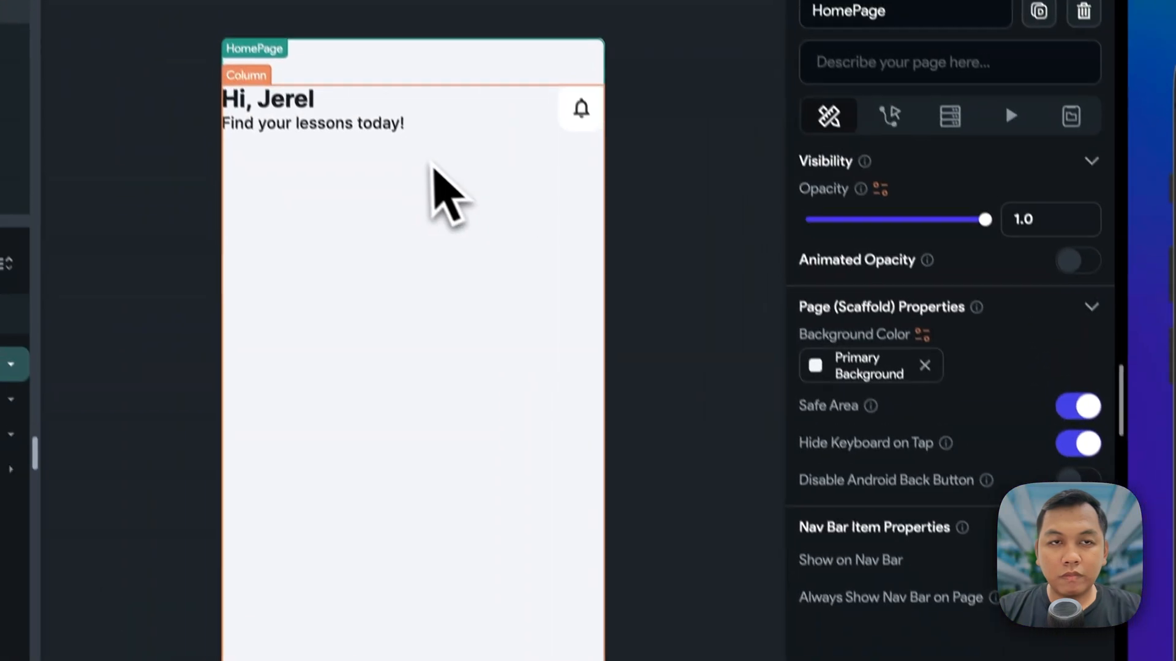
- Open the text color of "Find your lessons today!" in FlutterFlow and copy the subtitle's fill color from Figma
left_click(400, 153)
scroll(729, 569, "down", 5)
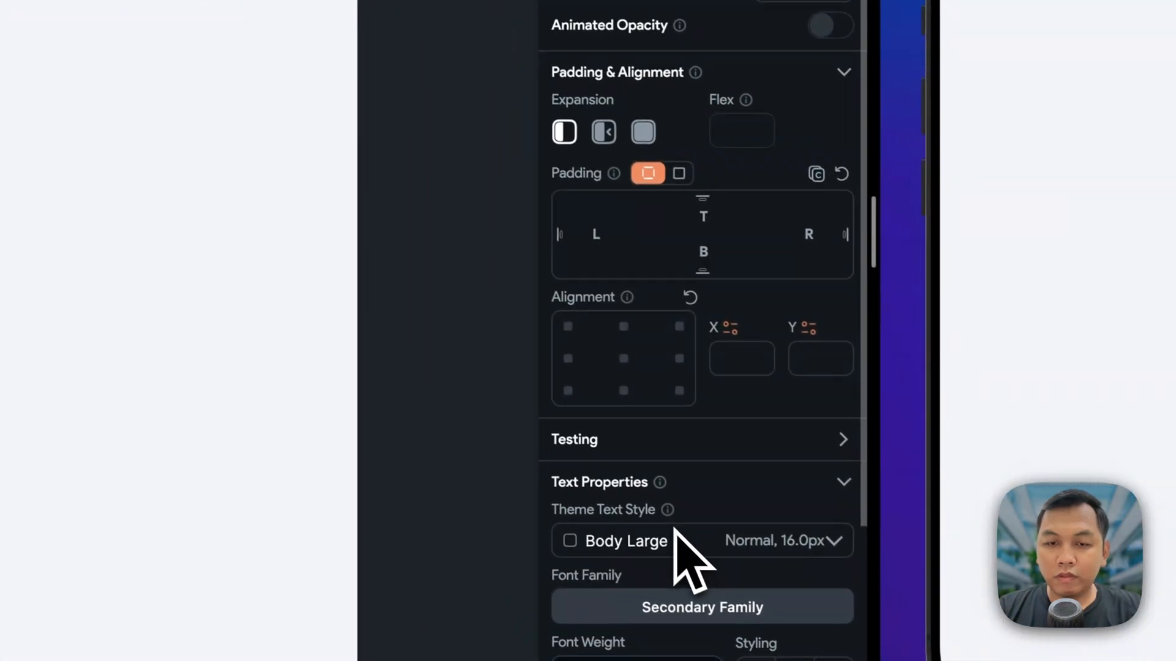
scroll(677, 539, "down", 3)
left_click(733, 371)
key("super+Tab")
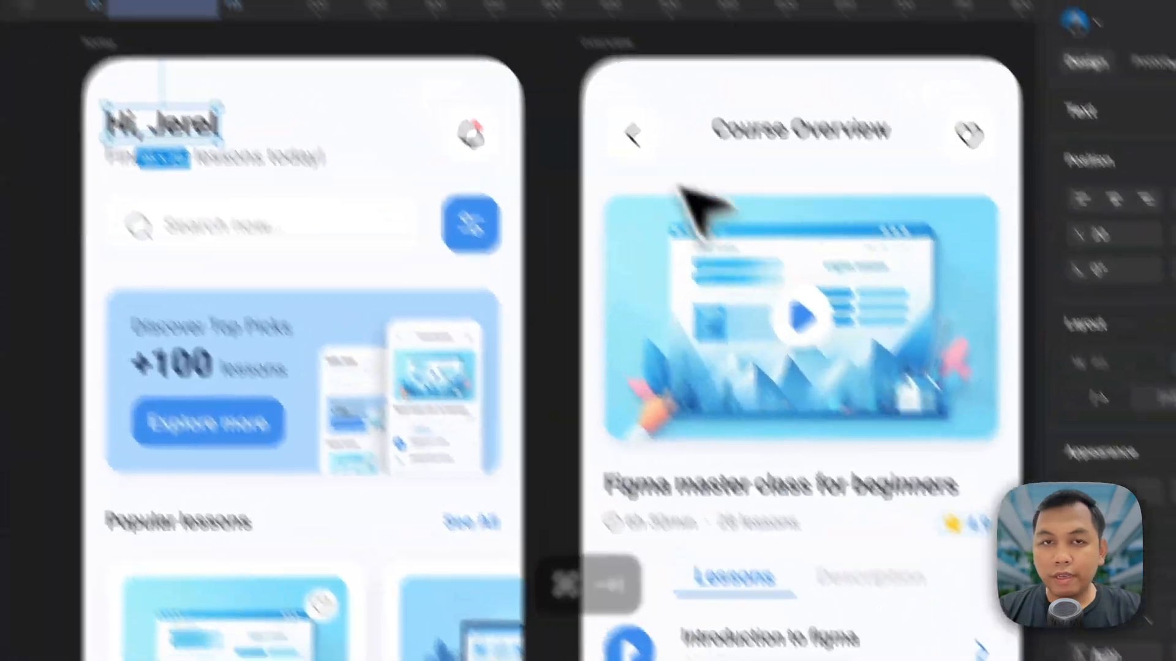
left_click(267, 157)
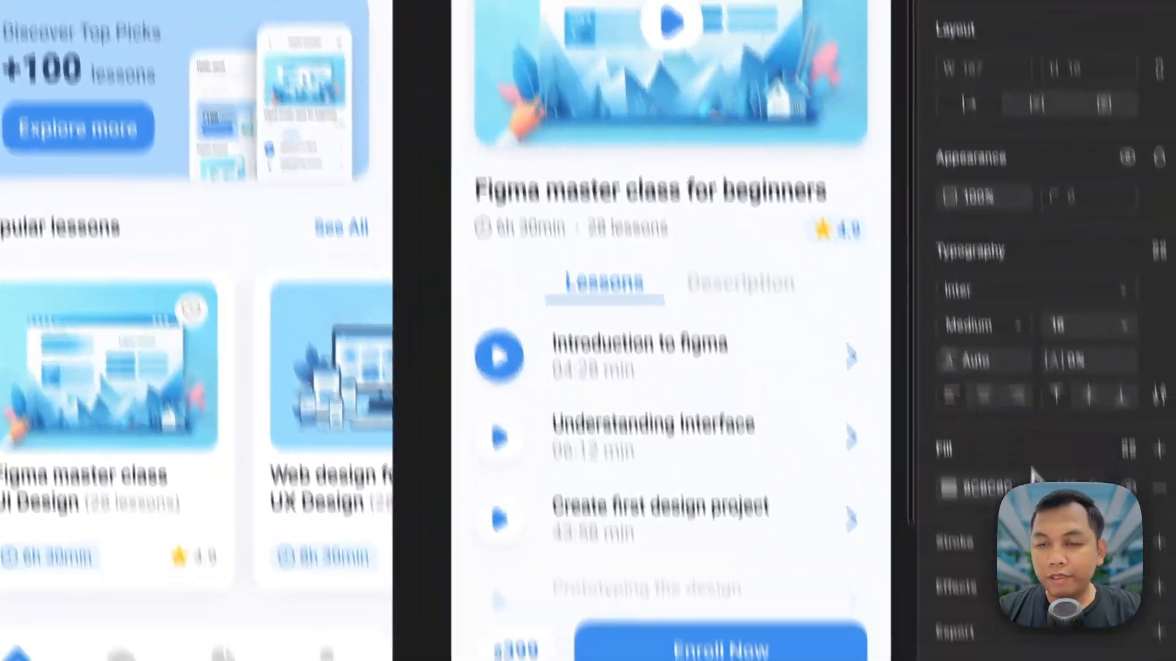
left_click(992, 352)
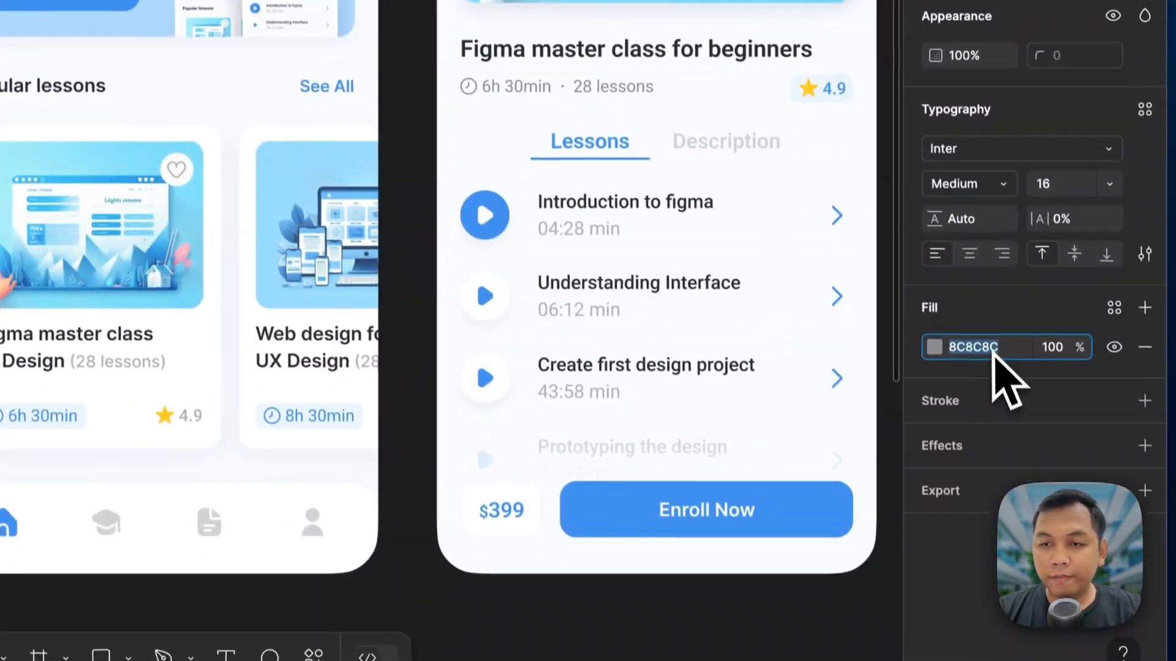
key("super+c")
- Set the "Find your lessons today!" text color to #8C8C8C using the copied value
key("super+Tab")
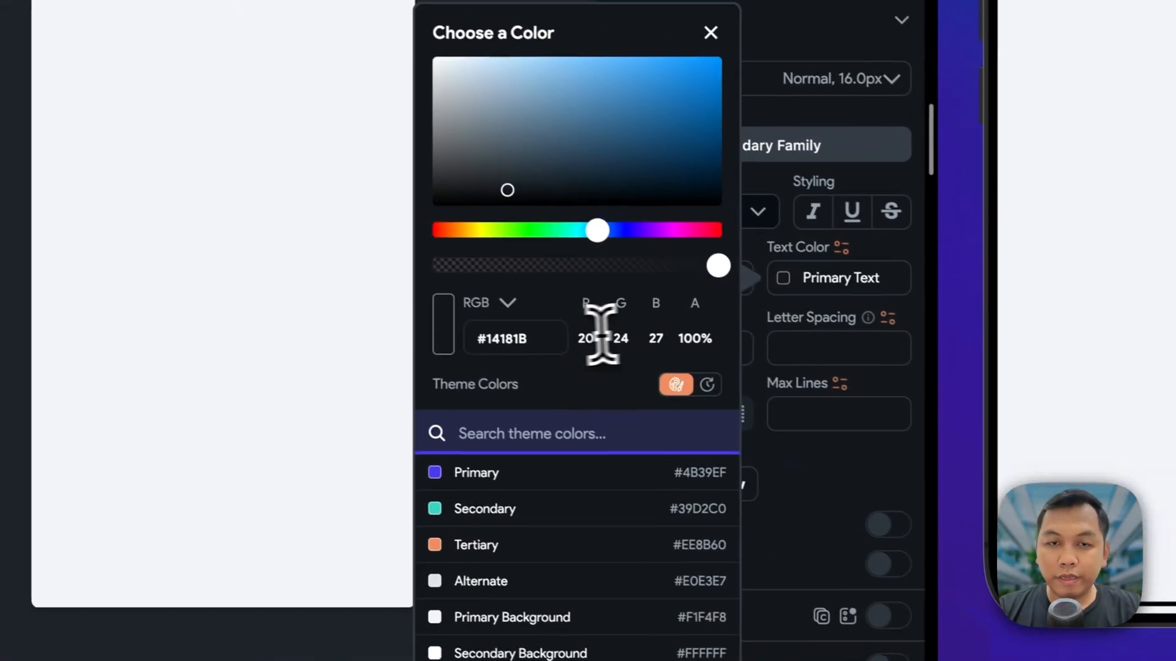
left_click(270, 236)
key("super+a")
key("super+v")
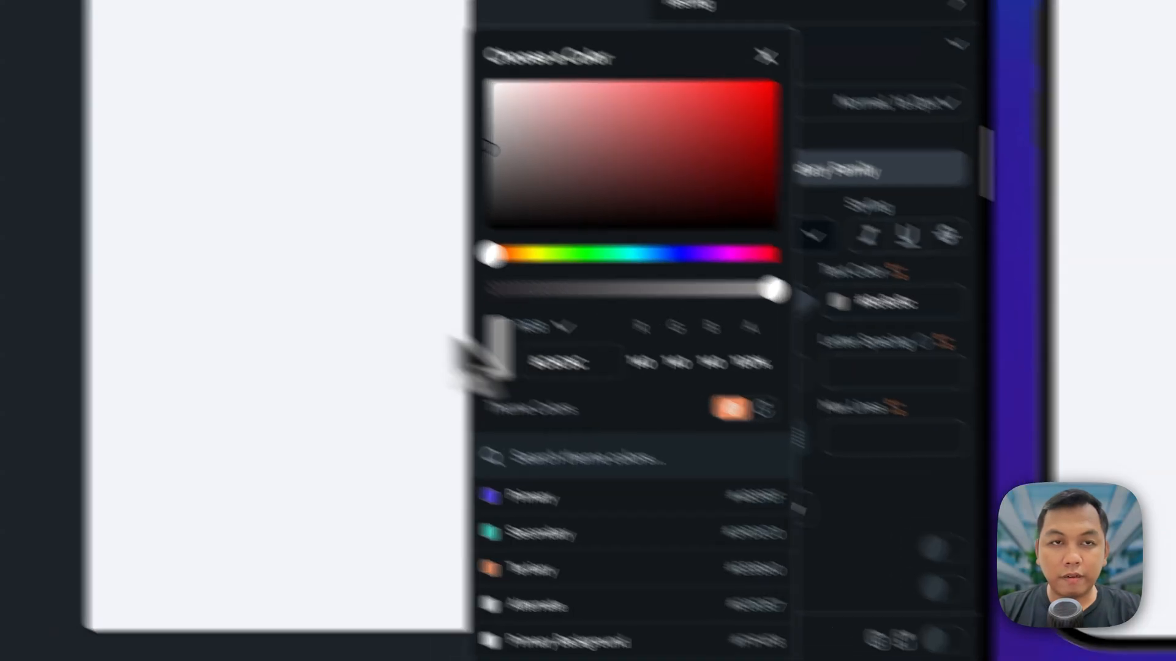
left_click(24, 116)
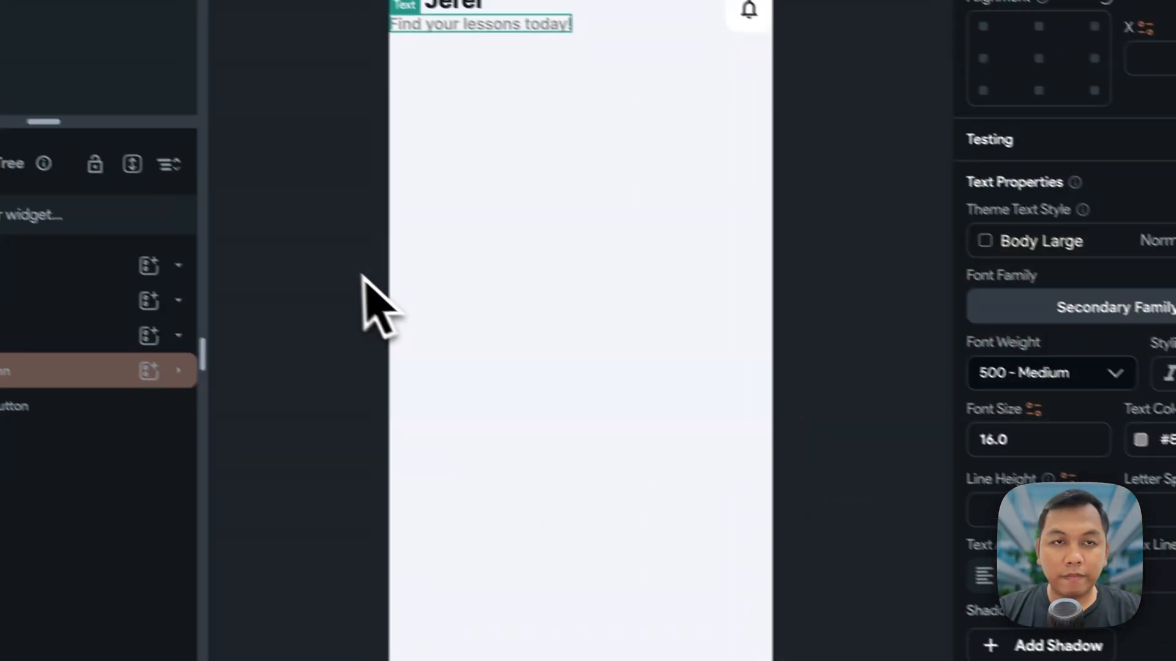
- Reload the running app on the iPhone 16 Plus simulator to test the updated header styling
left_click(112, 100)
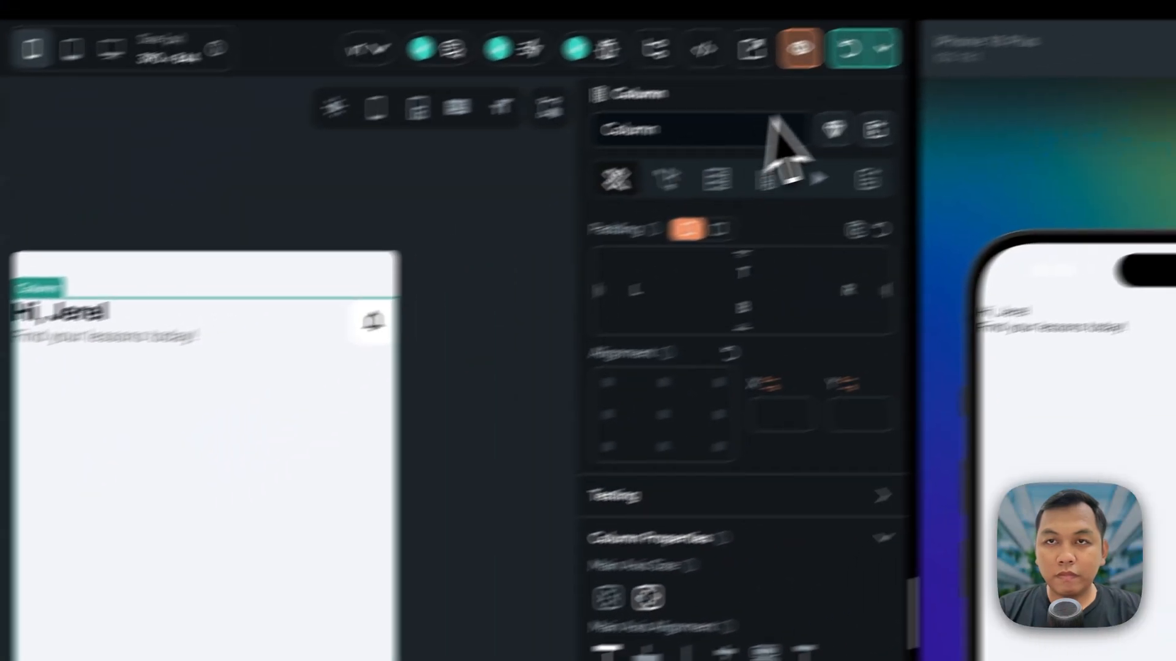
left_click(882, 47)
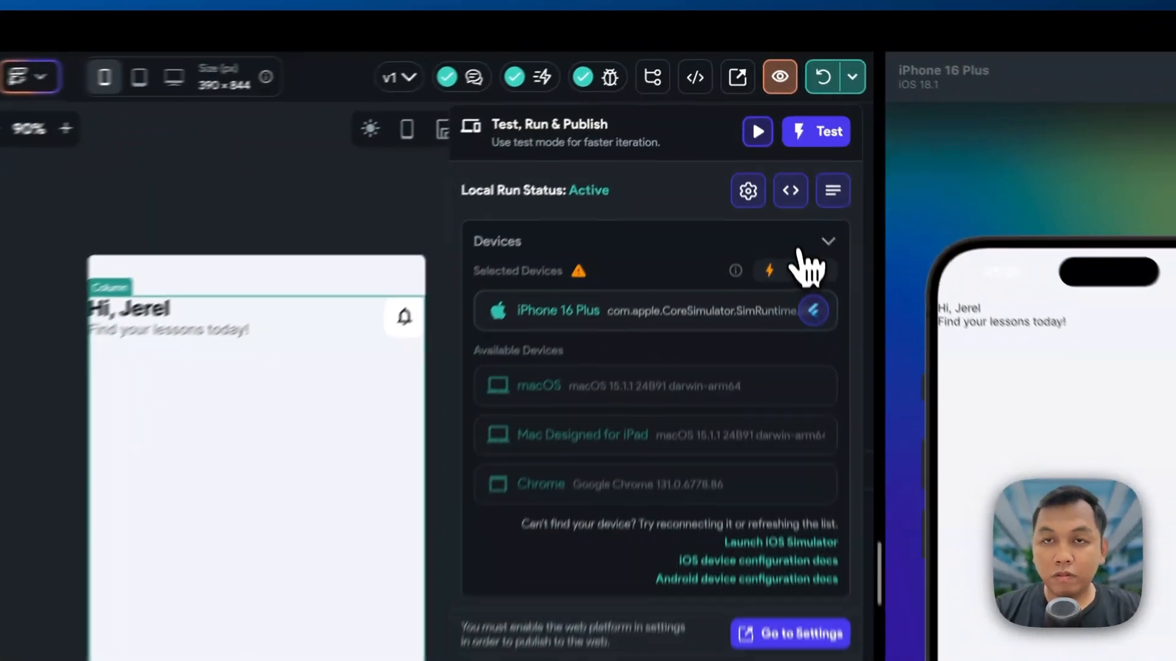
left_click(780, 147)
left_click(780, 146)
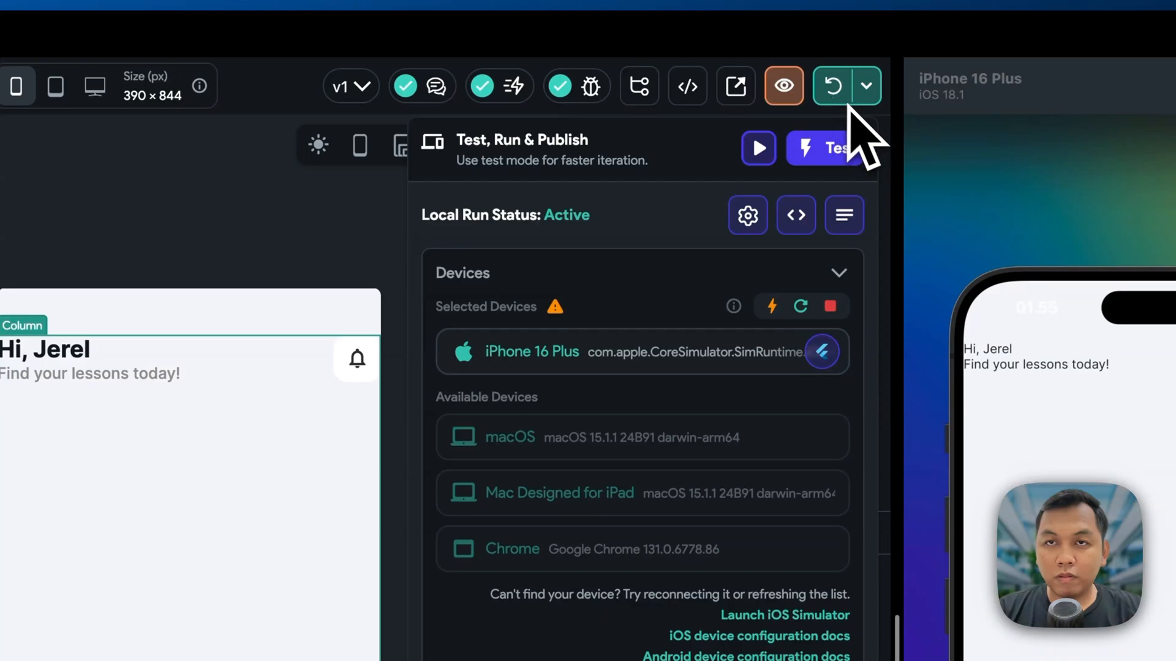
left_click(869, 99)
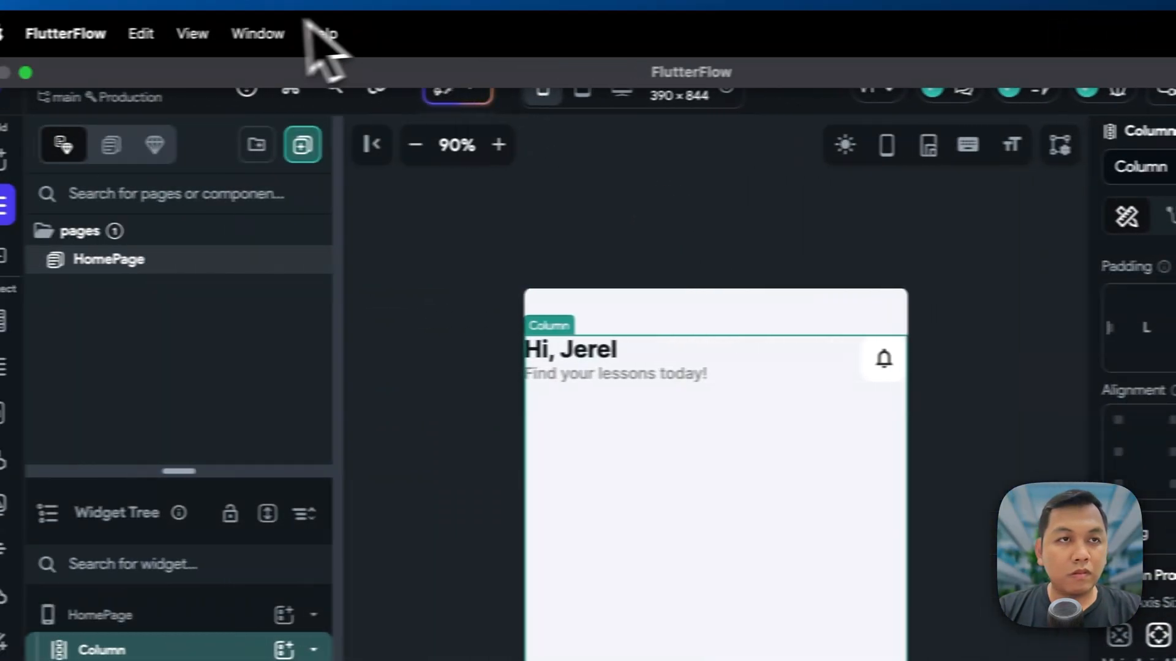
left_click(233, 33)
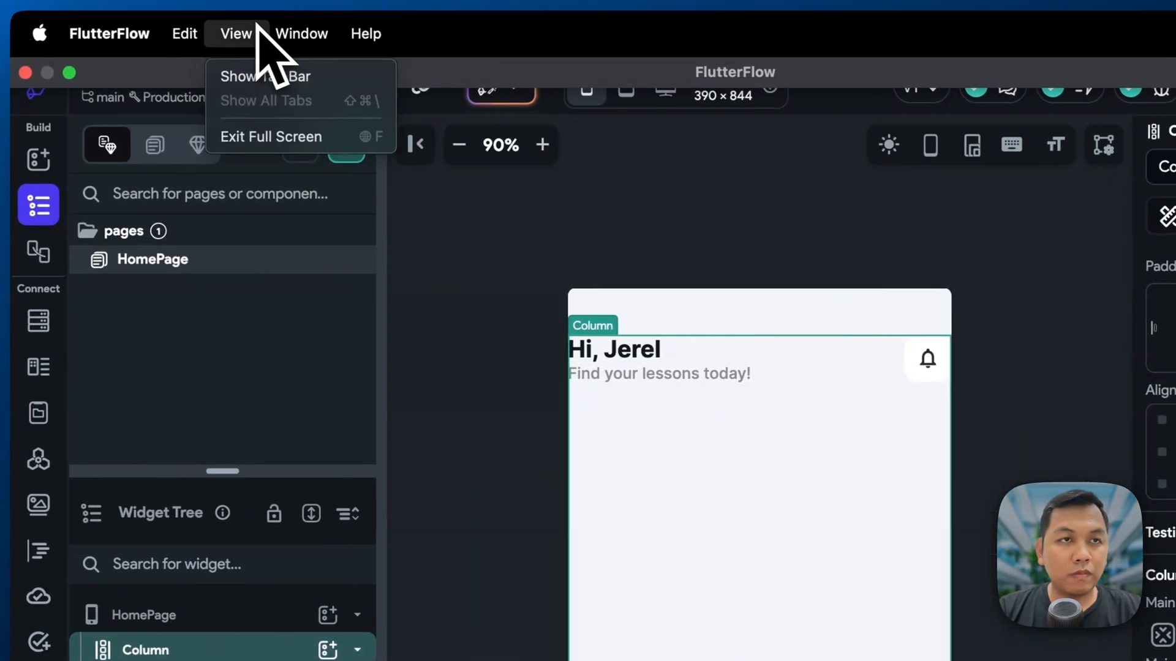
mouse_move(320, 15)
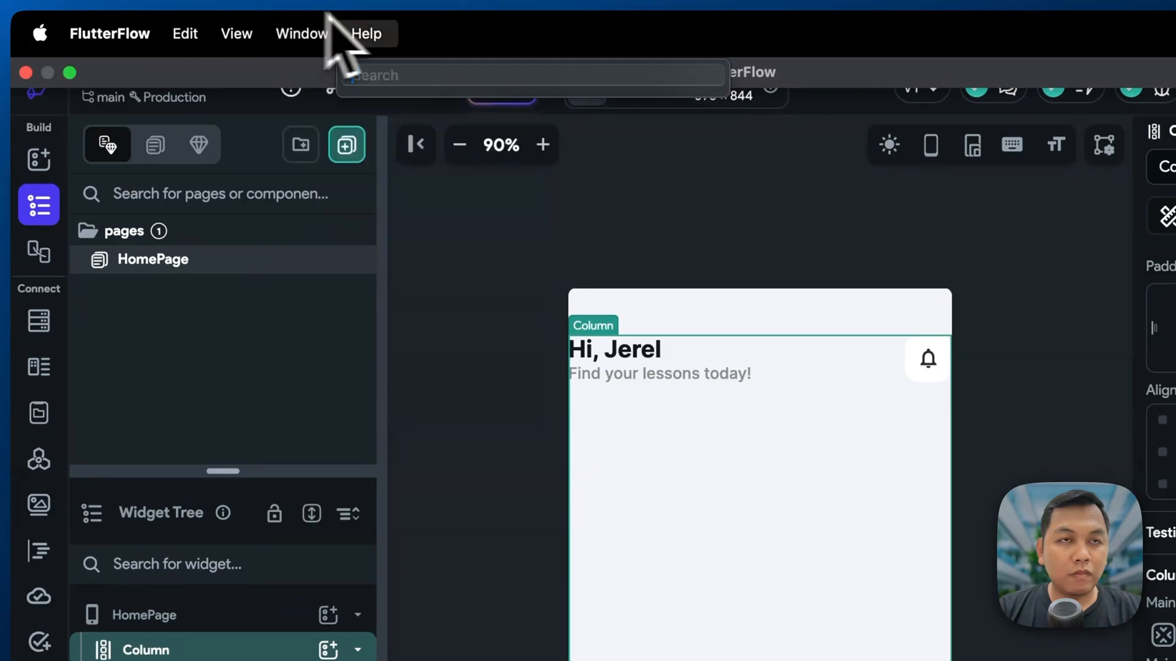
left_click(385, 13)
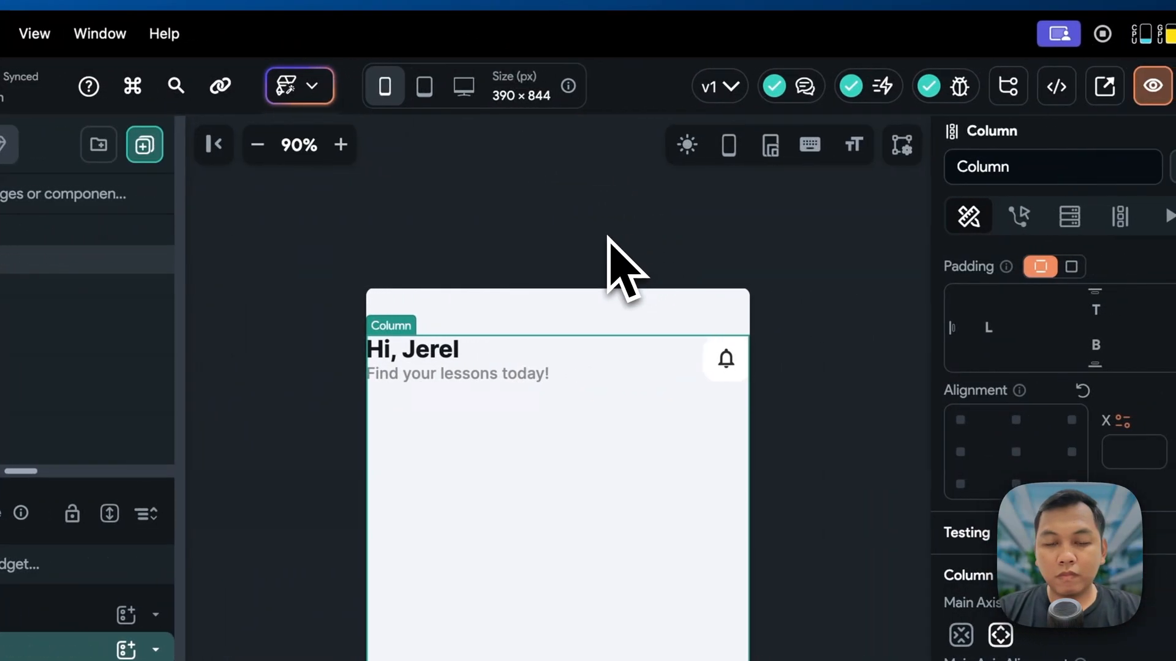
key("super+shift+l")
left_click(582, 244)
key("super+shift+i")
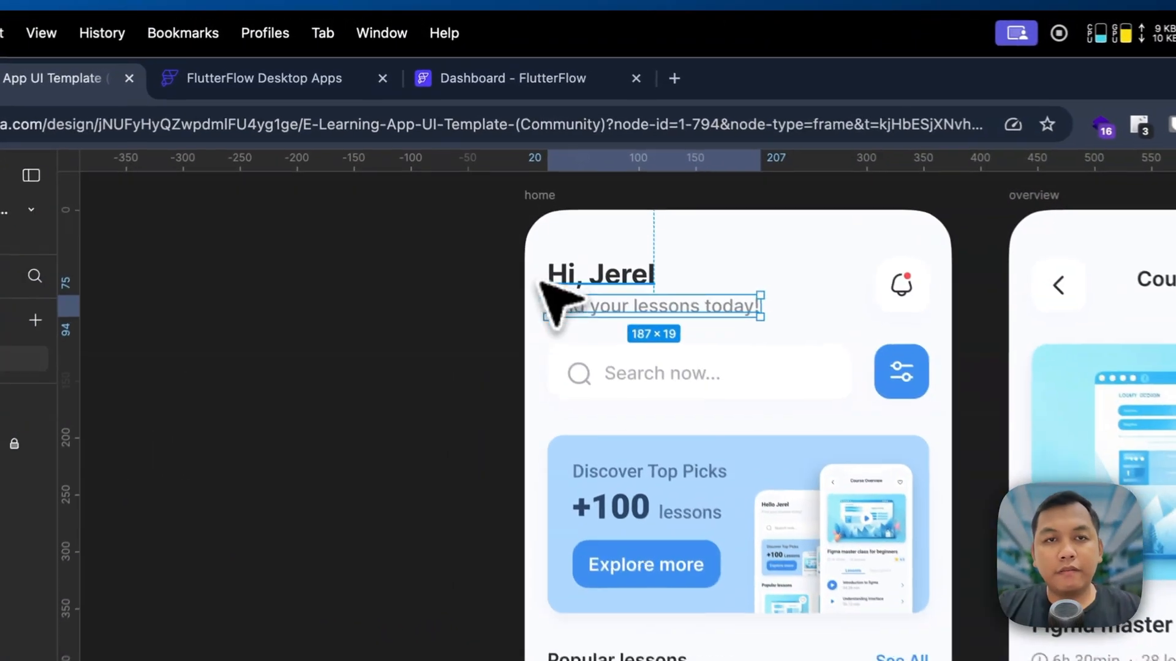
- Measure the greeting heading's margins in Figma, and set the FlutterFlow page Column's padding to 16 left, 16 right and 30 bottom
left_click(482, 148)
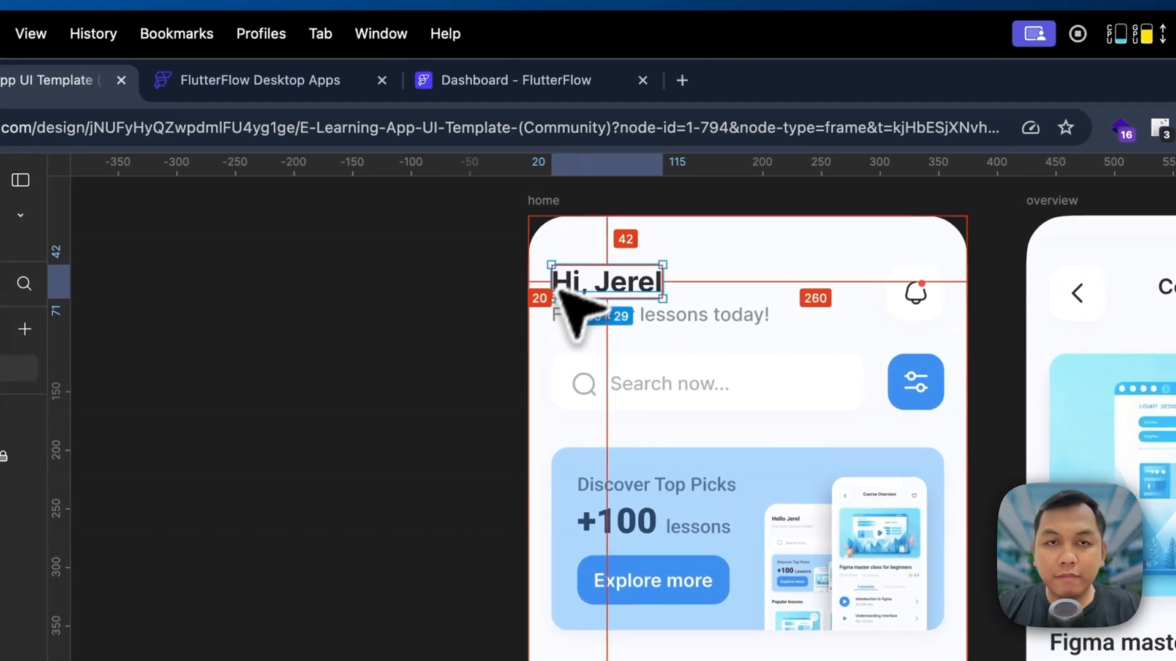
key("super+Tab")
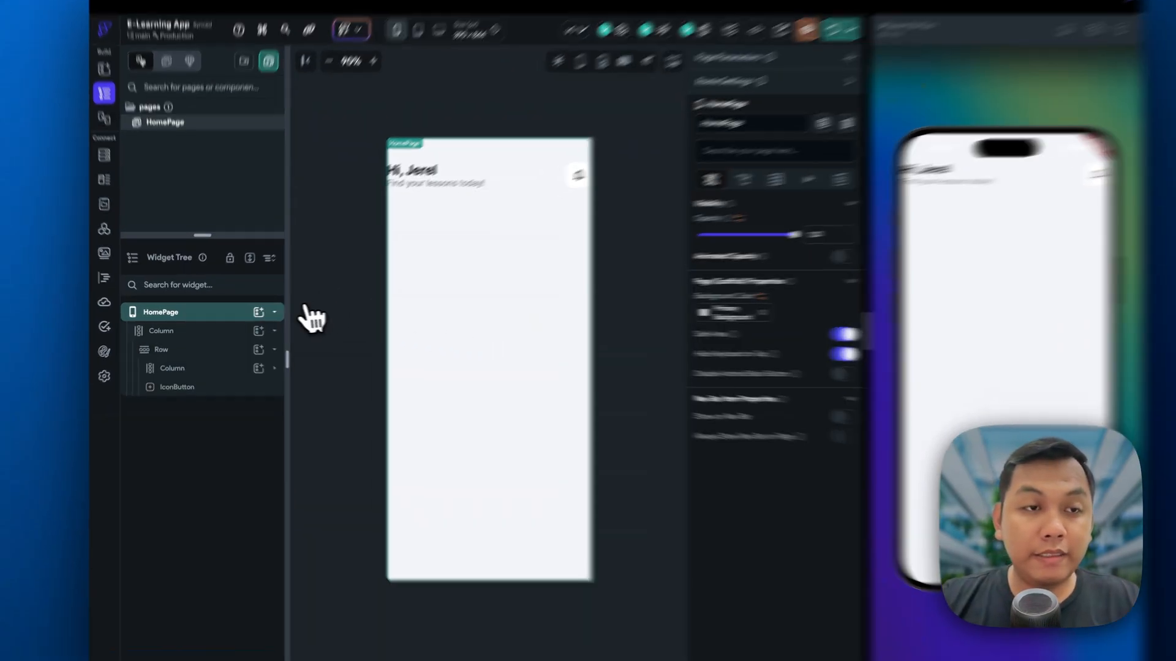
left_click(187, 331)
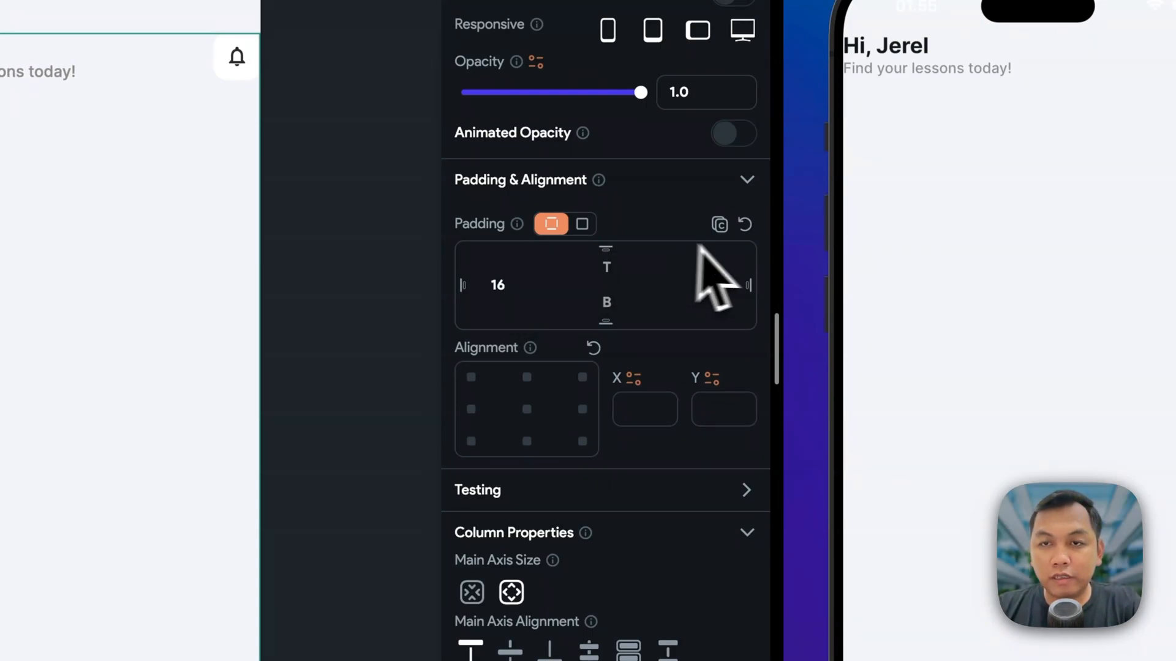
left_click(721, 285)
type("16")
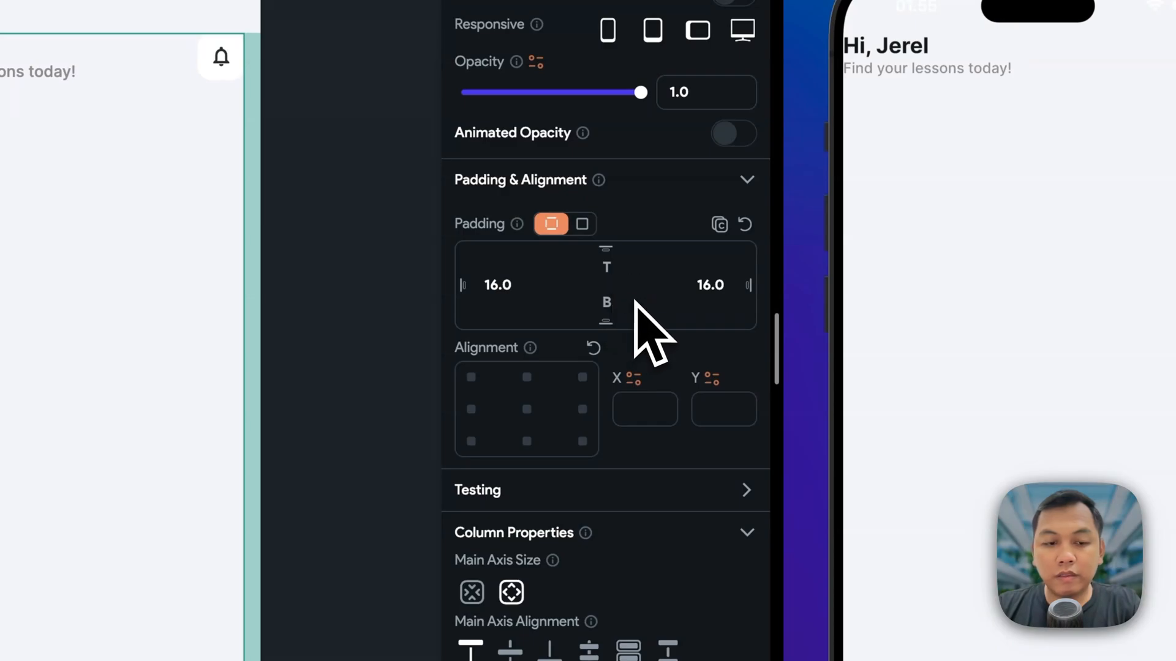
left_click(634, 301)
type("30")
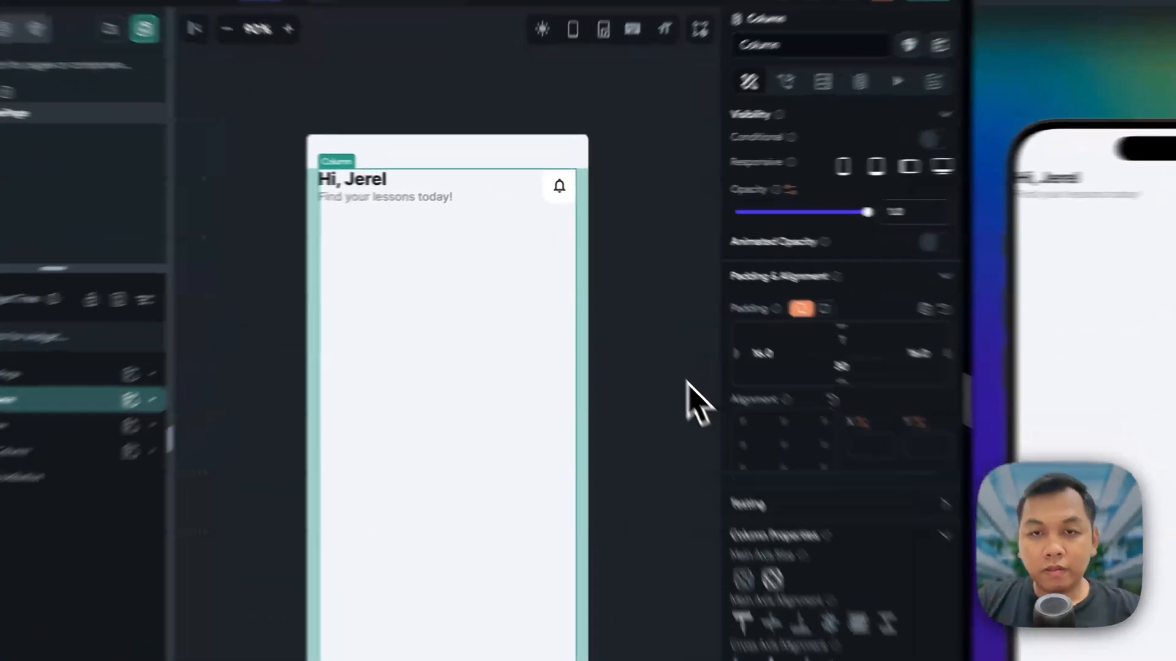
left_click(634, 324)
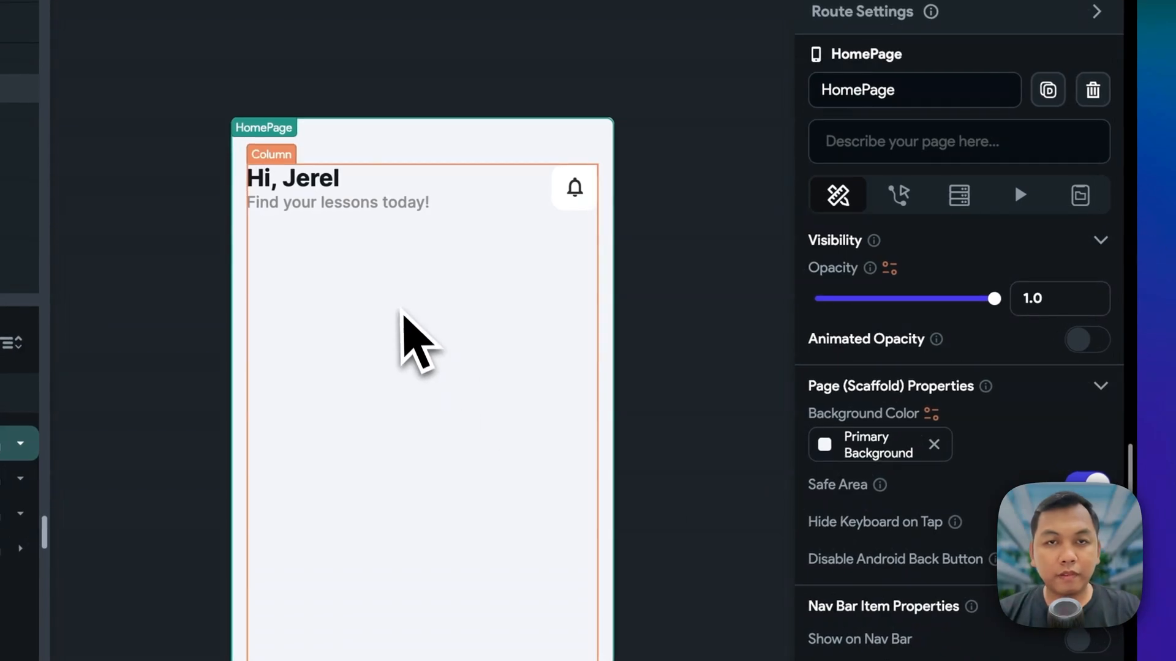
- Inspect the search field in Figma and add a second Row to the HomePage's main Column in FlutterFlow
key("super+Tab")
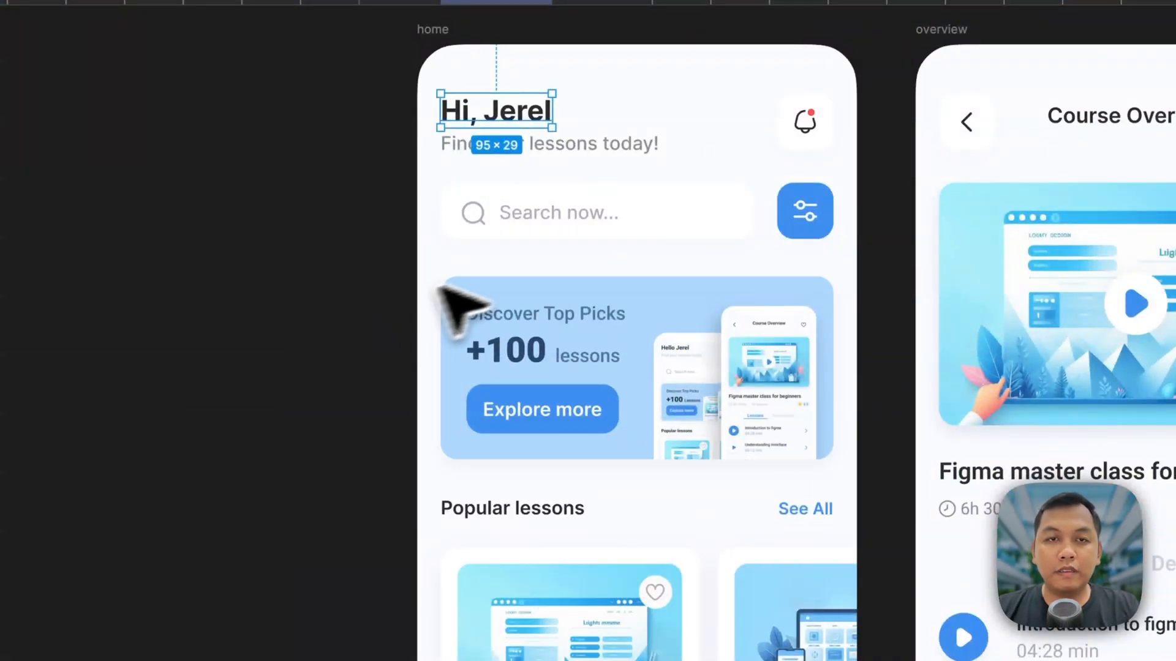
left_click(554, 211)
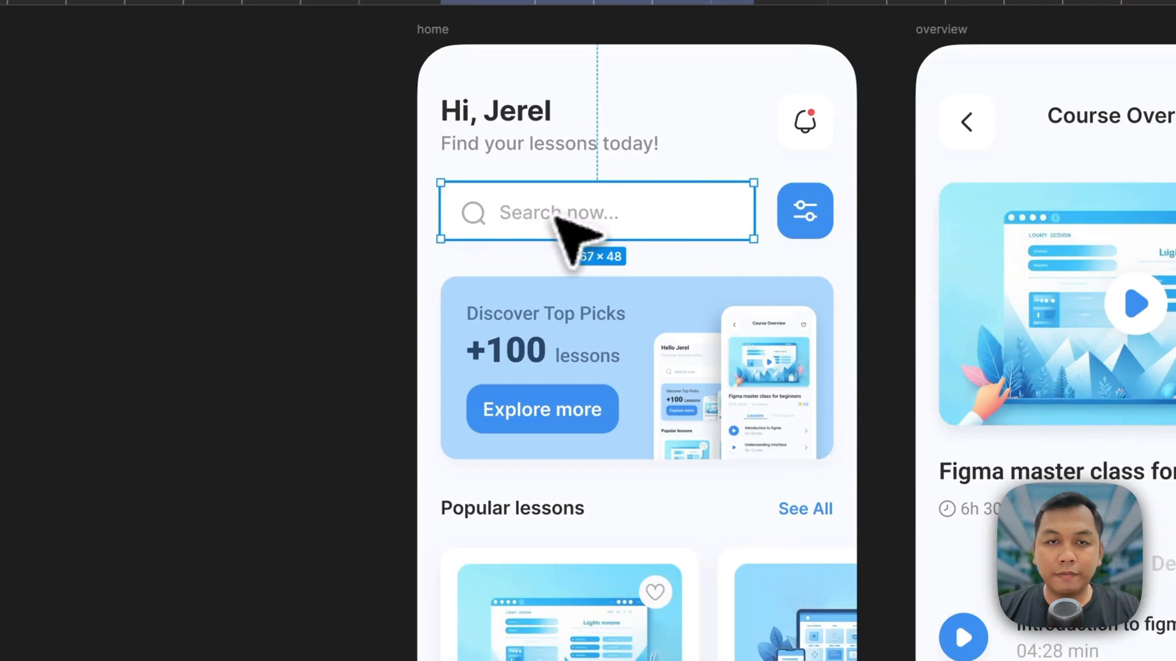
key("super+Tab")
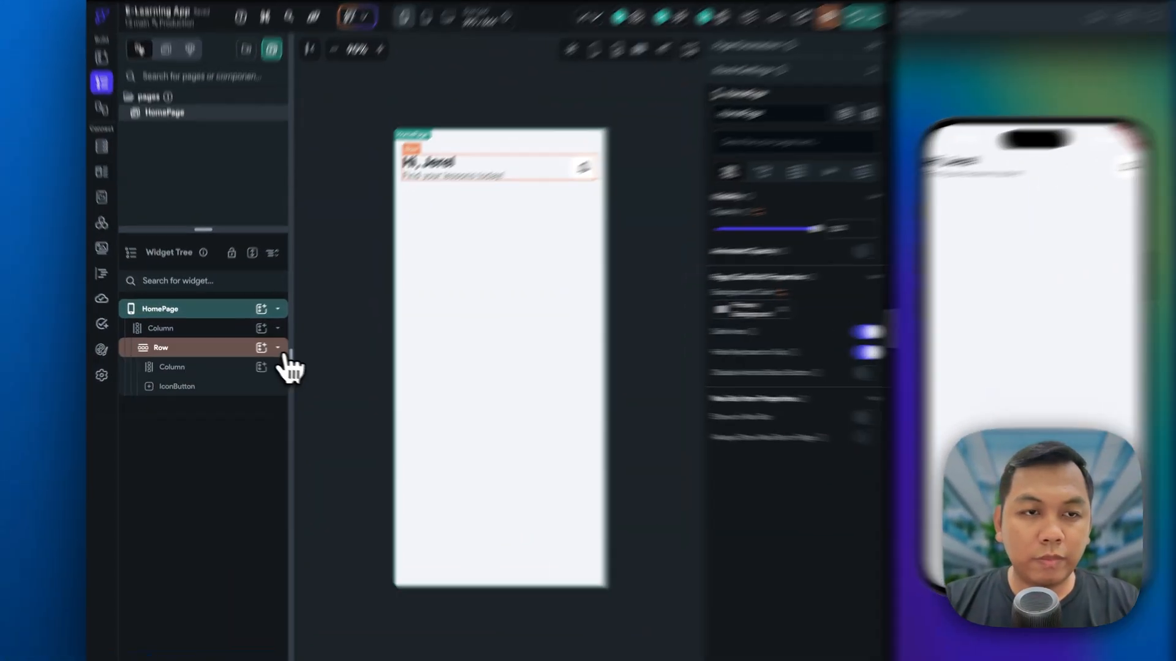
left_click(267, 348)
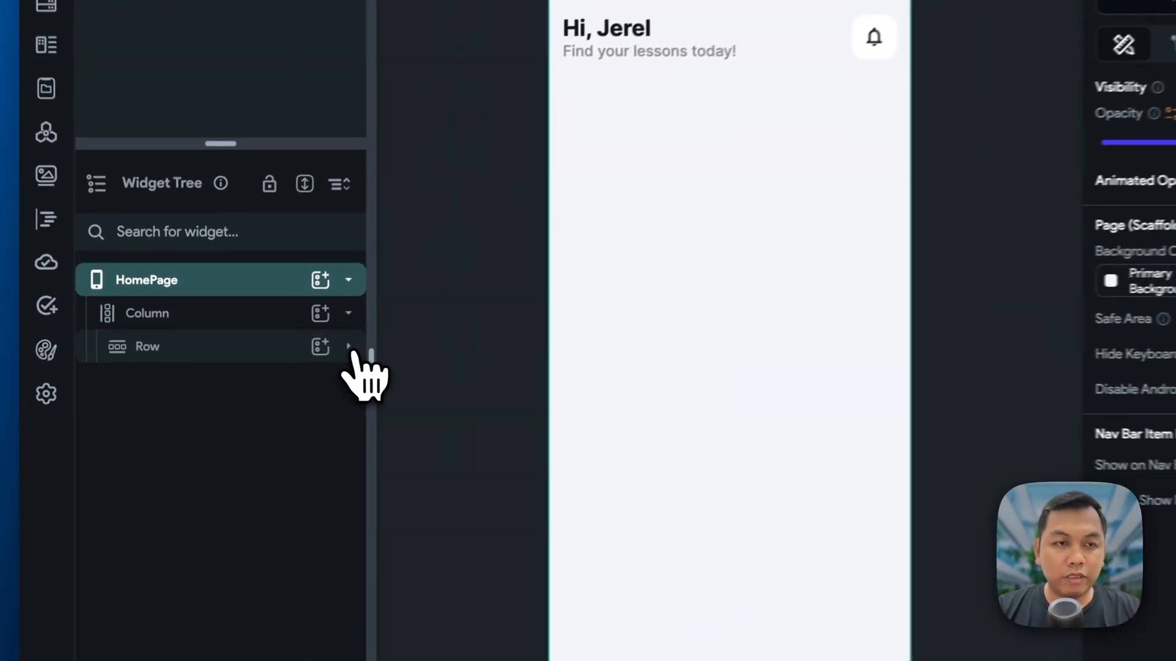
left_click(337, 313)
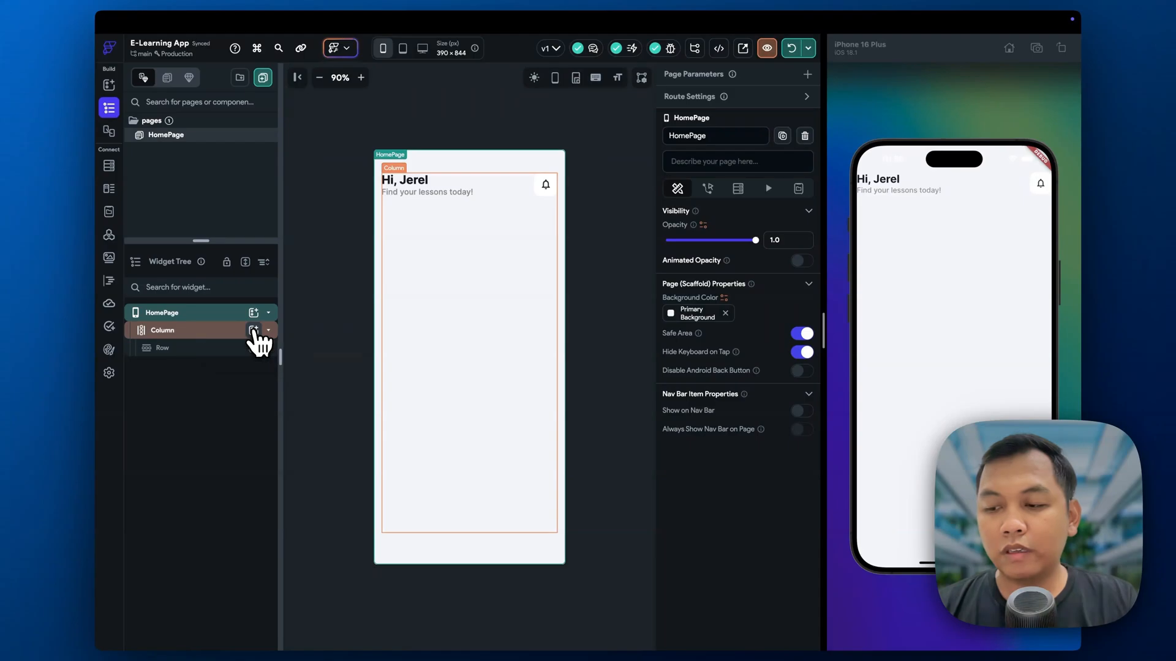
left_click(254, 331)
type("row")
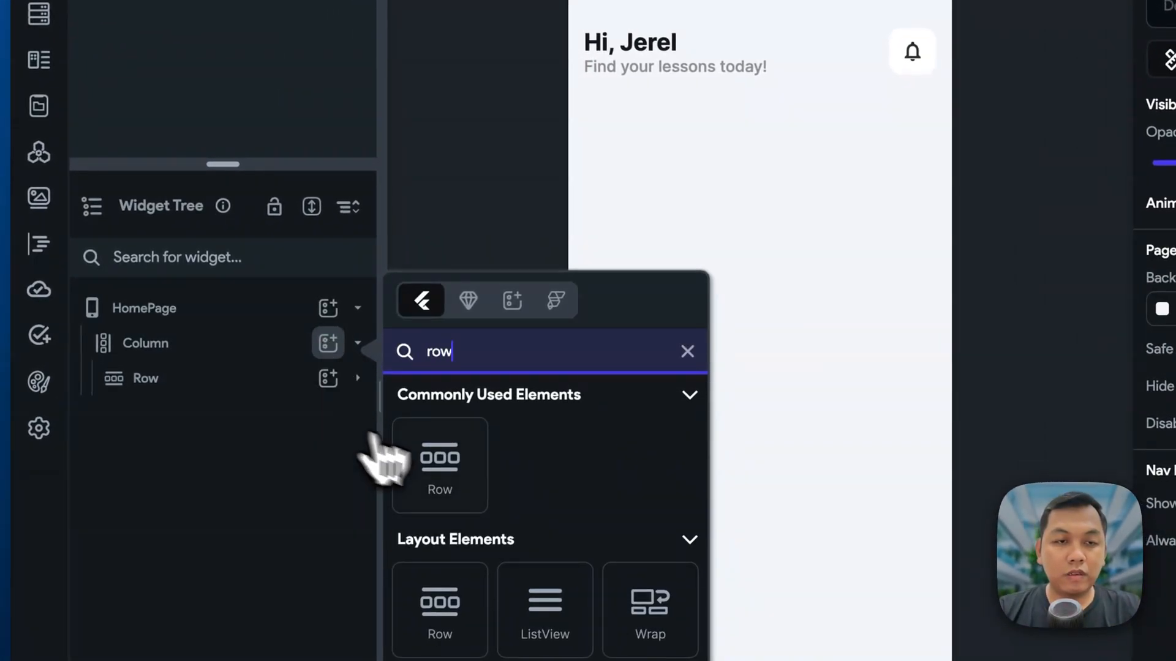
left_click(450, 462)
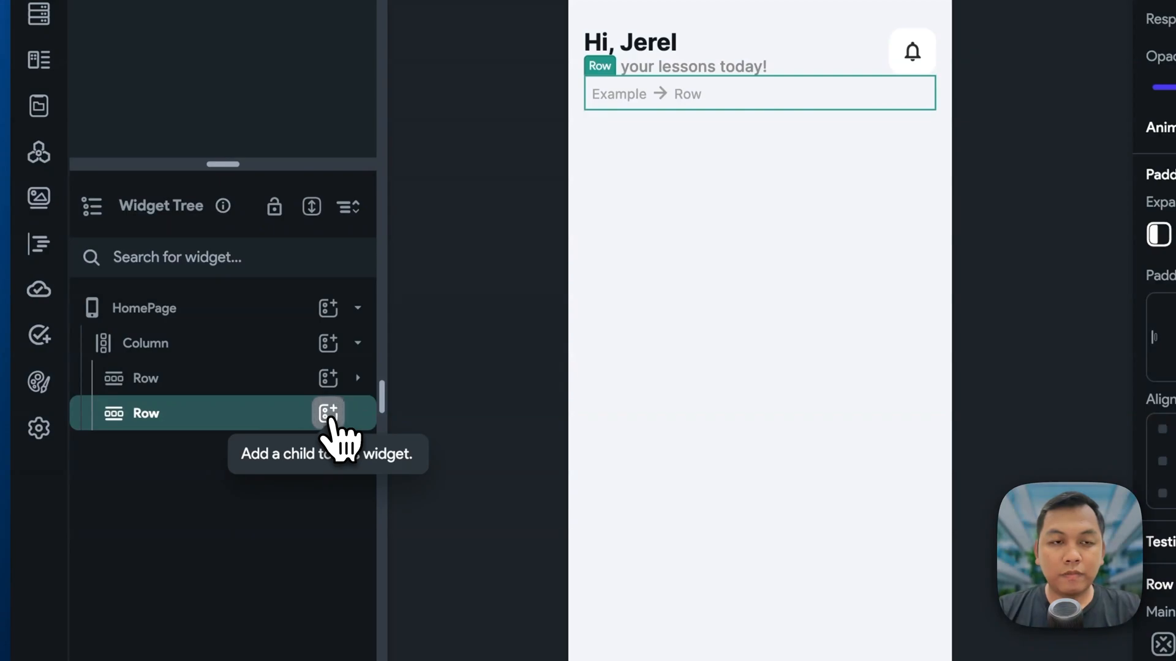
mouse_move(330, 419)
left_mouse_down()
mouse_move(328, 465)
mouse_move(337, 438)
left_mouse_up()
- Rename the Row that holds the greeting texts and the bell button to "Greetings"
left_click(219, 381)
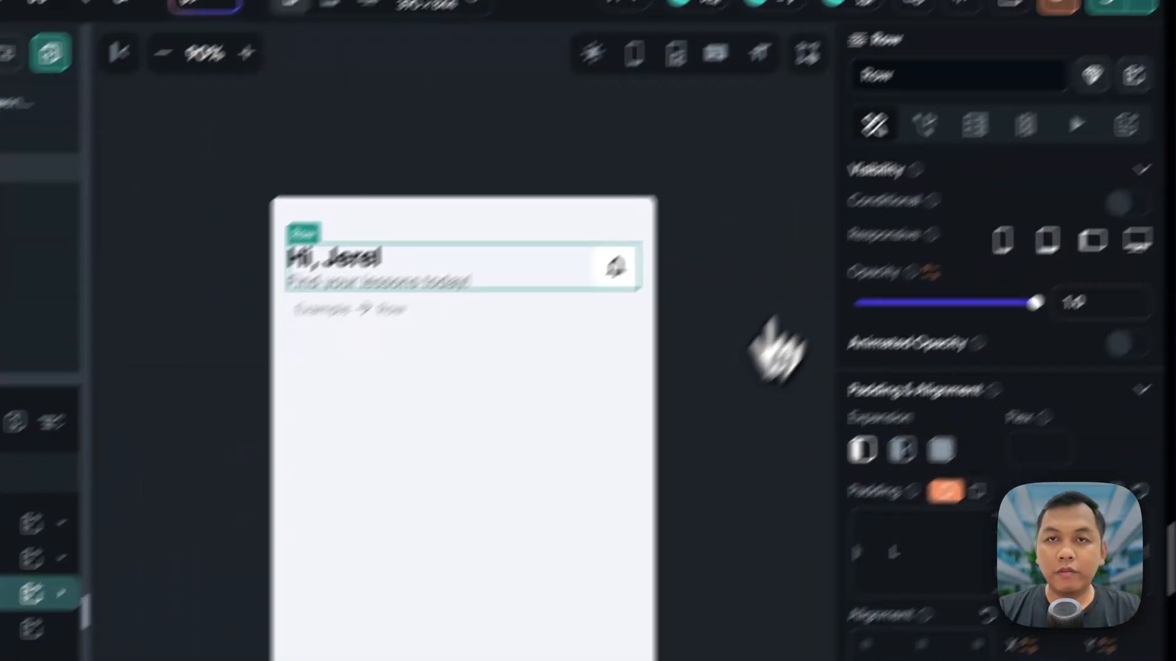
key("super+a")
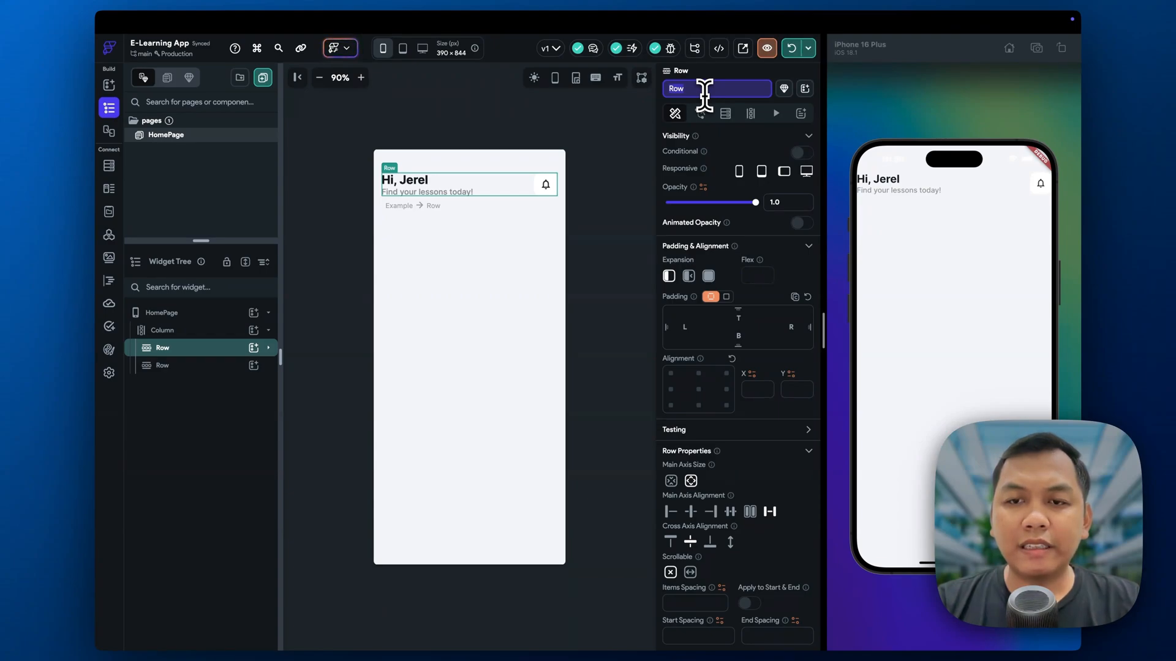
type("hHead")
key("BackSpace")
key("BackSpace")
key("BackSpace")
key("BackSpace")
type("Greetings")
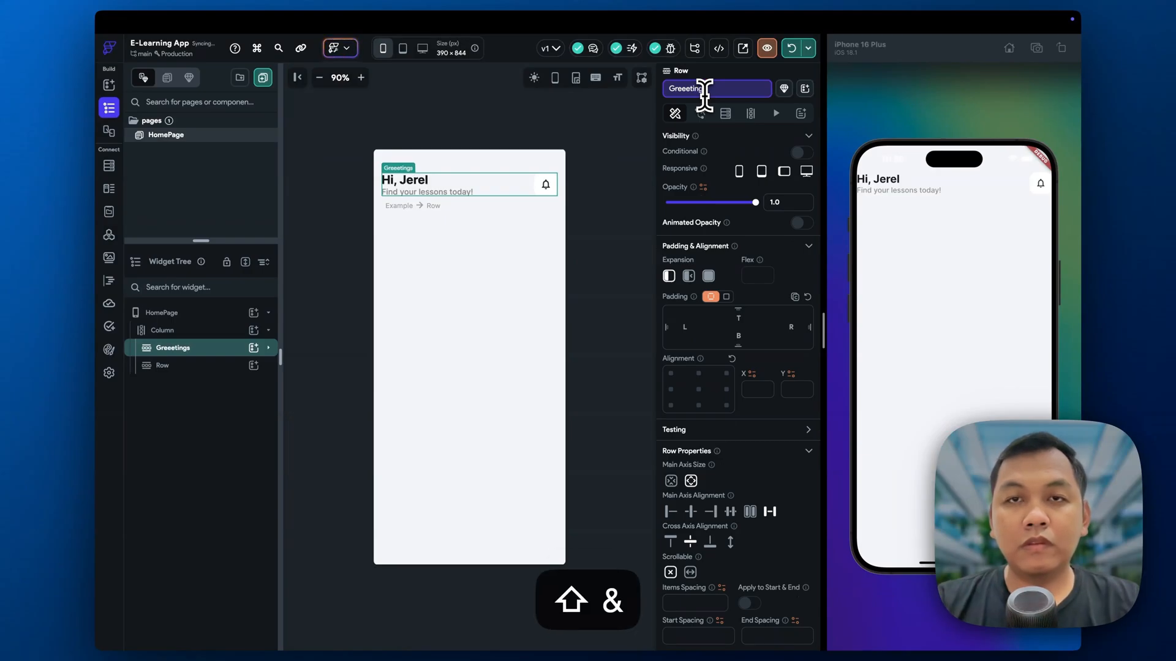
key("shift+space")
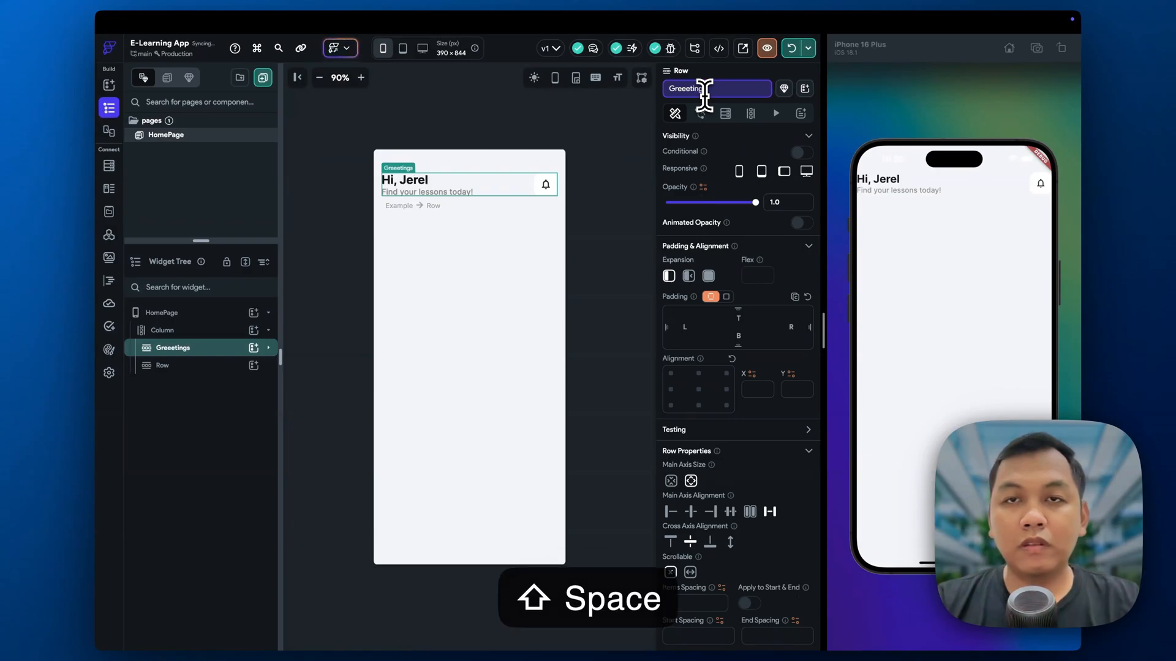
key("shift+7")
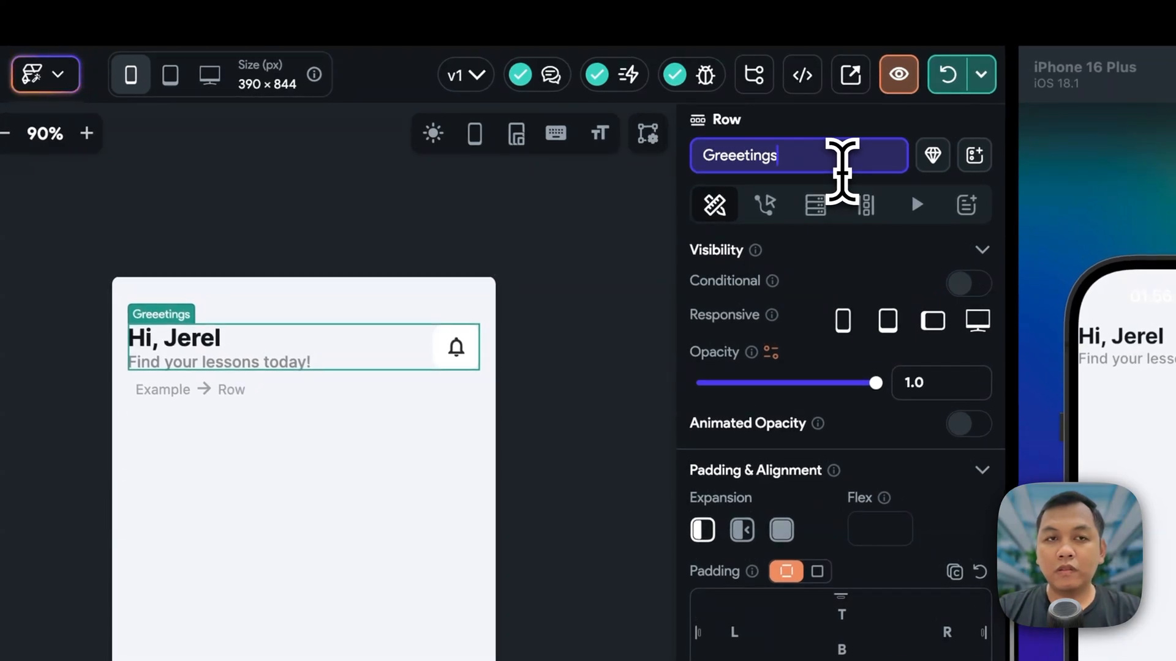
left_click(475, 428)
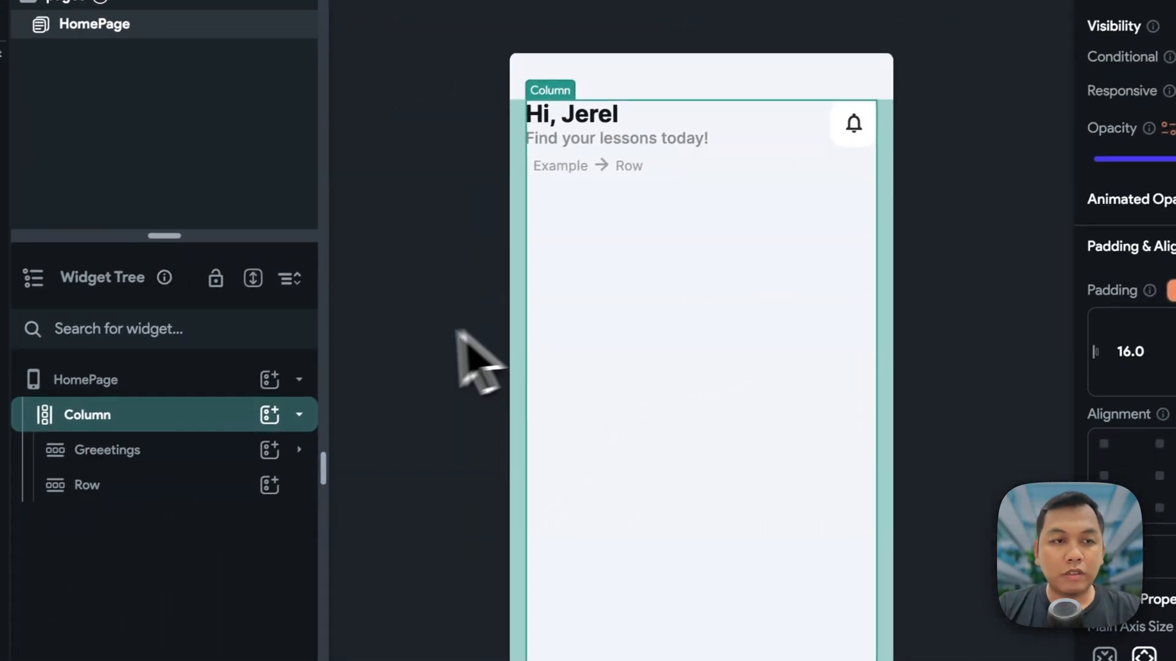
left_click(162, 451)
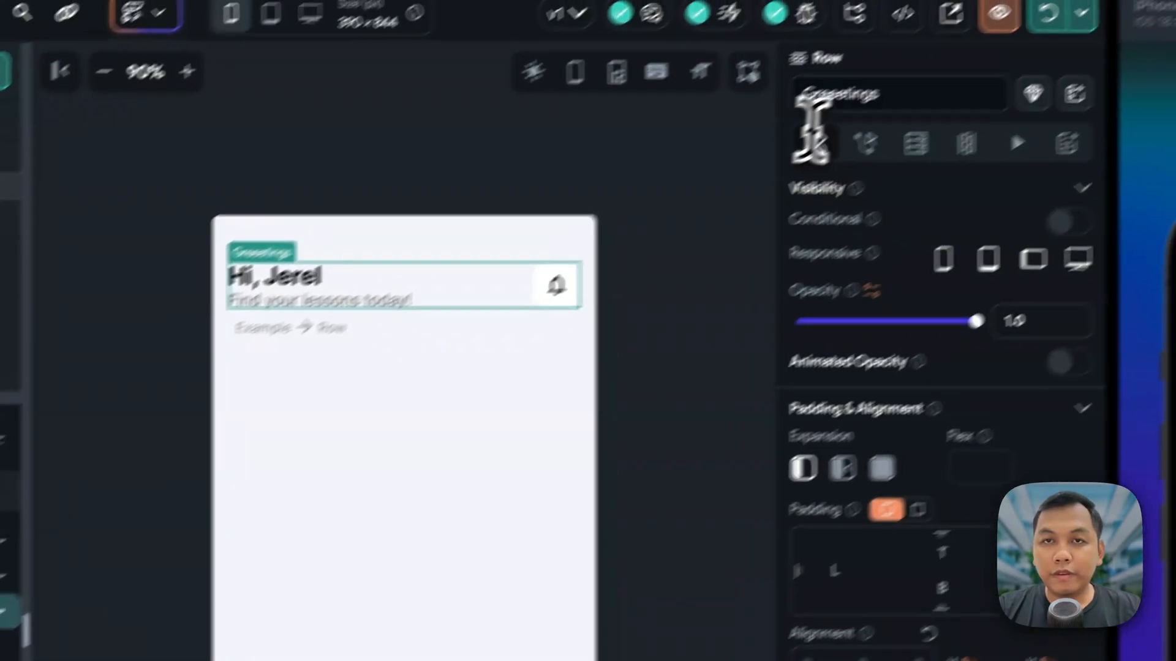
left_click(774, 145)
key("BackSpace")
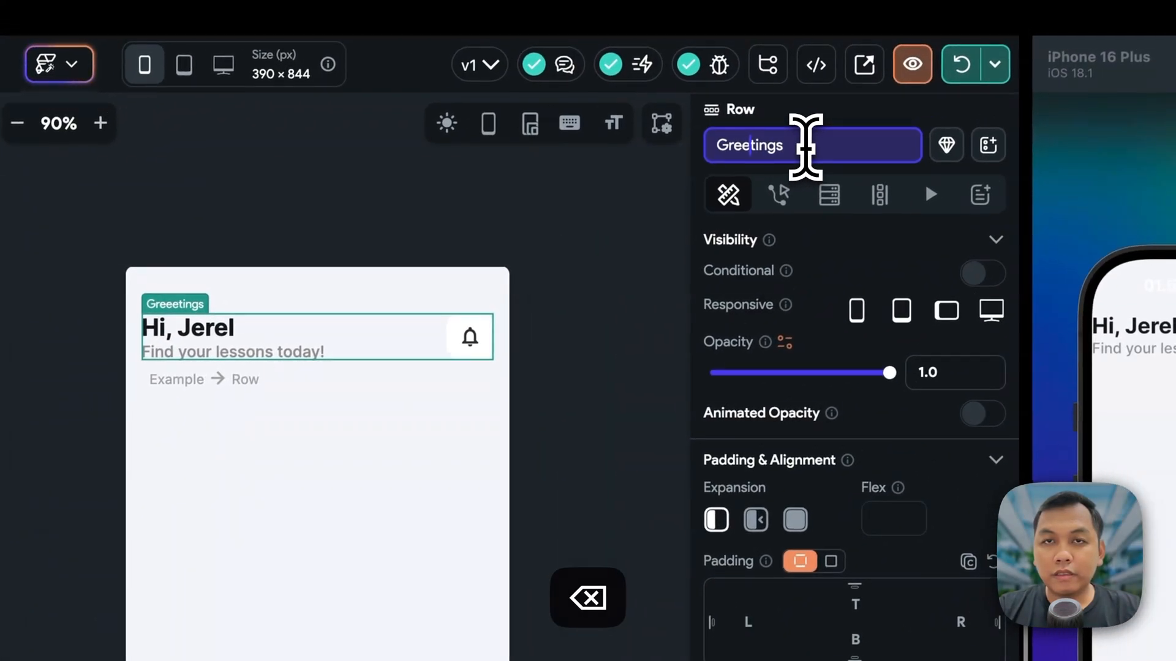
left_click(465, 429)
- Rename the new empty Row below the greeting to "SearchField"
left_click(233, 493)
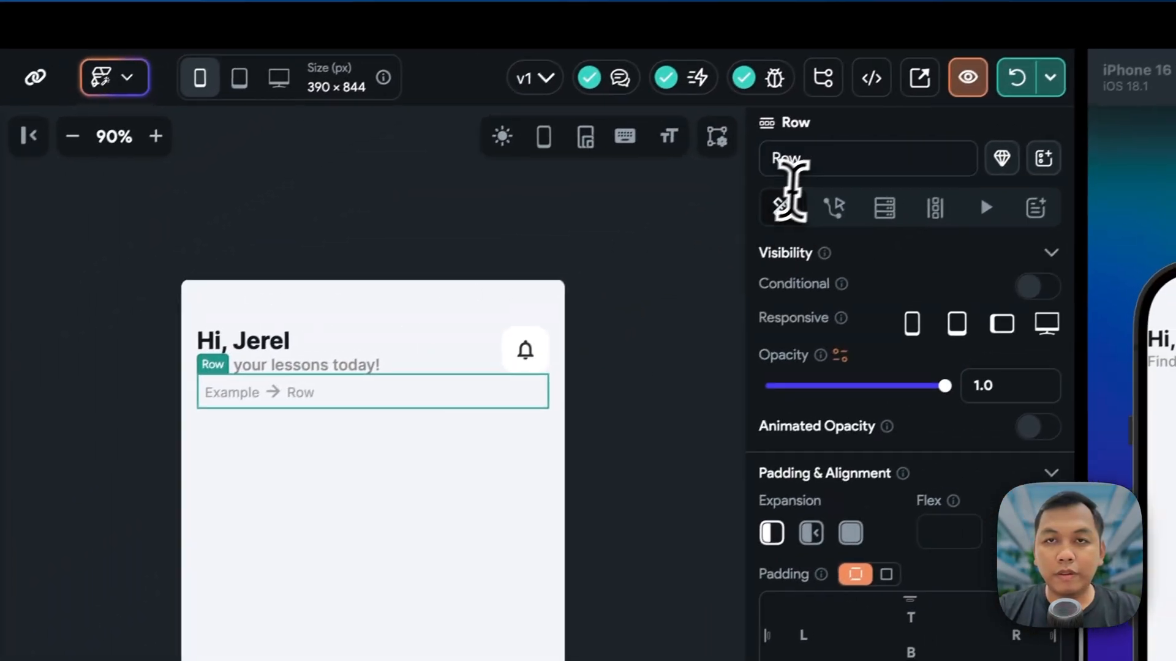
left_click(812, 169)
type("Search")
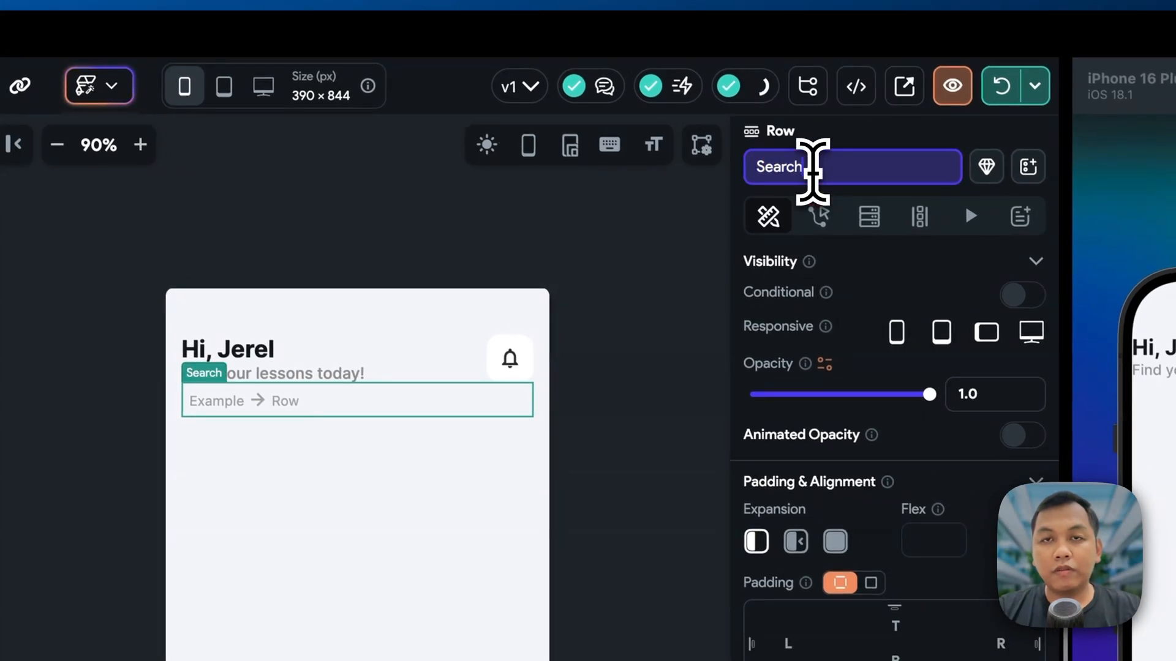
type("Field")
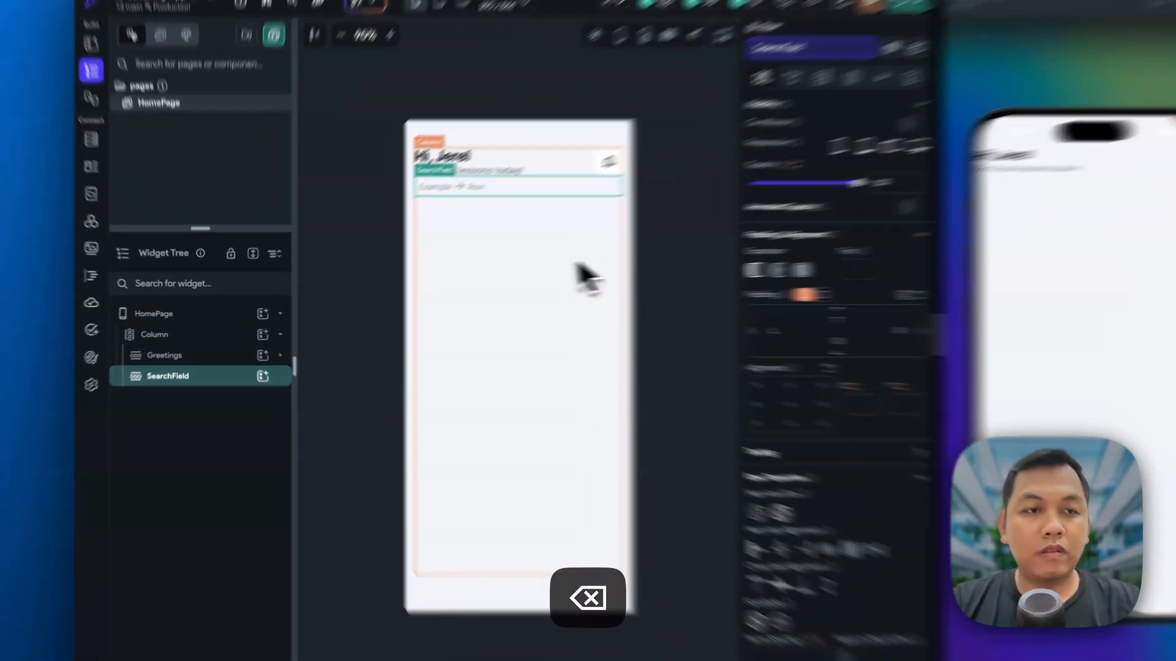
left_click(481, 272)
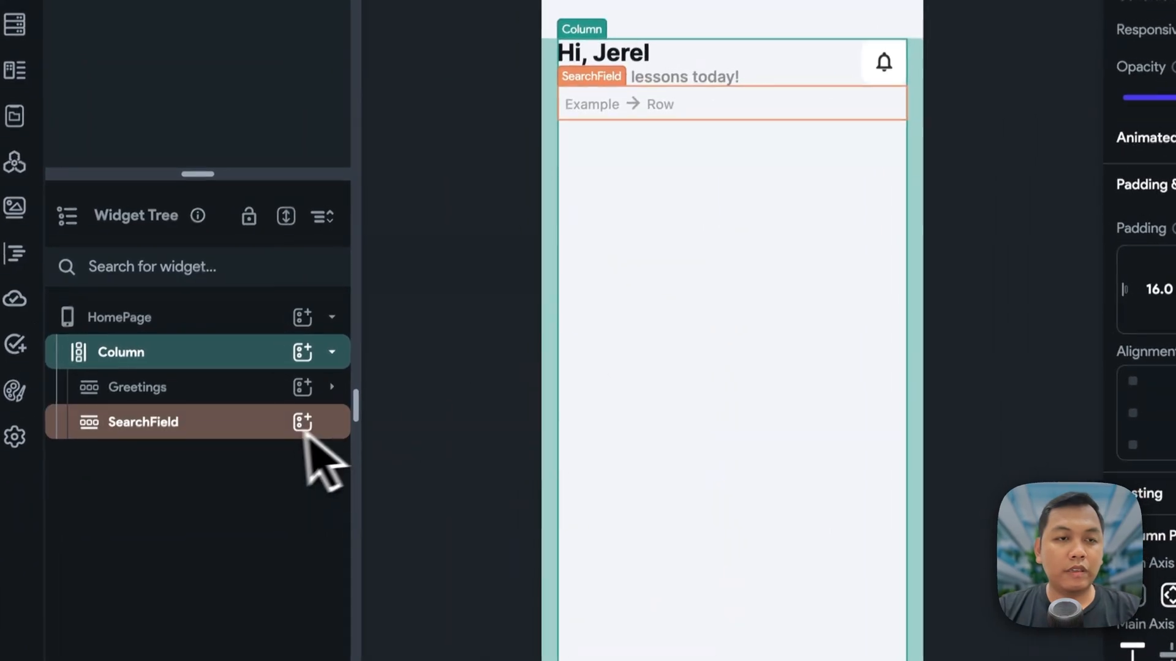
- Add a TextField widget inside the SearchField Row
left_click(253, 417)
left_click(298, 418)
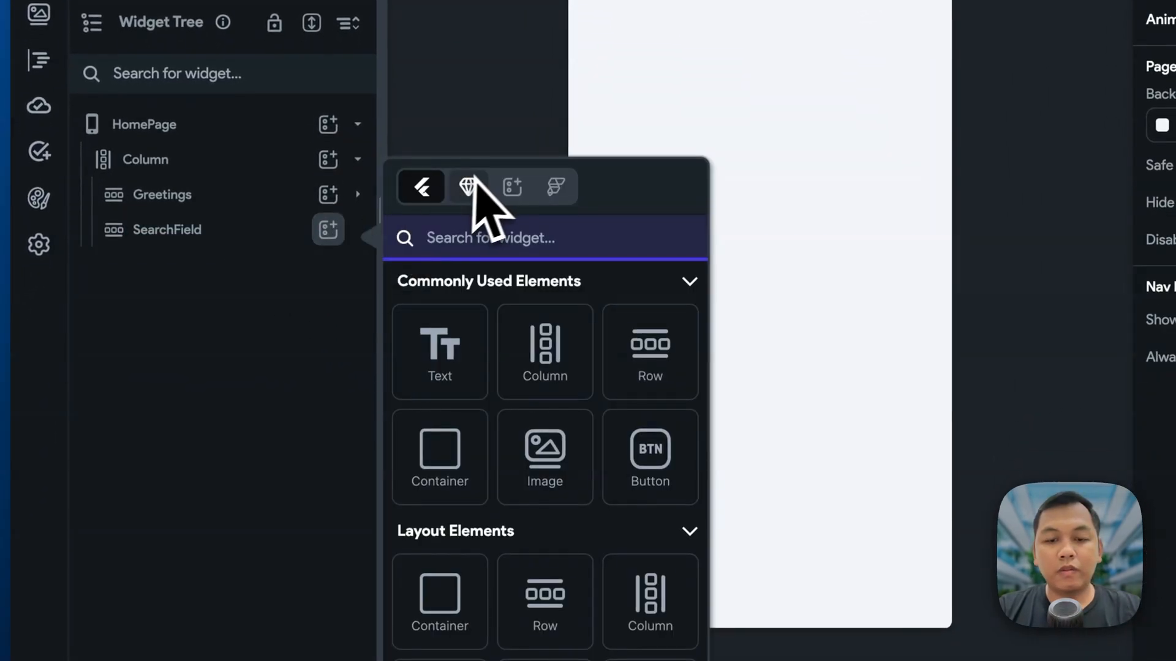
type("text")
scroll(497, 352, "down", 2)
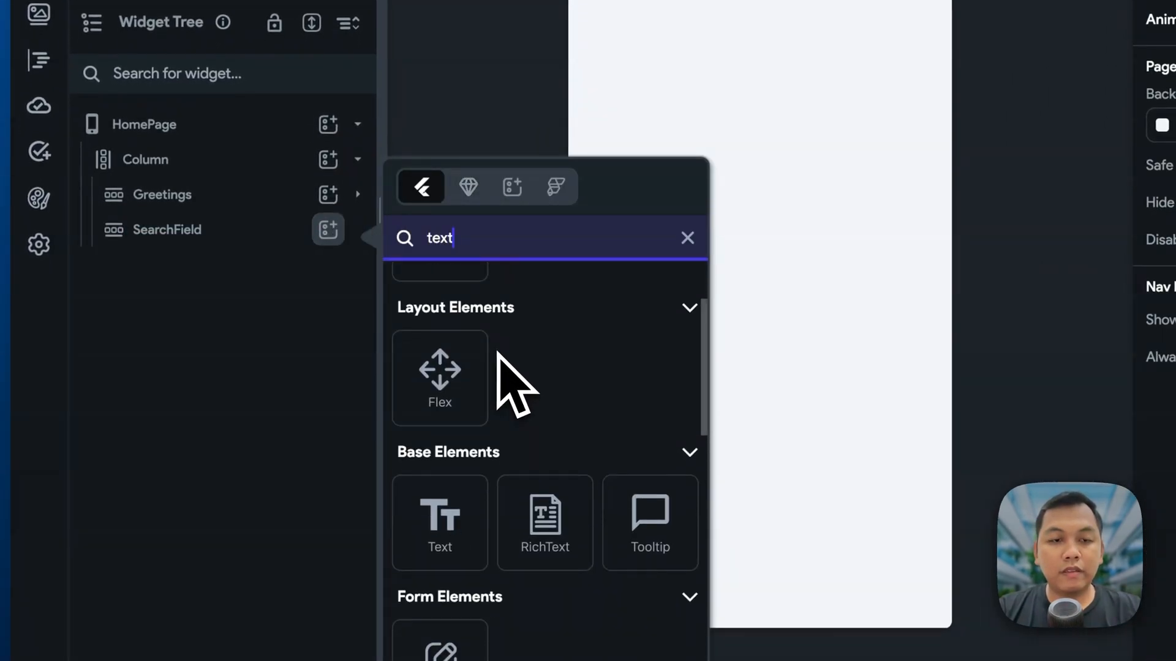
scroll(497, 520, "down", 2)
scroll(478, 379, "up", 4)
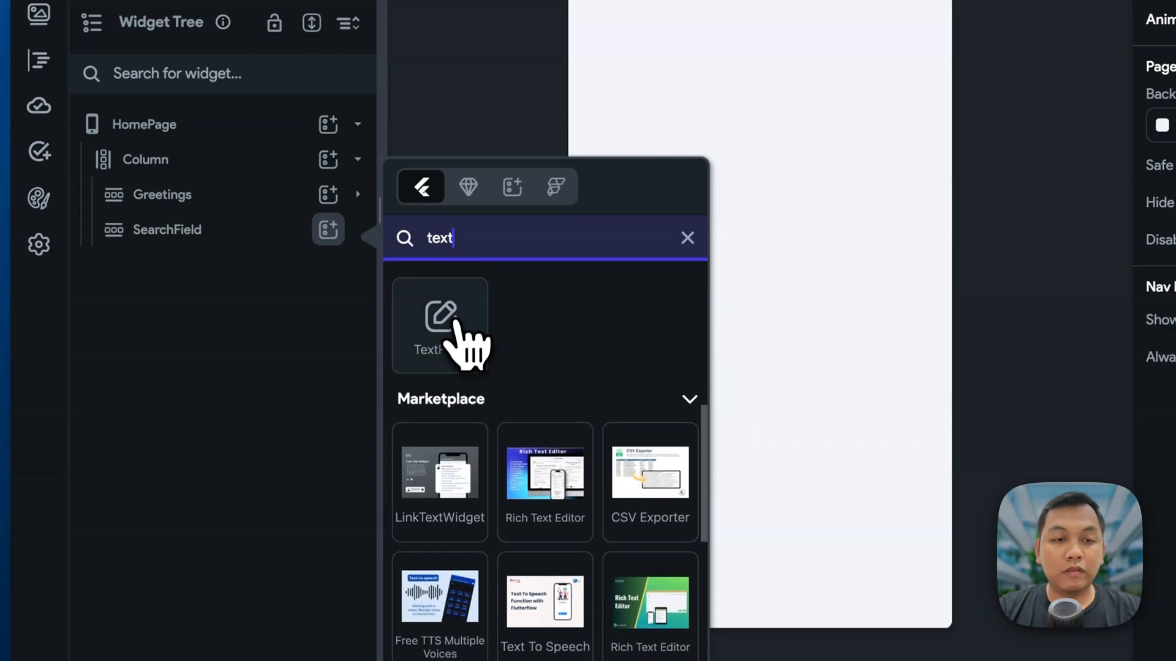
left_click(459, 328)
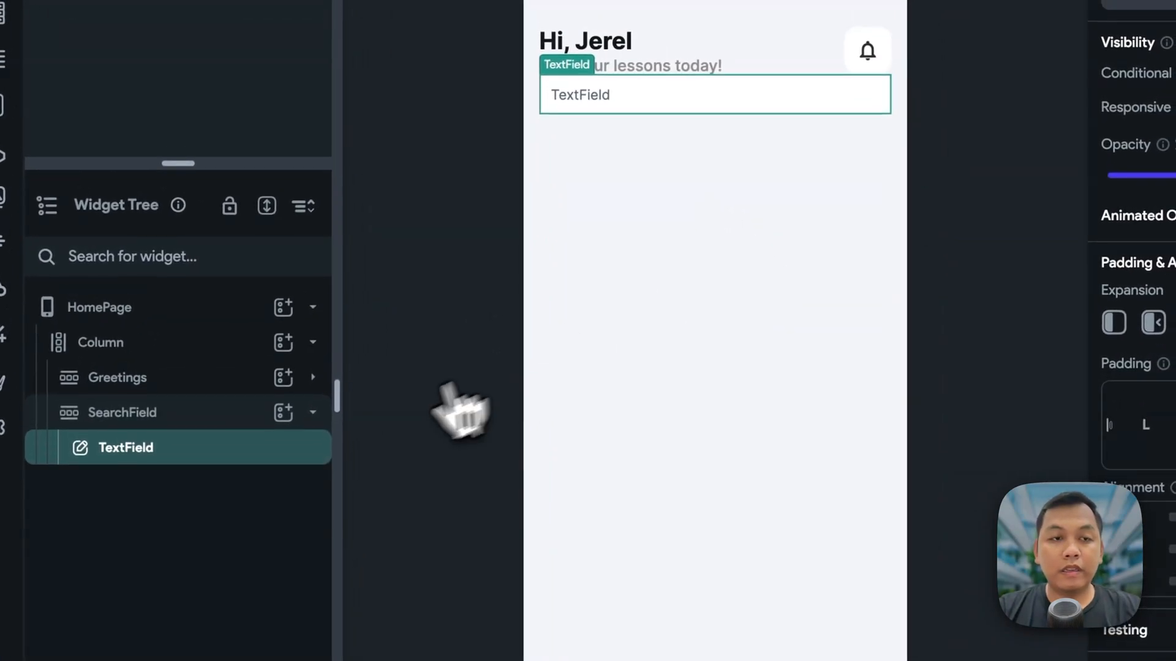
- Check the filter button beside the search field in Figma, and add an IconButton after the TextField in FlutterFlow's SearchField Row
left_click(328, 229)
key("super+Tab")
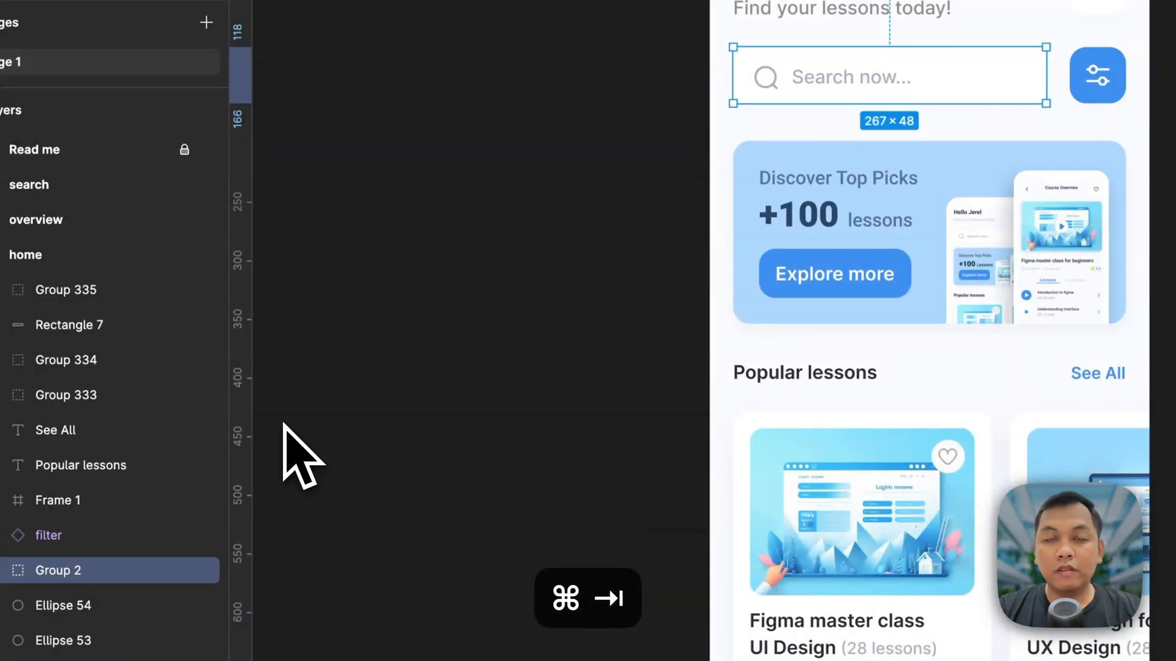
key("super+Tab")
type("icon")
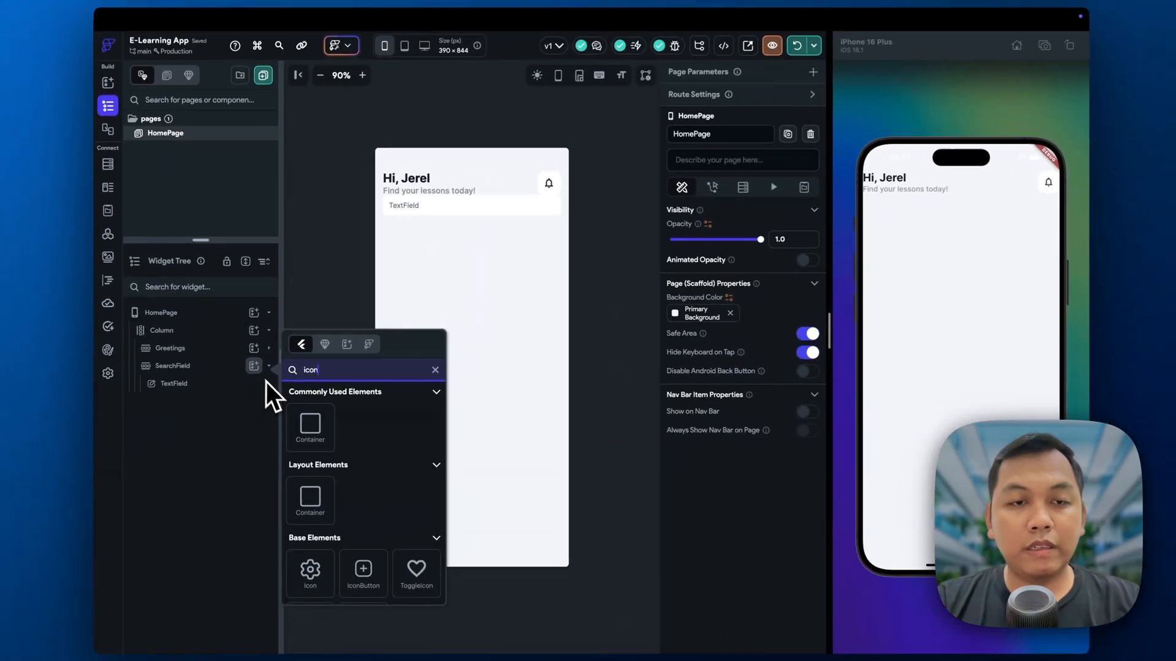
type("but")
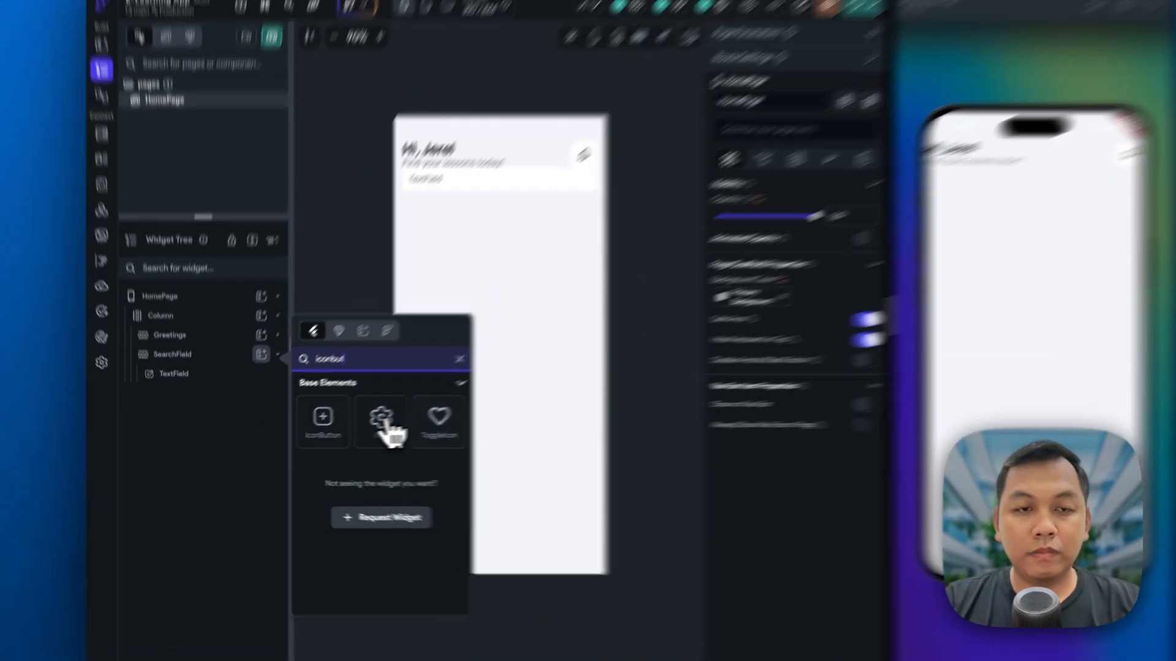
left_click(309, 424)
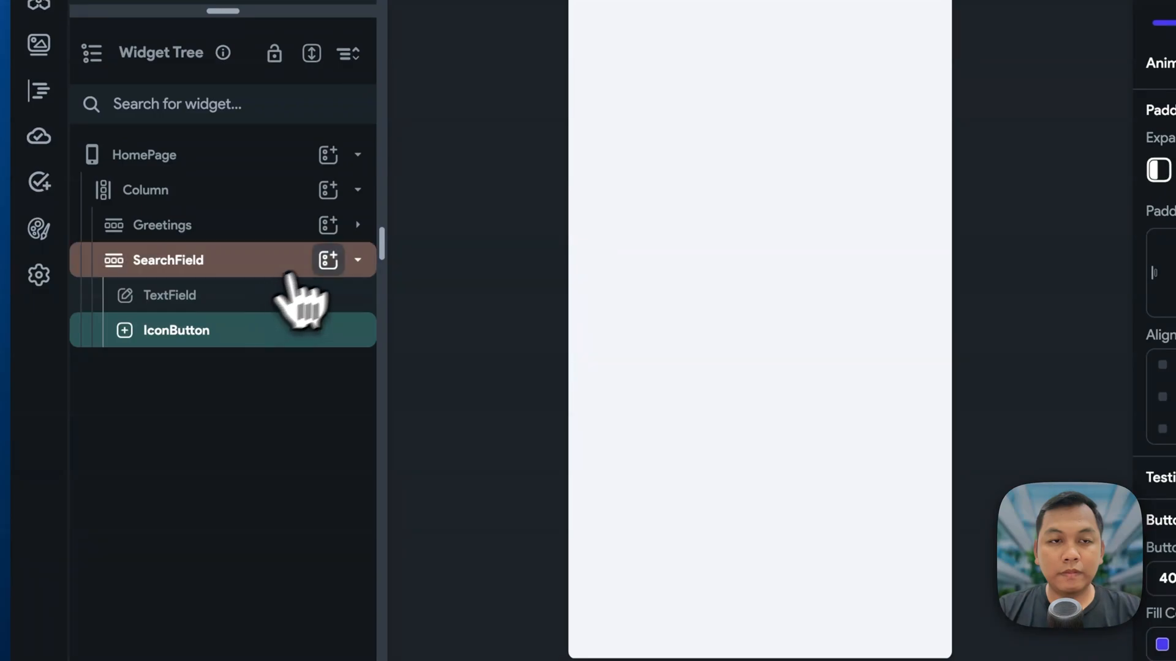
left_click(359, 260)
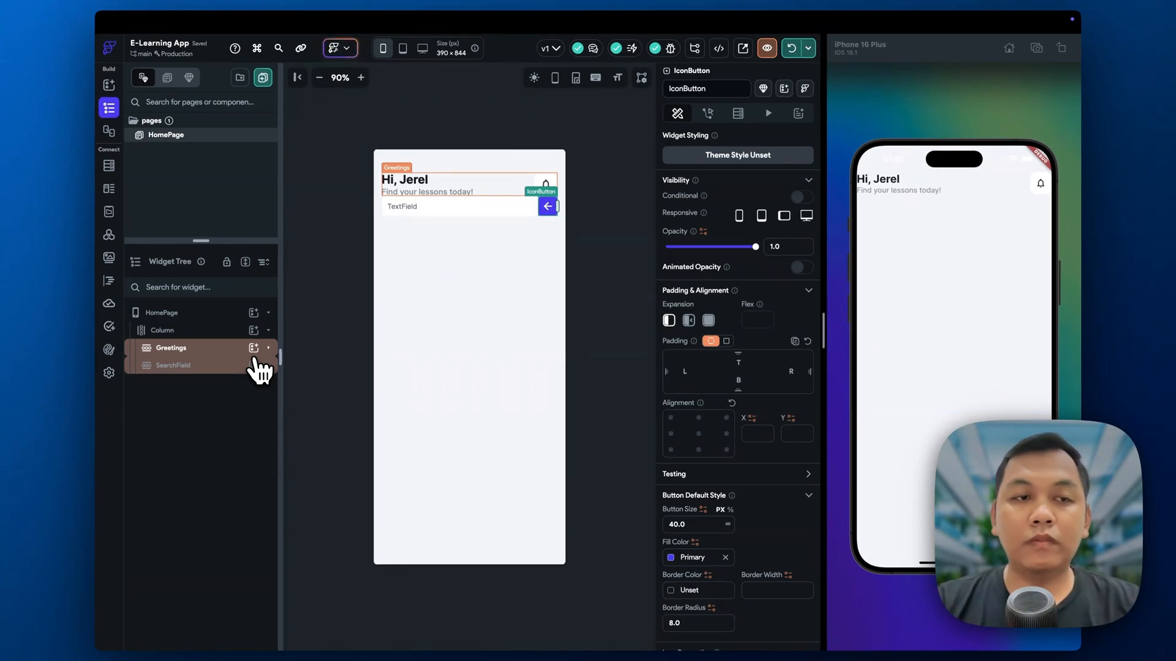
left_click(260, 365)
left_click(269, 365)
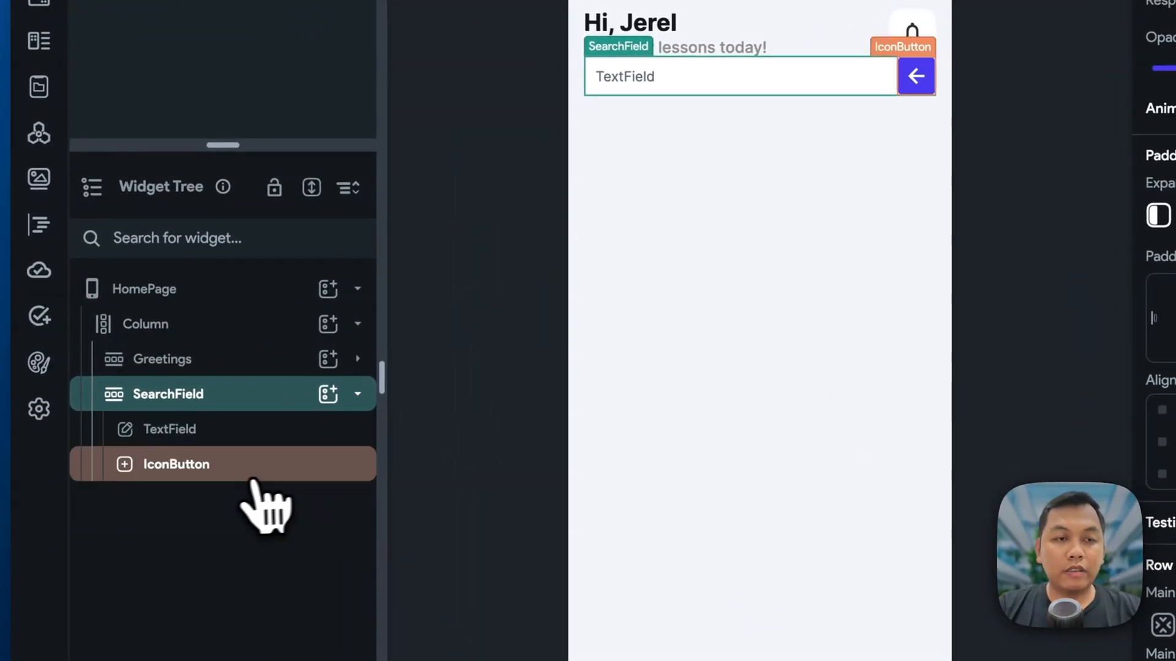
- Check the search field's design in Figma, and give the FlutterFlow TextField a Material search icon as its leading icon
left_click(236, 432)
key("super+Tab")
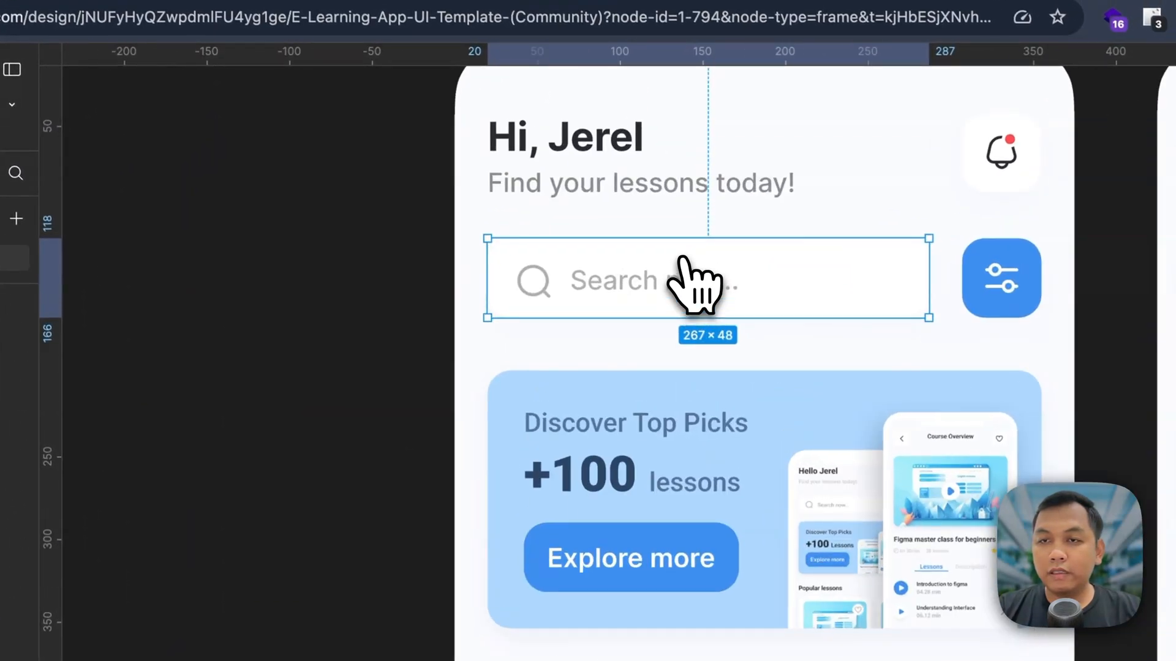
scroll(681, 257, "up", 2)
left_click(544, 349)
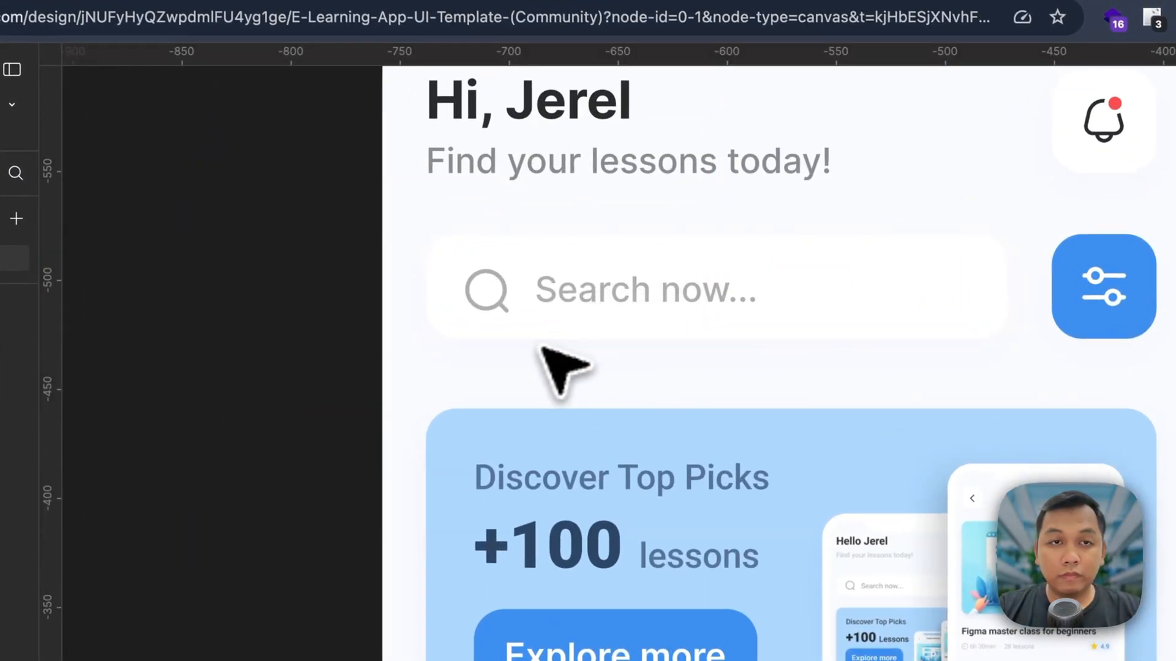
key("super+Tab")
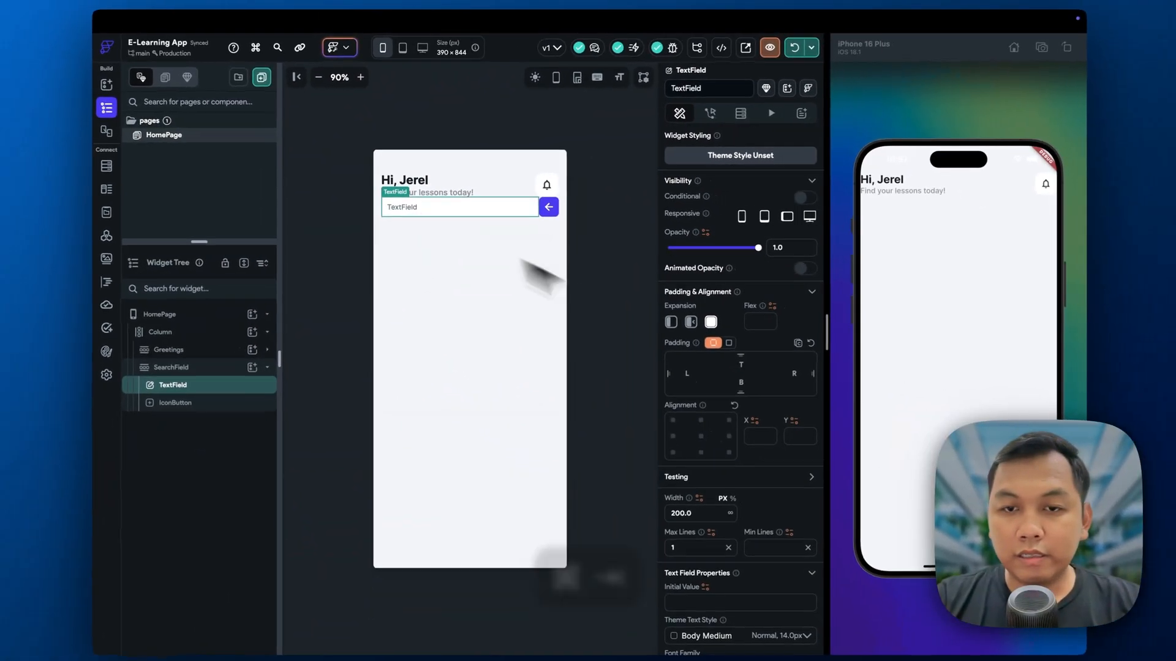
scroll(766, 438, "down", 10)
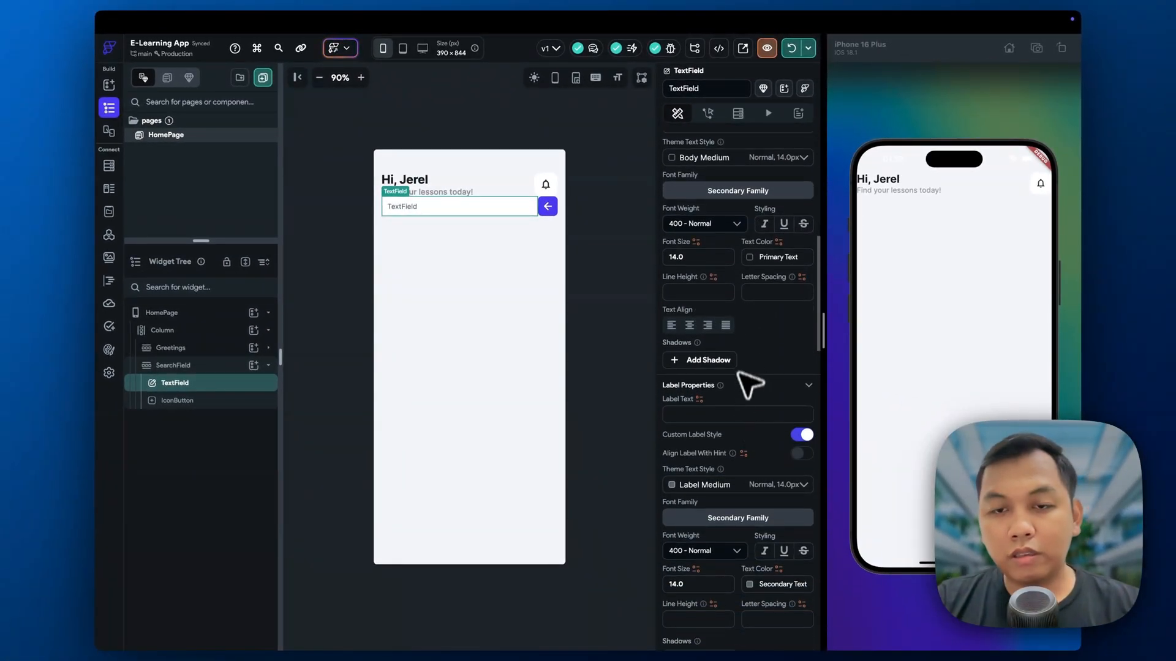
scroll(742, 313, "down", 8)
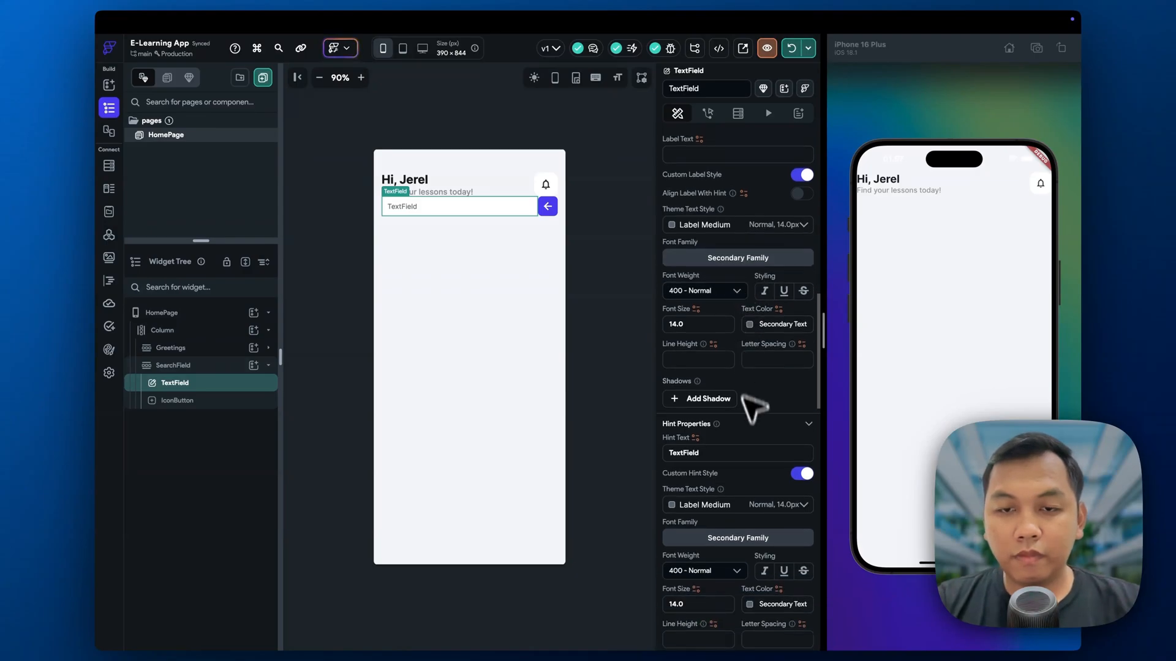
scroll(755, 434, "down", 3)
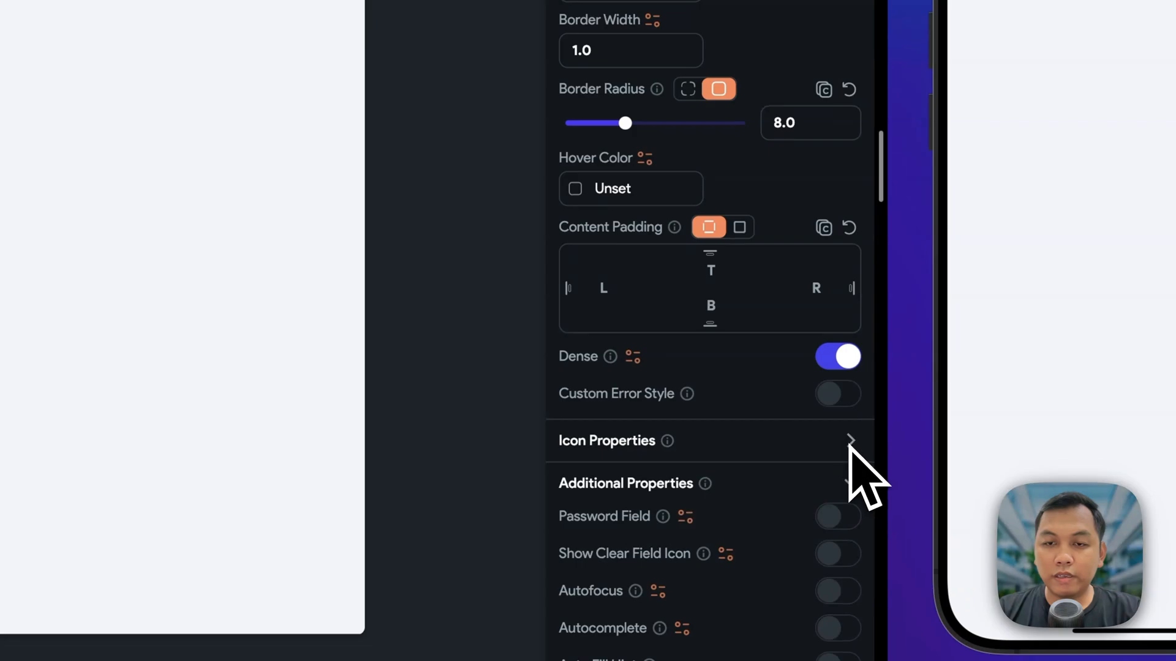
scroll(839, 447, "down", 5)
left_click(851, 230)
scroll(741, 281, "down", 2)
left_click(672, 217)
type("sear")
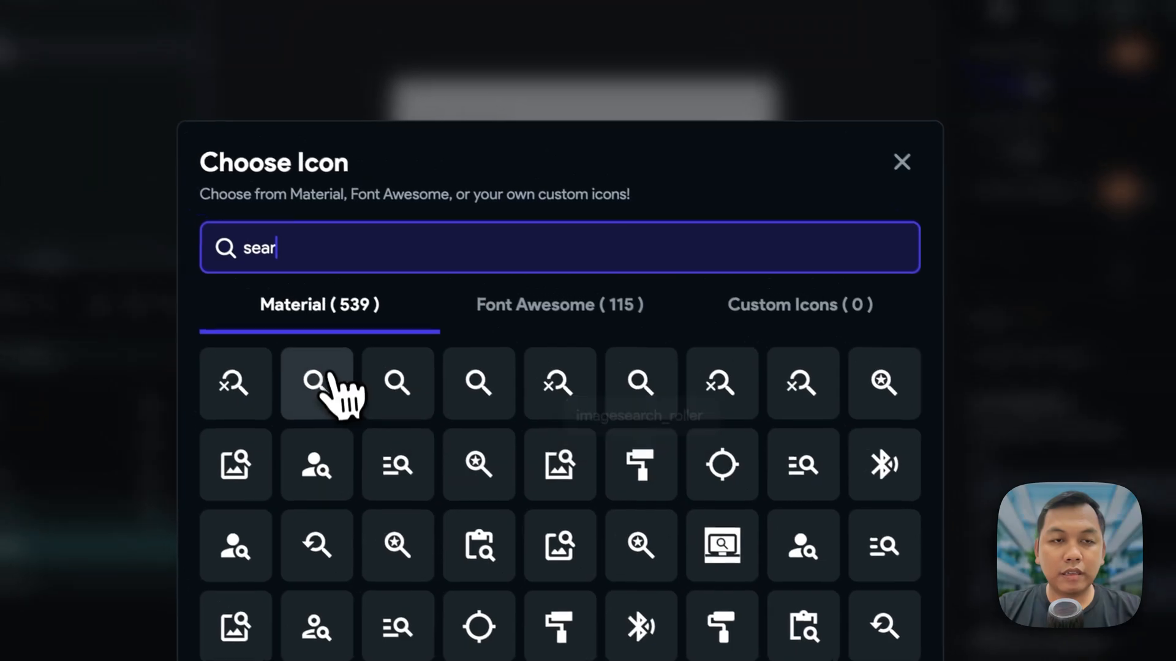
left_click(331, 394)
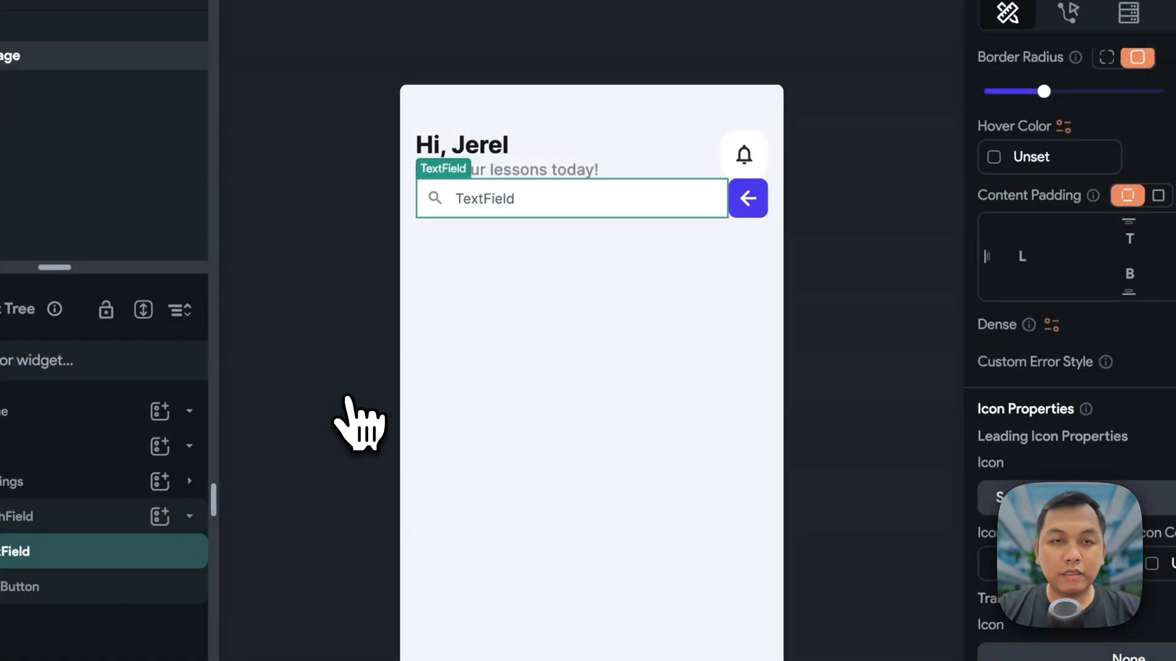
- Set the TextField's hint text to "Search now...", matching the placeholder in the Figma design
left_click(489, 257)
left_click(436, 203)
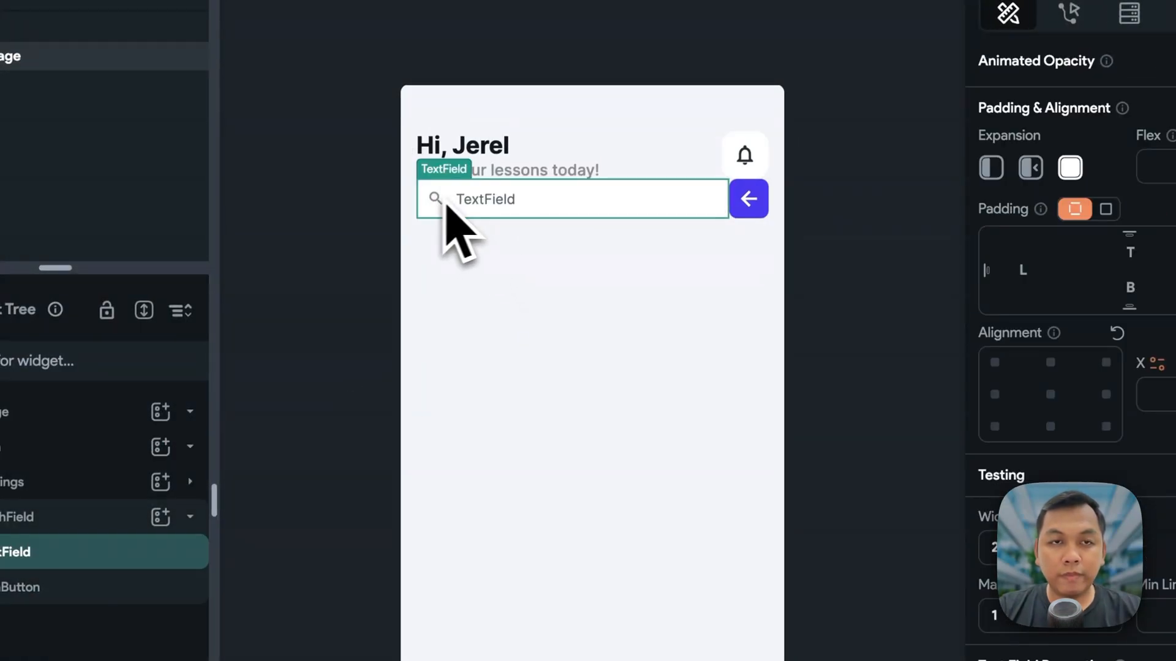
scroll(1043, 572, "down", 15)
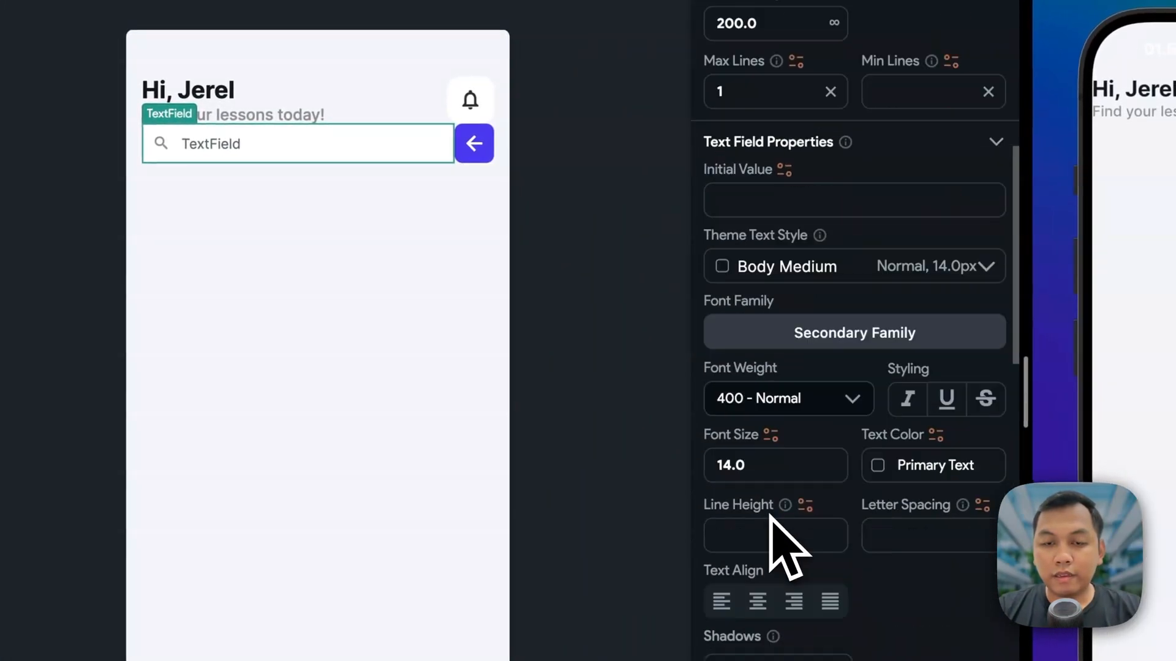
scroll(769, 517, "down", 2)
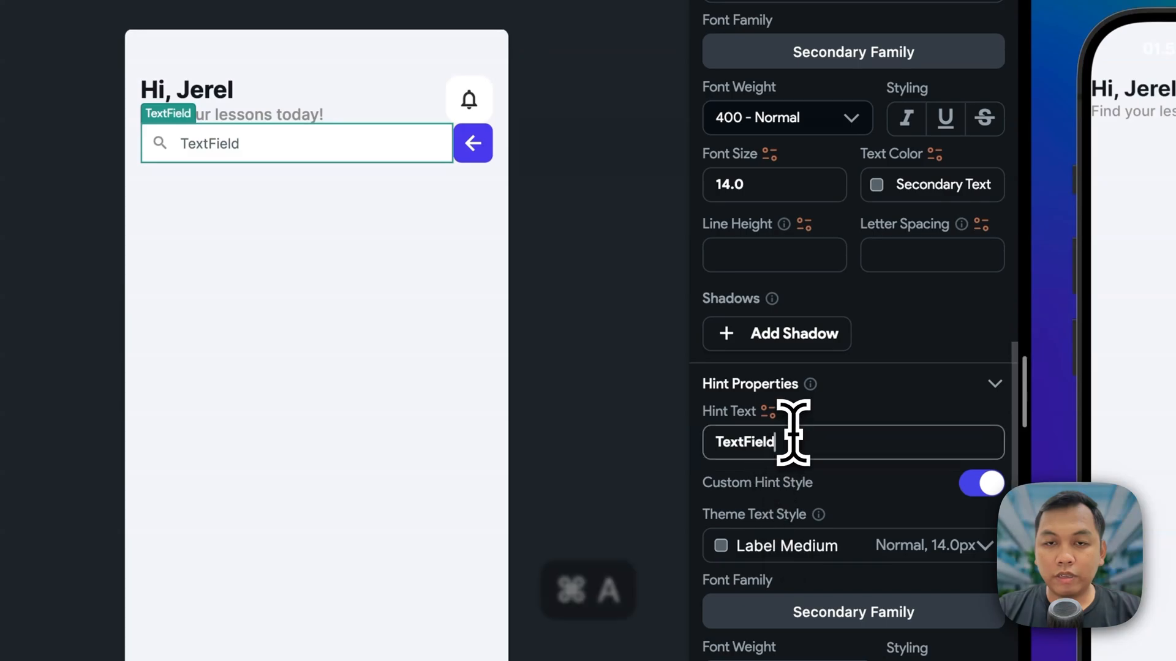
key("super+Tab")
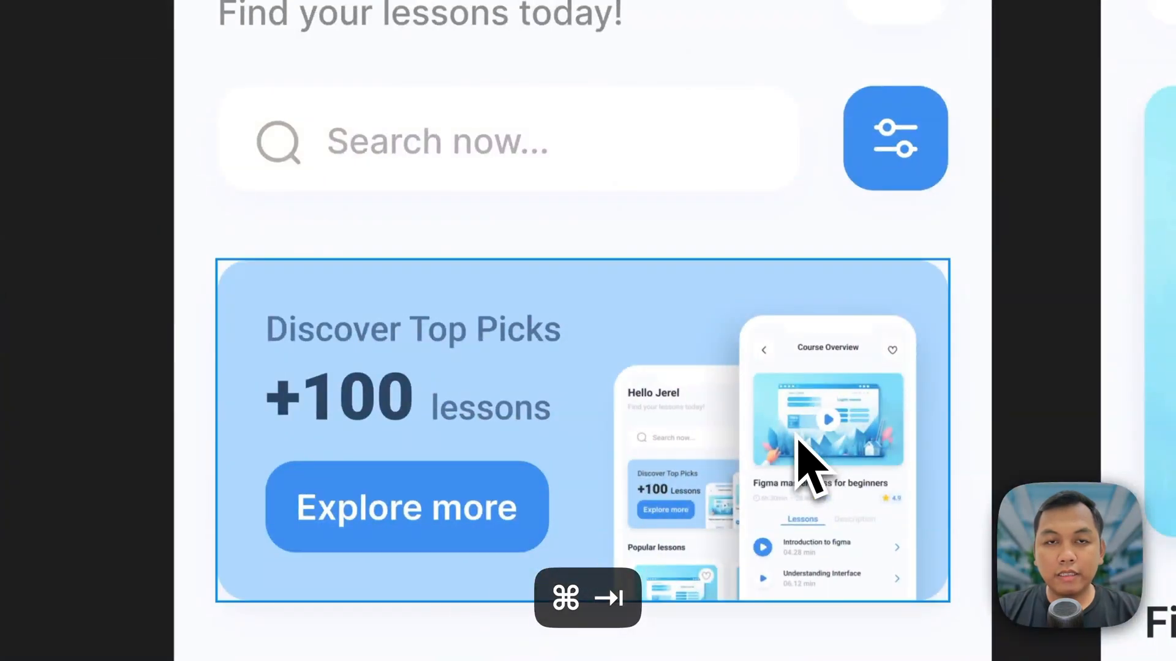
key("super+Tab")
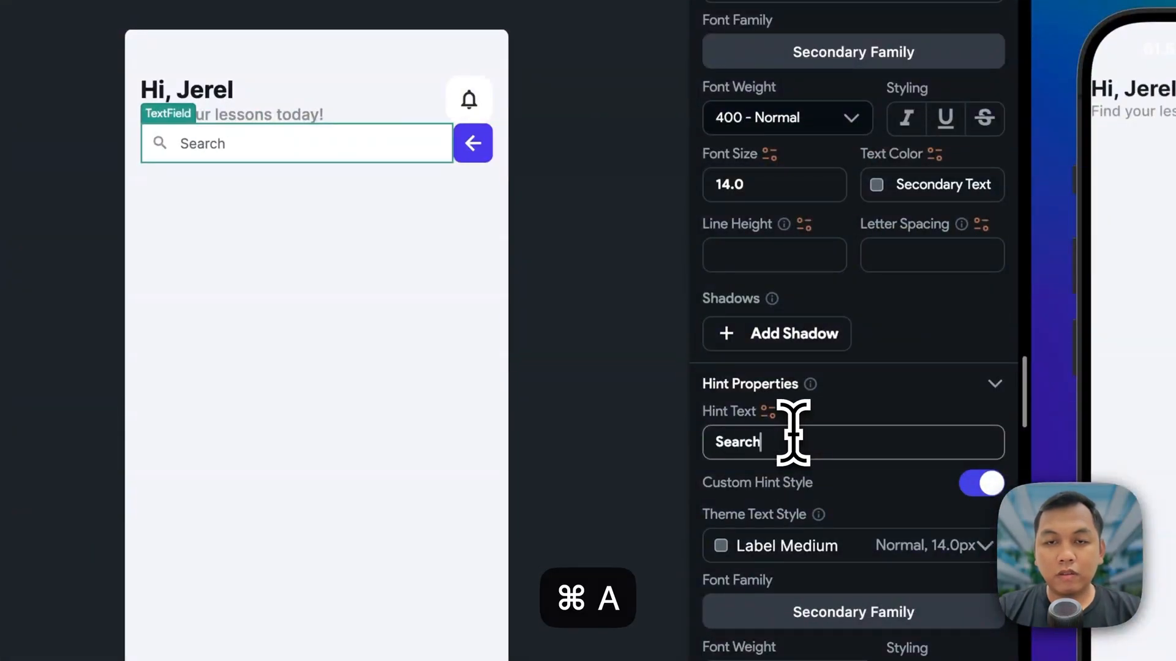
left_click(425, 365)
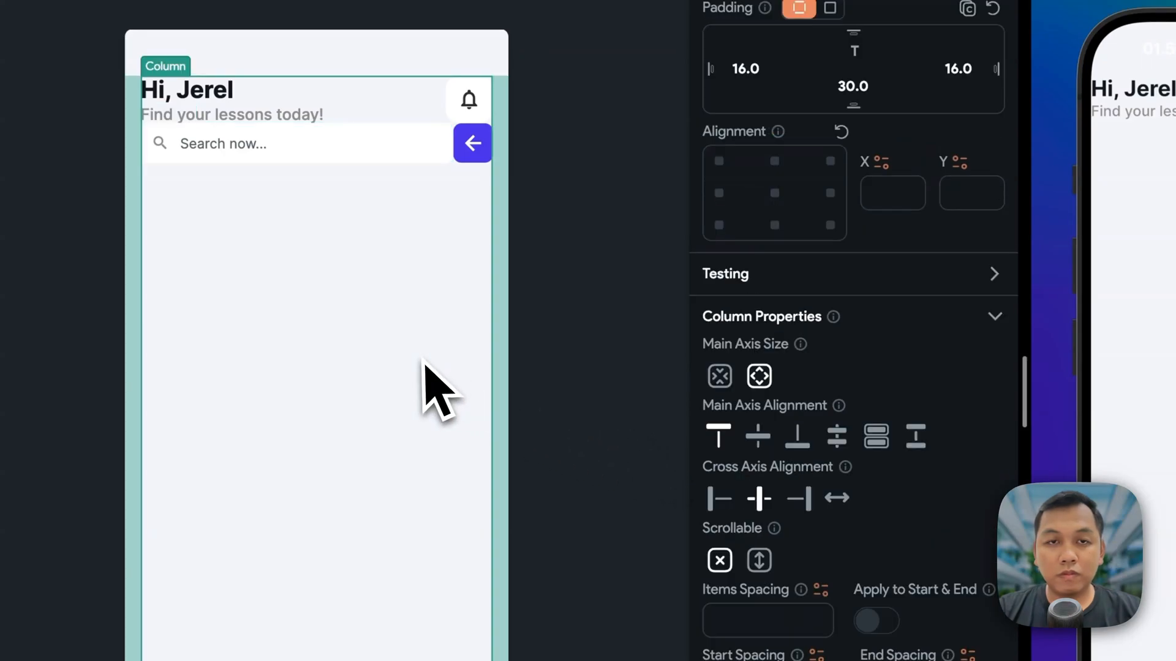
- Inspect the search field's corner radius in Figma, including the background Rectangle 2 inside Group 2 of the home frame
left_click(357, 157)
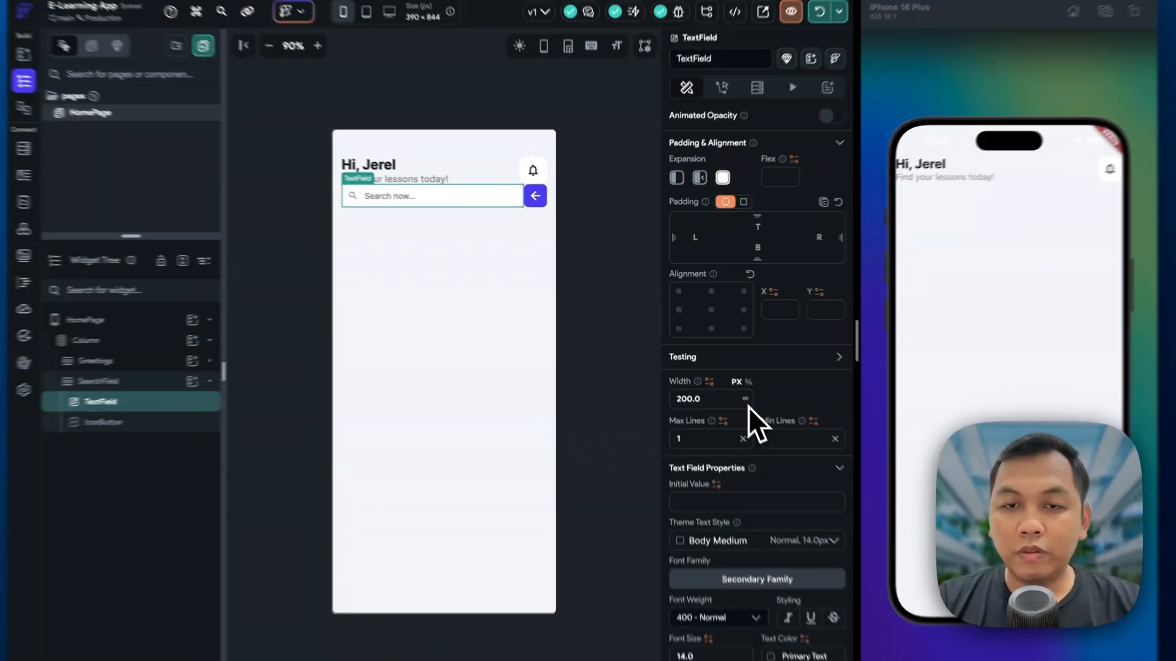
scroll(838, 506, "up", 3)
key("super+Tab")
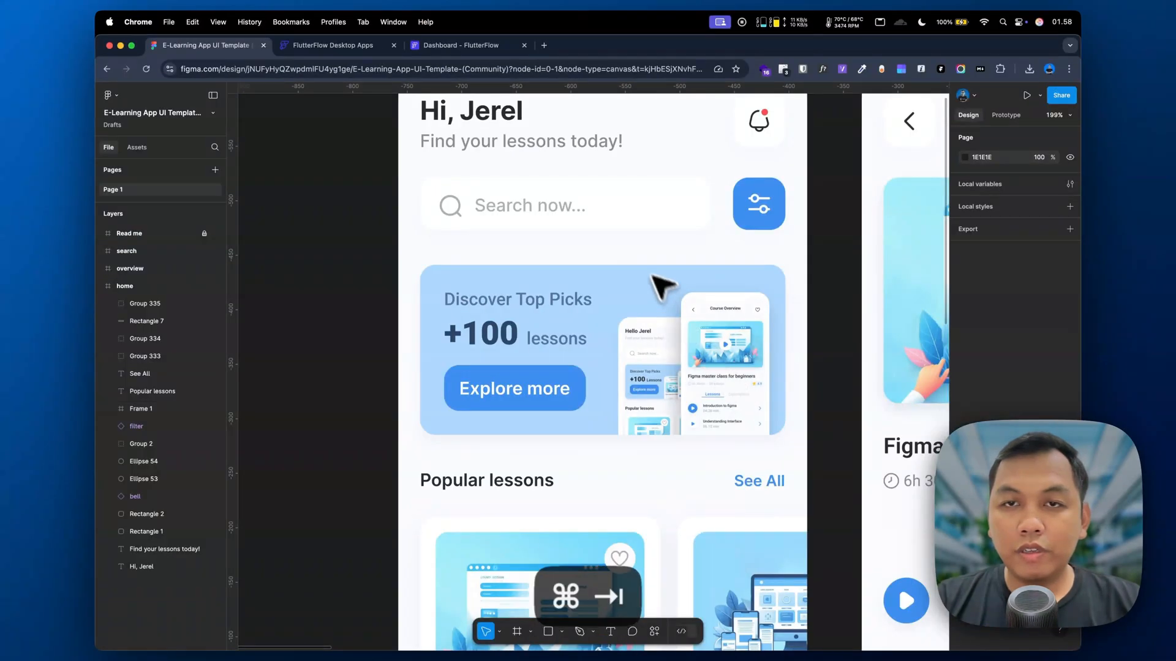
left_click(651, 221)
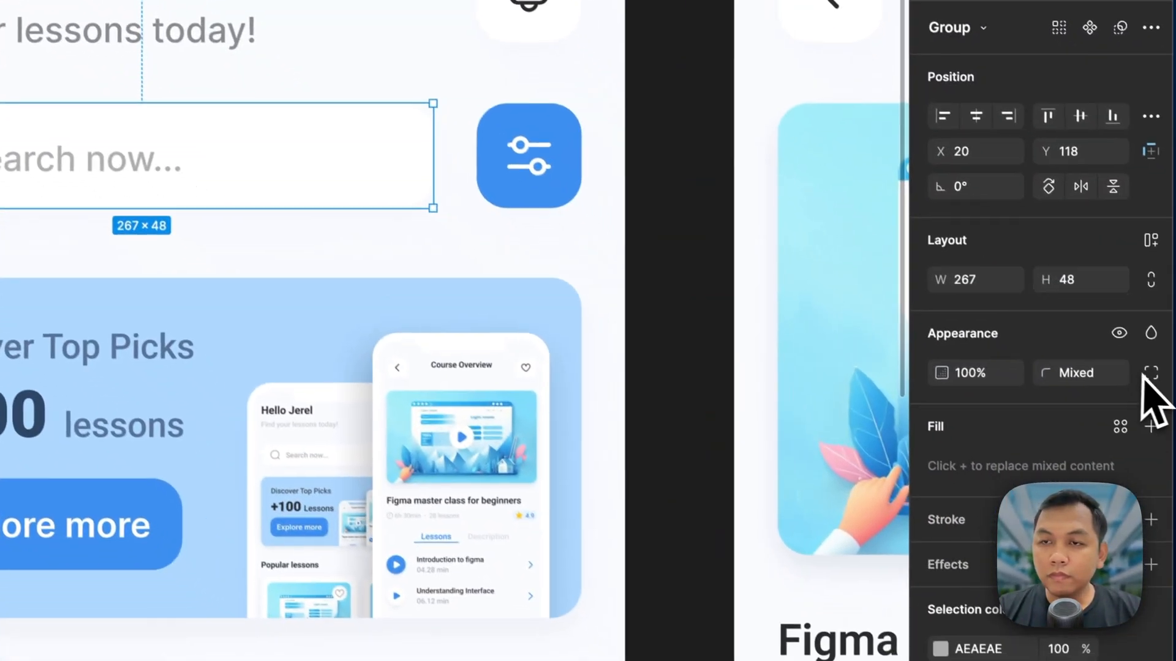
left_click(1151, 372)
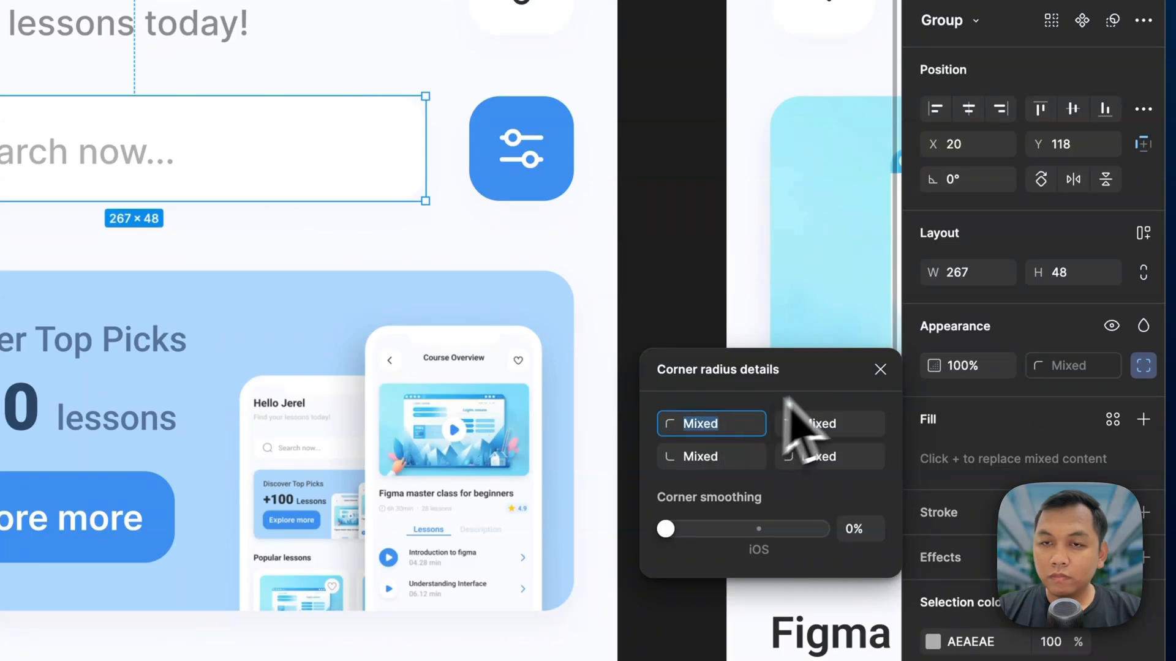
left_click(901, 371)
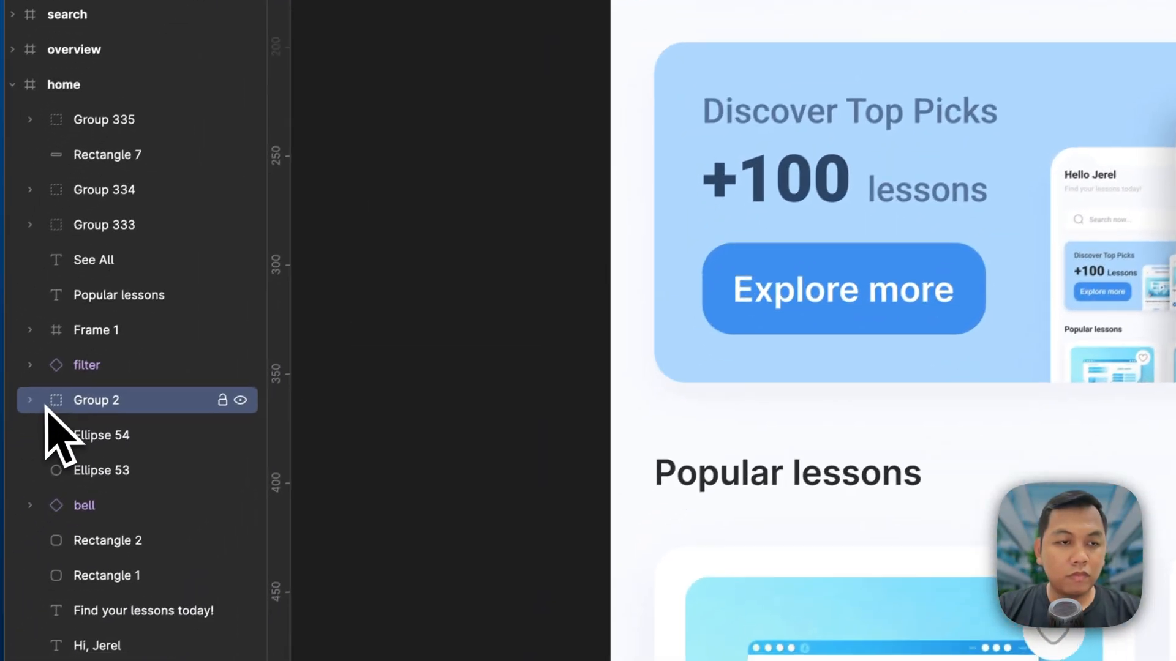
left_click(29, 400)
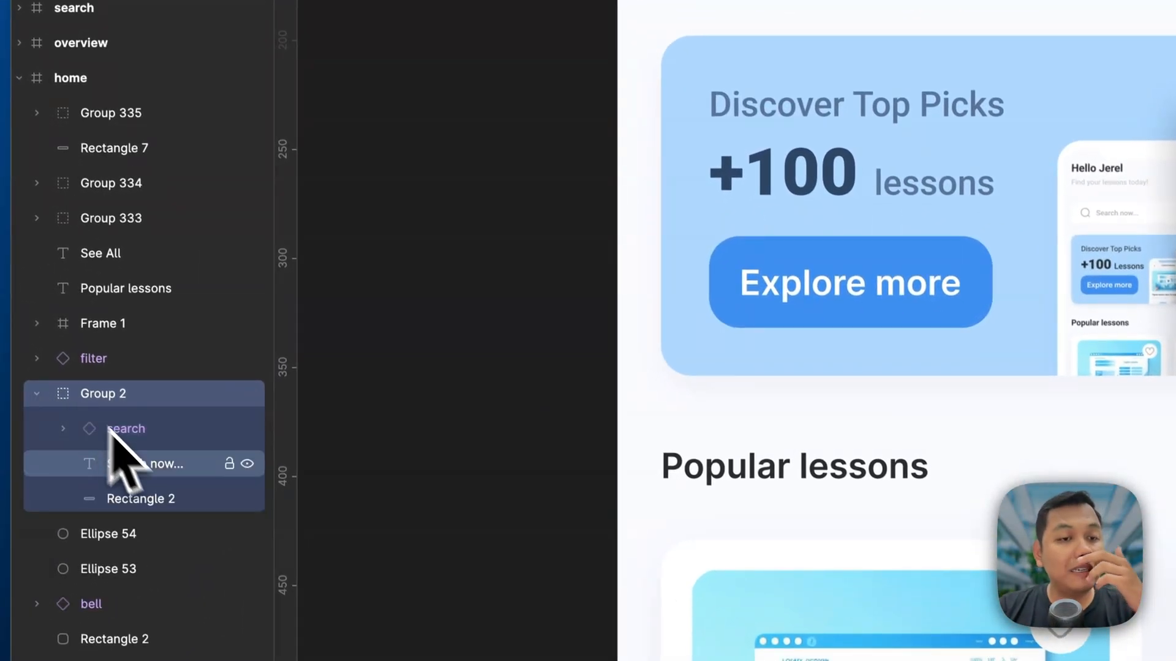
left_click(153, 493)
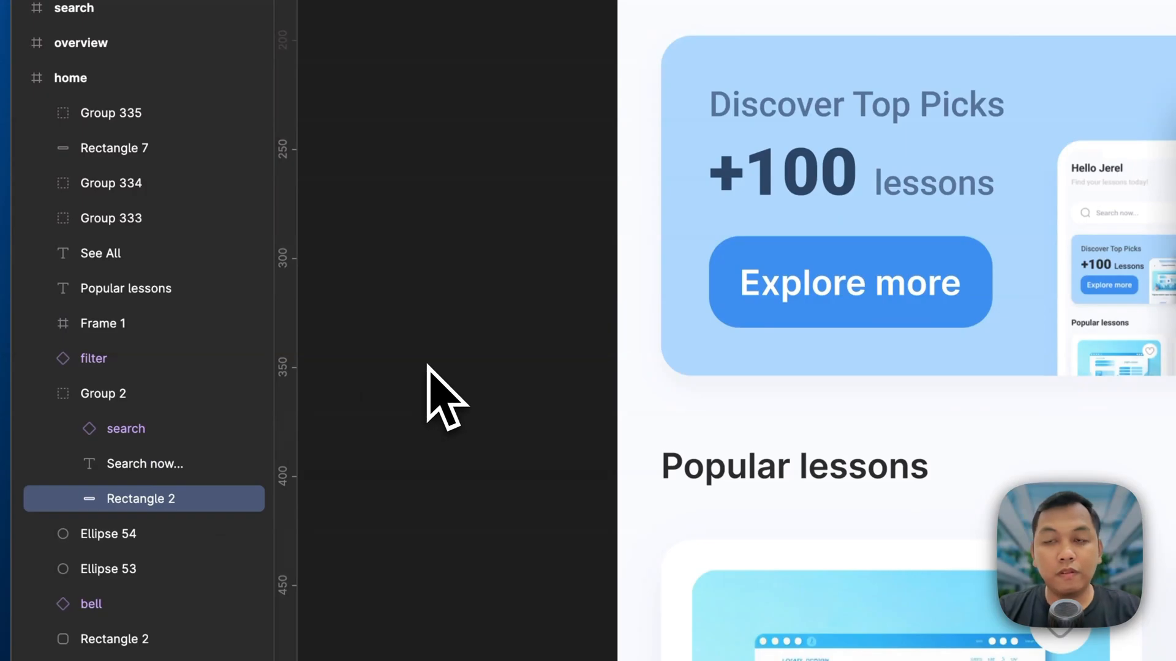
- Switch to FlutterFlow and set the TextField's border radius to 14, matching the search field in the Figma design
key("super+Tab")
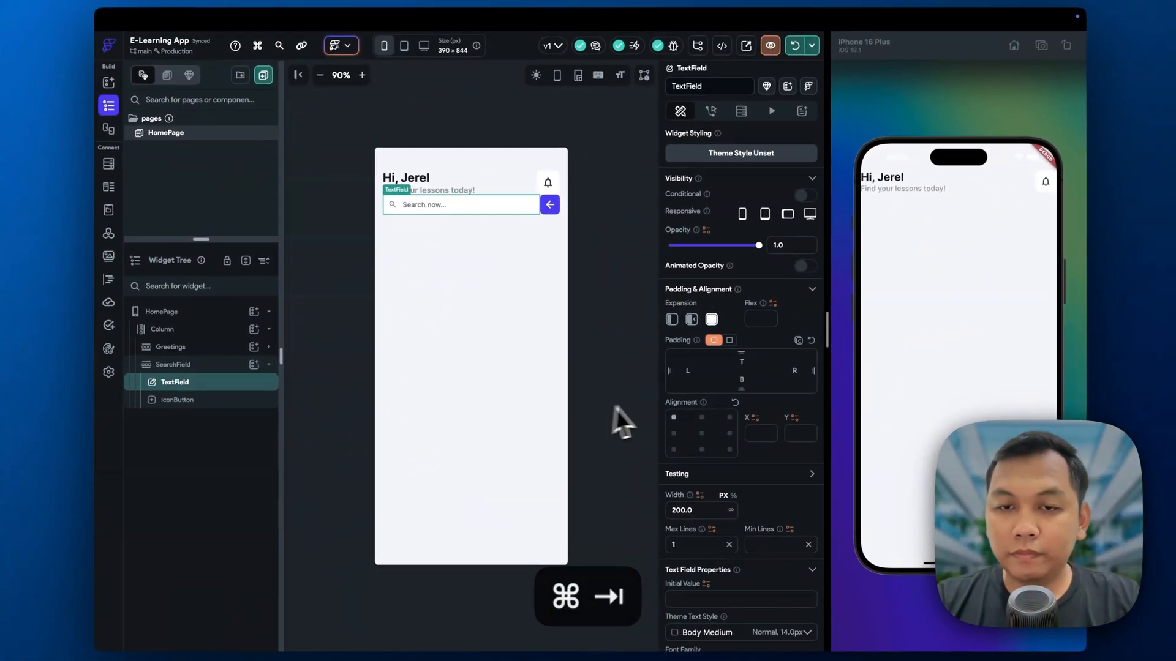
scroll(708, 436, "down", 10)
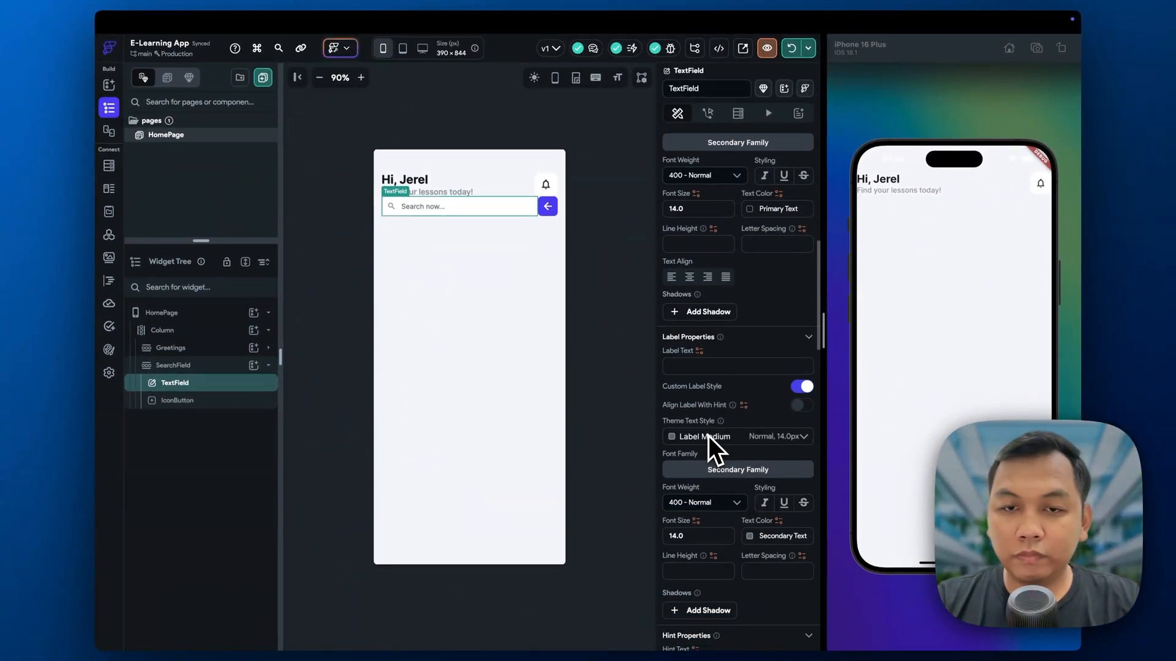
scroll(708, 436, "down", 5)
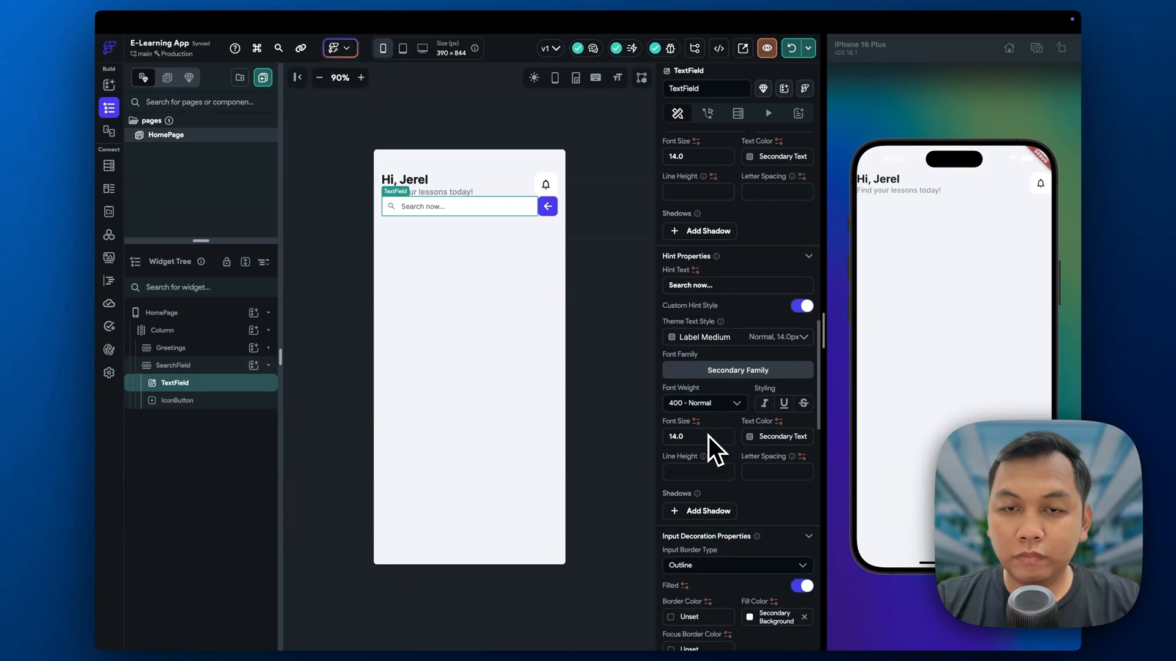
scroll(708, 436, "down", 6)
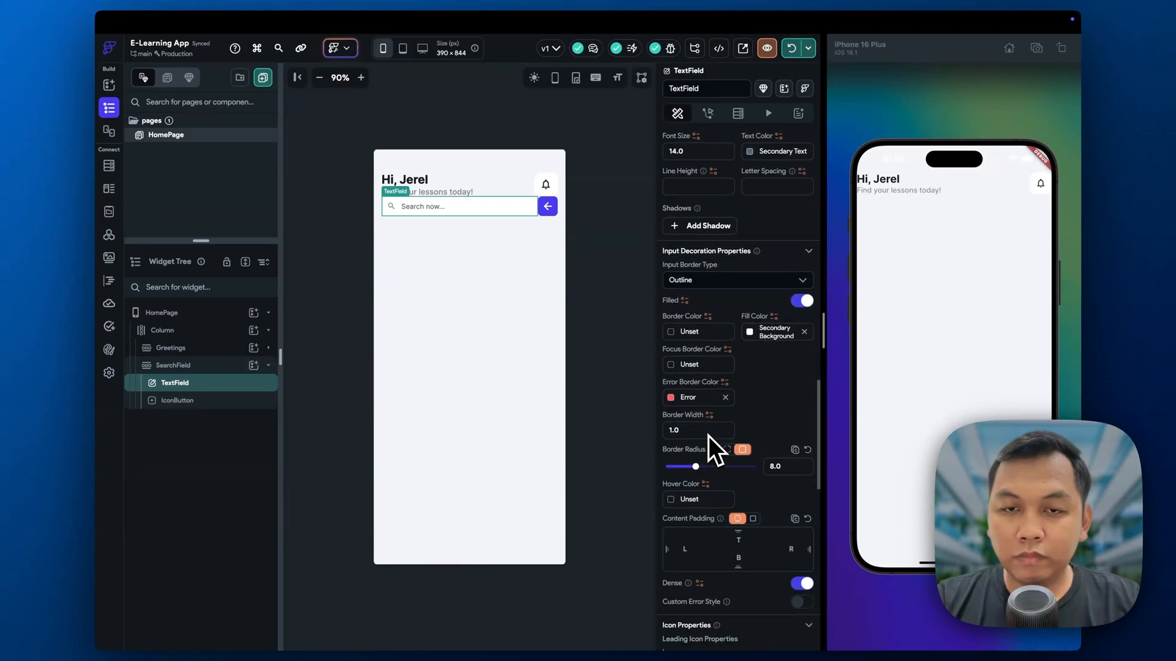
left_click(775, 389)
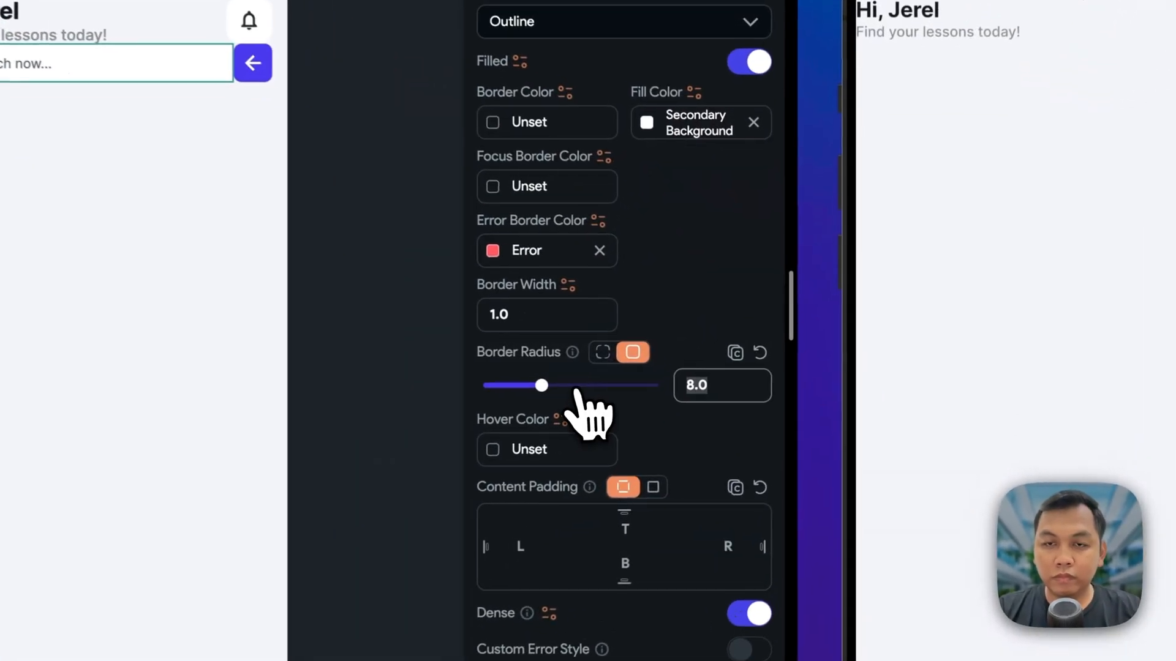
type("14")
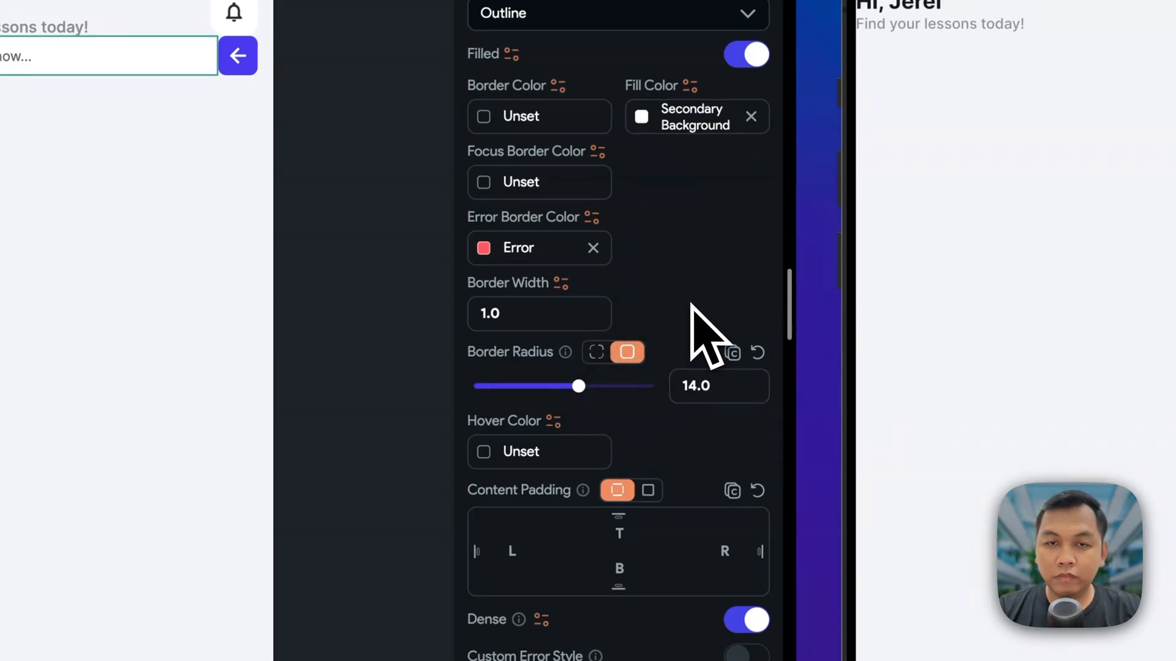
- Review the TextField's remaining properties, from content padding, icon and keyboard settings back up to its label, text, width and alignment settings
scroll(710, 337, "down", 3)
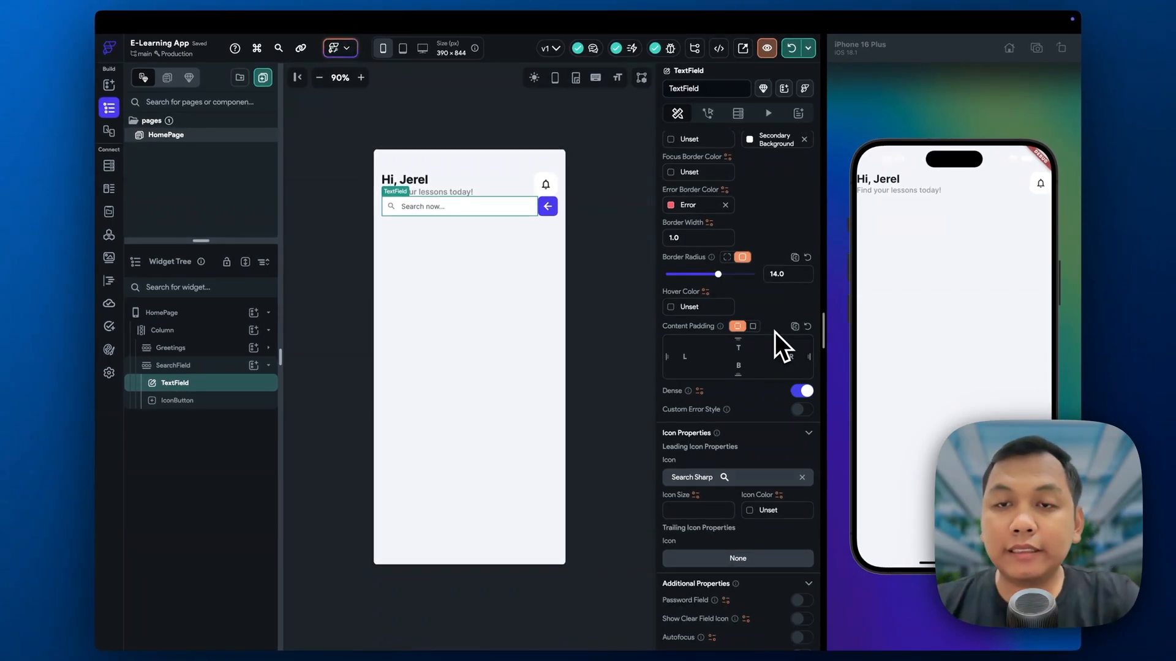
scroll(774, 332, "down", 5)
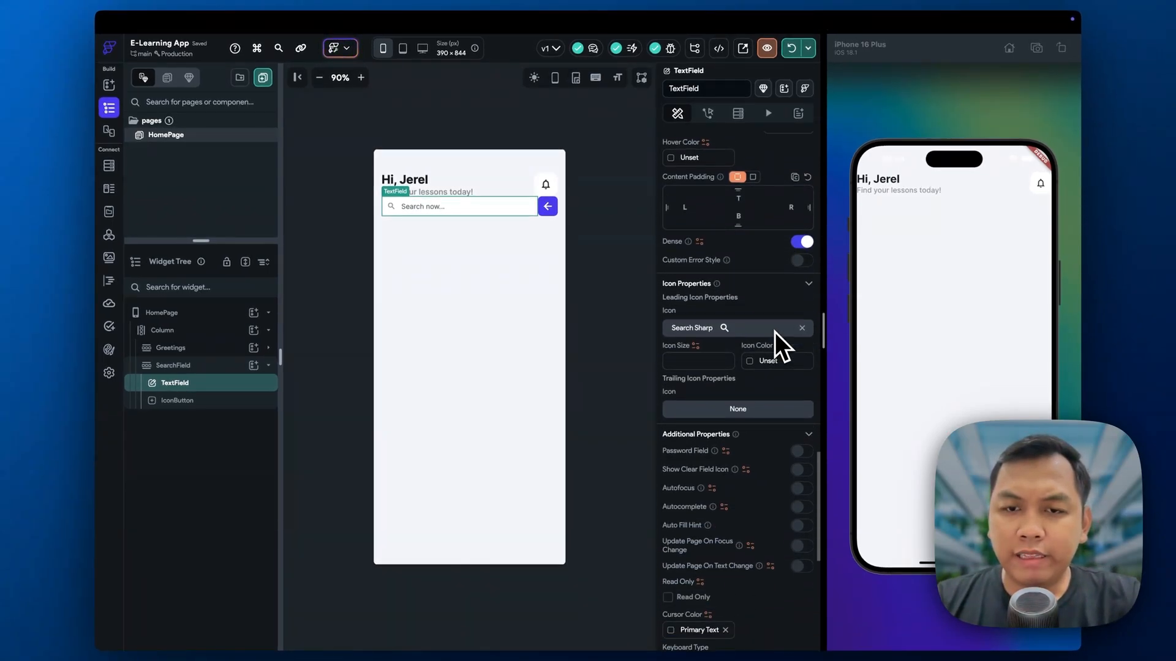
scroll(756, 306, "down", 3)
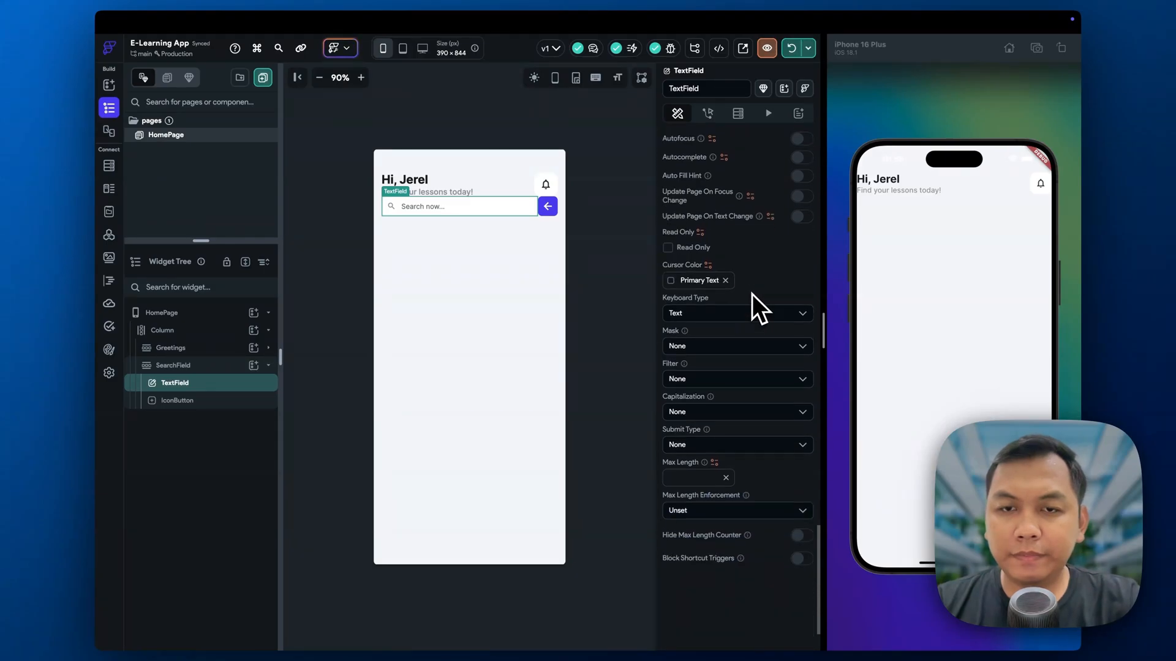
scroll(752, 294, "up", 2)
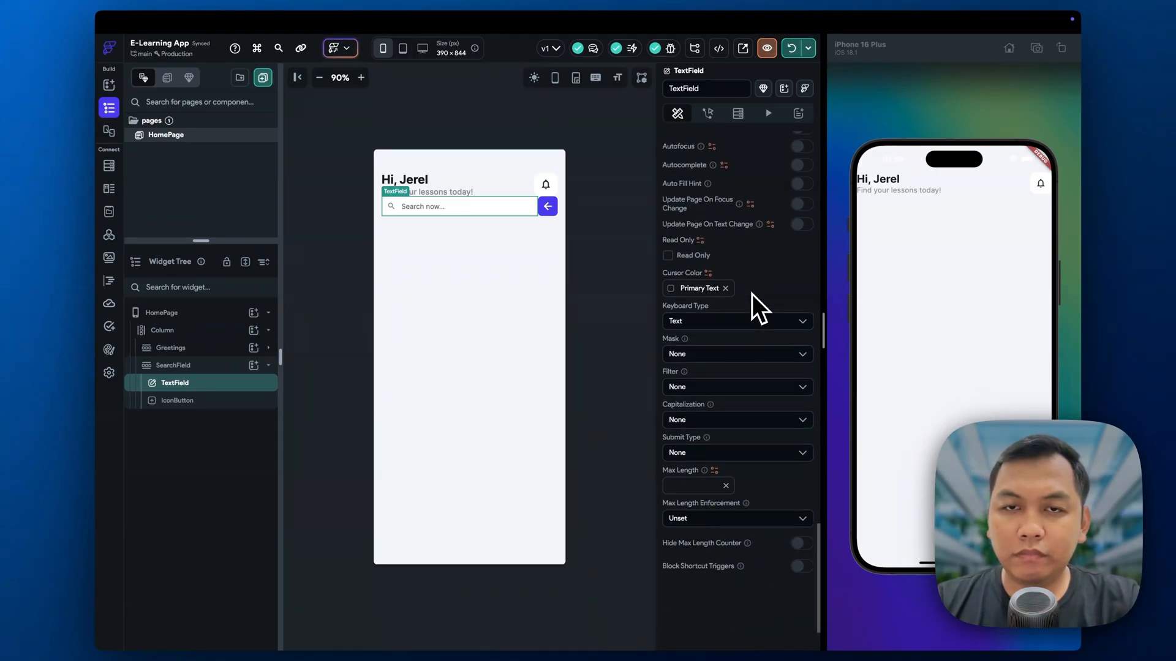
scroll(752, 294, "up", 15)
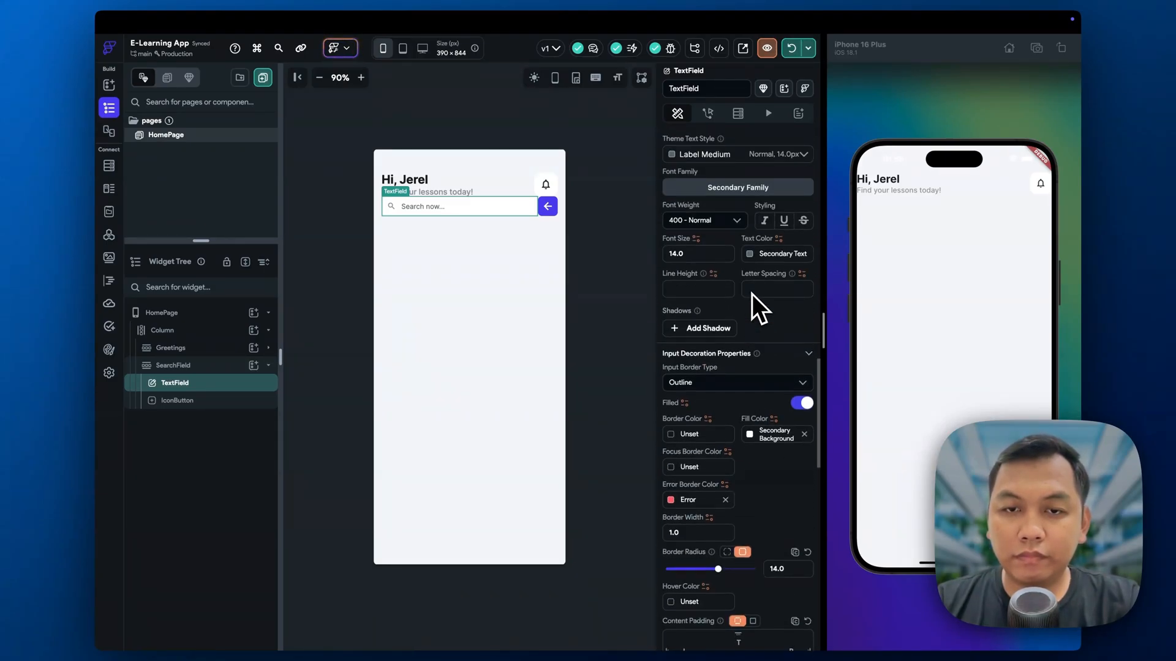
scroll(752, 294, "up", 10)
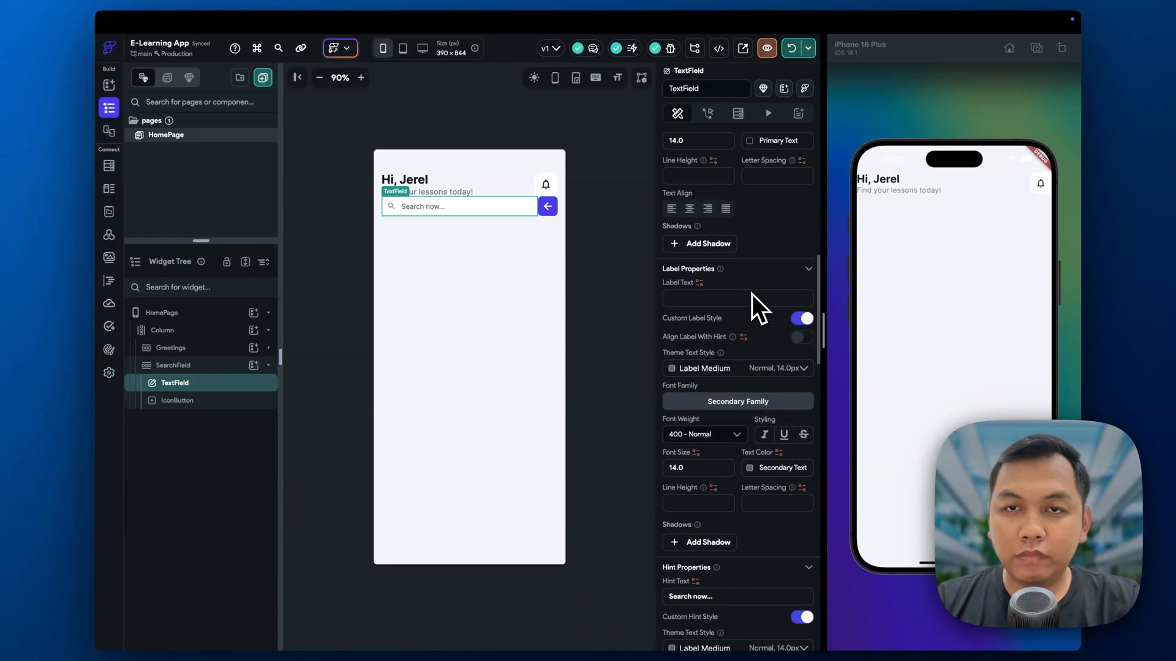
scroll(752, 294, "up", 10)
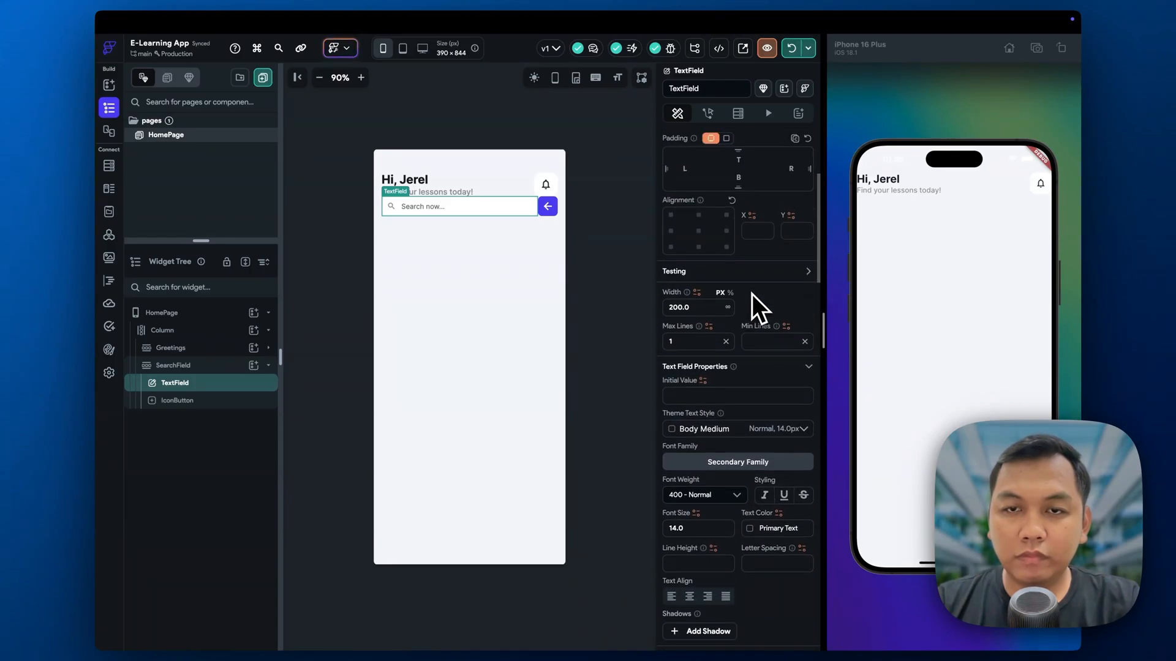
scroll(758, 350, "up", 5)
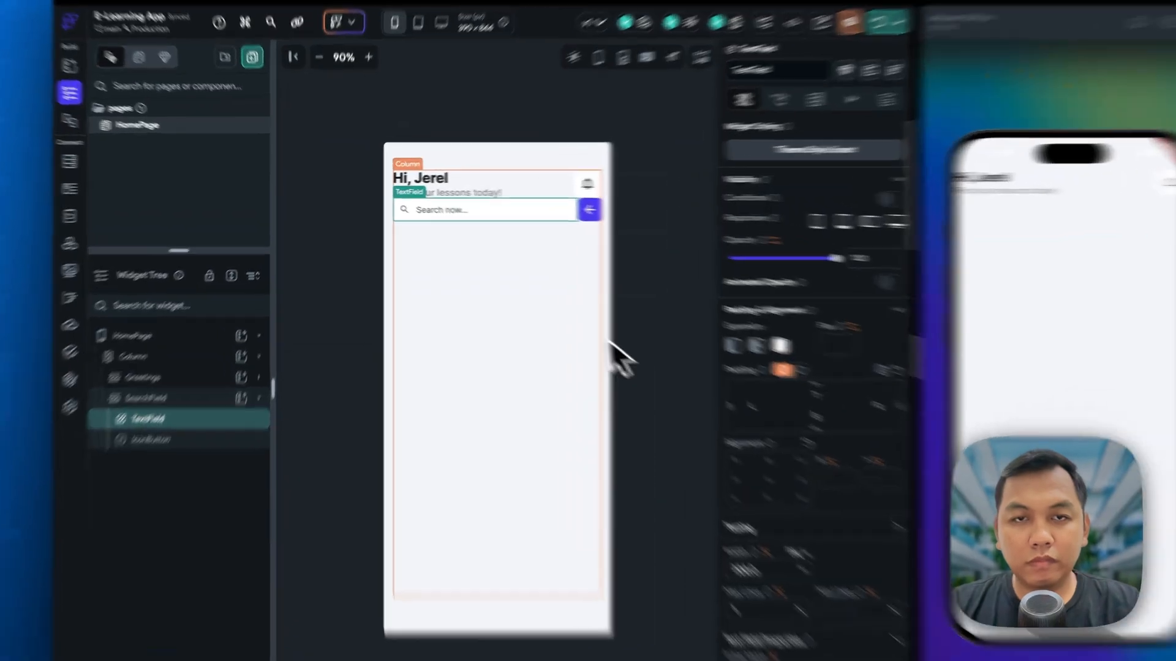
- Select the SearchField Row and set its items spacing, checking the gap between the search field and filter button in Figma
left_click(504, 297)
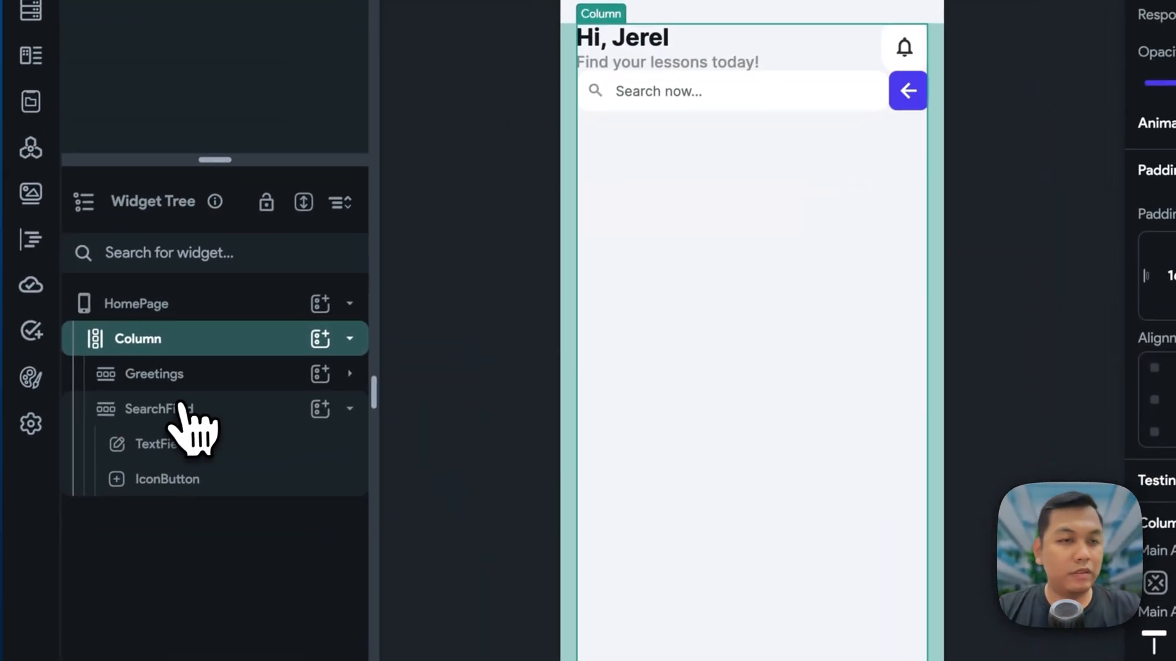
left_click(37, 542)
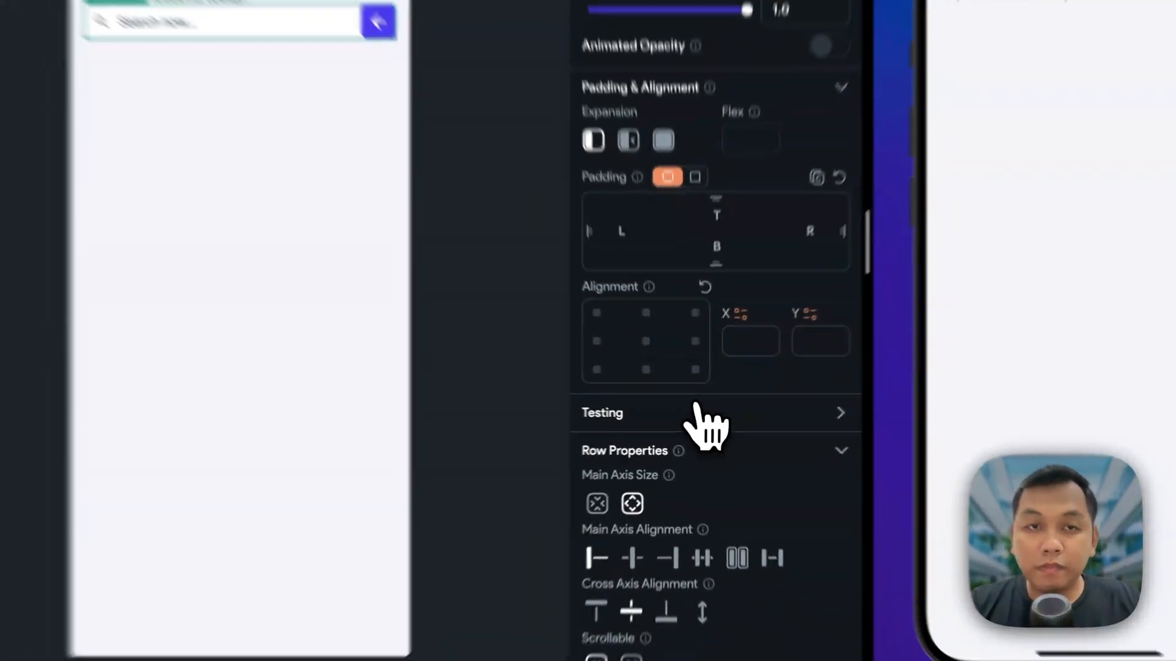
scroll(698, 406, "down", 5)
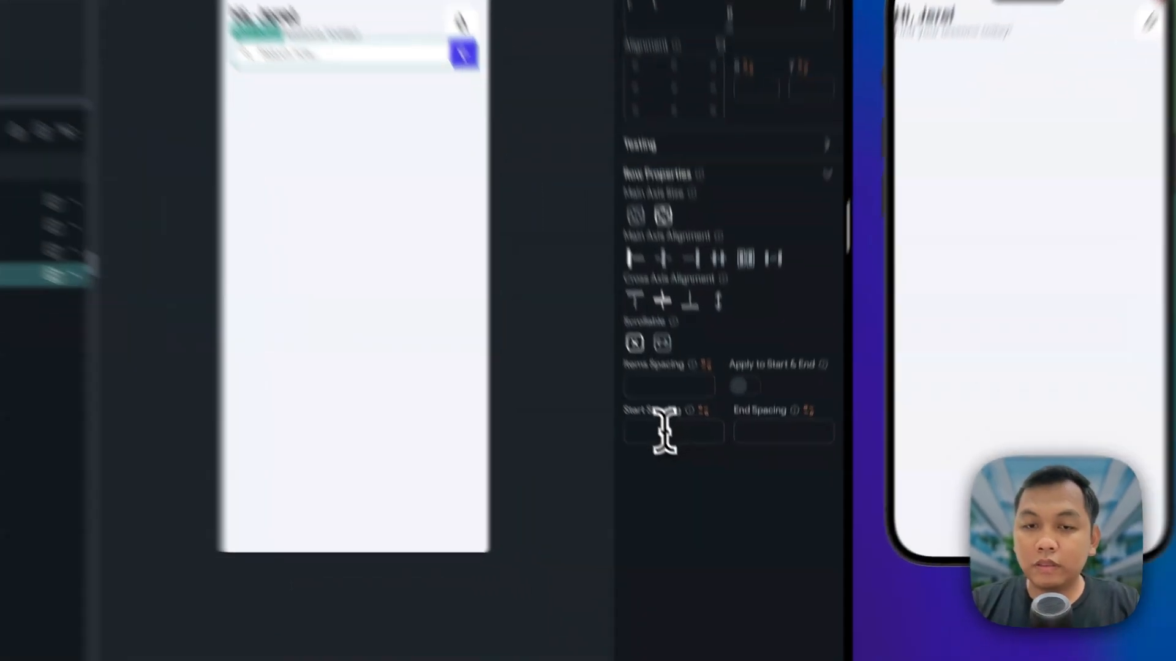
left_click(687, 474)
left_click(692, 444)
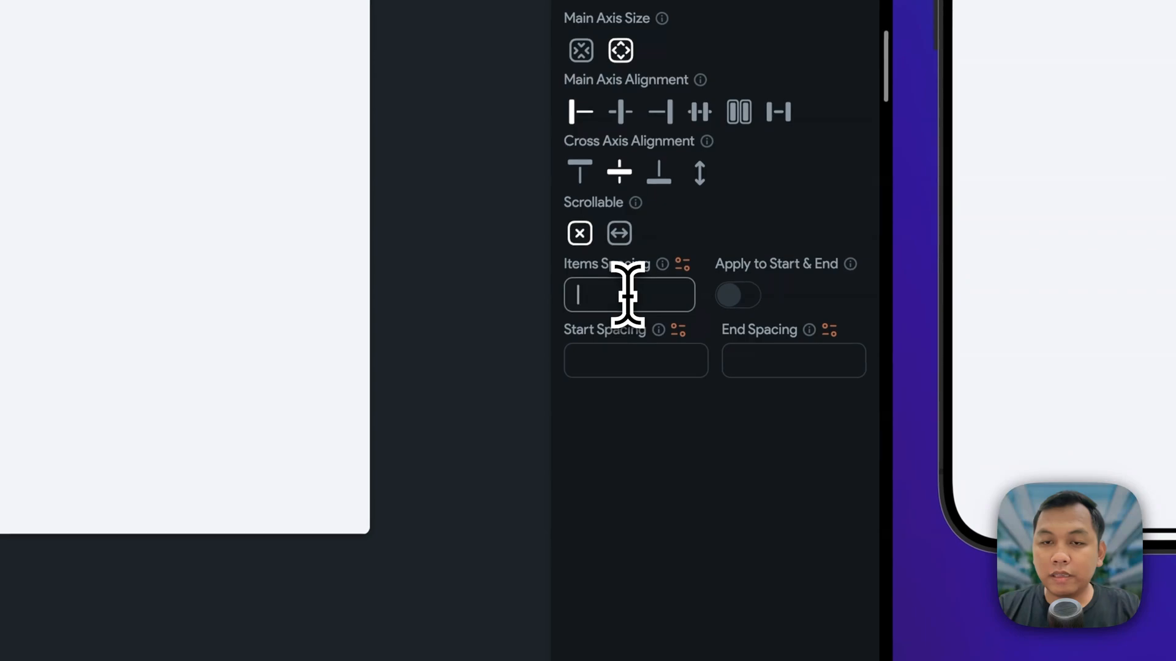
key("super+Tab")
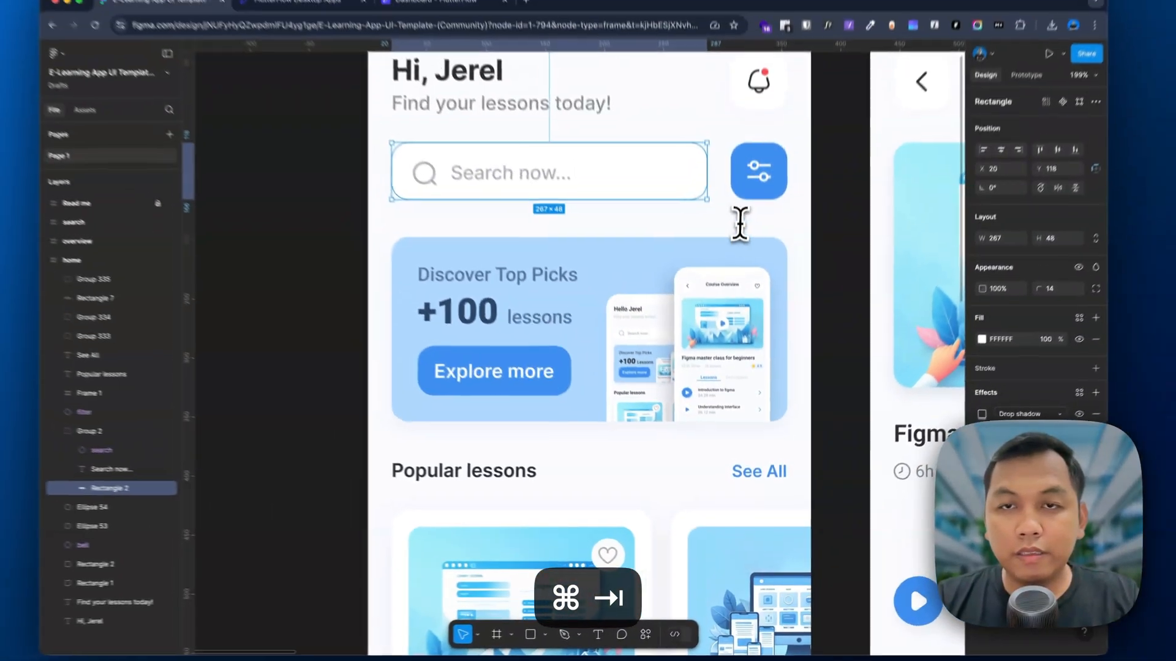
key("super+Tab")
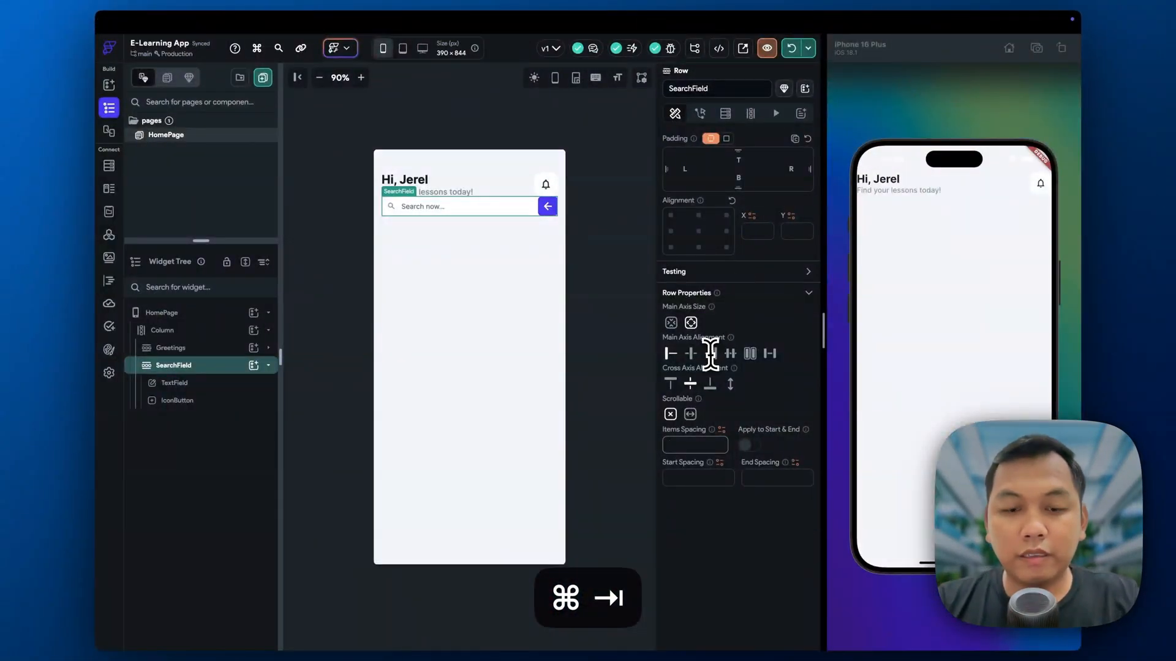
- Check the vertical gap above the search field in Figma, and set the FlutterFlow Column's items spacing to 24
left_click(520, 218)
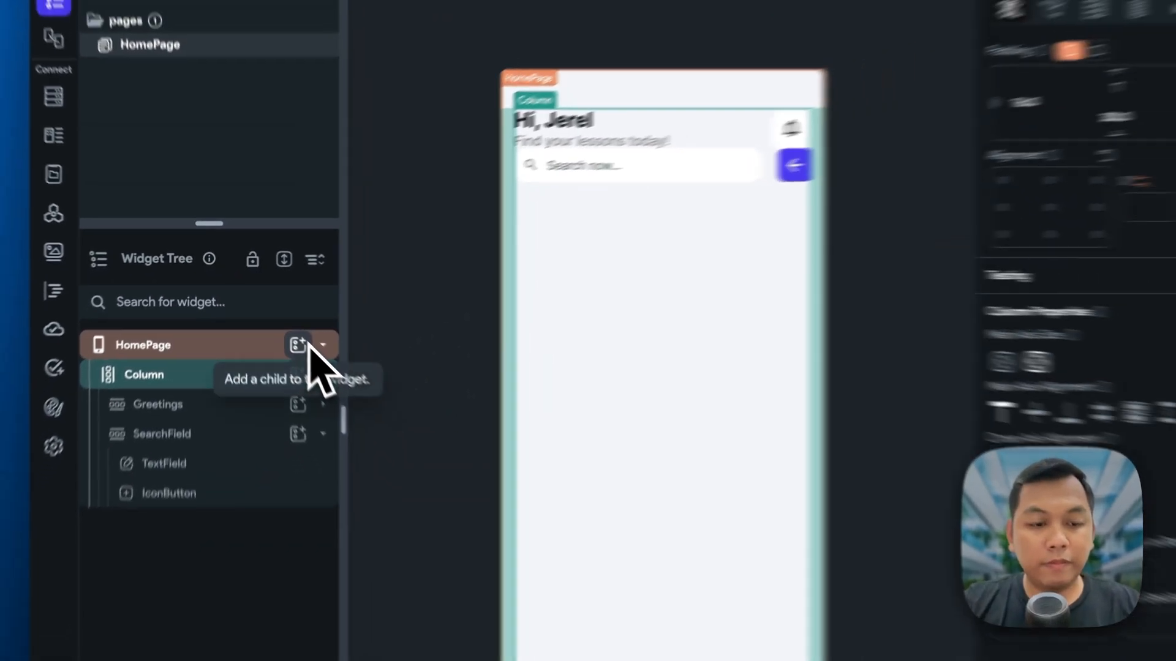
key("super+Tab")
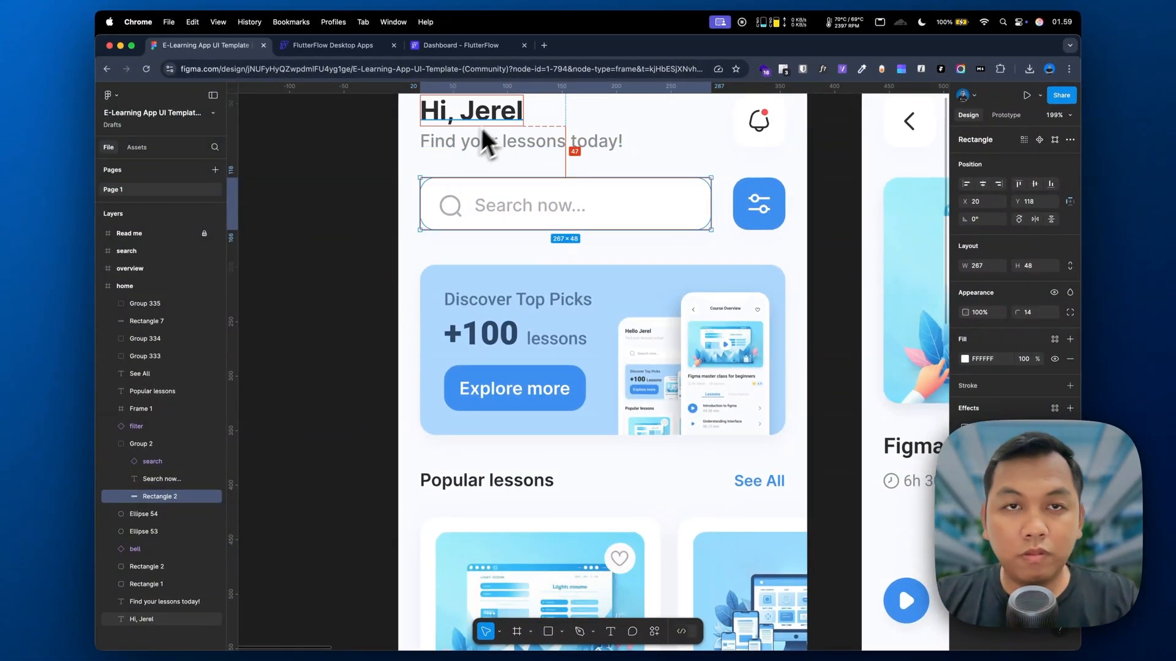
key("super+Tab")
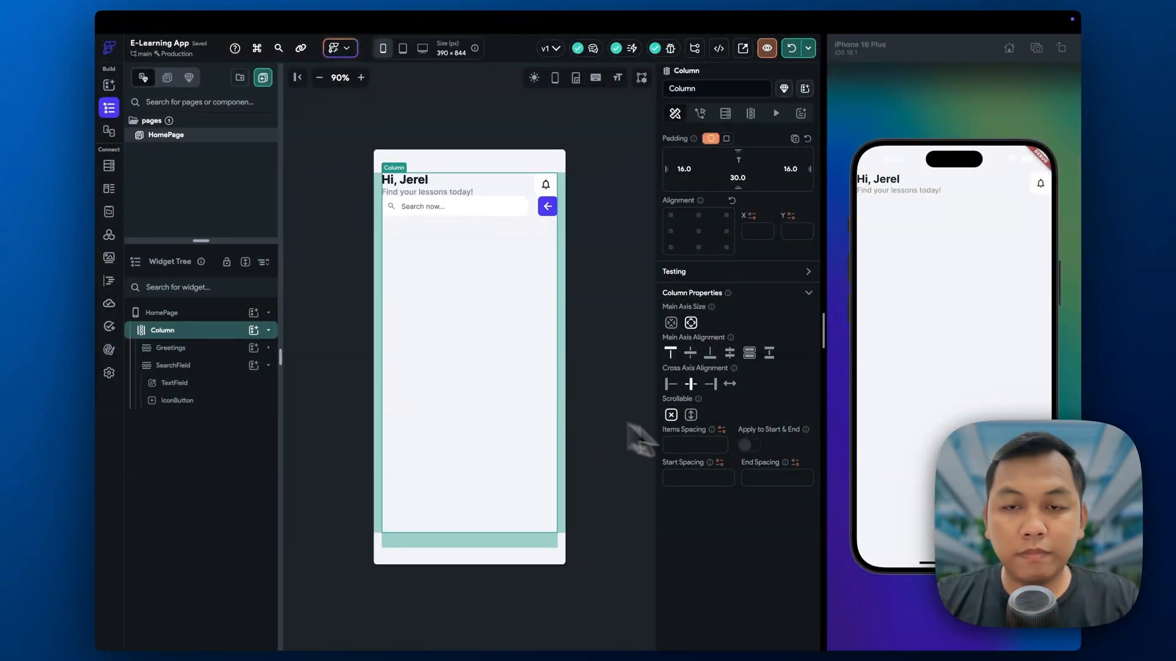
left_click(691, 444)
type("24")
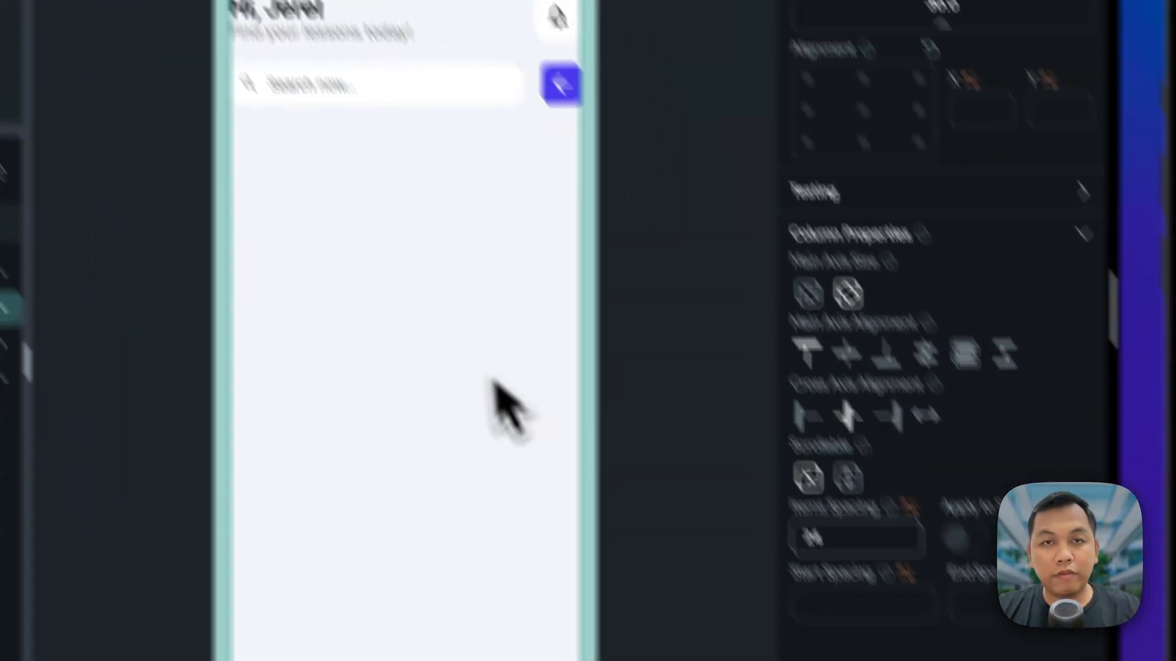
left_click(580, 210)
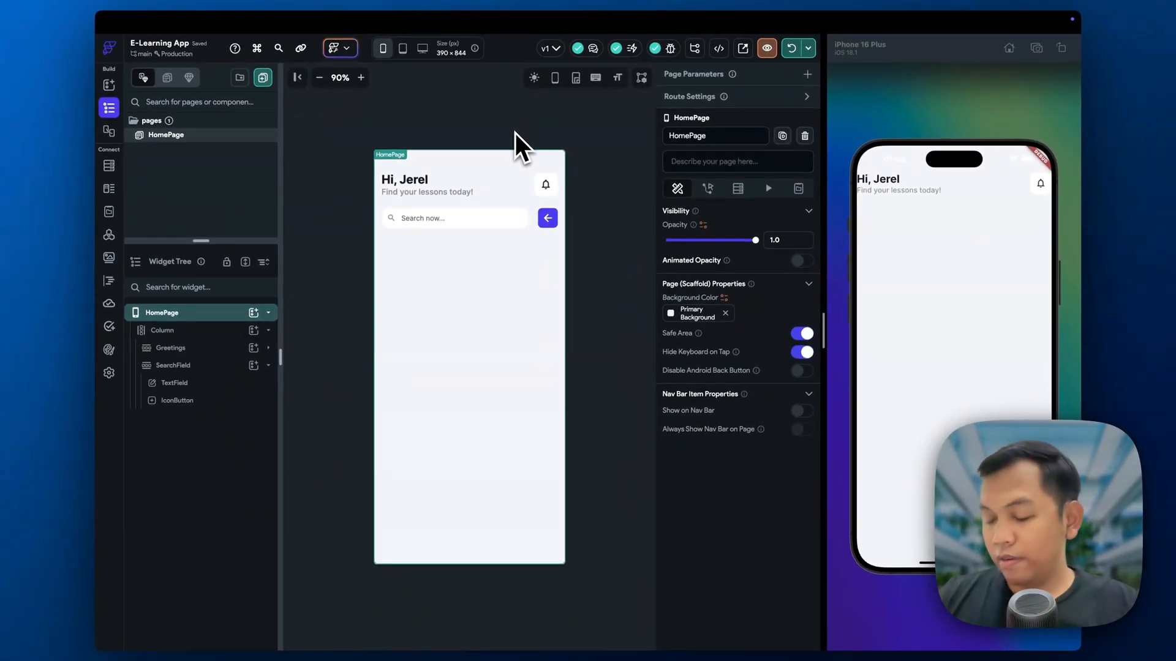
- Check the filter button's dimensions in Figma, and set the button size of FlutterFlow's SearchField IconButton to 48 px
key("super+Tab")
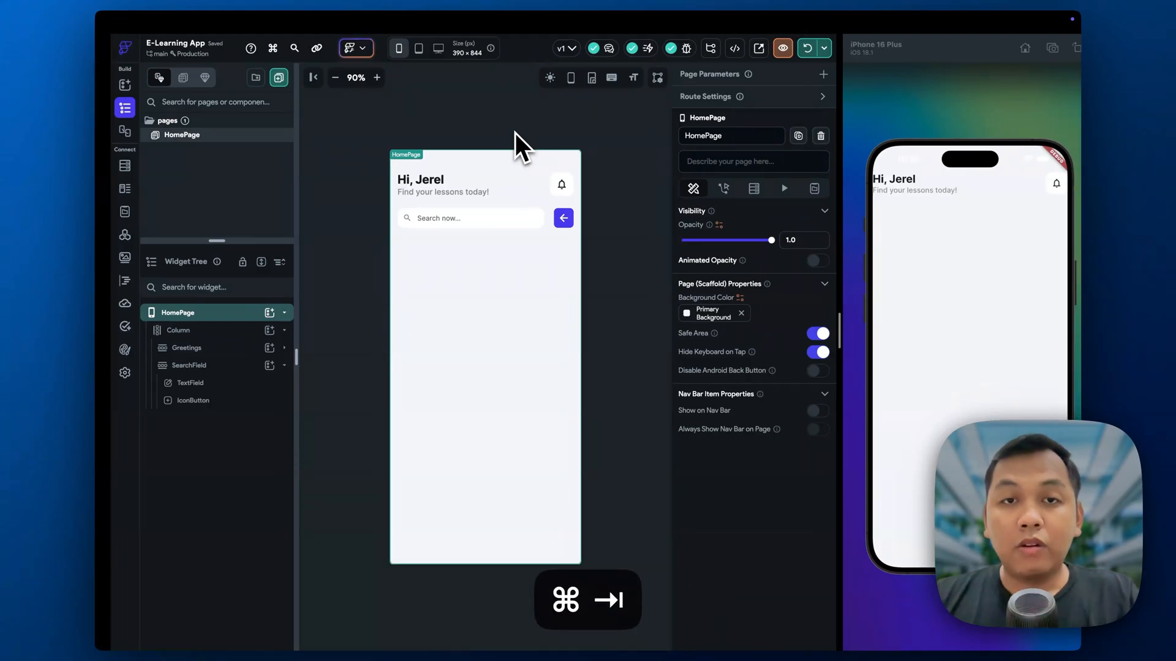
left_click(758, 199)
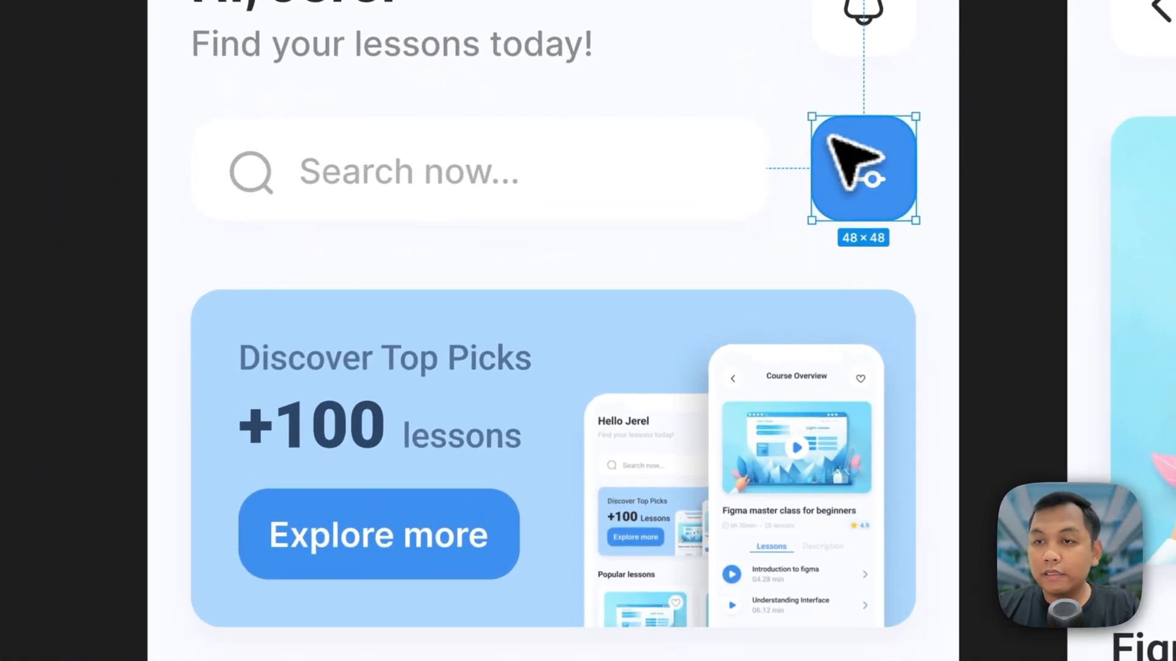
key("super+Tab")
left_click(444, 202)
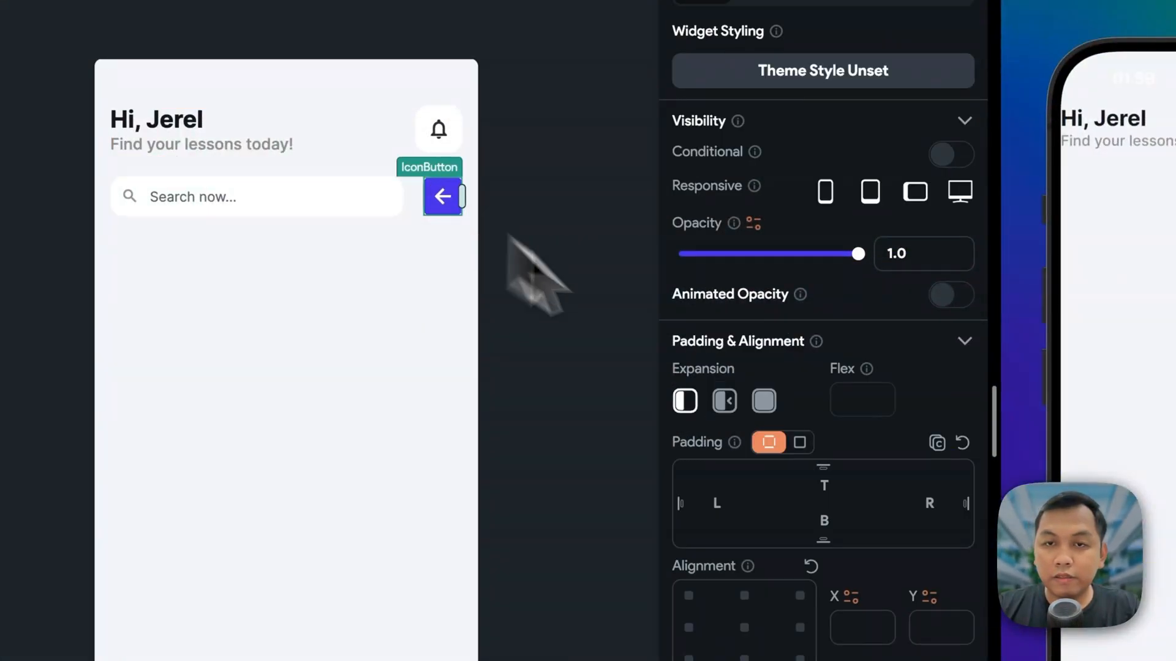
scroll(852, 570, "down", 5)
left_click(639, 310)
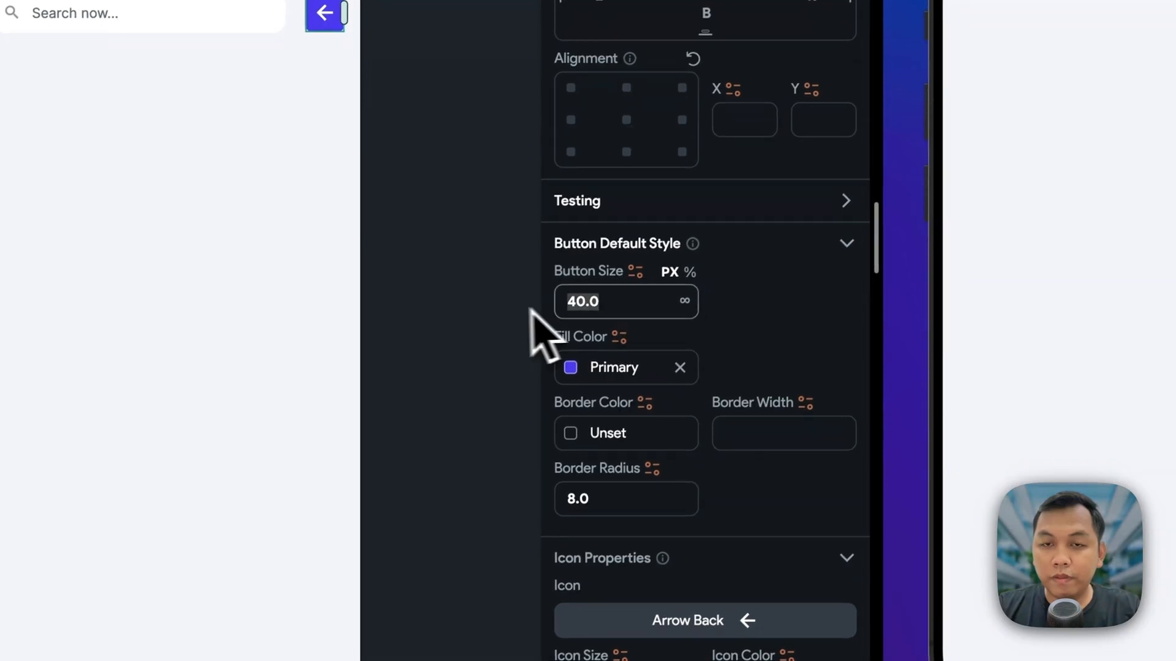
key("super+Tab")
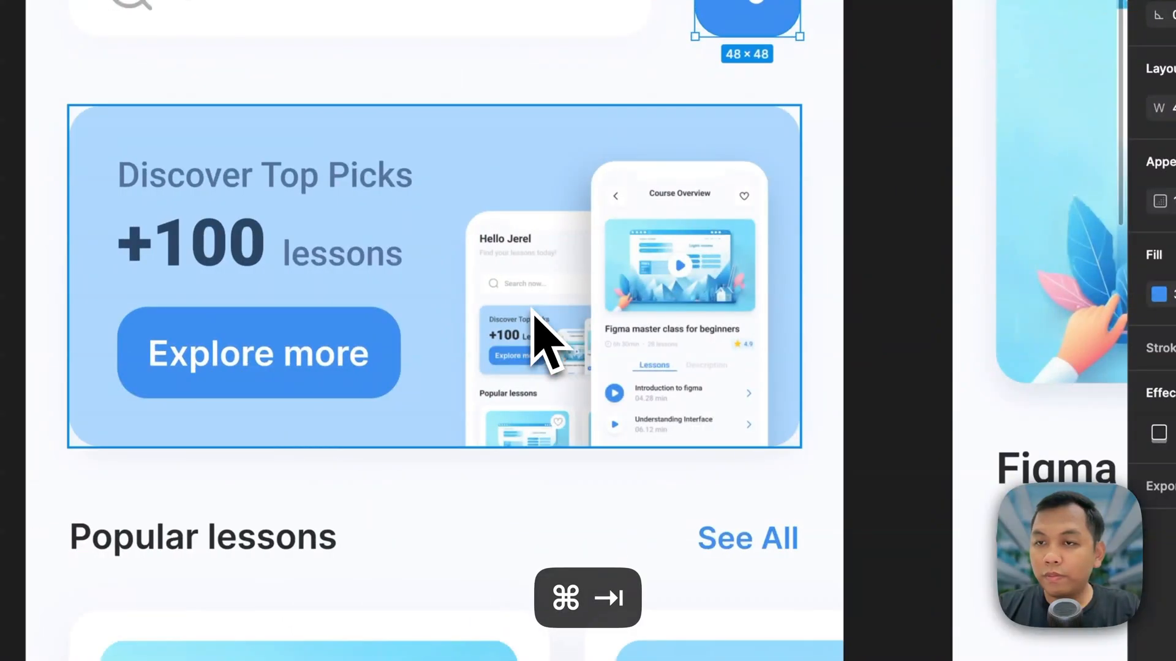
key("super+Tab")
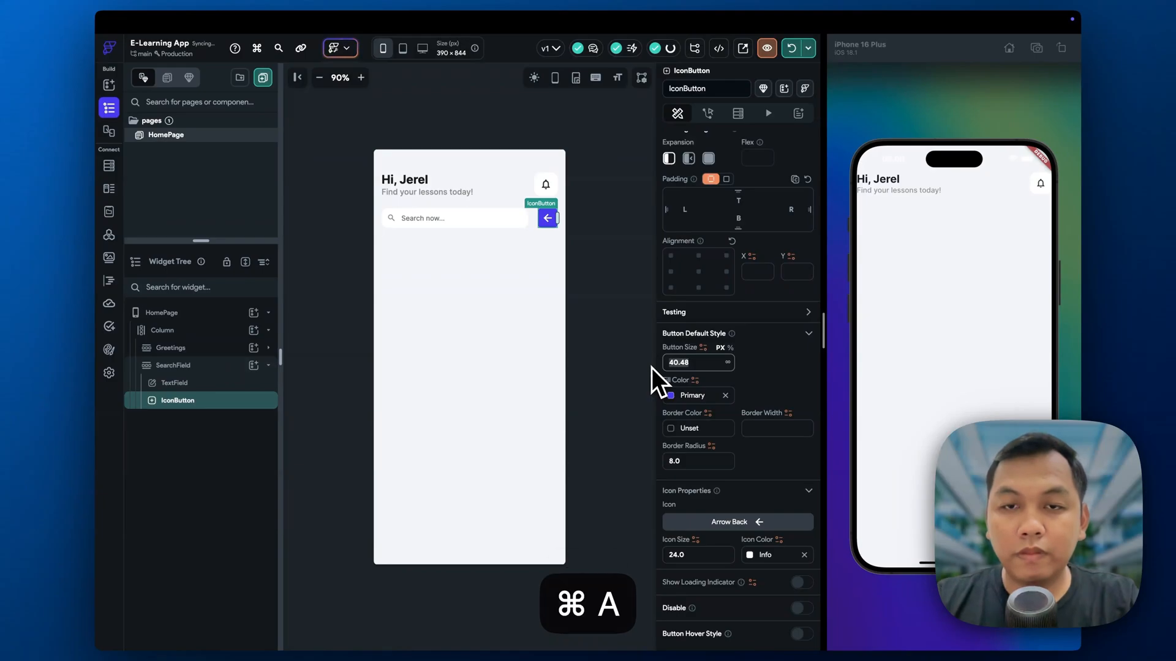
type("48")
- Copy the filter button's fill colour 3D8FEF from Figma and apply it as the IconButton's fill colour in FlutterFlow
scroll(698, 389, "down", 1)
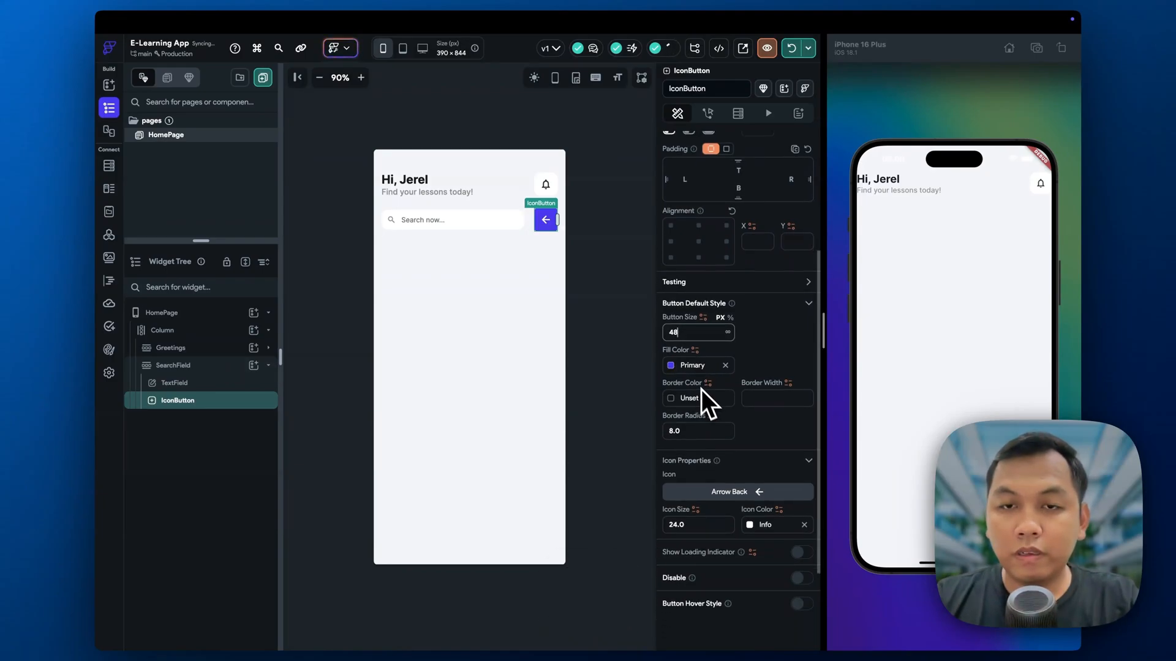
left_click(689, 365)
key("super+Tab")
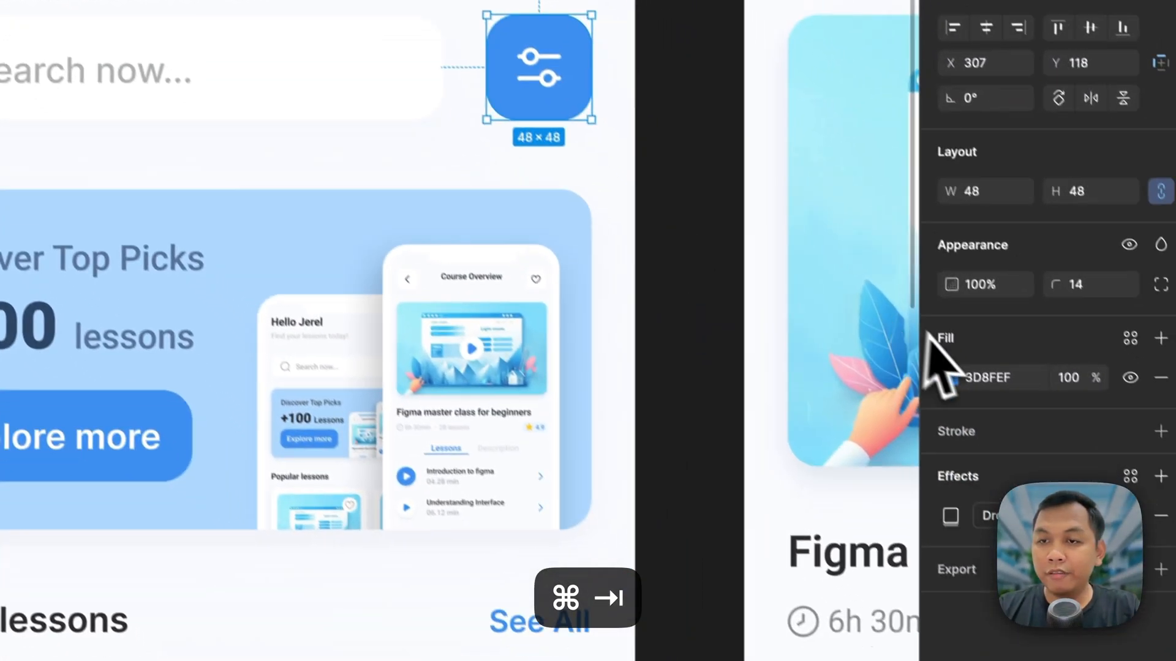
left_click(1066, 468)
key("super+c")
key("super+Tab")
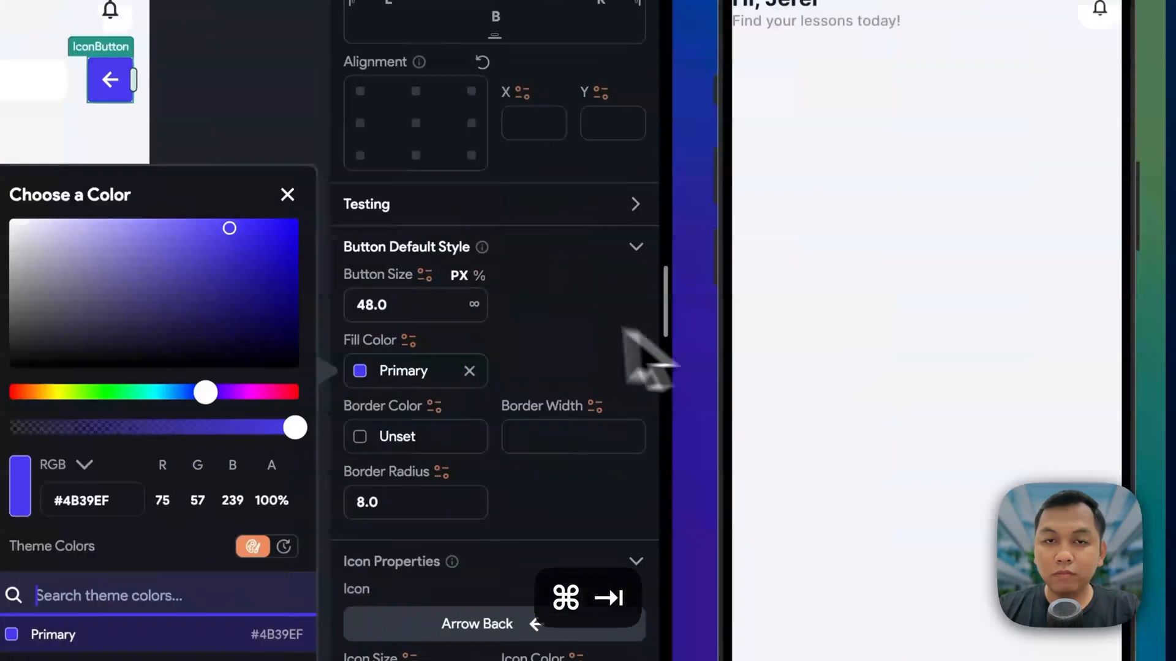
left_click(169, 501)
key("super+v")
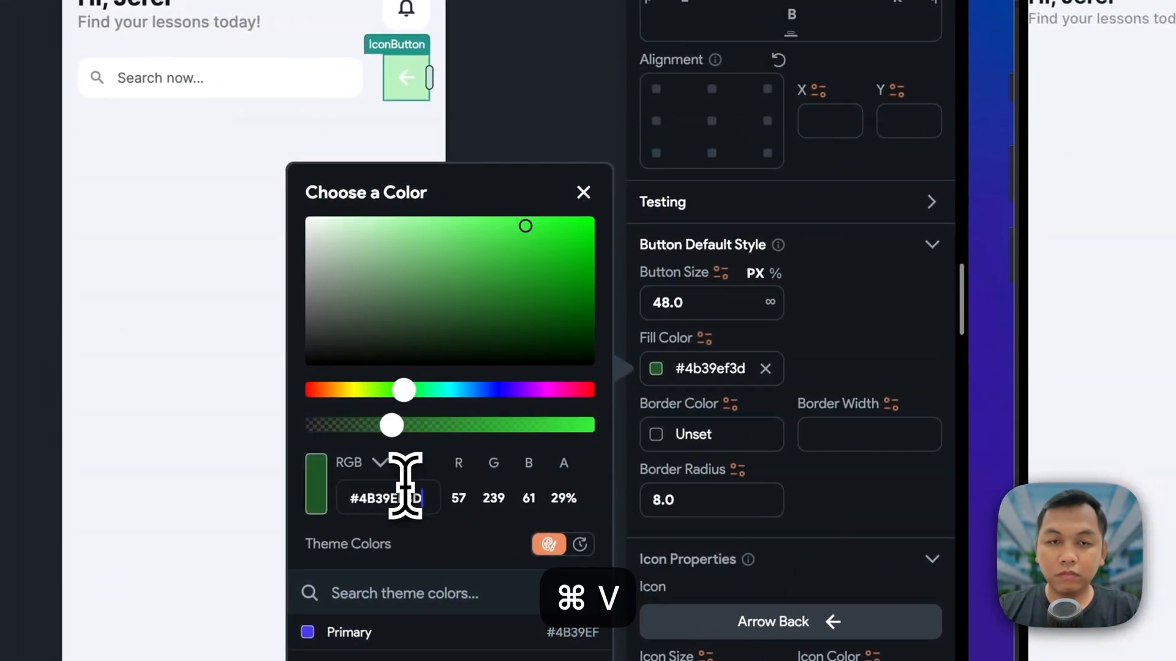
key("super+v")
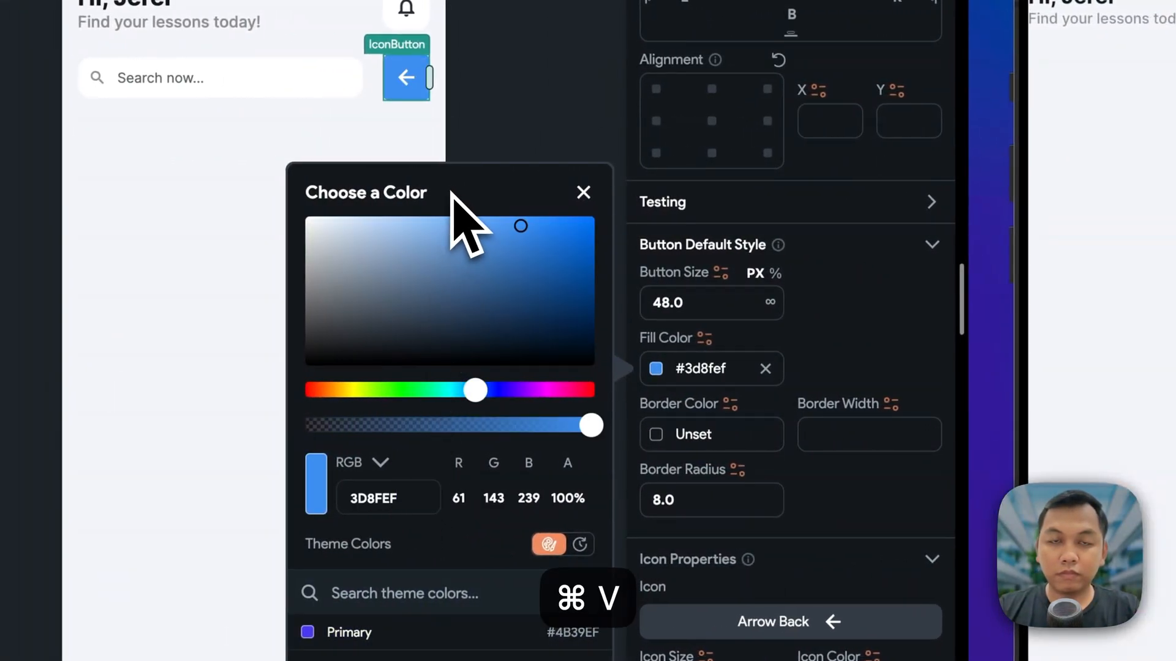
left_click(490, 33)
left_click(491, 31)
- Set the filter IconButton's border radius to 14 and change its icon to Filter List
left_click(410, 90)
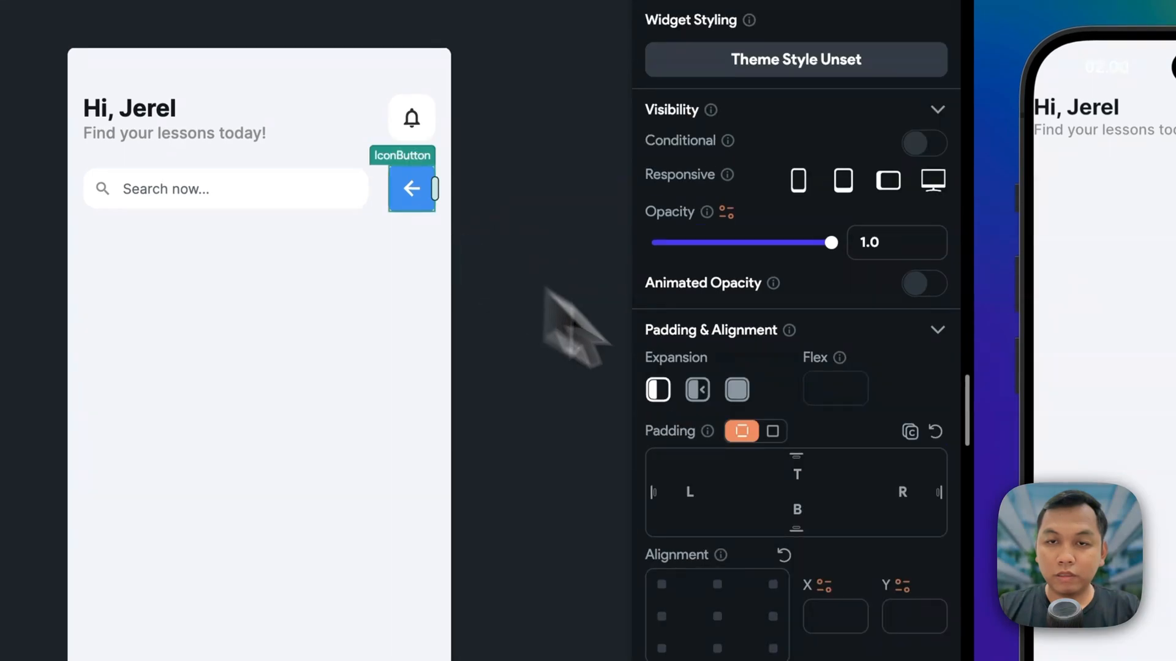
scroll(796, 460, "down", 10)
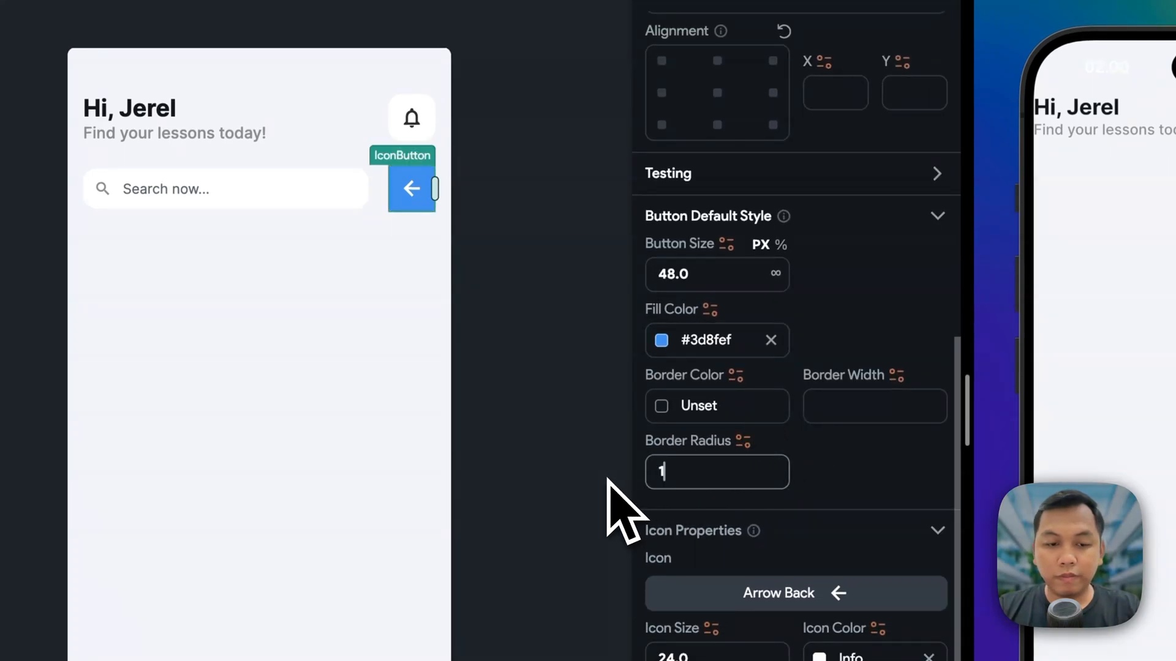
left_click(735, 595)
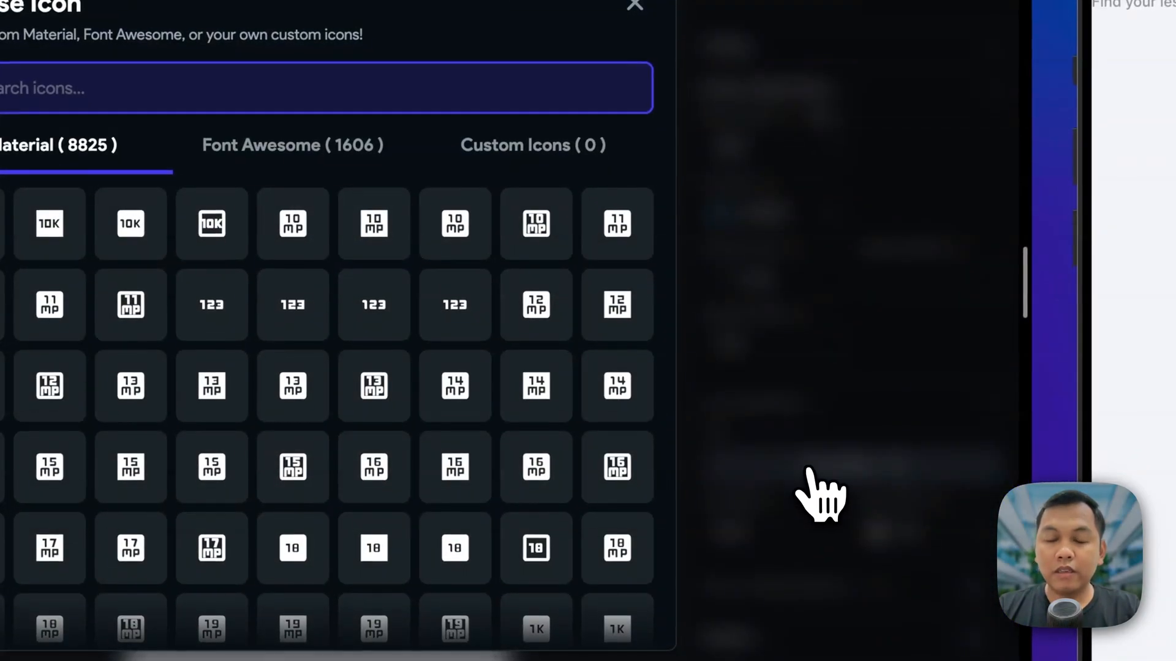
type("filter")
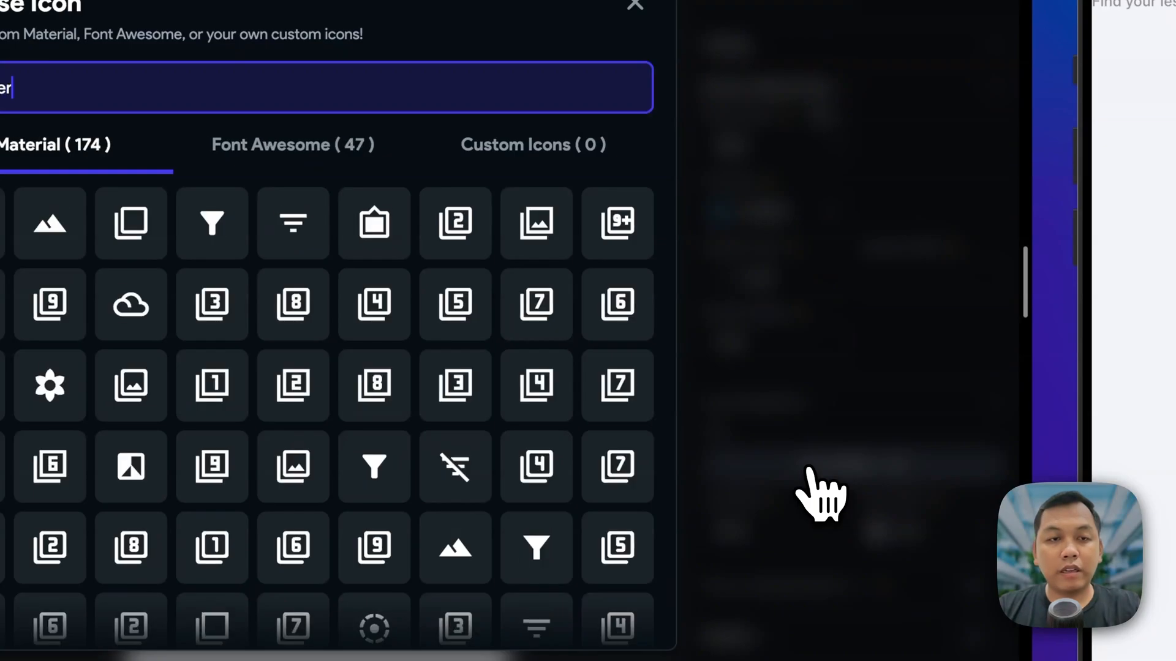
left_click(389, 232)
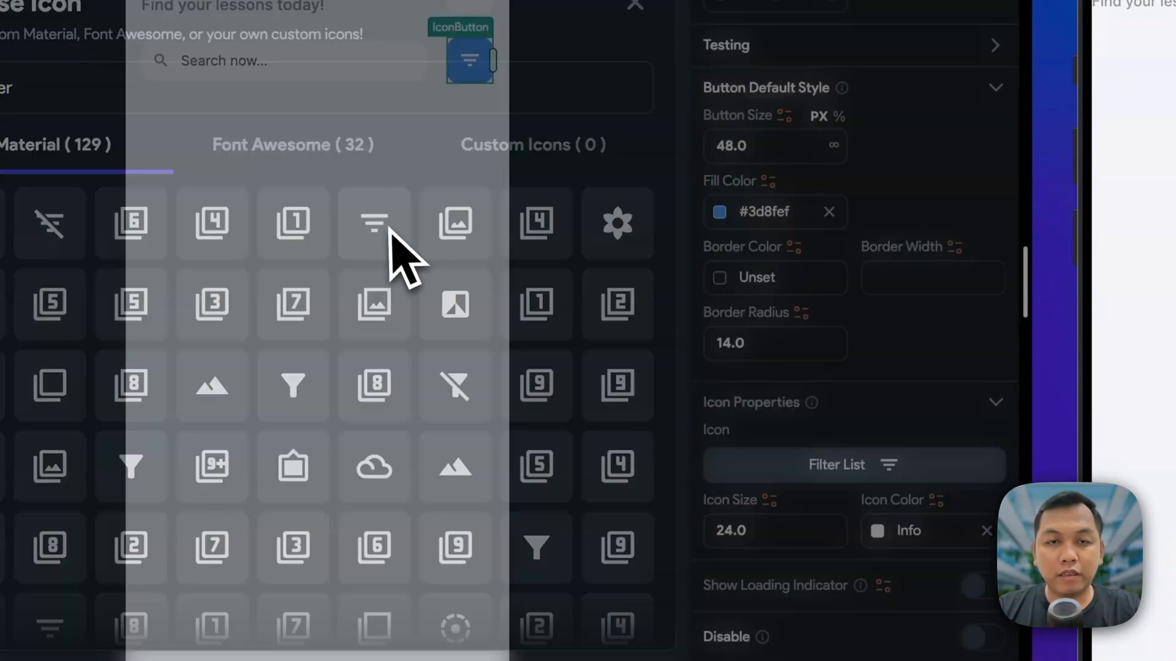
left_click(451, 187)
left_click(551, 181)
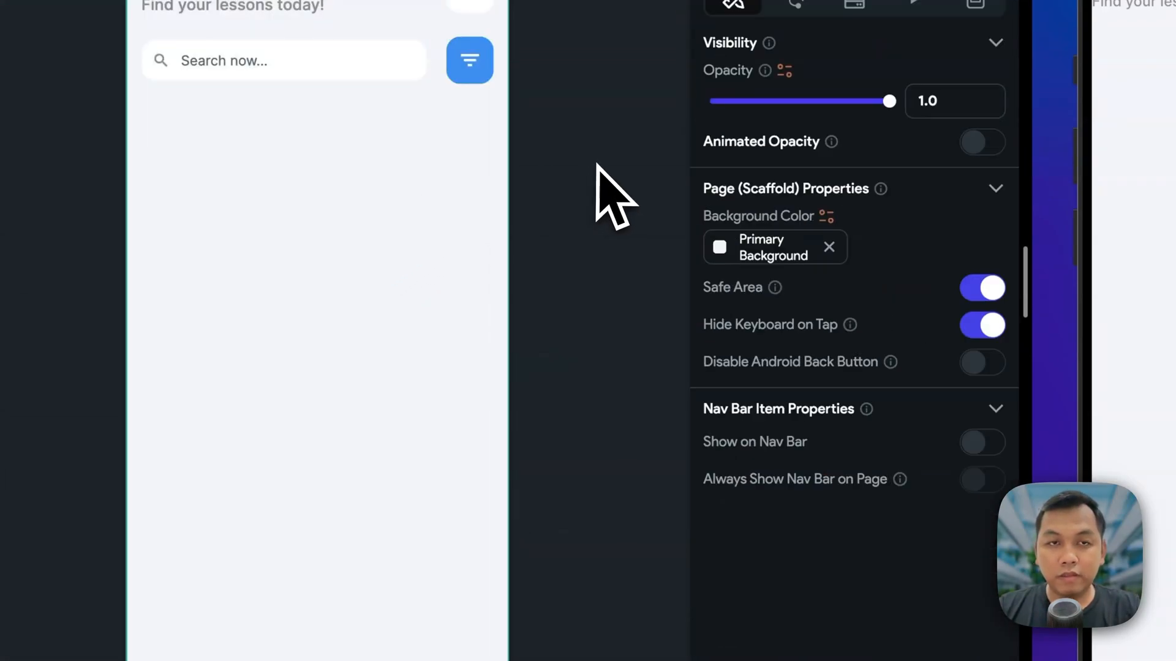
- Look at the Discover Top Picks banner in Figma, and add a Container to the HomePage Column in FlutterFlow
key("super+Tab")
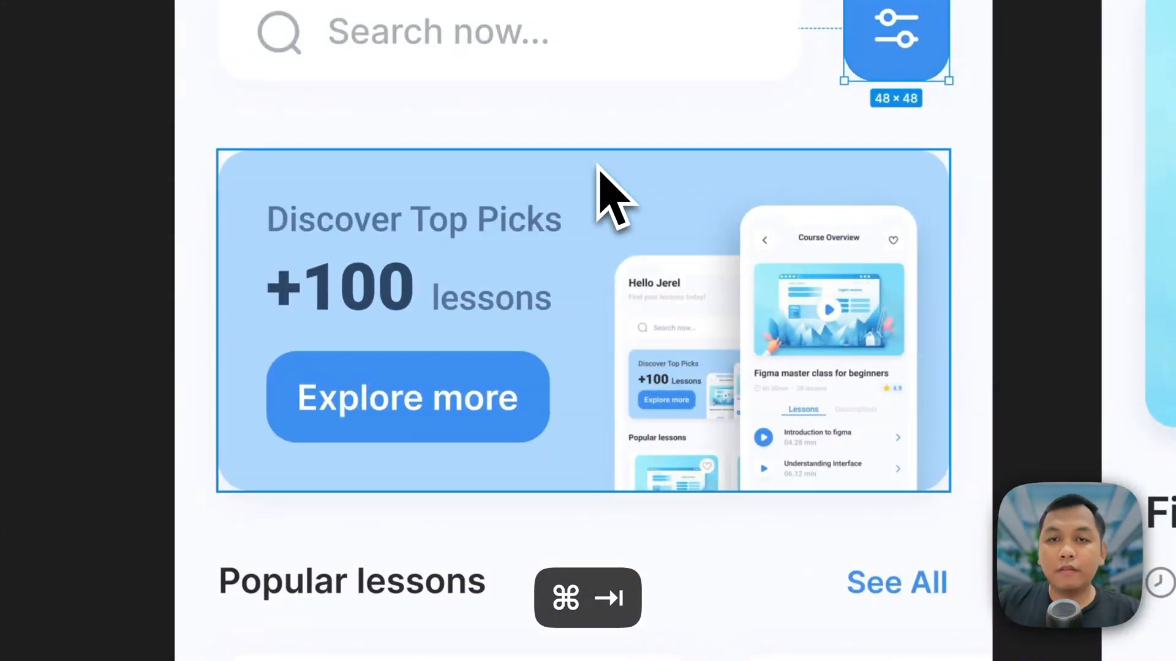
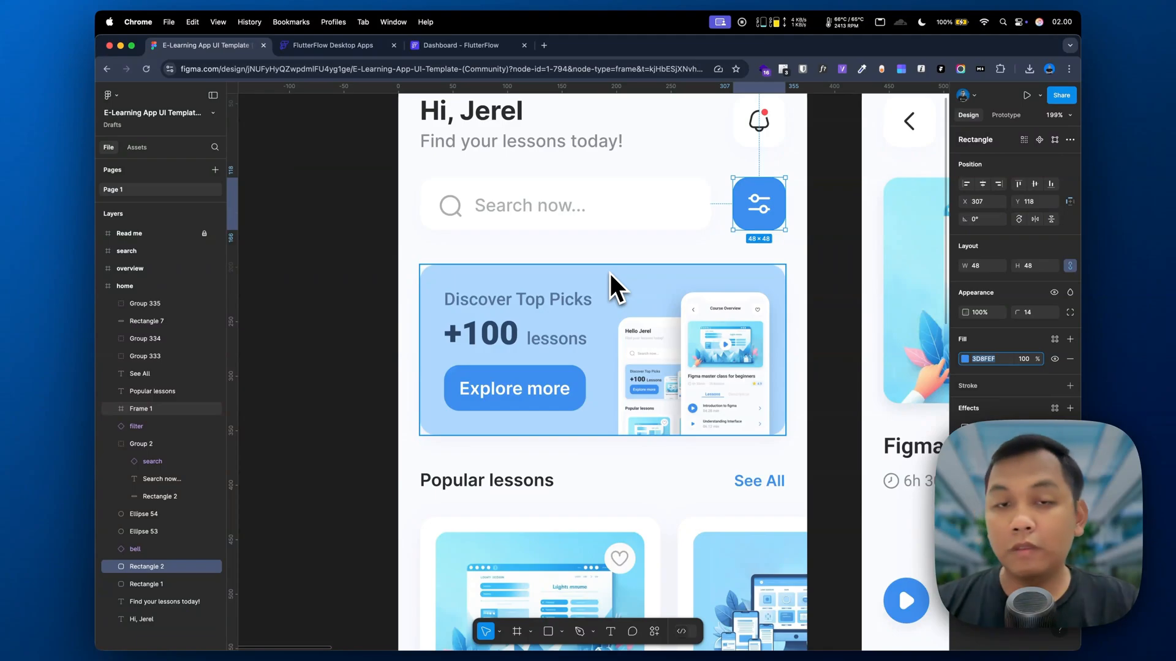
key("super+Tab")
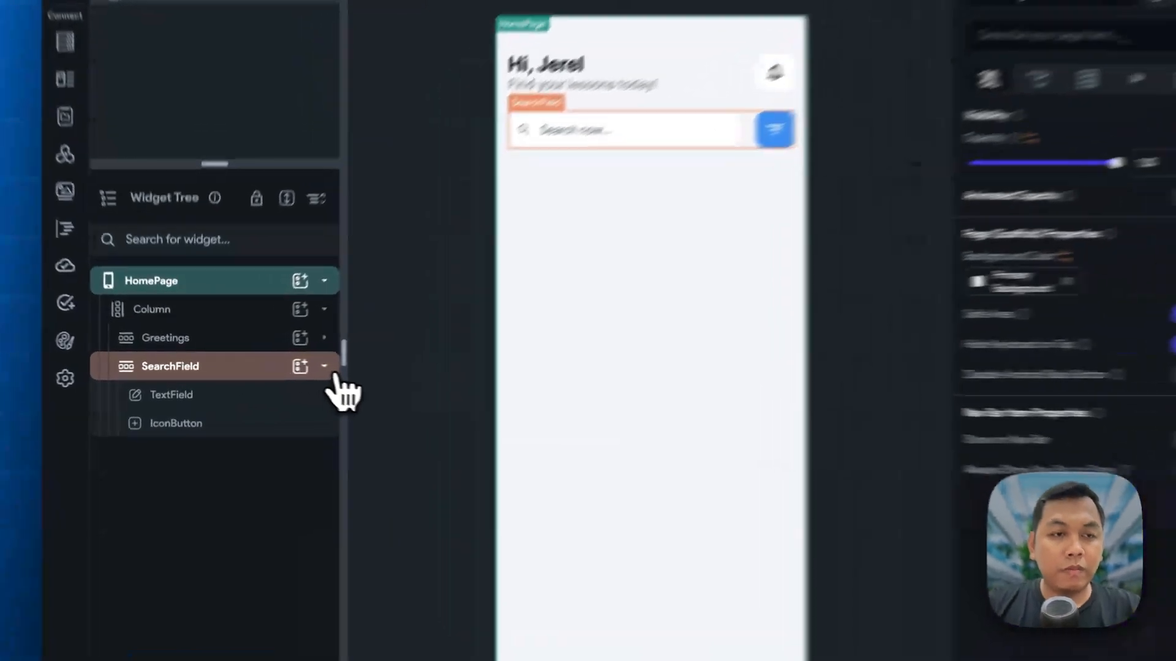
left_click(327, 368)
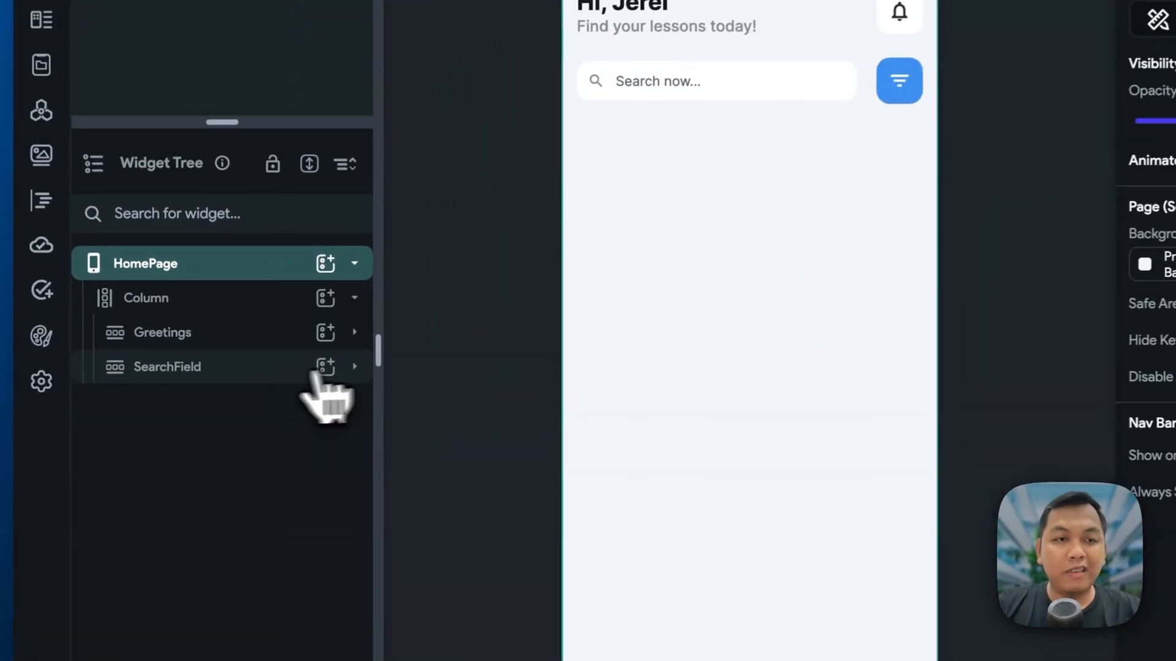
left_click(282, 335)
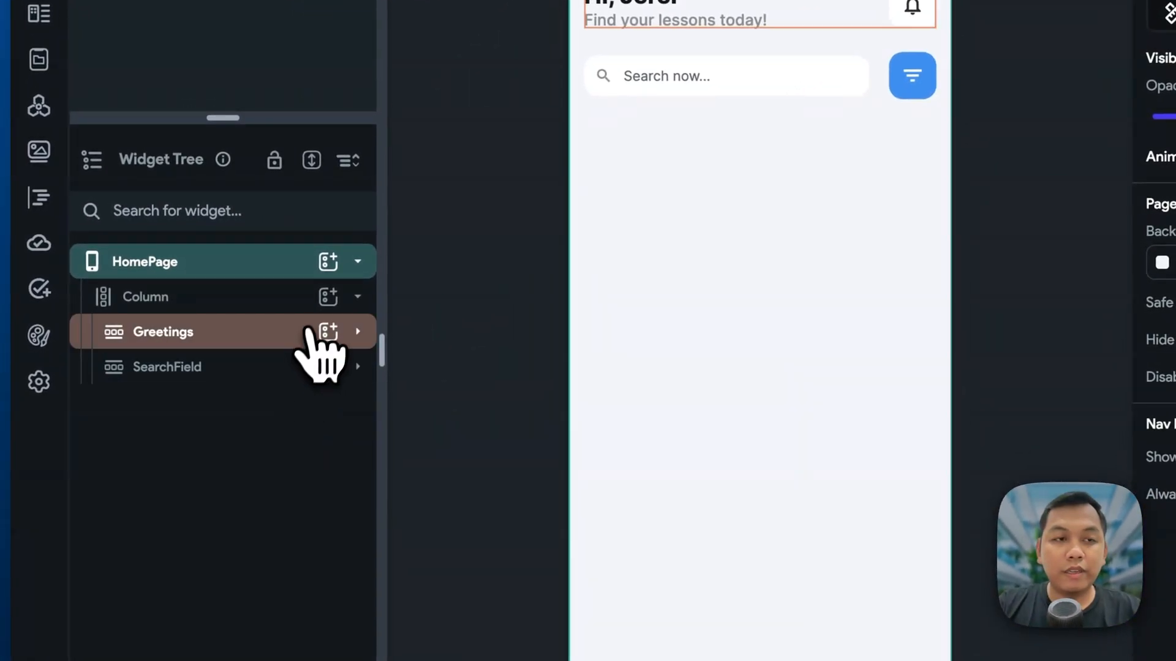
left_click(319, 299)
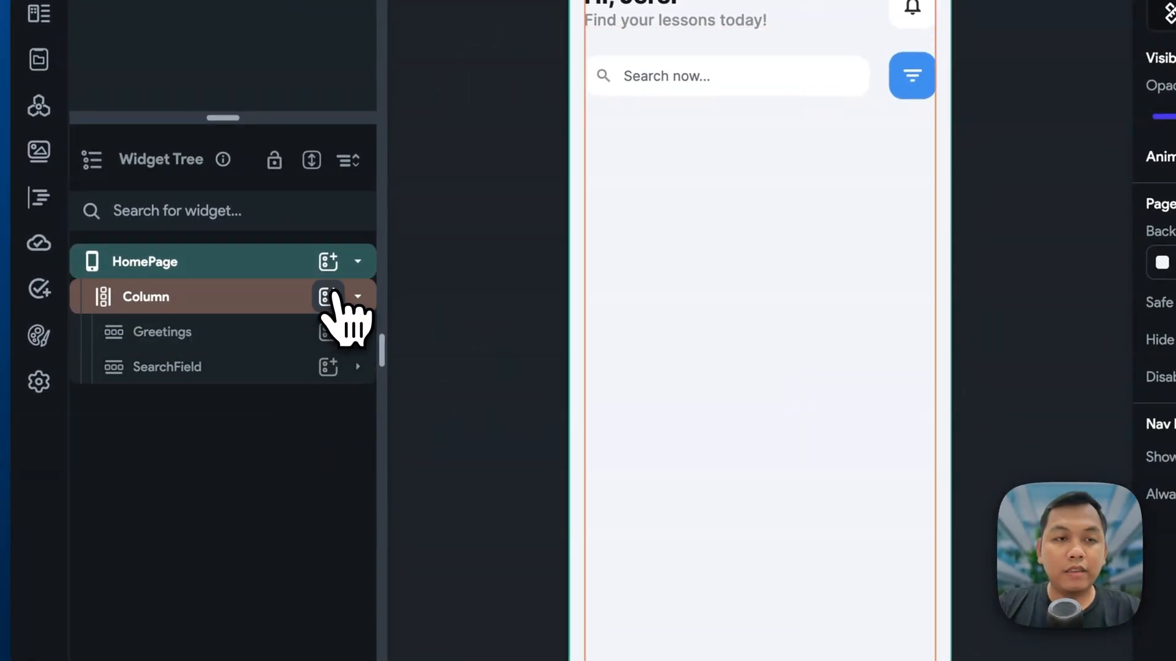
left_click(329, 297)
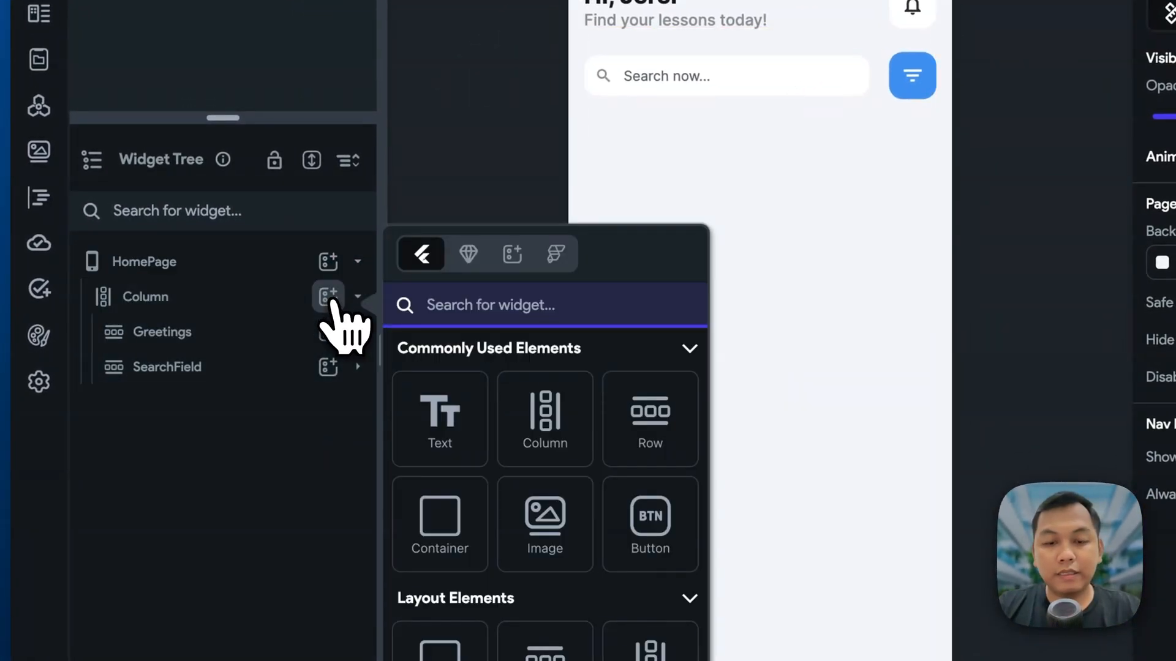
type("Conat")
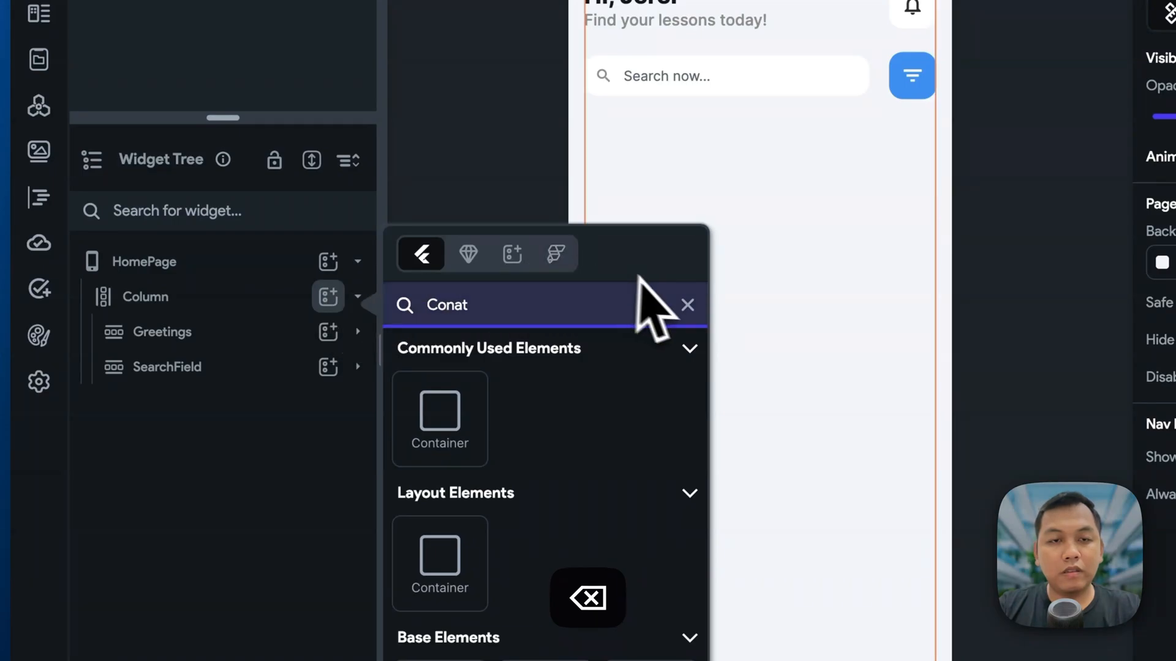
left_click(688, 305)
type("conta")
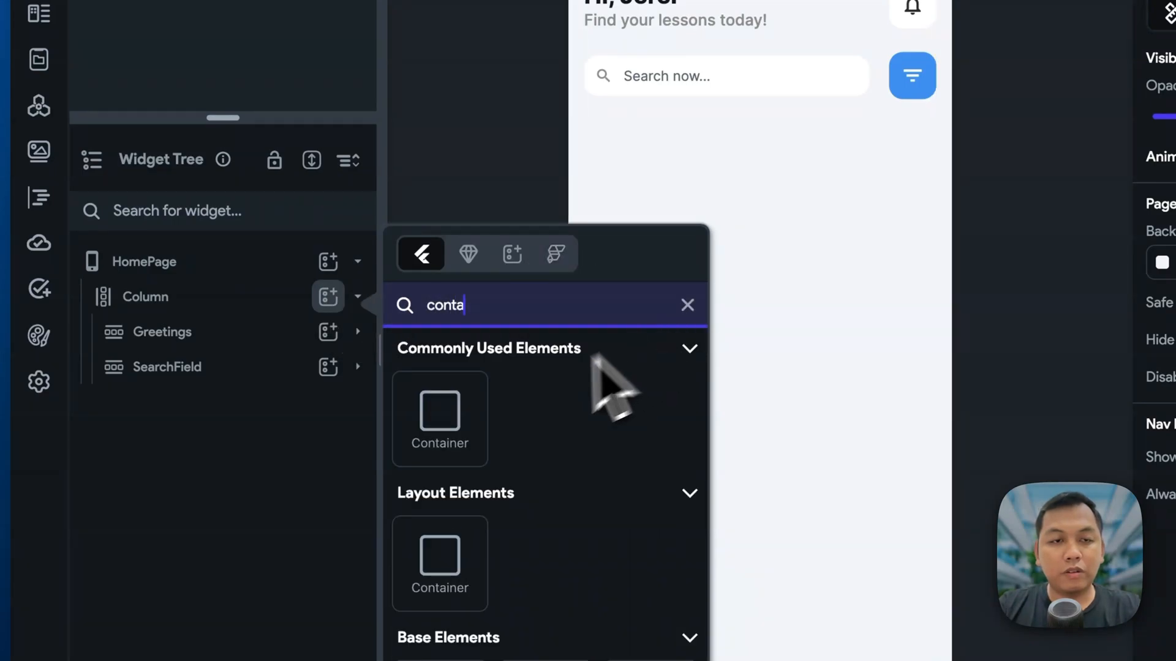
left_click(446, 416)
- Check the banner frame's dimensions in Figma, and set the FlutterFlow Container's height to 156 px
key("super+Tab")
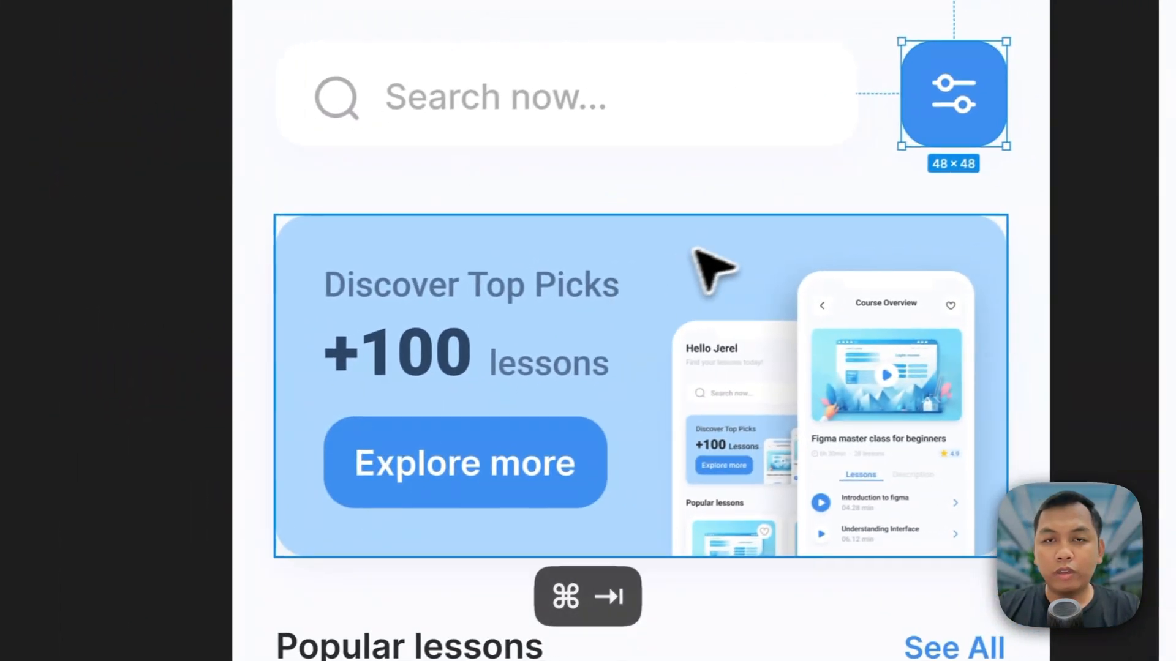
left_click(695, 251)
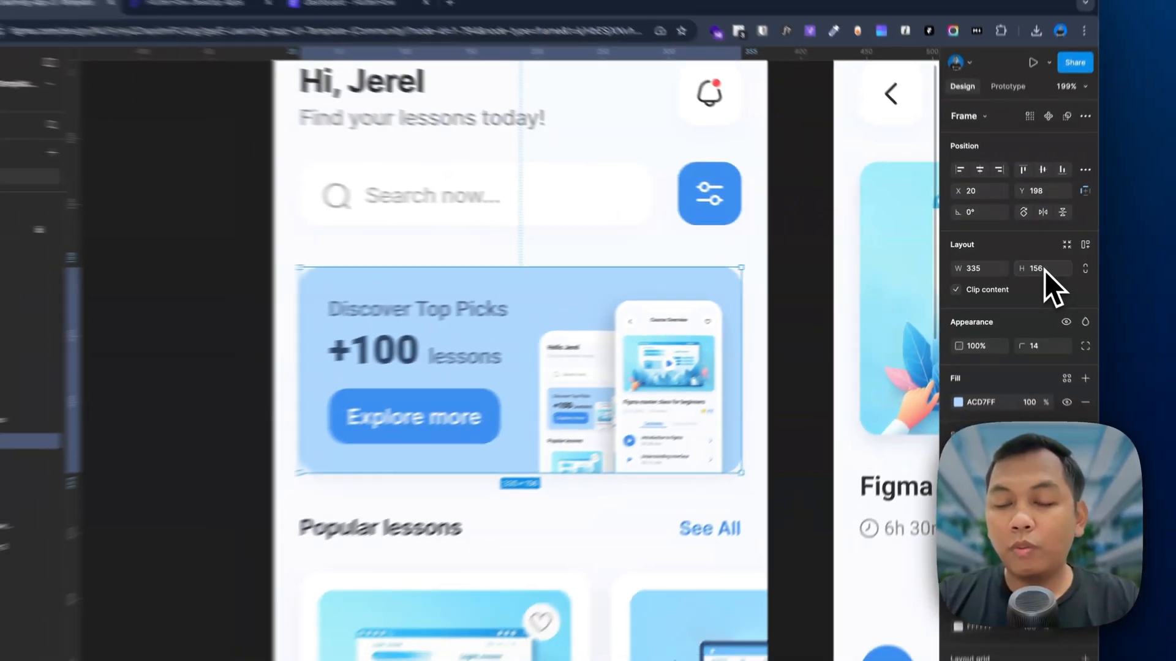
key("super+Tab")
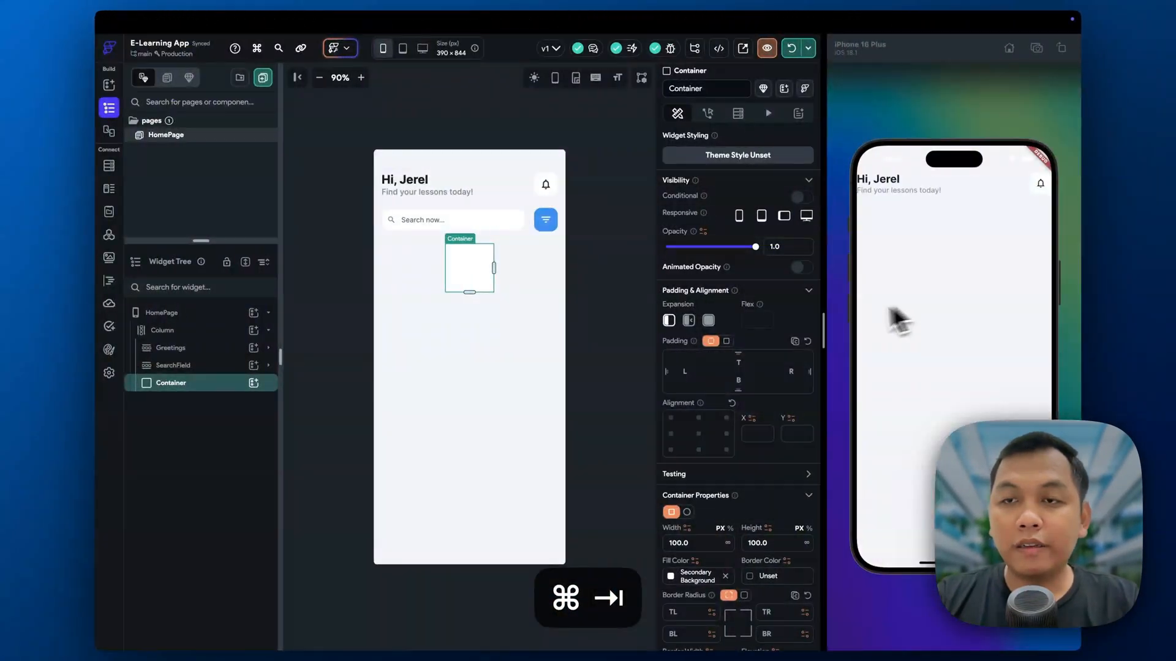
scroll(699, 428, "down", 3)
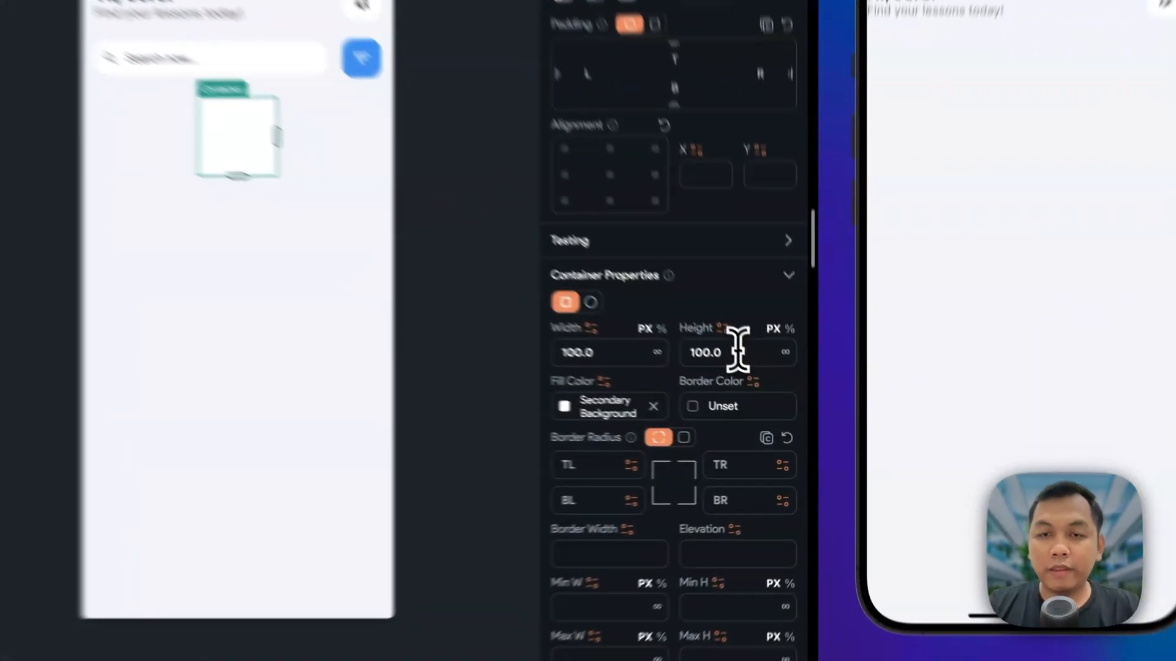
double_click(777, 400)
type("15")
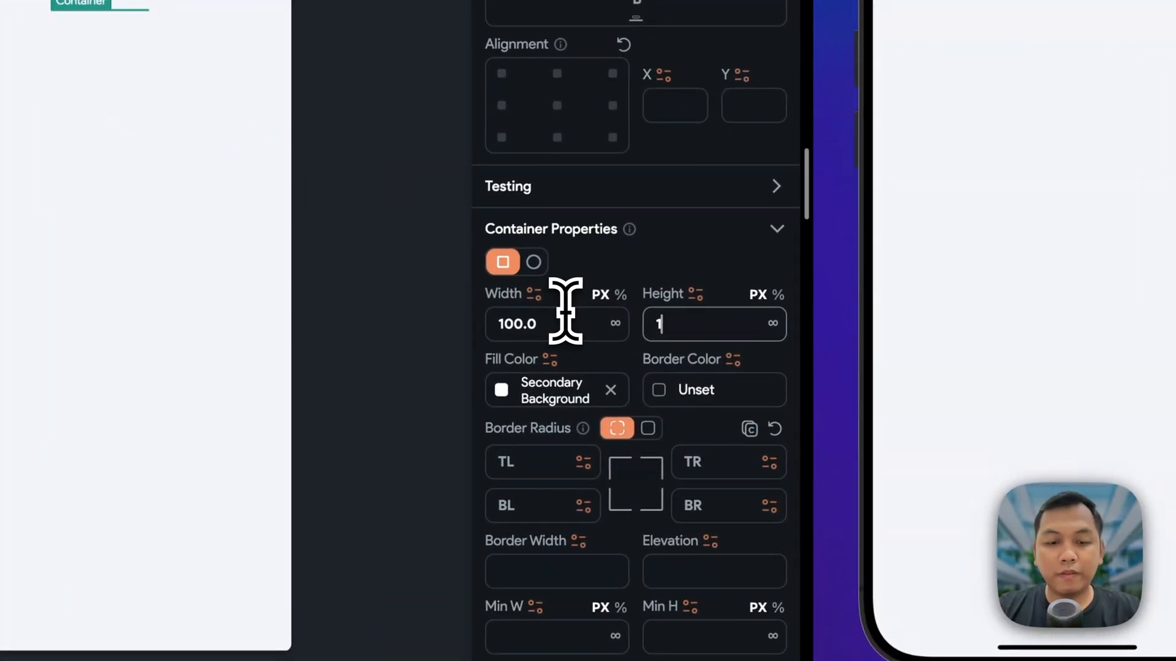
type("6")
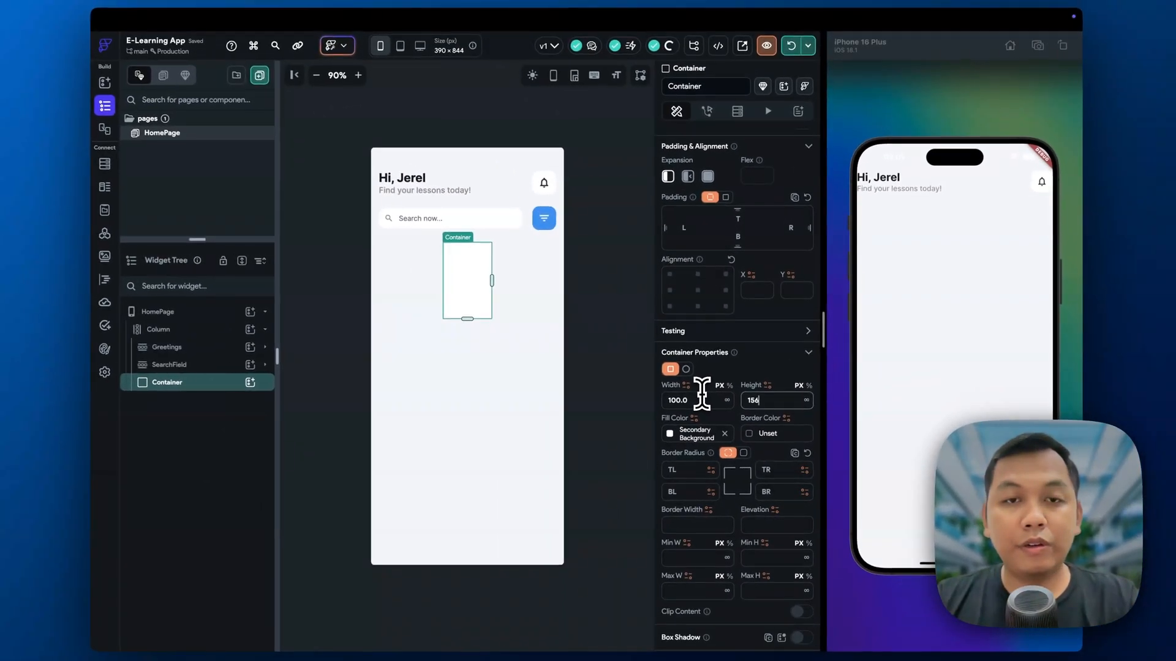
- Compare with the banner in Figma, and set the FlutterFlow Container's width to 100%
key("super+Tab")
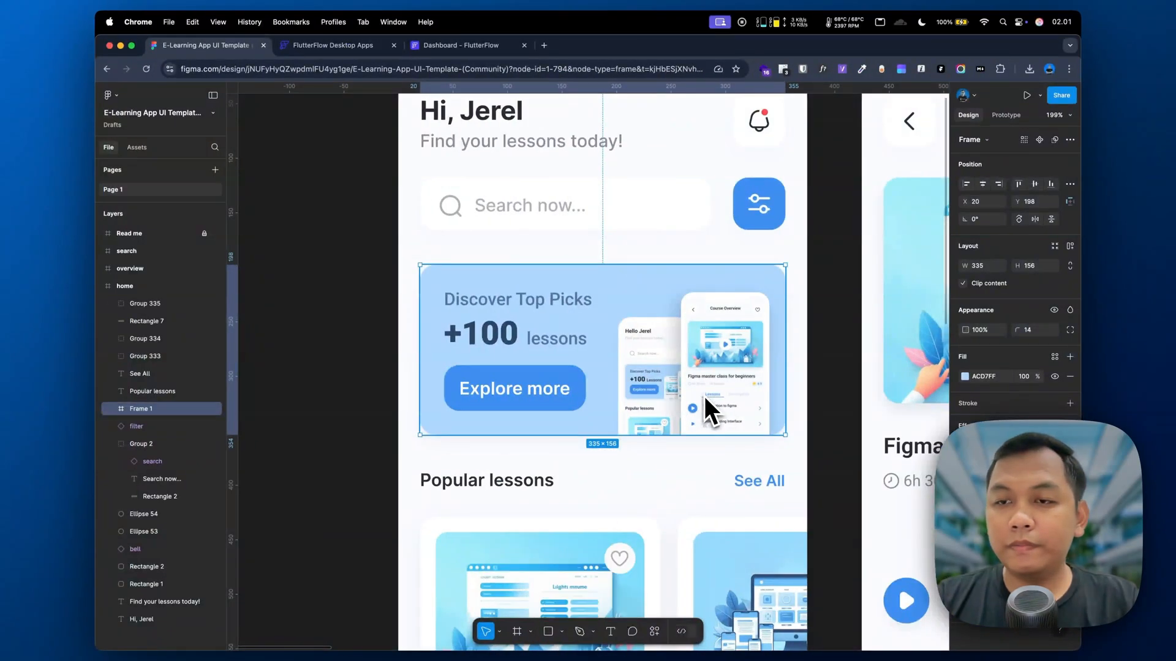
key("super+Tab")
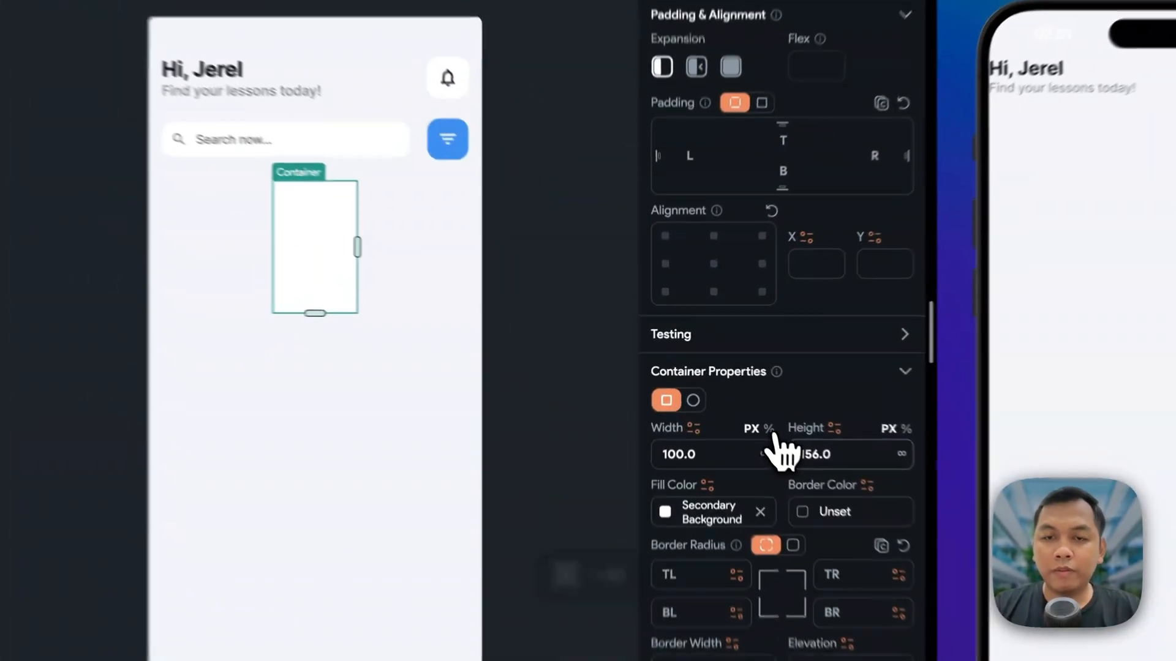
triple_click(750, 454)
key("BackSpace")
type("100")
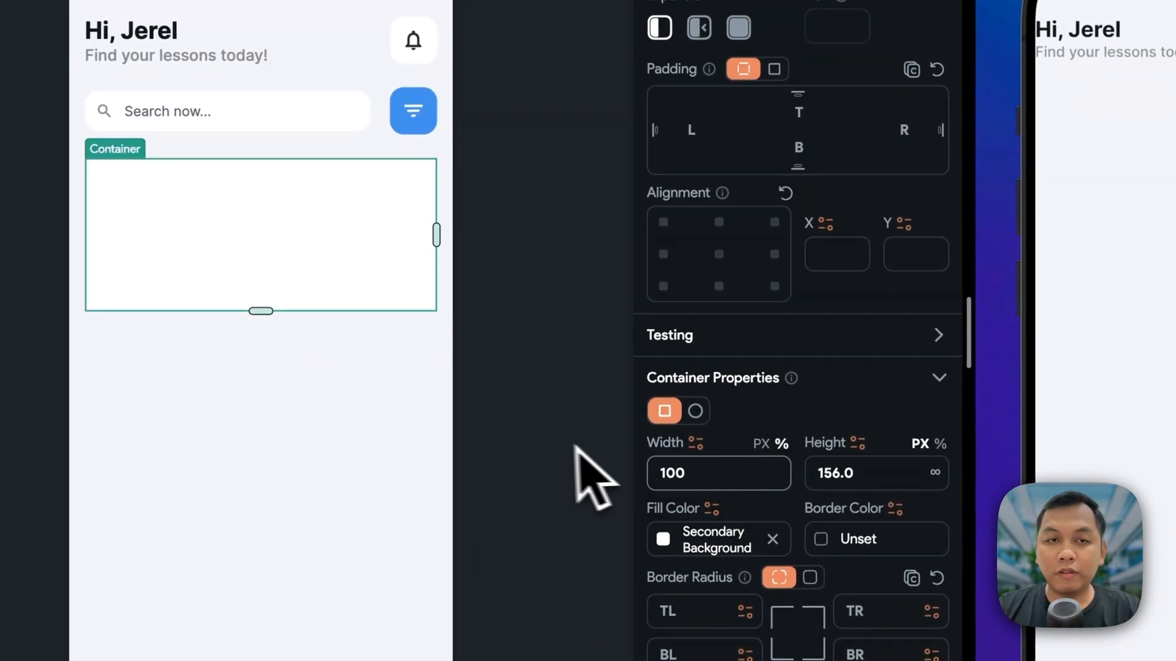
left_click(402, 446)
- Check the banner's corner radius in Figma, and set a uniform border radius of 14 on the FlutterFlow Container
left_click(368, 204)
key("super+Tab")
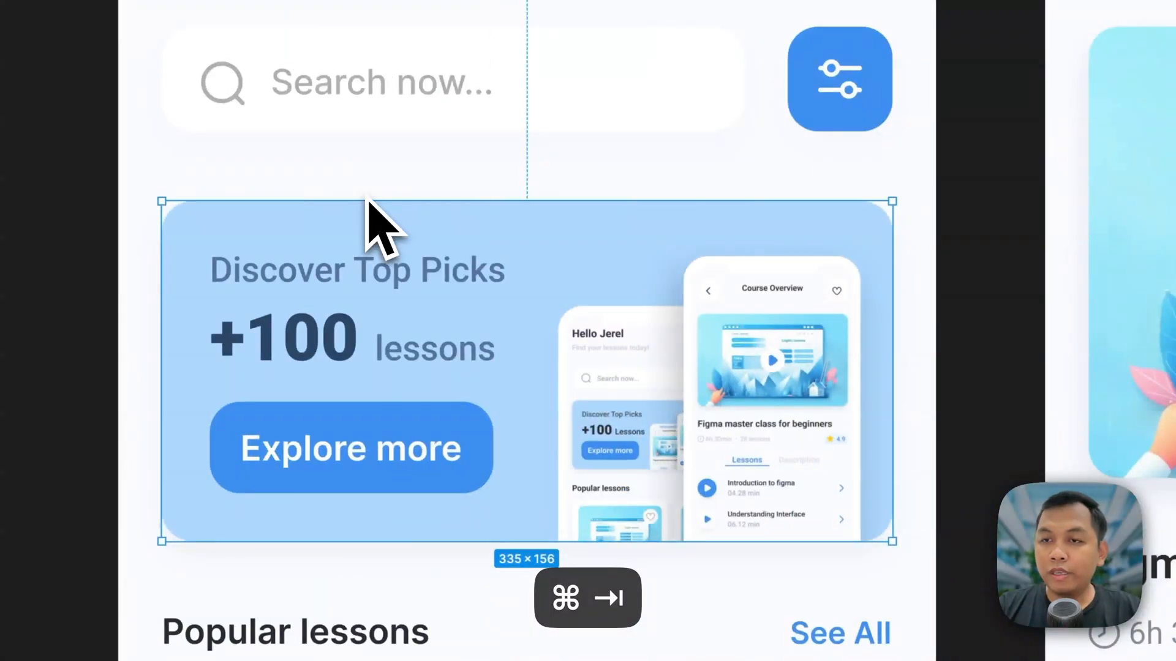
key("super+Tab")
scroll(790, 373, "down", 4)
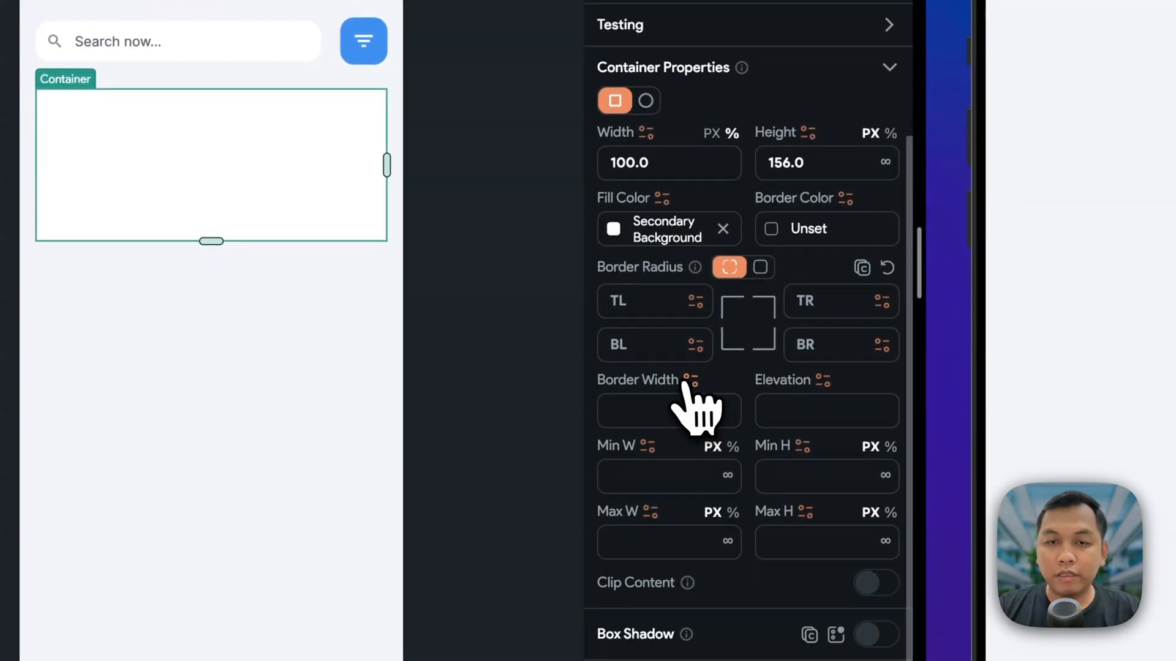
left_click(690, 381)
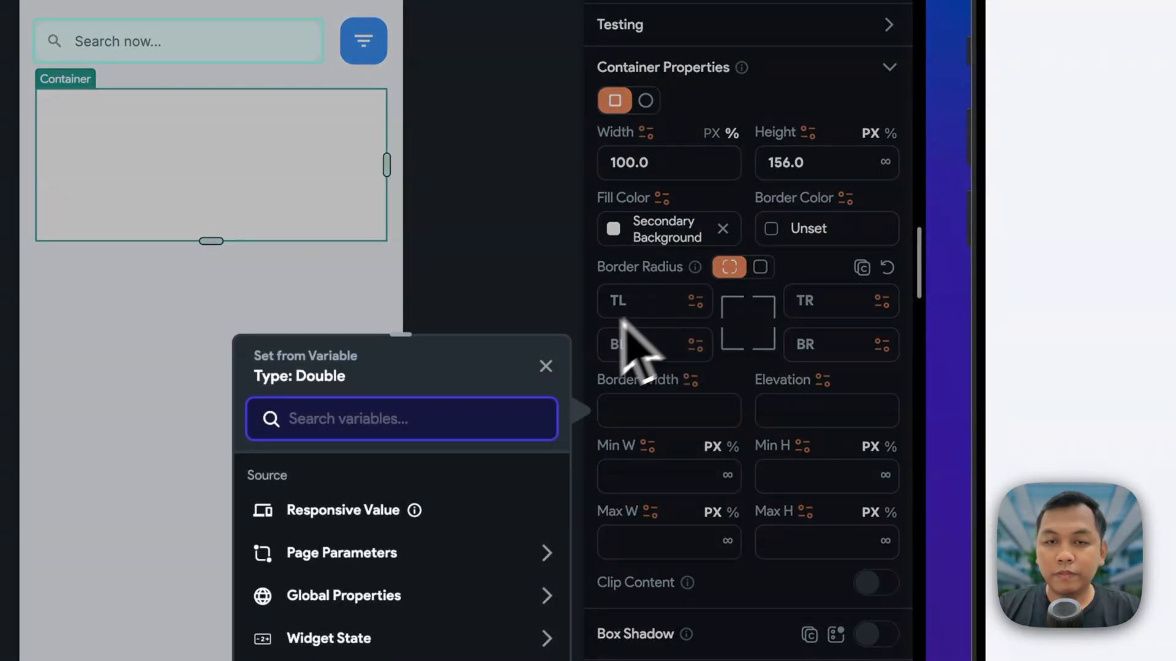
left_click(544, 366)
left_click(760, 267)
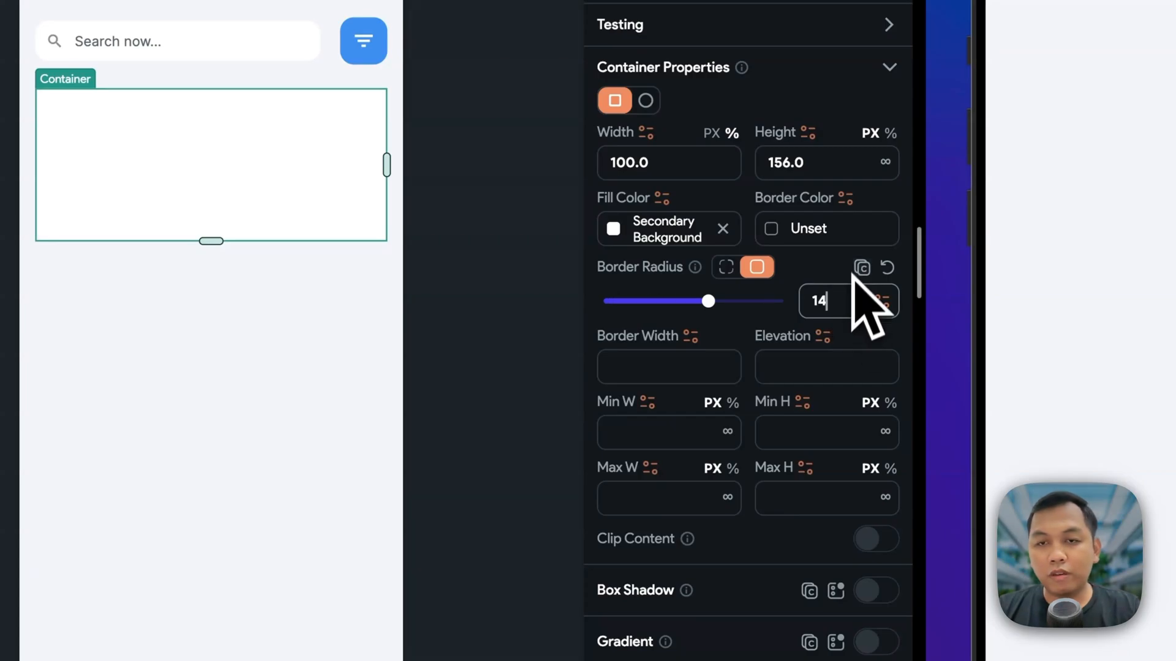
- Switch to Figma and copy the banner frame's fill color code, ACD7FF
left_click(235, 316)
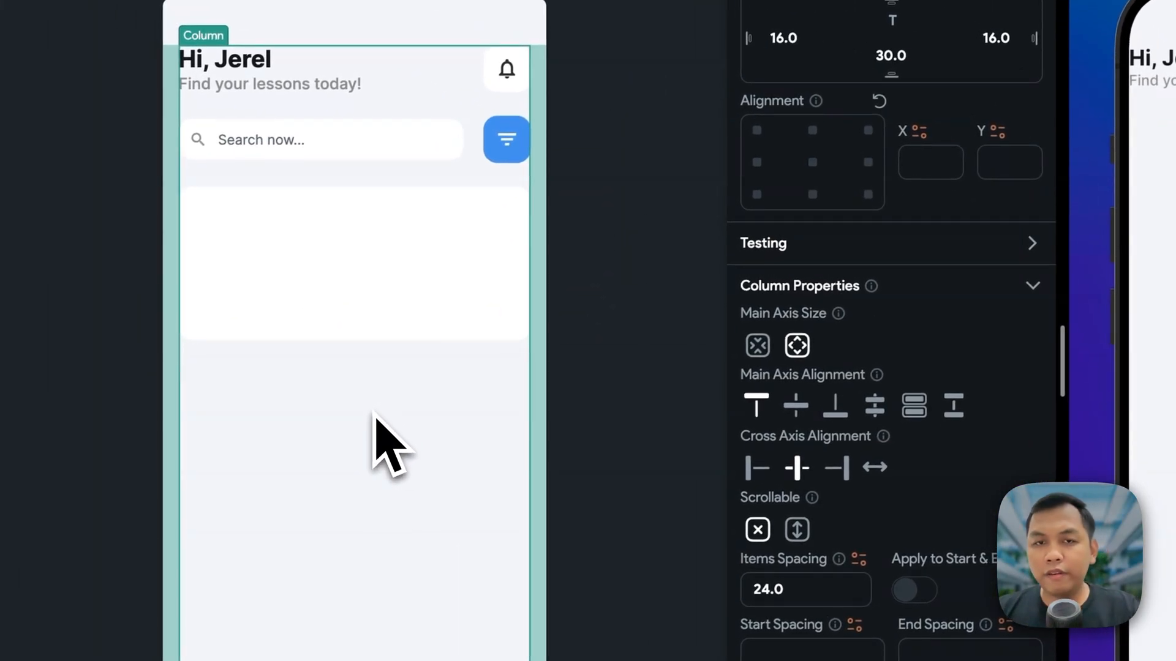
left_click(360, 289)
key("super+Tab")
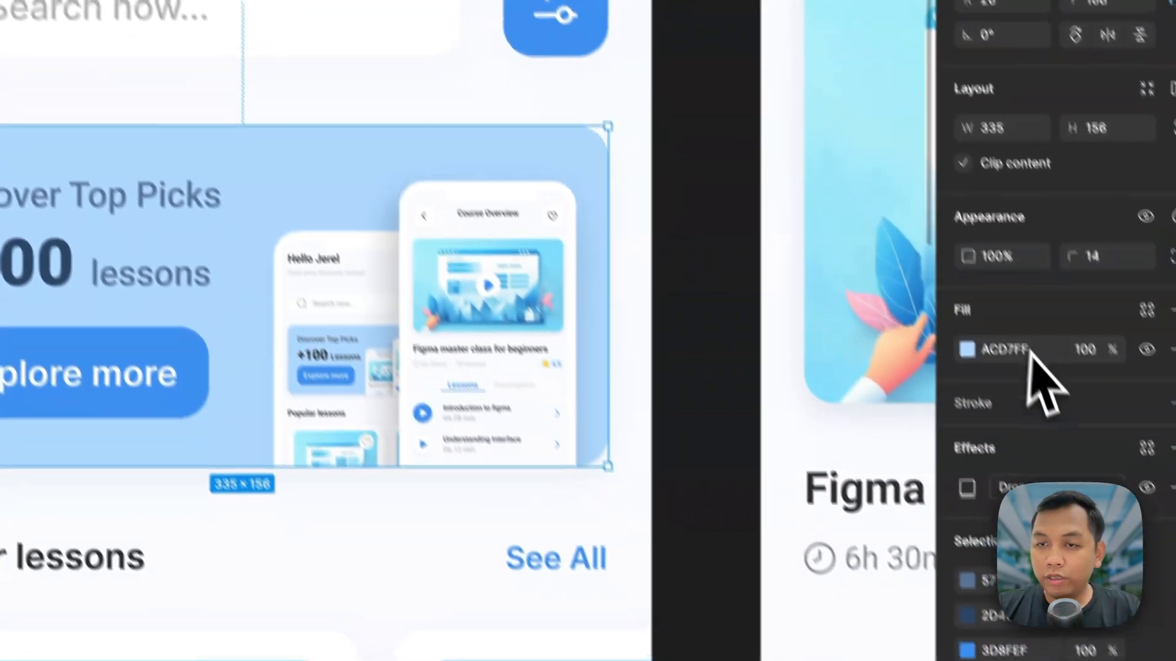
key("super+c")
- Switch back to FlutterFlow and set the banner Container's fill color to #ACD7FF
key("super+Tab")
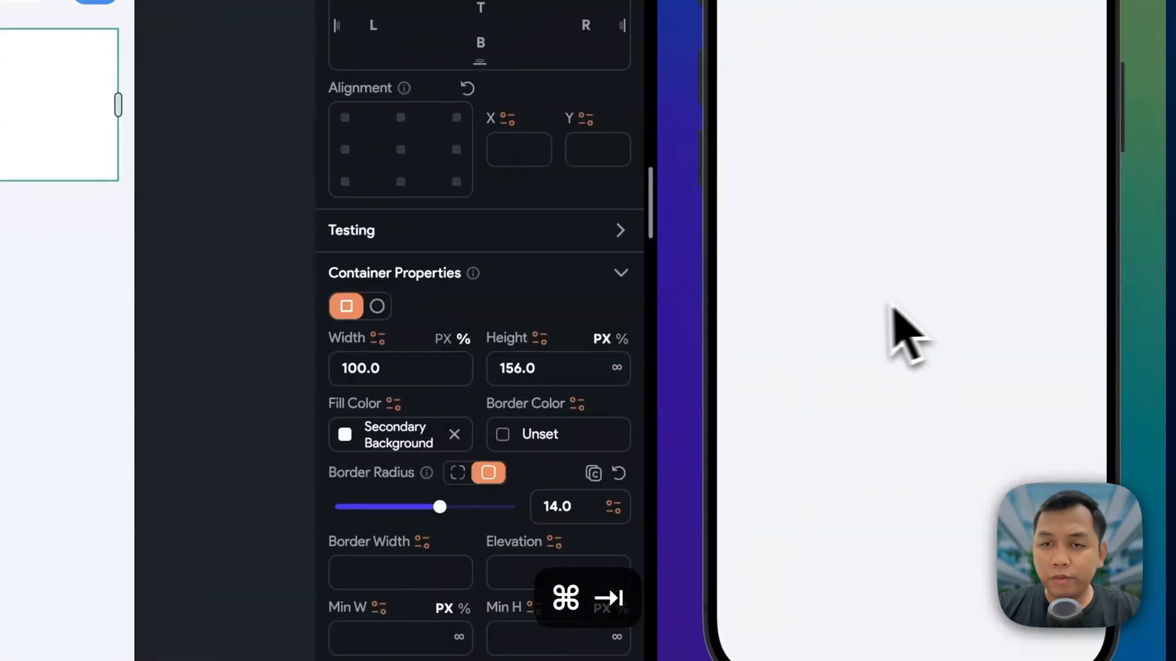
scroll(590, 368, "down", 10)
scroll(590, 367, "up", 14)
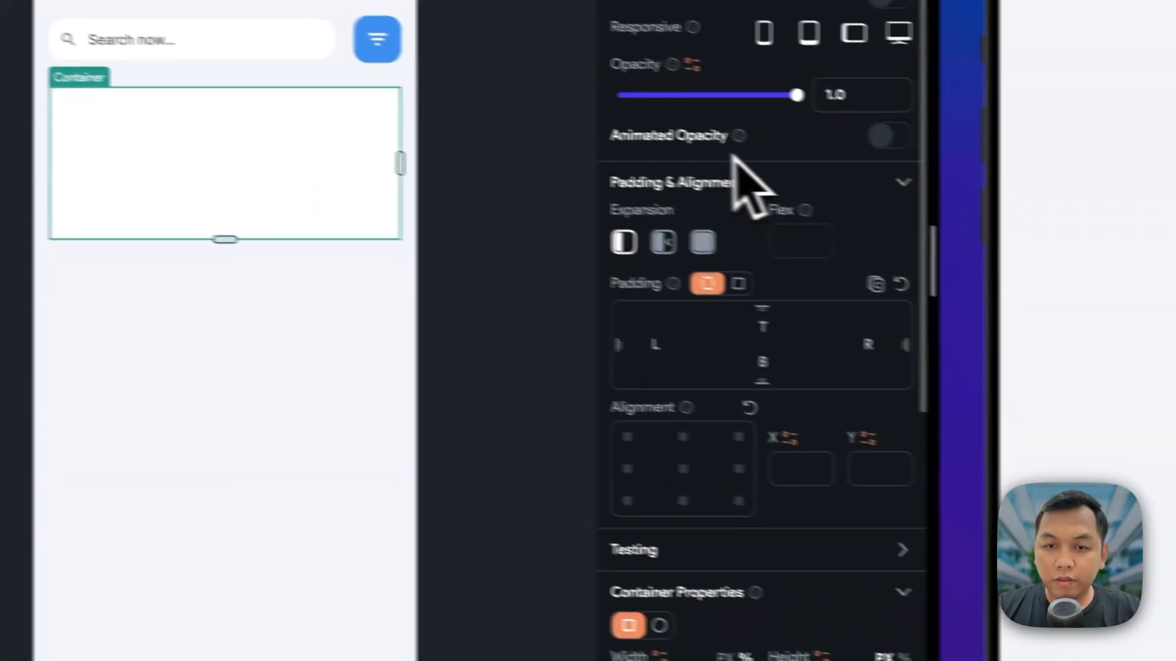
scroll(454, 115, "down", 5)
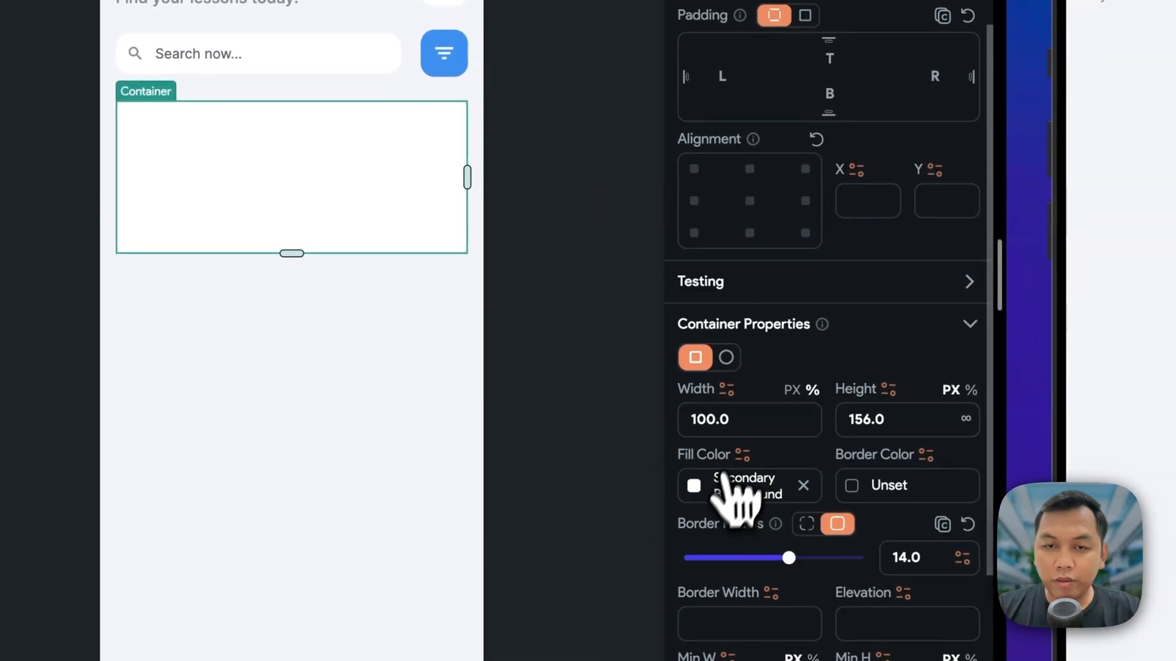
left_click(361, 658)
left_click(421, 473)
key("super+v")
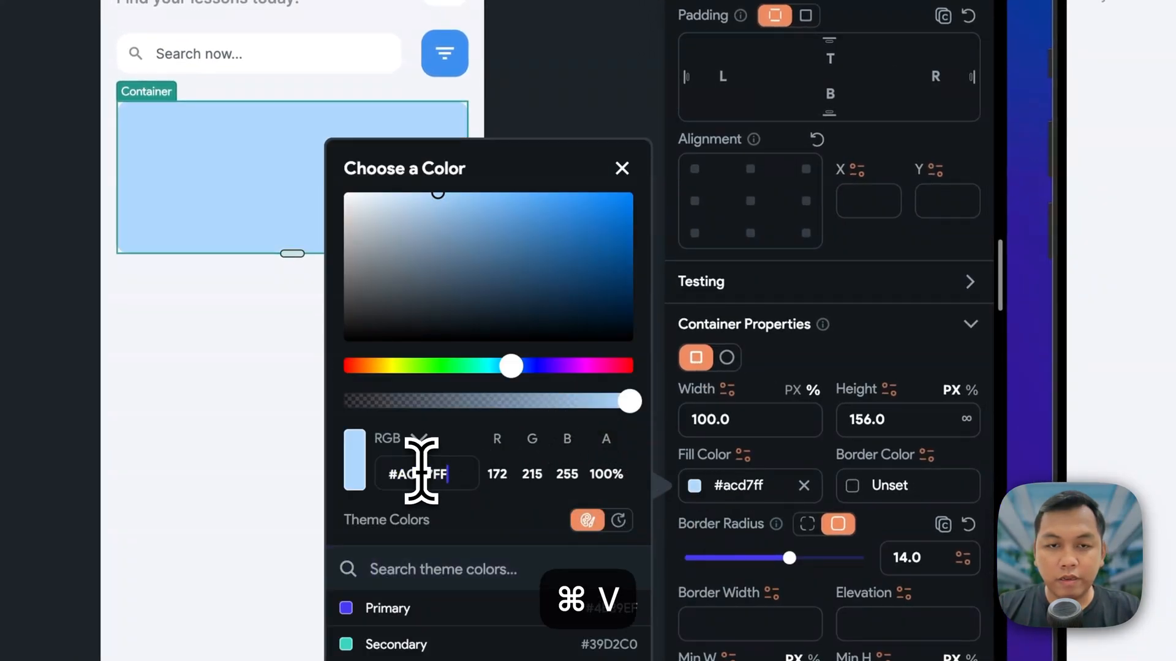
left_click(177, 433)
left_click(176, 432)
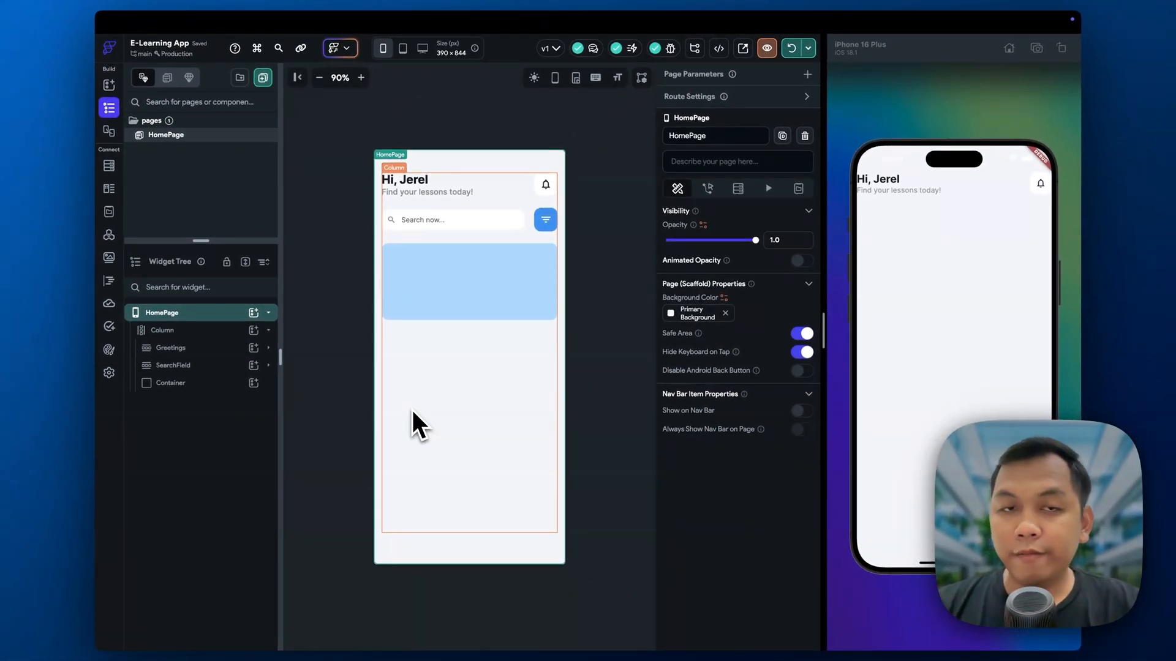
- Examine the banner's content in Figma, selecting the Discover Top Picks text inside the frame
key("super+Tab")
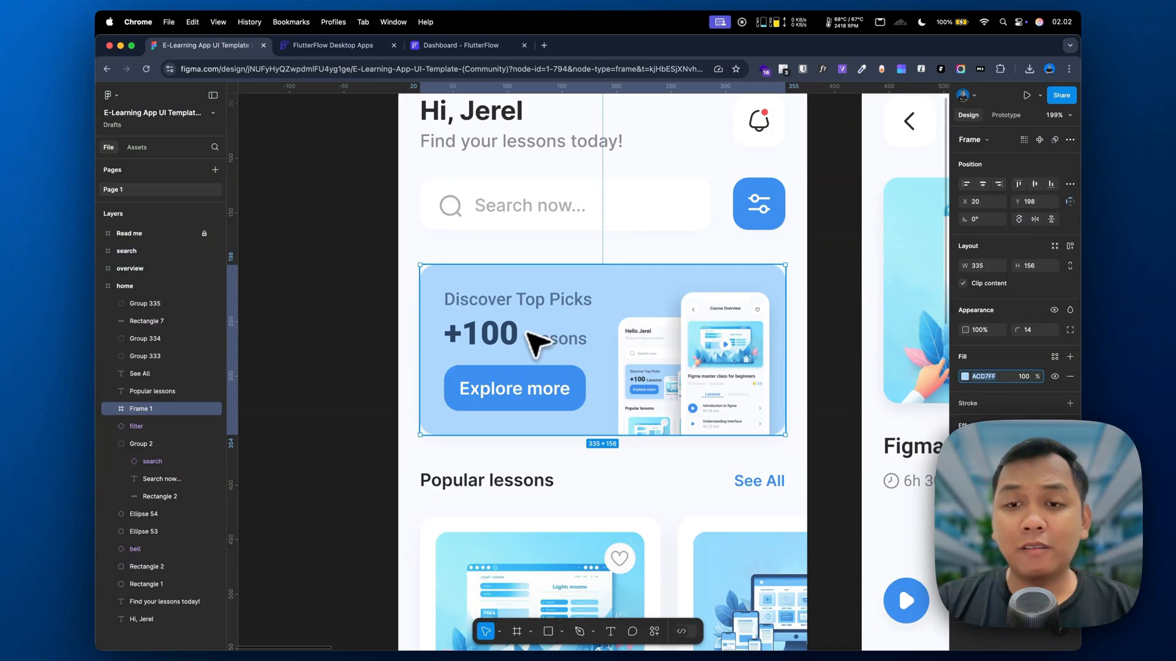
scroll(528, 333, "down", 1)
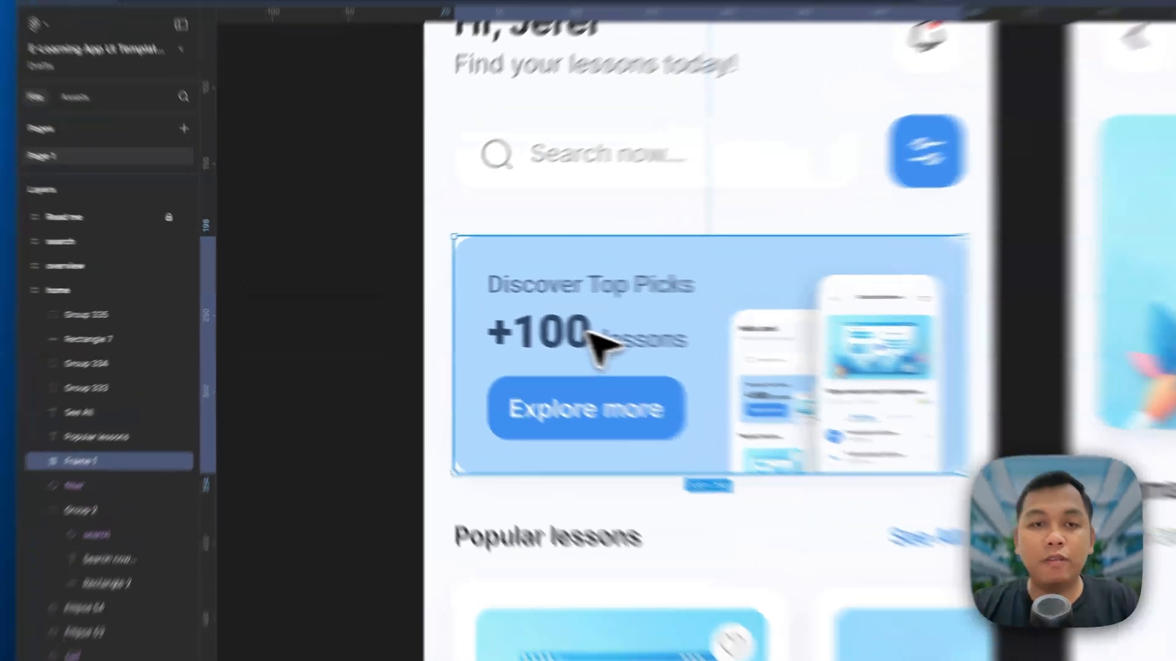
left_click(505, 316)
left_click(513, 280)
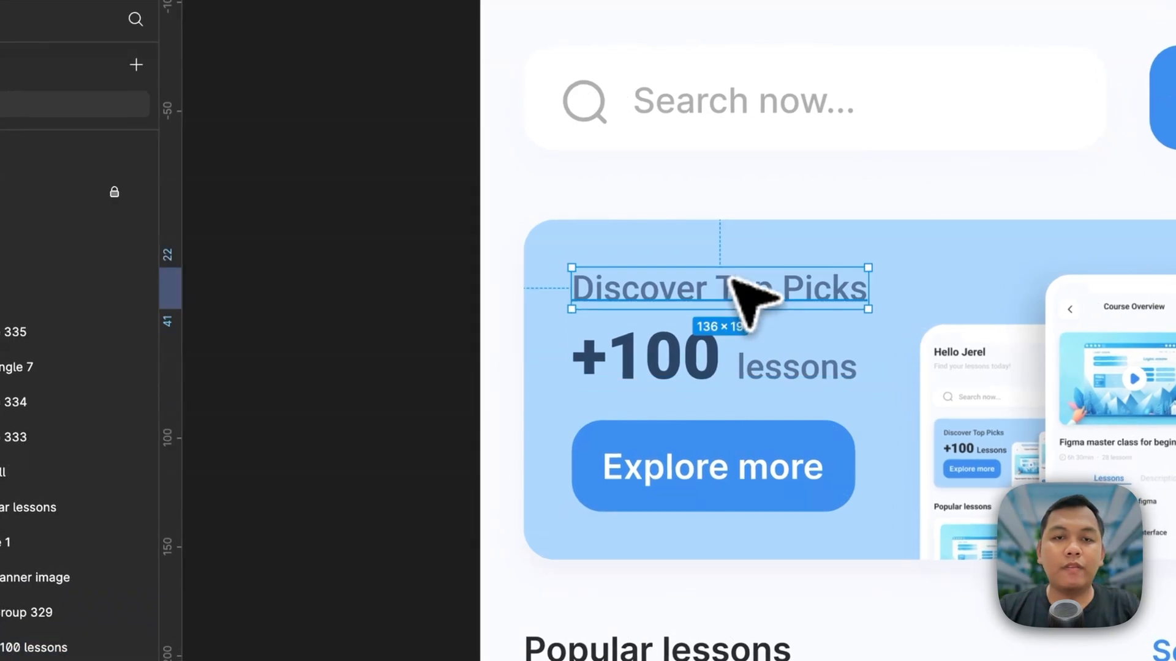
- Switch to FlutterFlow and add a Column inside the banner Container
key("super+Tab")
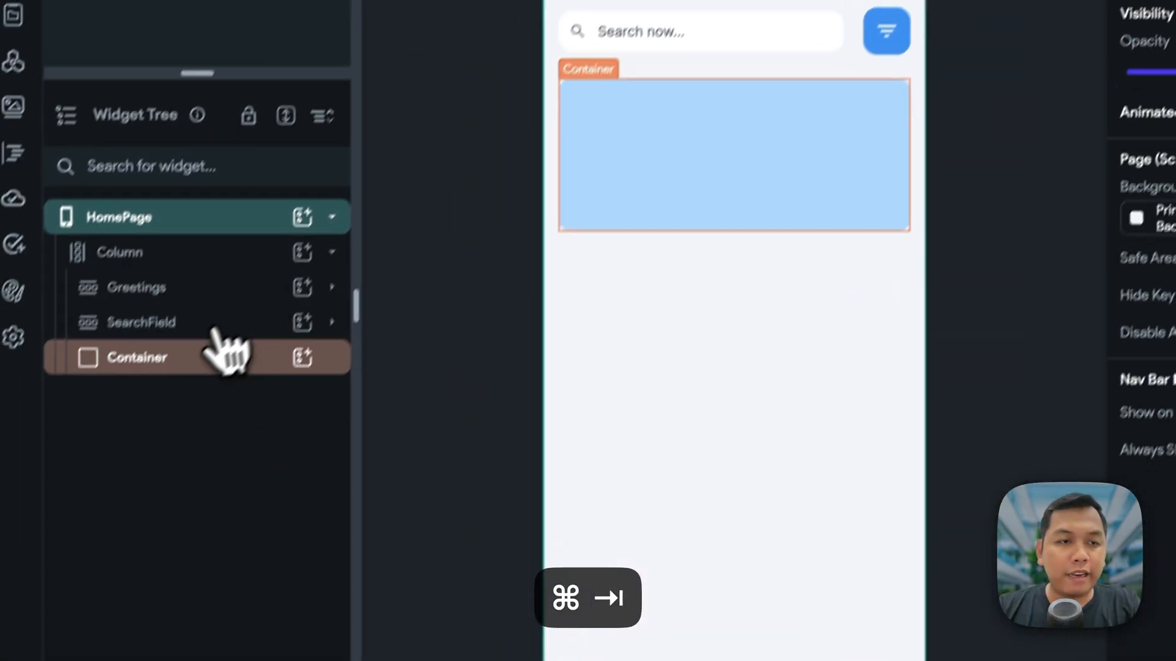
left_click(120, 496)
left_click(212, 490)
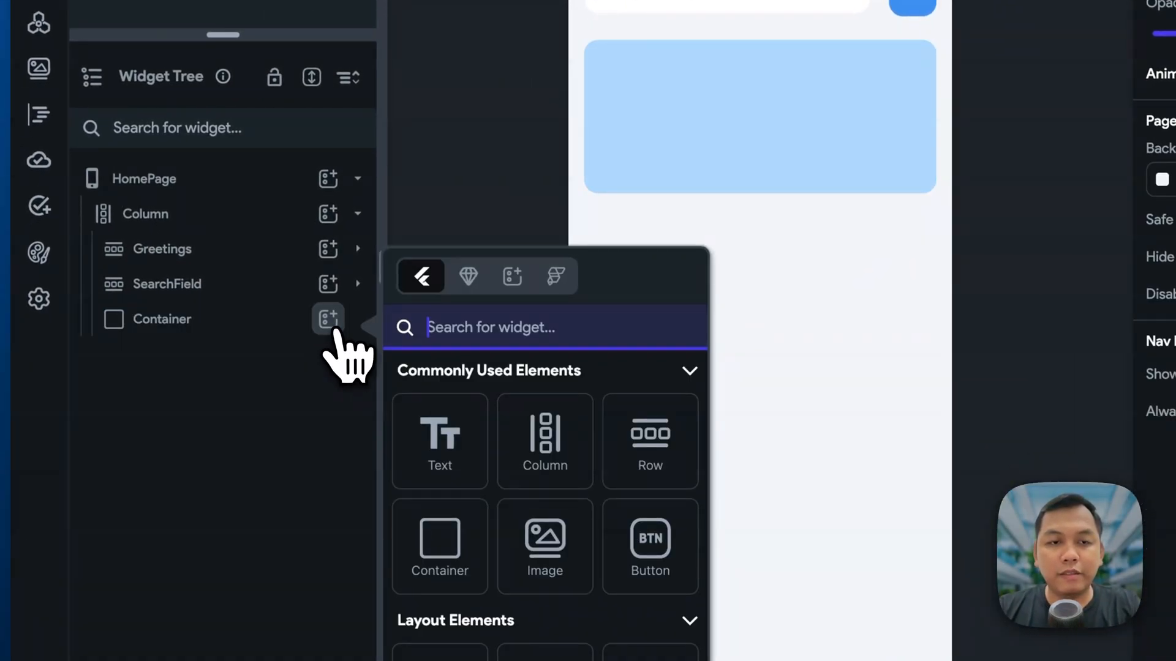
type("column")
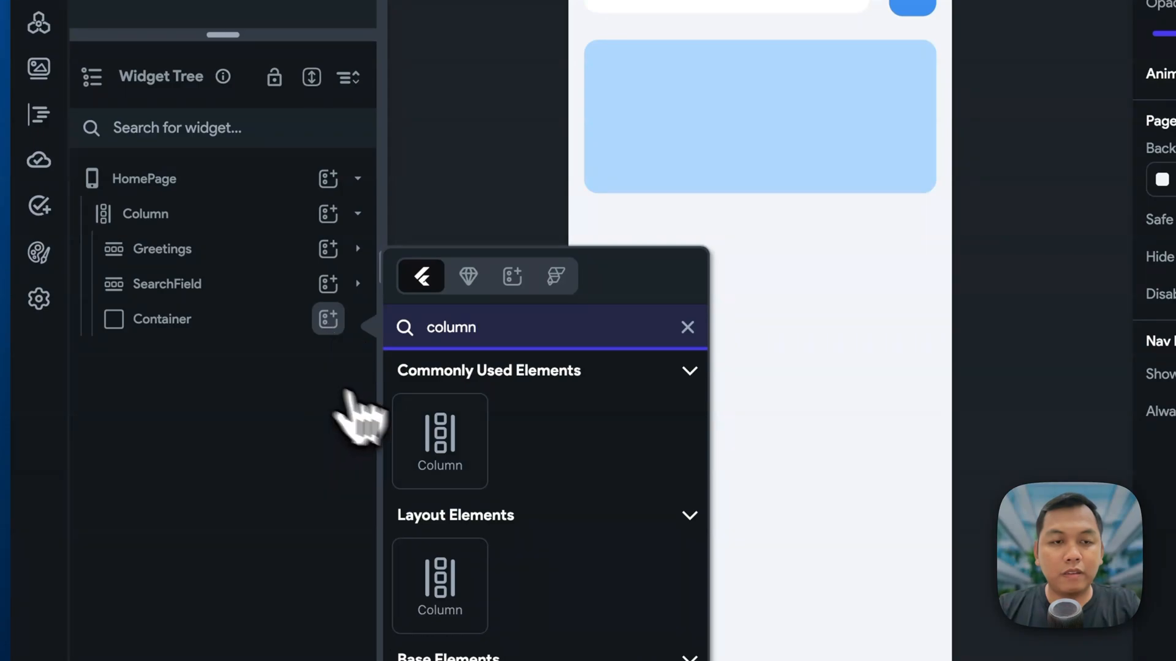
left_click(443, 438)
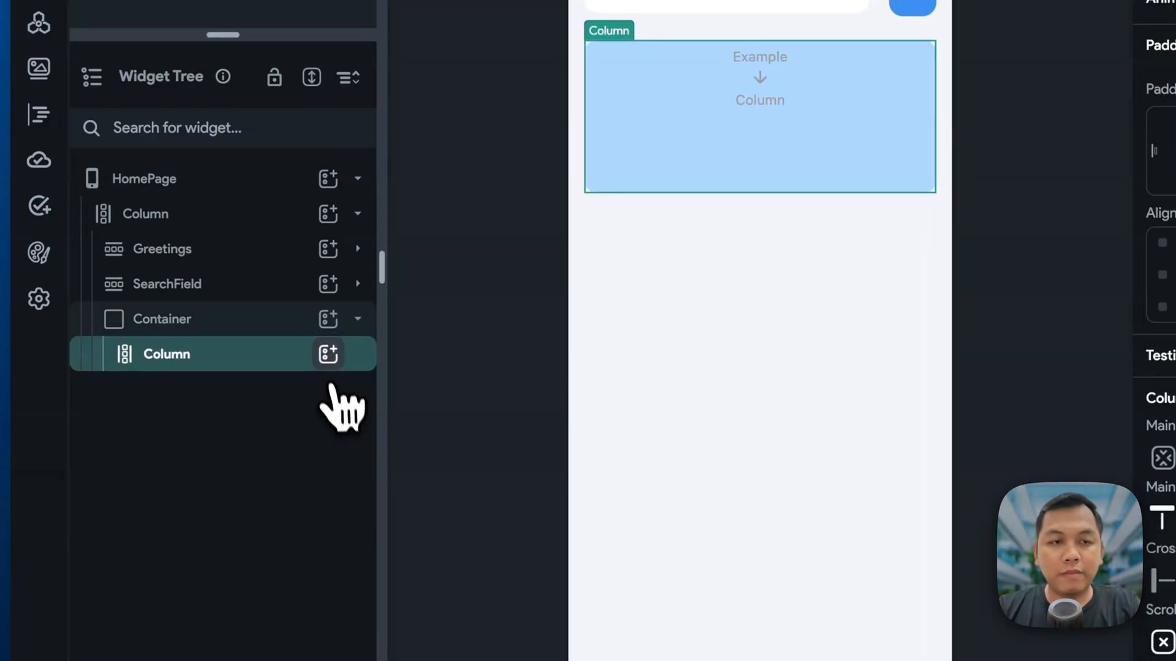
- Add a Text widget to the banner's Column and set its text to "Discover Top Picks", copied from the Figma design
left_click(328, 354)
type("text")
left_click(471, 450)
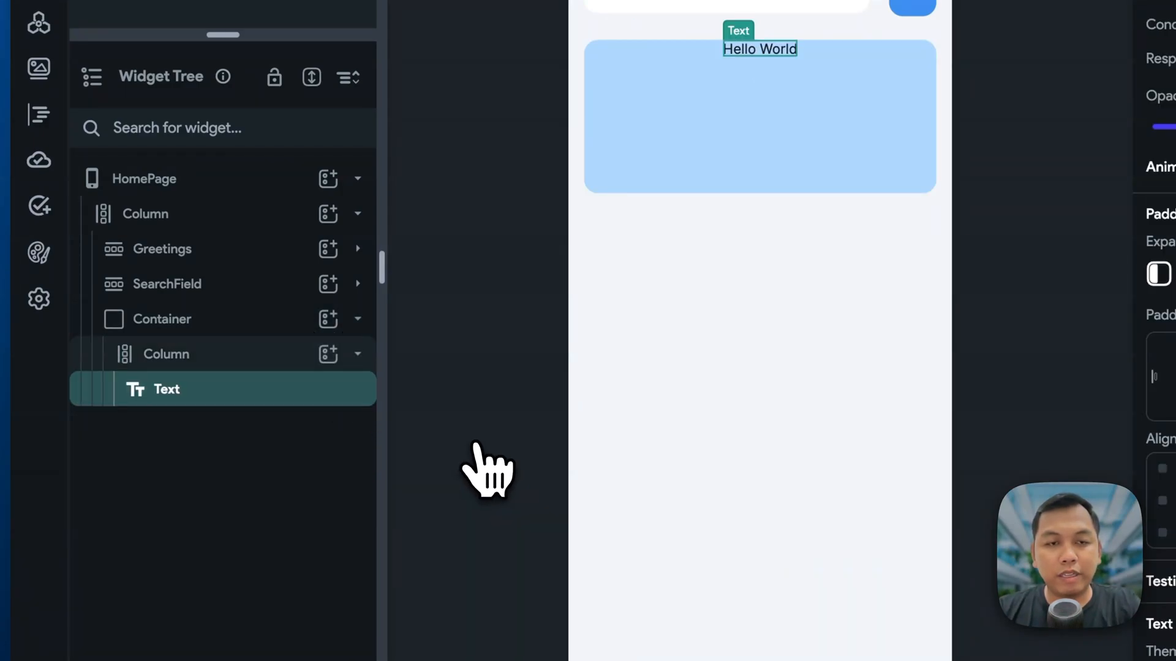
key("super+Tab")
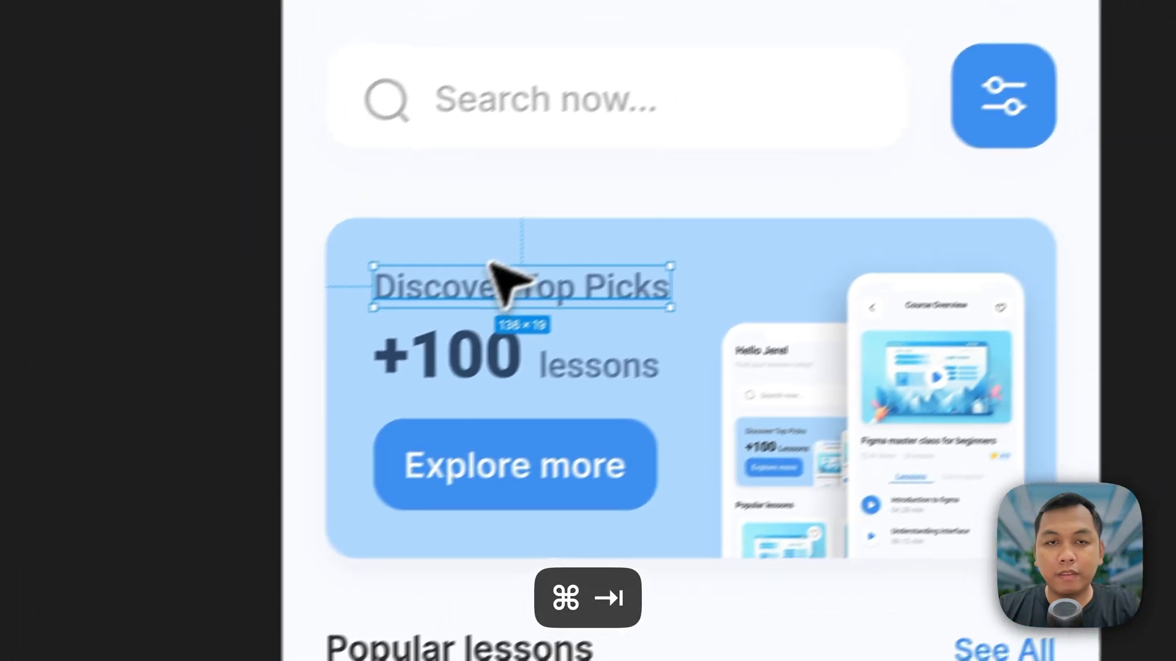
double_click(439, 314)
key("super+Tab")
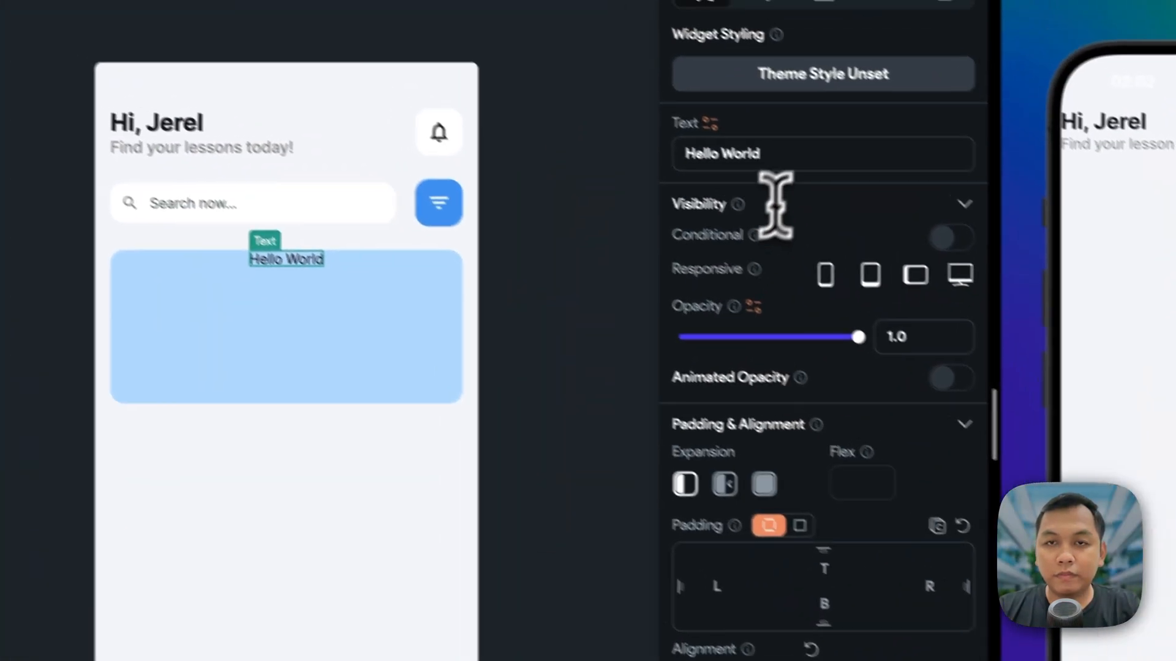
left_click(851, 138)
key("super+a")
key("super+v")
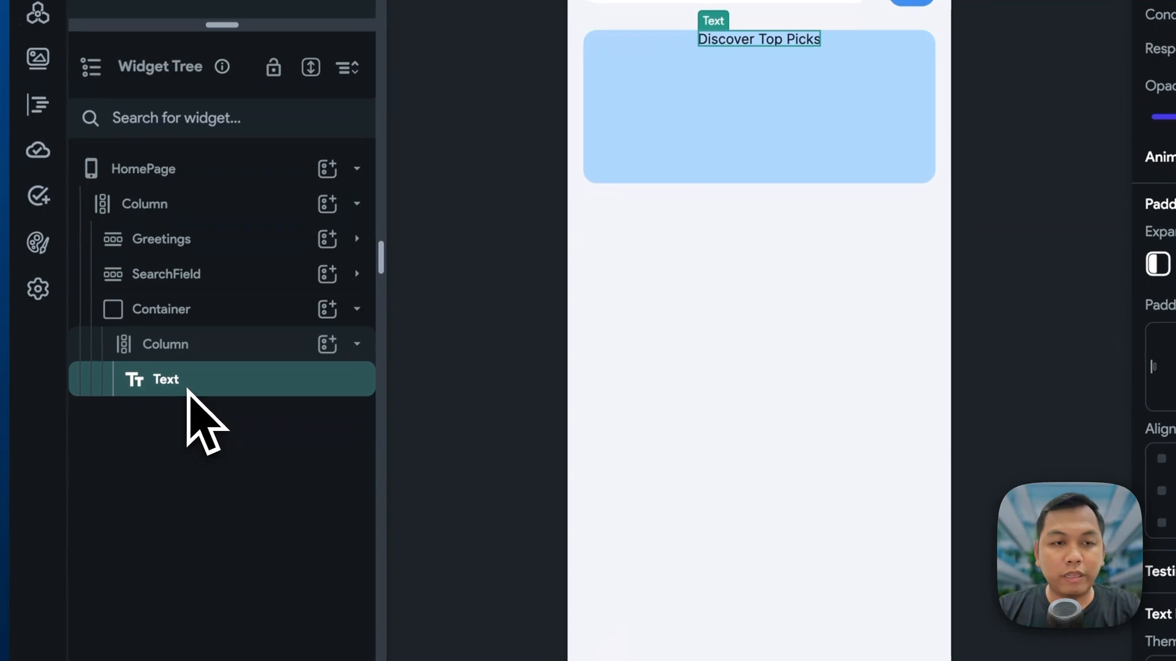
- Duplicate the Discover Top Picks Text widget and set the copy's text to "+100 lessons", copied from Figma
key("super+d")
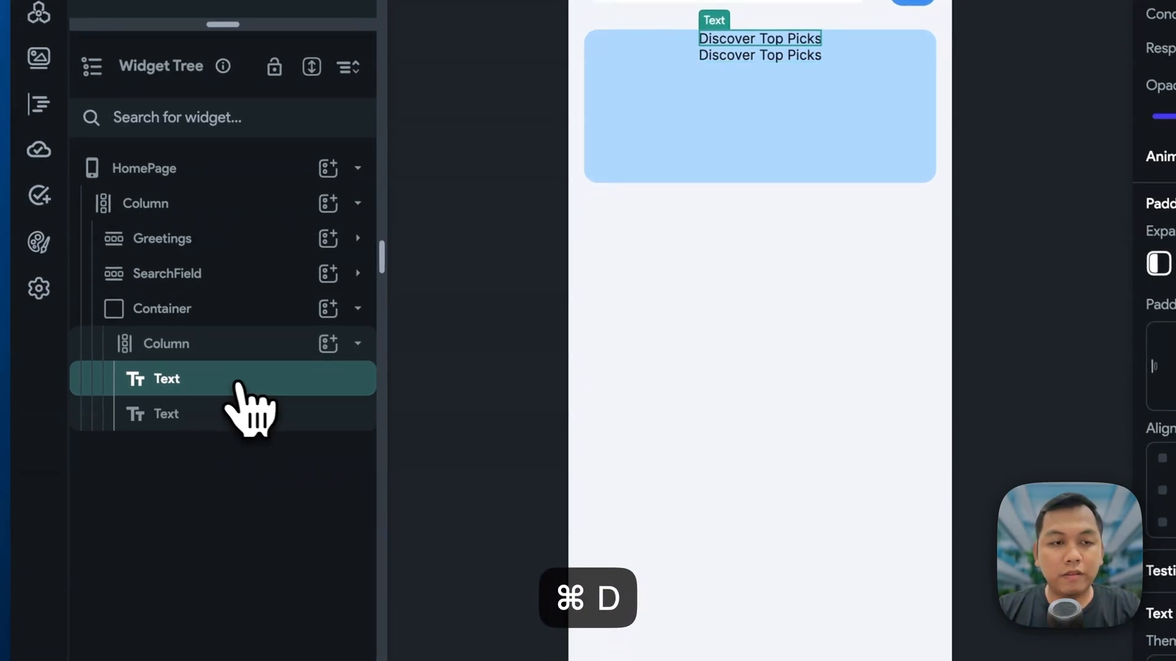
left_click(254, 414)
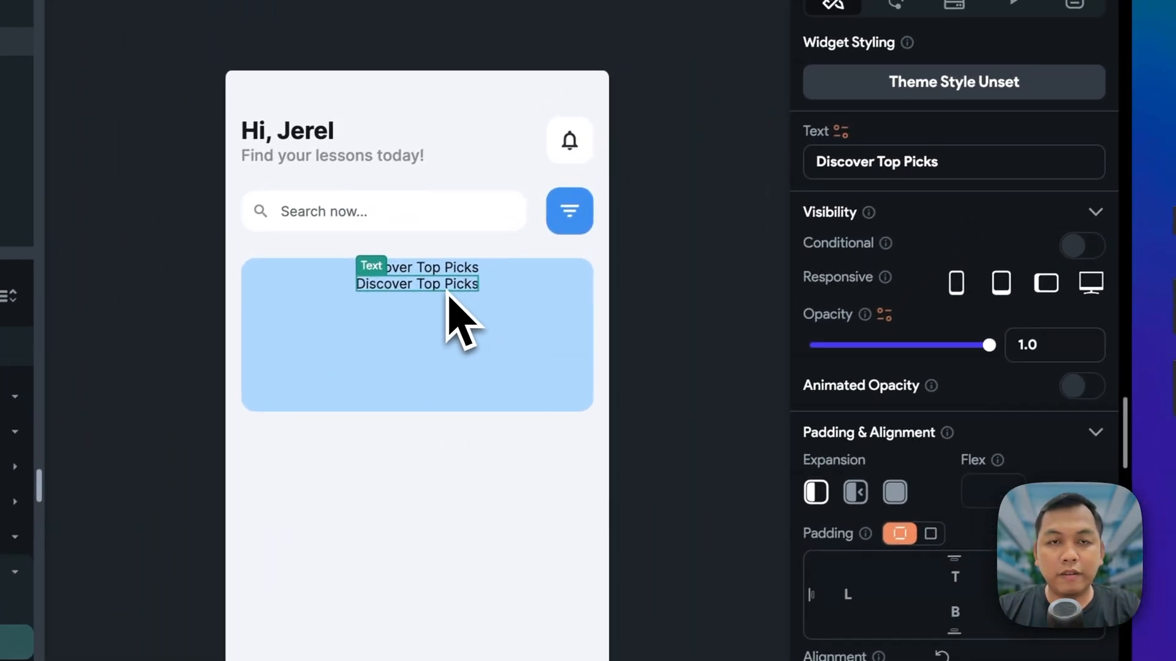
key("super+Tab")
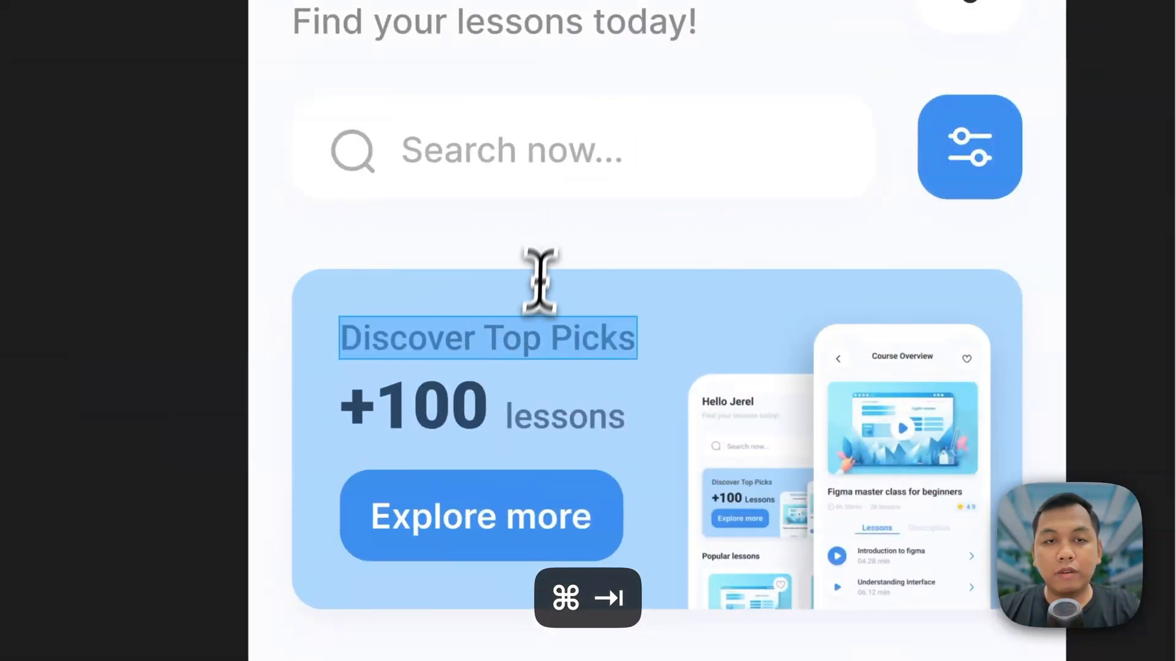
double_click(486, 394)
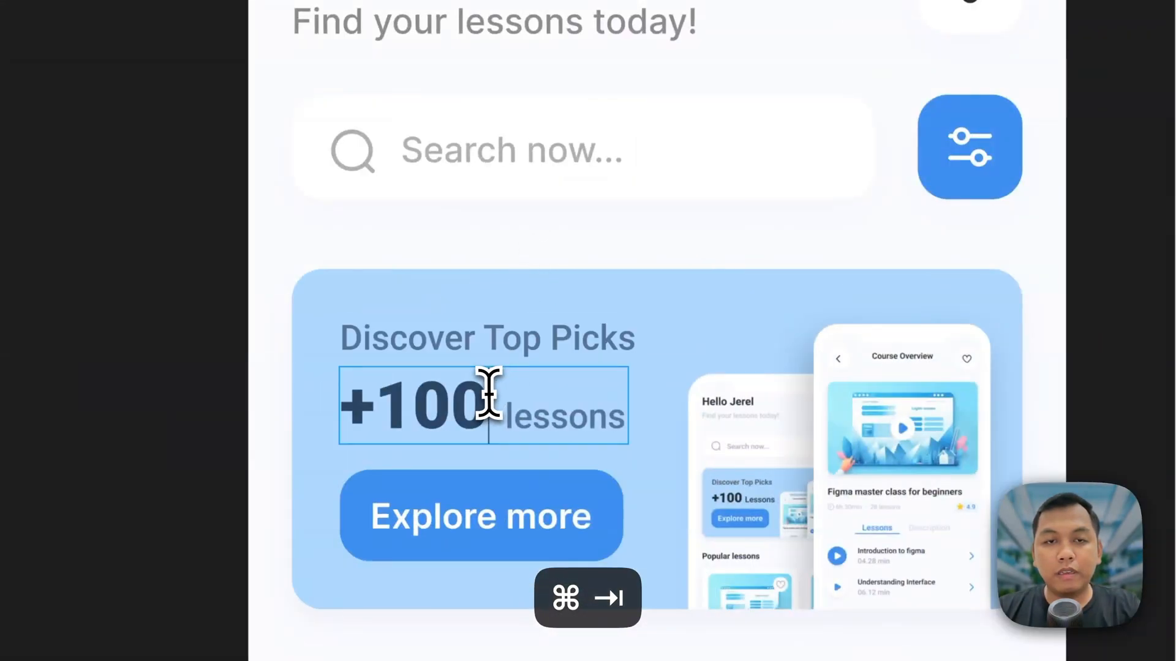
key("super+a")
key("super+c")
key("super+Tab")
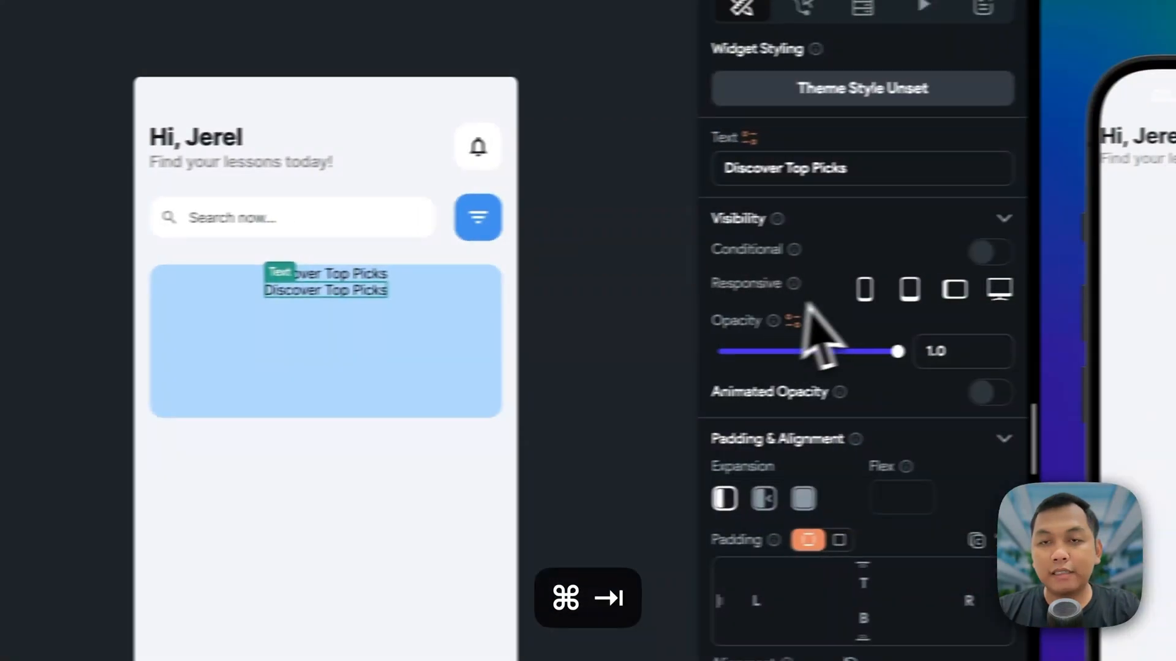
left_click(798, 171)
key("super+a")
key("super+v")
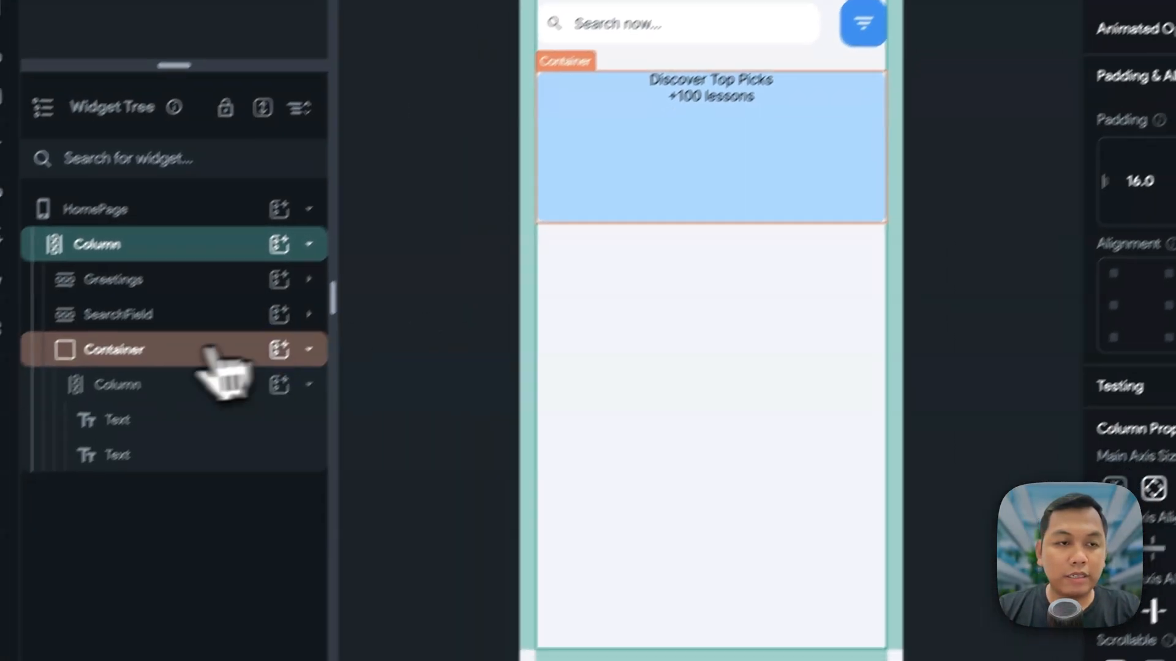
- Set the banner Column's main axis alignment to Center and cross axis alignment to Start, compare with Figma, and collapse the Column
left_click(202, 384)
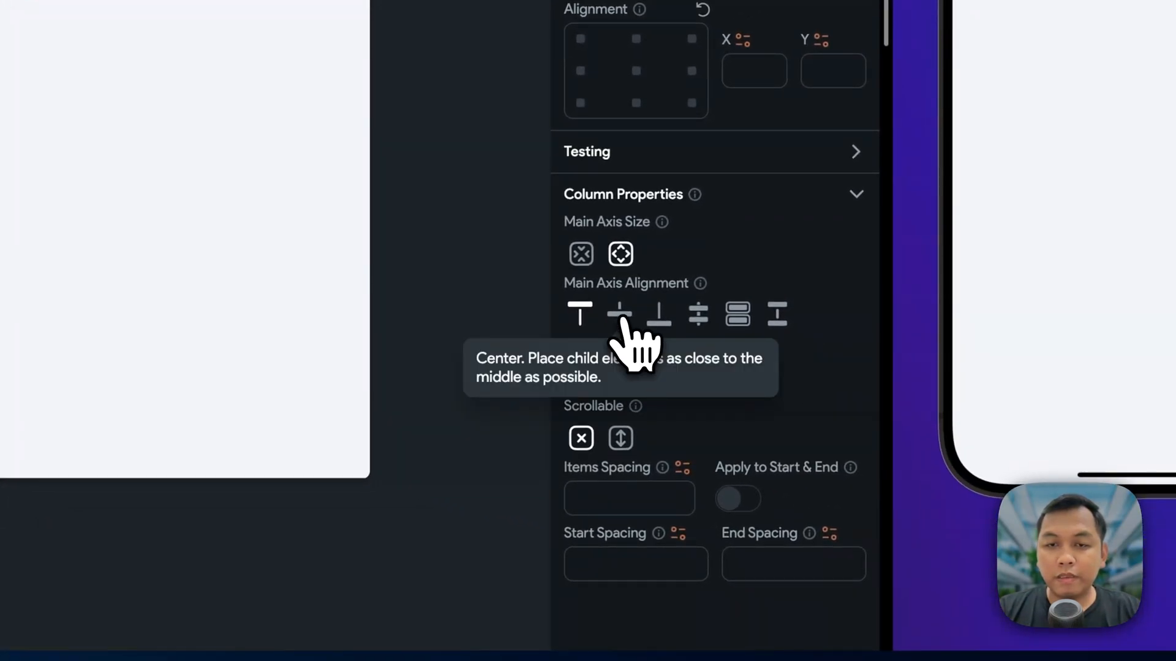
left_click(619, 315)
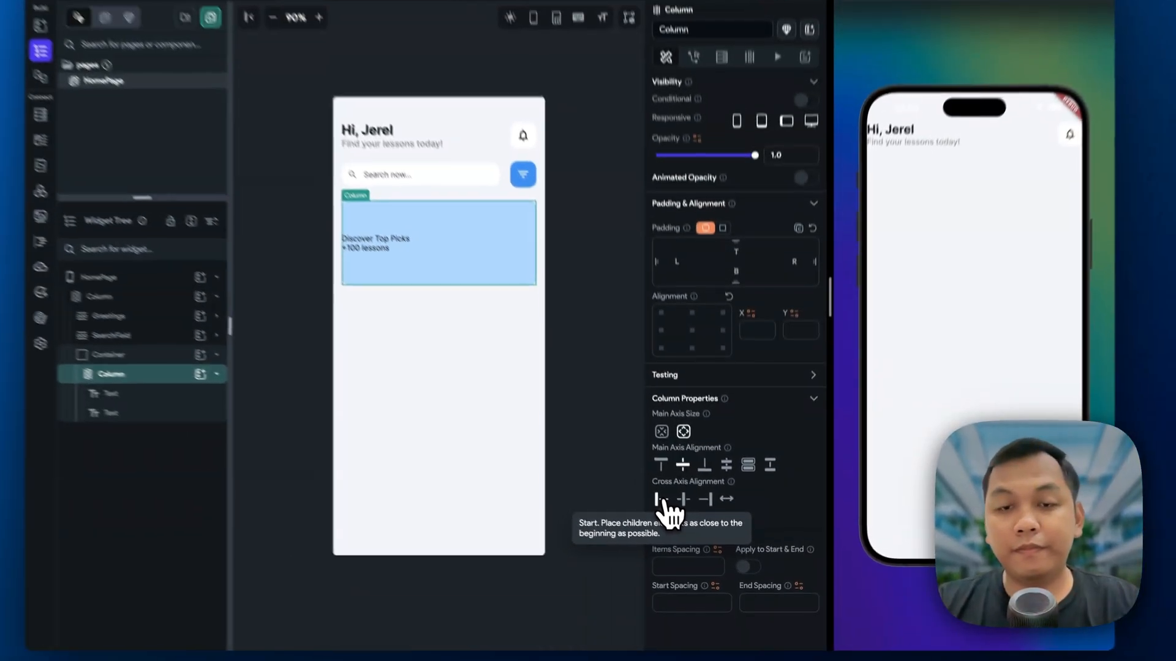
key("super+Tab")
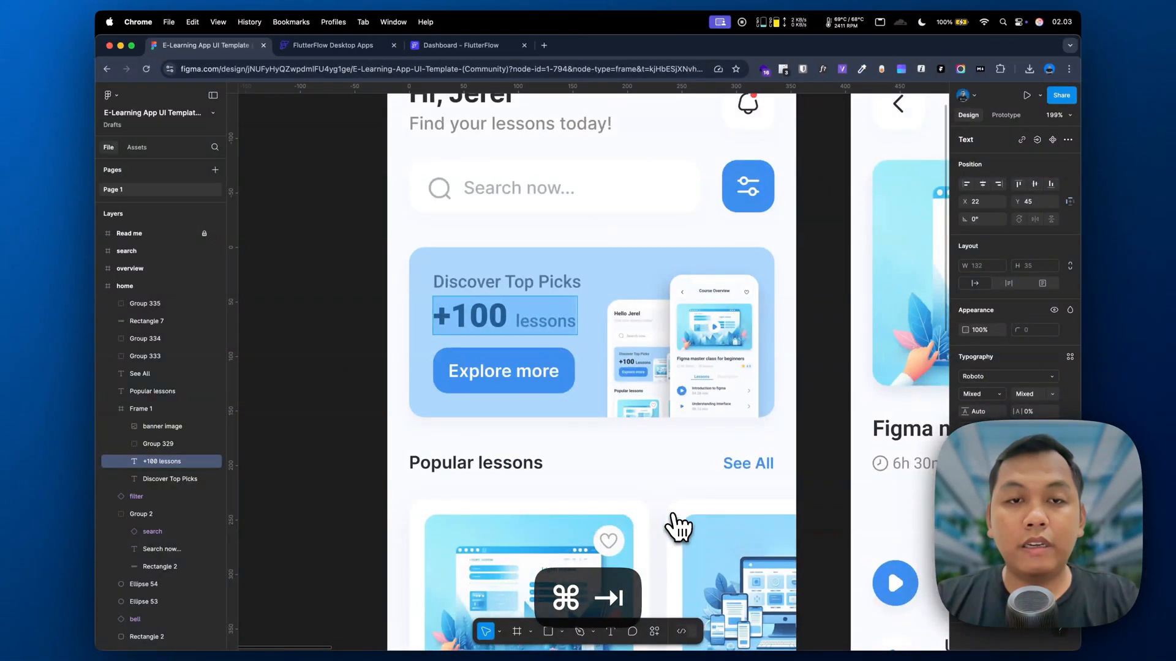
key("super+Tab")
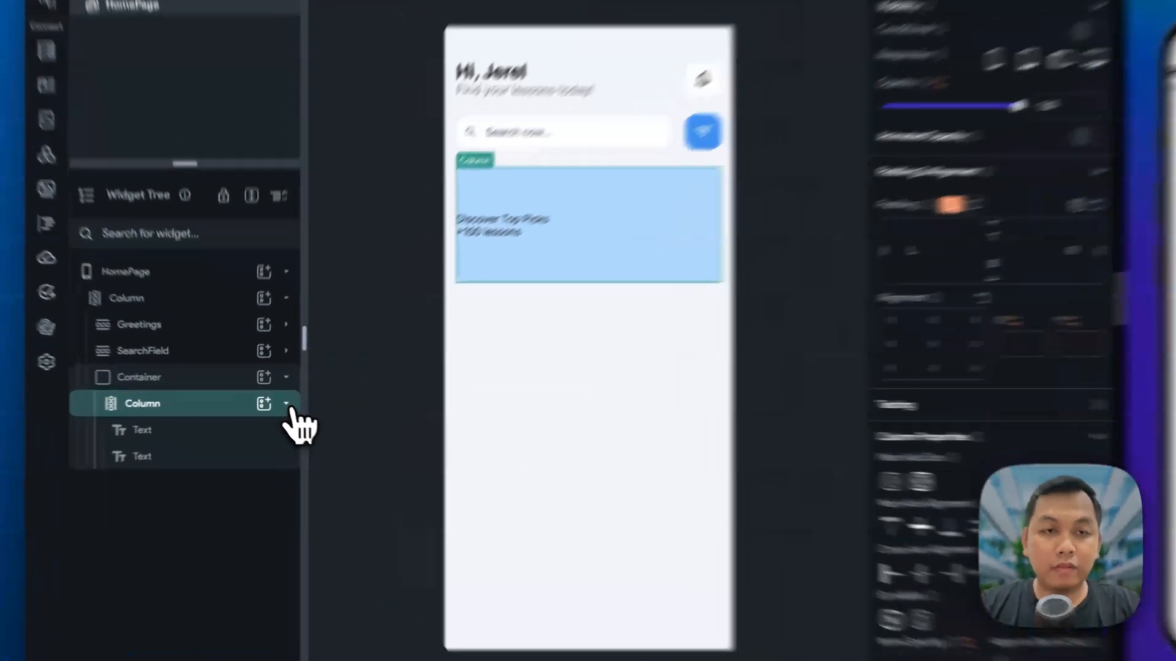
left_click(269, 401)
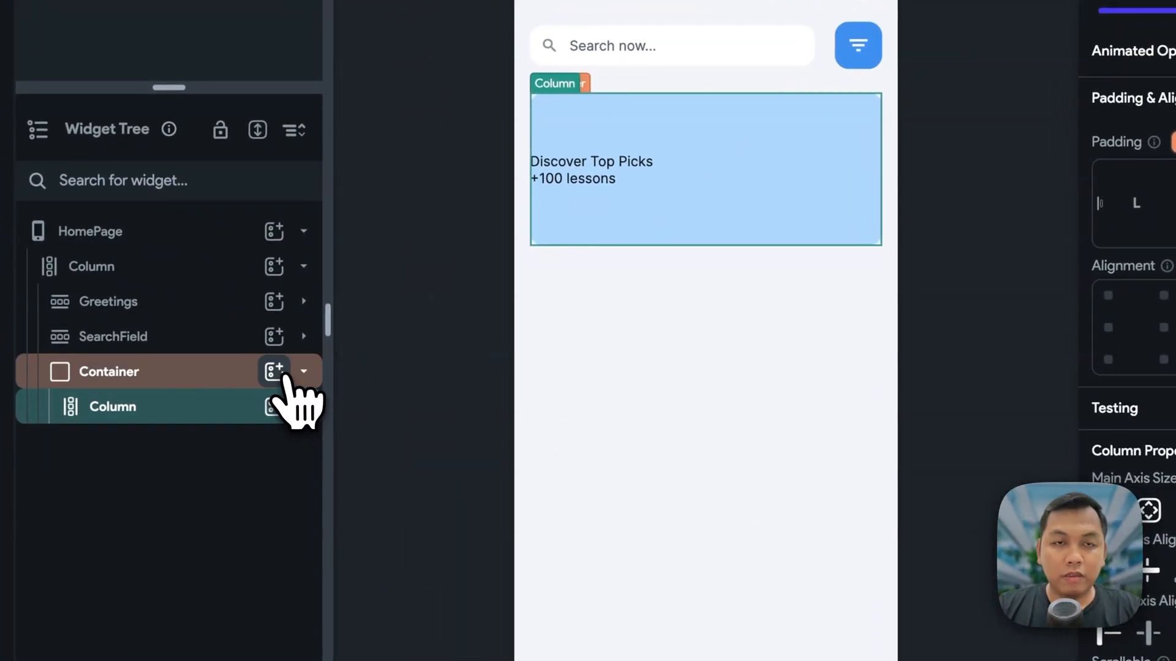
- Switch to Figma, select the banner image, and set its export to PNG at 4x scale
key("super+Tab")
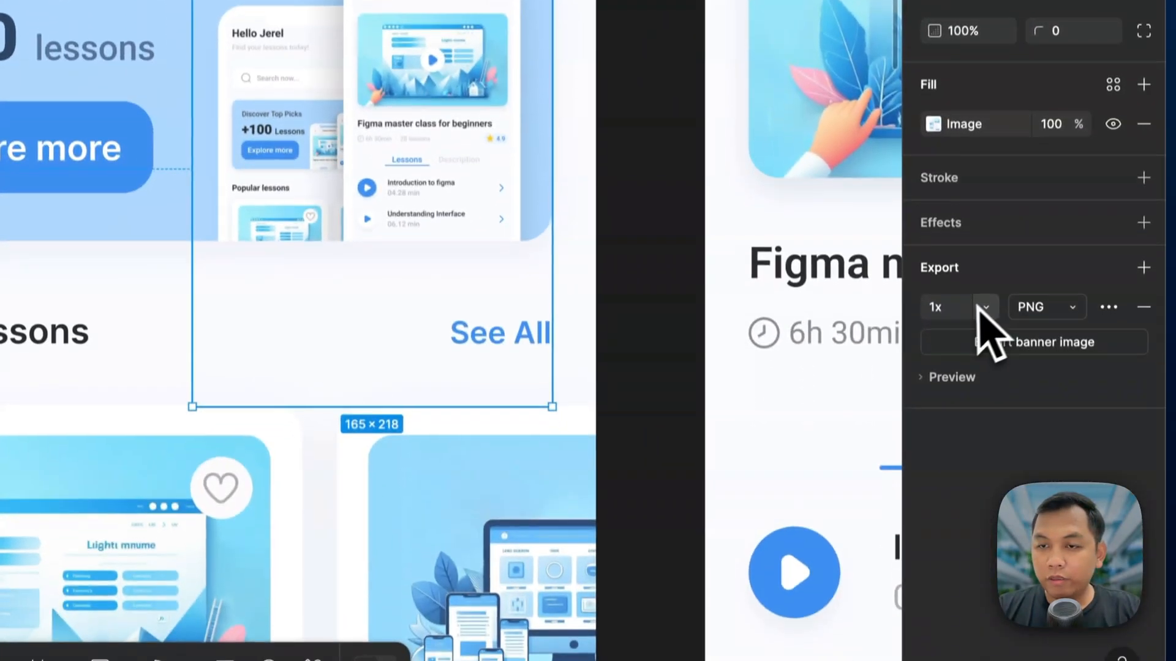
left_click(980, 307)
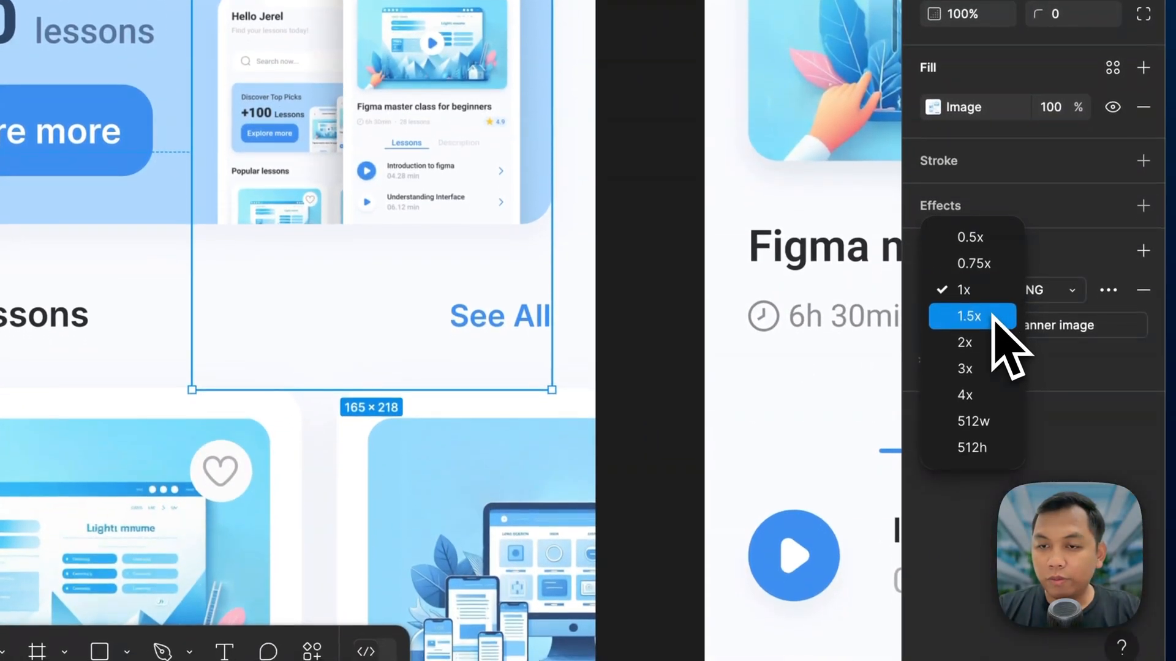
left_click(980, 395)
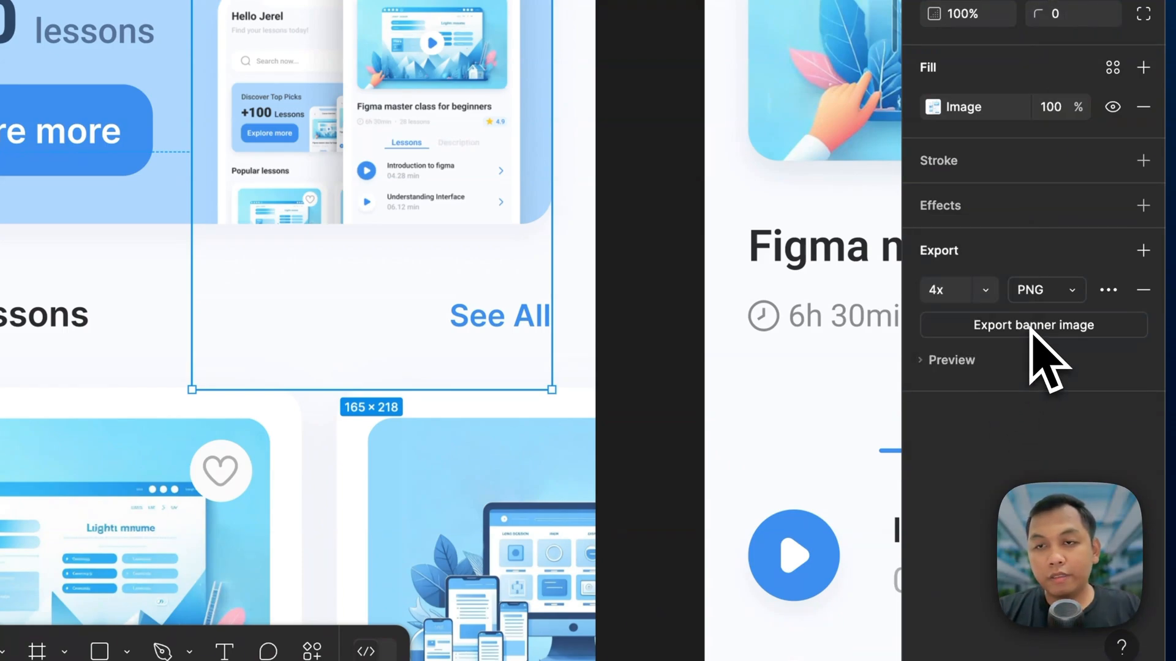
- Switch to FlutterFlow and briefly expand the banner's Column in the widget tree
key("super+Tab")
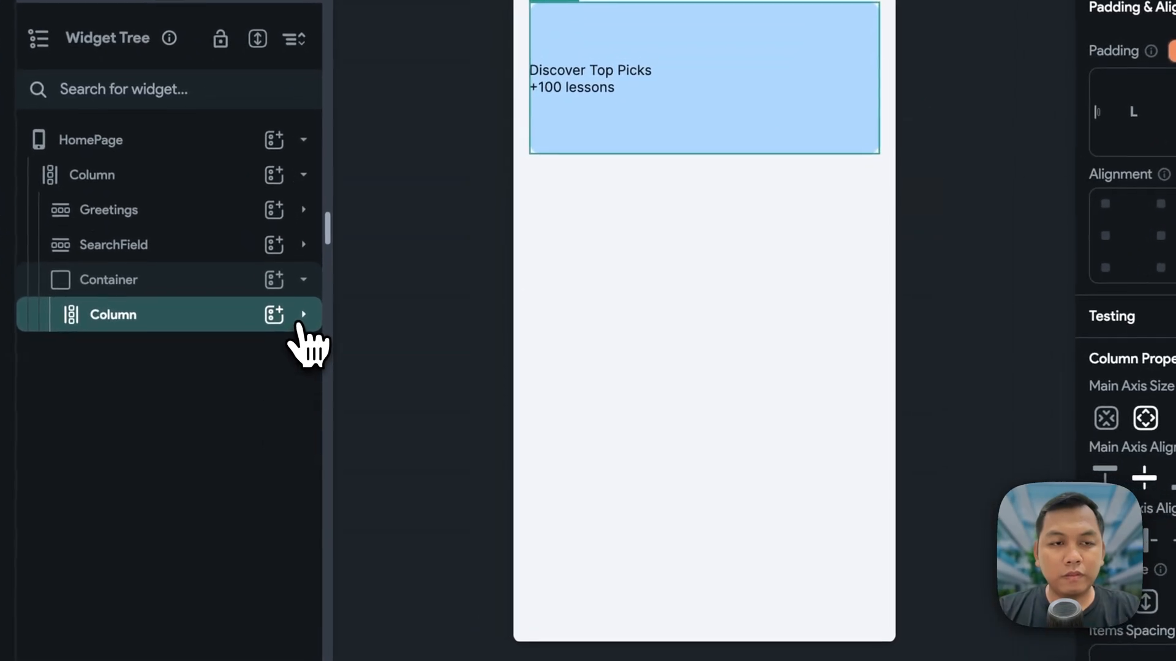
left_click(303, 315)
left_click(303, 314)
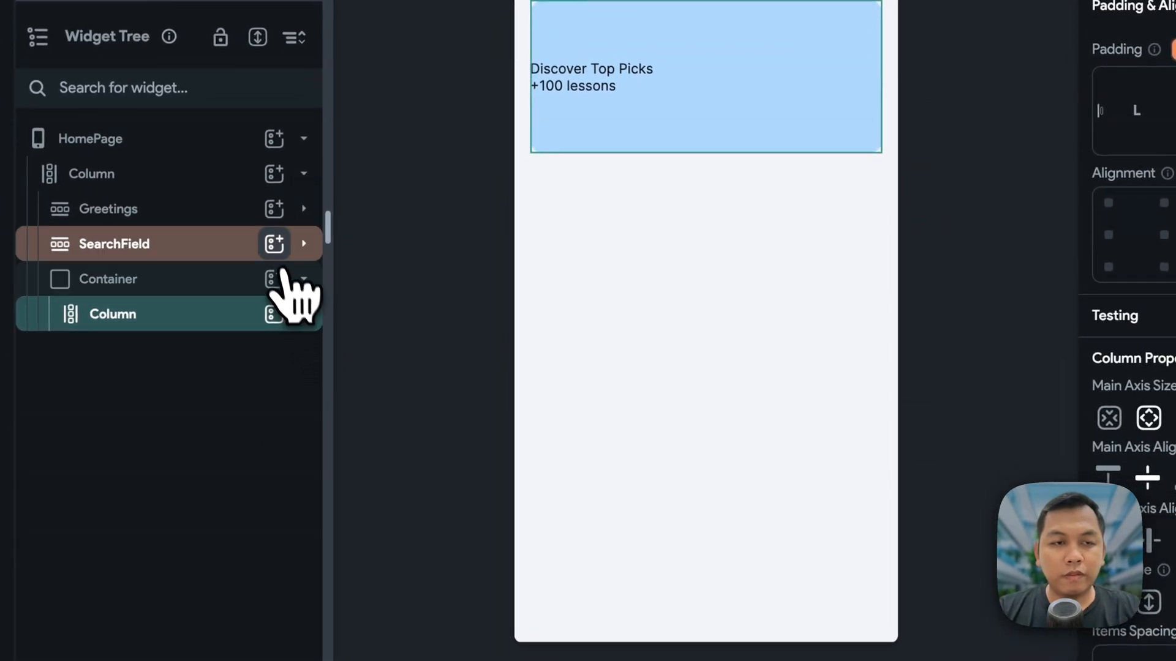
left_click(273, 278)
type("row")
left_click(365, 385)
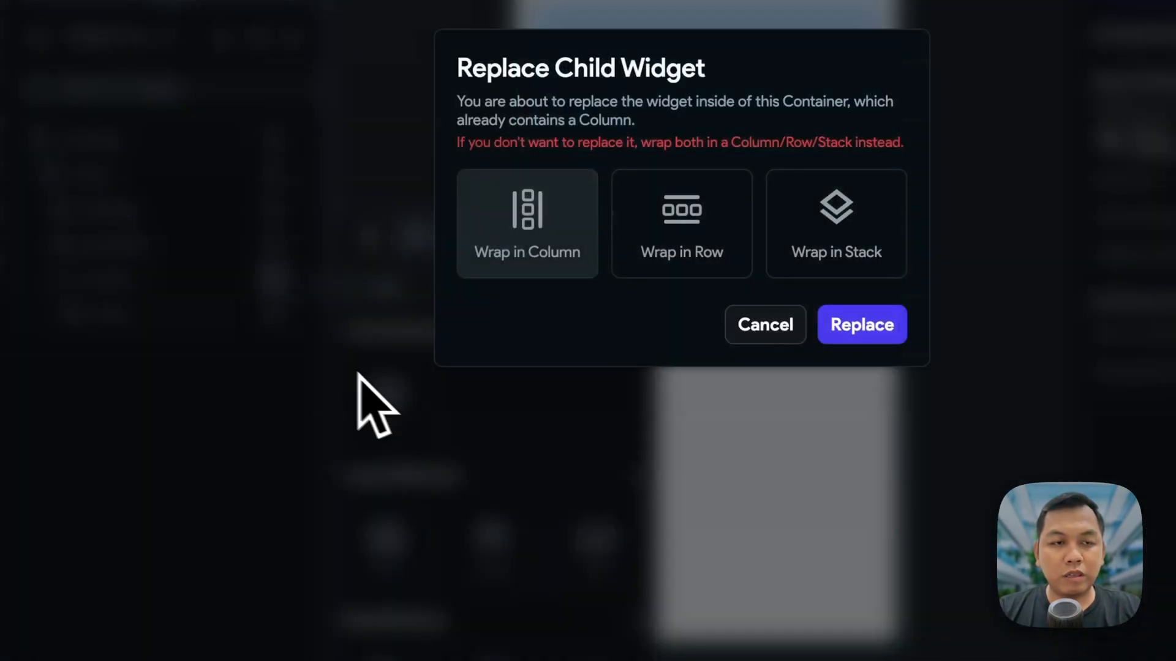
left_click(759, 316)
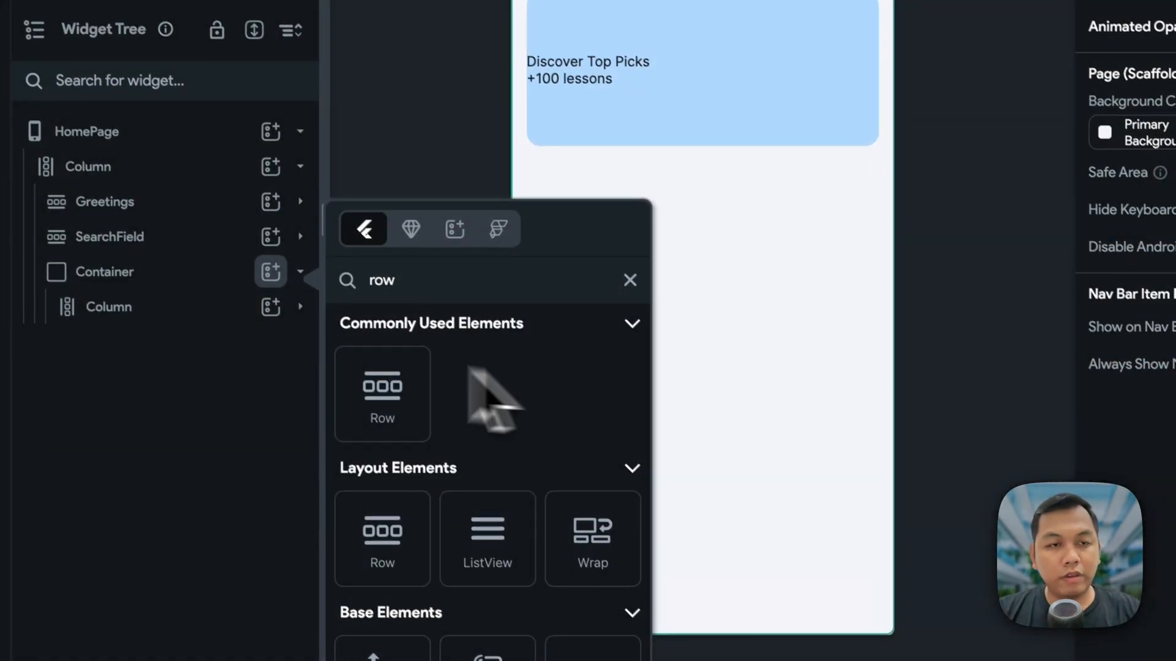
left_click(159, 311)
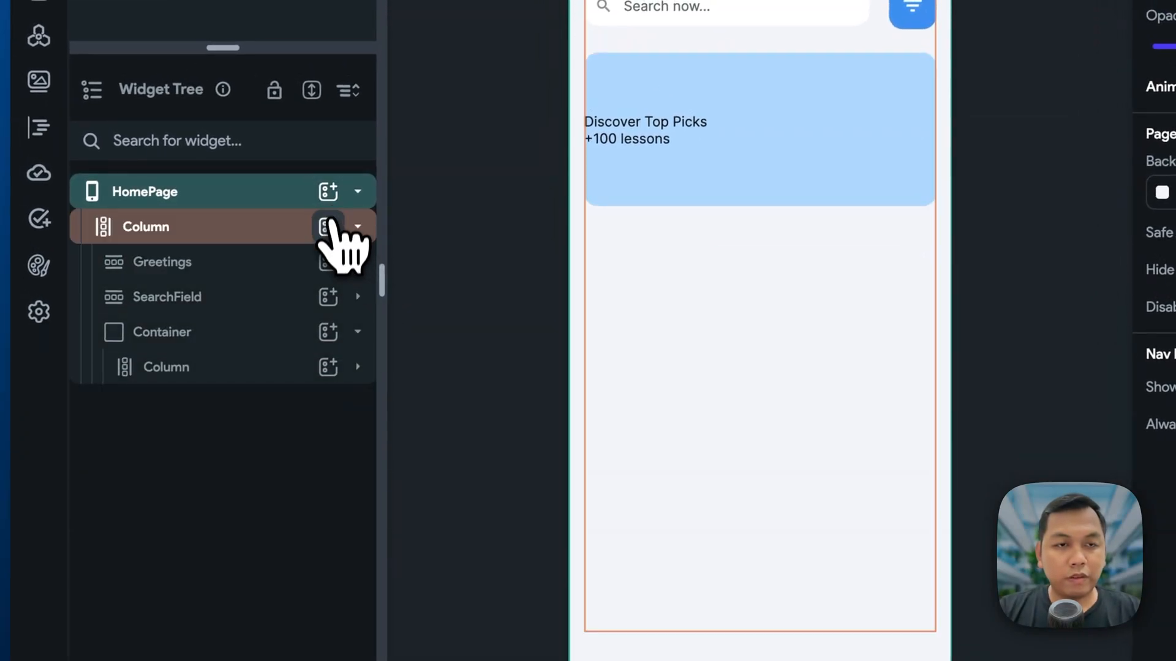
- Add a Row to the HomePage's main Column, move the banner's Column into it, and nest the Row inside the banner Container
left_click(328, 227)
type("row")
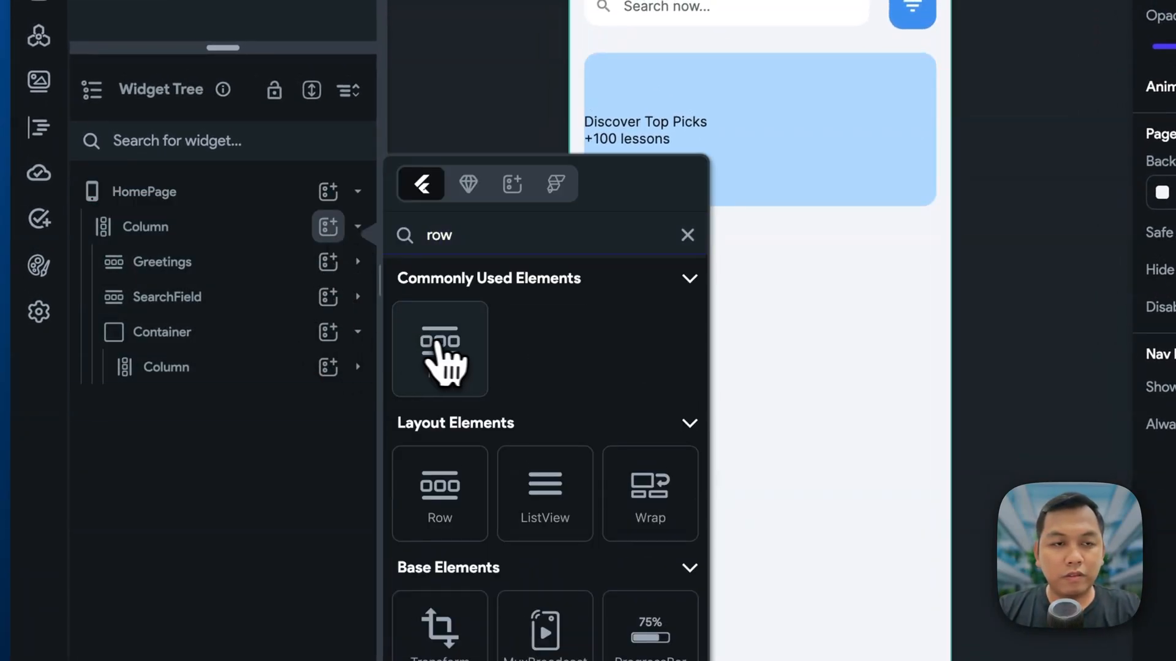
left_click(441, 340)
left_click_drag(275, 369, 242, 374)
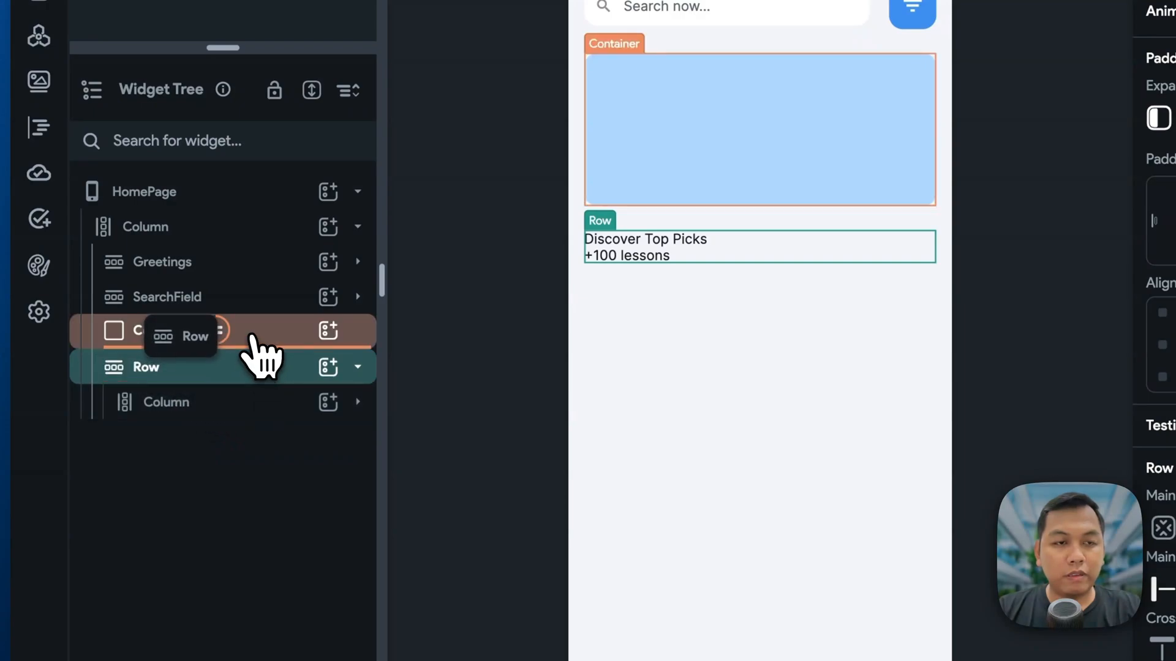
left_click_drag(251, 336, 254, 338)
left_click(358, 367)
left_click(357, 367)
left_click(358, 331)
left_click(358, 332)
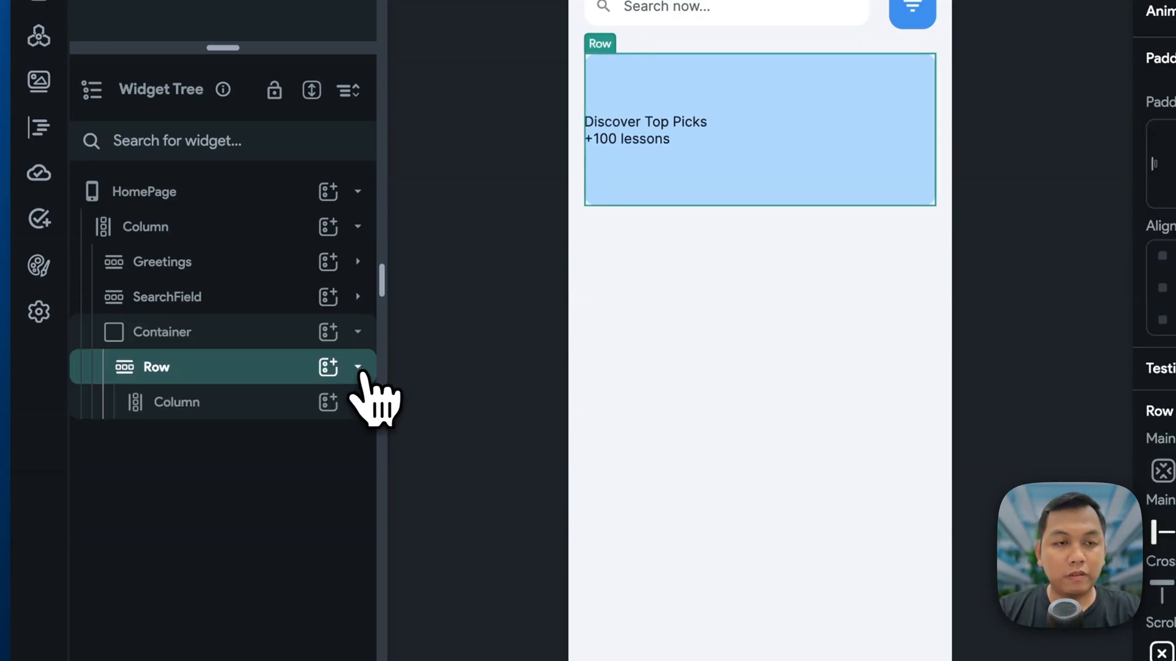
- Add an Image widget to the banner Row and set its image type to Asset
left_click(329, 367)
type("ima")
left_click(441, 484)
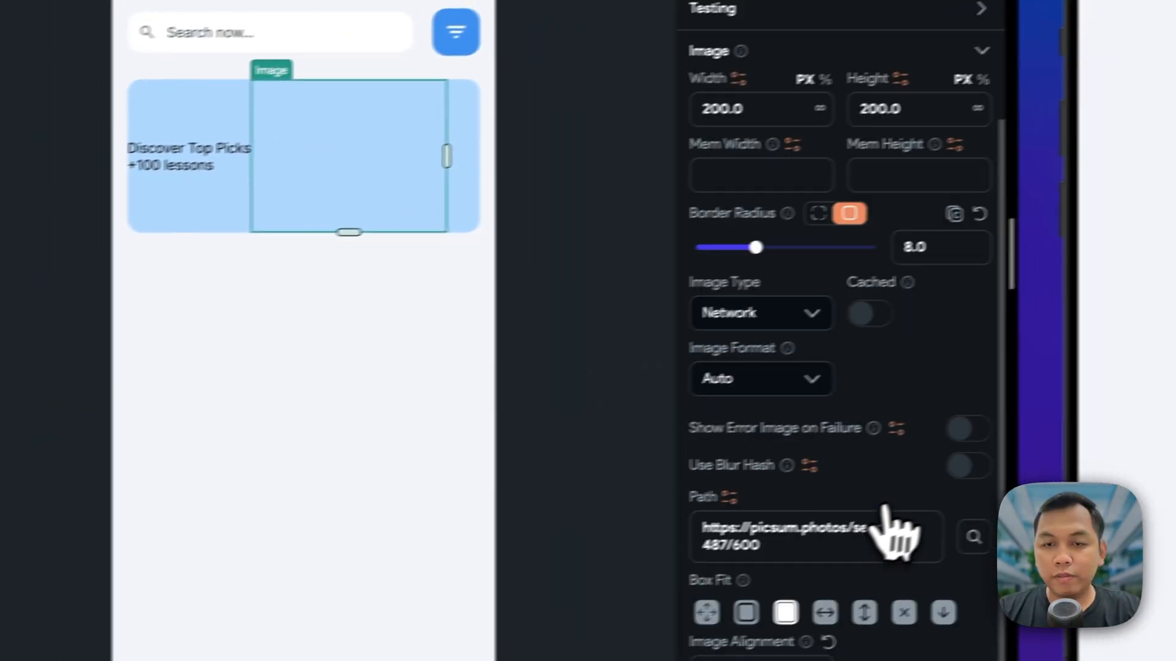
scroll(891, 490, "down", 4)
scroll(869, 348, "up", 2)
left_click(783, 156)
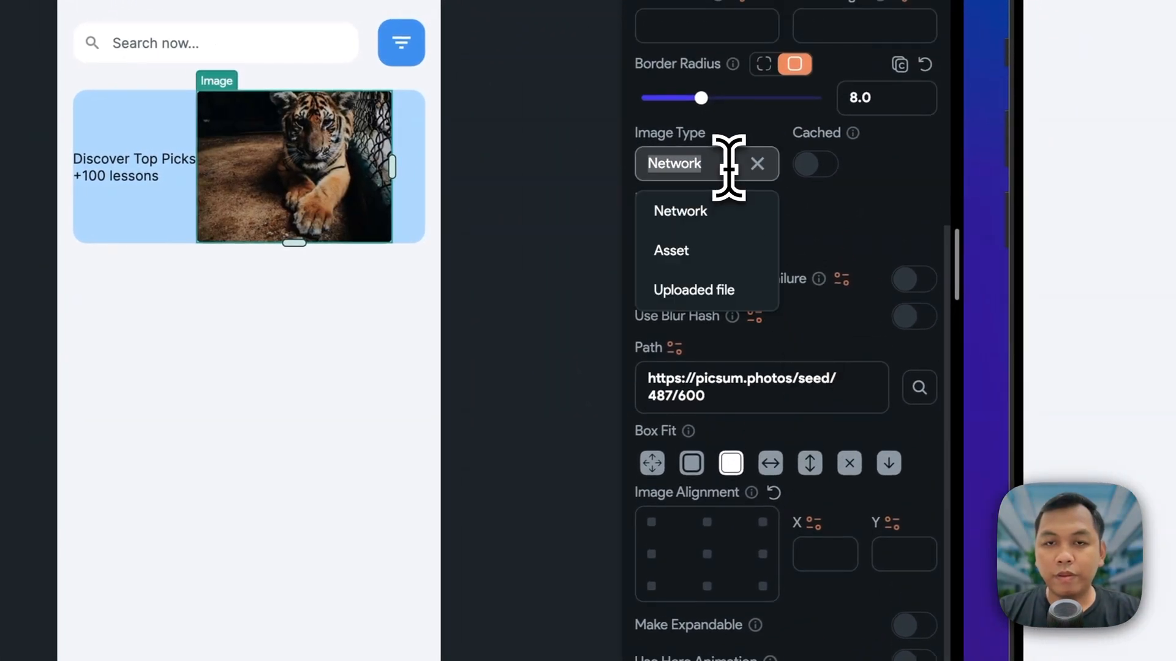
left_click(724, 251)
left_click(752, 164)
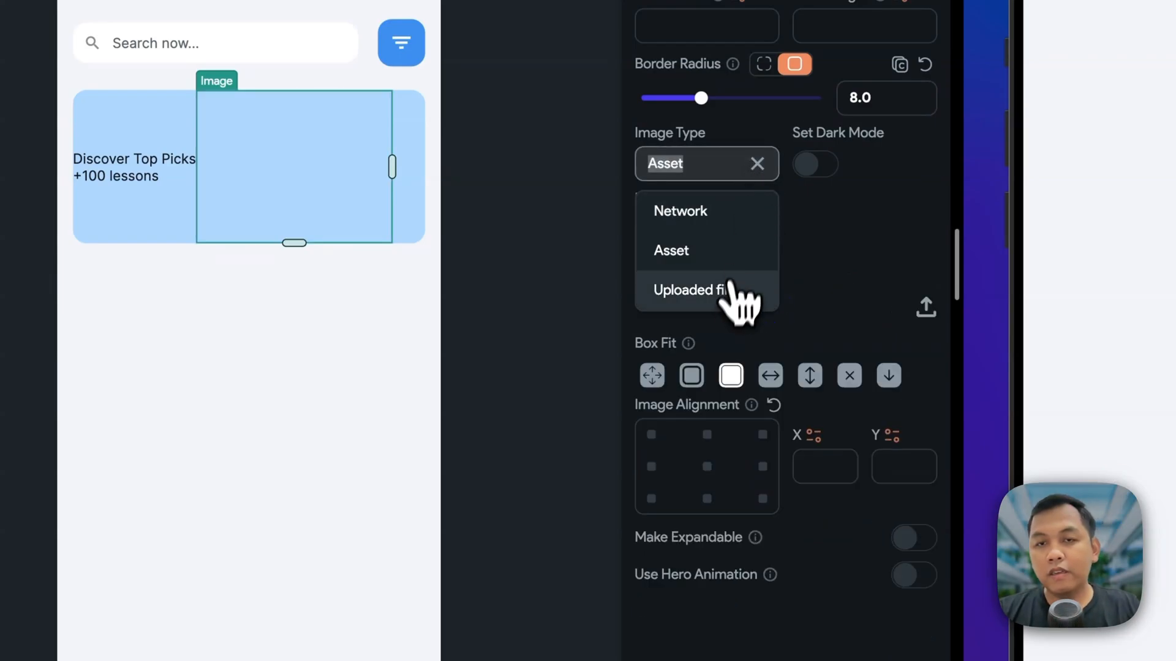
left_click(740, 289)
left_click(729, 303)
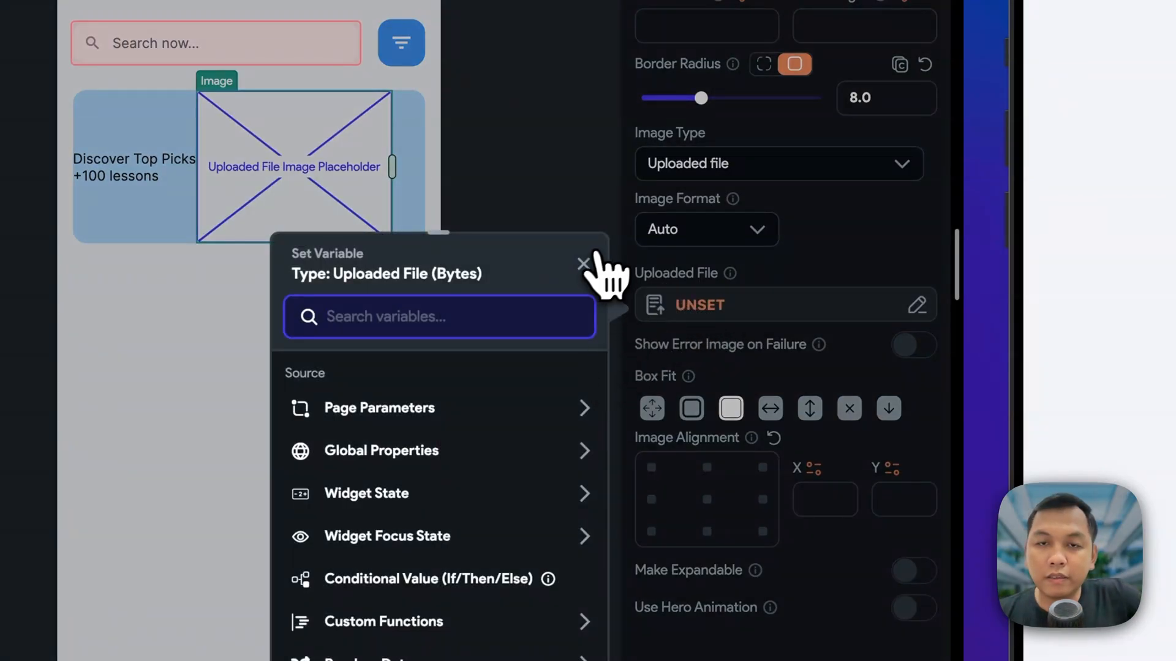
left_click(583, 264)
left_click(743, 236)
left_click(756, 237)
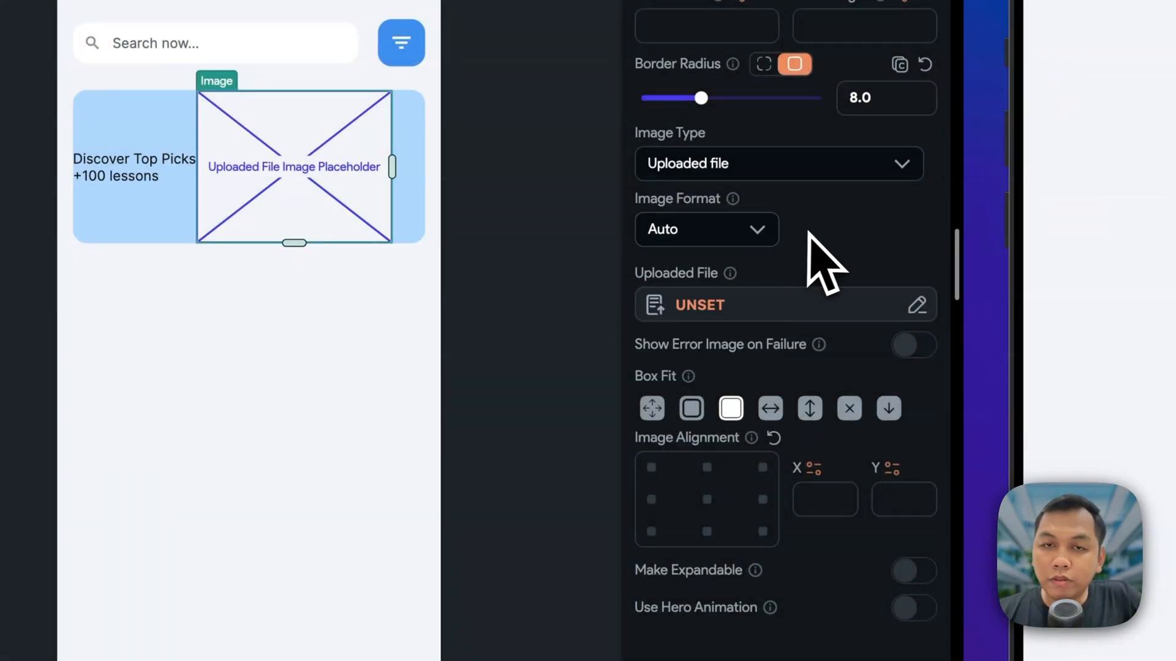
scroll(799, 248, "up", 1)
scroll(860, 327, "up", 2)
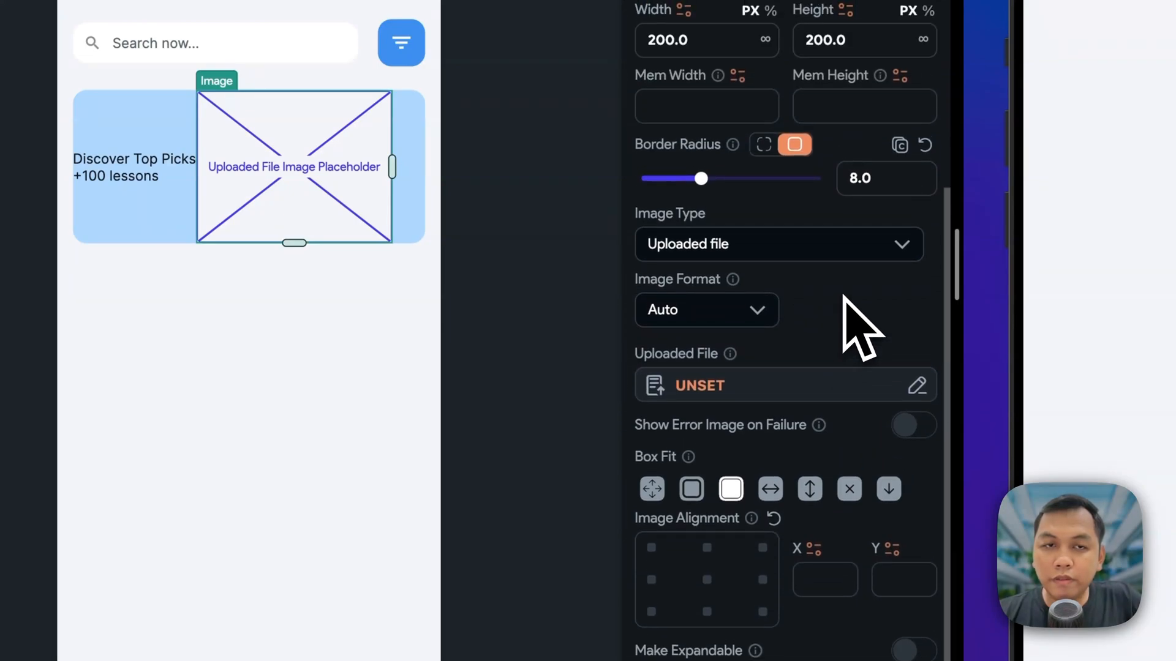
left_click(774, 245)
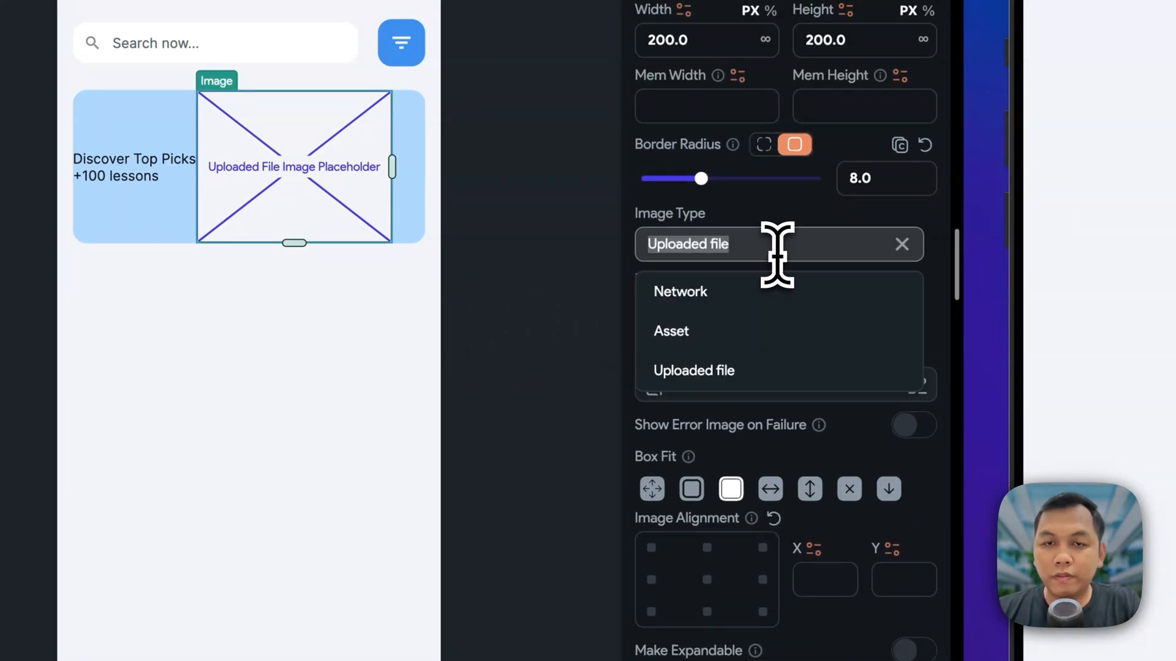
left_click(746, 335)
- Upload the exported banner picture as the asset of the banner's Image widget
left_click(718, 247)
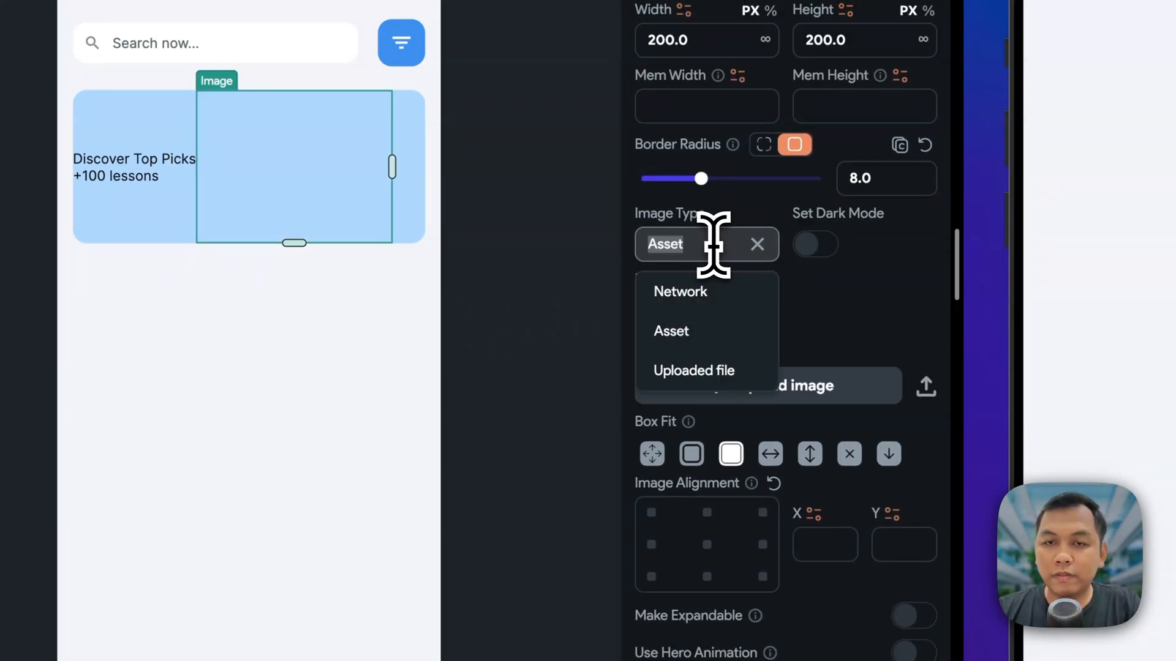
left_click(822, 310)
left_click(782, 379)
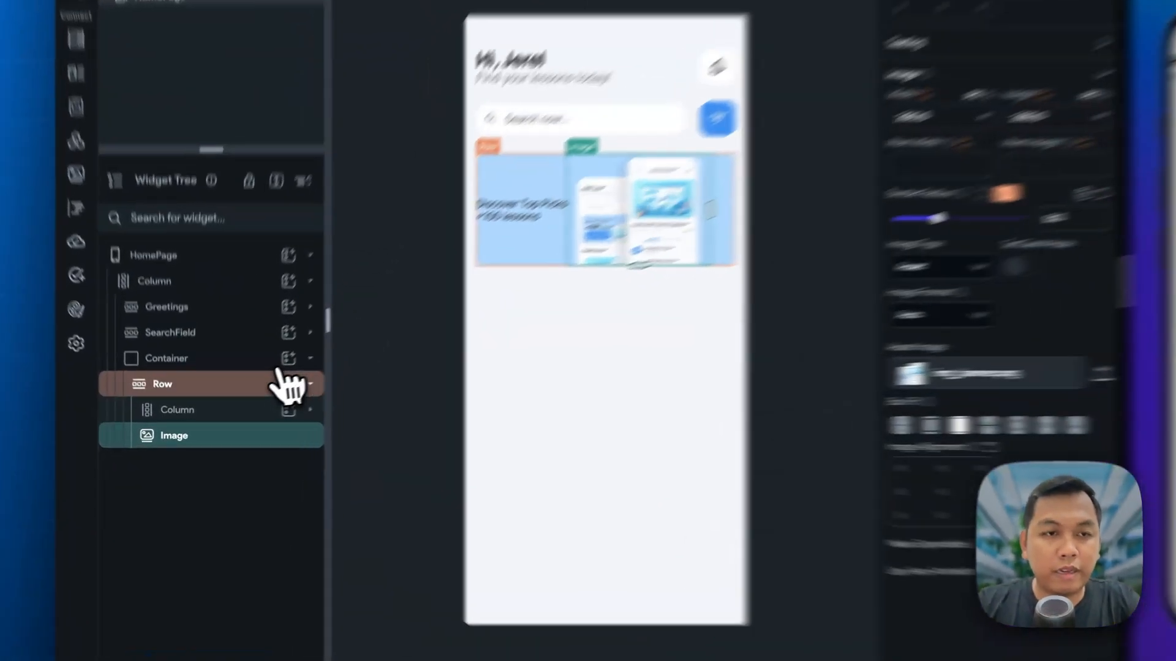
- Set the banner Row's main axis alignment to Space Between and deselect the Row
left_click(283, 383)
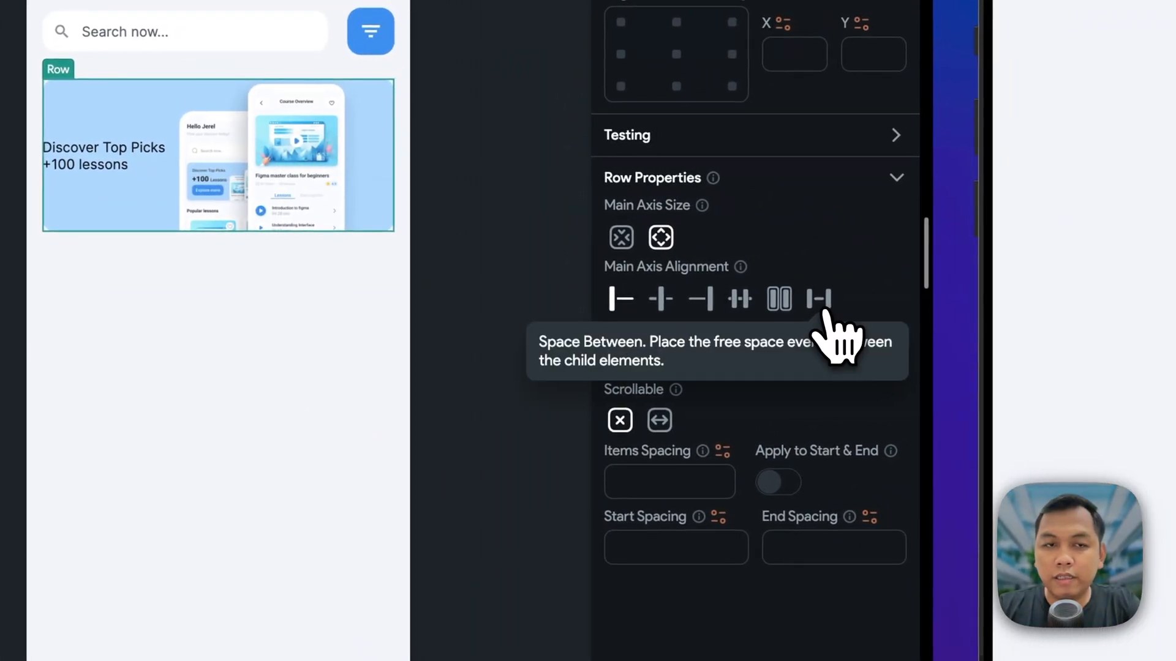
left_click(828, 317)
left_click(484, 520)
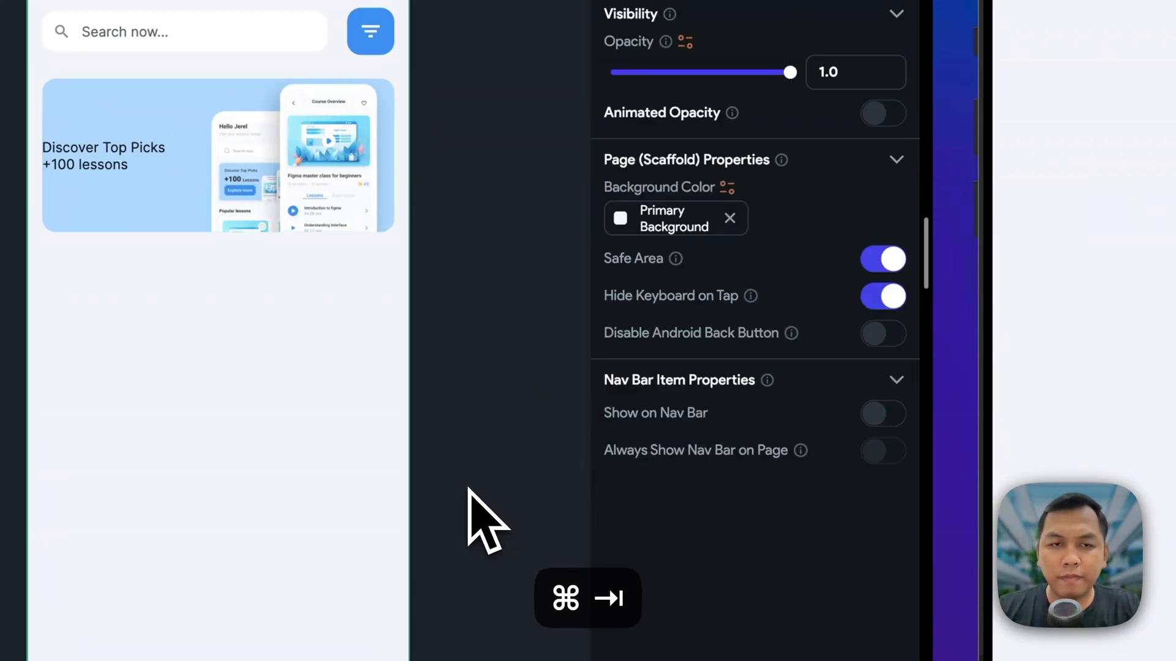
- Compare the banner's text, button and image layout in the Figma design with the FlutterFlow page
key("super+Tab")
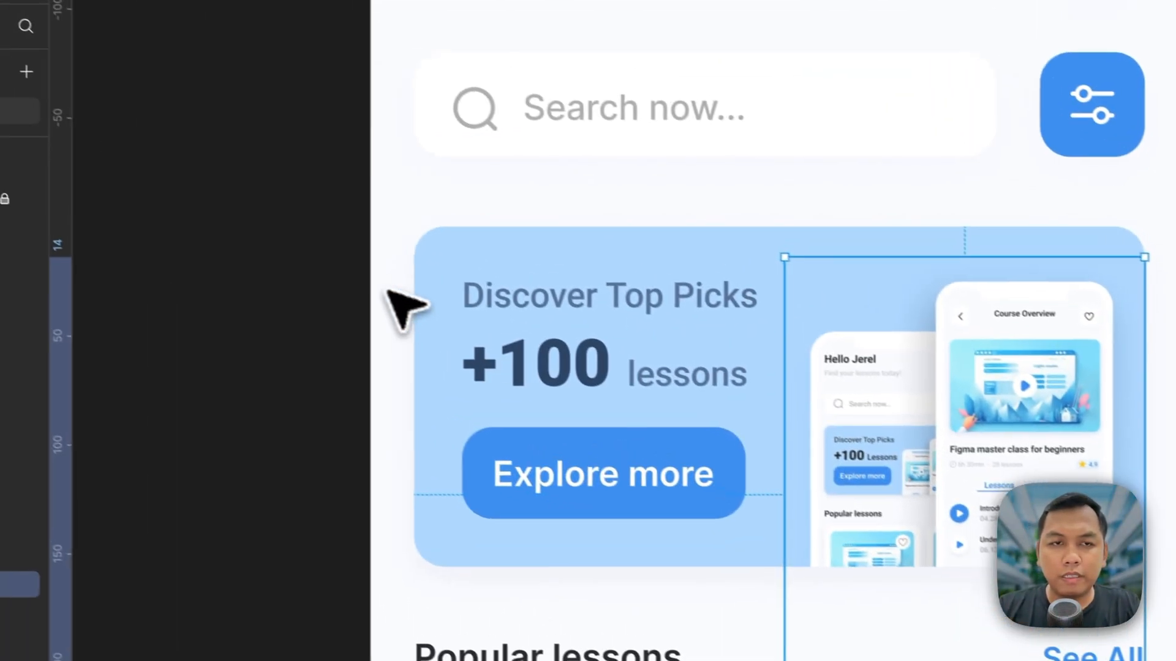
left_click(375, 284)
scroll(373, 284, "right", 1)
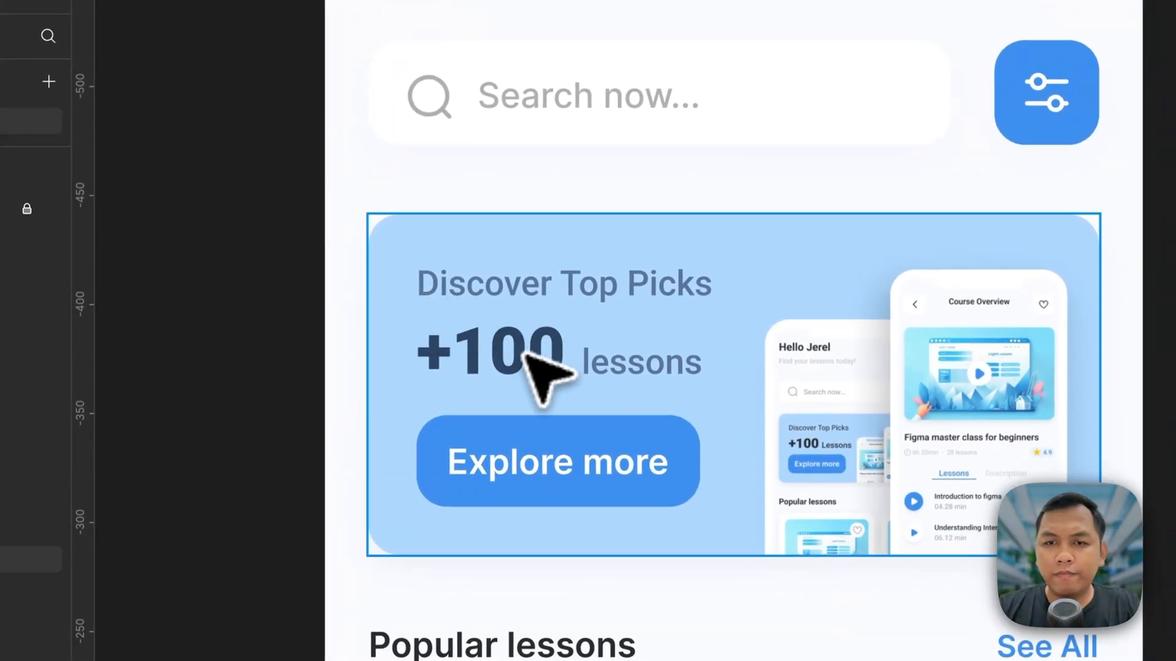
scroll(519, 355, "right", 1)
key("super+Tab")
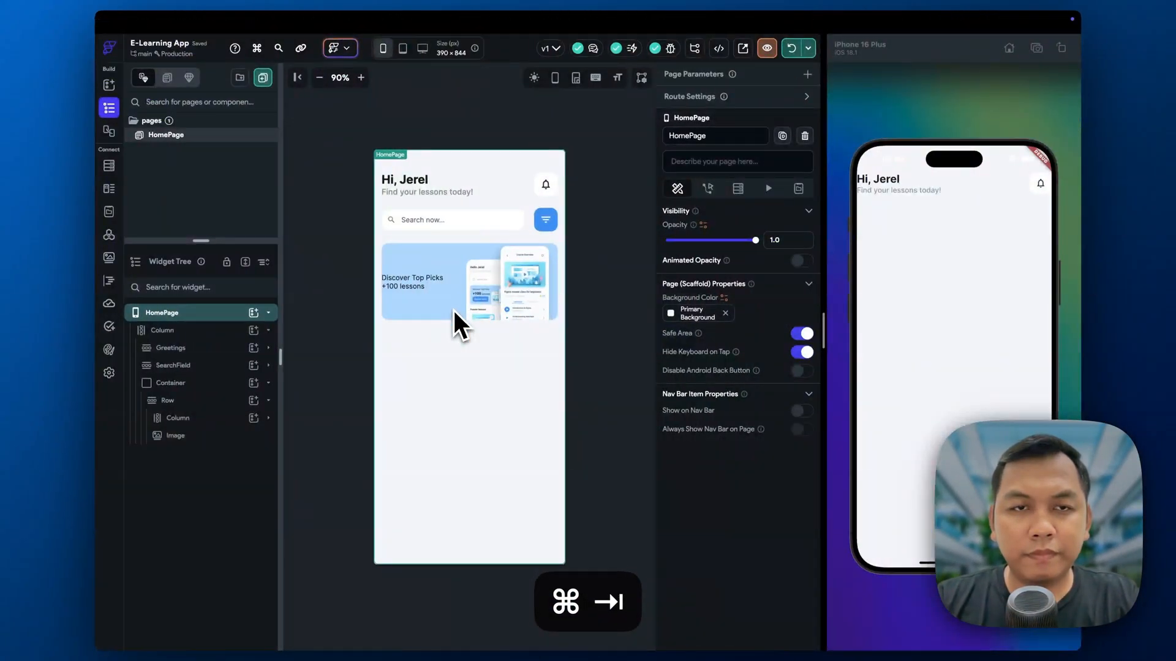
key("super+Tab")
key("super+Tab")
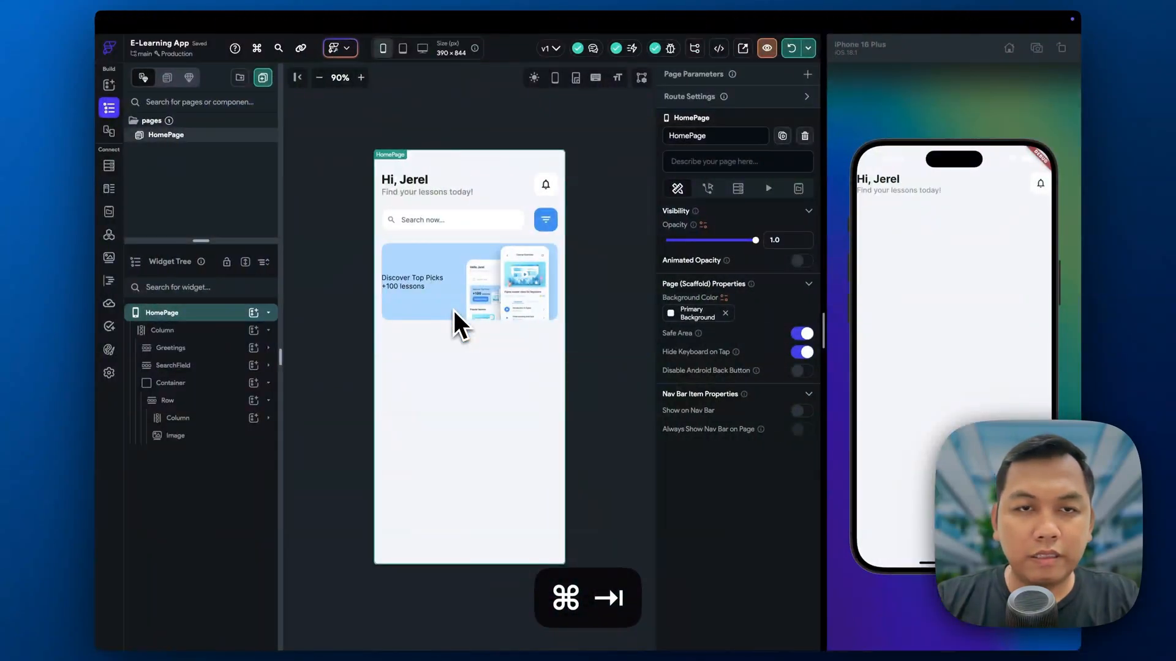
key("super+Tab")
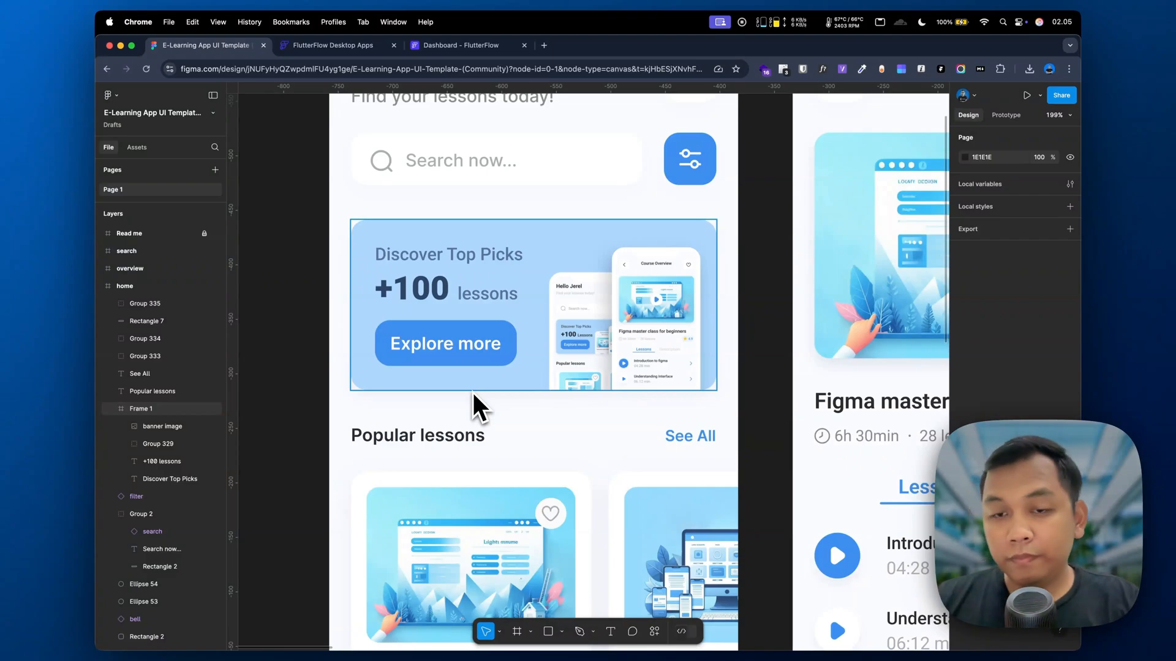
- Switch to FlutterFlow and add a nested Column inside the banner Row's Column
key("super+Tab")
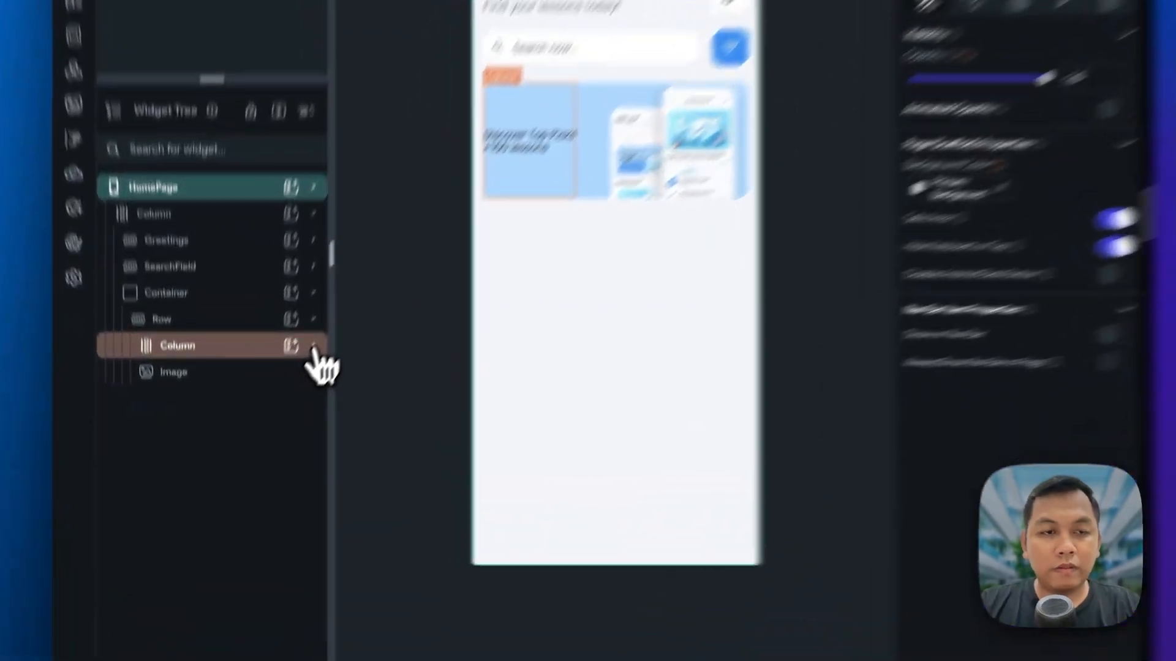
left_click(268, 418)
left_click(255, 418)
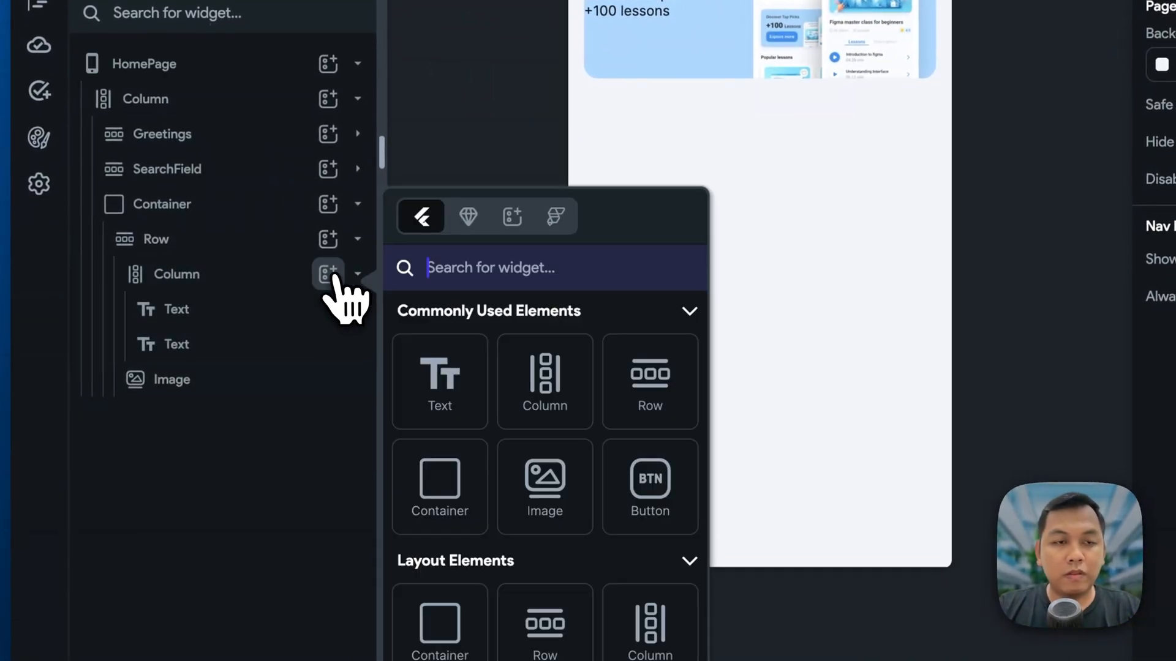
key("BackSpace")
type("col")
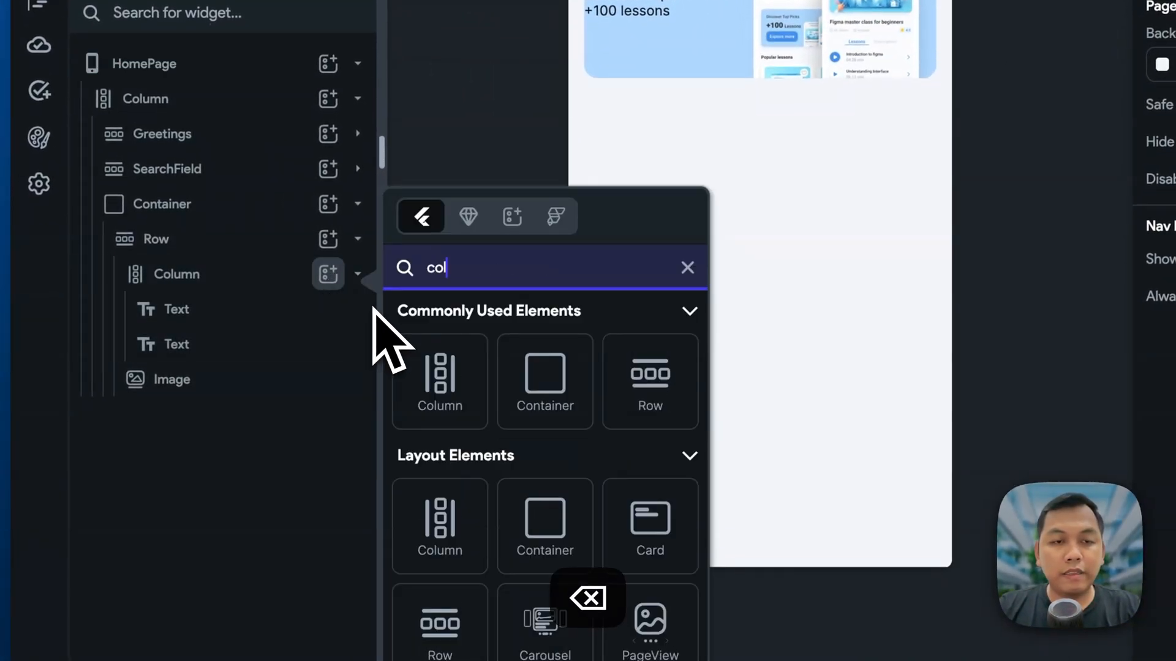
type("um")
left_click(439, 379)
- Place the nested Column first in its parent Column and move both banner Text widgets into it
left_click_drag(245, 385, 258, 297)
left_click(231, 370)
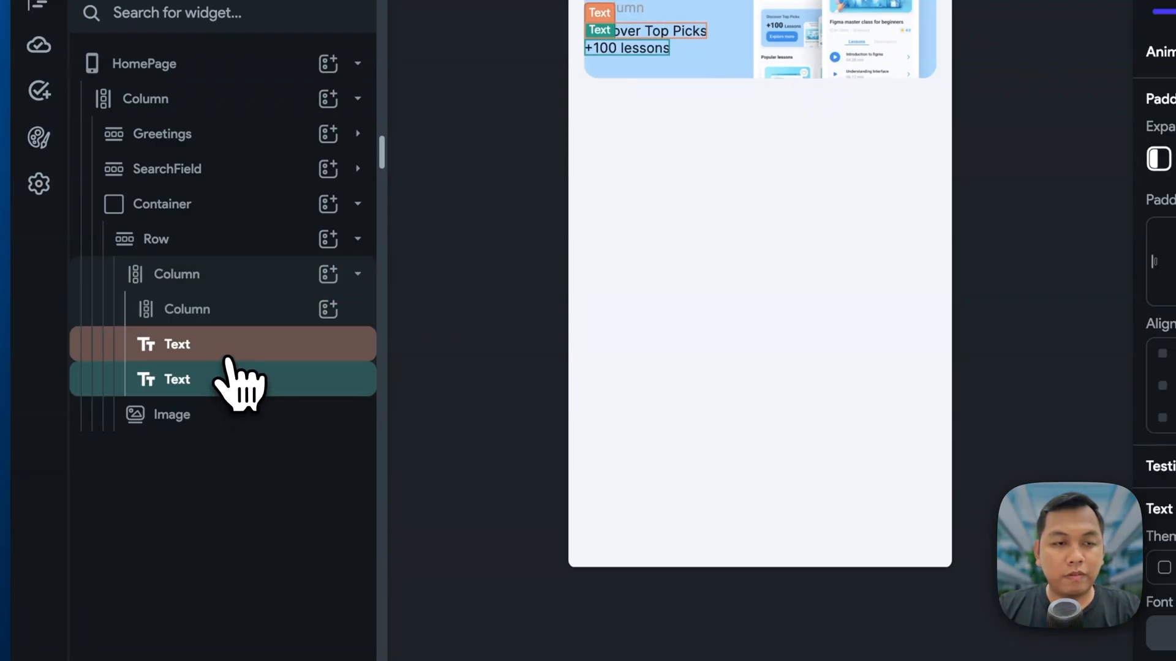
left_click(232, 356)
left_click_drag(210, 381, 328, 373)
left_click(358, 310)
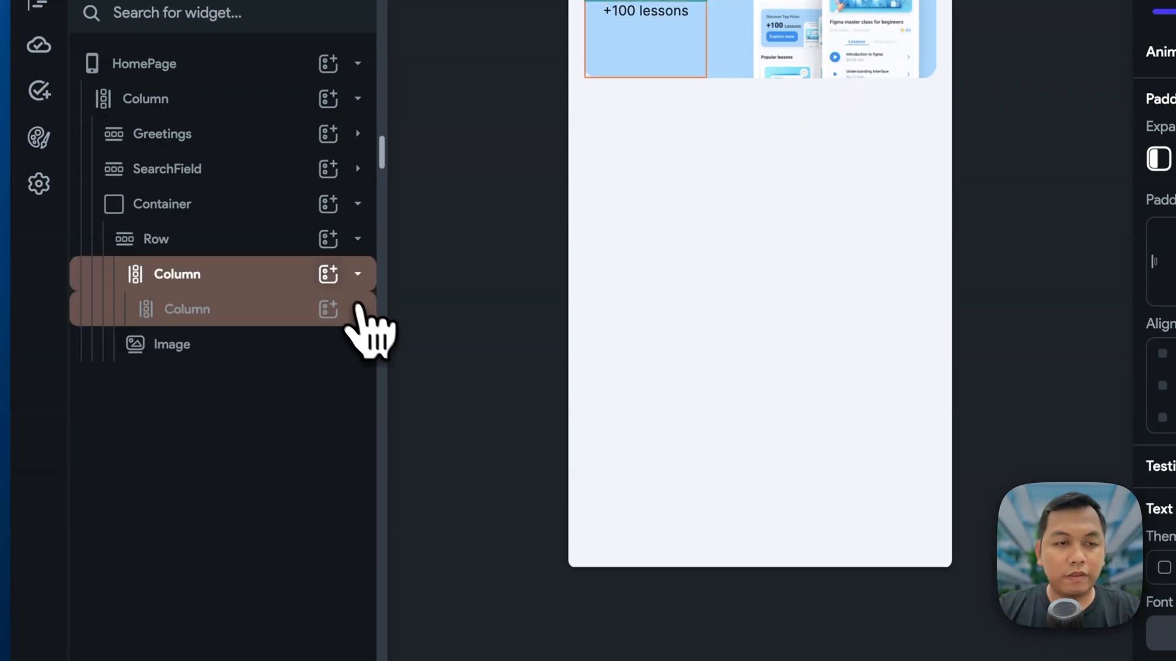
- Add a Button widget to the banner's outer Column, below the nested text Column
left_click(328, 274)
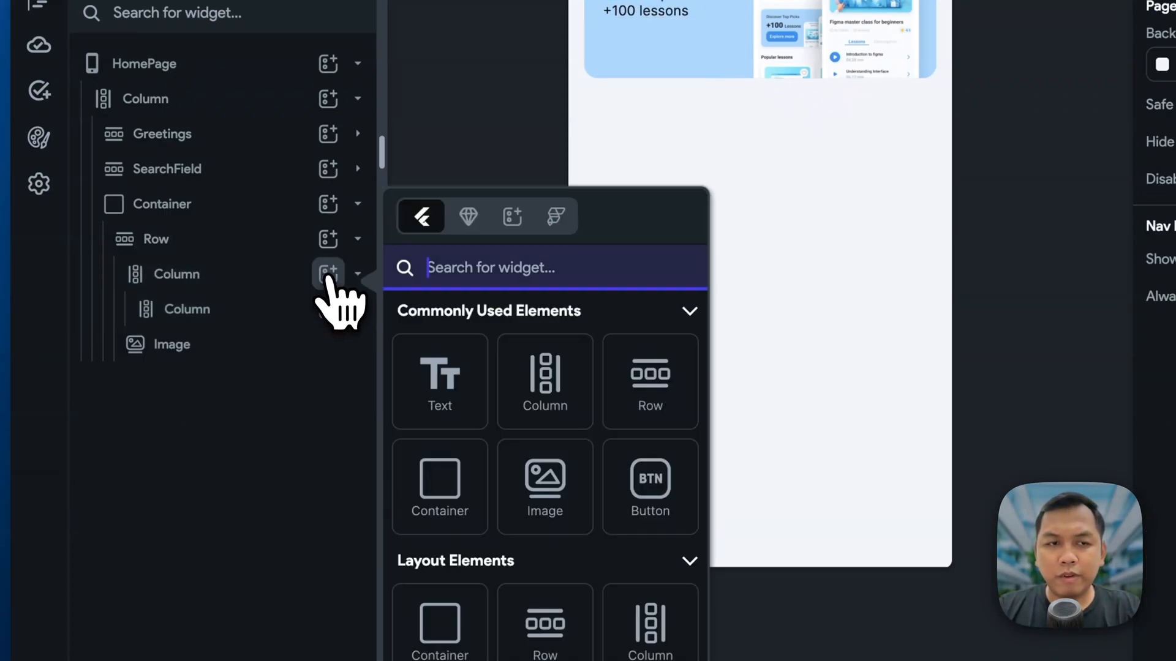
type("butt")
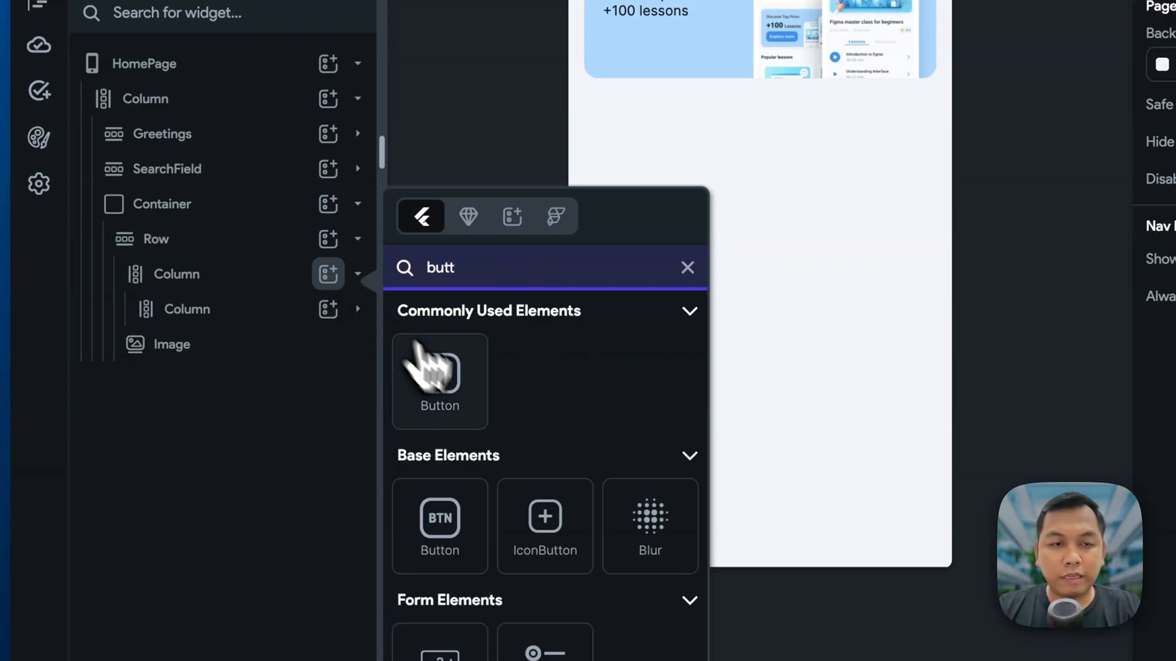
left_click(423, 368)
- Switch to Figma, select the Explore more button, and copy its blue color code 3D8FEF
key("super+Tab")
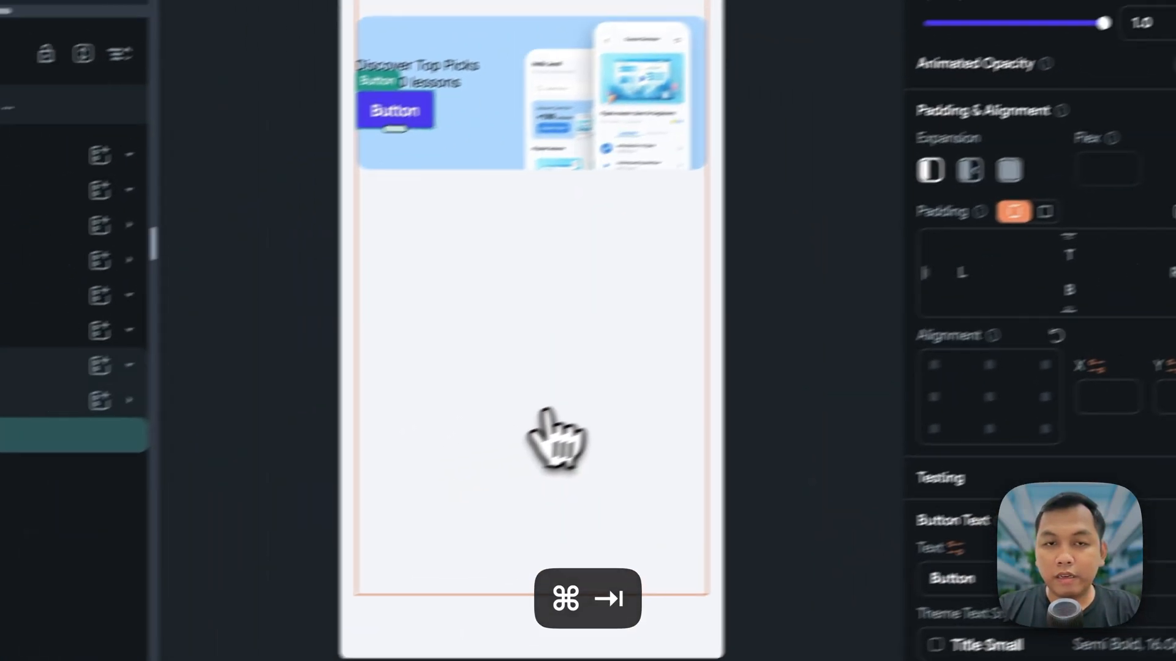
left_click(421, 224)
double_click(402, 223)
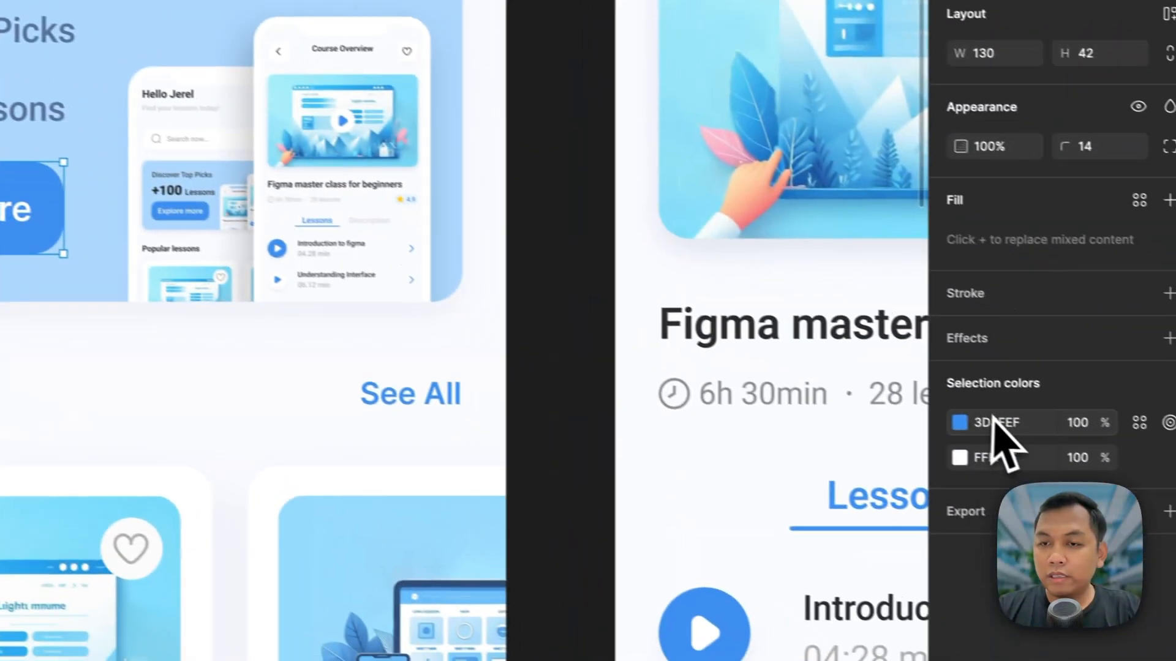
left_click(992, 421)
key("super+c")
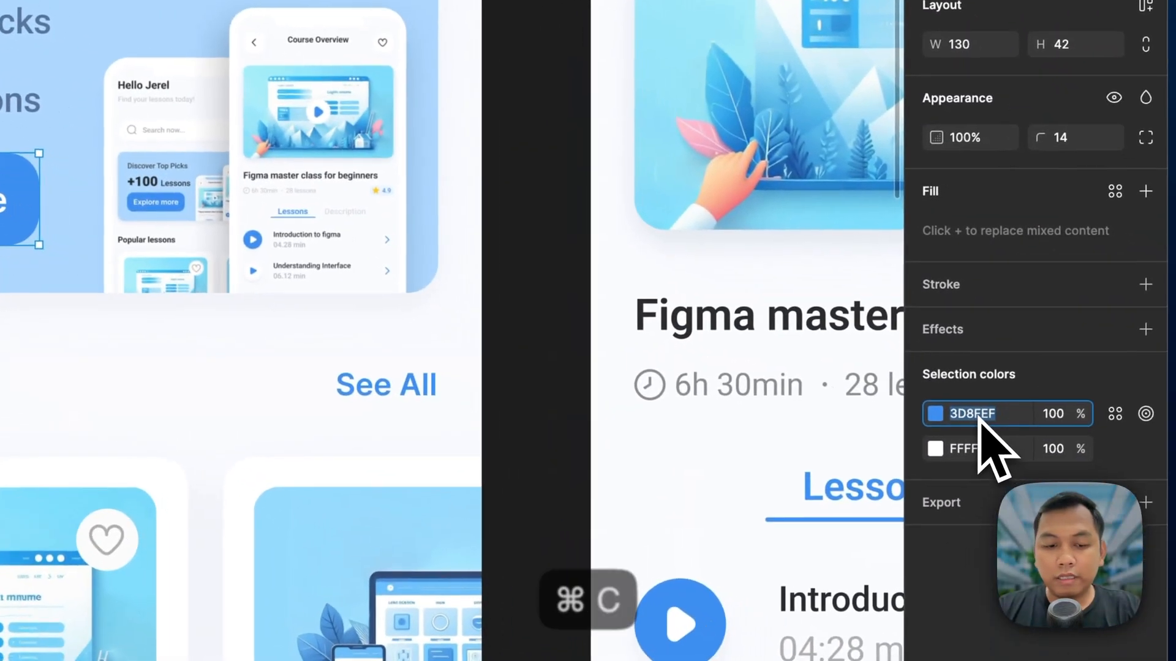
- Switch to FlutterFlow and set the banner button's fill colour to the copied hex value 3D8FEF
key("super+Tab")
scroll(658, 331, "down", 10)
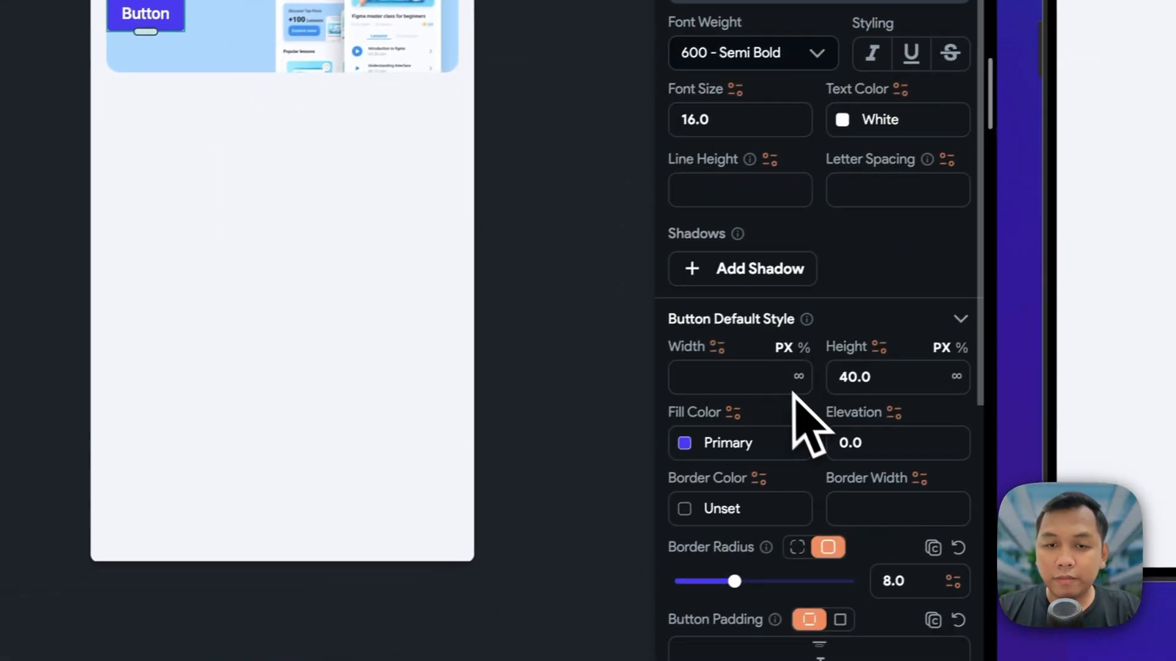
left_click(747, 436)
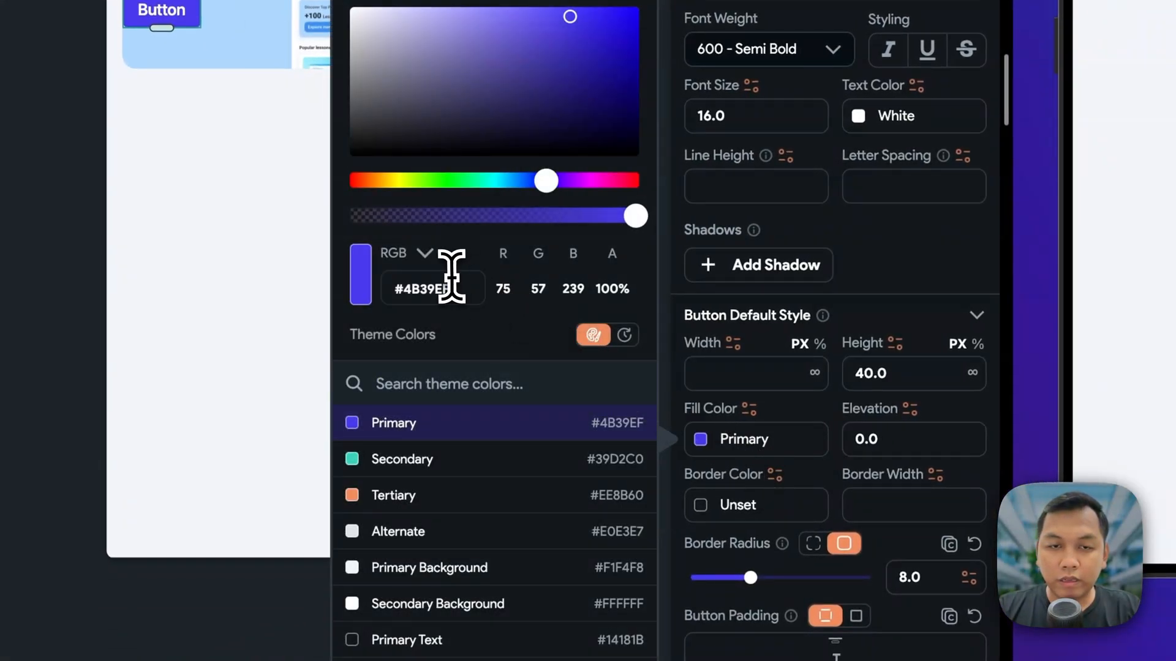
key("super+v")
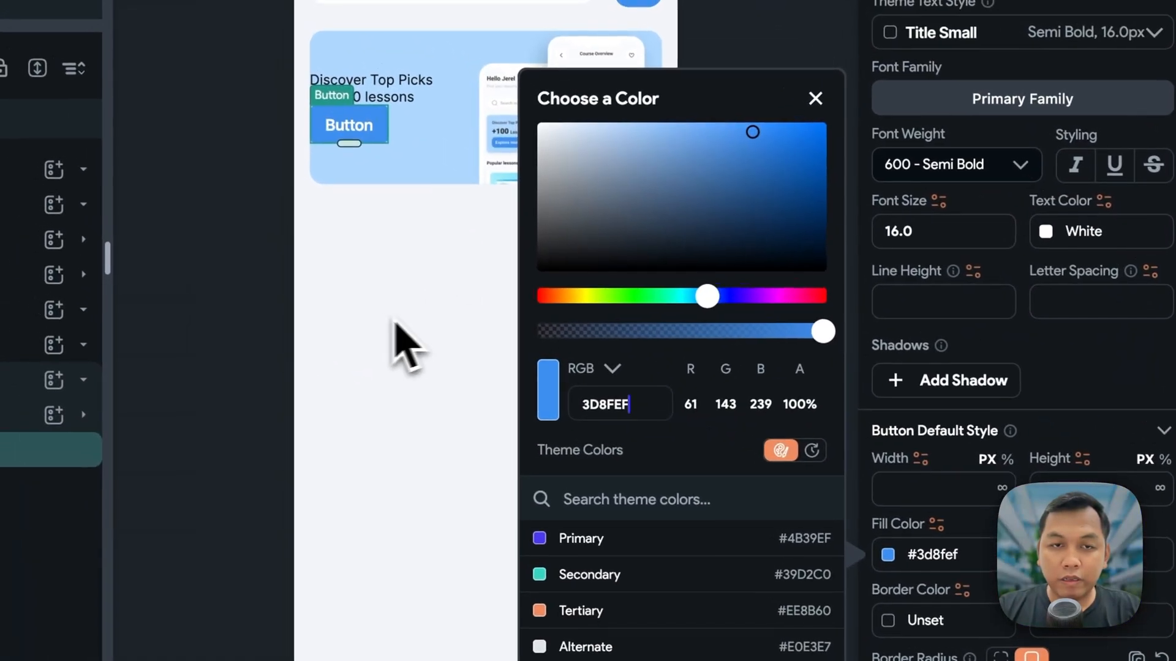
left_click(392, 349)
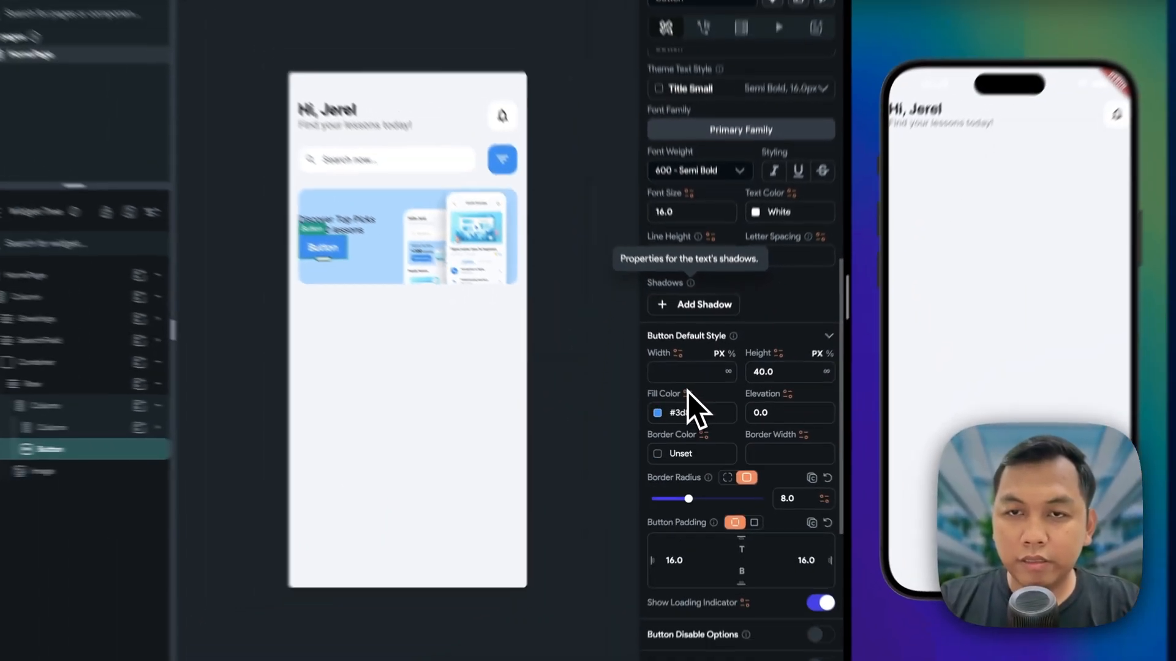
- Set the button's border radius to 14 and compare it with the Explore more button in the Figma design
scroll(696, 398, "down", 3)
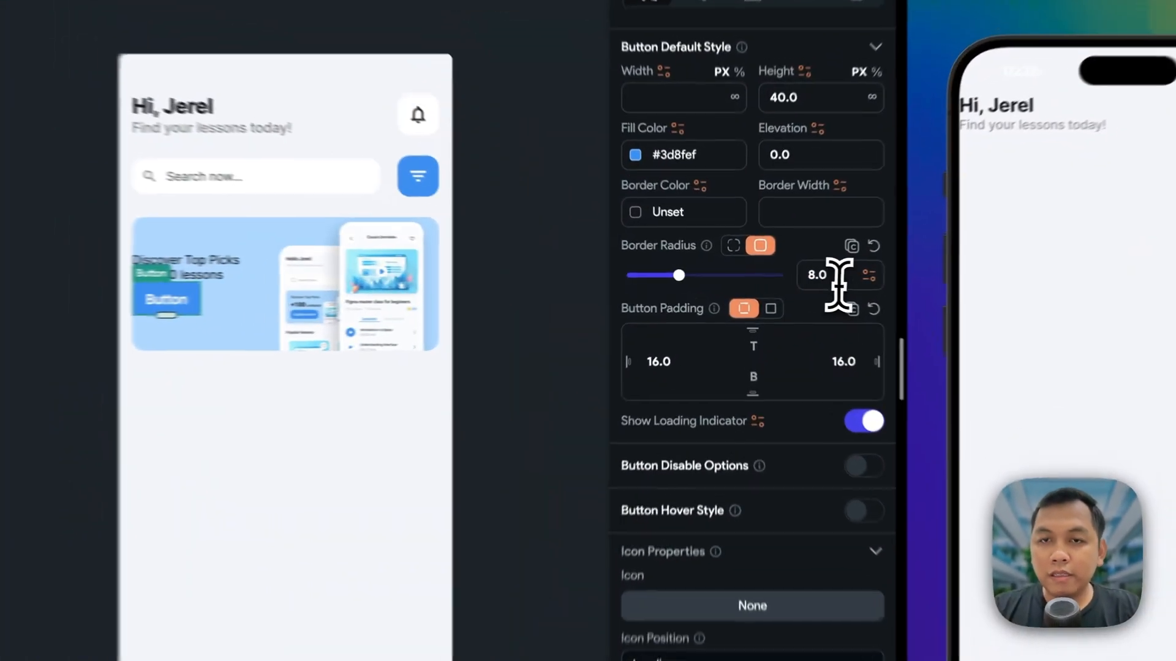
left_click(775, 276)
type("14")
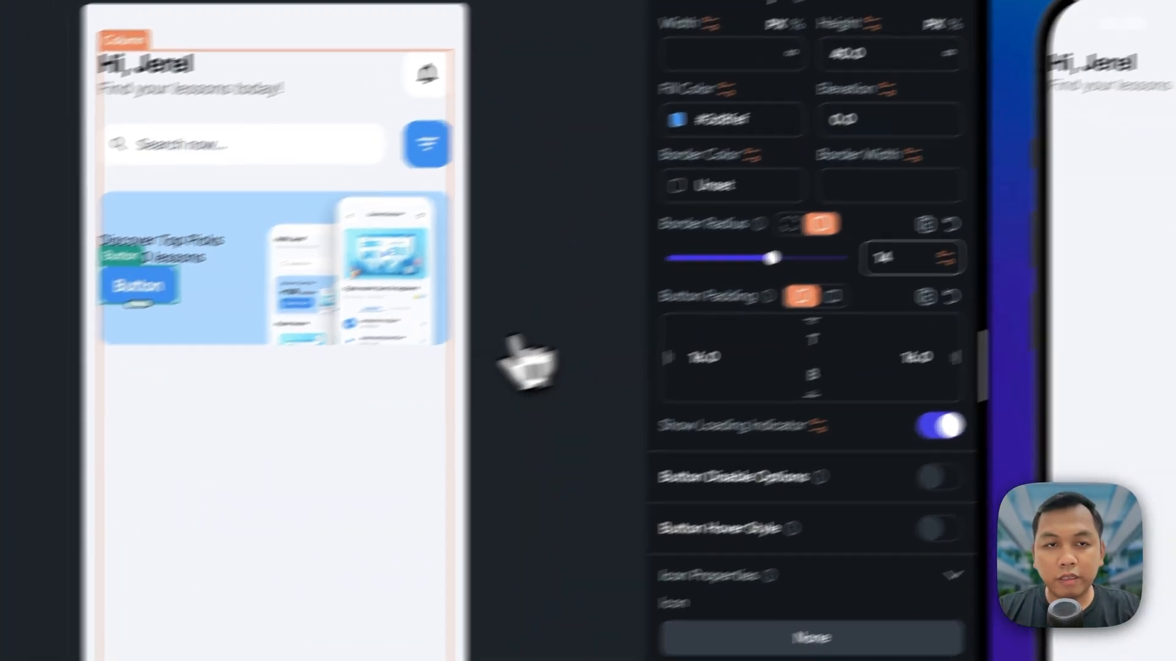
key("super+Tab")
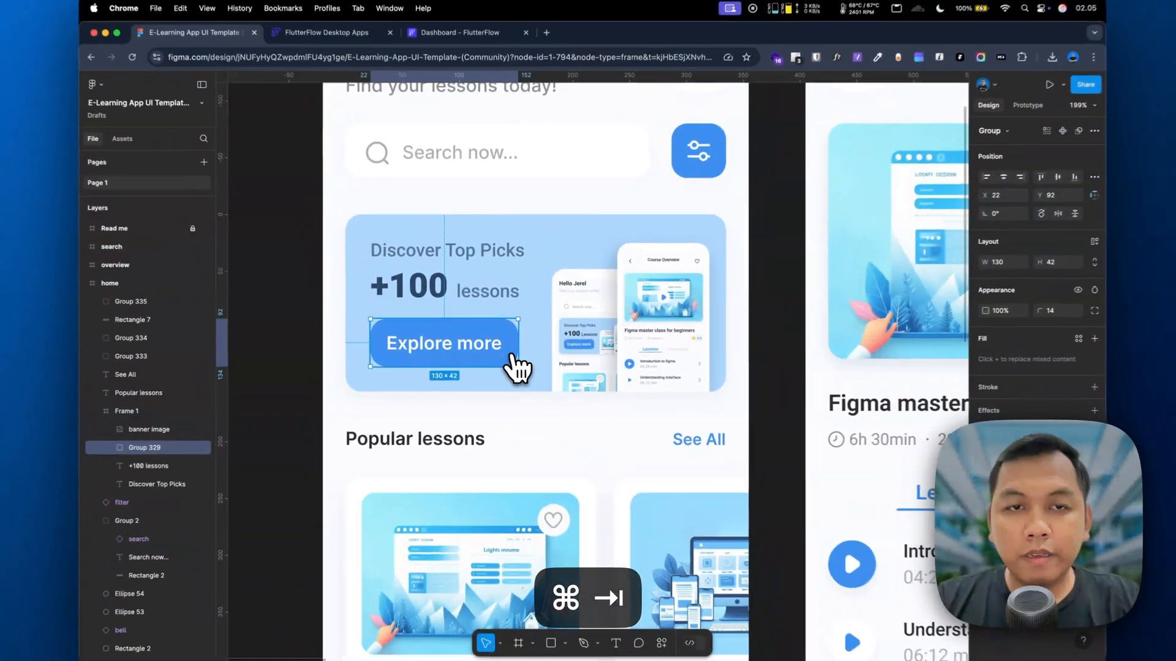
key("super+Tab")
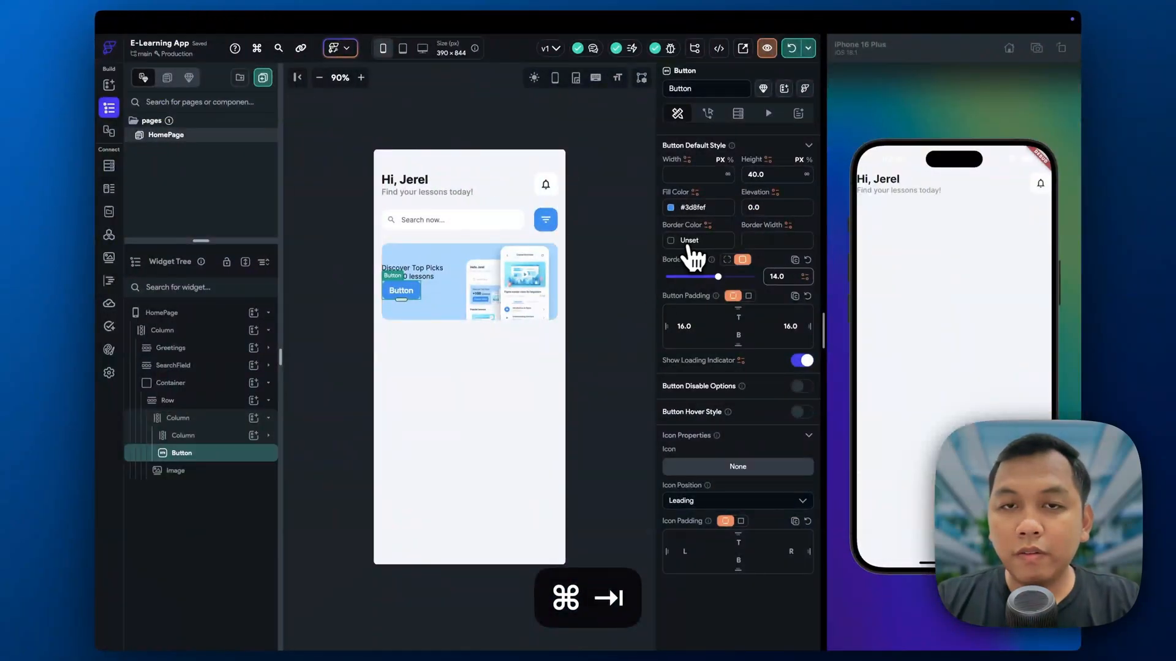
- Replace the button's text with "Explore more", checking the wording against the Figma design
scroll(692, 257, "up", 10)
scroll(697, 235, "up", 4)
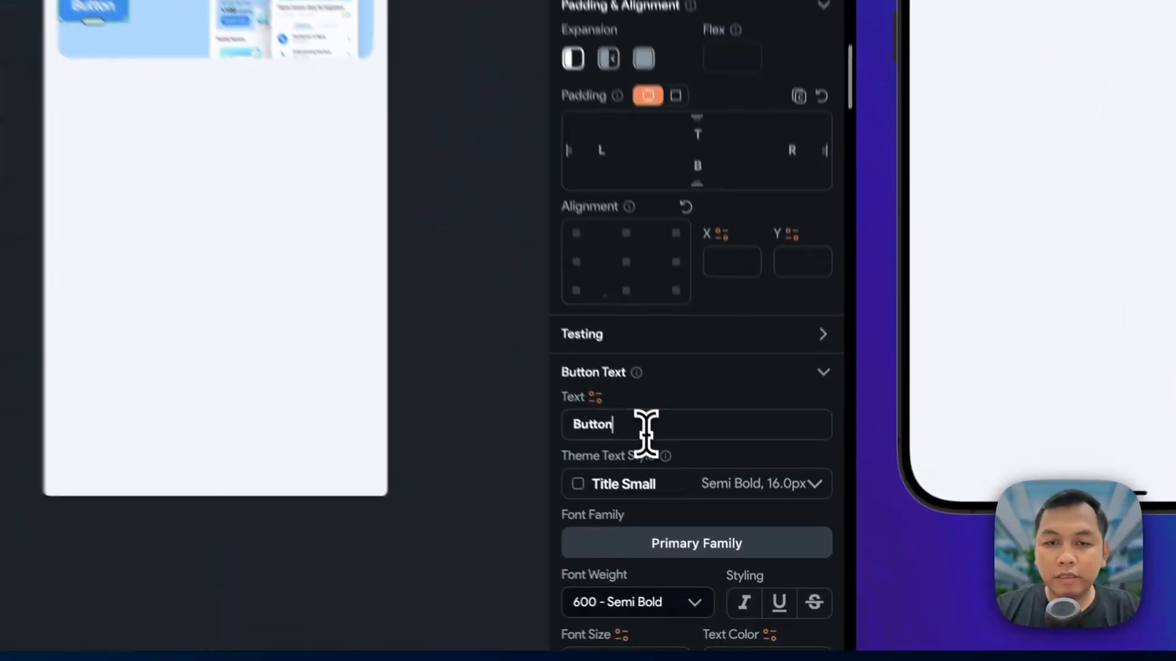
double_click(709, 525)
type("Ex")
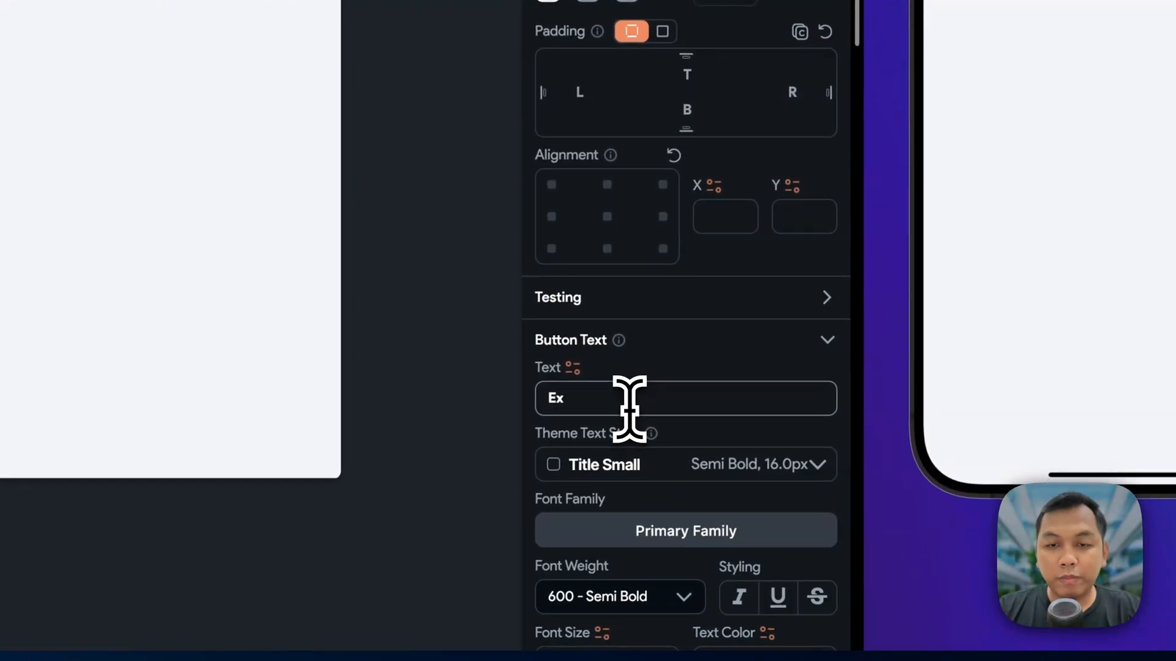
type("p")
key("BackSpace")
type("plore")
key("super+Tab")
key("super+Tab")
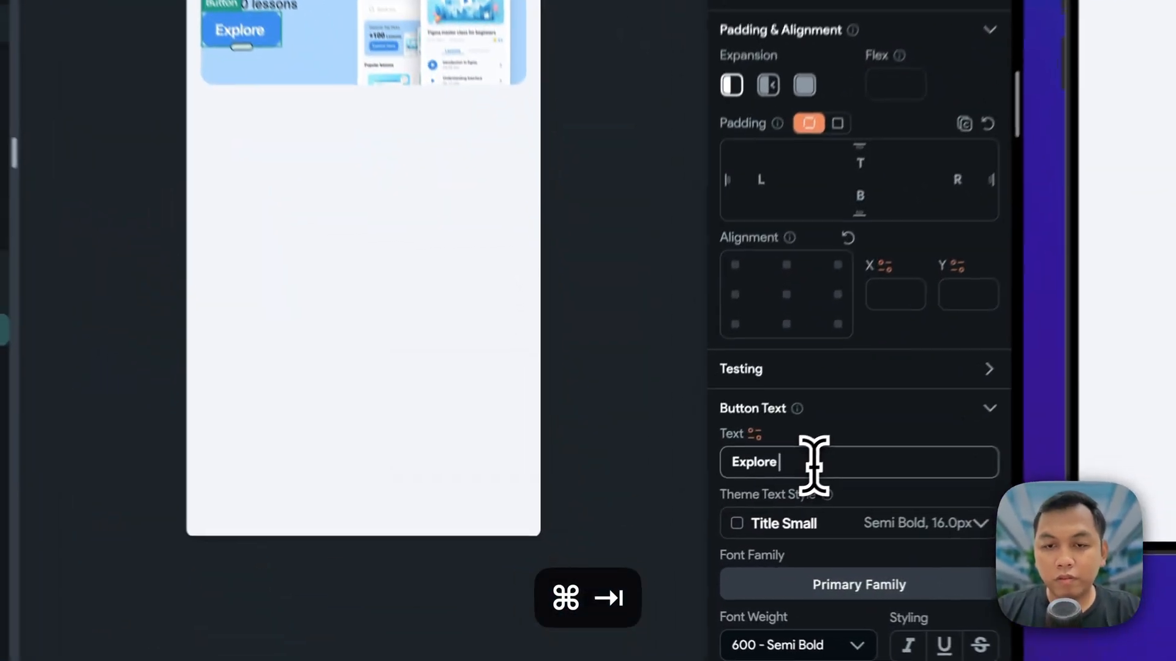
type("more")
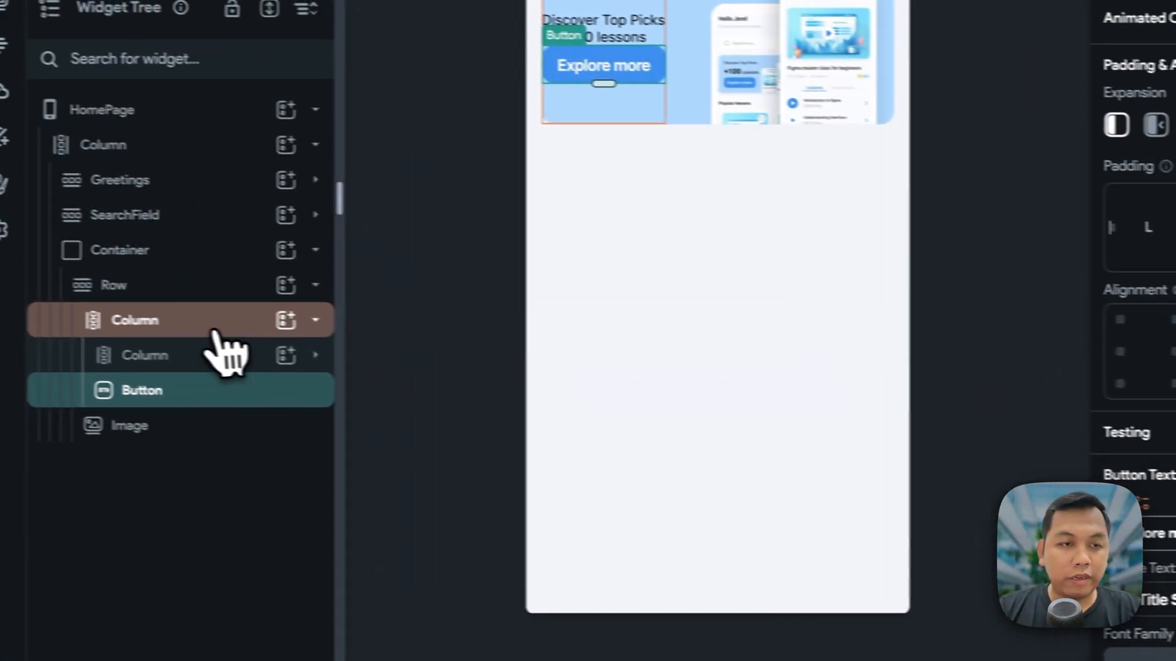
- Set the items spacing of the outer column inside the banner row to 12, matching the gap in the Figma design
left_click(224, 332)
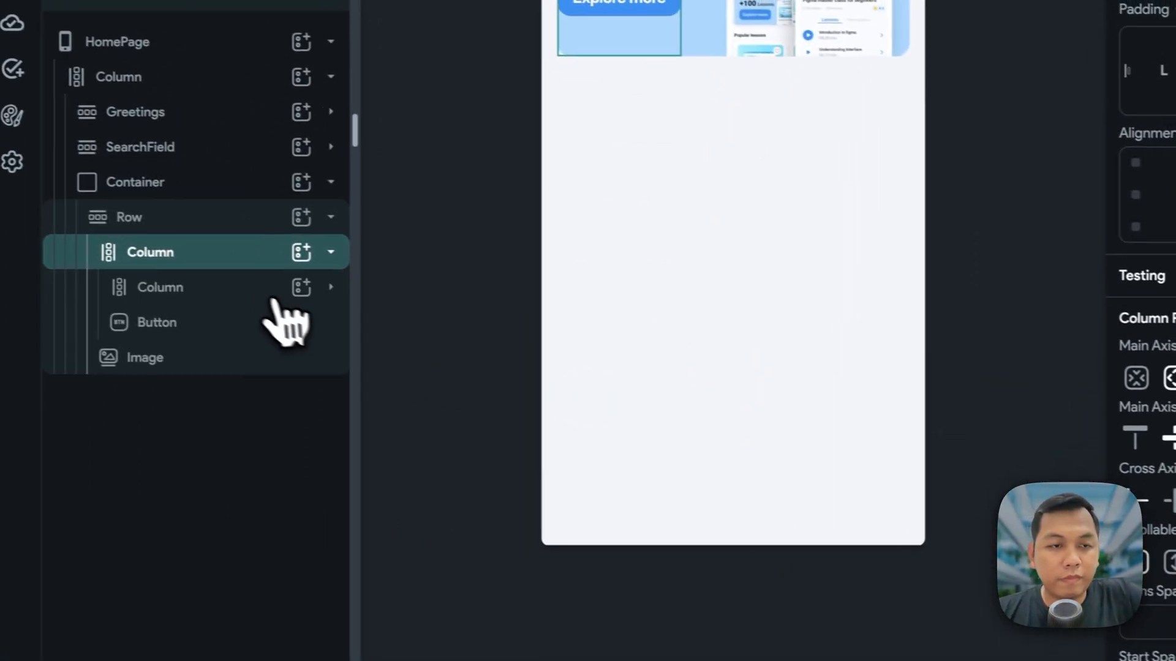
left_click(245, 287)
left_click(839, 463)
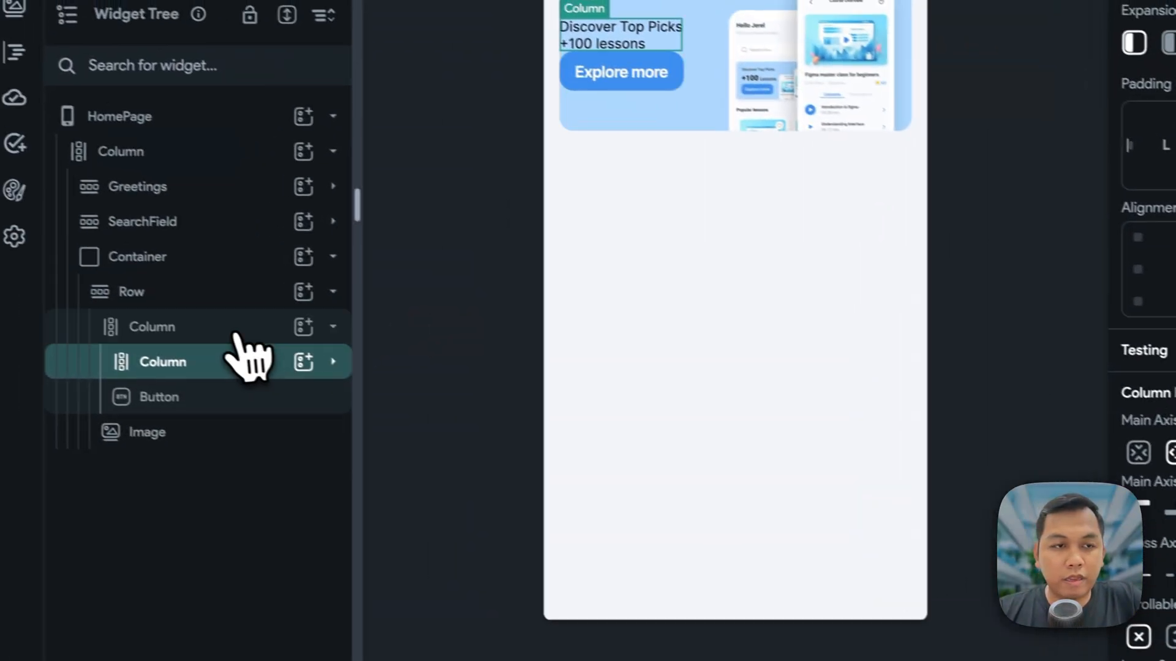
left_click(238, 332)
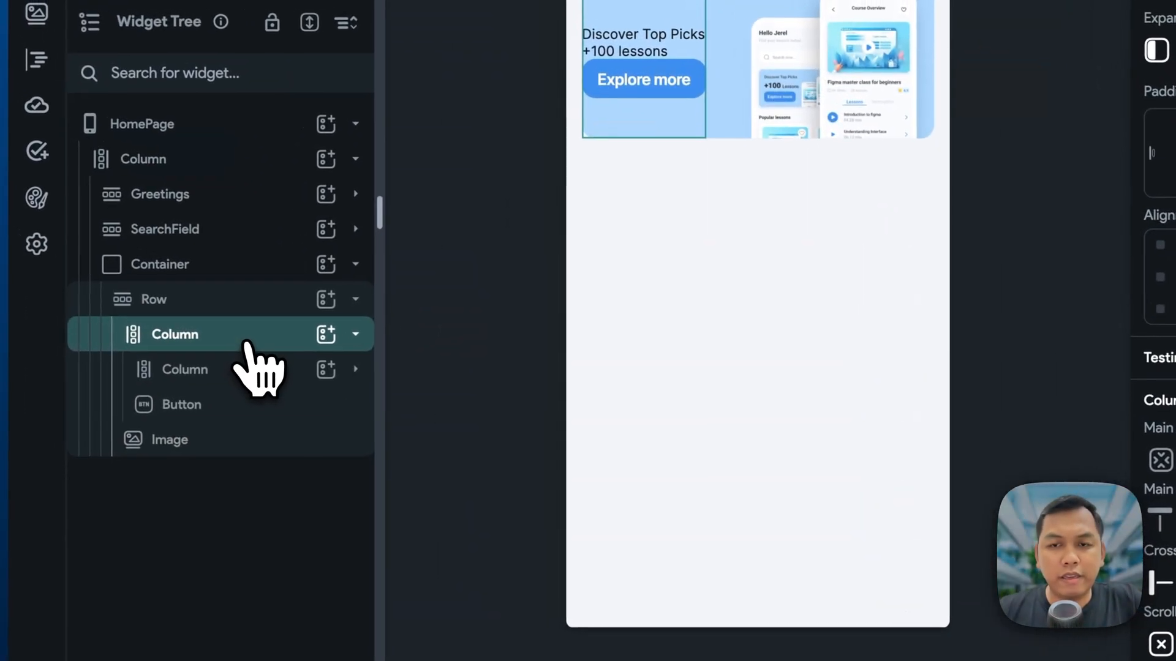
key("super+Tab")
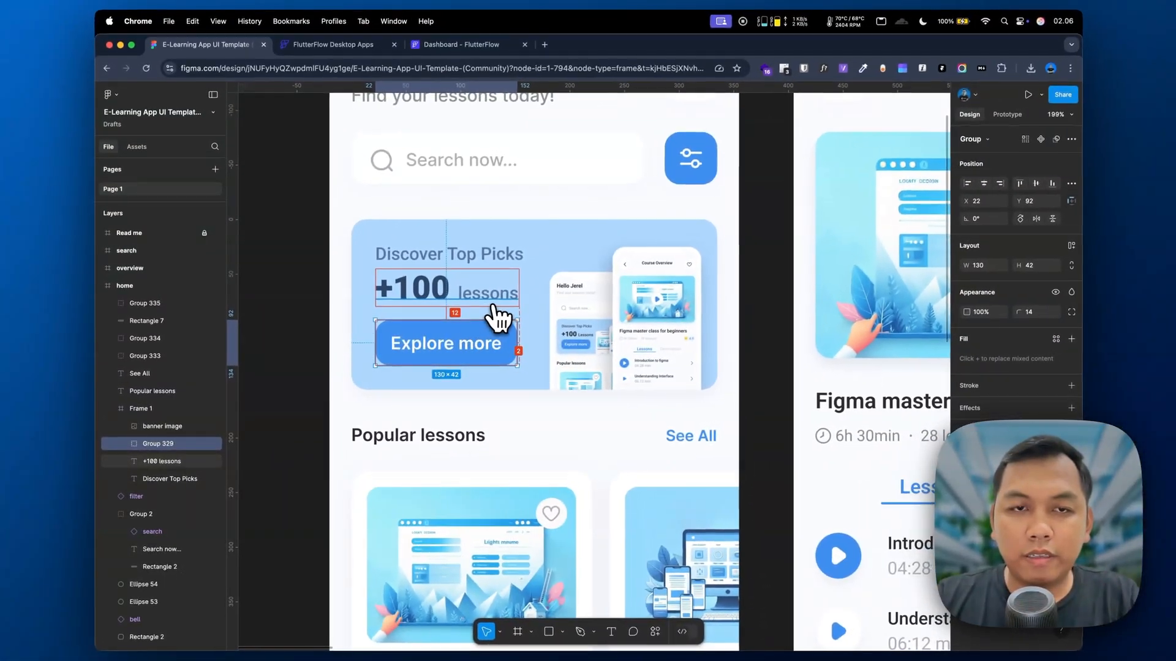
key("super+Tab")
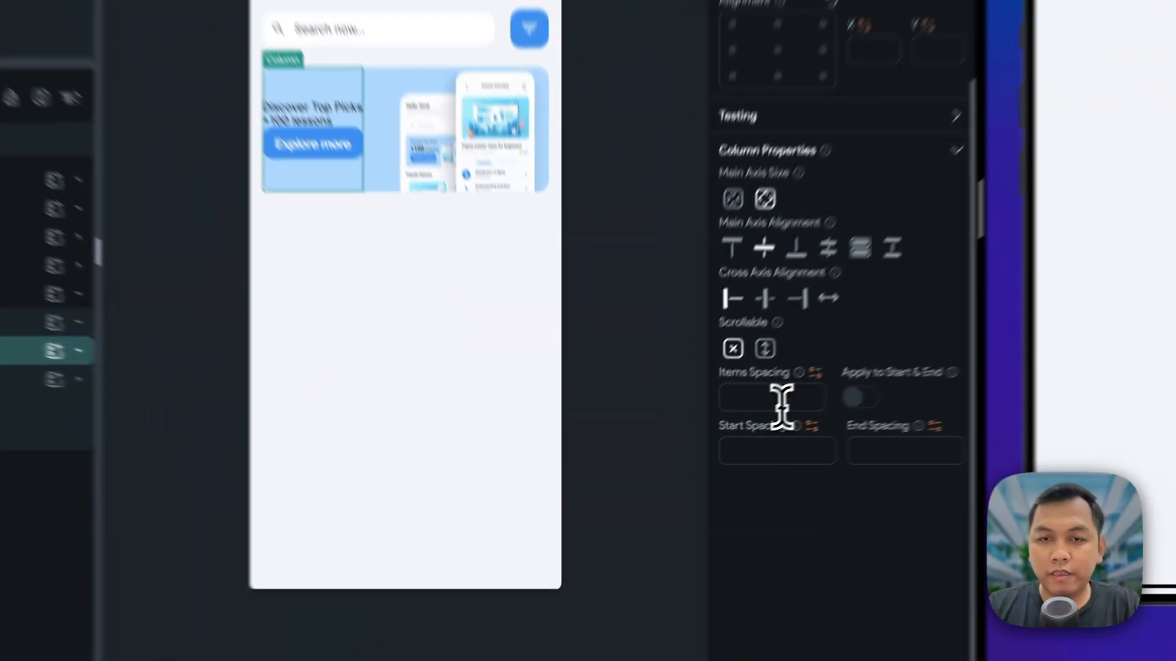
left_click(699, 434)
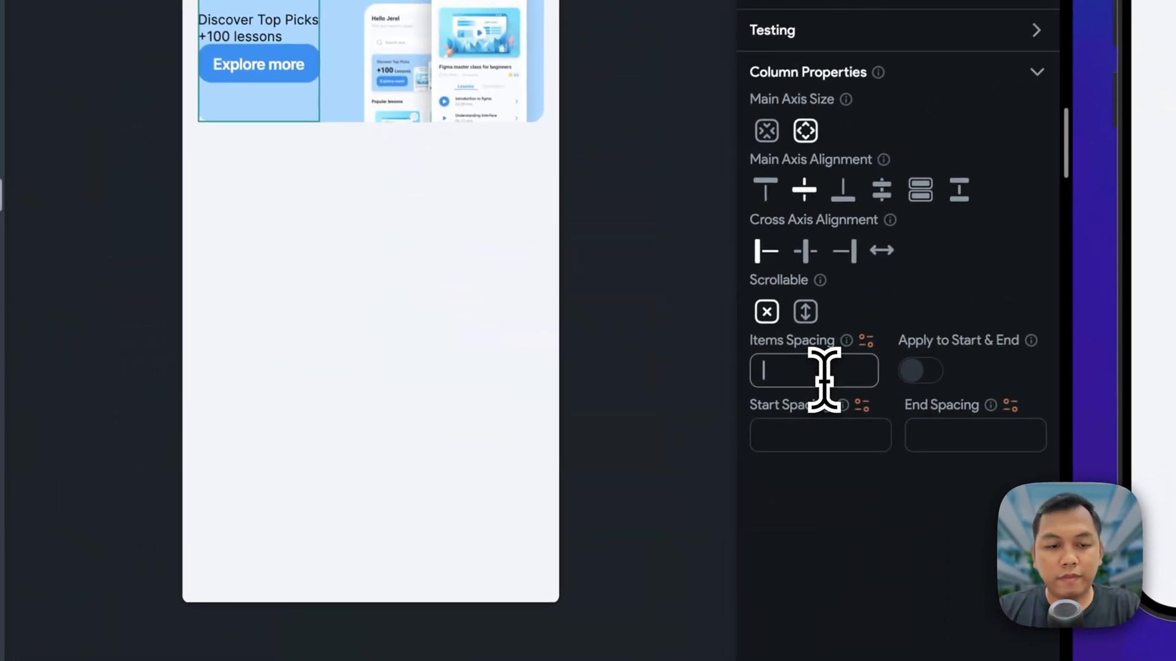
type("12")
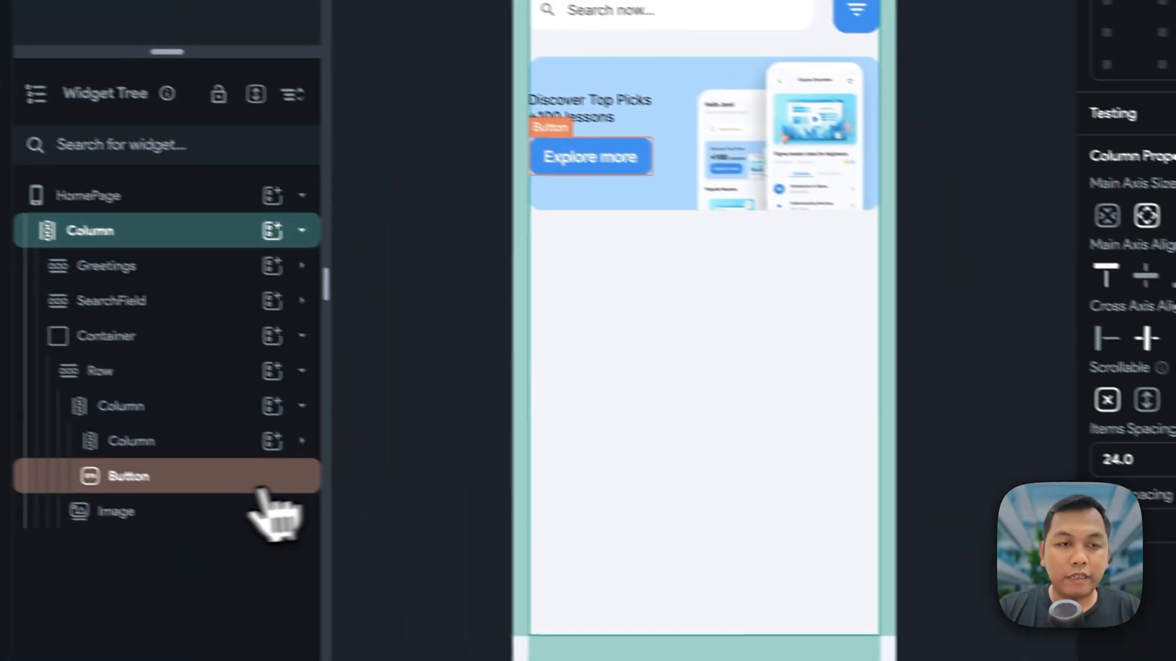
- Select the "Discover Top Picks" text widget and copy the matching text's fill colour 577396 from the Figma design
left_click(352, 458)
left_click(288, 497)
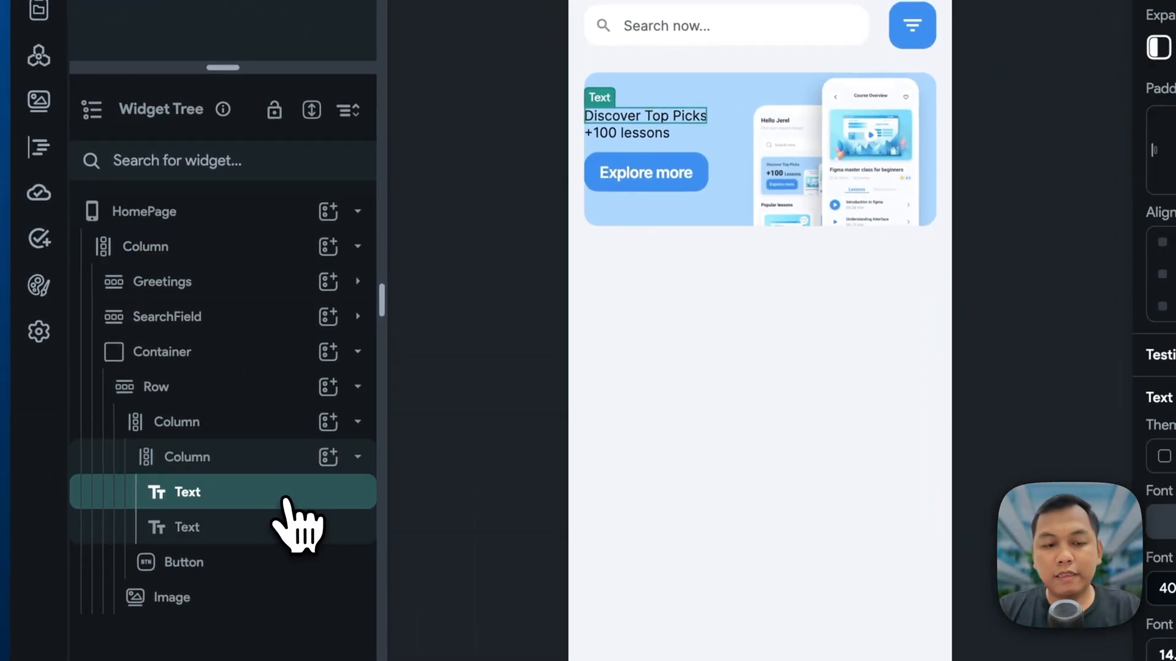
key("super+Tab")
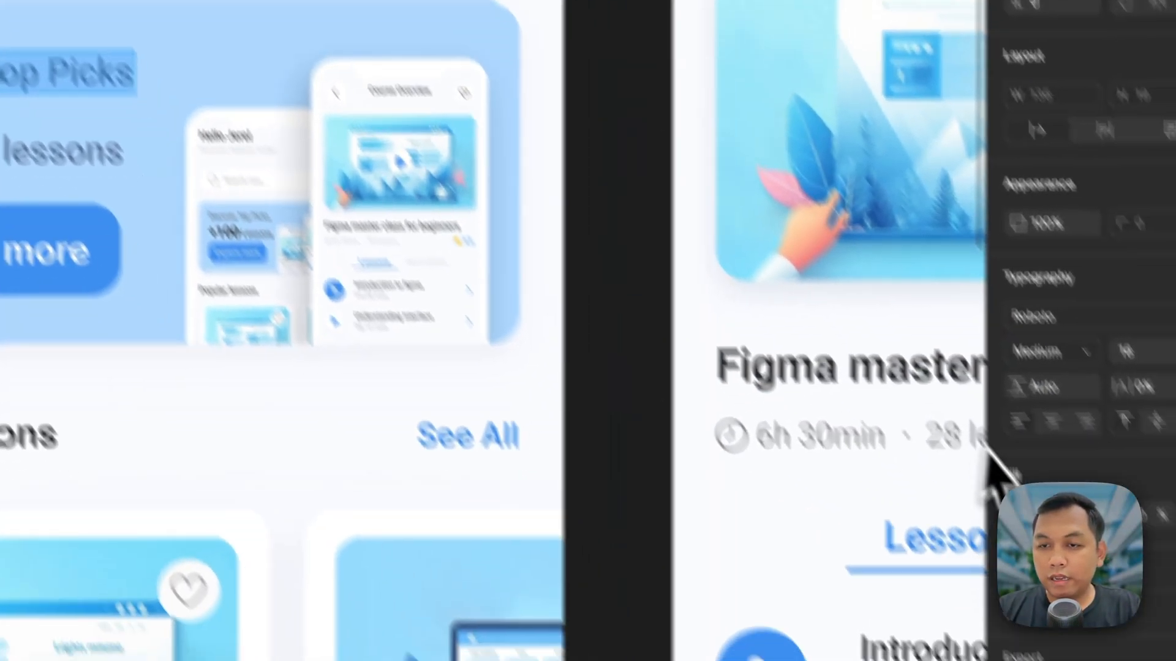
left_click(993, 409)
key("super+c")
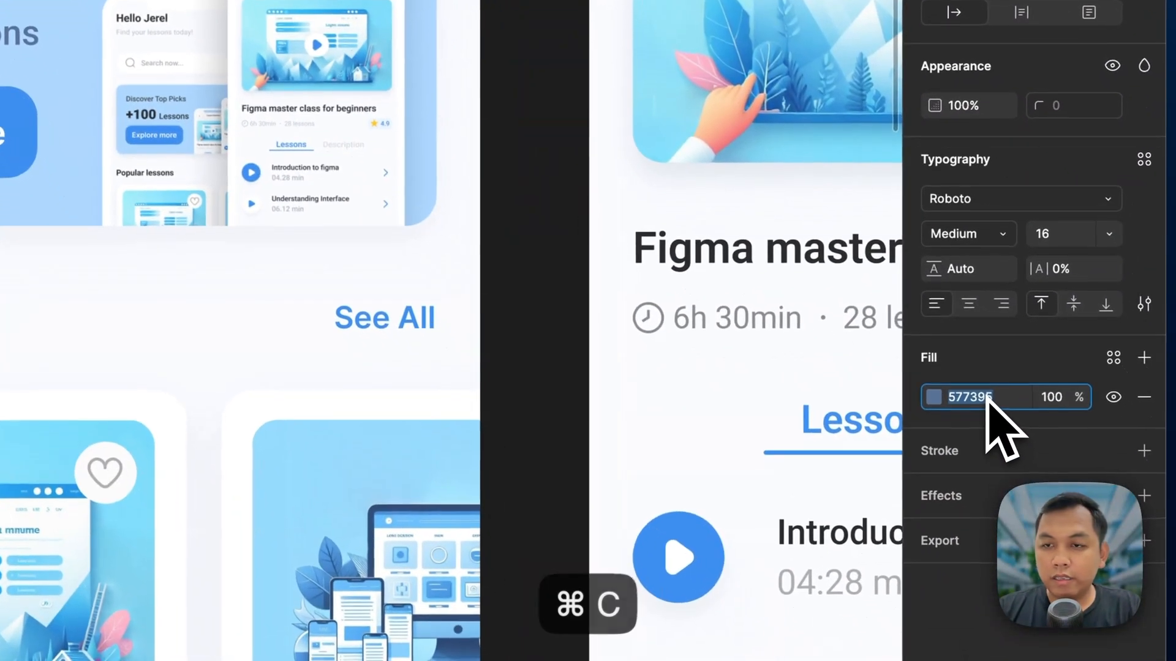
key("super+Tab")
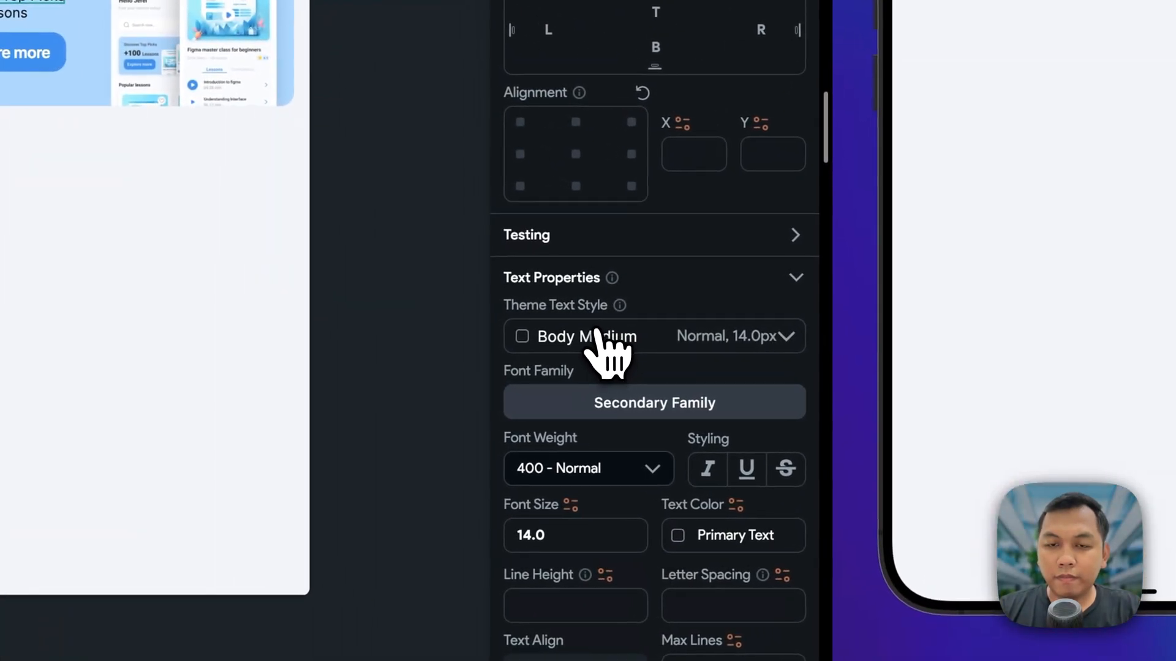
- Apply the Label Large theme style to the "Discover Top Picks" text and set its font weight to 500 - Medium
left_click(597, 343)
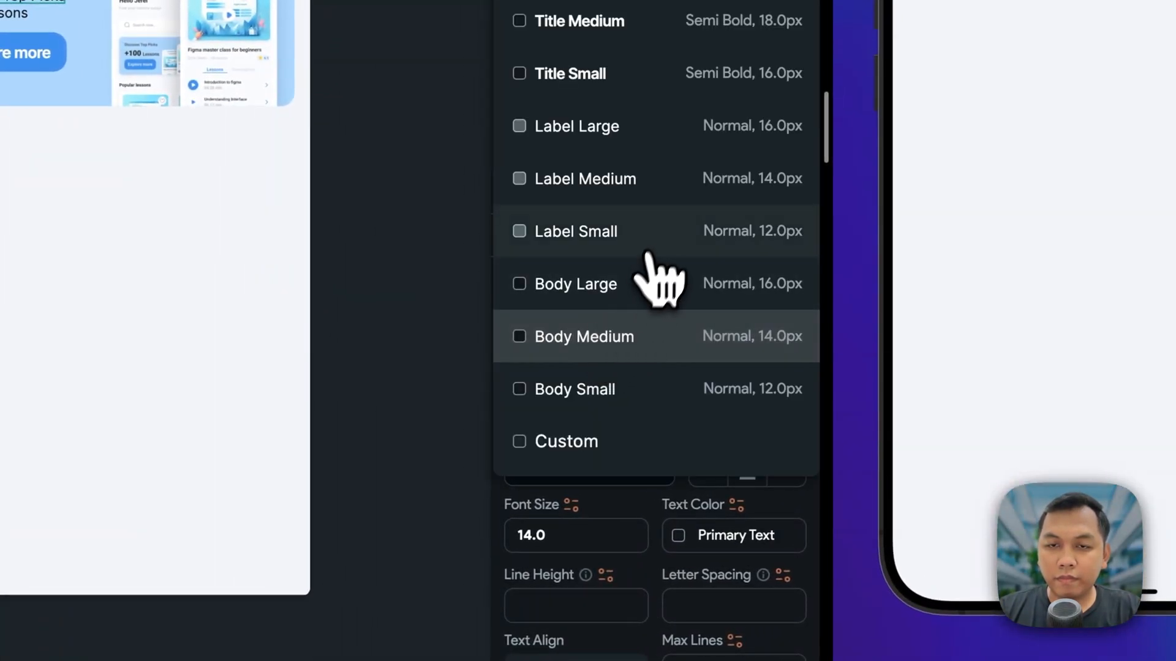
left_click(678, 145)
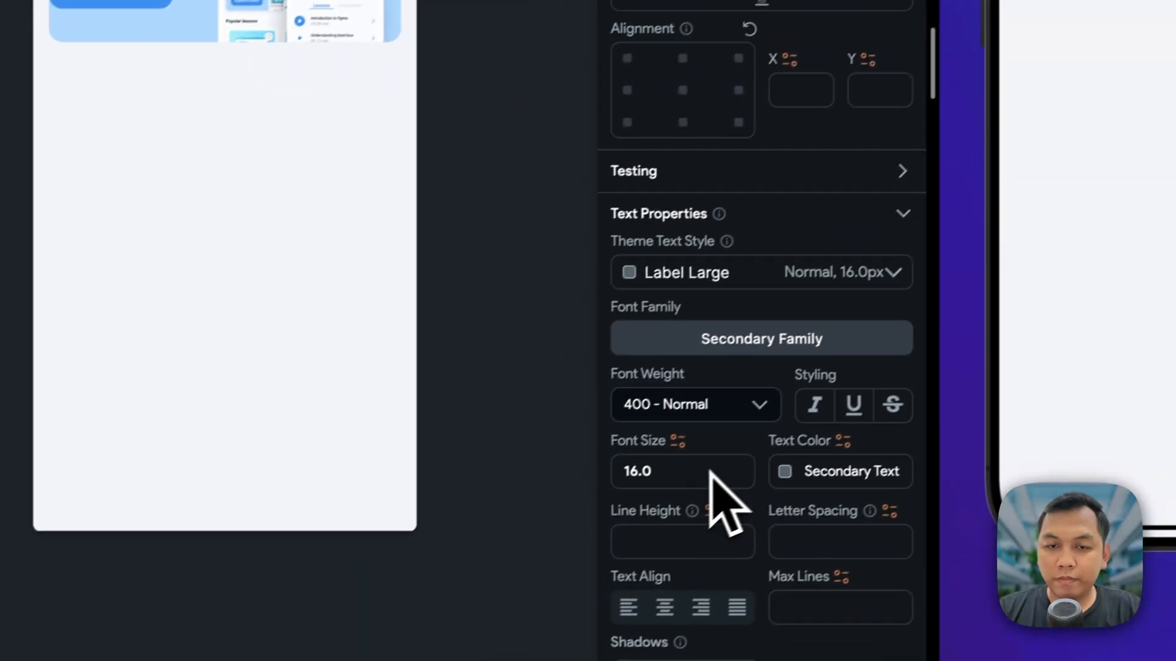
scroll(601, 533, "down", 3)
left_click(600, 469)
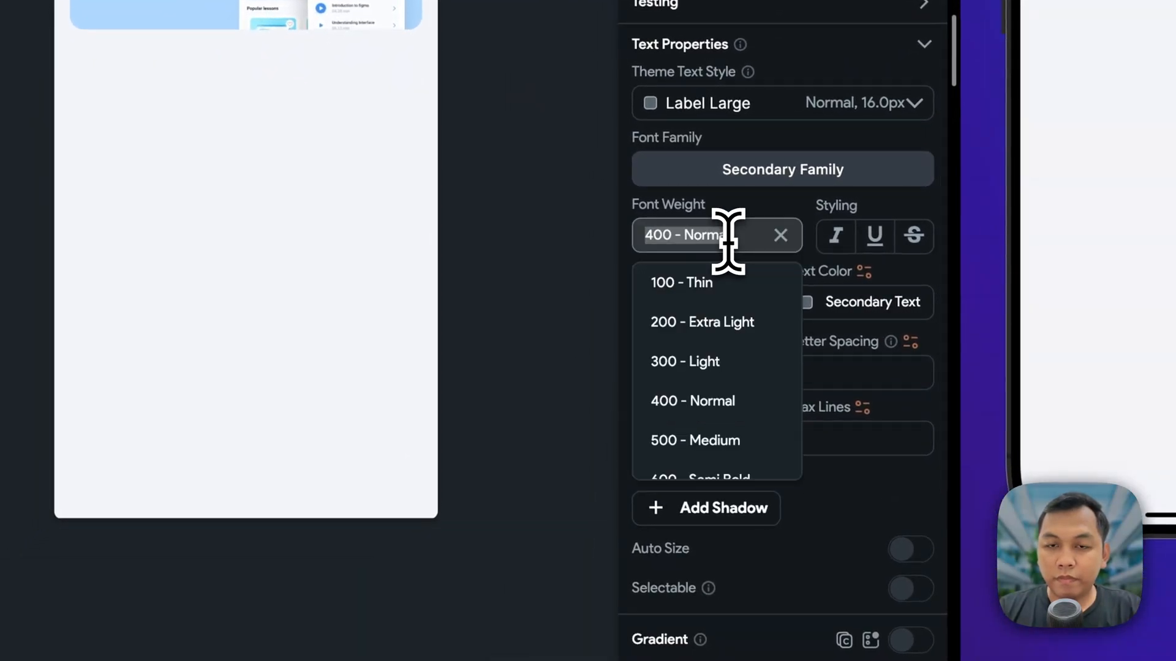
scroll(738, 423, "down", 1)
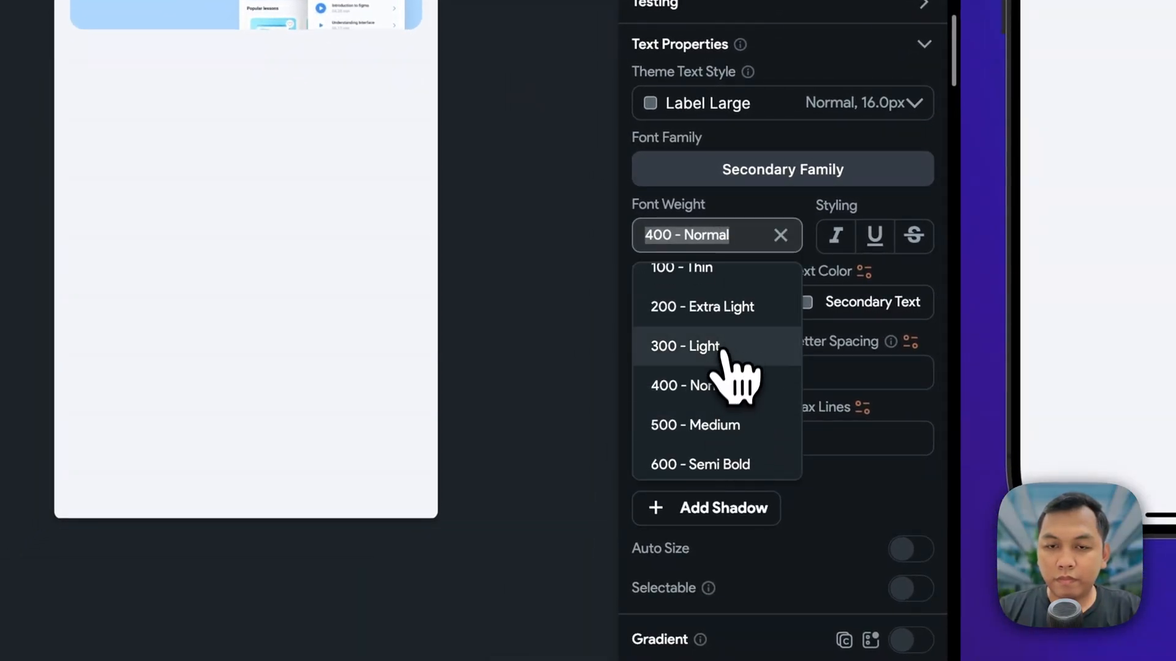
left_click(715, 423)
- Set the "Discover Top Picks" text colour to the copied hex value 577396 and close the colour picker
left_click(824, 307)
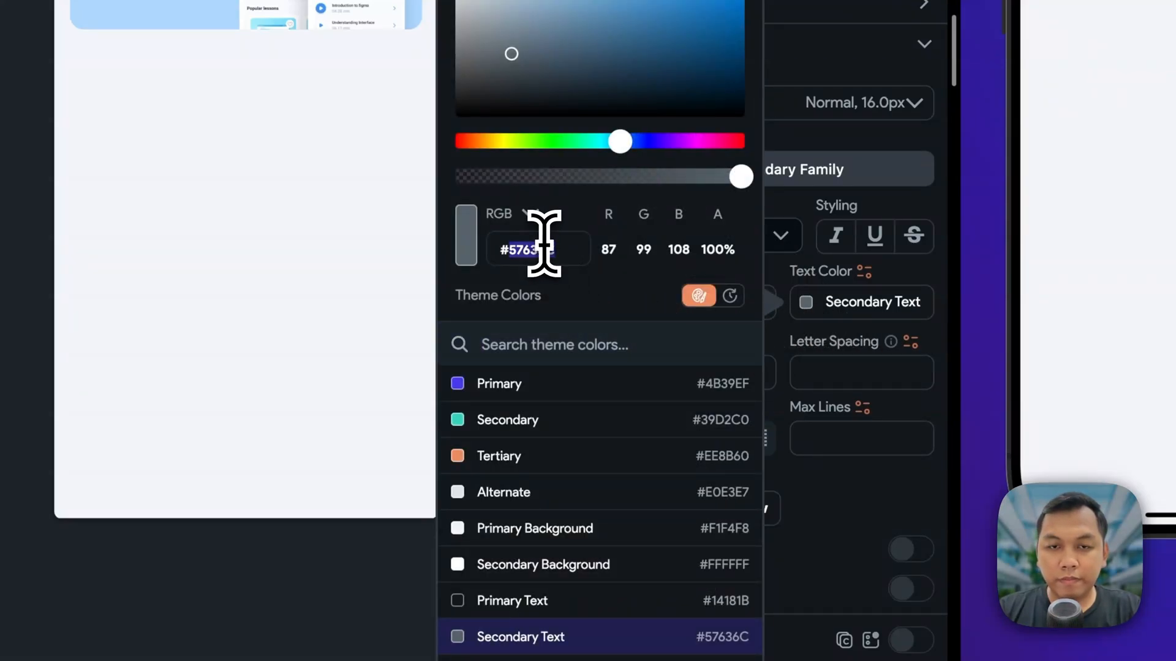
key("super+v")
left_click(328, 211)
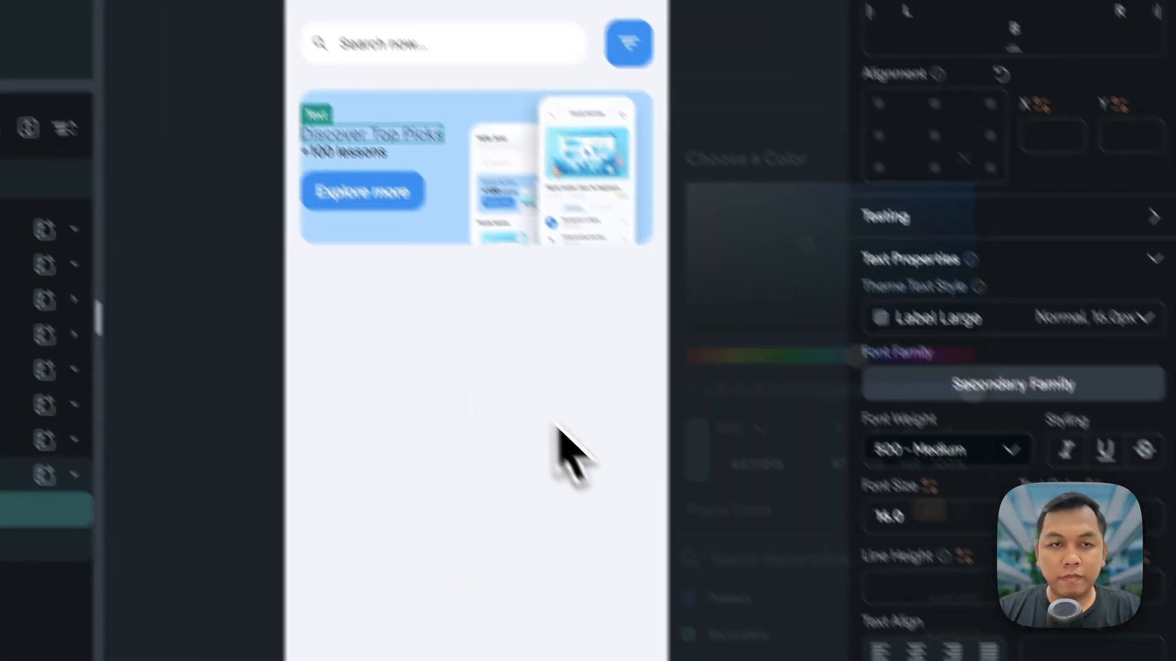
left_click(329, 211)
- Switch to Figma and examine the typography and fill of the banner's "+100 lessons" text, comparing it with the FlutterFlow page
key("super+Tab")
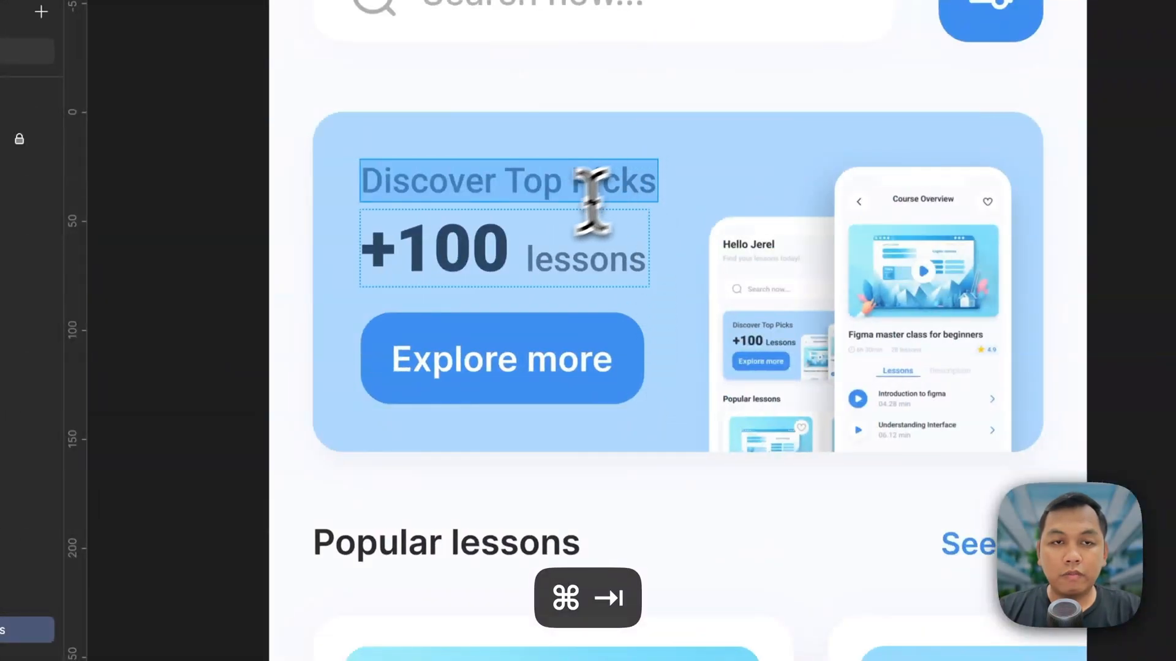
double_click(480, 244)
left_click(440, 243)
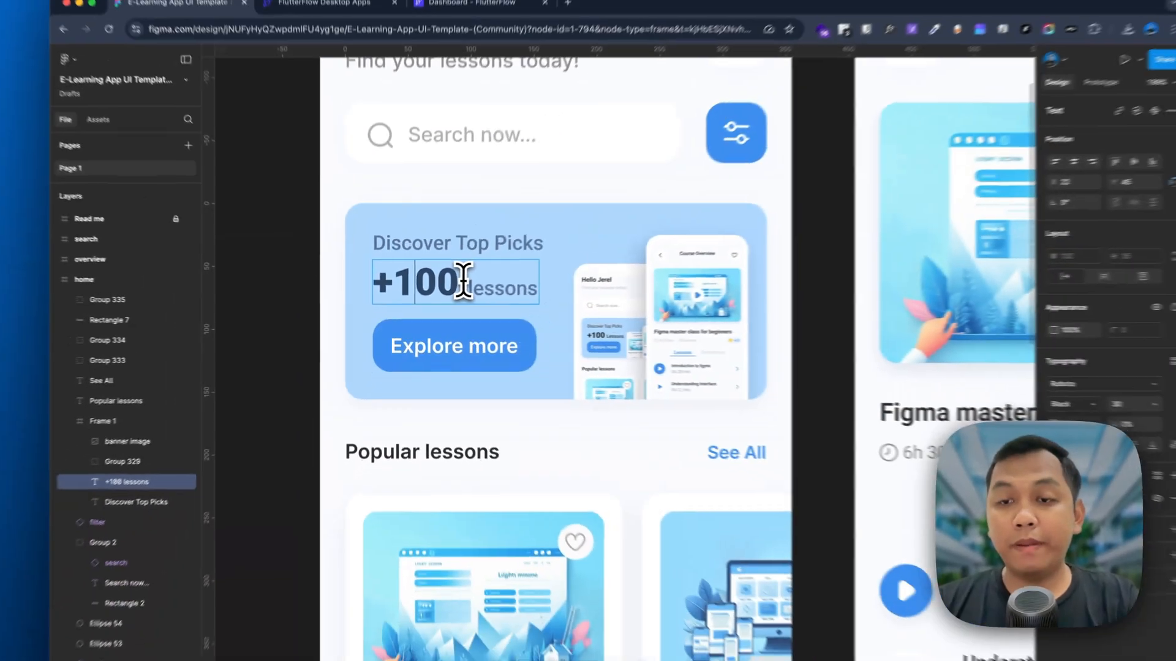
key("super+Tab")
key("super+Tab")
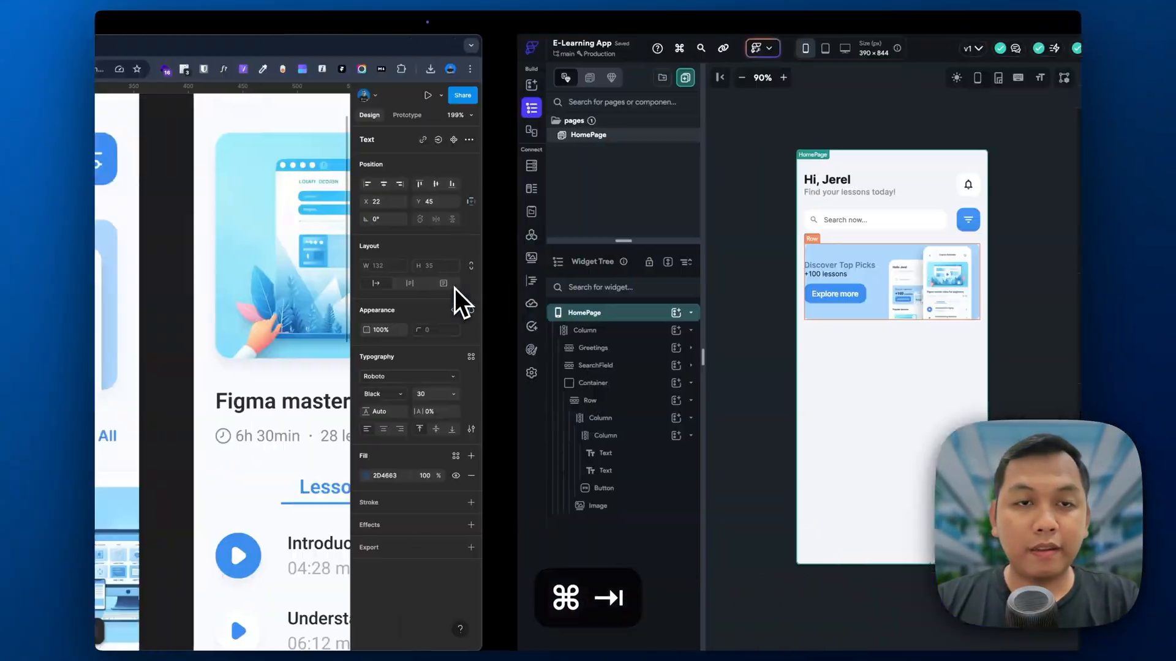
double_click(453, 289)
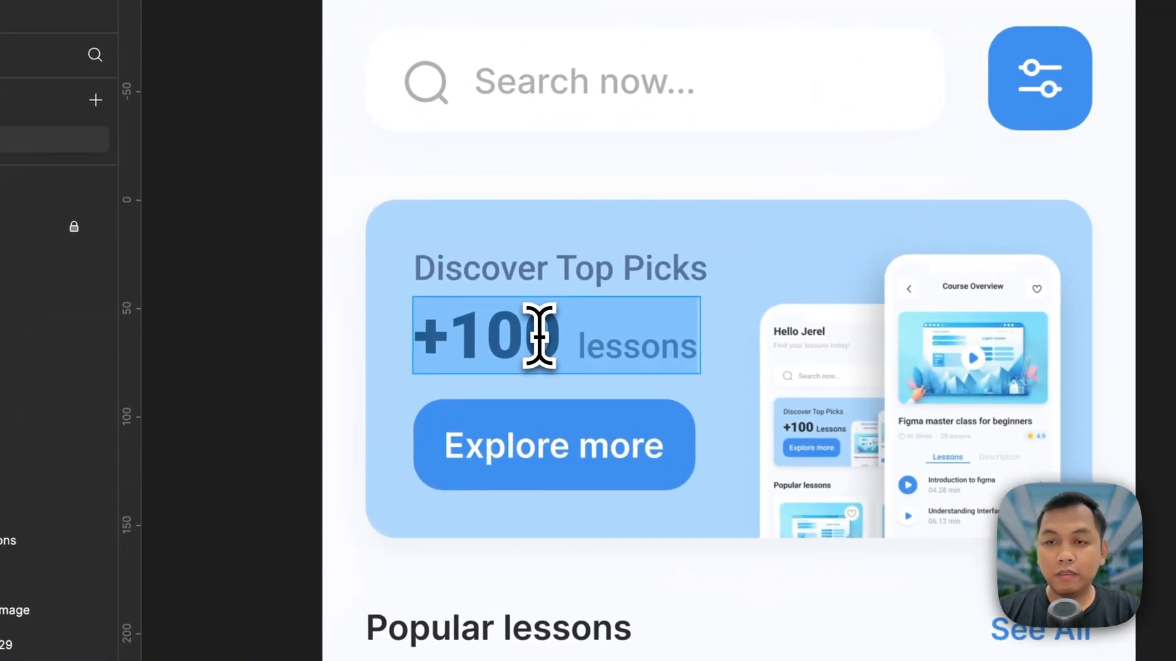
left_click(512, 331)
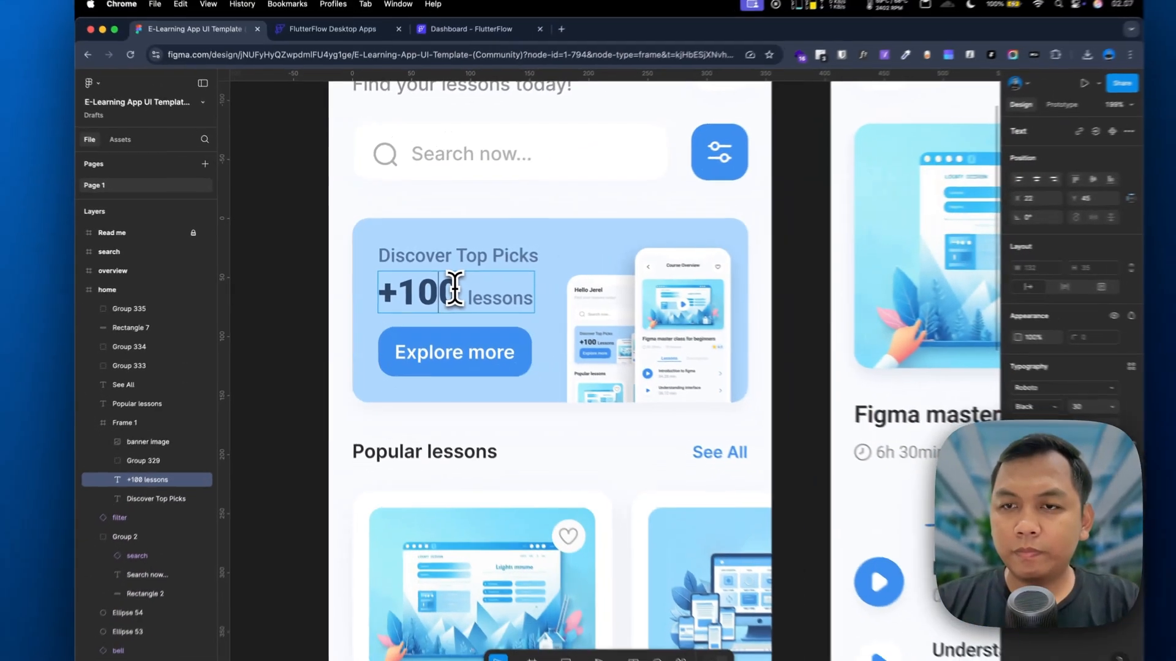
key("super+Tab")
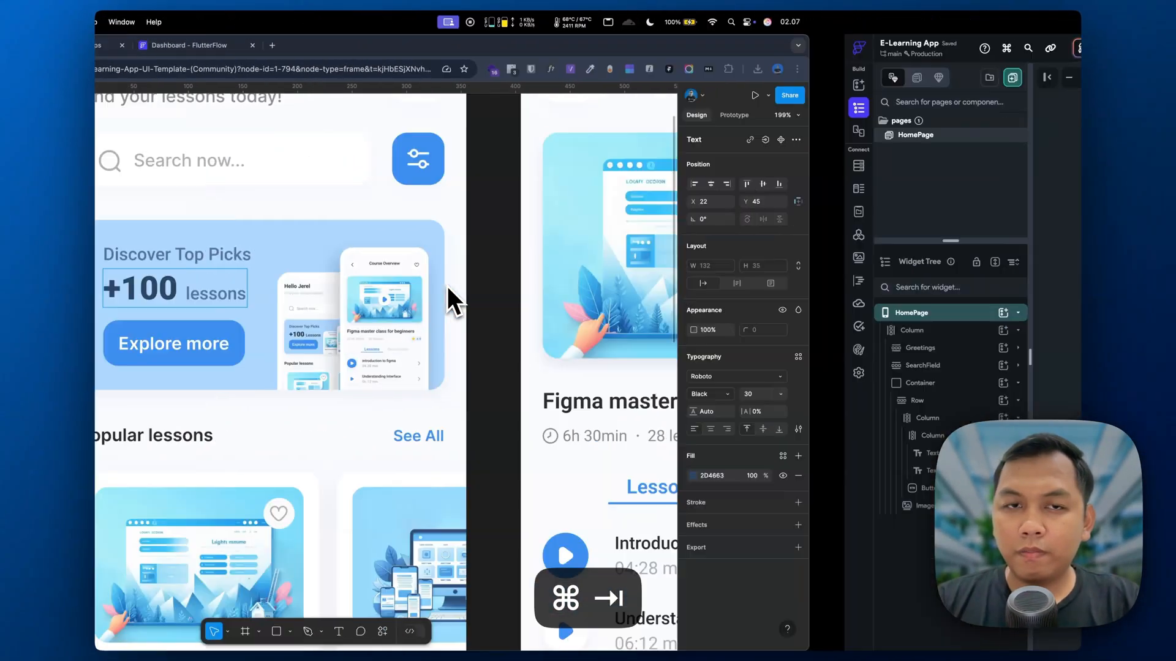
- In FlutterFlow, apply the Headline Medium theme style to the "+100 lessons" text and set its font weight to 700 - Bold
left_click(420, 275)
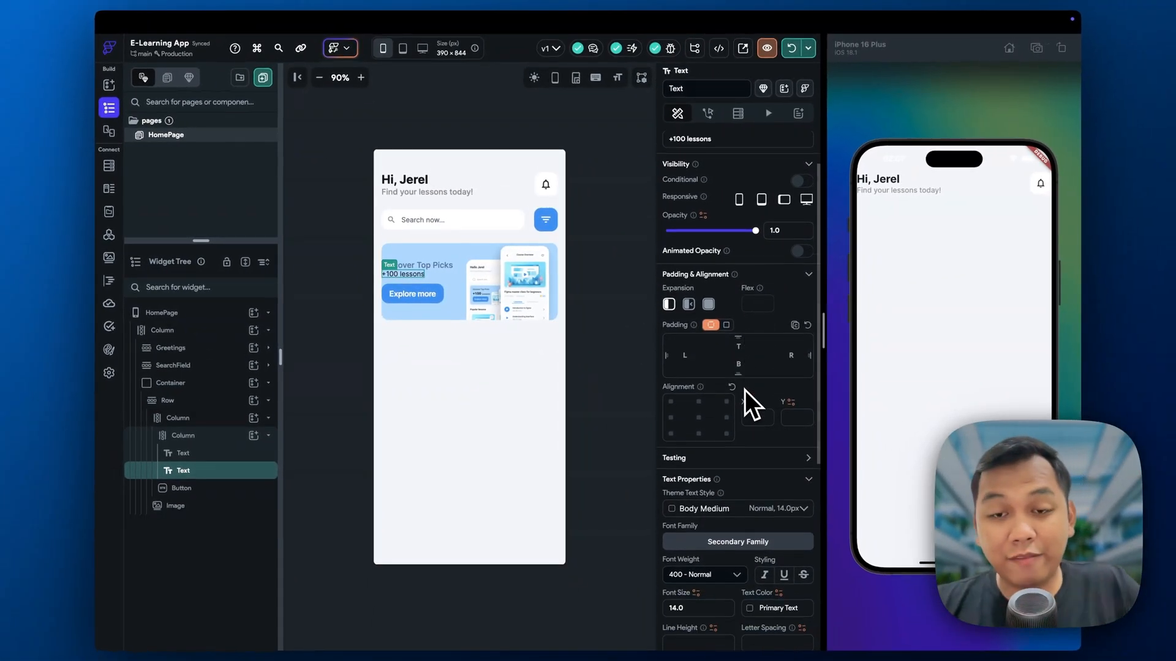
scroll(744, 391, "down", 5)
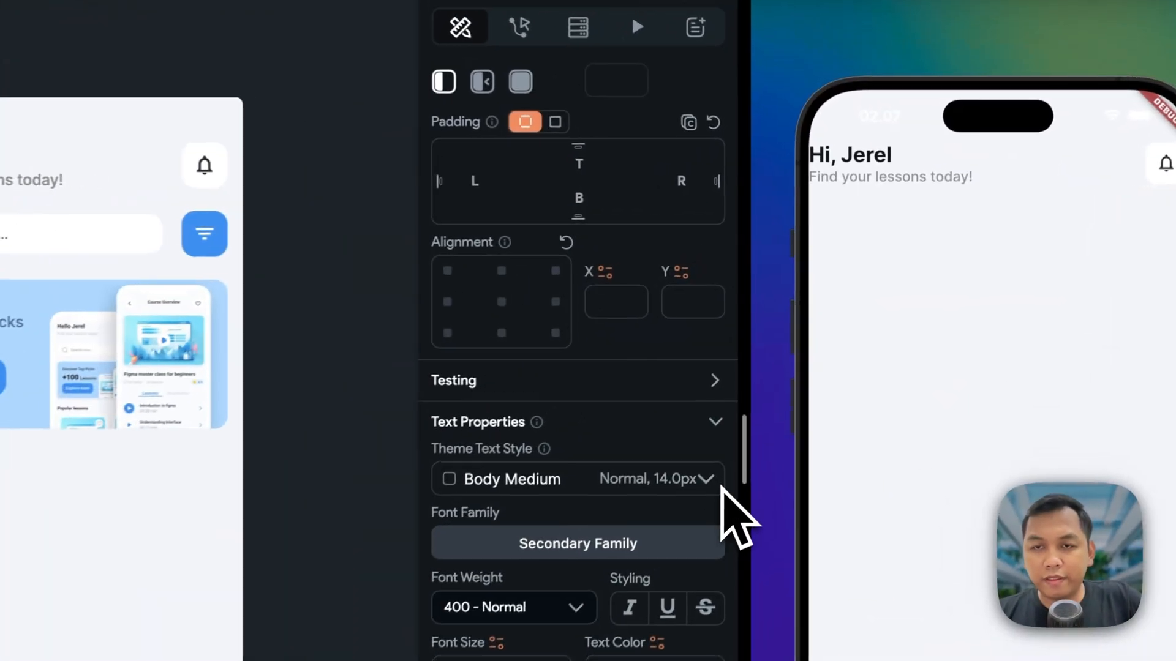
left_click(720, 485)
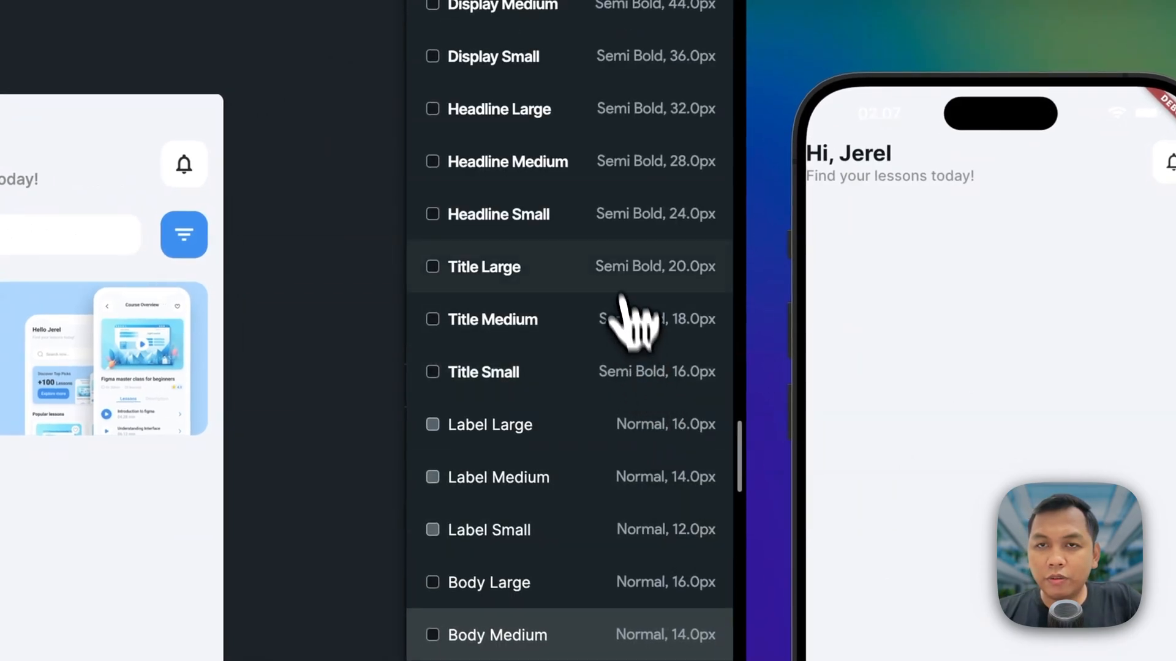
left_click(612, 150)
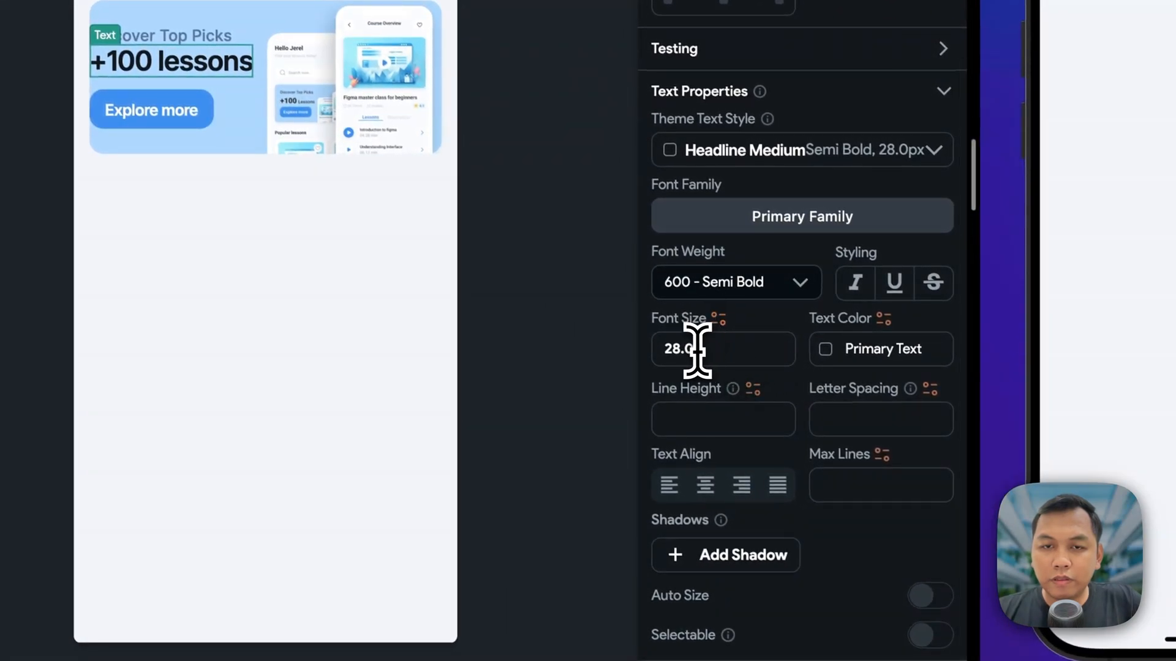
left_click(761, 281)
scroll(765, 428, "down", 3)
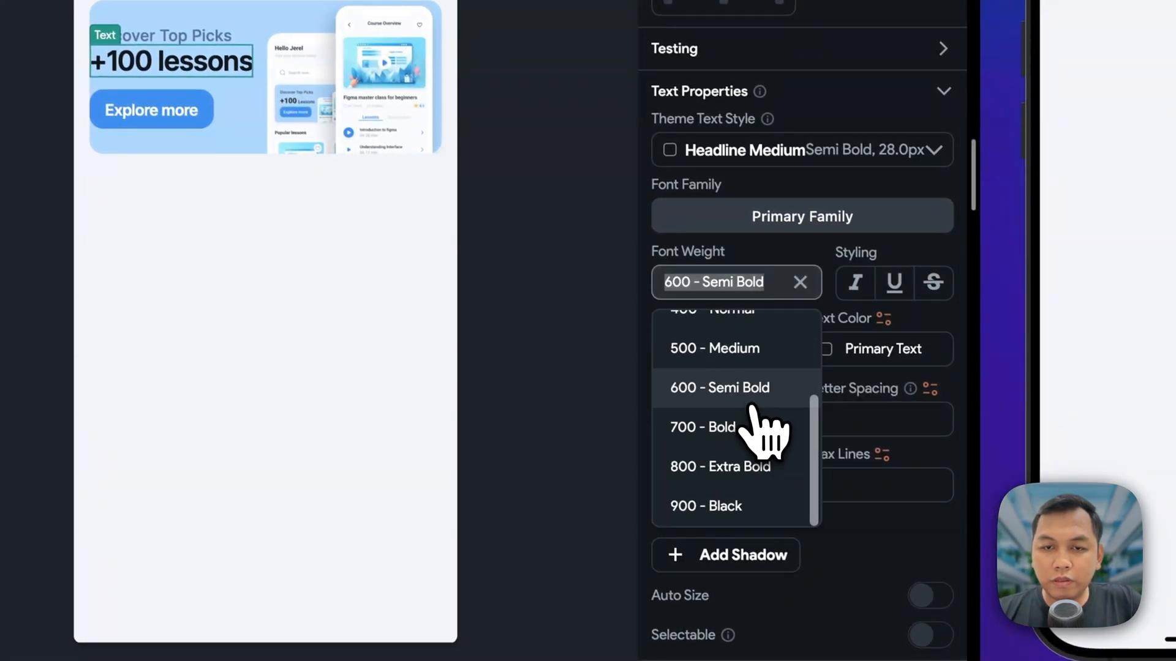
left_click(742, 431)
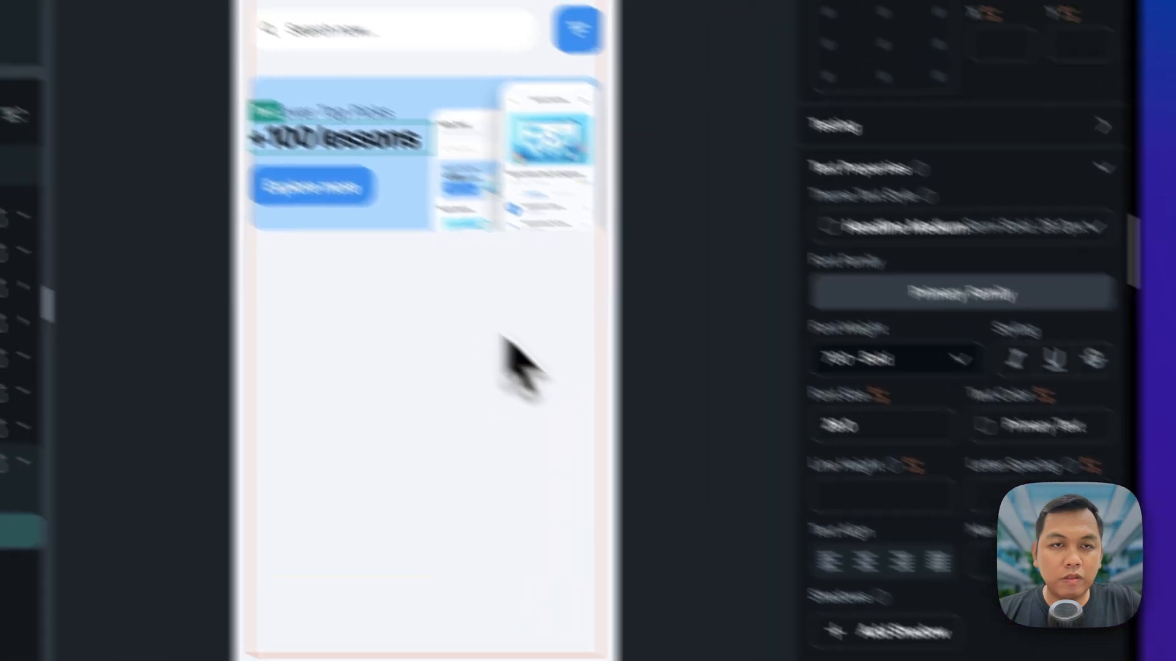
left_click(376, 233)
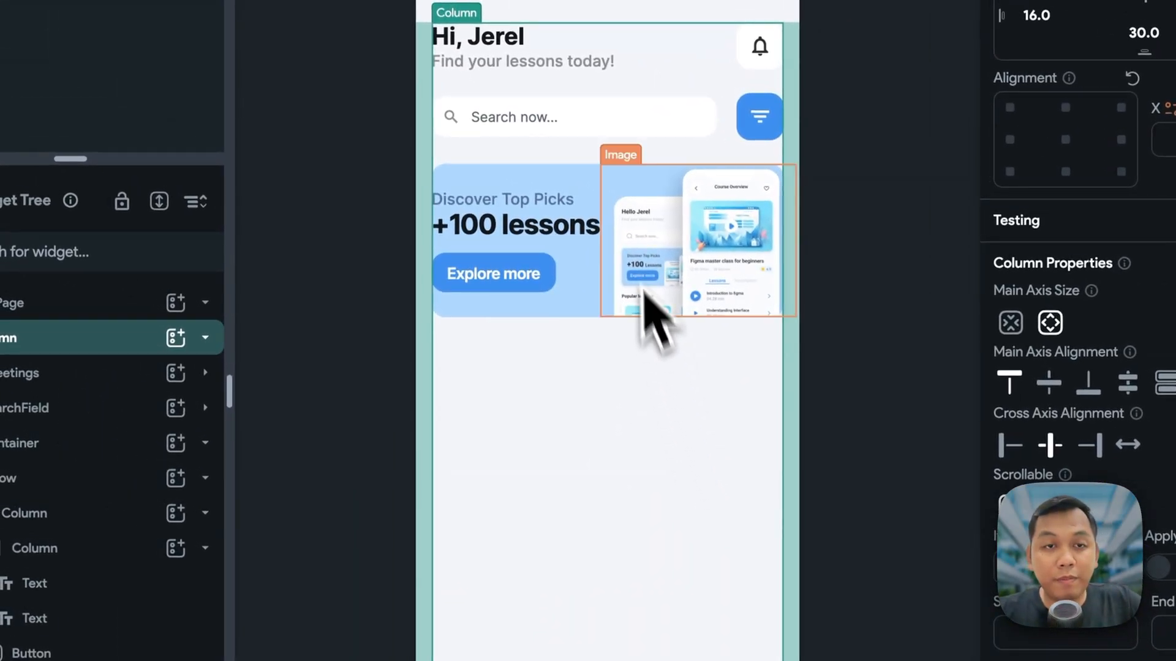
- Switch to Figma and measure the distance from the "+100 lessons" text to the banner's edges
left_click(564, 226)
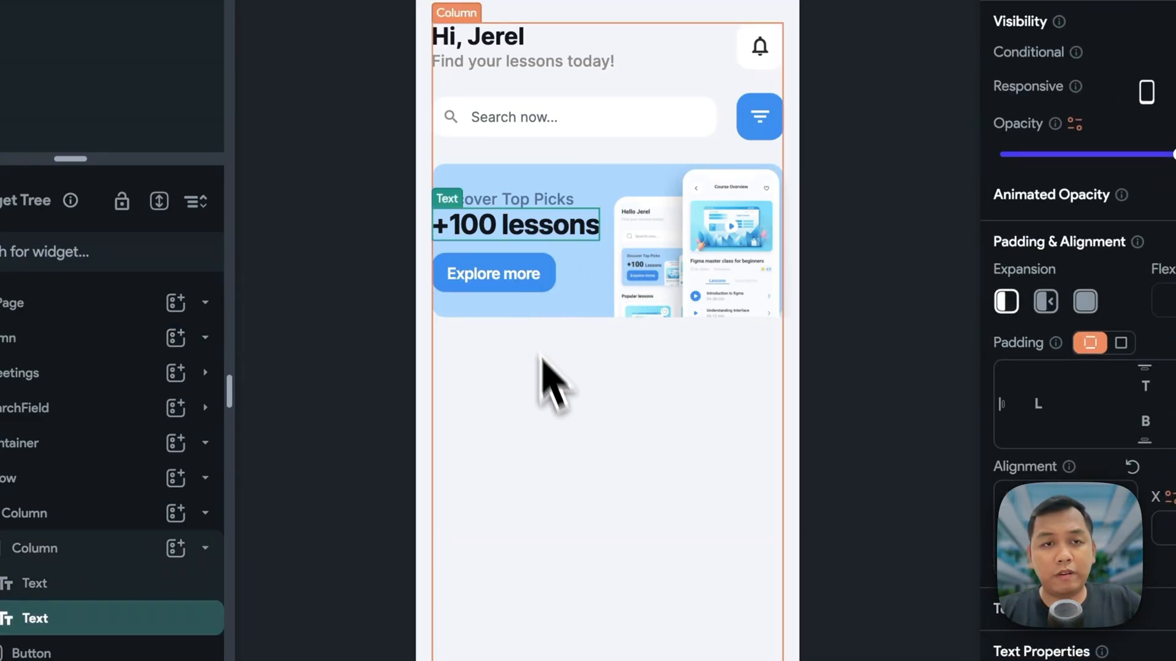
left_click(558, 410)
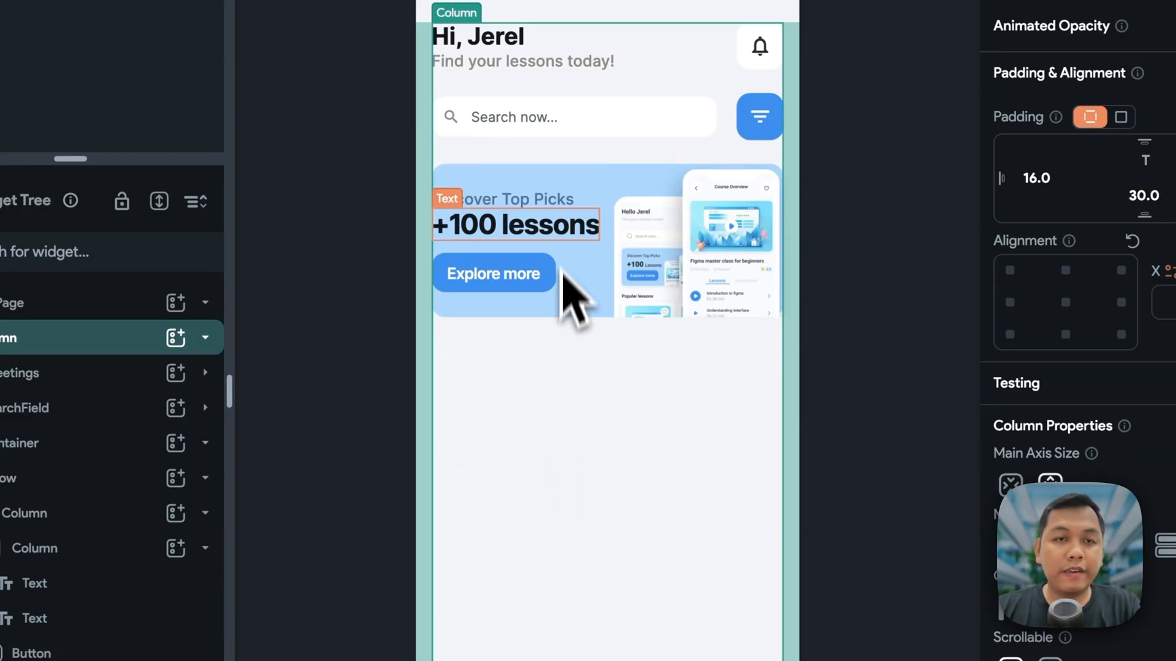
left_click(560, 225)
key("super+Tab")
left_click(450, 248)
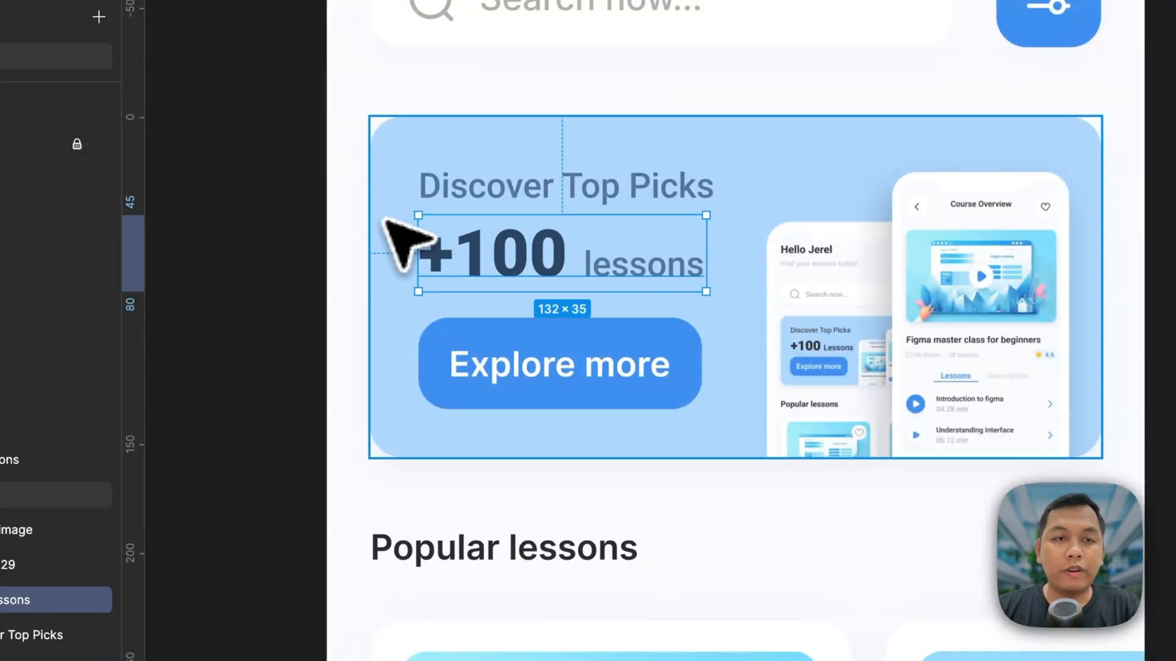
key("alt")
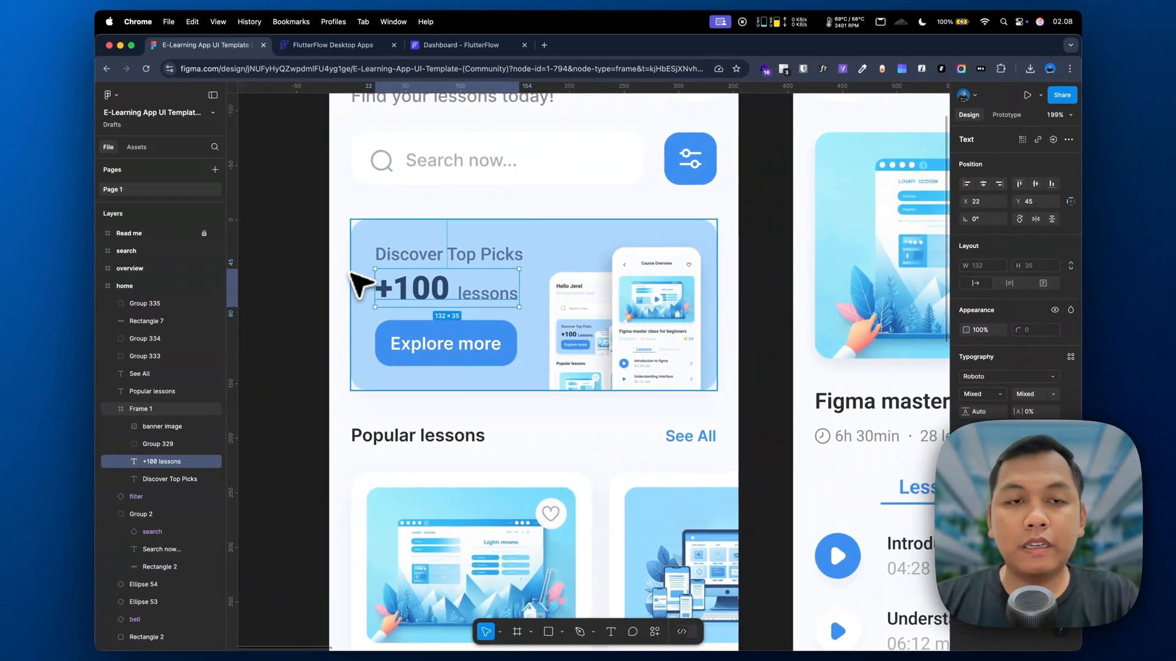
- Back in FlutterFlow, try a left padding of 20 on the banner's outer text column and undo it
key("super+Tab")
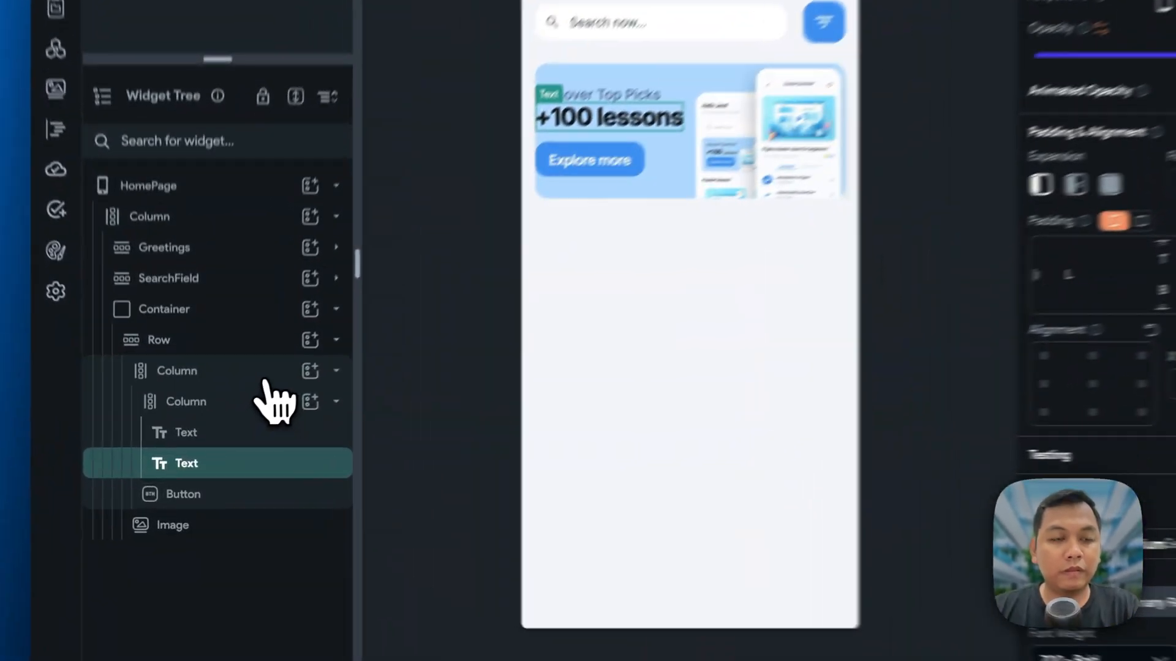
left_click(227, 417)
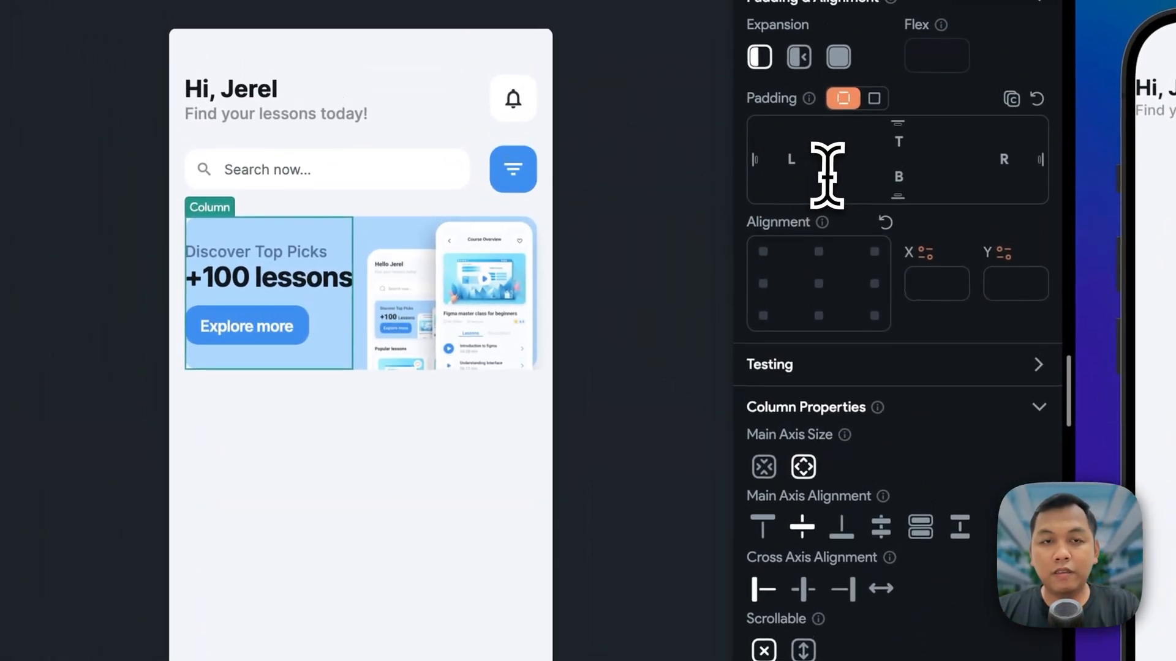
left_click(826, 175)
type("20")
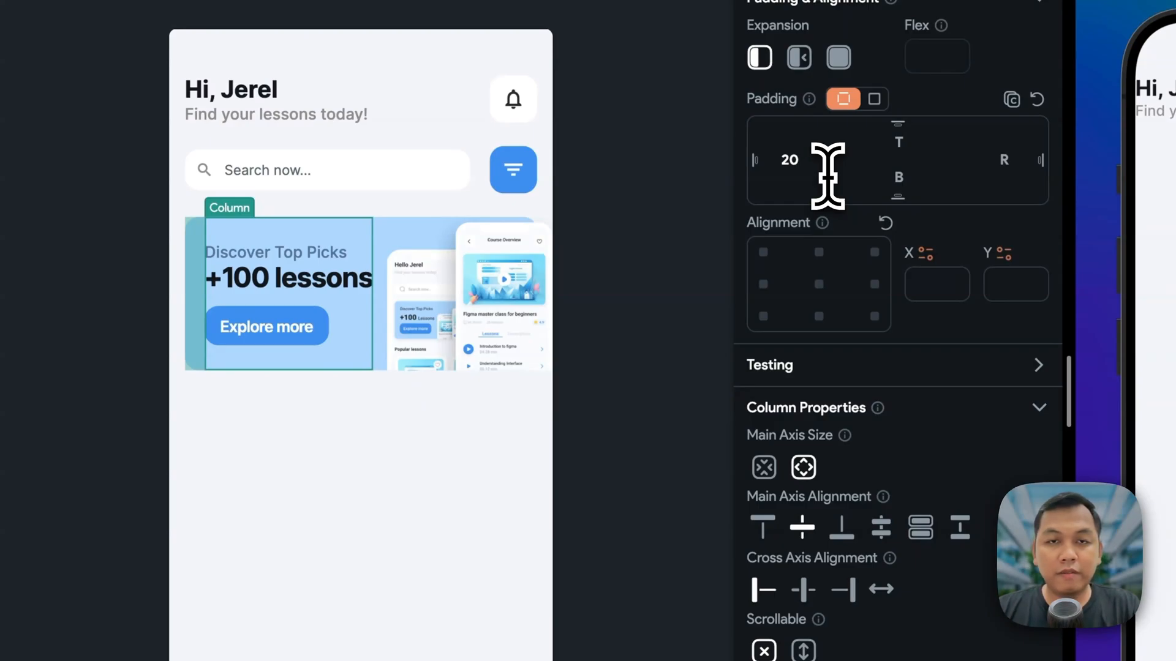
left_click(478, 449)
key("super+z")
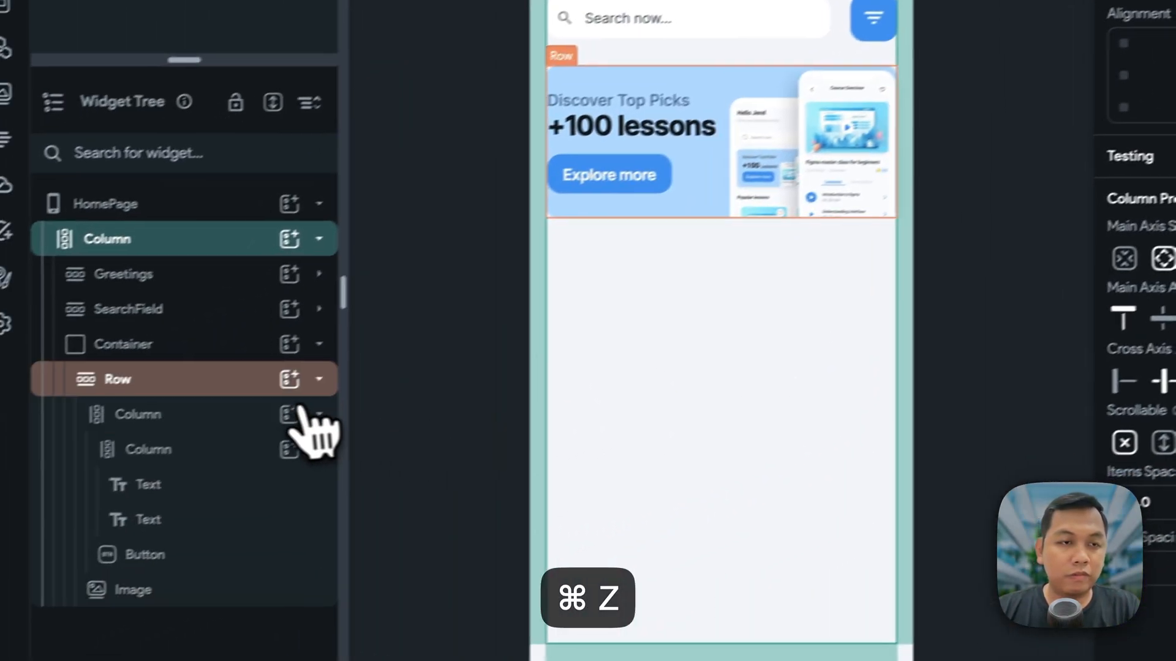
- Try a left padding of 20 on the banner container and undo it
left_click(309, 369)
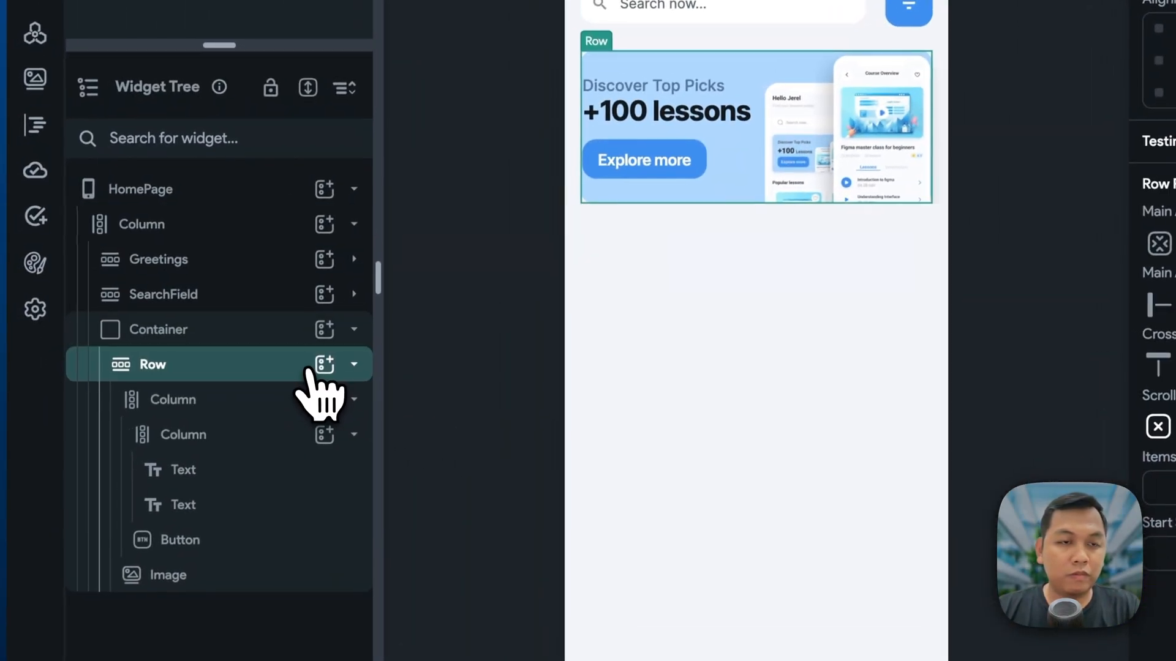
left_click(354, 365)
left_click(287, 338)
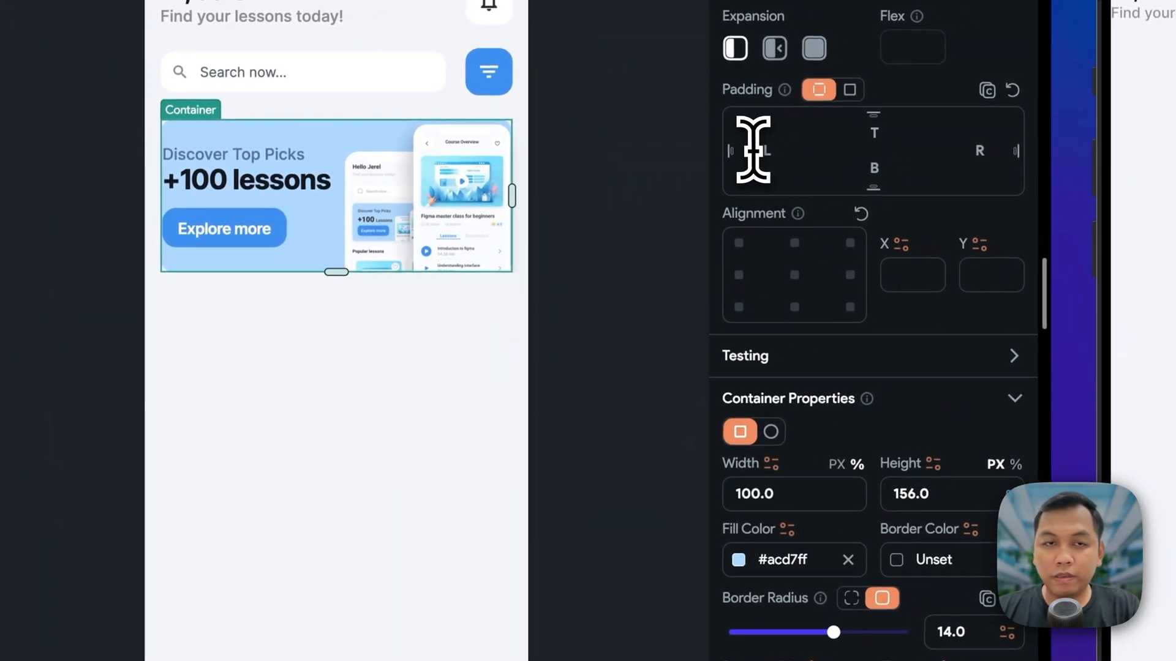
left_click(754, 150)
type("20")
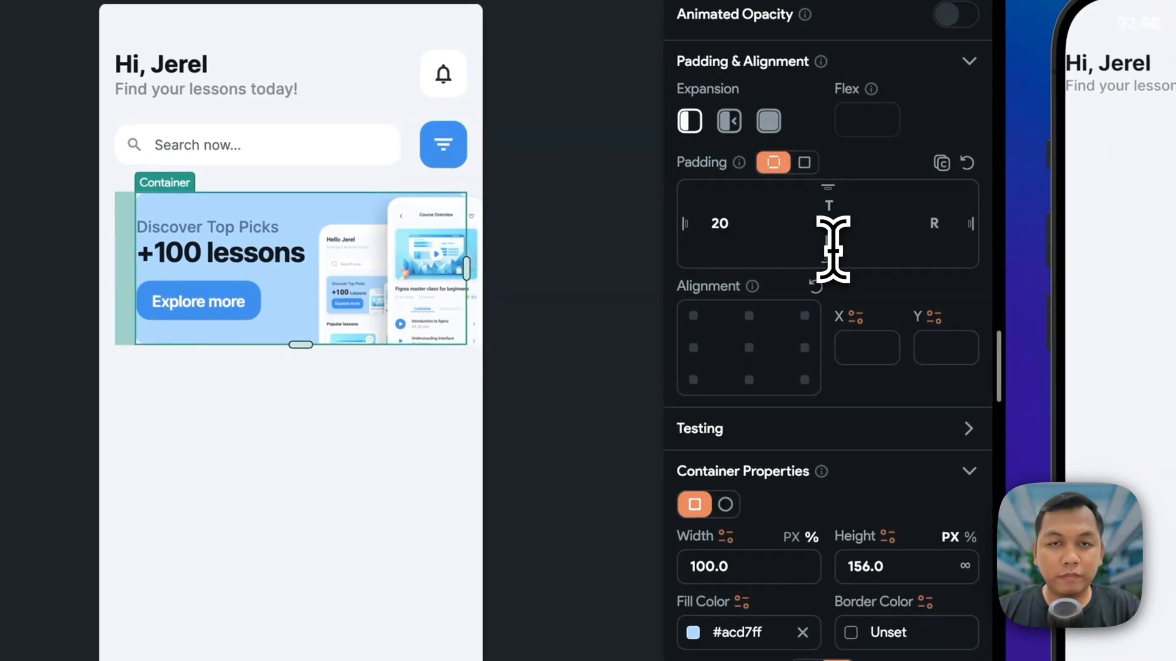
key("super+z")
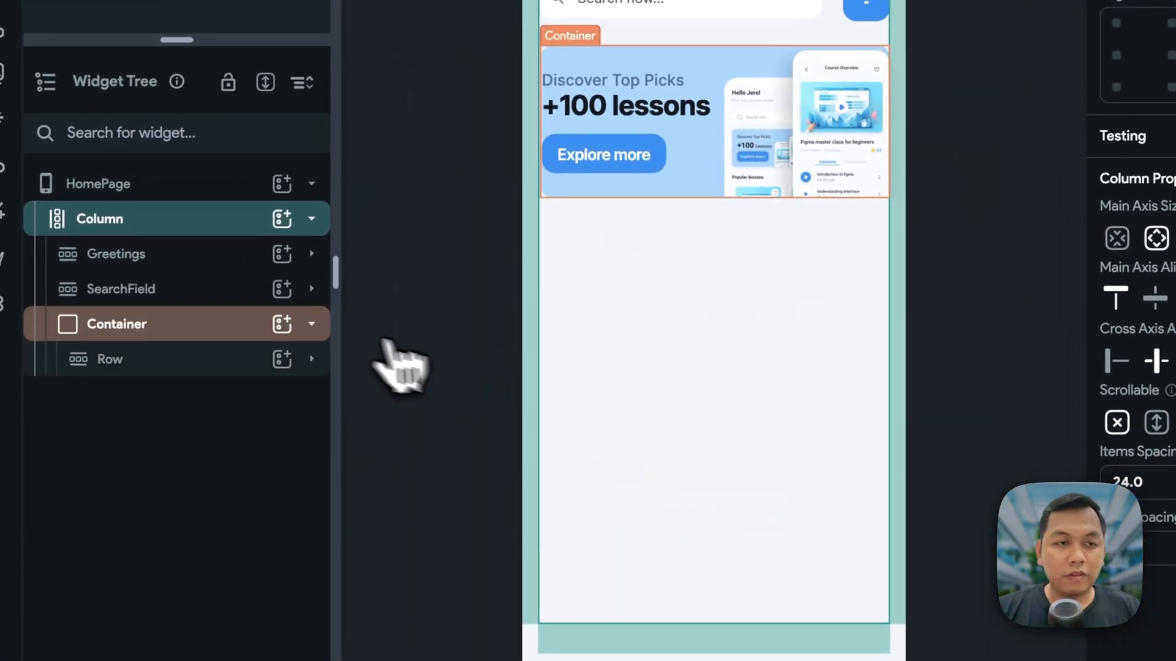
- Expand the row inside the banner container and set the row's left padding to 20
left_click(314, 358)
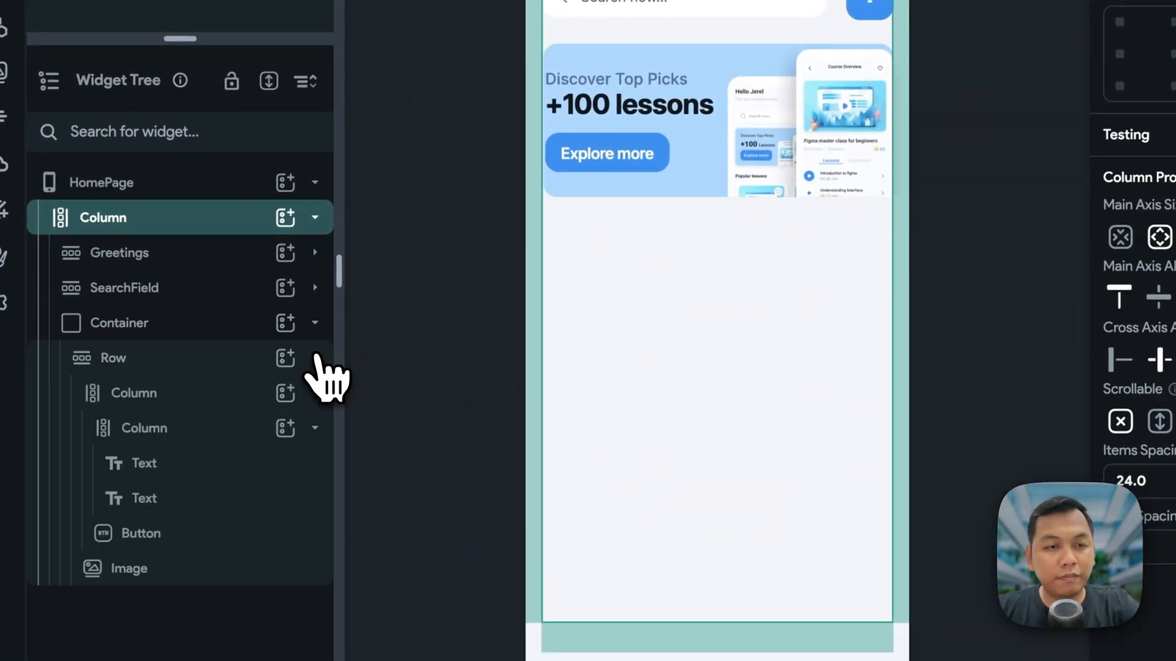
left_click(233, 365)
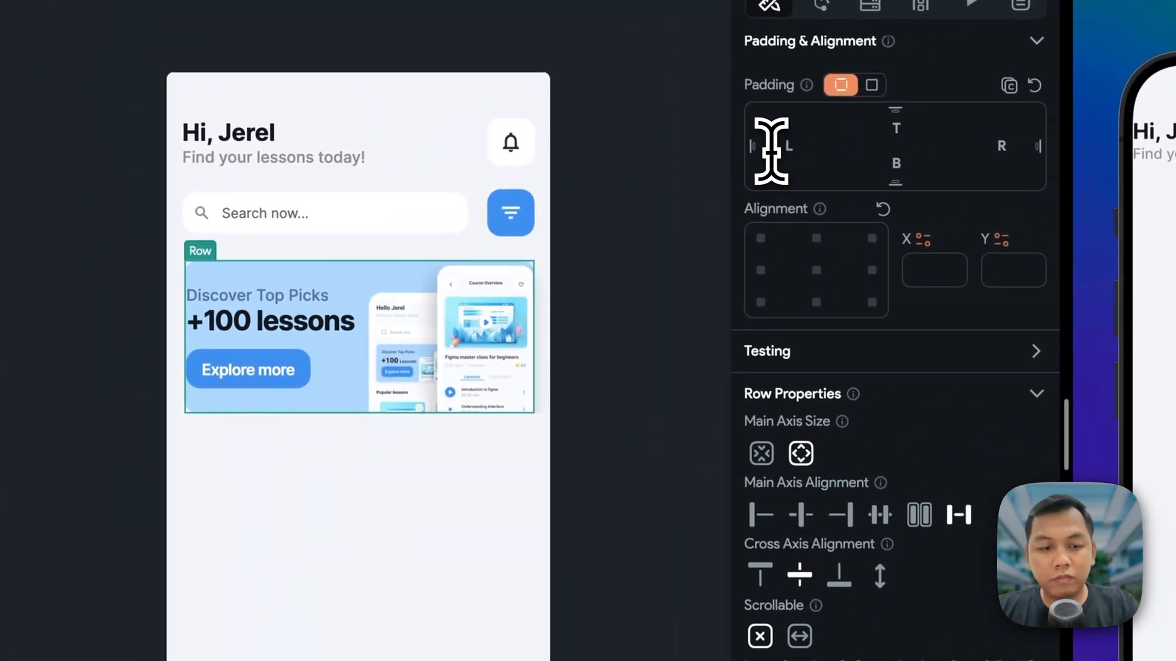
type("12")
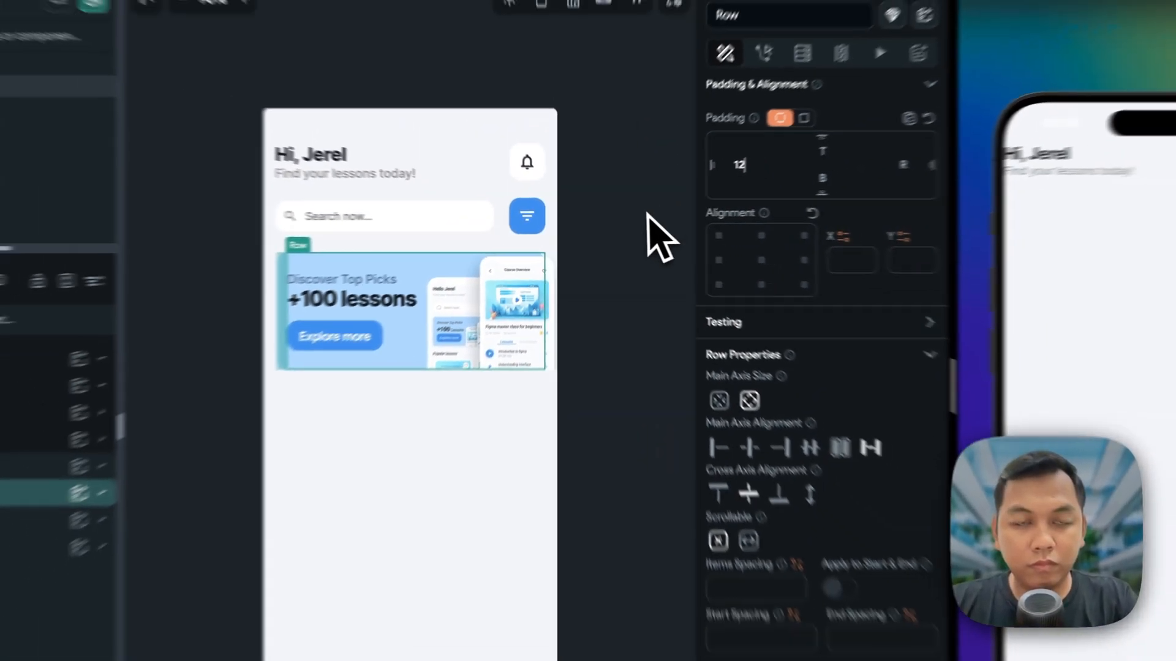
key("BackSpace")
key("BackSpace")
type("20")
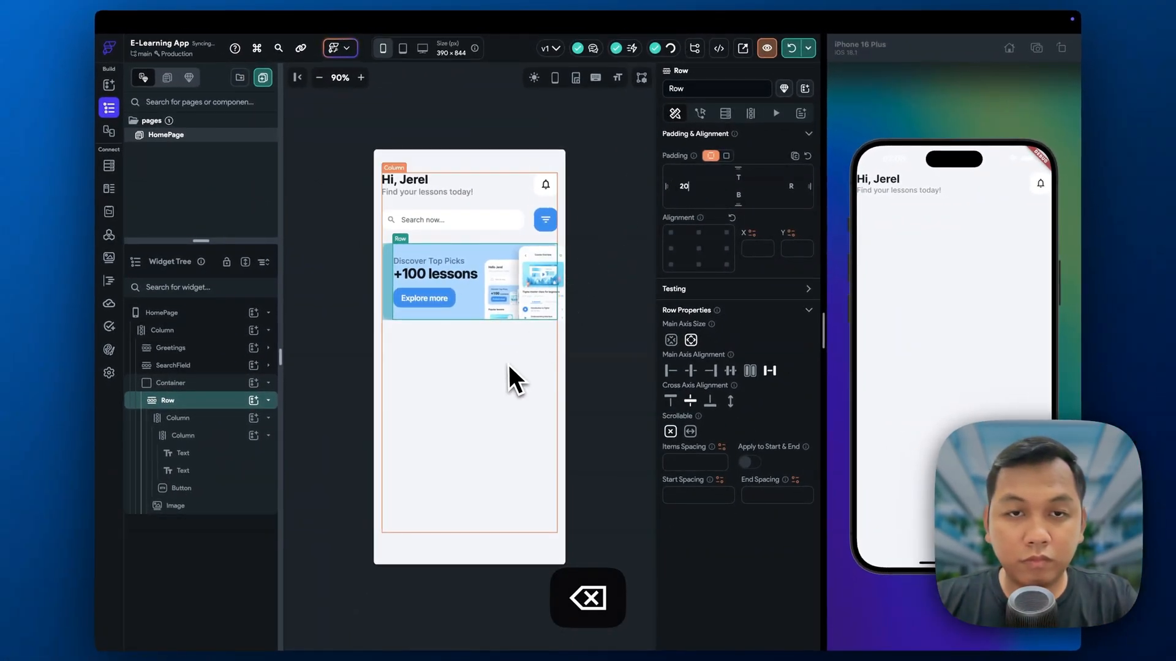
left_click(509, 366)
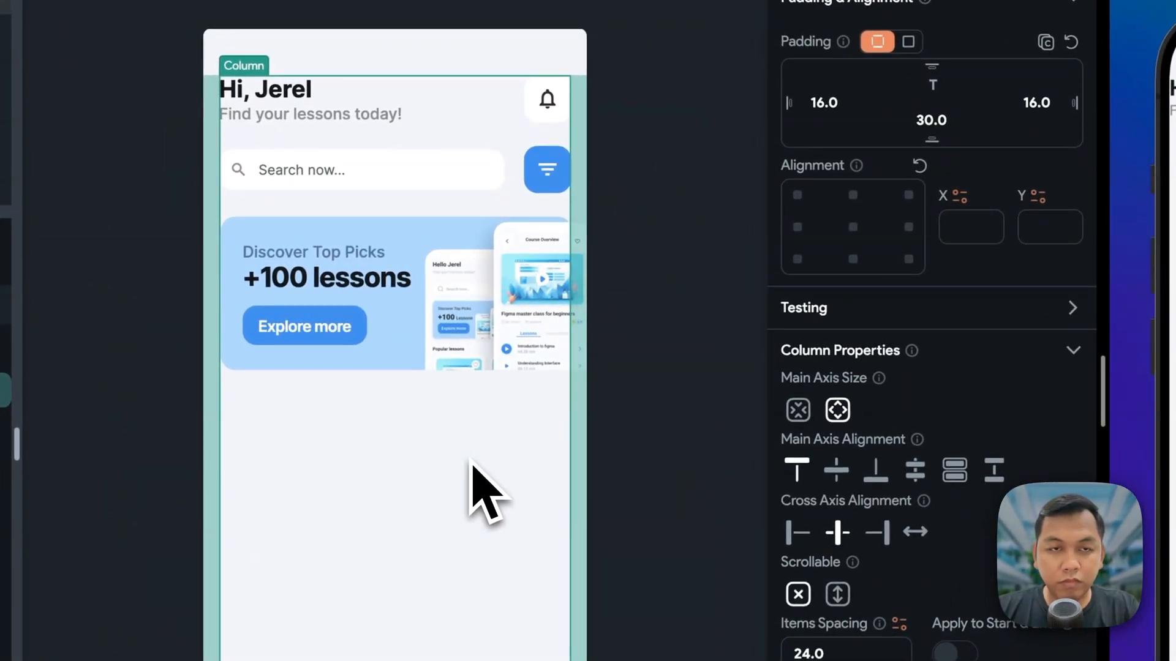
- Apply the Headline Small theme style to the banner's "+100 lessons" text
left_click(338, 277)
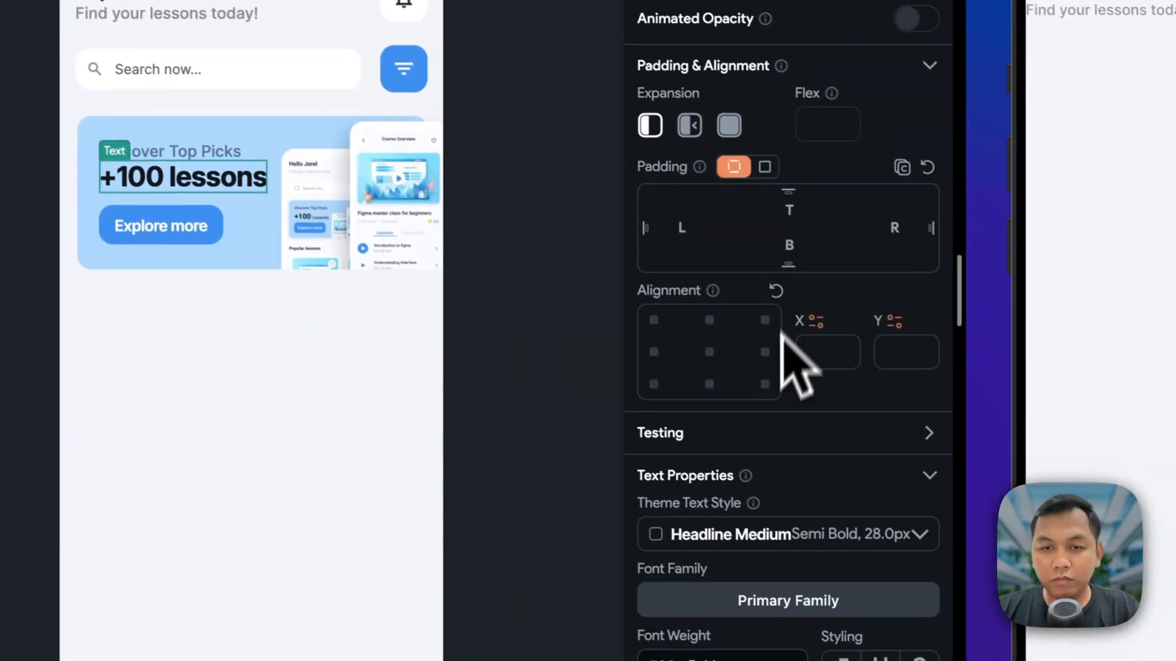
scroll(780, 336, "down", 5)
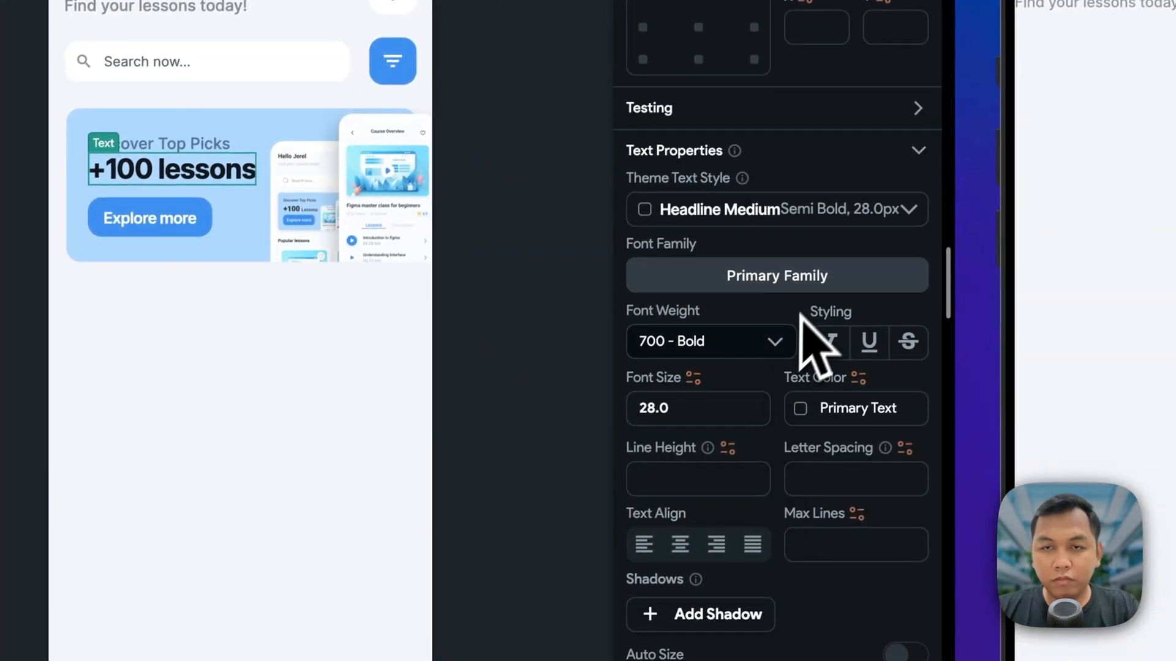
left_click(843, 219)
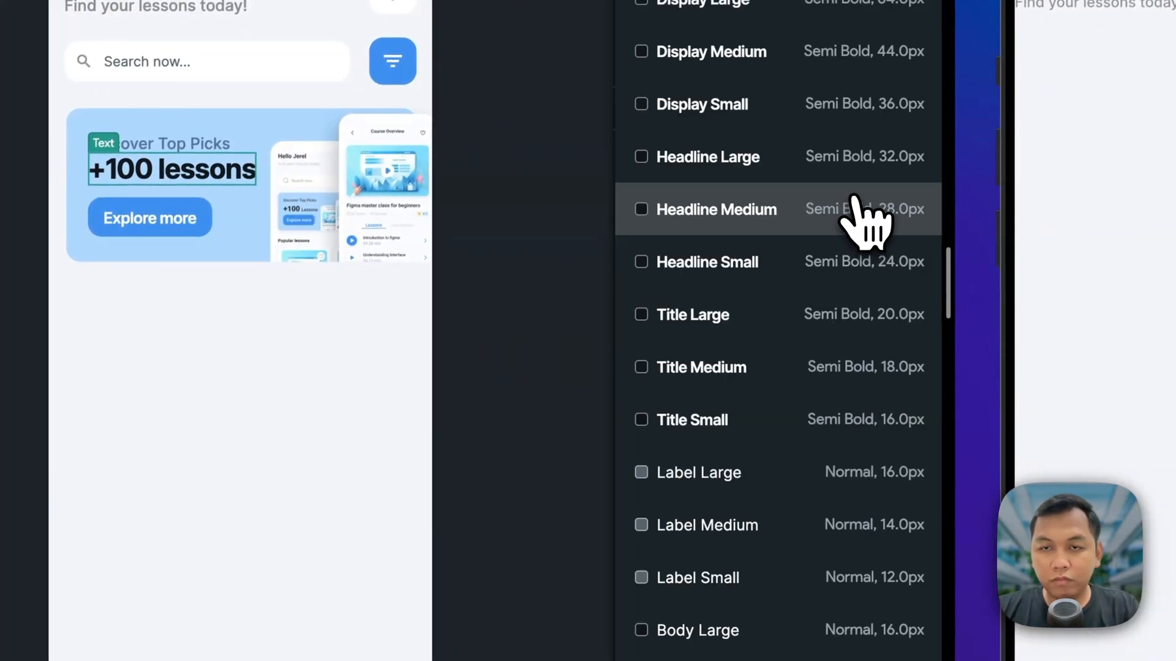
left_click(865, 275)
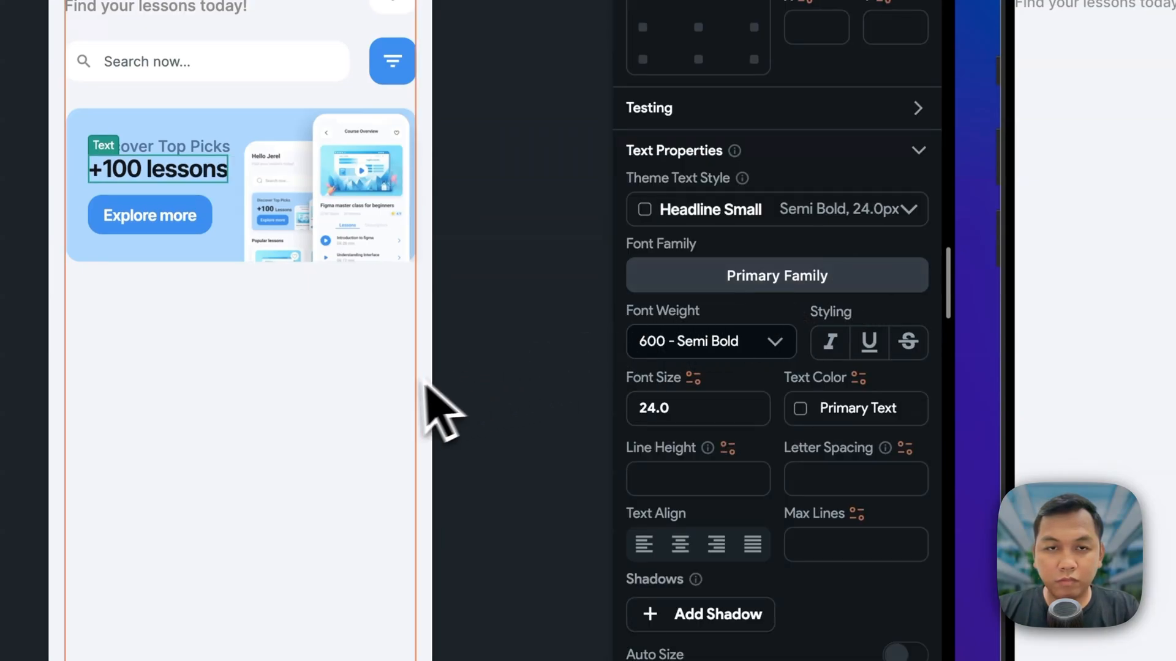
left_click(396, 423)
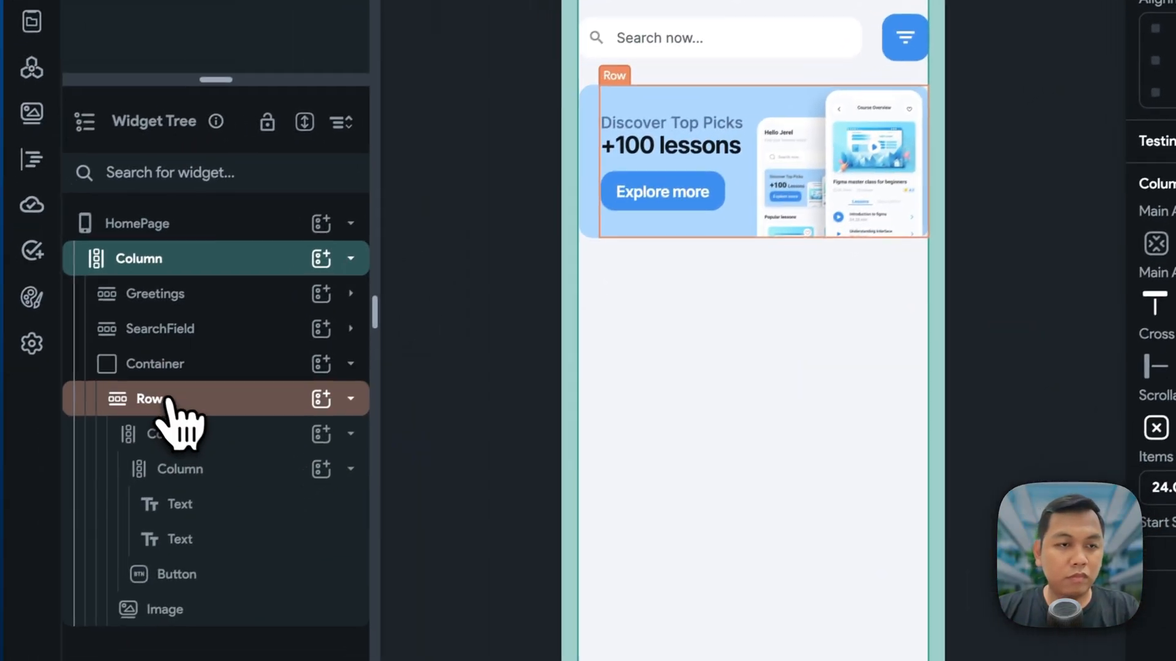
- Set the banner row's left padding to 16 and reload the app in the iPhone simulator
left_click(196, 444)
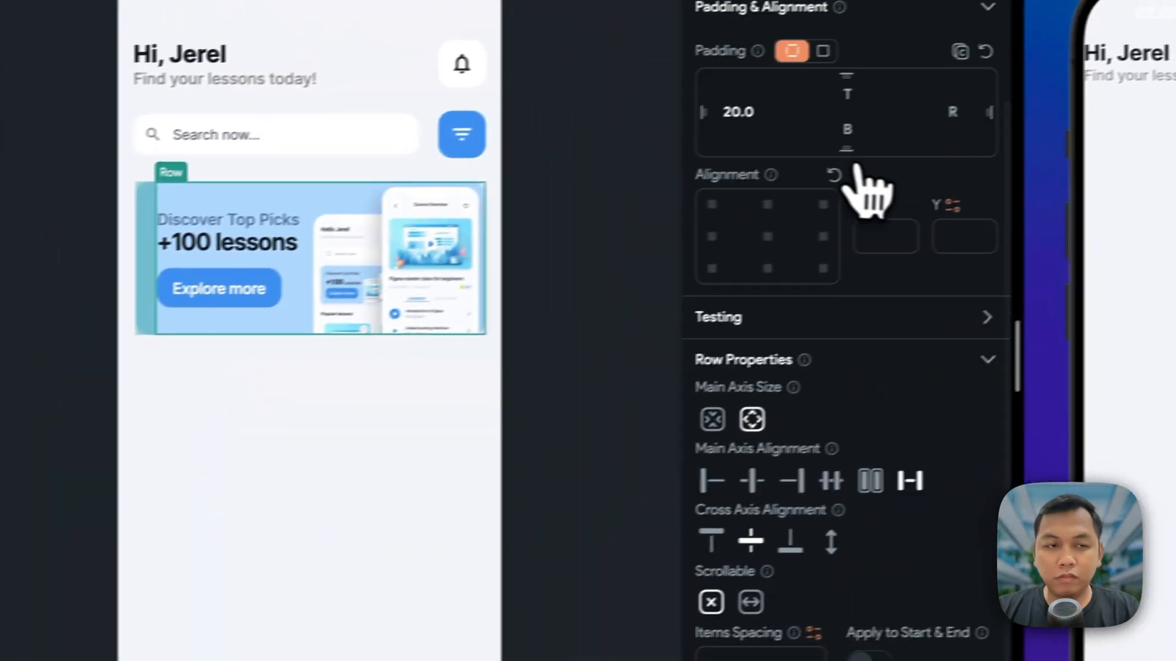
scroll(869, 190, "up", 3)
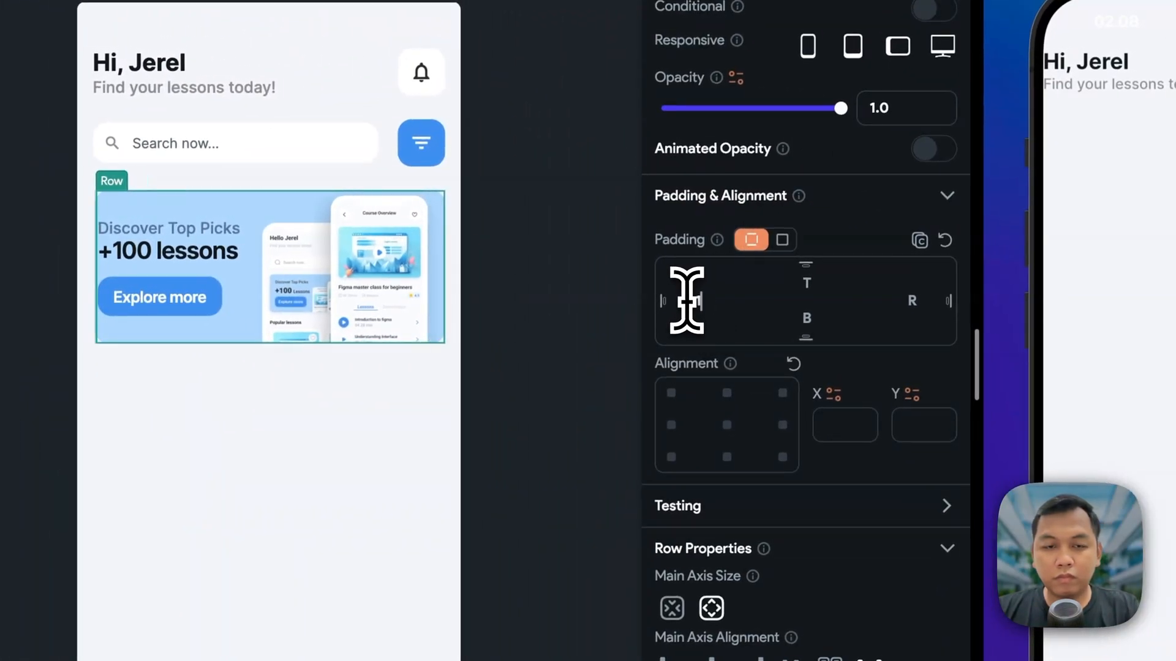
type("16")
left_click(404, 514)
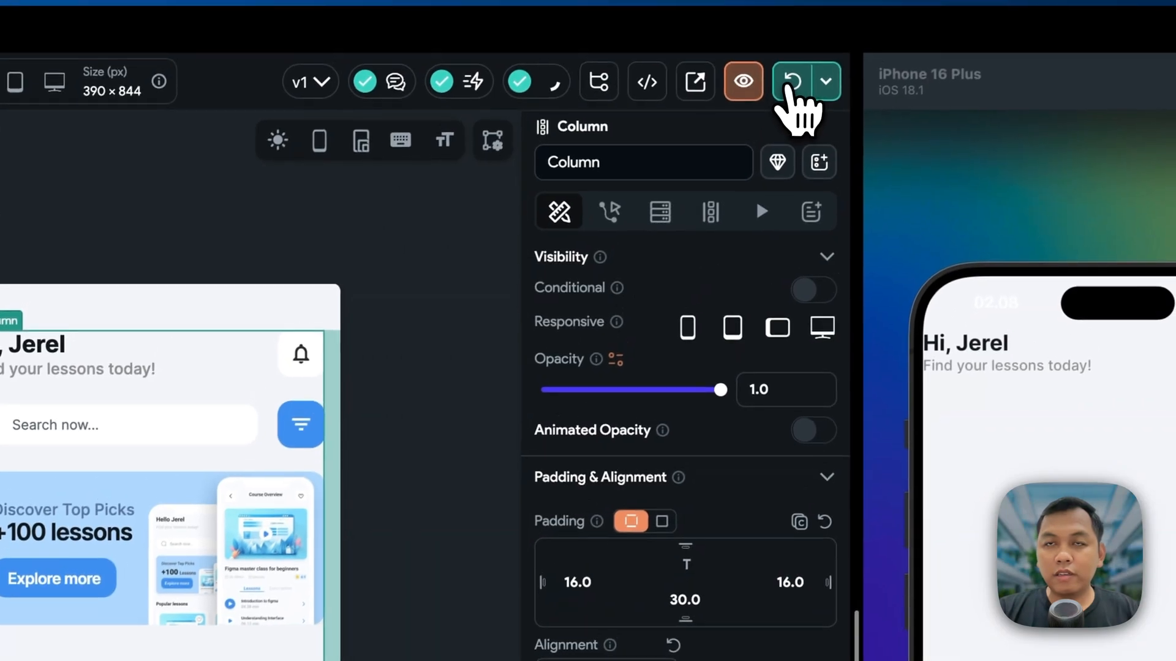
left_click(792, 86)
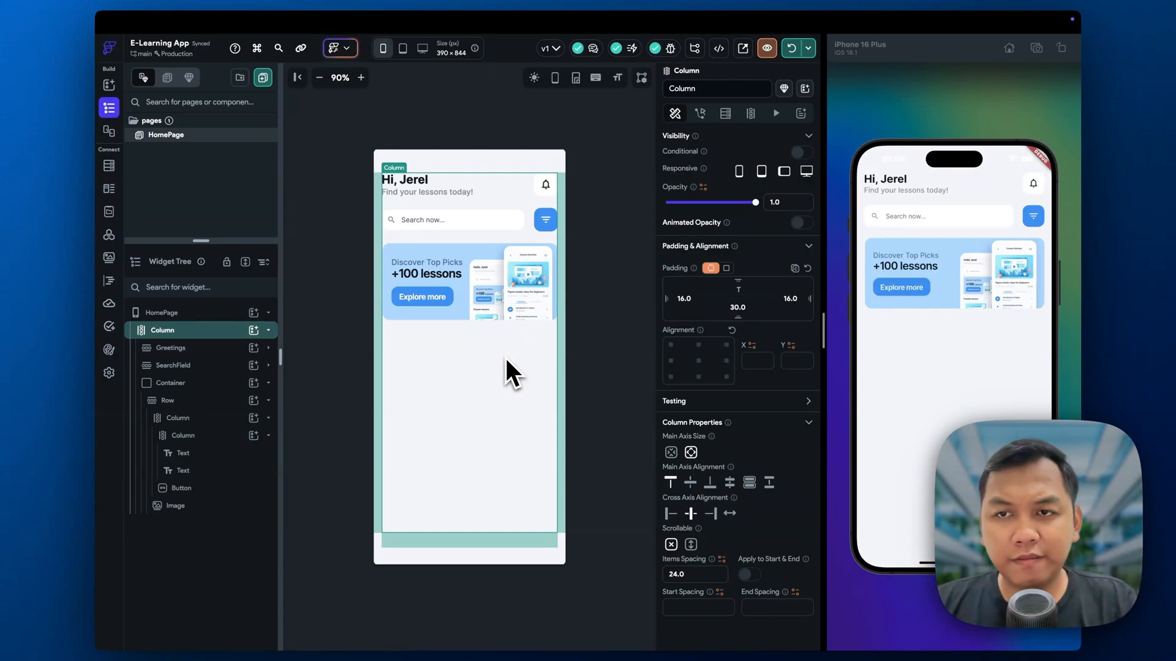
- Compare the "+100 lessons" text with the Figma design and set its font weight to 700 - Bold
key("super+Tab")
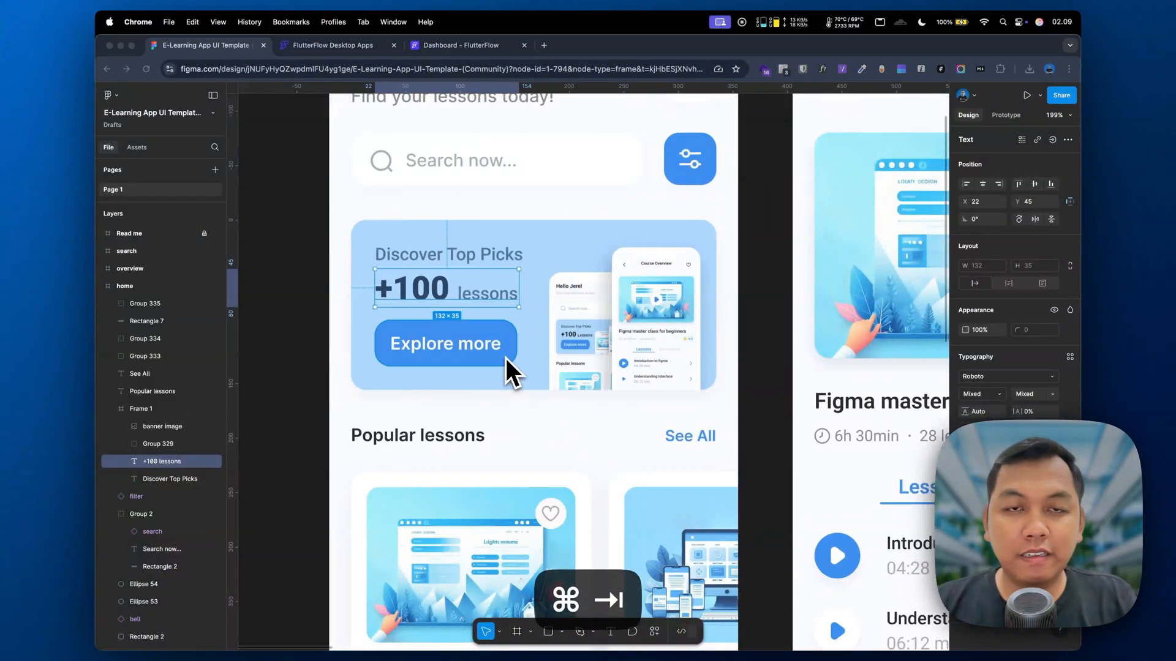
key("super+Tab")
left_click(454, 278)
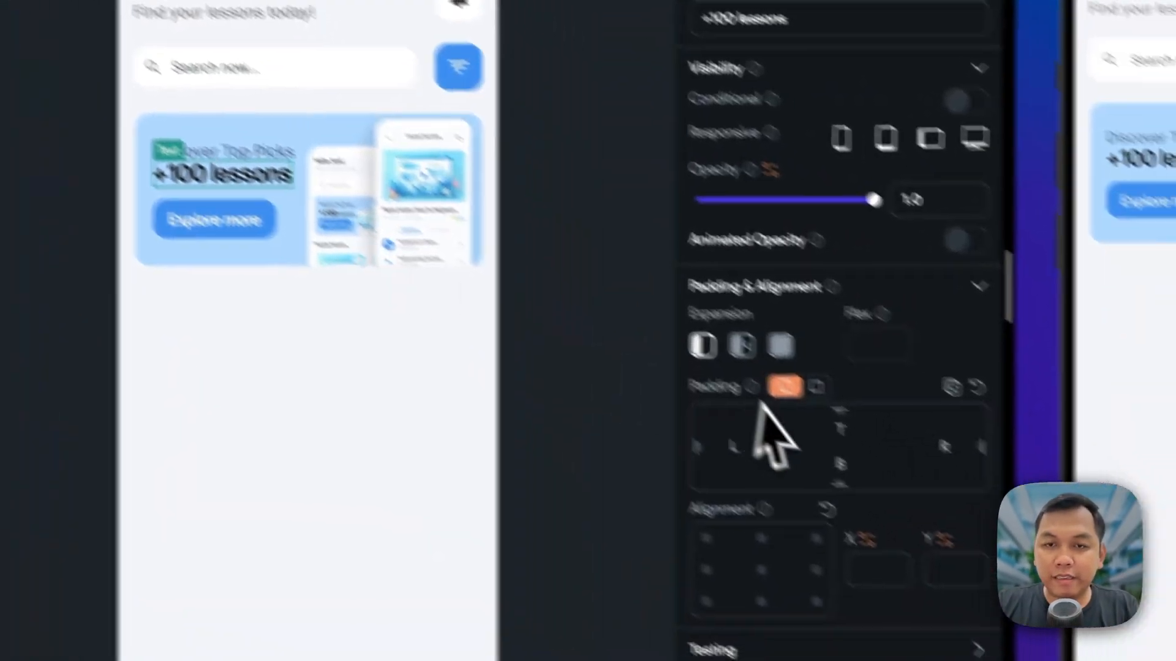
scroll(773, 434, "down", 10)
left_click(709, 262)
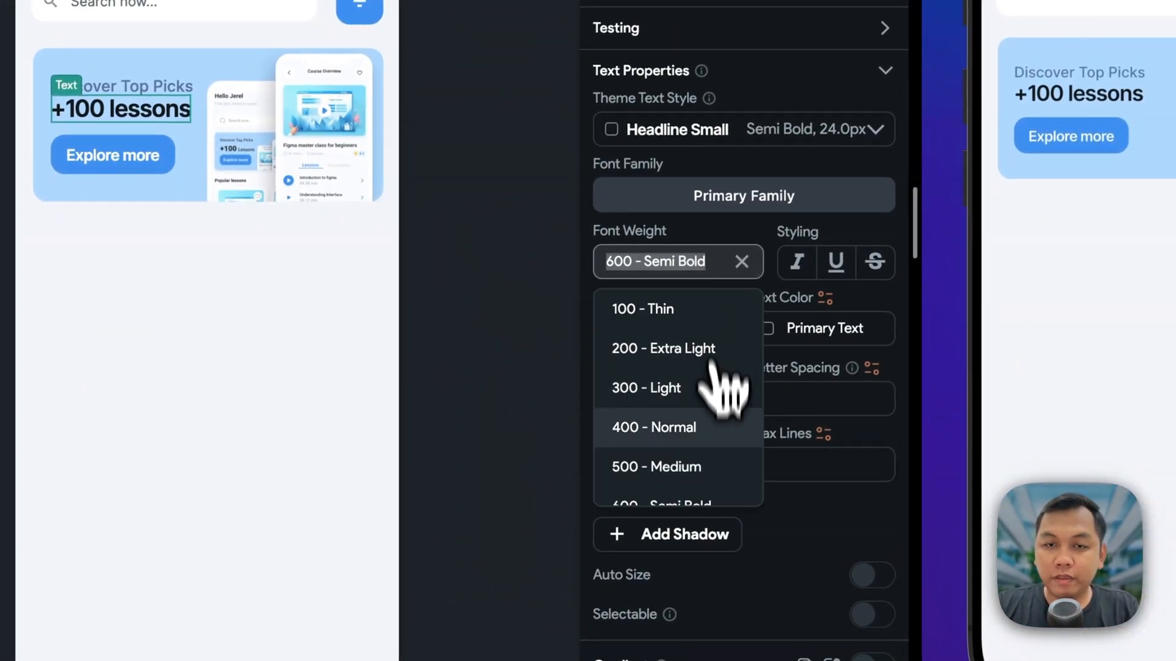
scroll(712, 435, "down", 4)
left_click(704, 417)
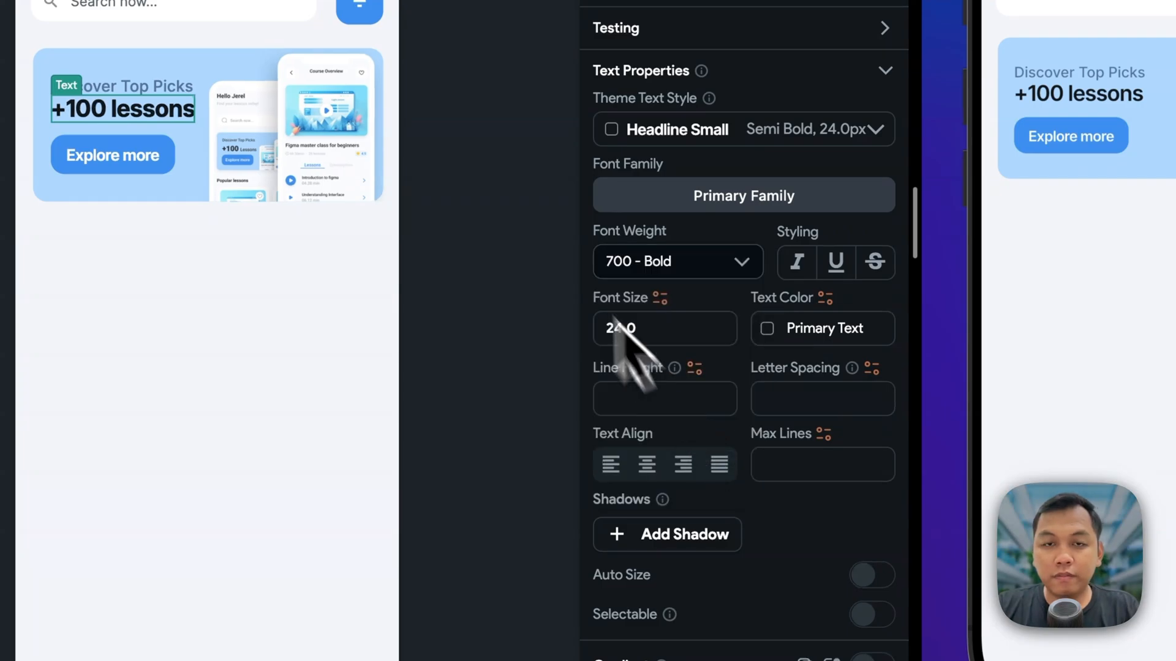
left_click(516, 232)
key("super+shift+i")
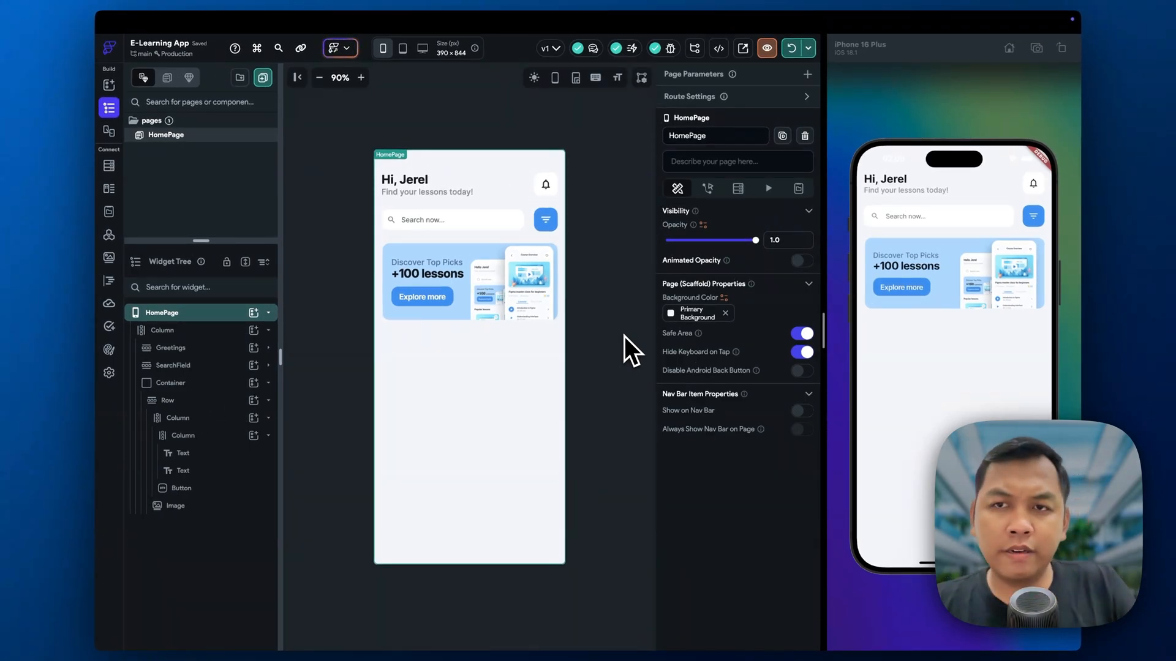
- Switch to Figma, look over the home page's Popular lessons section and select its "Popular lessons" and "See All" texts
left_click(518, 368)
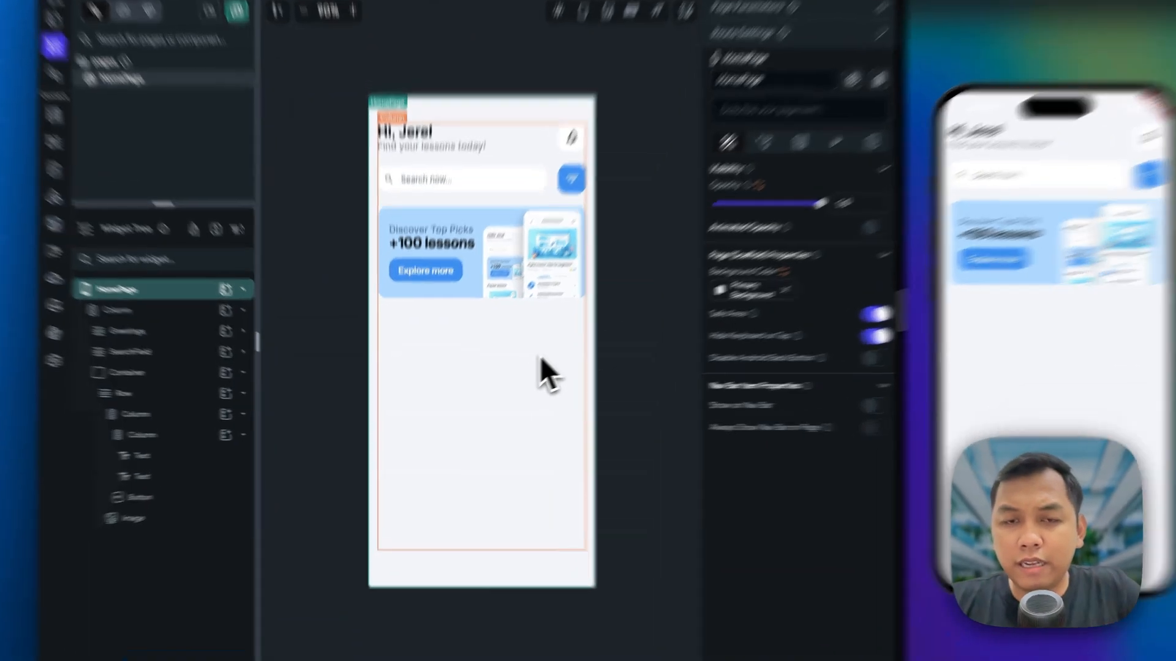
key("super+Tab")
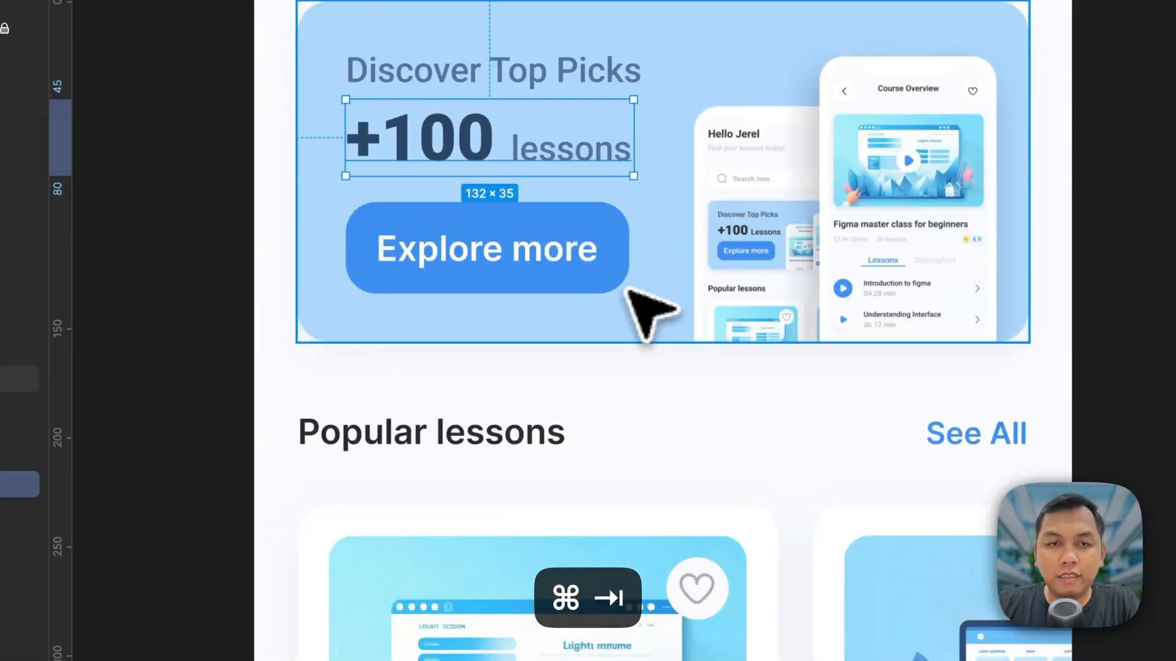
scroll(630, 294, "down", 10)
right_click(628, 287)
scroll(629, 288, "down", 4)
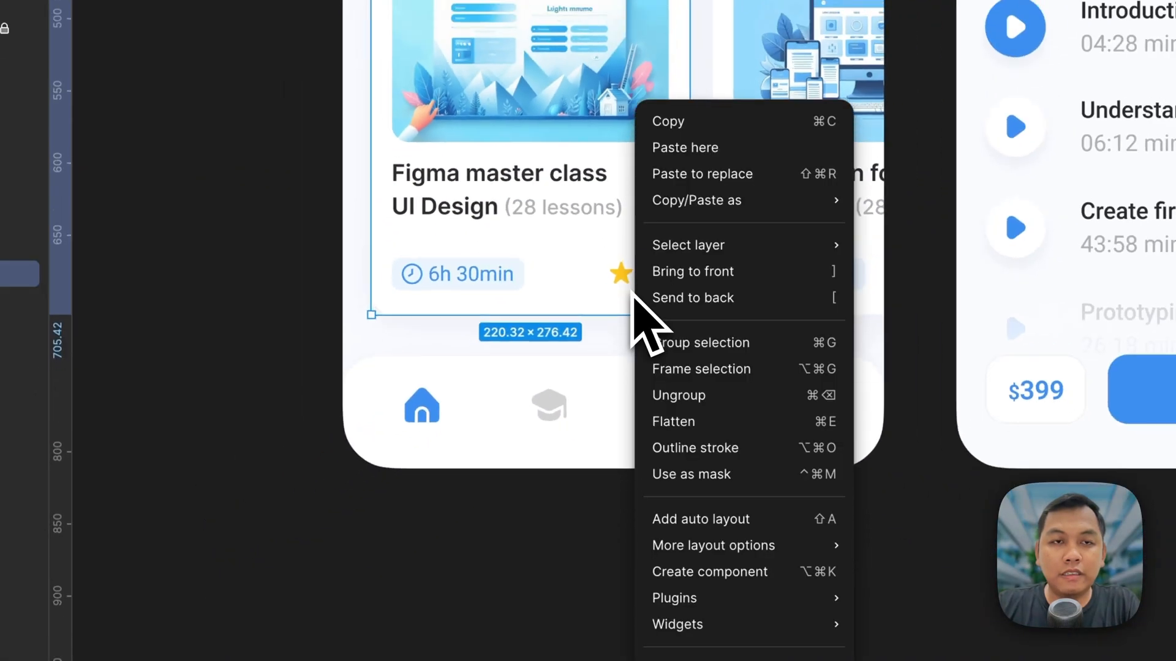
left_click(520, 480)
left_click(514, 513)
scroll(532, 535, "up", 8)
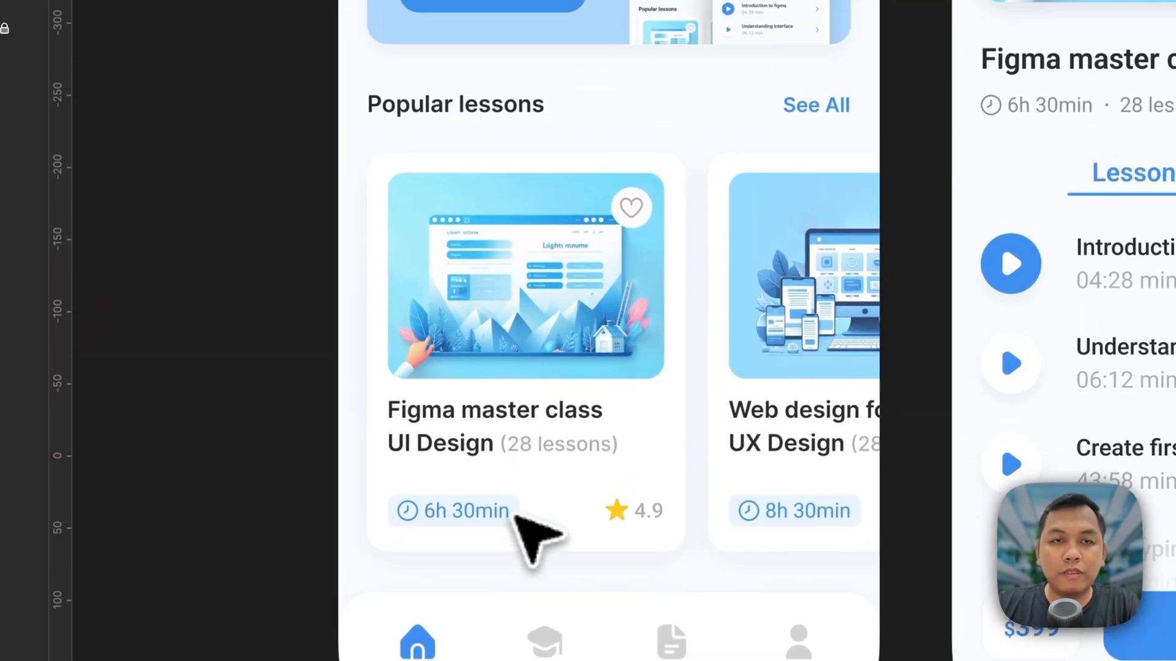
left_click(470, 257)
left_click(796, 293, "shift")
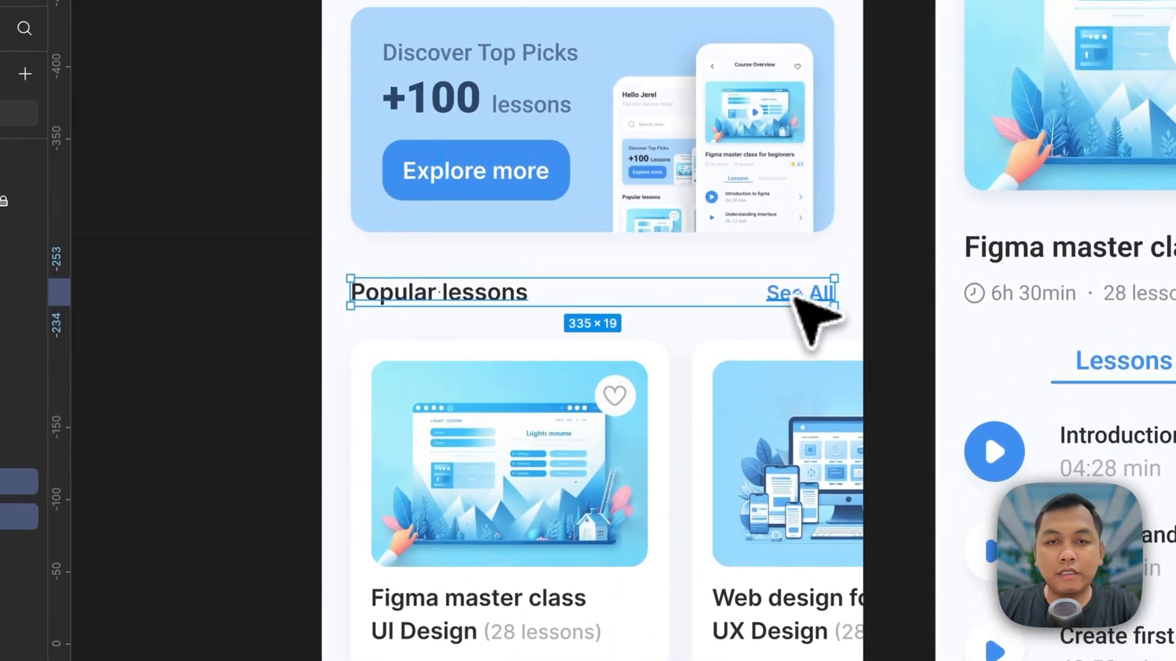
- Back in FlutterFlow, collapse the banner container and add a Row to the main column below it
key("super+Tab")
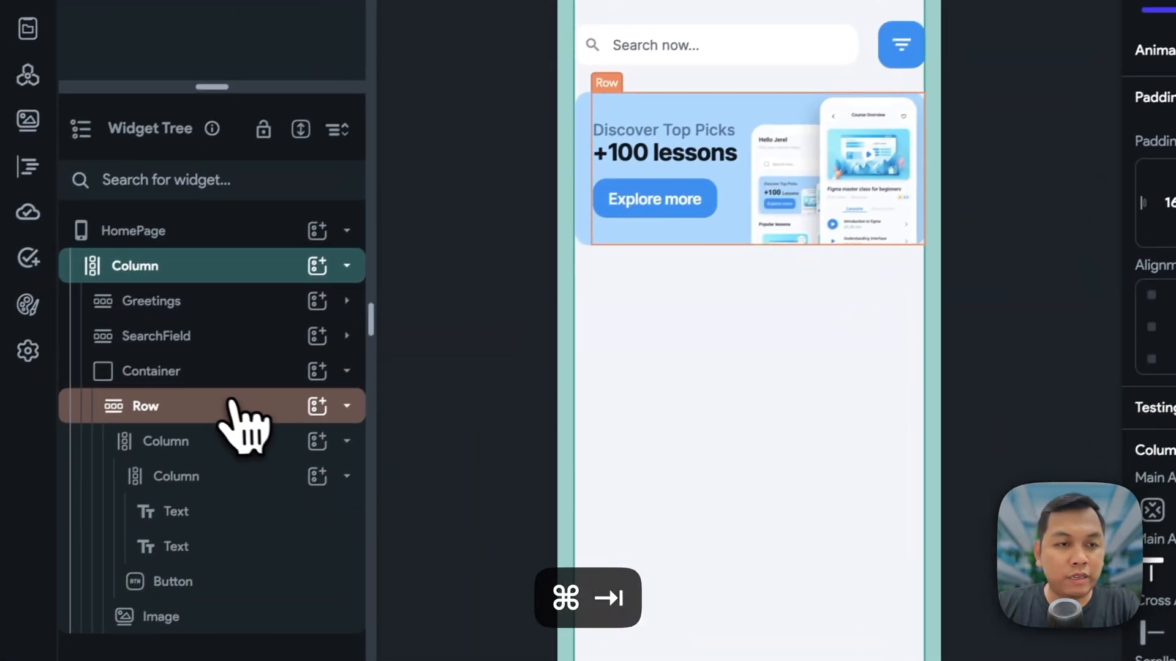
left_click(347, 370)
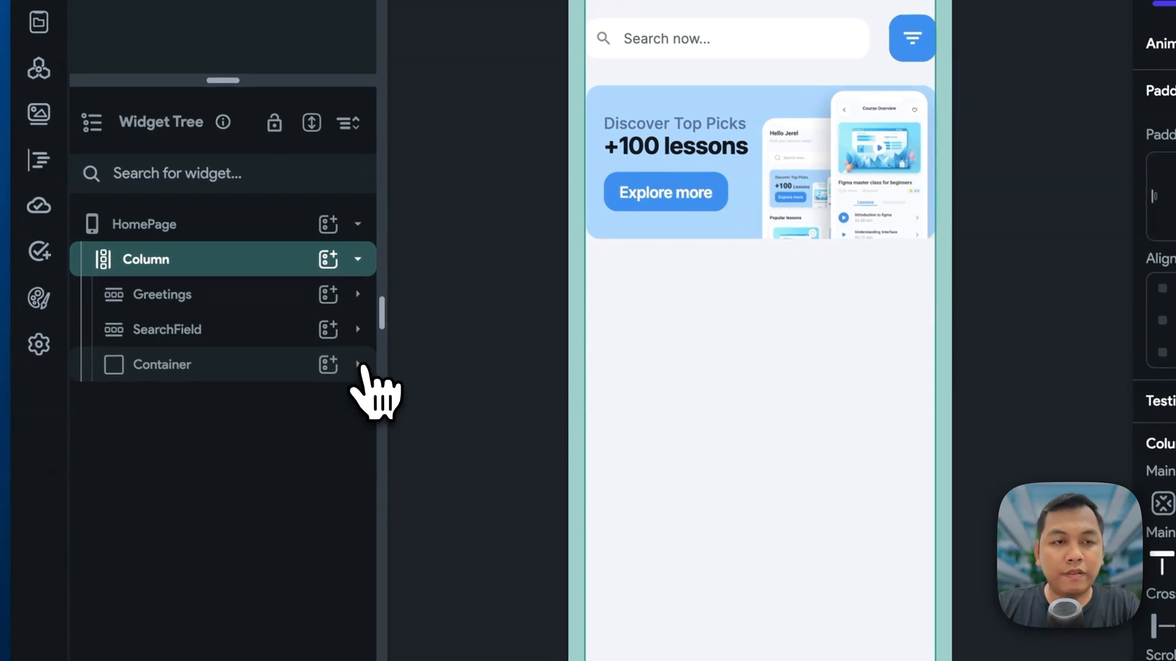
left_click(327, 259)
type("row")
left_click(421, 364)
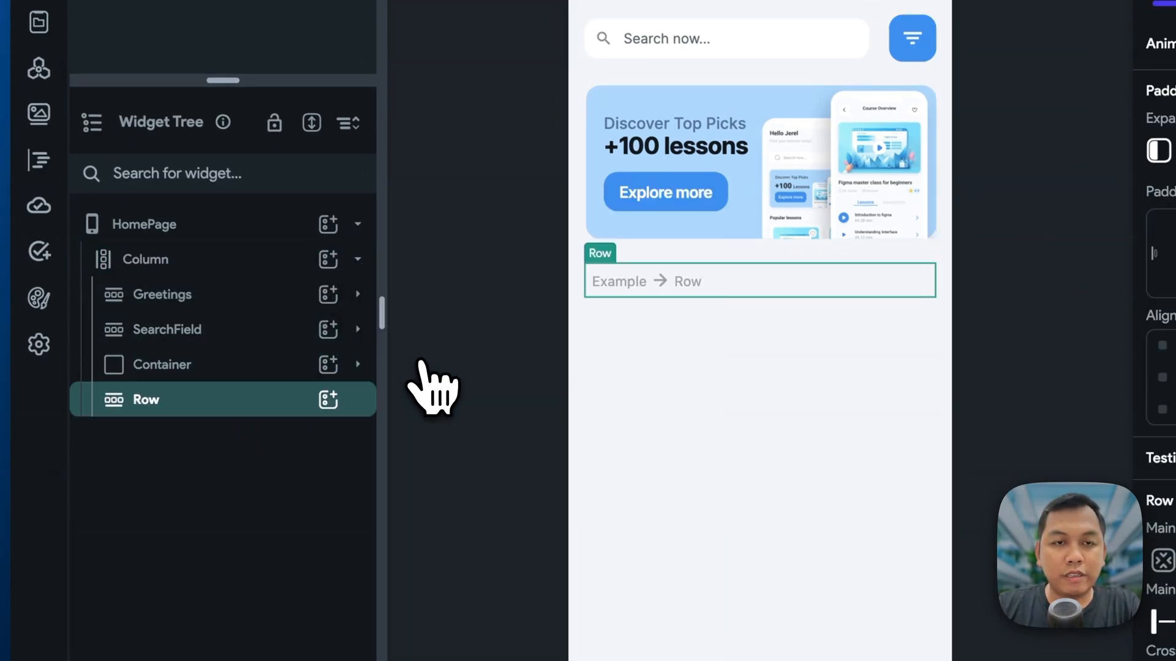
- Add a Text widget inside the new row below the banner
left_click(329, 400)
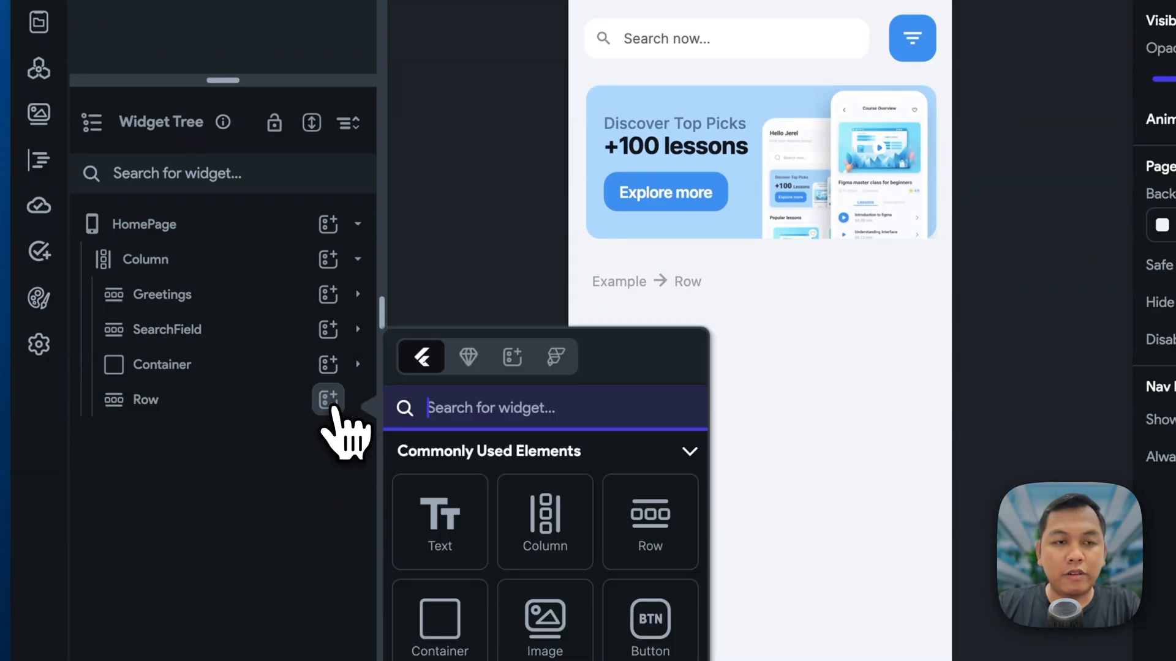
type("text")
left_click(432, 490)
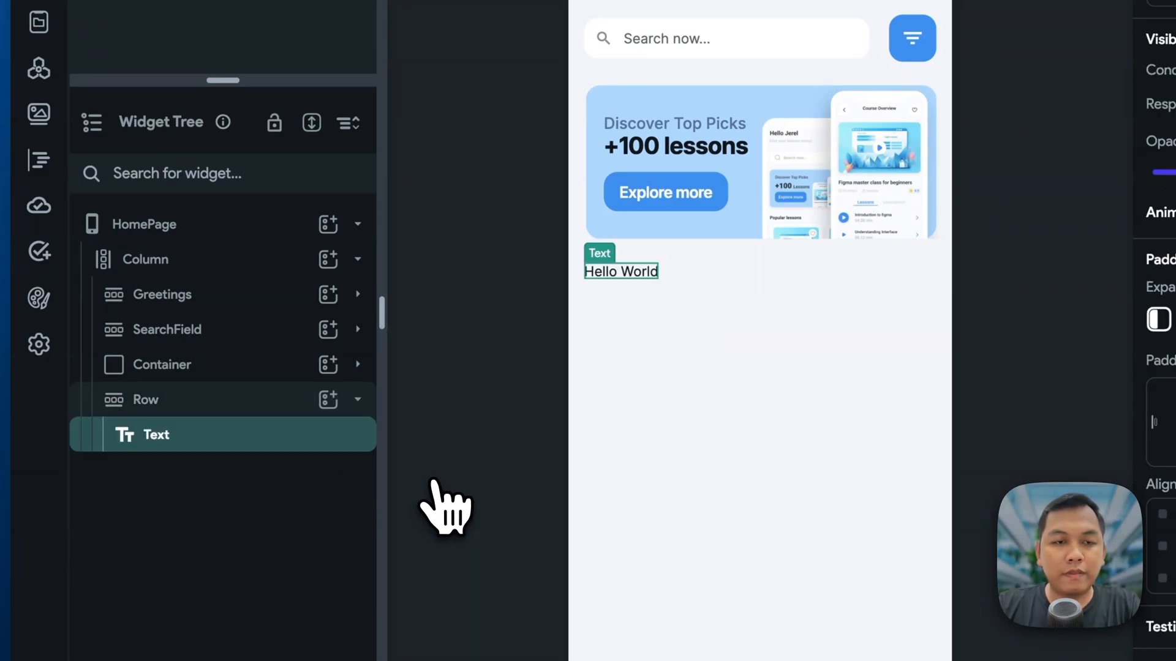
- Rename the new row as PopularSection
left_click(276, 410)
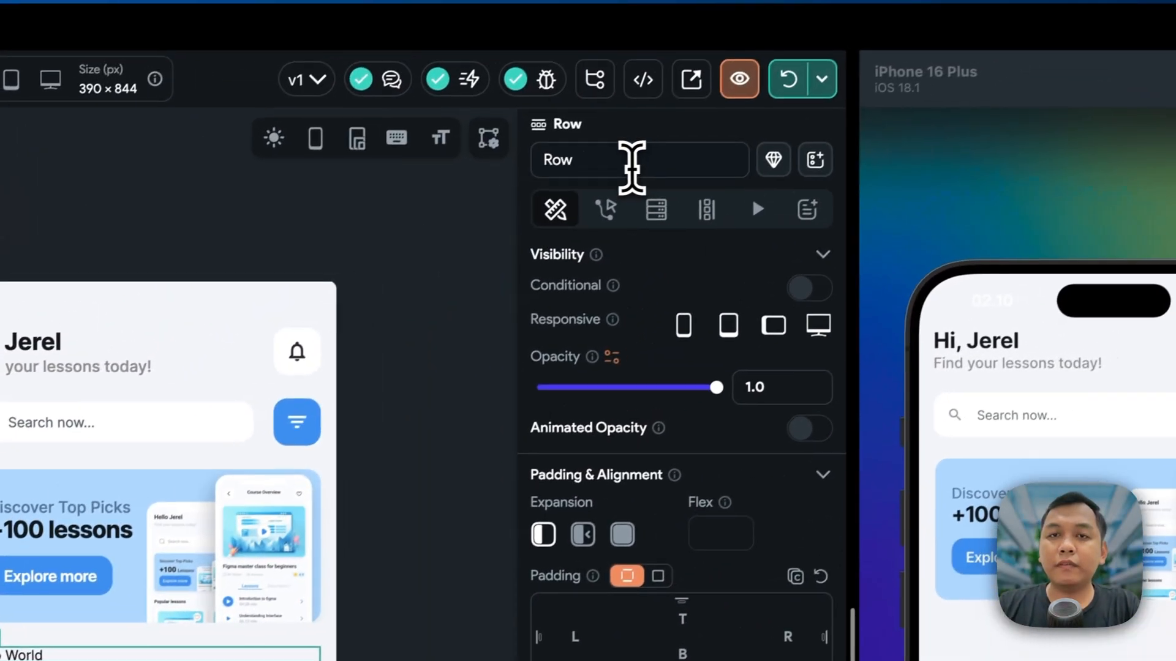
left_click(621, 172)
type("PopularSec")
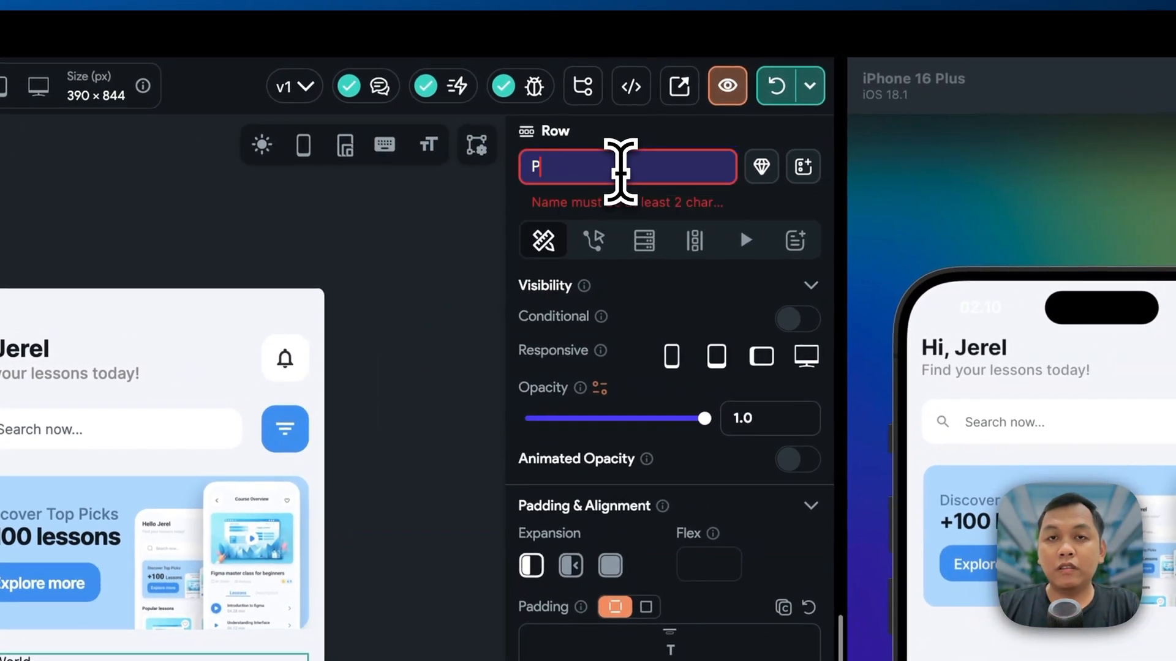
type("tion")
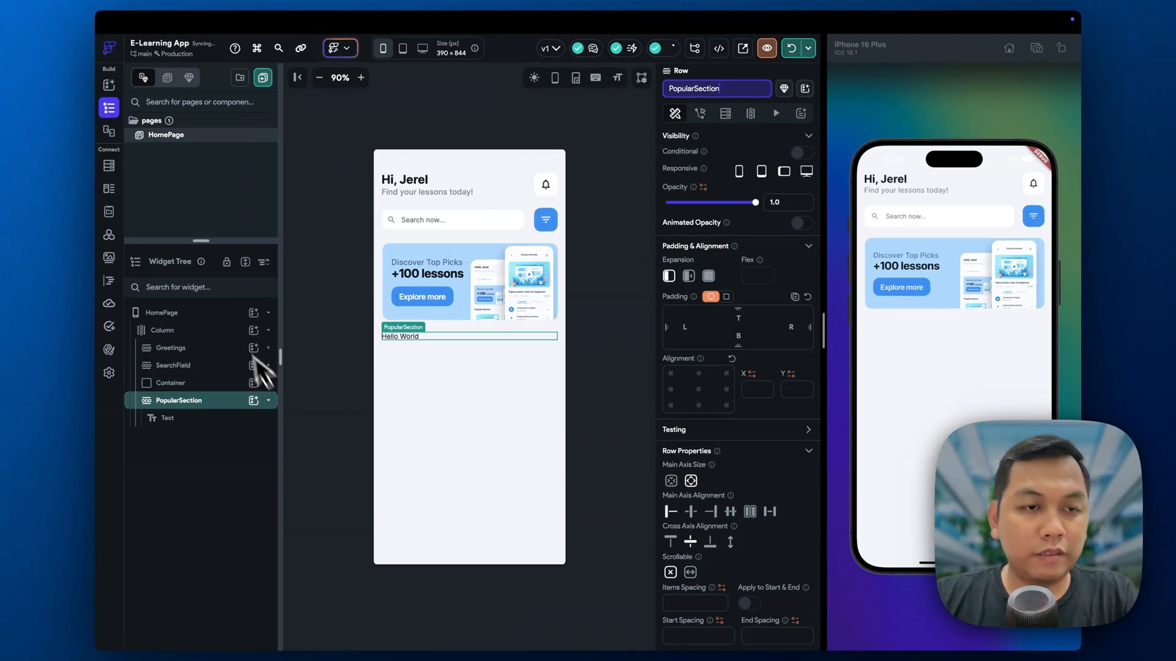
- Duplicate the text widget in PopularSection and set the first one's text to "Popular lessons", matching the Figma heading
left_click(242, 419)
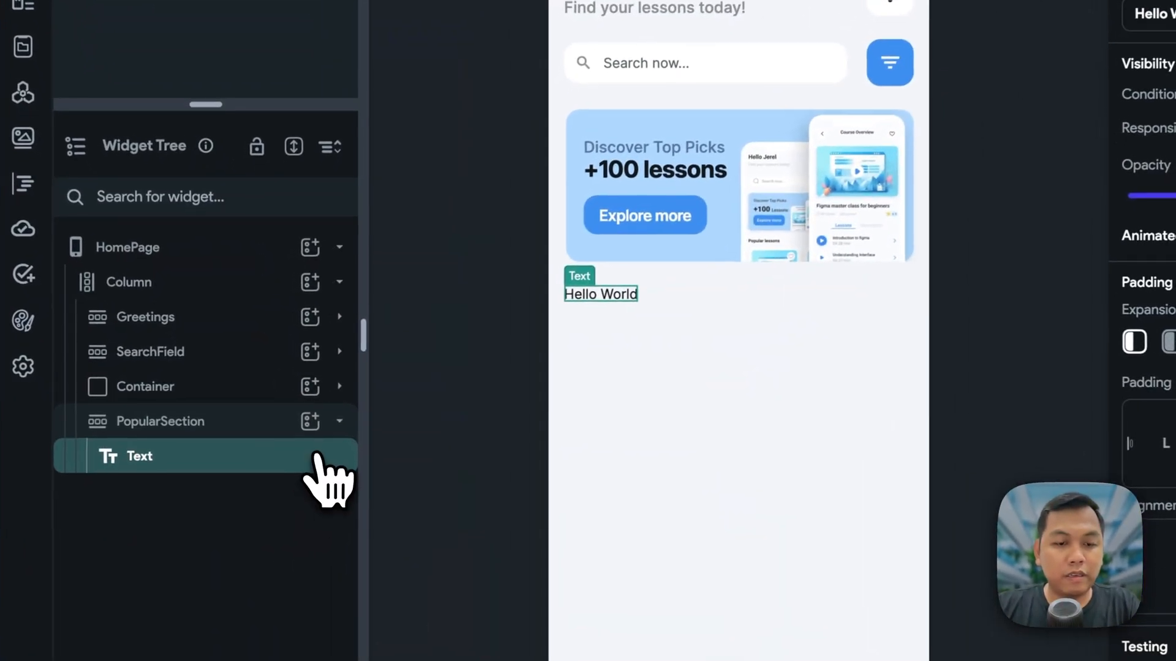
key("super+d")
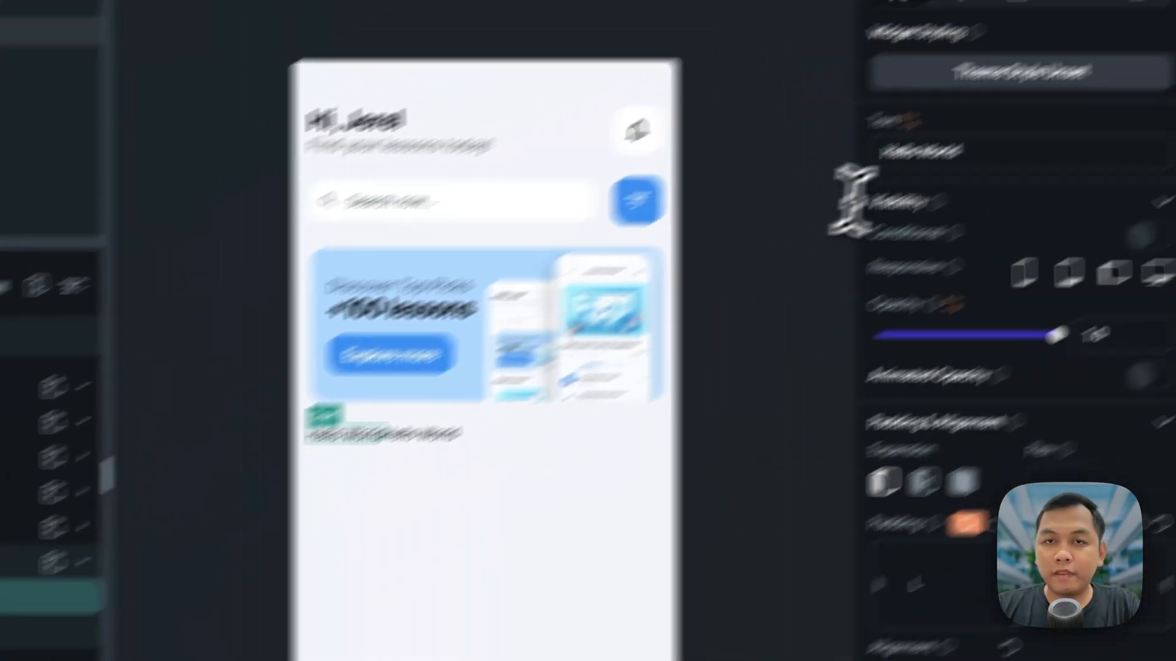
left_click(1157, 11)
key("super+Tab")
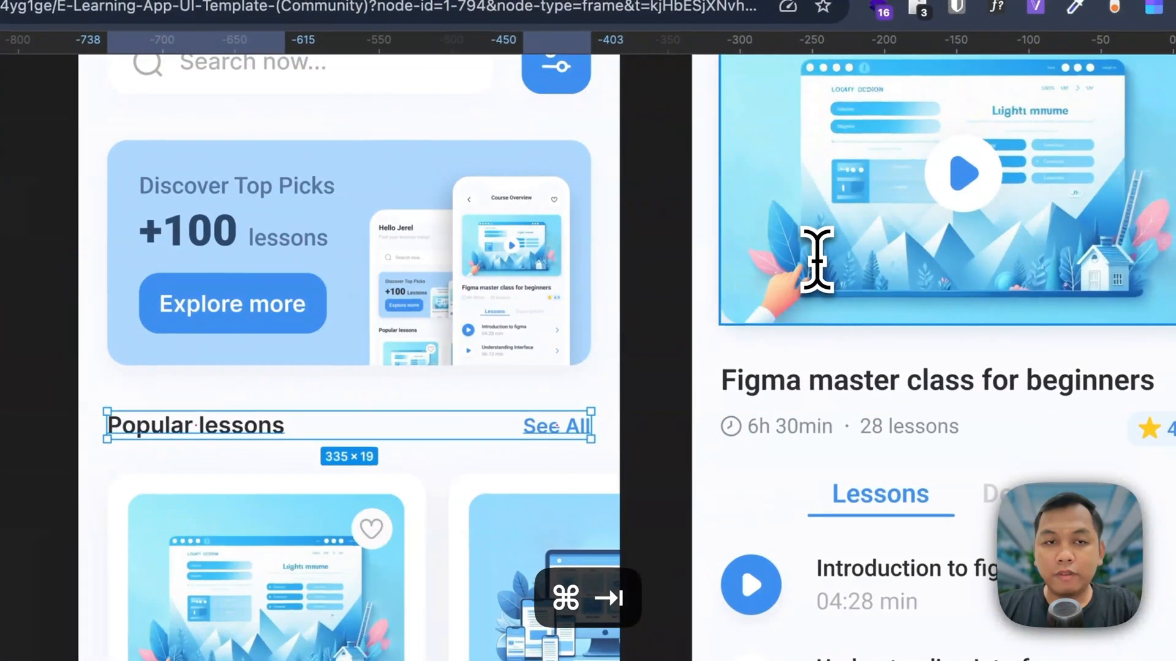
key("super+Tab")
key("BackSpace")
key("BackSpace")
key("BackSpace")
key("BackSpace")
key("BackSpace")
key("BackSpace")
key("BackSpace")
key("BackSpace")
key("BackSpace")
key("BackSpace")
key("BackSpace")
type("Popular Lesso")
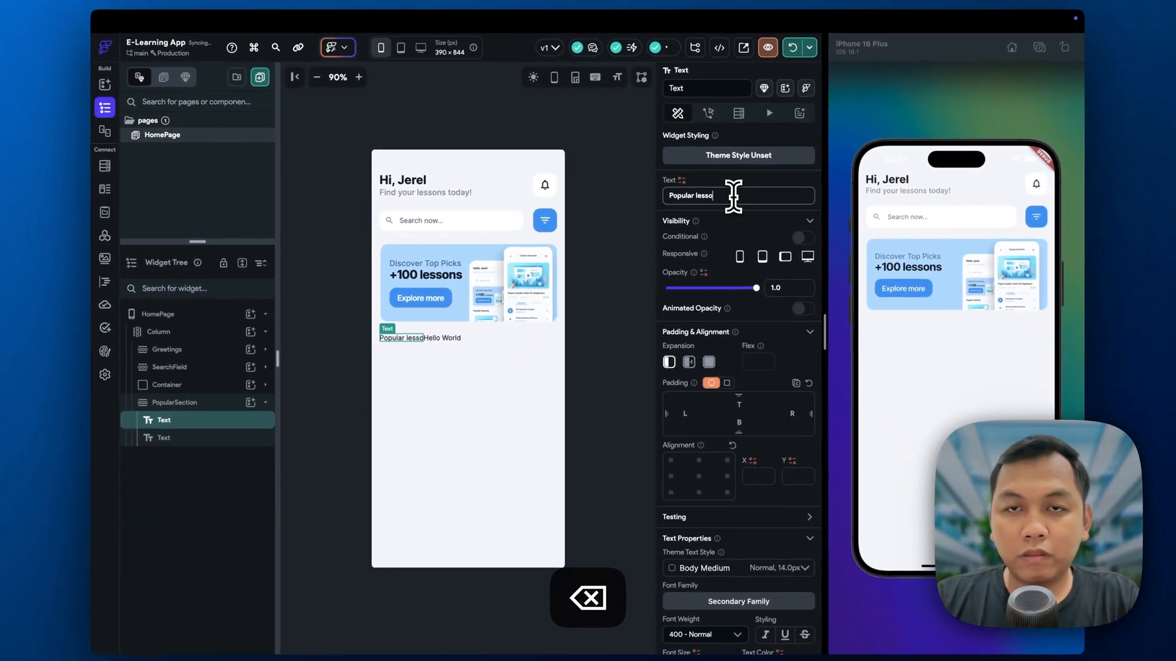
key("super+Tab")
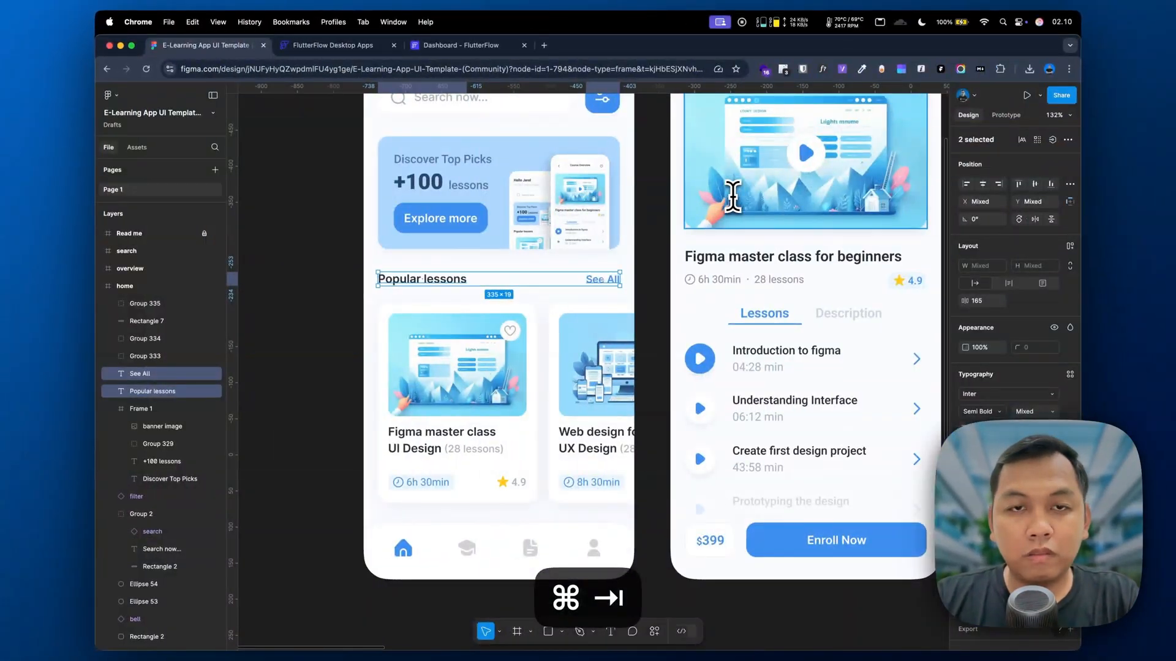
key("super+Tab")
type("ns")
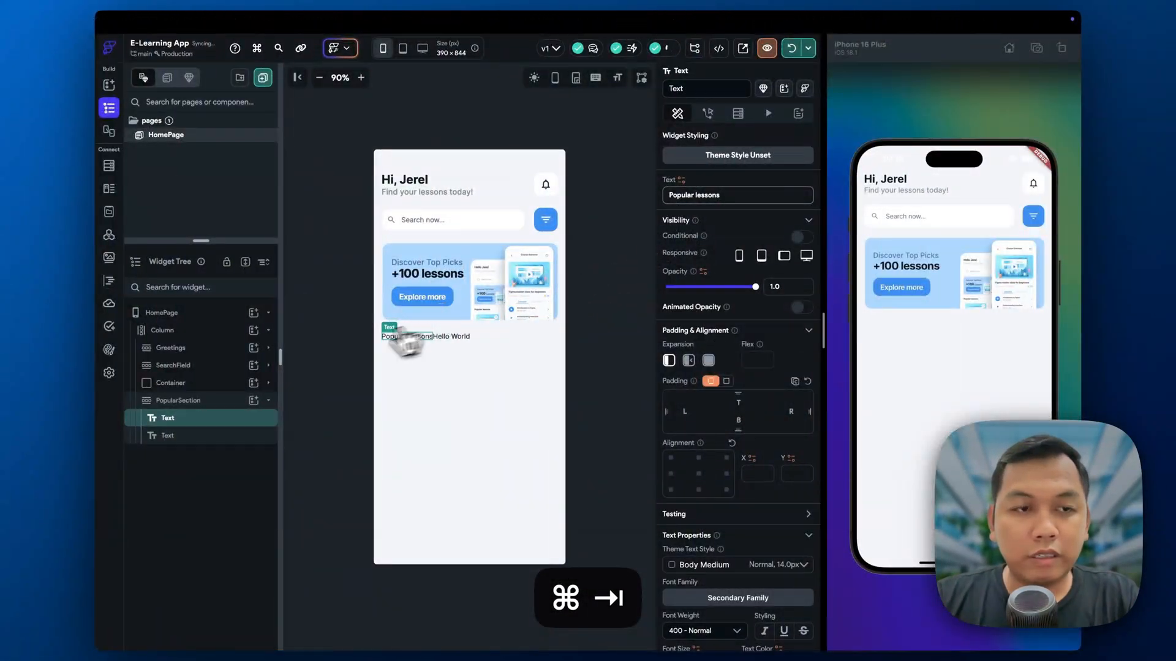
- Set the second text widget in PopularSection to "See All", as worded in the Figma design
left_click(171, 436)
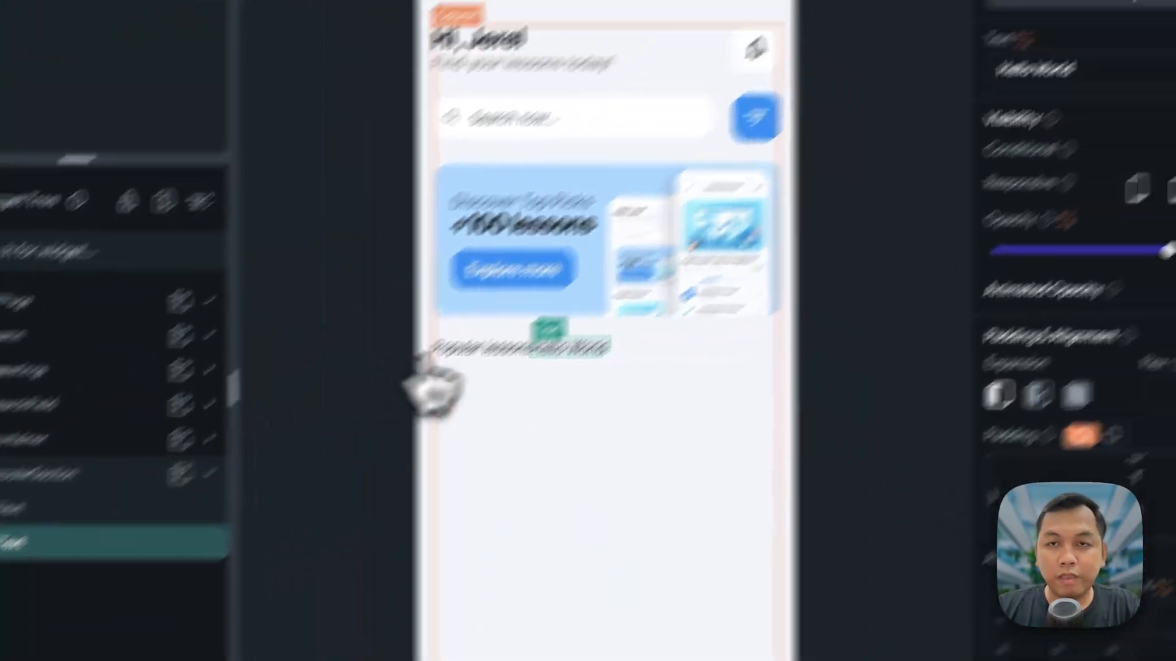
left_click_drag(1119, 77, 909, 76)
type("See")
key("super+Tab")
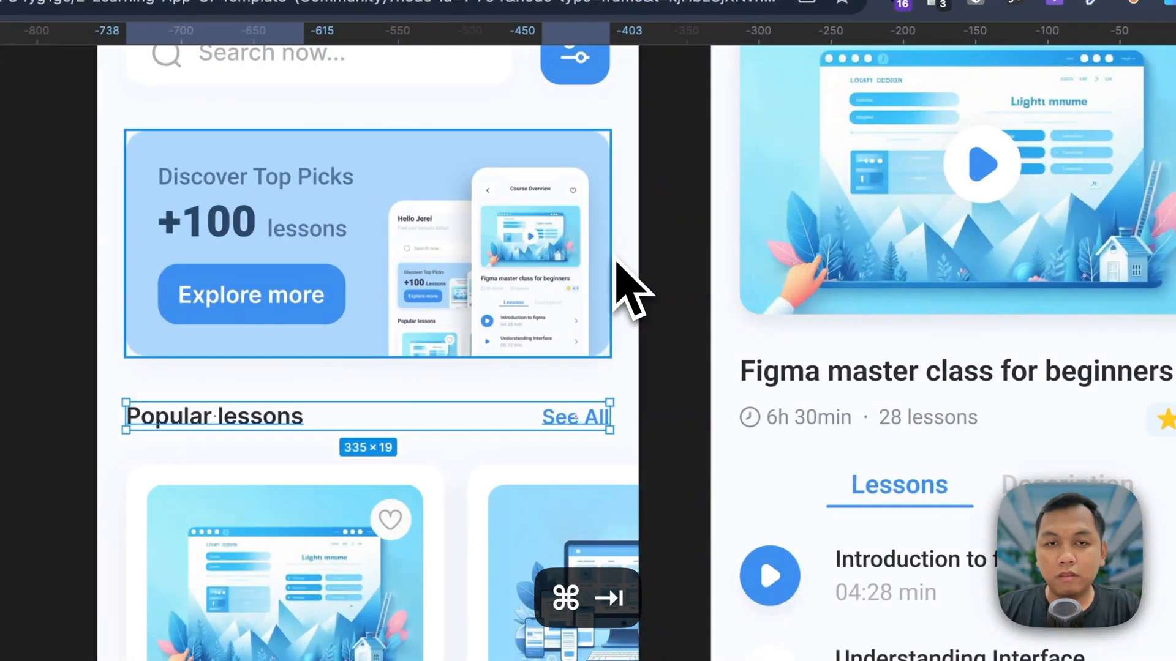
key("super+Tab")
type("All")
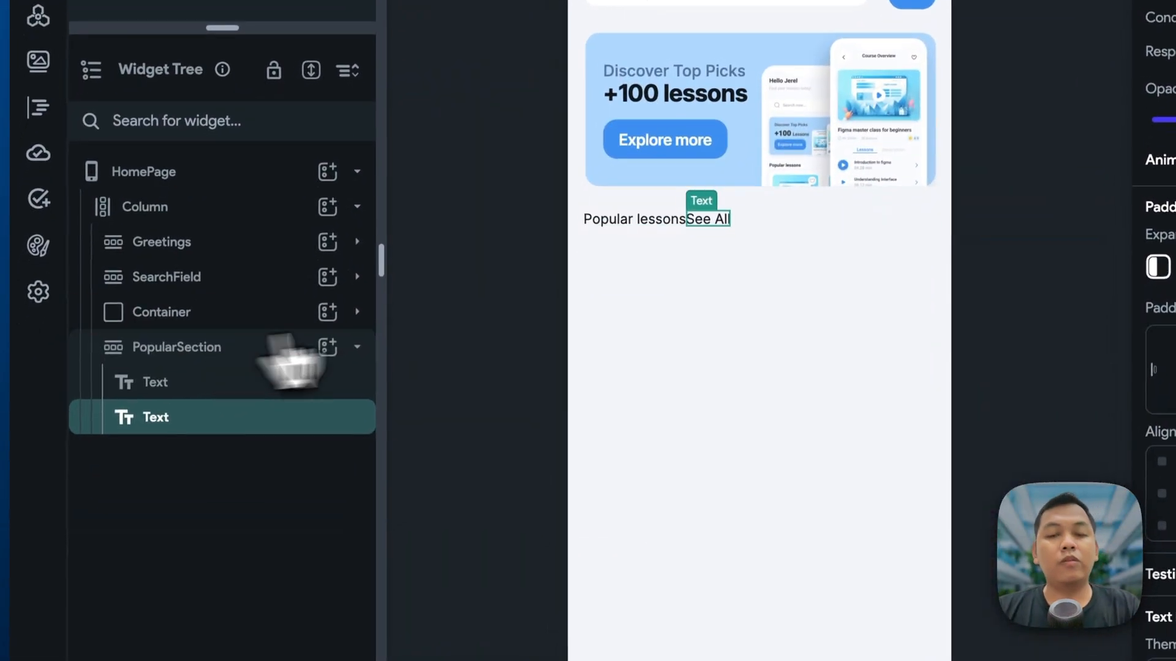
- Set the PopularSection row's main axis alignment to space between, placing its two texts at opposite ends
left_click(190, 501)
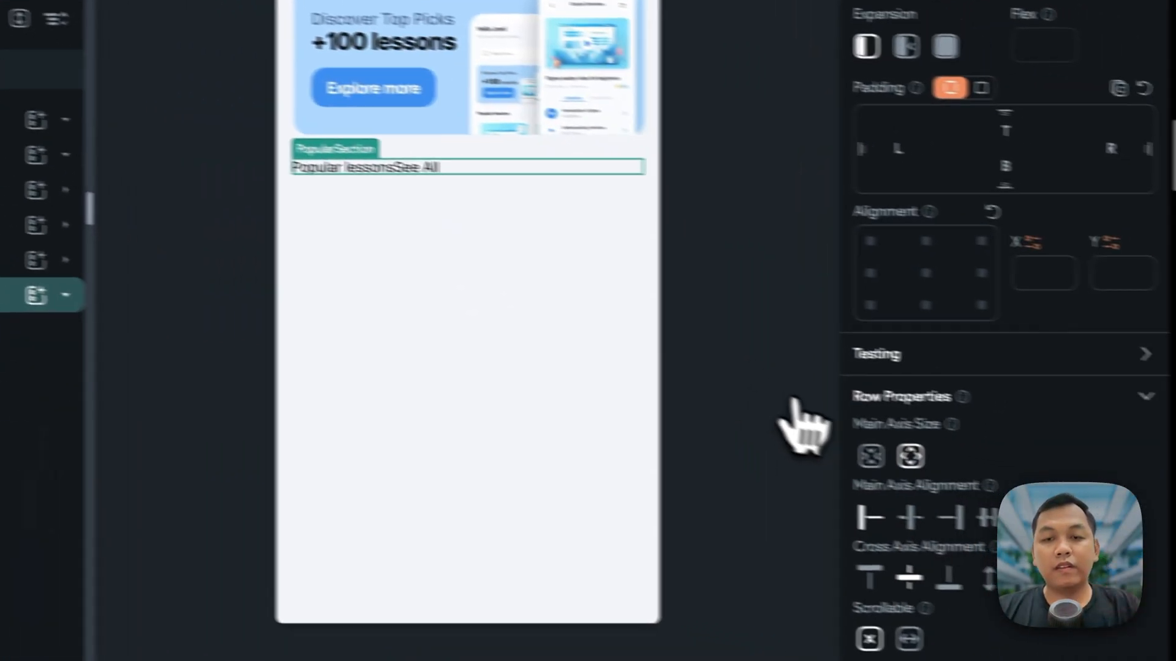
scroll(900, 439, "down", 3)
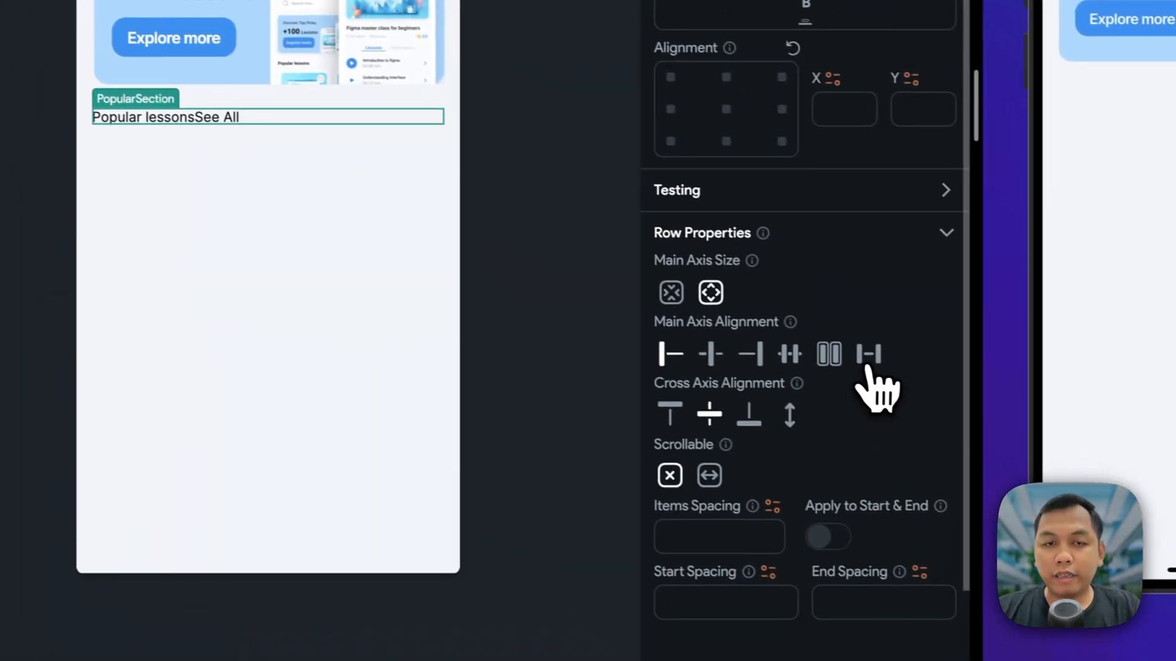
left_click(990, 403)
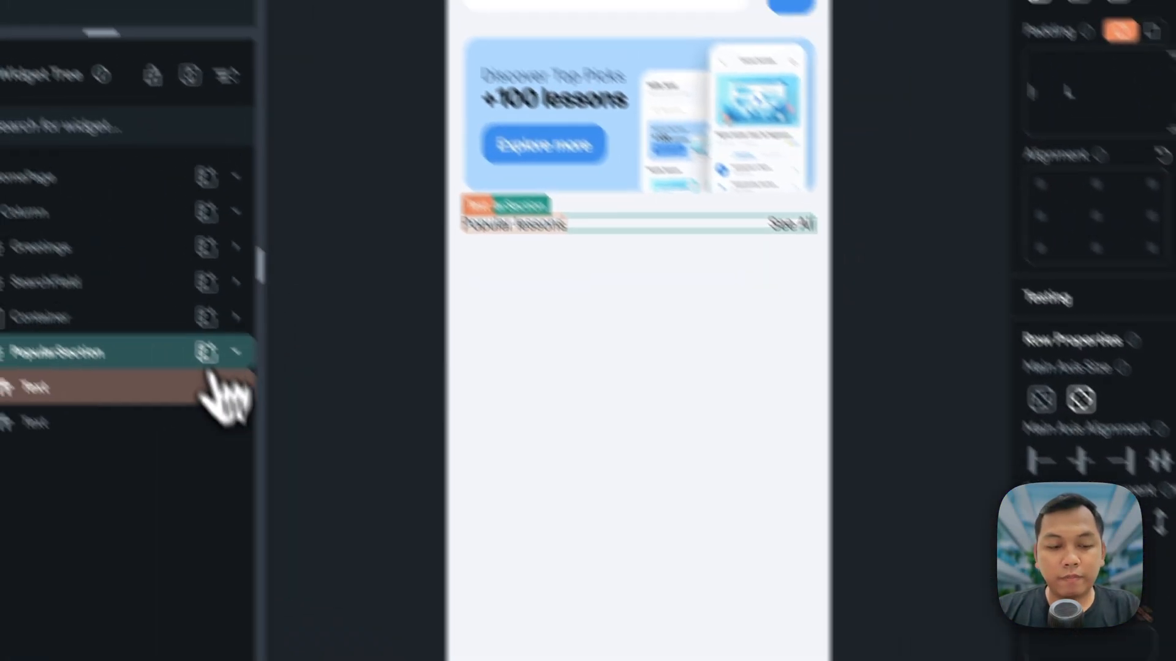
- Apply the Title Small theme text style to the "Popular lessons" text in PopularSection, following the Figma heading
key("super+Tab")
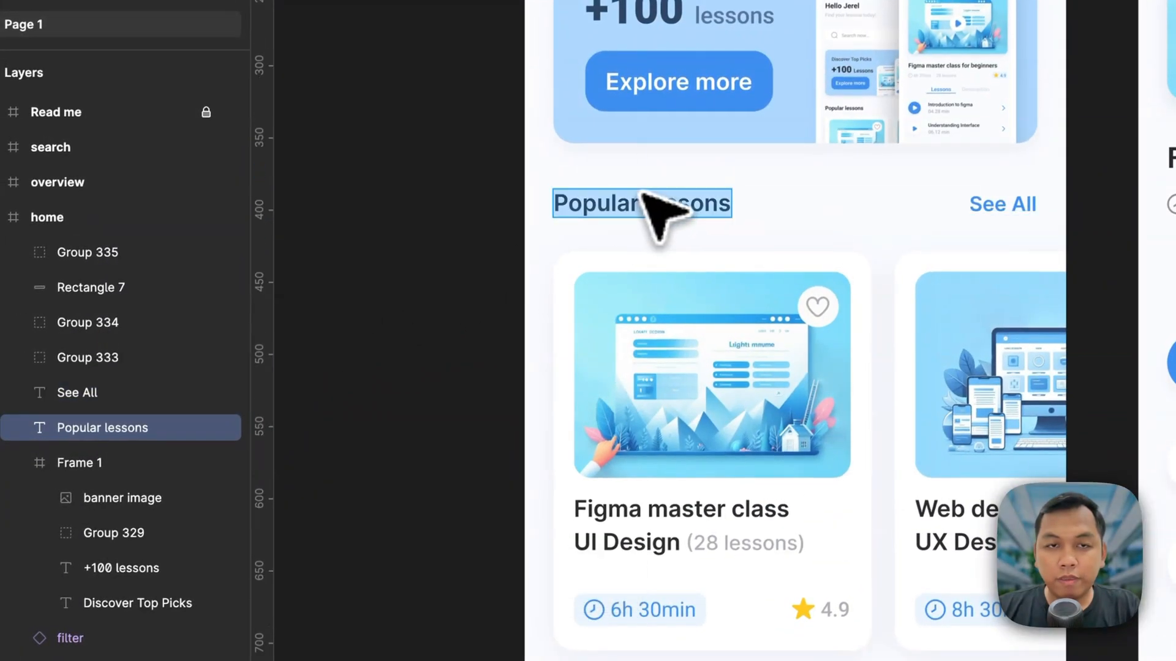
key("super+Tab")
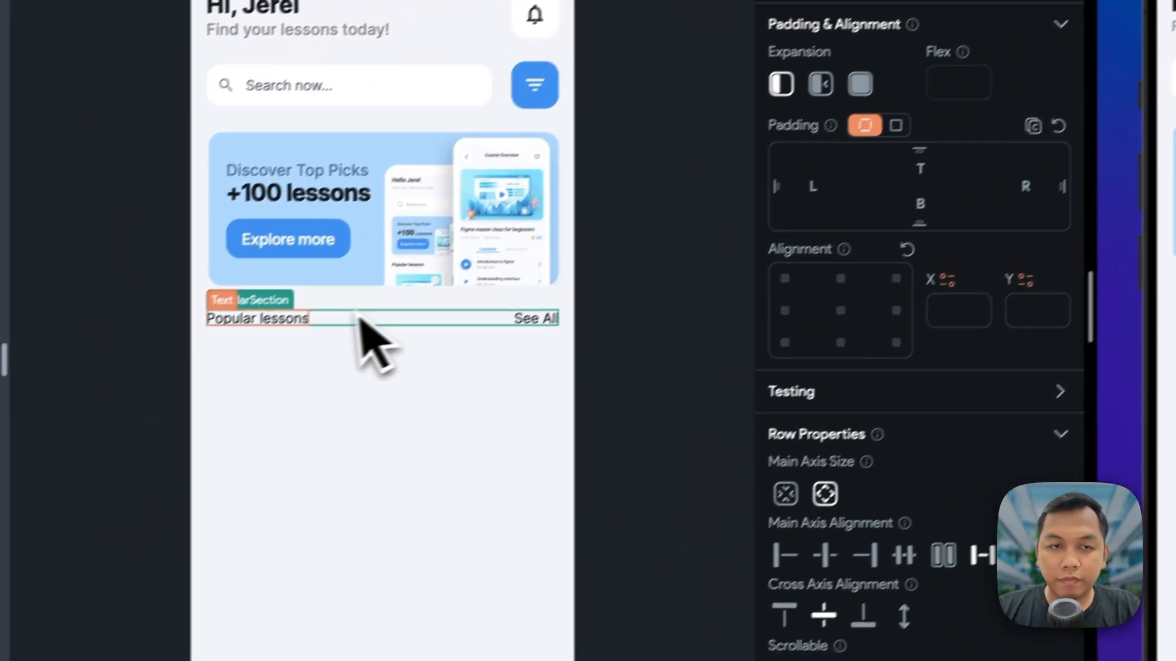
left_click(276, 332)
left_click(274, 334)
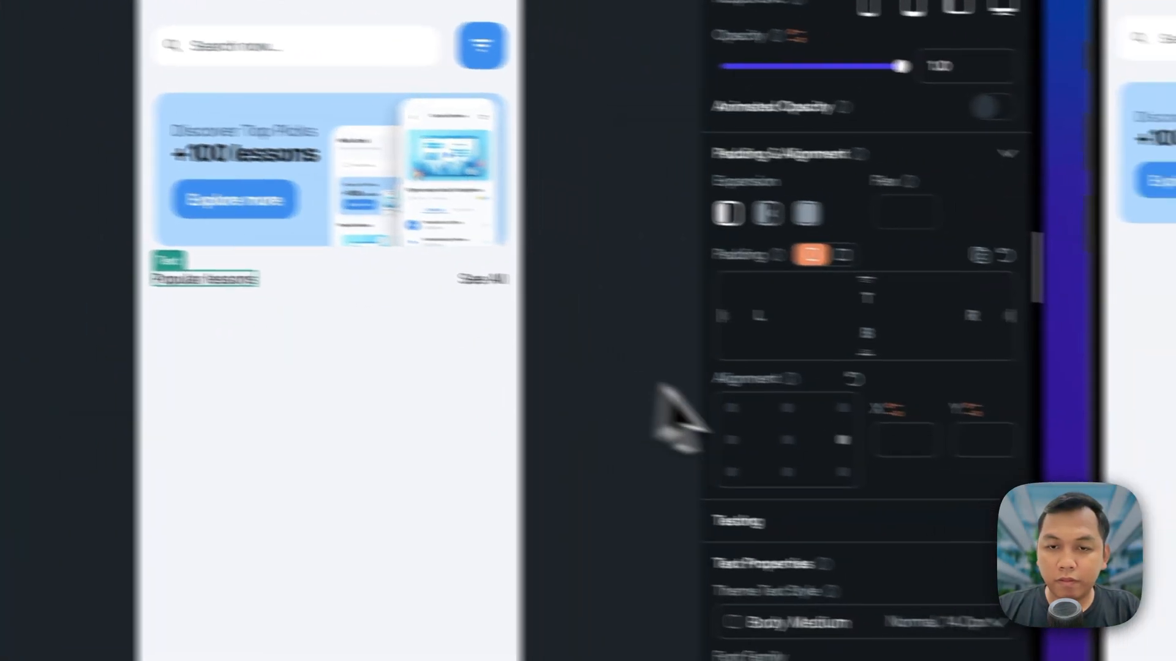
scroll(858, 520, "down", 10)
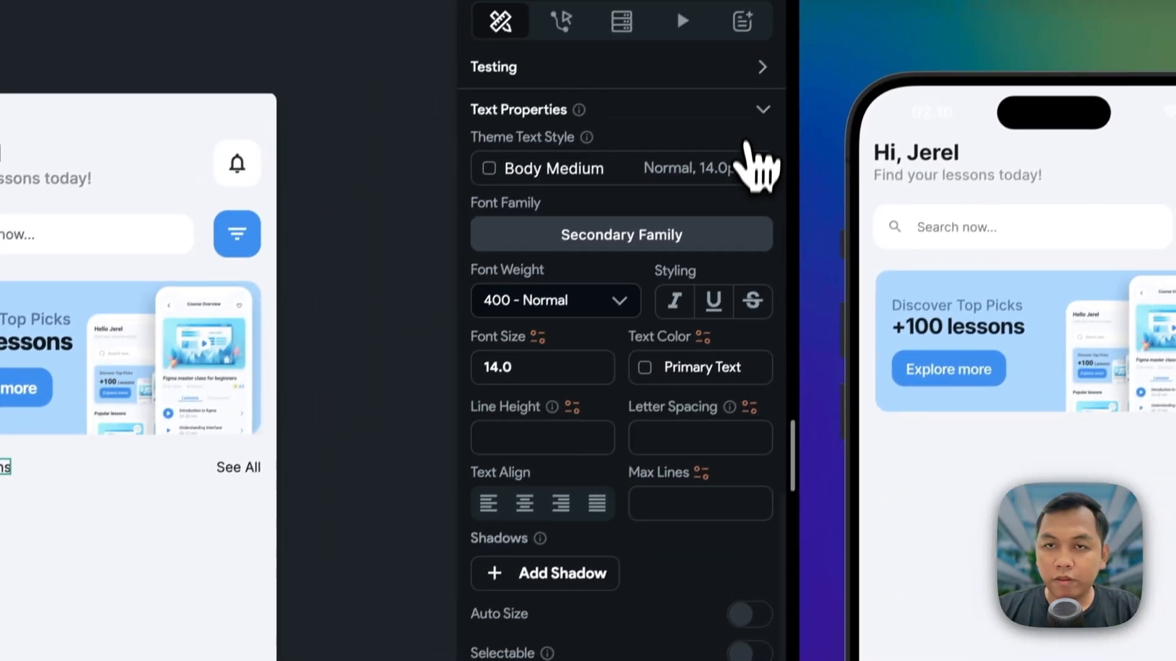
left_click(746, 160)
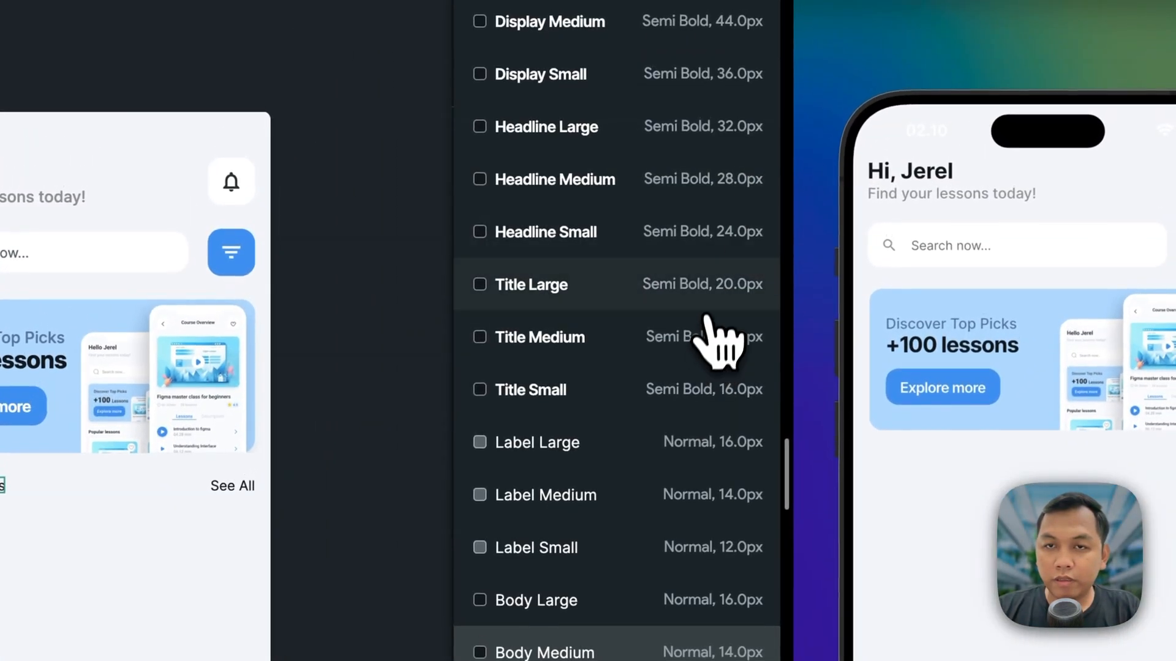
left_click(711, 397)
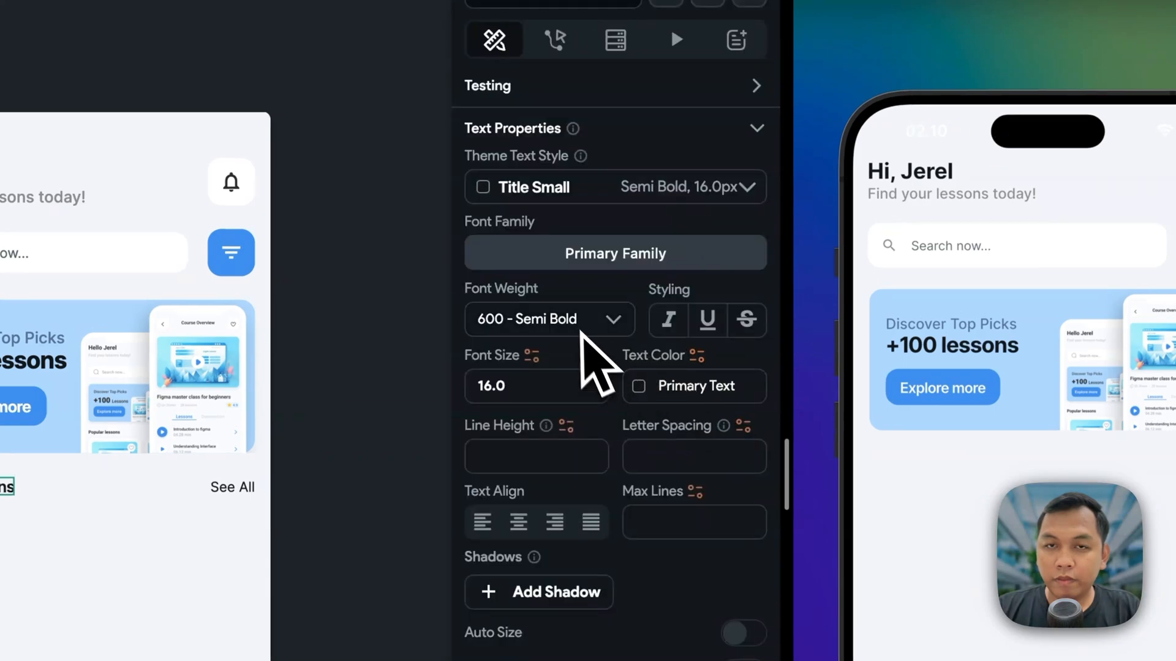
- Copy the heading's fill colour 2C2C2C from Figma and set it as the "Popular lessons" text colour in FlutterFlow
key("super+Tab")
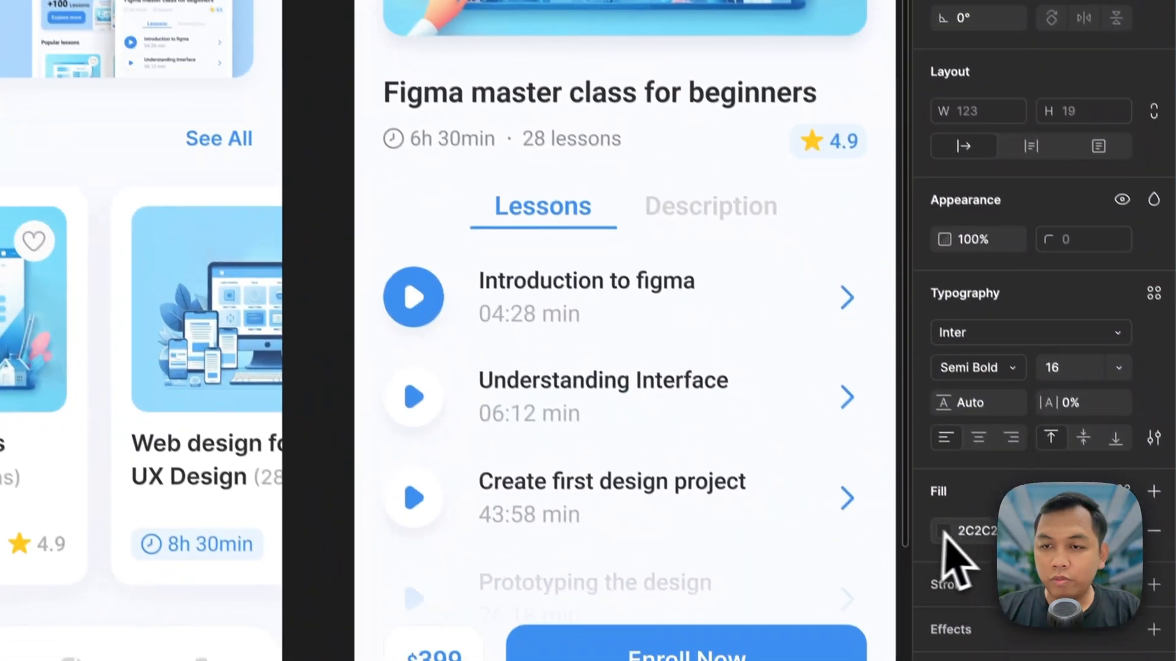
left_click(976, 523)
key("super+c")
key("super+Tab")
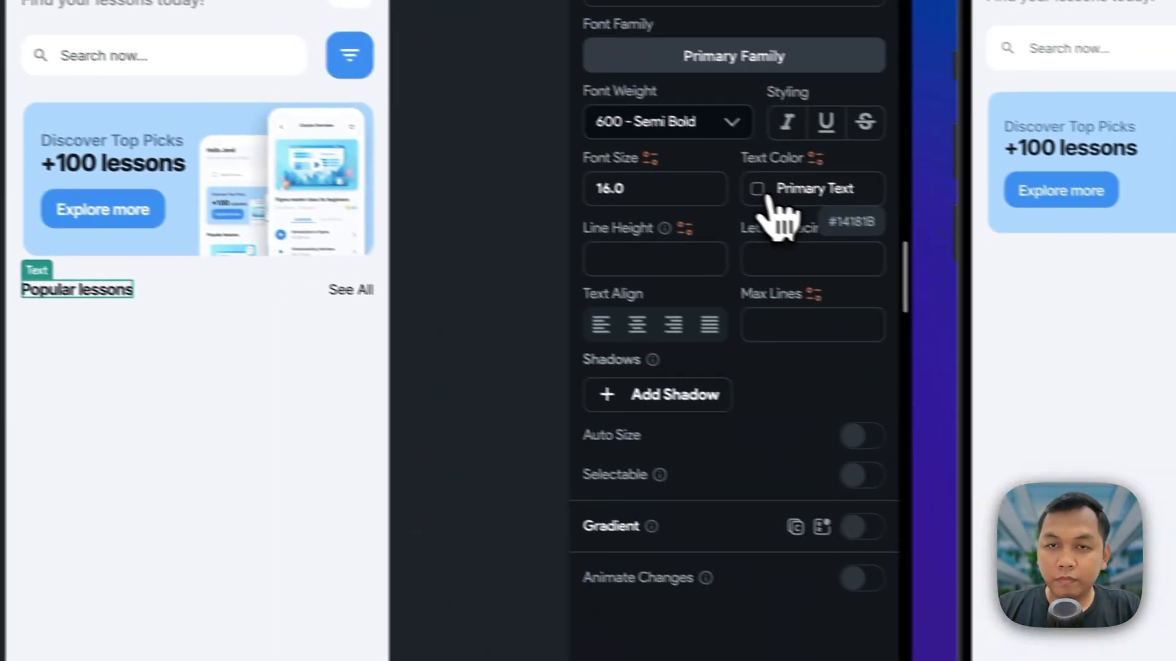
left_click(1073, 133)
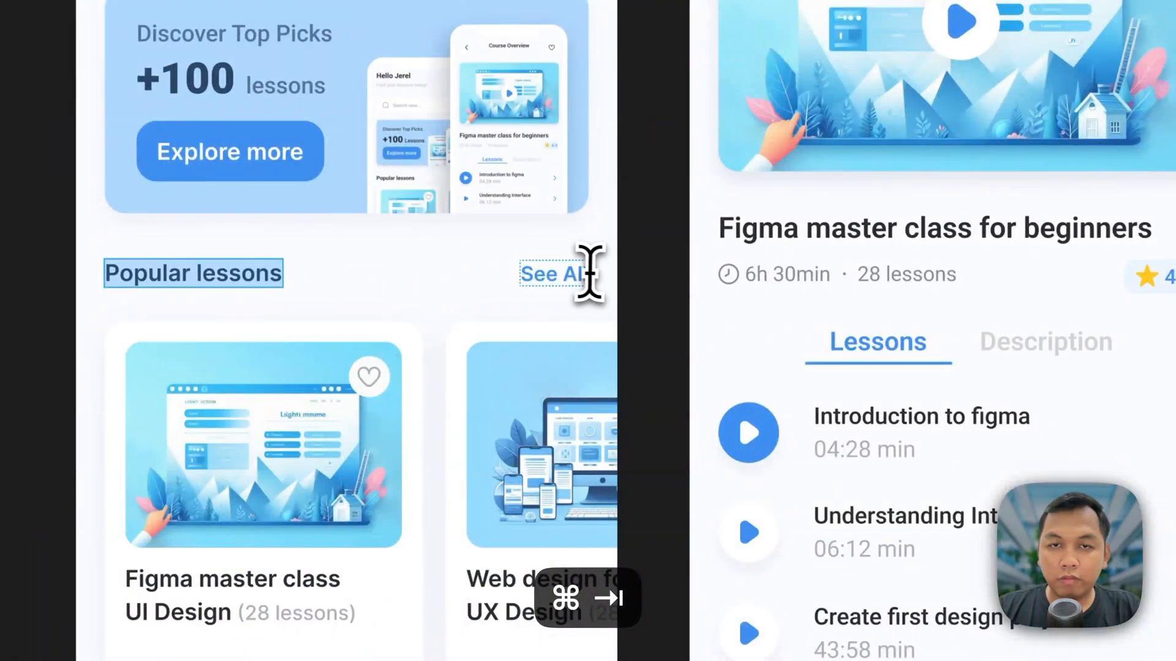
- Copy the fill colour 3D8FEF of "See All" in Figma and set it as the "See All" text colour in FlutterFlow
double_click(343, 274)
left_click(991, 444)
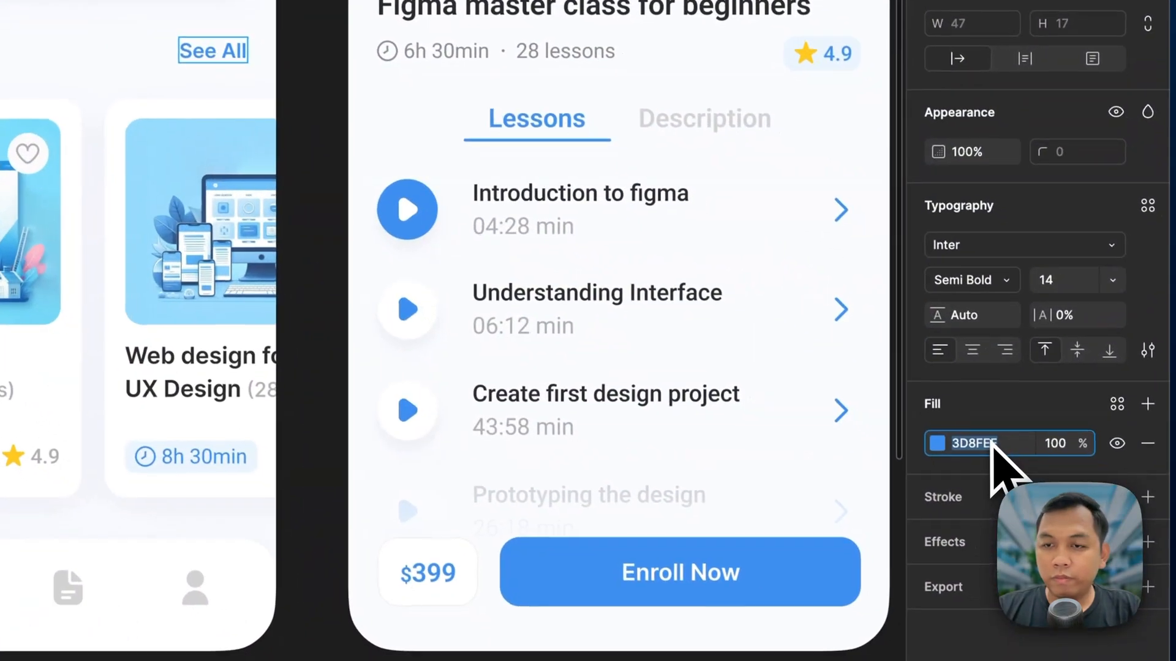
key("super+Tab")
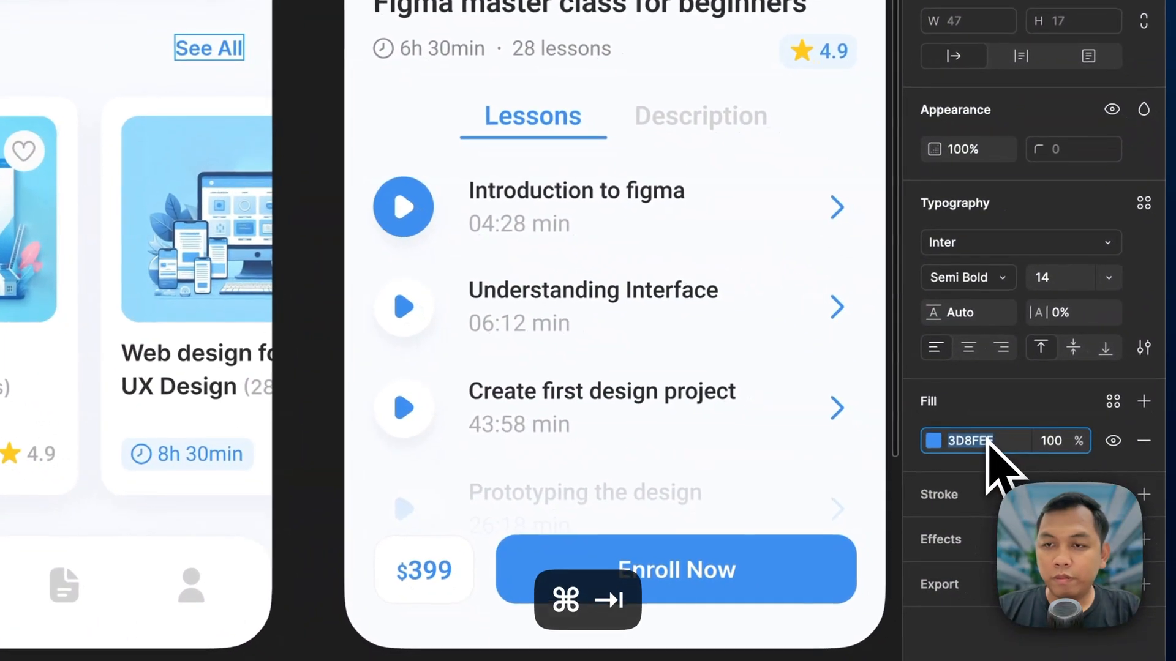
key("super+Tab")
key("super+Tab")
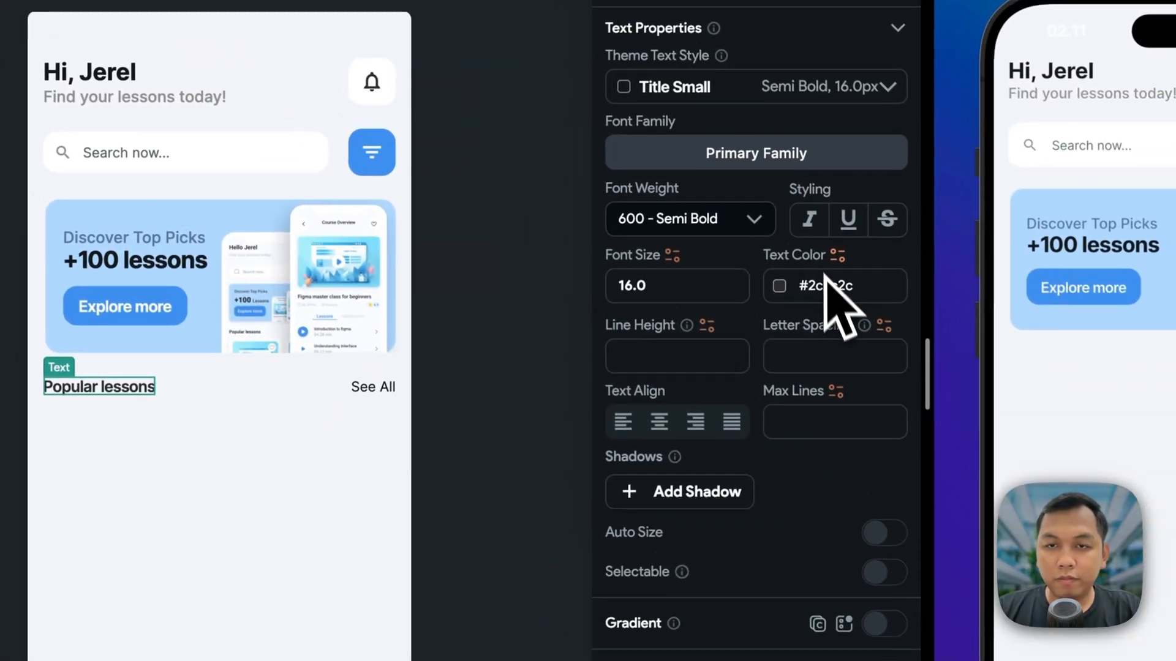
left_click(819, 285)
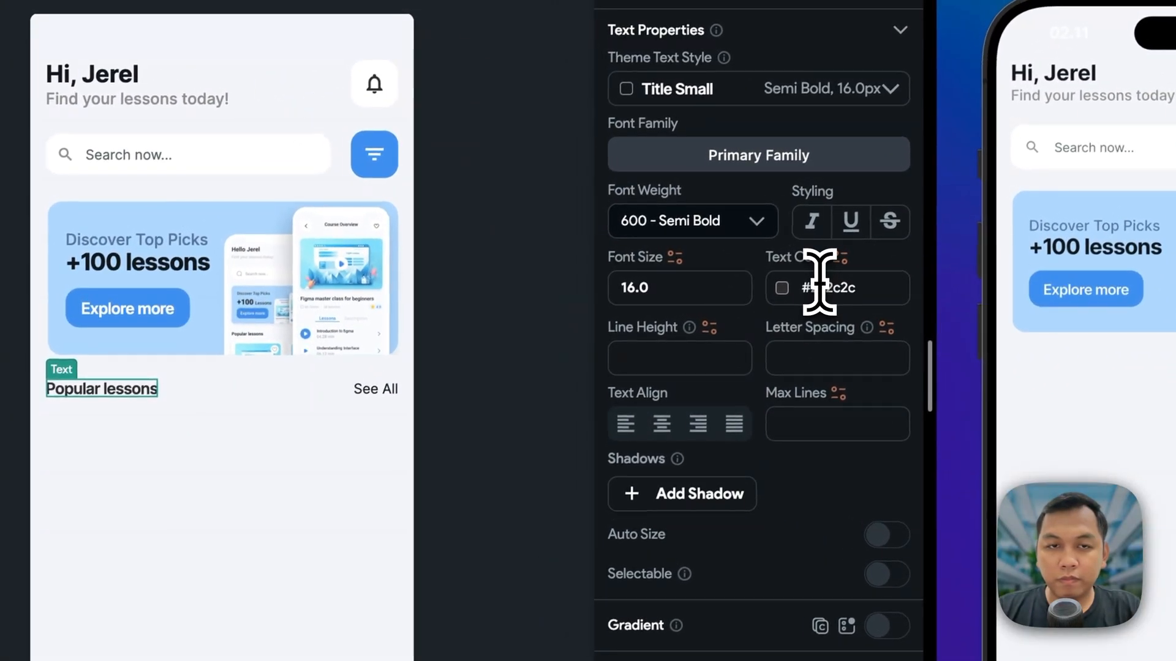
left_click(375, 391)
left_click(769, 233)
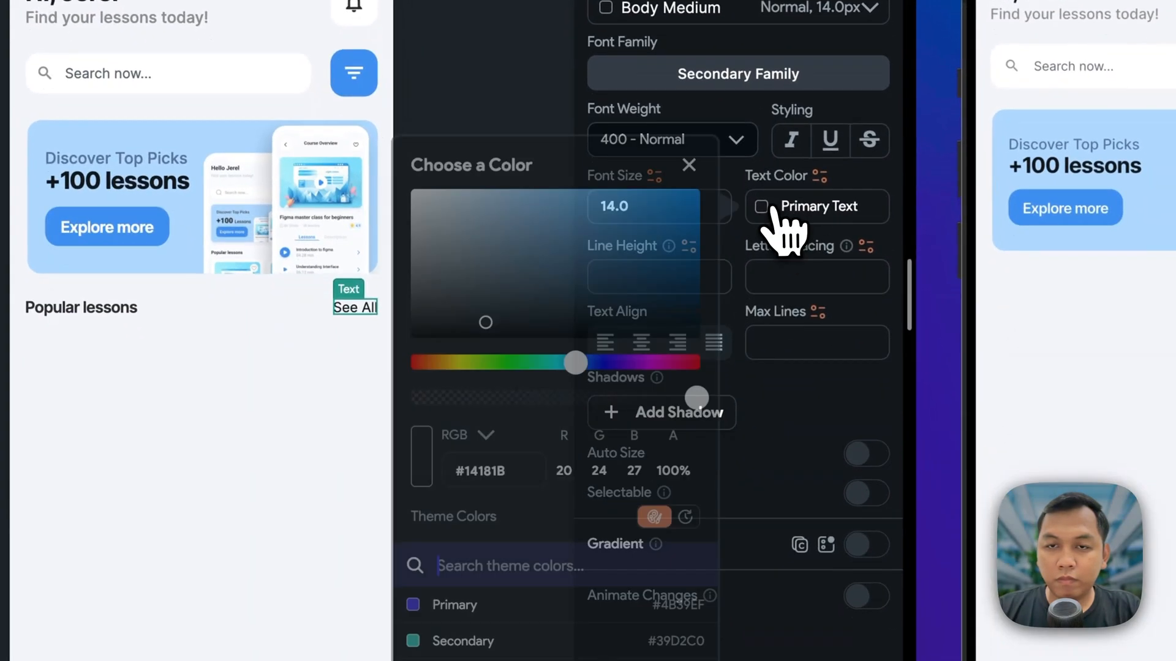
left_click(500, 486)
key("super+v")
left_click(308, 367)
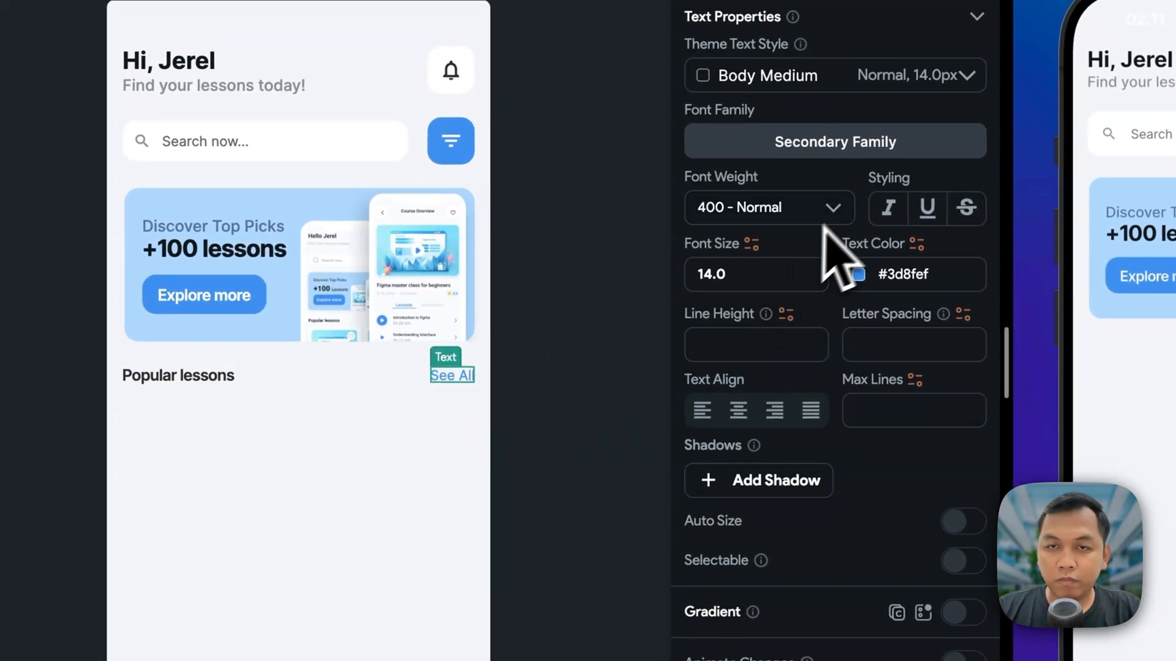
- Give the "See All" text a heavier font weight, following the Figma label
left_click(833, 209)
scroll(821, 343, "down", 2)
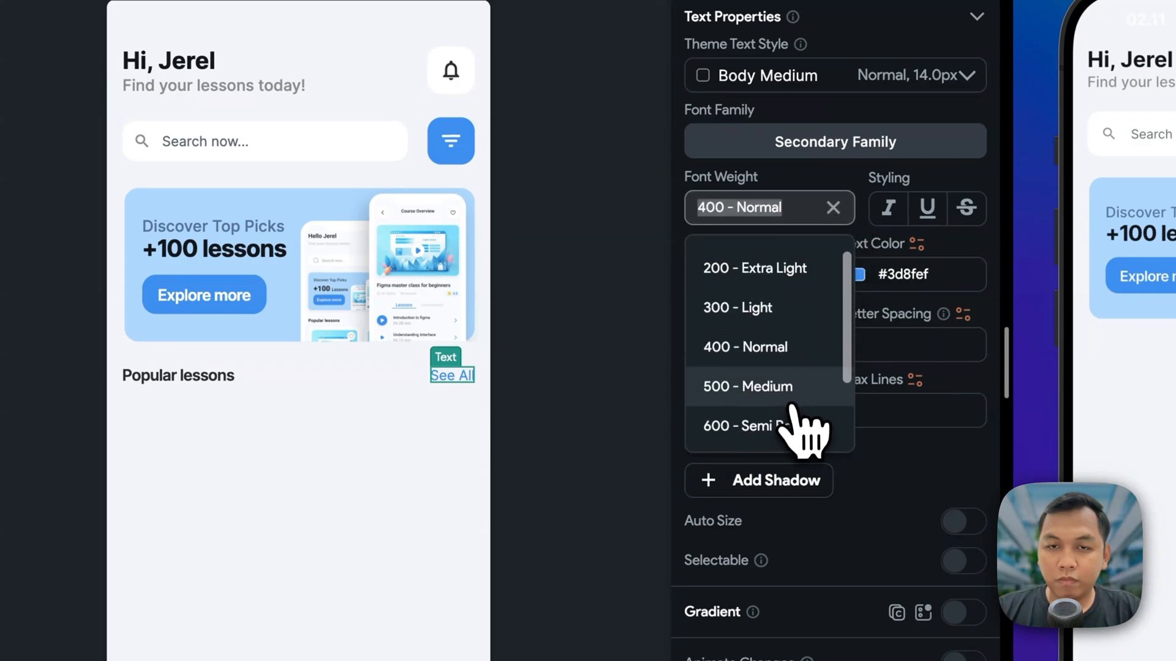
left_click(799, 395)
left_click(426, 481)
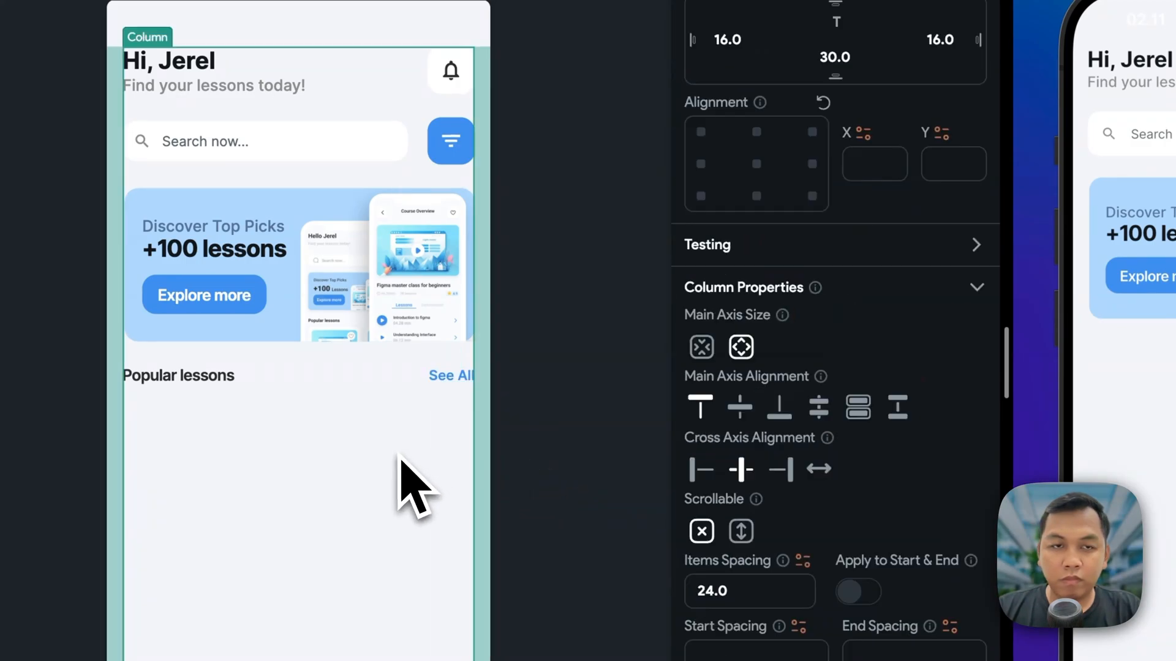
- Compare the header row with the Figma design and view the action options of the "See All" text
key("super+Tab")
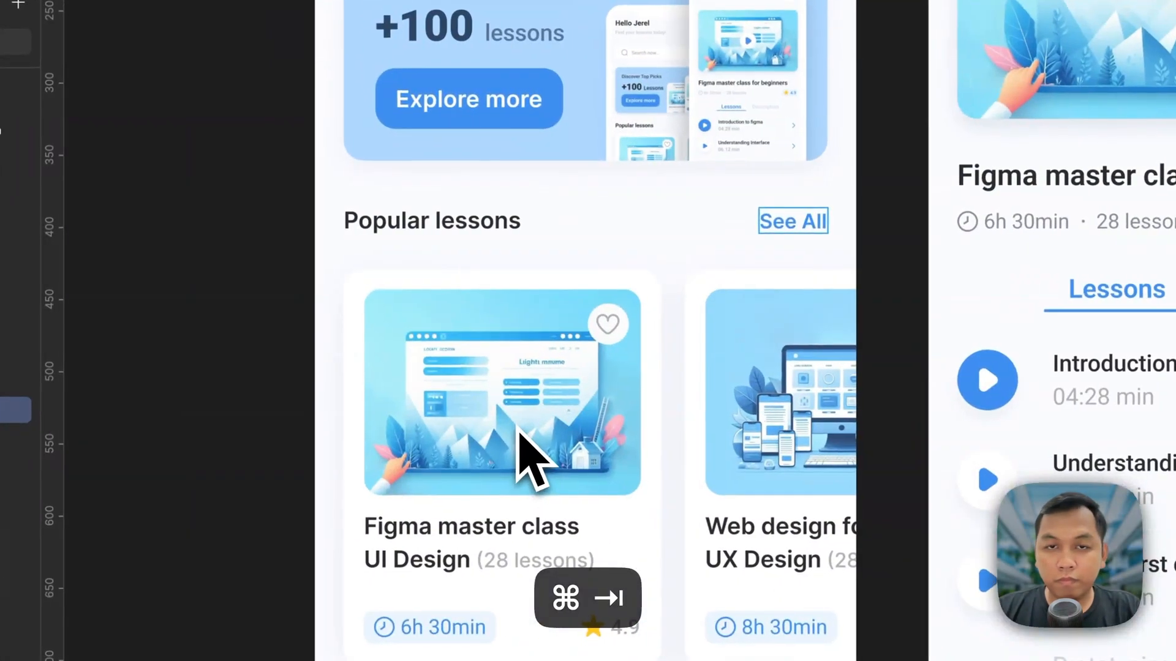
key("super+Tab")
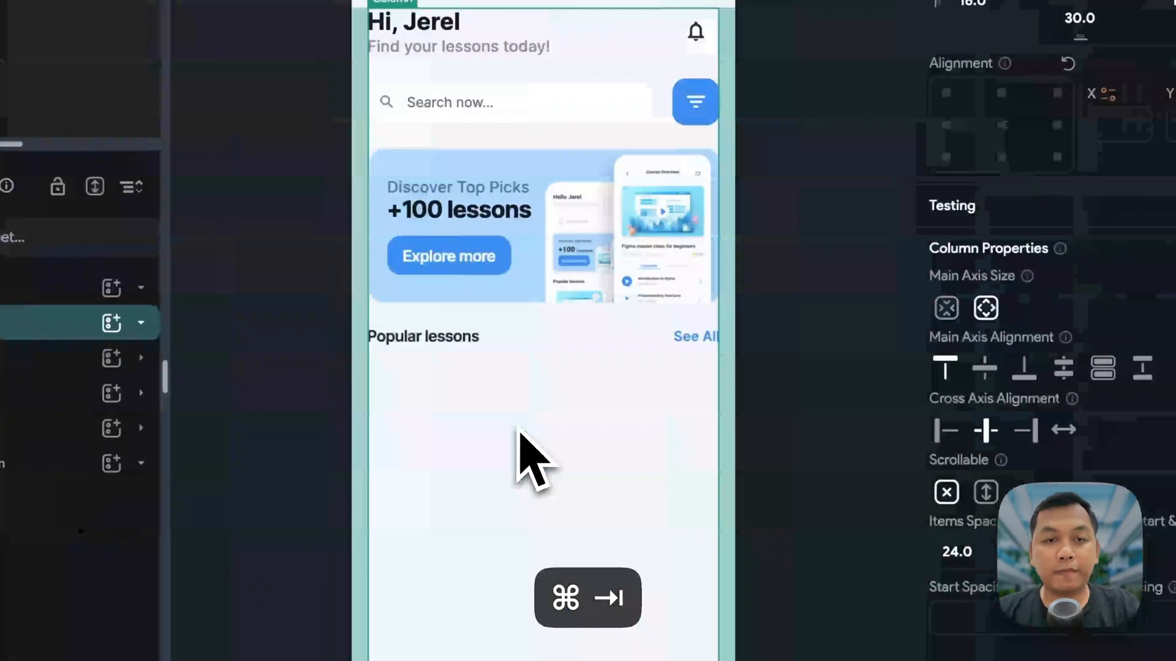
left_click(310, 375)
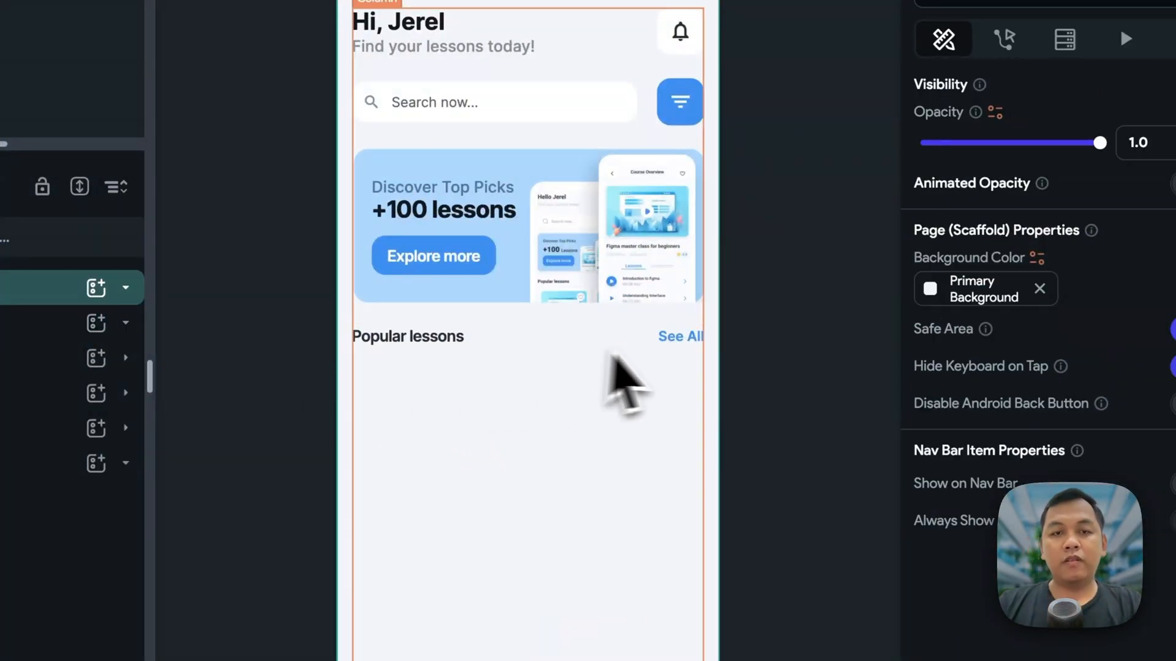
left_click(691, 360)
left_click(692, 339)
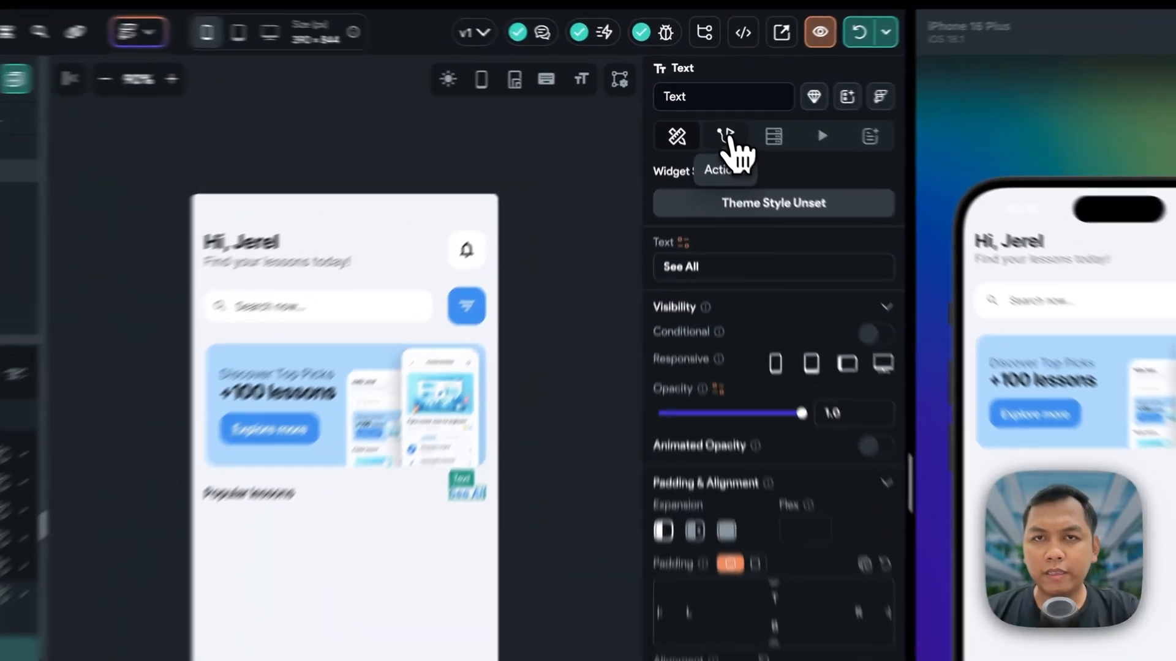
left_click(708, 114)
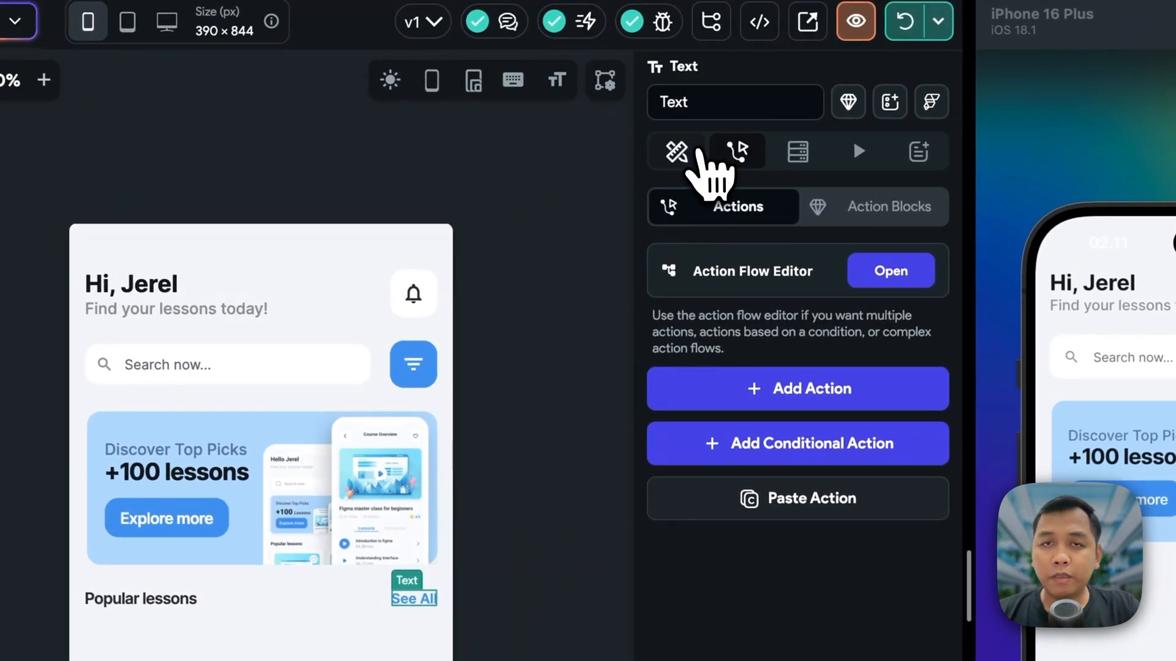
left_click(687, 152)
left_click(488, 449)
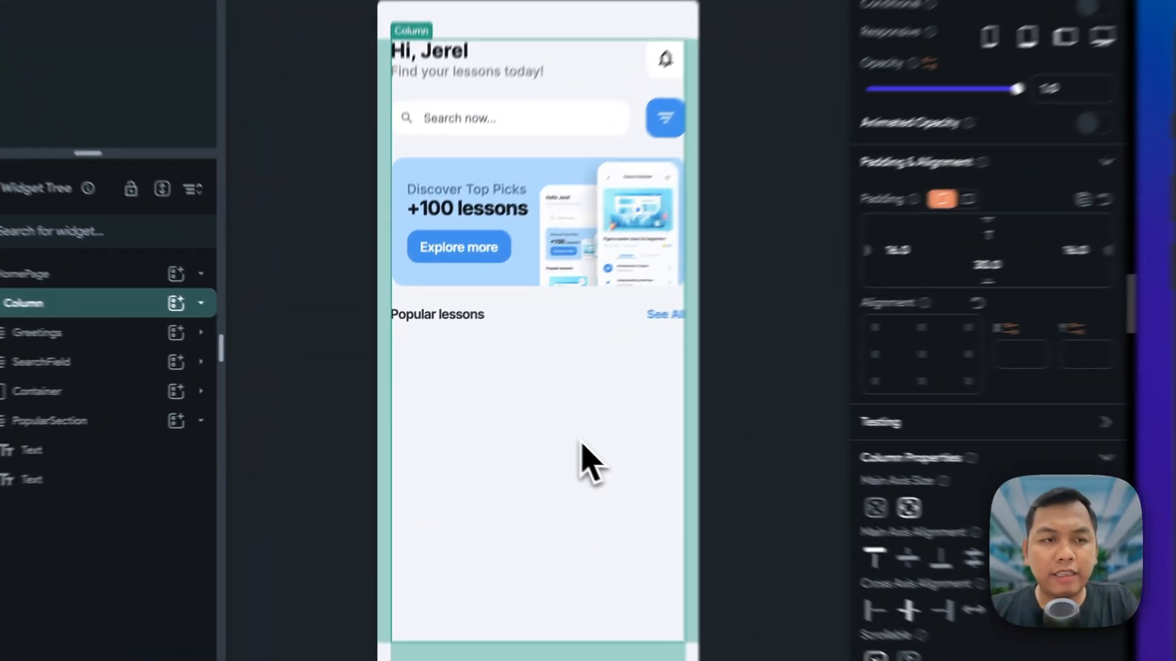
- Switch to Figma, copy the height of the first lesson card group under Popular lessons, and return to FlutterFlow
key("super+Tab")
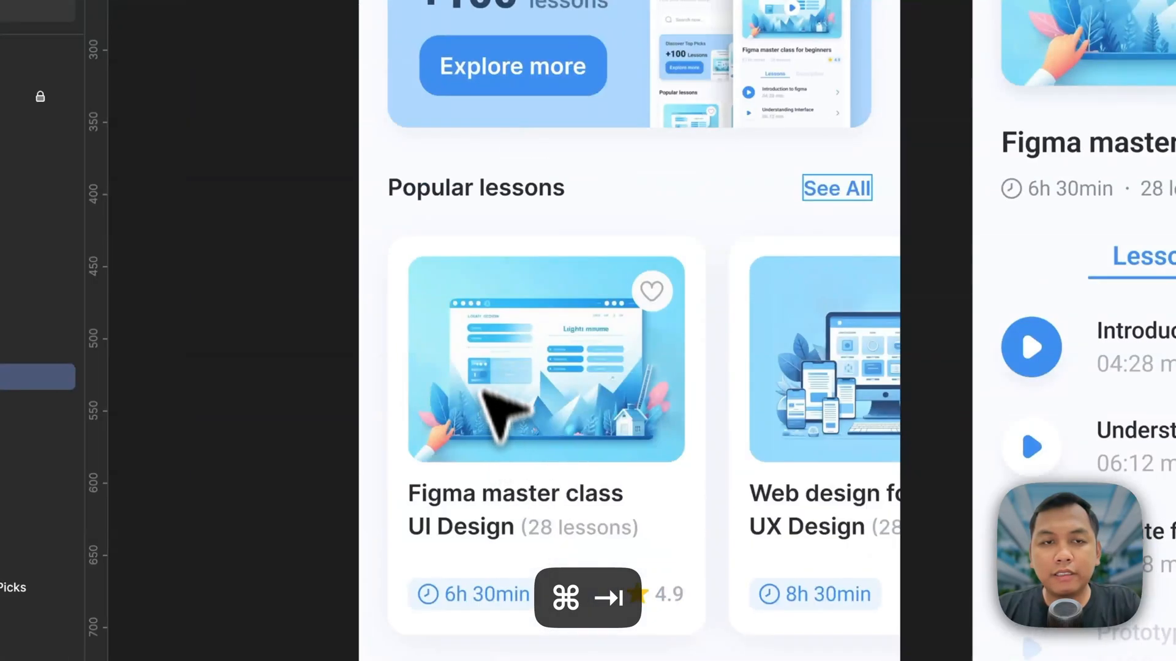
left_click(524, 322)
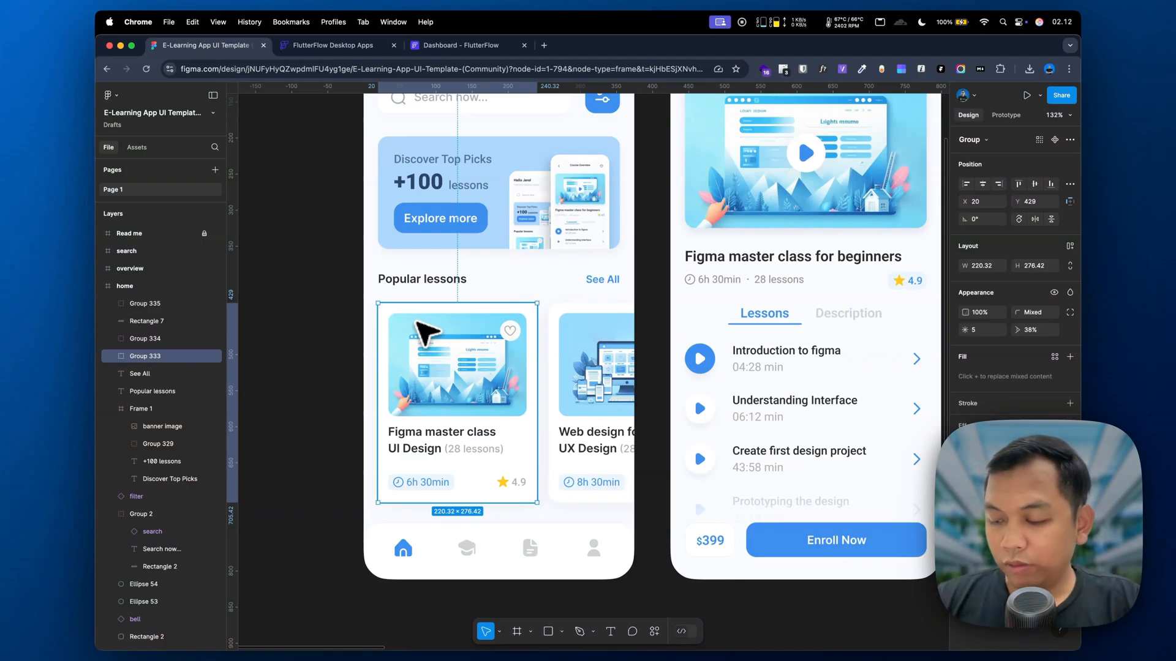
key("super+Tab")
key("super+Tab")
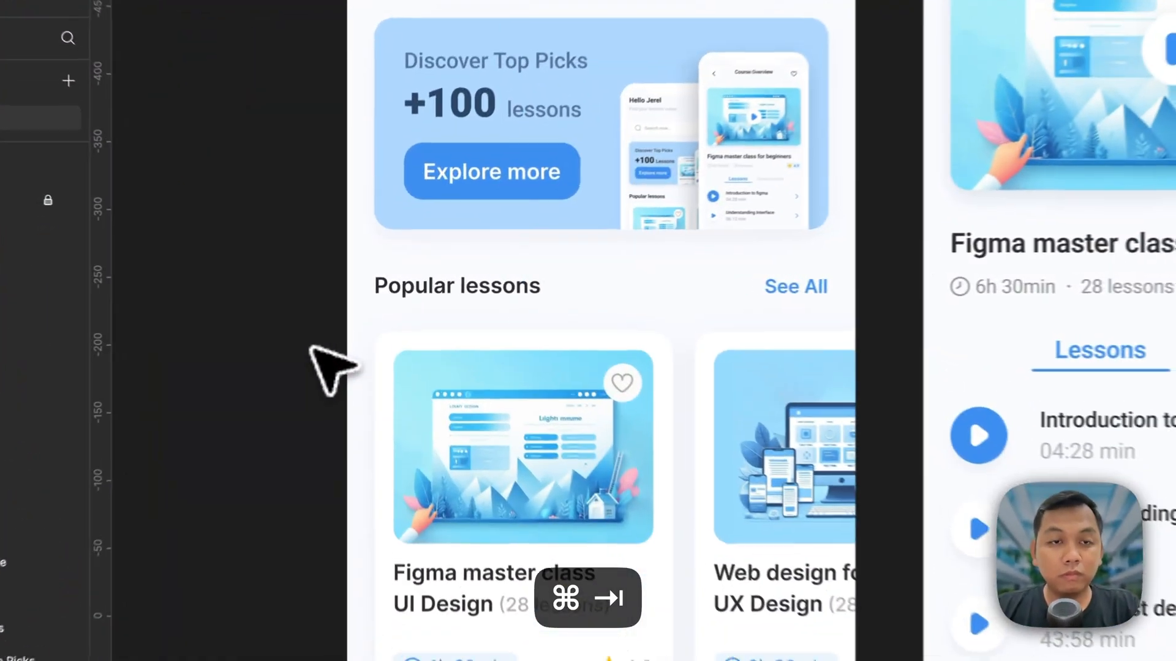
left_click(399, 360)
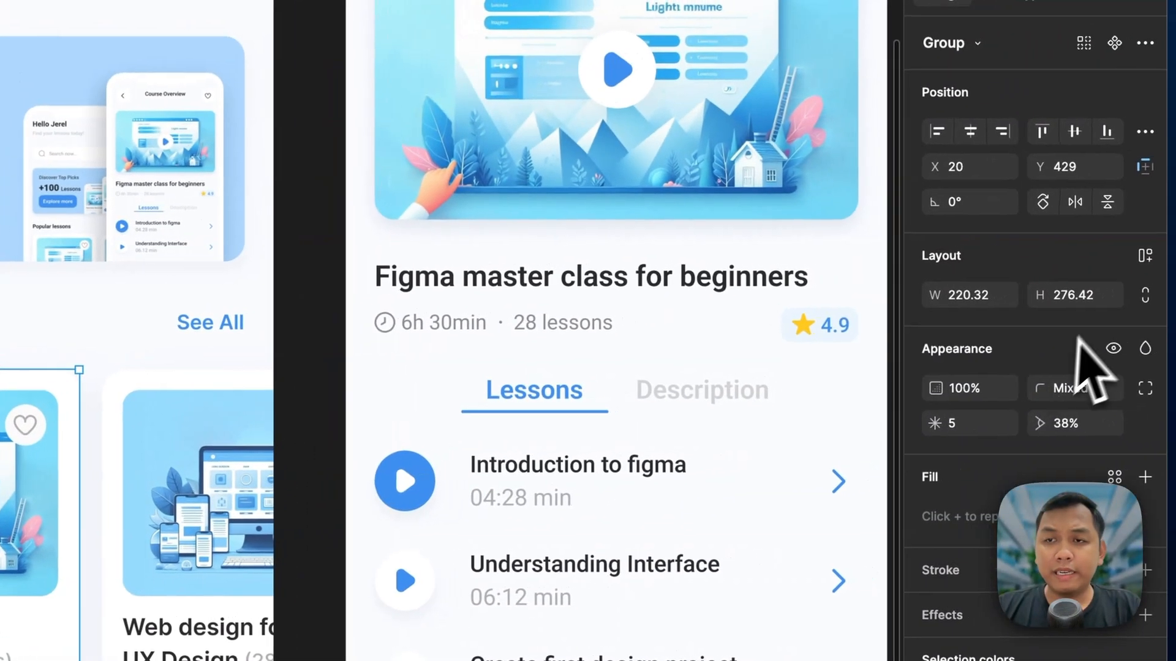
left_click(1081, 299)
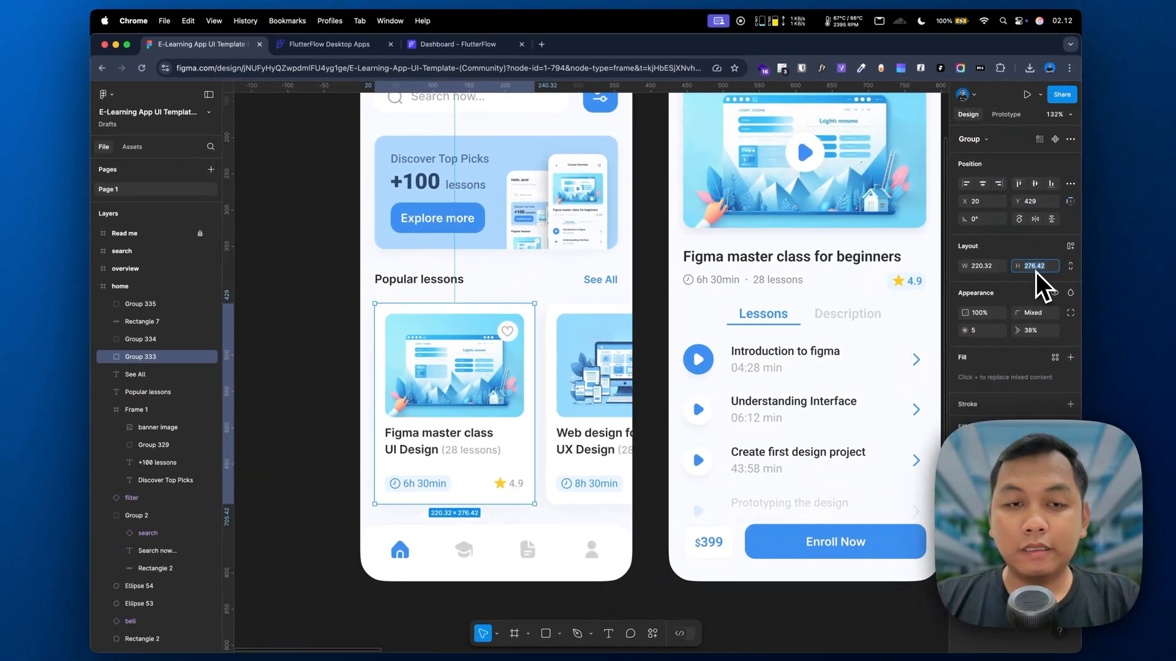
key("super+c")
key("super+Tab")
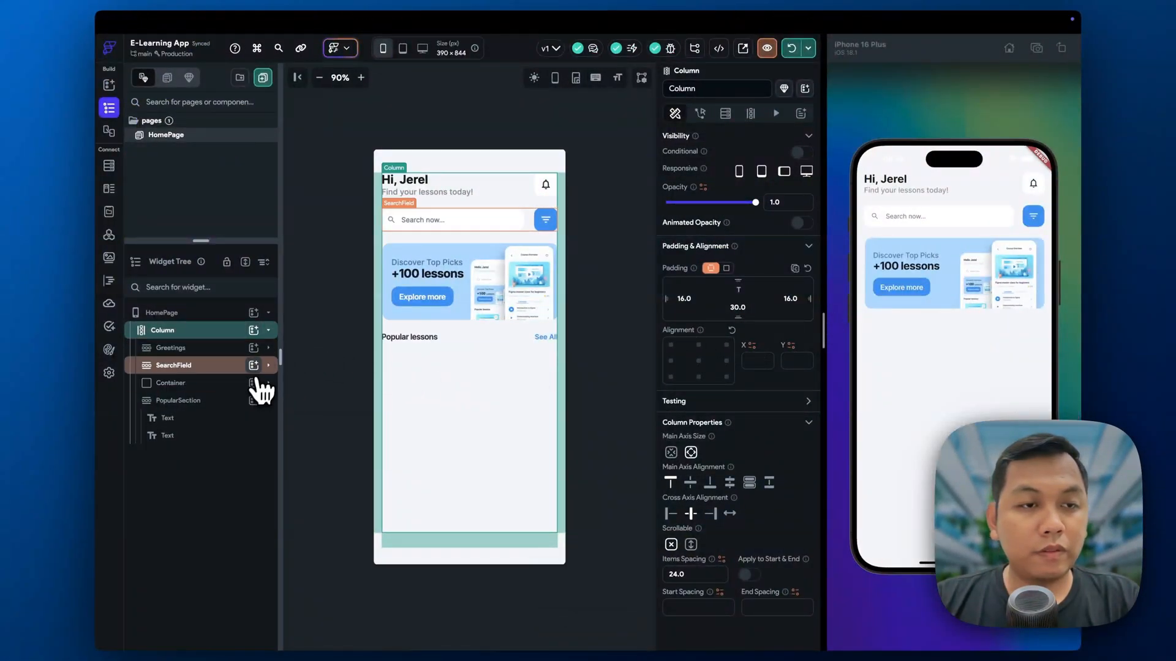
- Add a Container to the page's main Column and rename it as PopularListSection
left_click(253, 330)
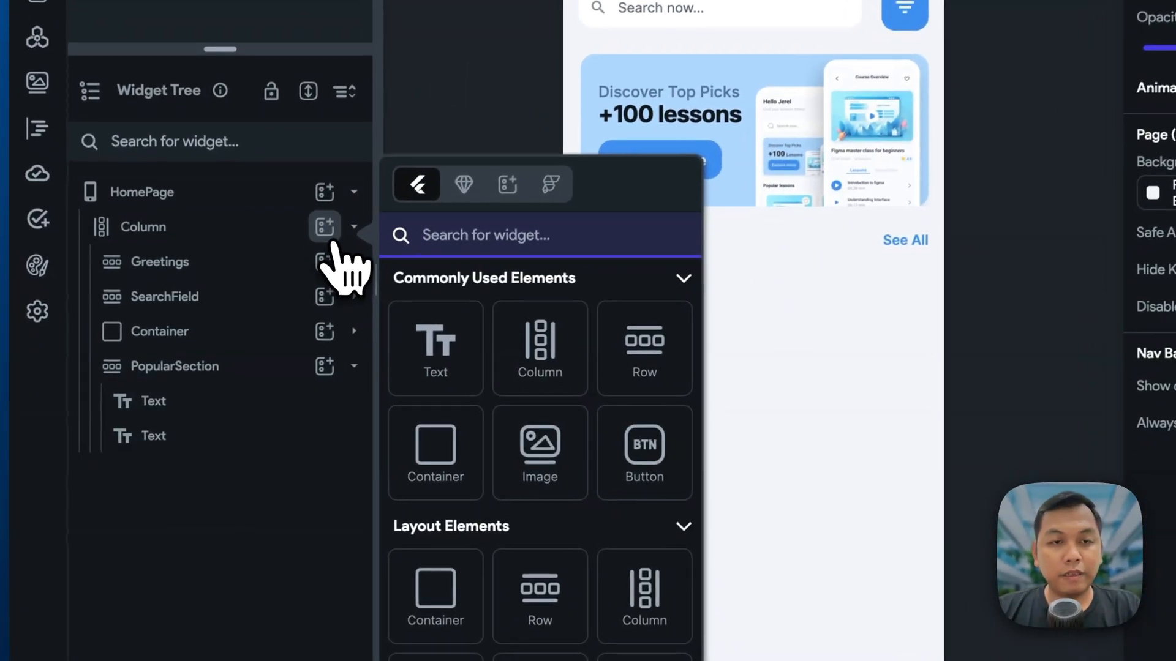
type("contain")
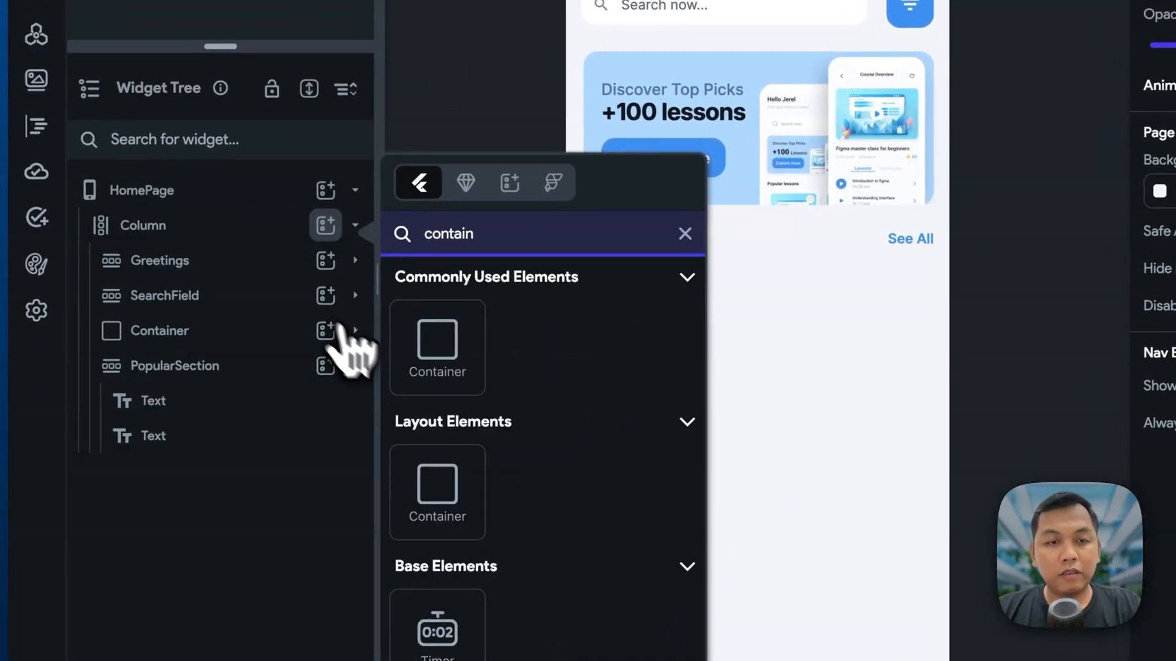
left_click(437, 347)
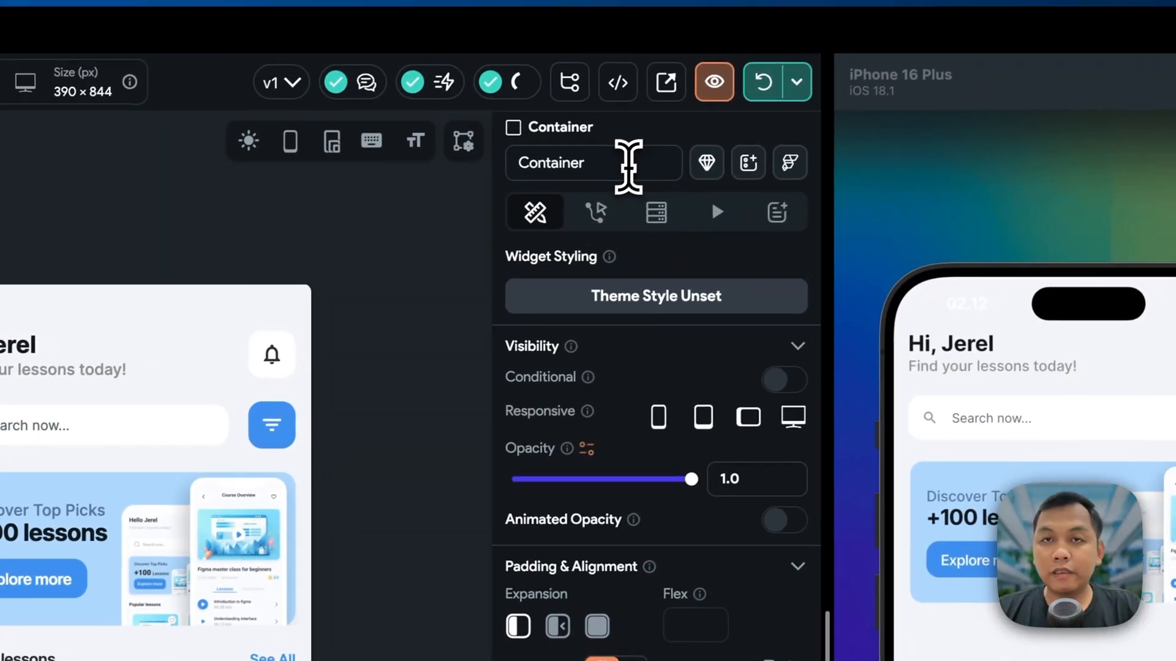
left_click(679, 136)
key("super+a")
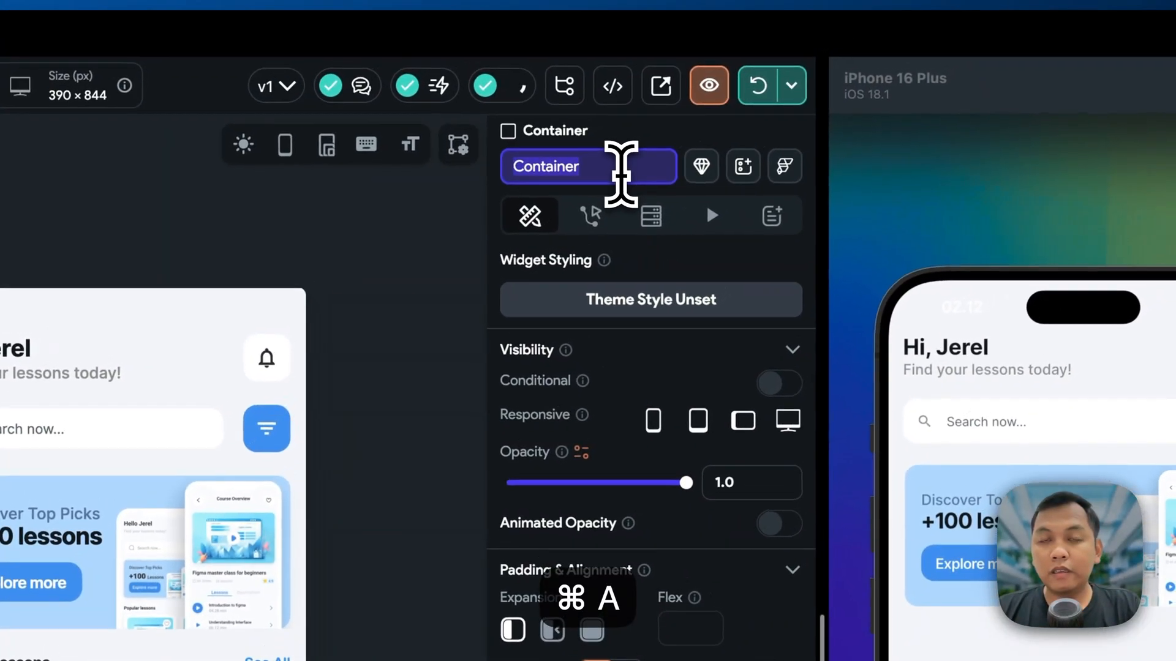
type("PopularListSection")
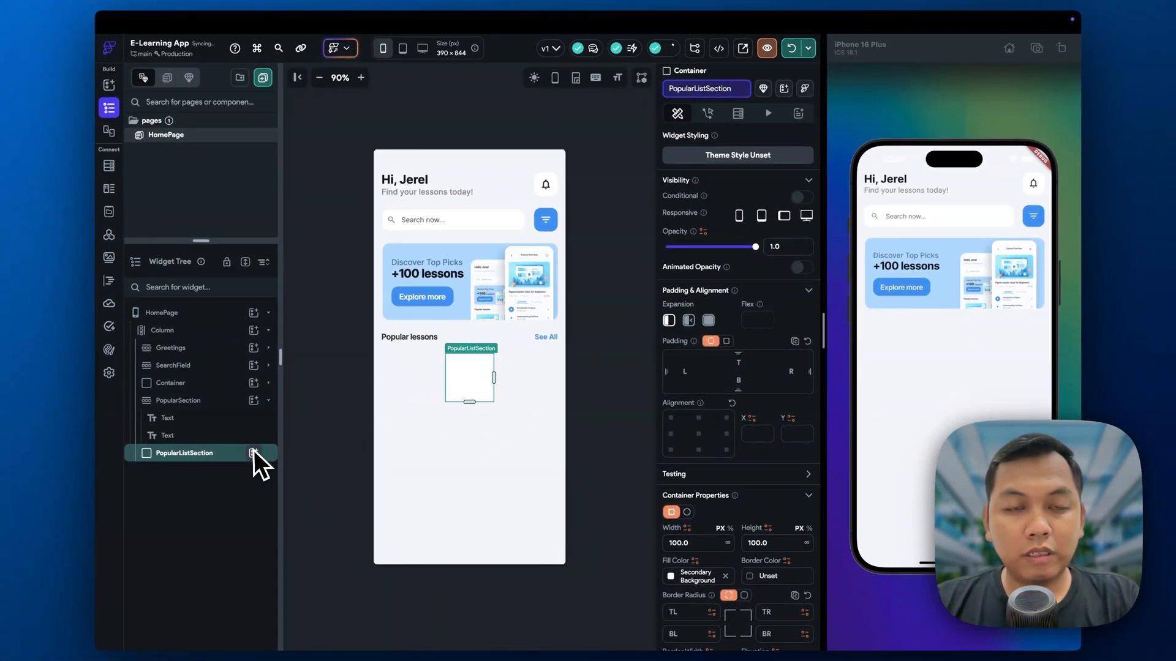
scroll(769, 428, "down", 10)
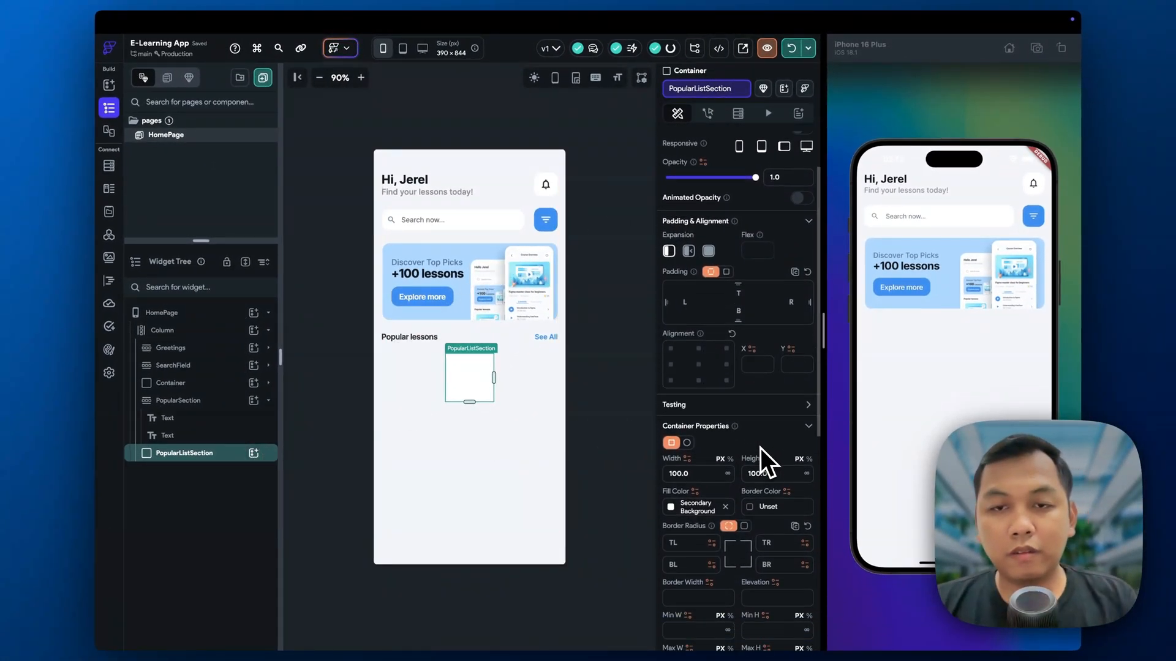
- Set the PopularListSection container to 276.42 px high and 100% wide, and remove its fill color
scroll(778, 179, "up", 5)
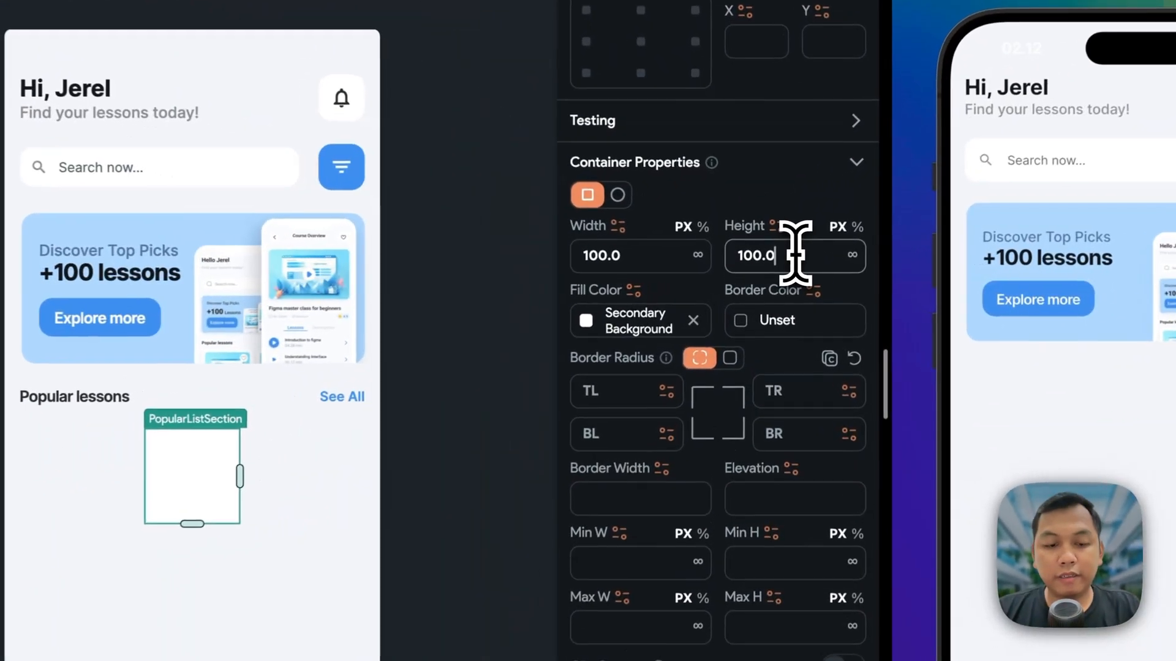
key("super+v")
left_click(692, 254)
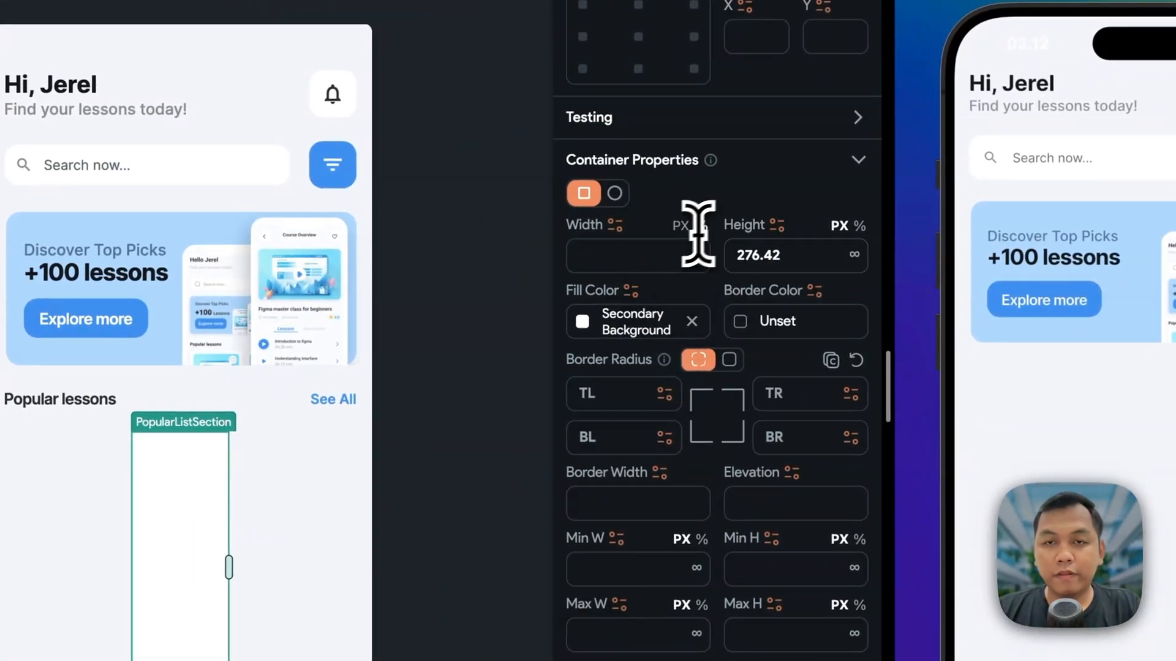
type("100")
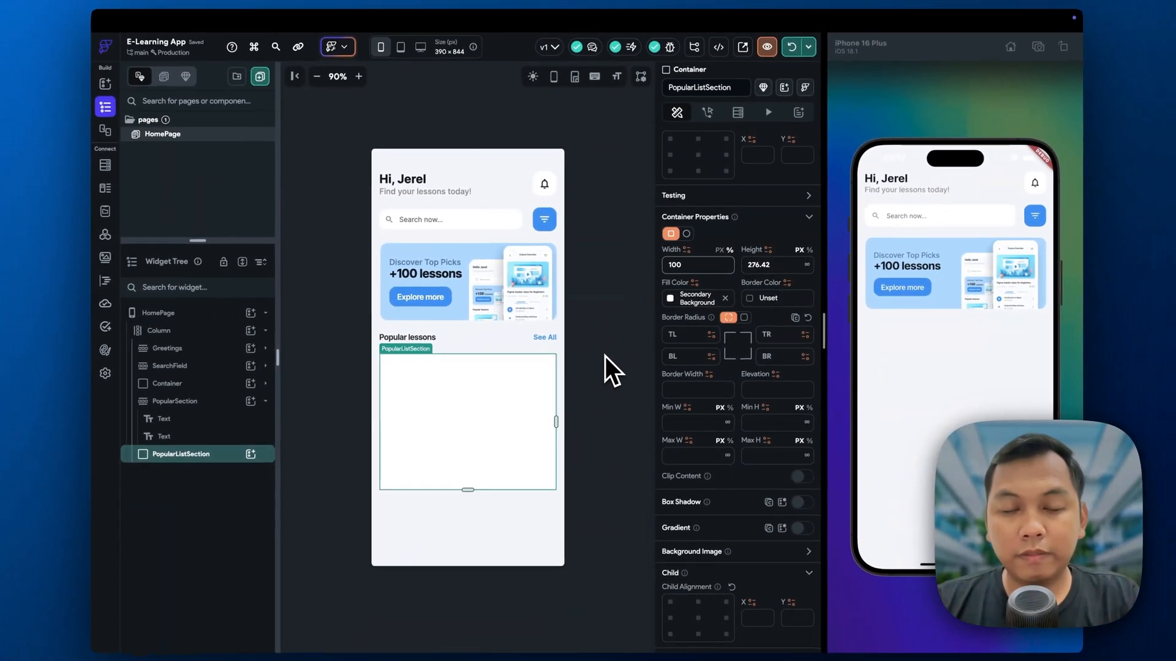
left_click(726, 298)
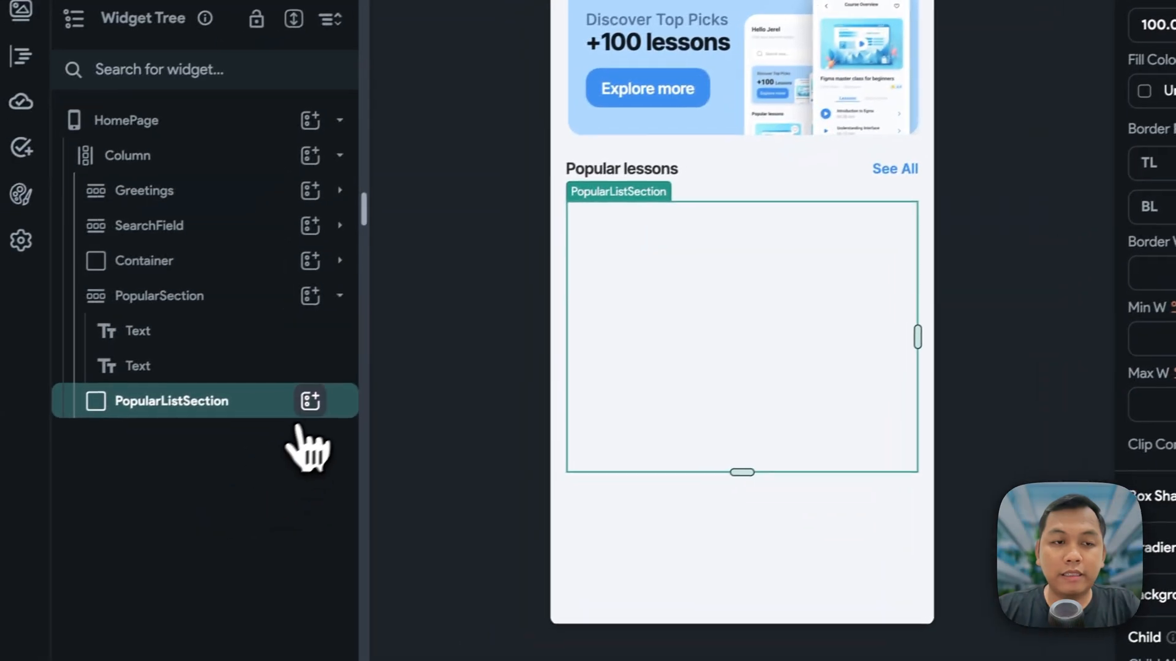
- Add a ListView inside the PopularListSection container
left_click(327, 396)
type("list")
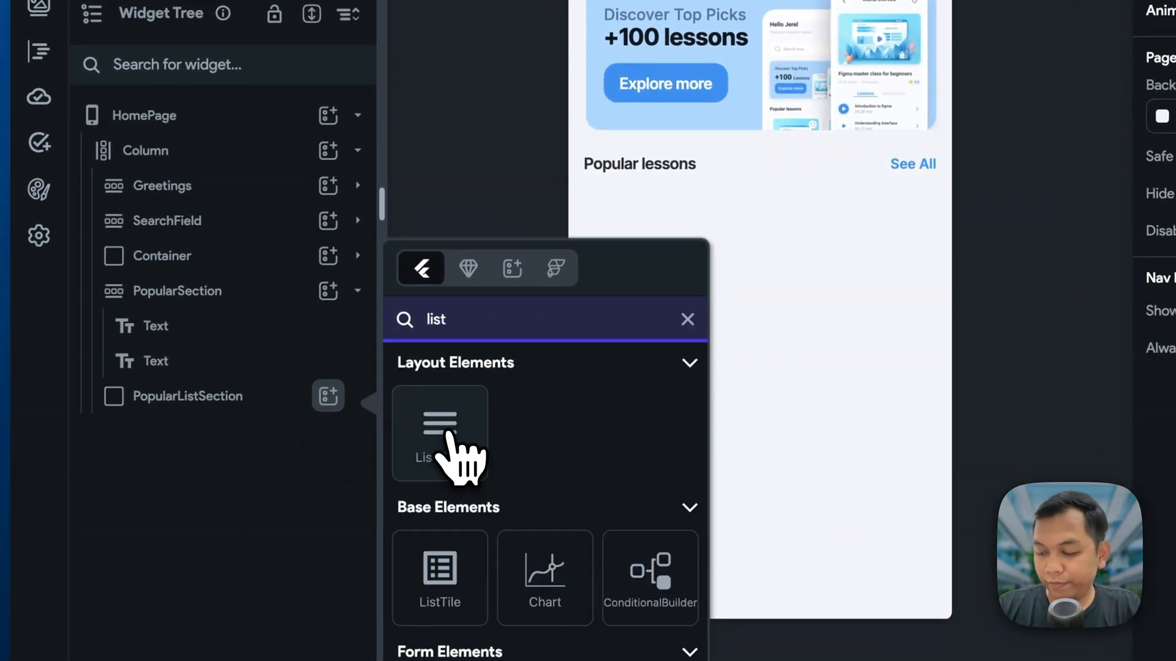
left_click(454, 438)
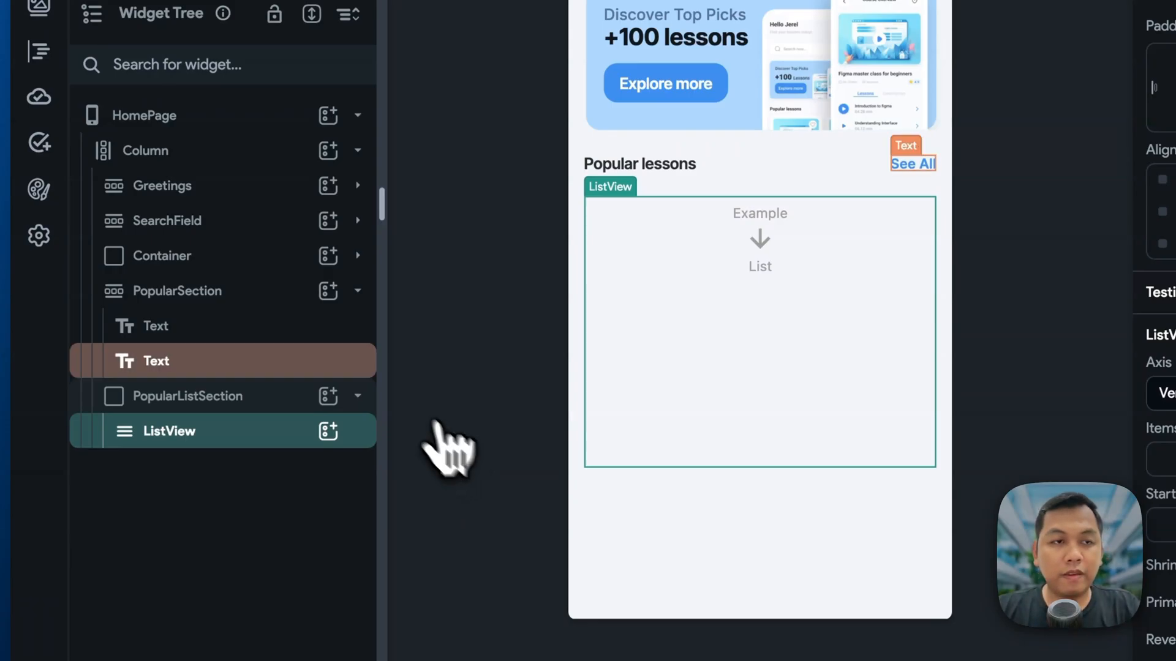
- Make the page's main Column scrollable
left_click(206, 162)
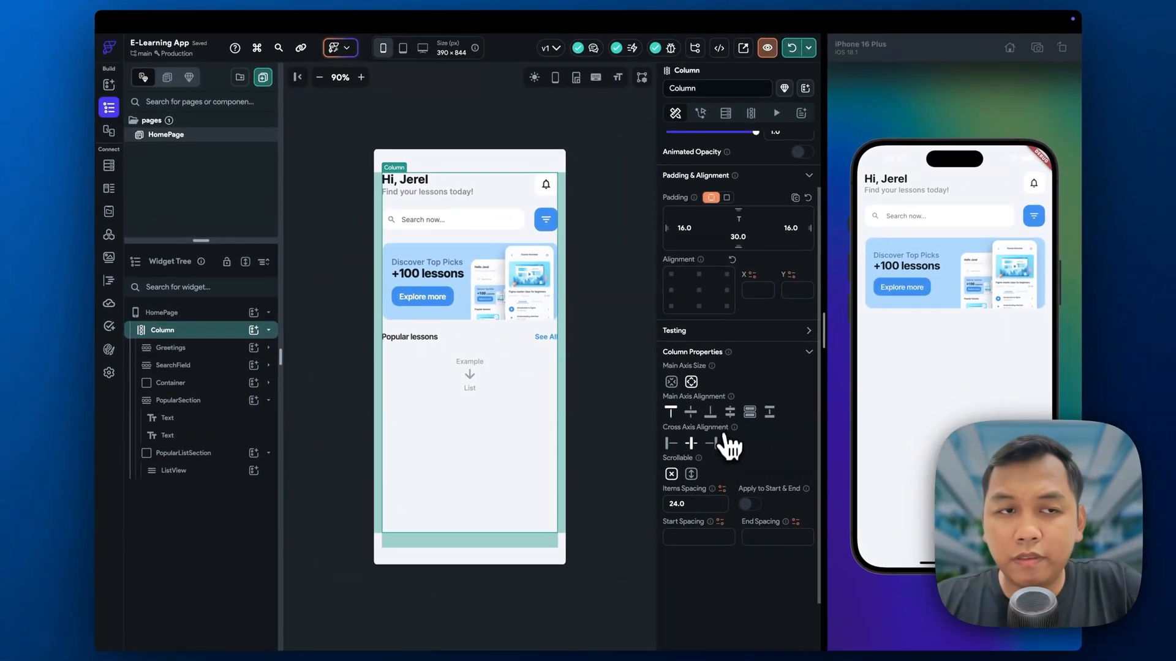
scroll(730, 444, "down", 2)
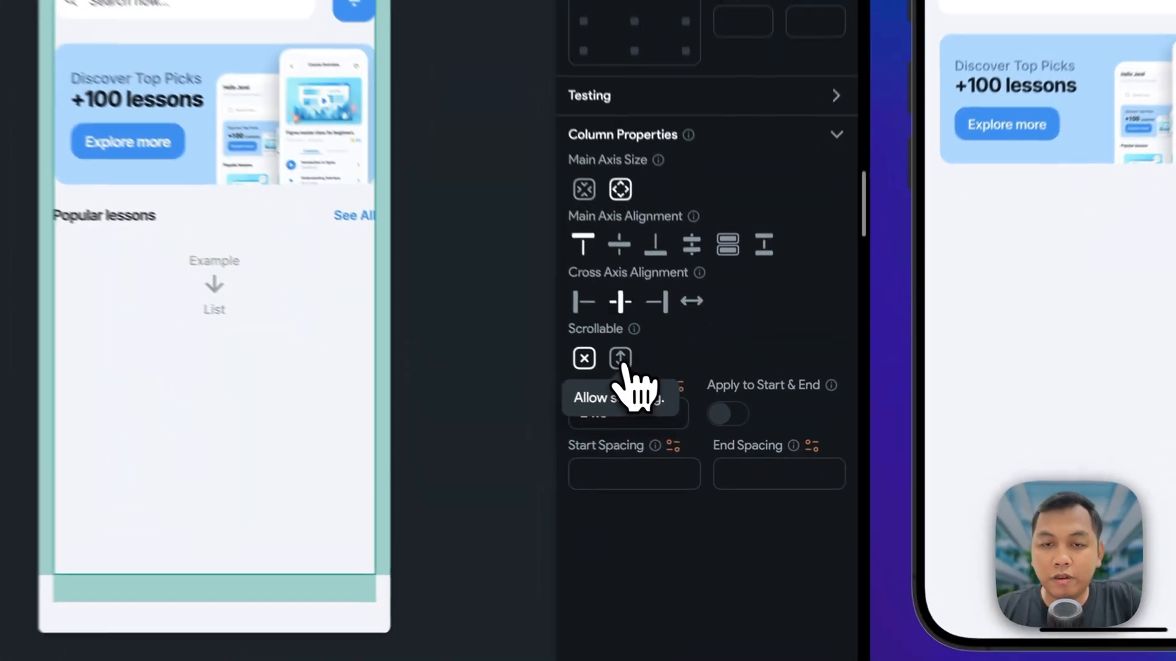
left_click(691, 415)
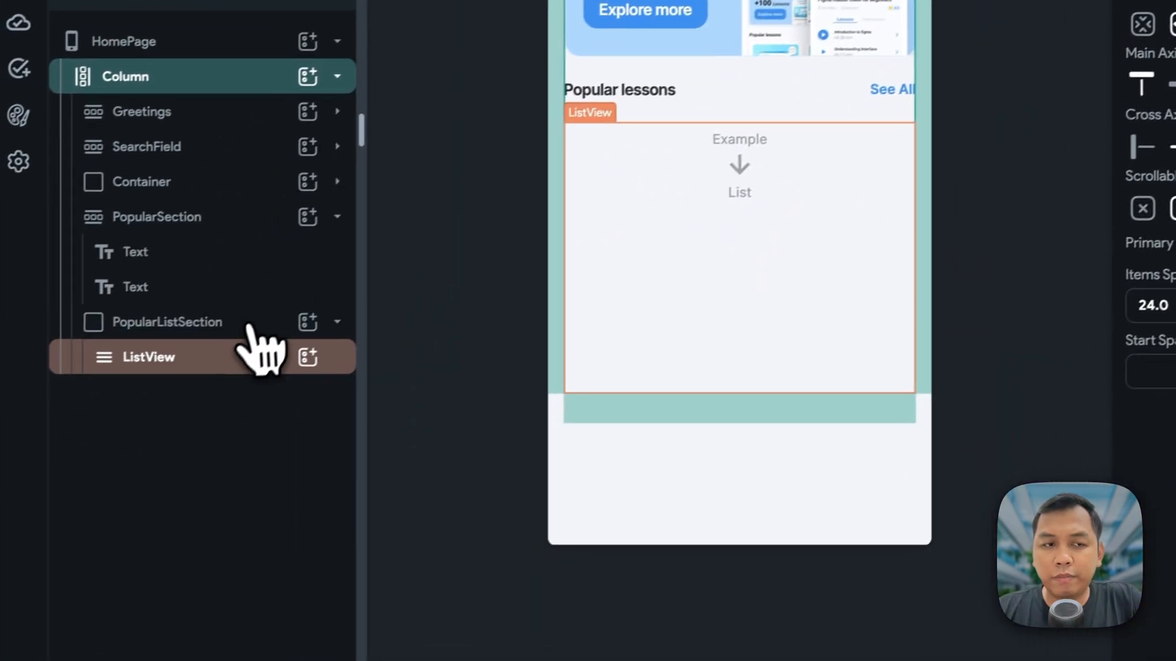
- Set the axis of the ListView in PopularListSection to Horizontal
left_click(263, 351)
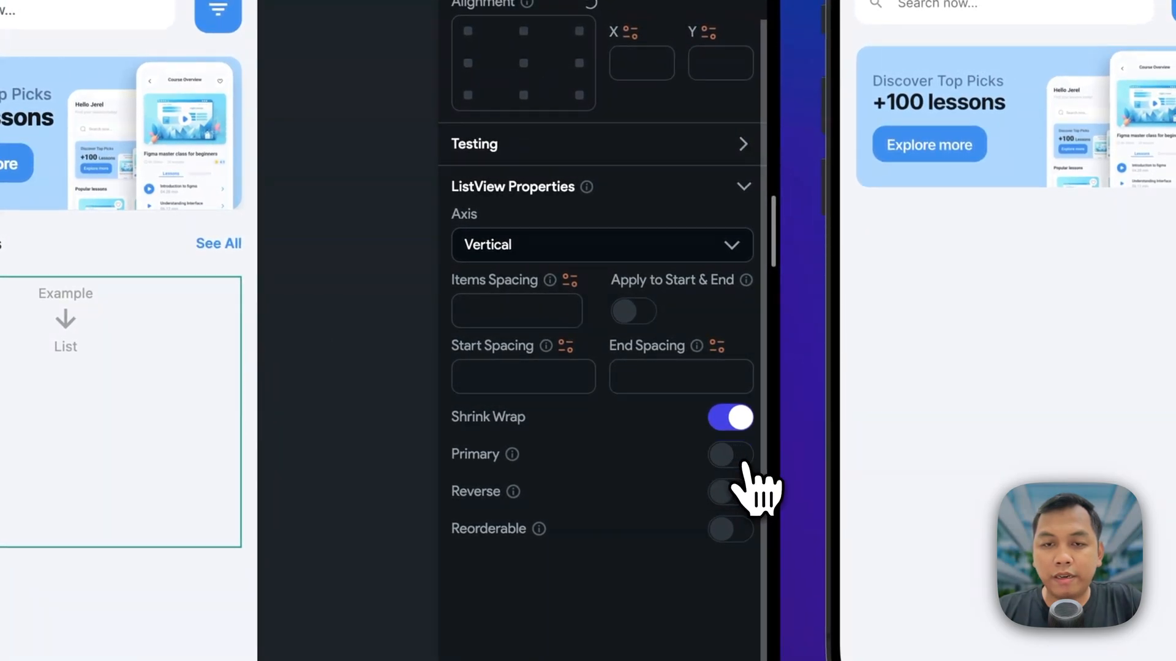
scroll(616, 171, "up", 5)
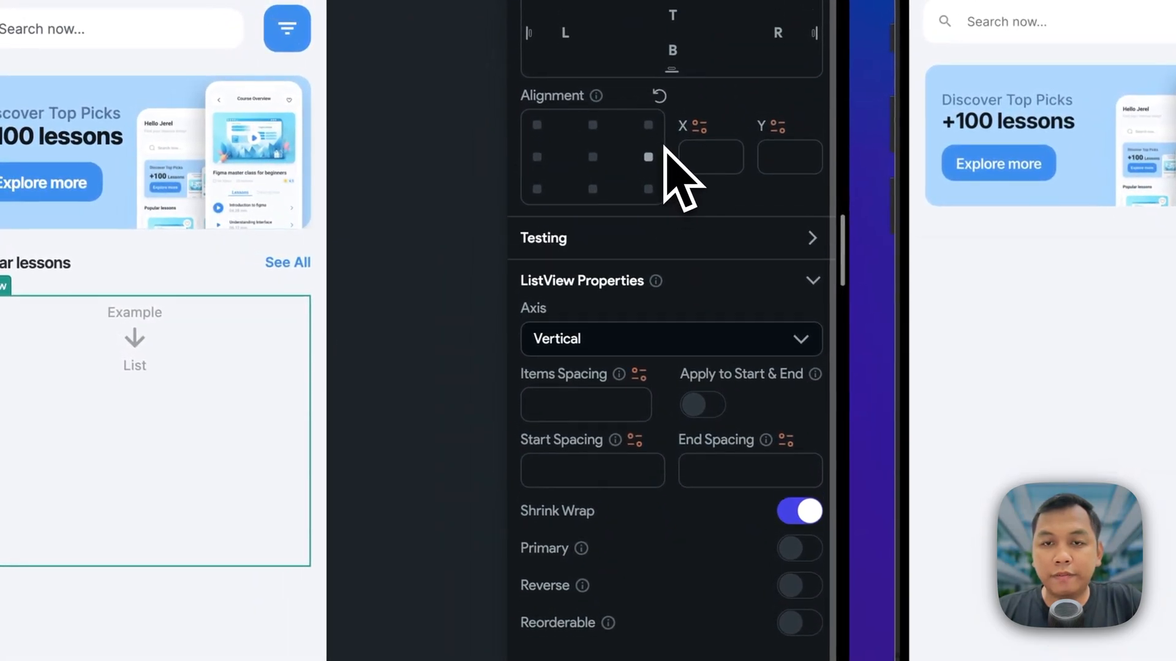
left_click(604, 425)
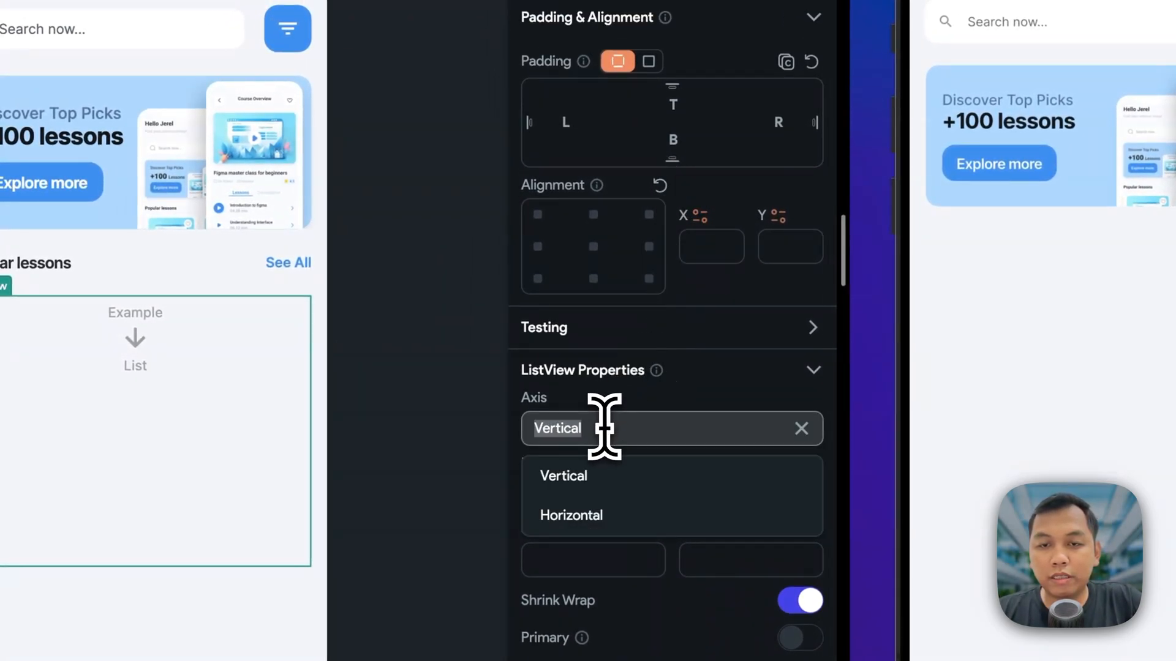
left_click(603, 513)
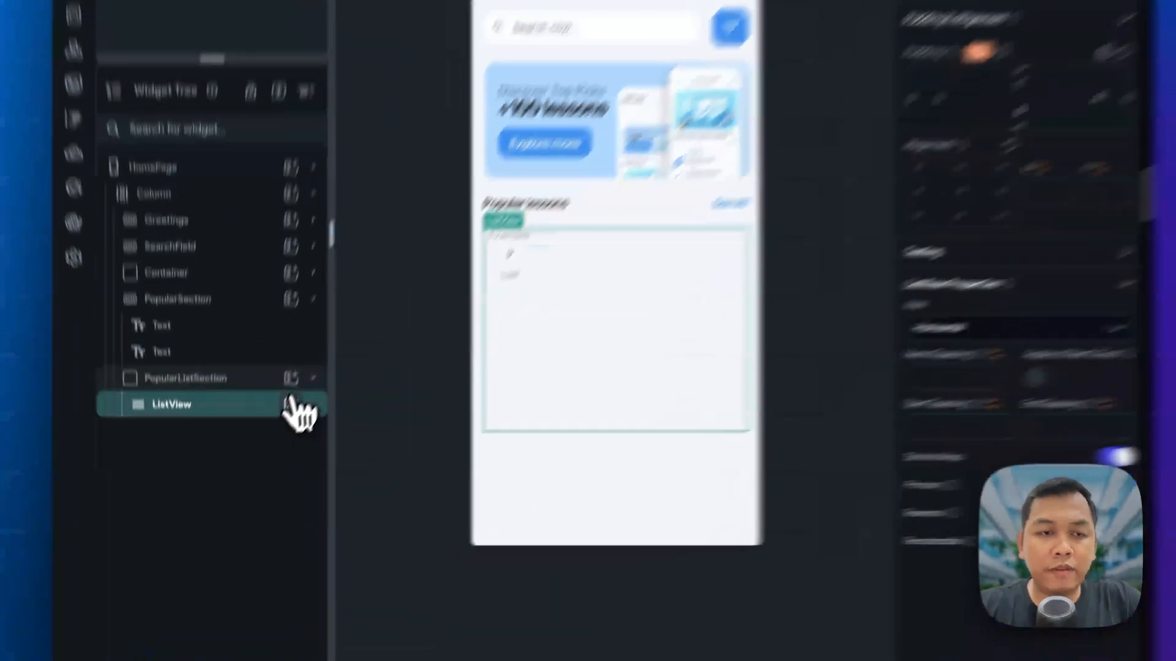
- Add a Container inside the ListView and set its width to 220.32 px, copied from the first lesson card in Figma
left_click(254, 470)
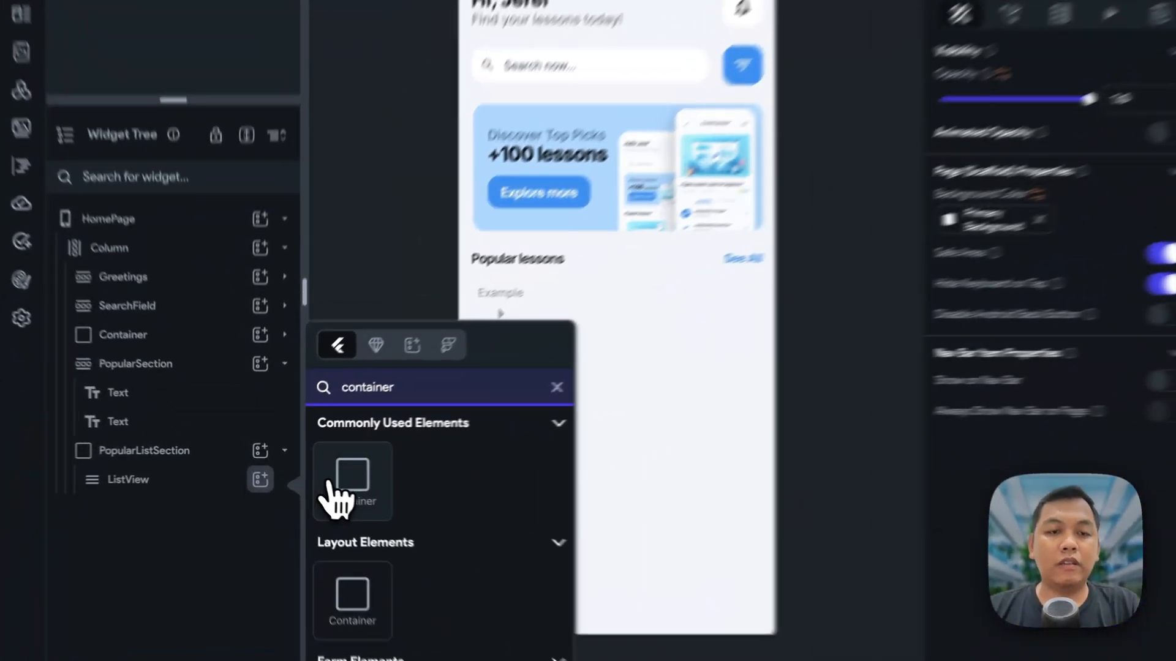
left_click(309, 468)
key("super+Tab")
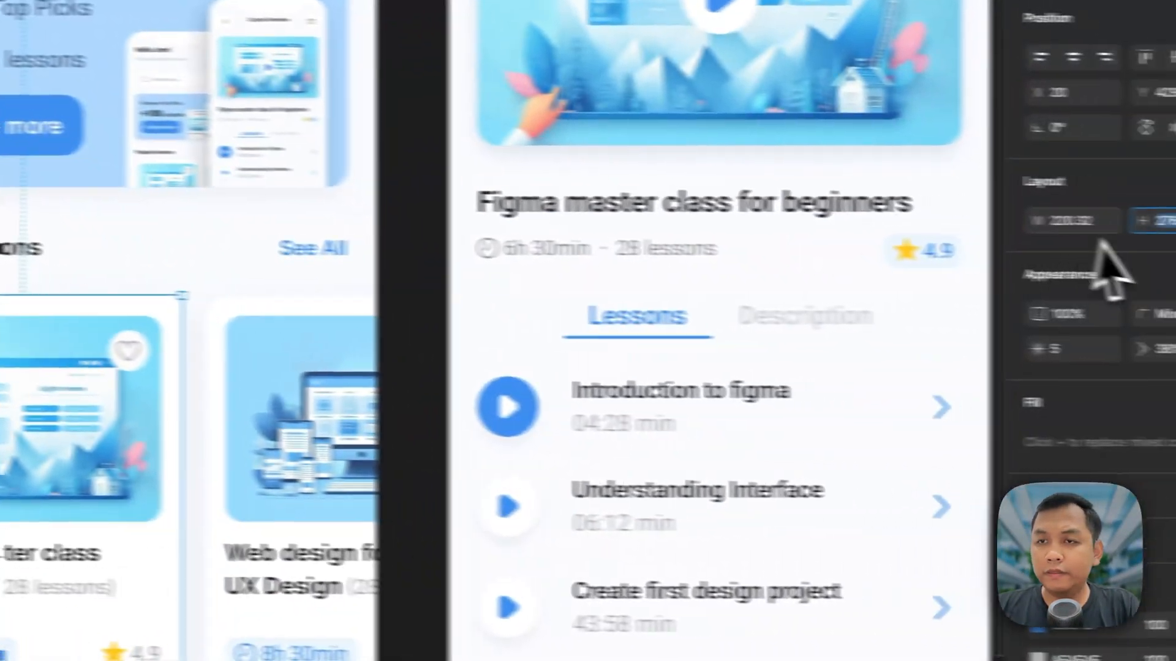
key("super+a")
key("super+c")
key("super+Tab")
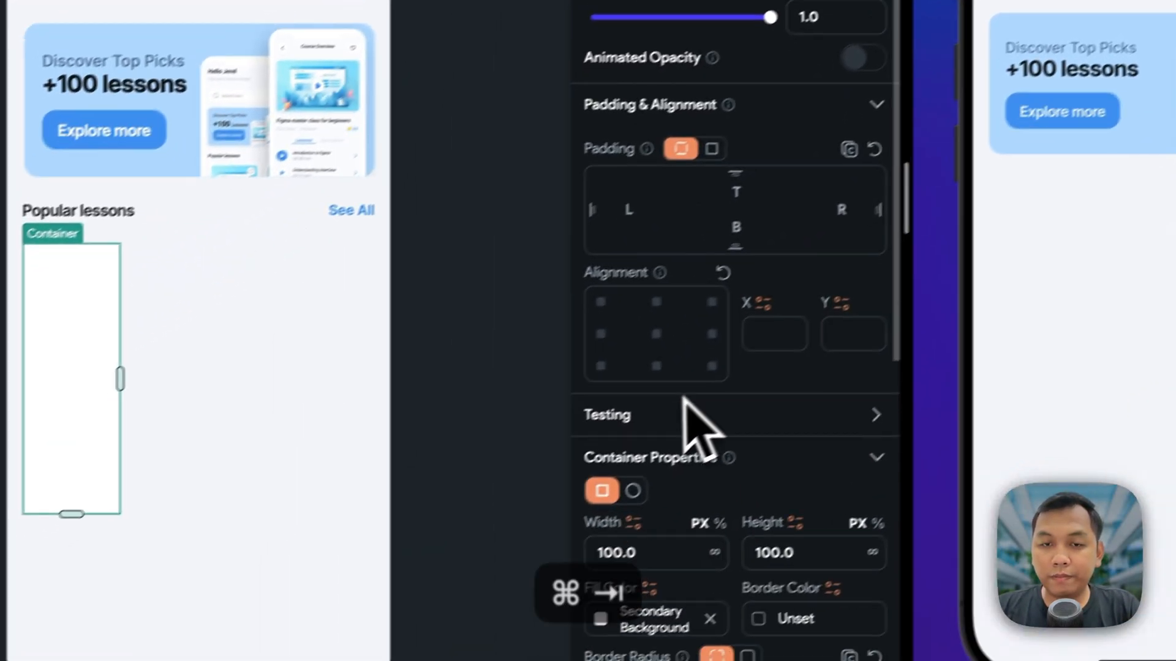
scroll(579, 453, "down", 5)
scroll(697, 424, "down", 1)
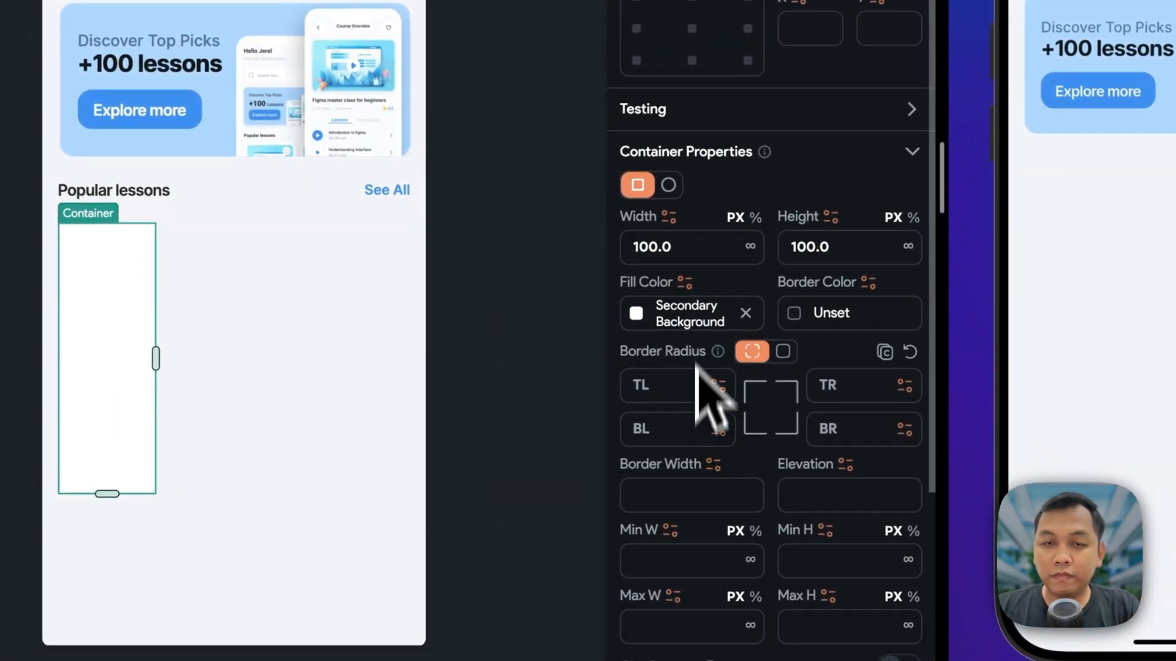
key("super+v")
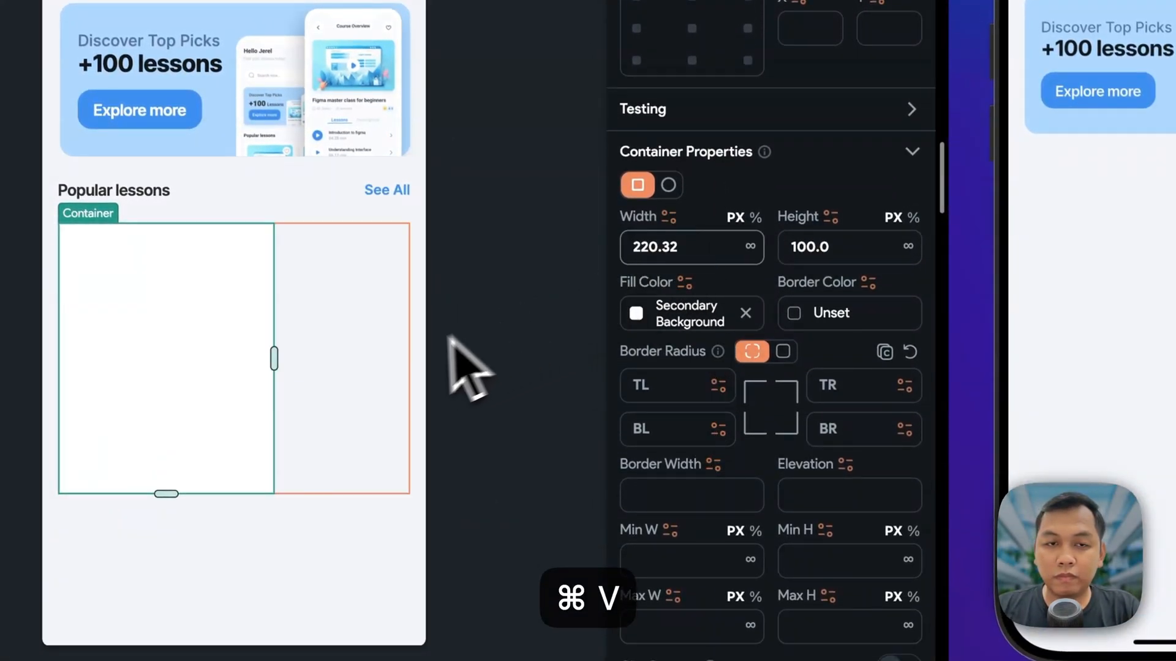
- Check the lesson card's corner radius in Figma and give the ListView's Container a uniform border radius of 14 in FlutterFlow
key("super+Tab")
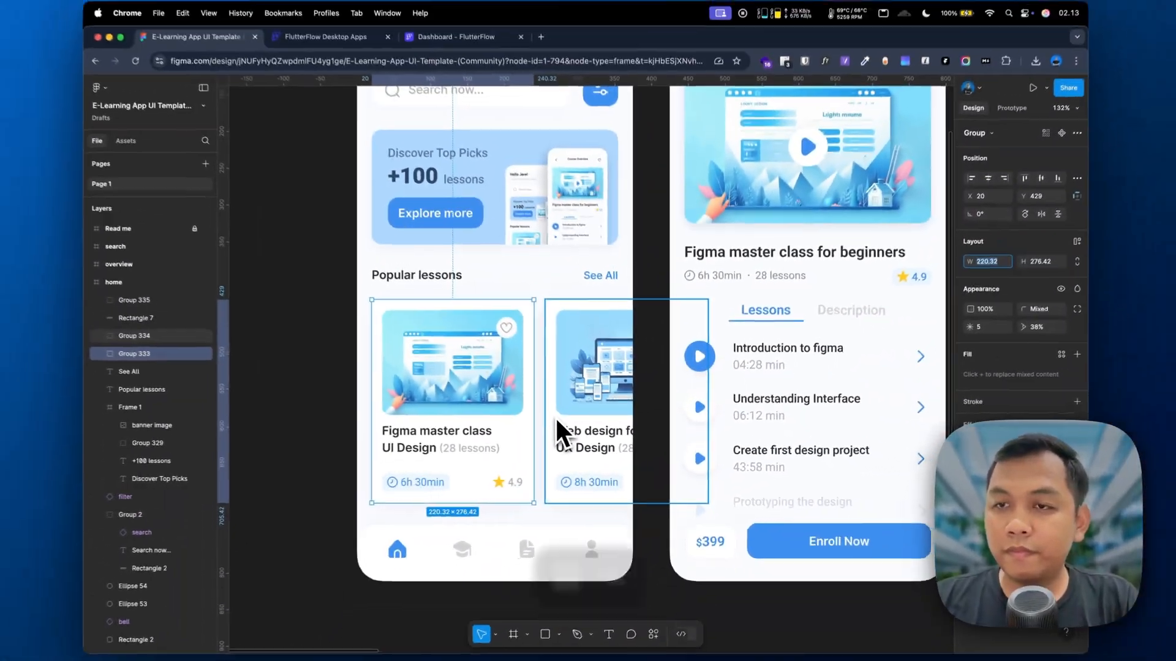
key("super+Tab")
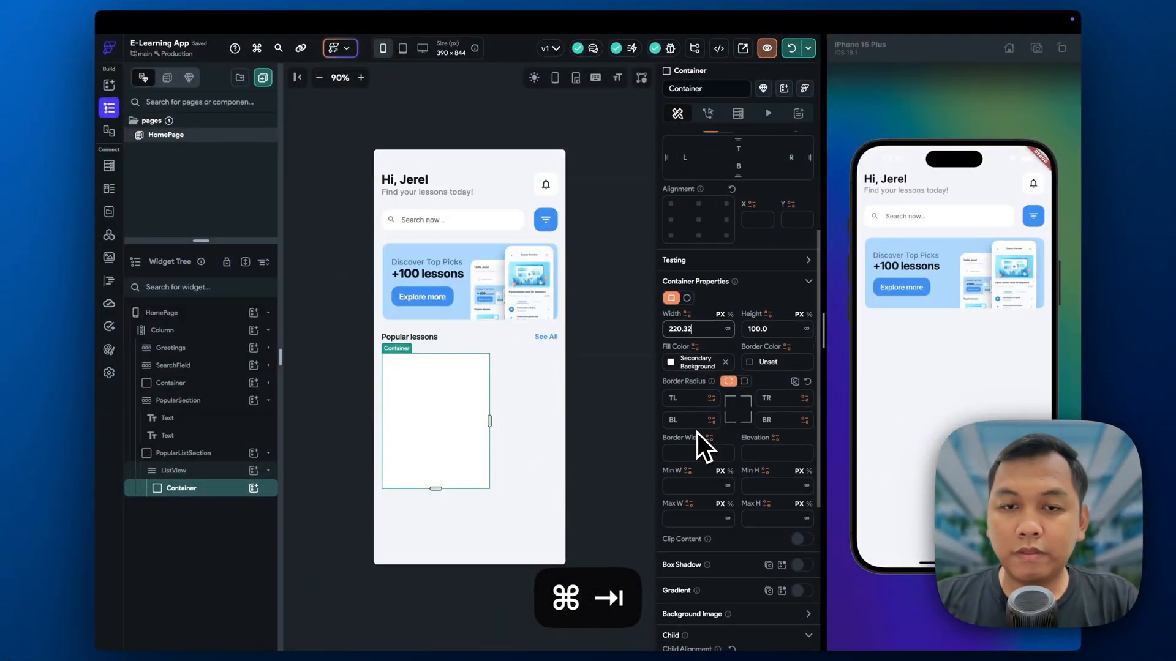
left_click(744, 379)
left_click(782, 395)
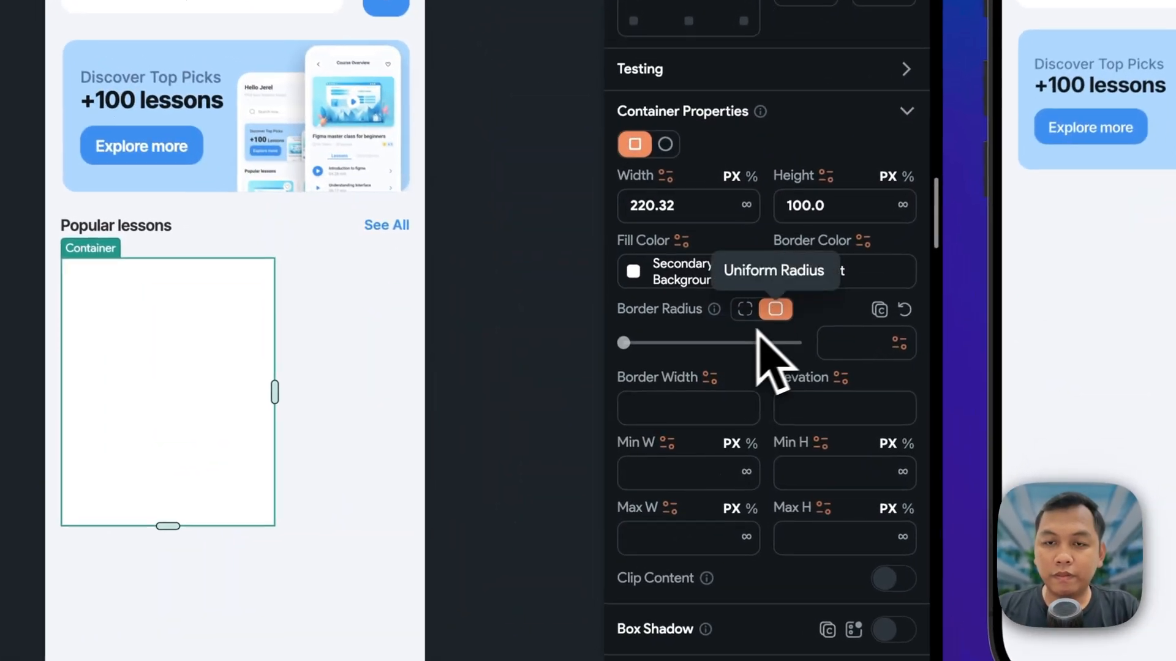
key("super+Tab")
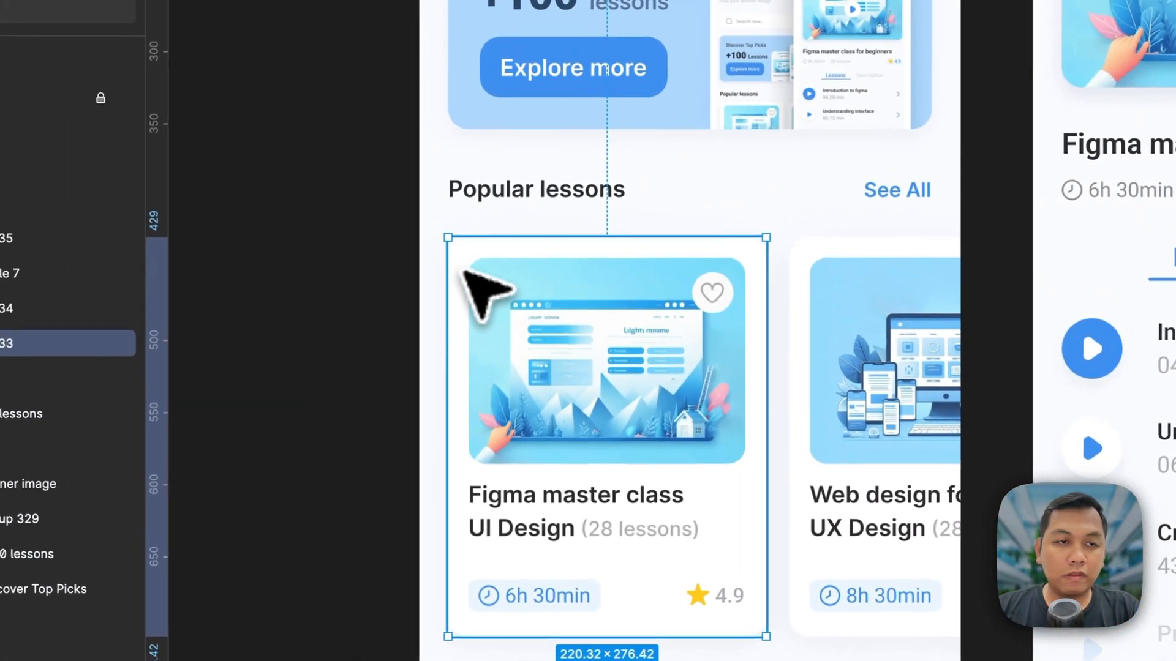
double_click(70, 191)
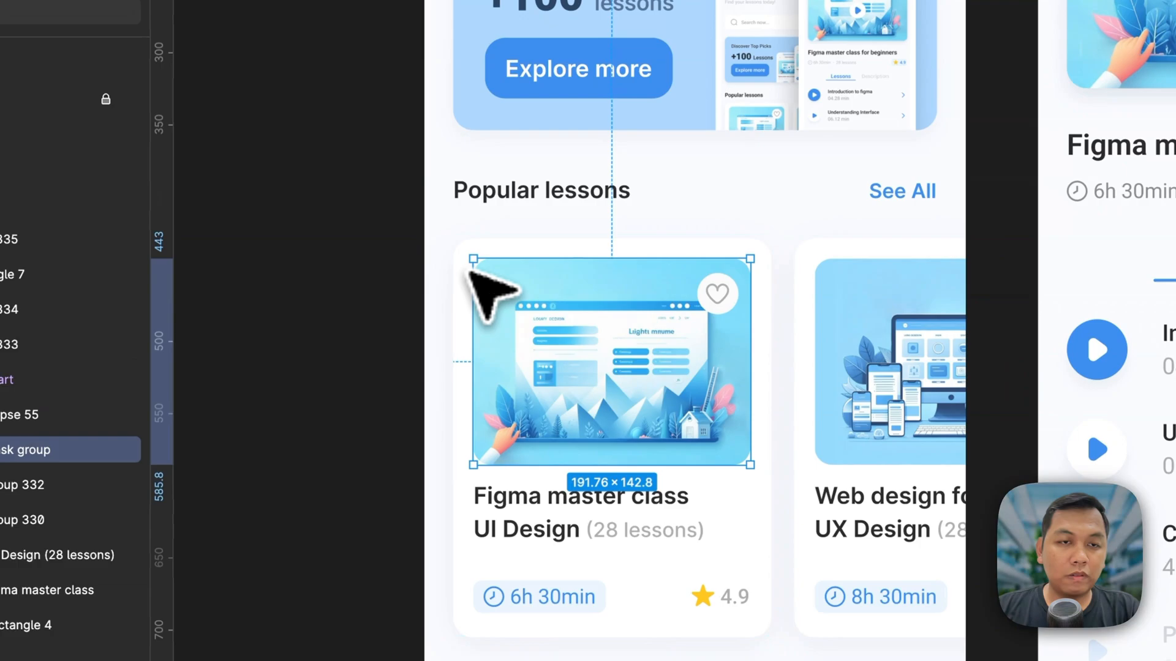
left_click(460, 270)
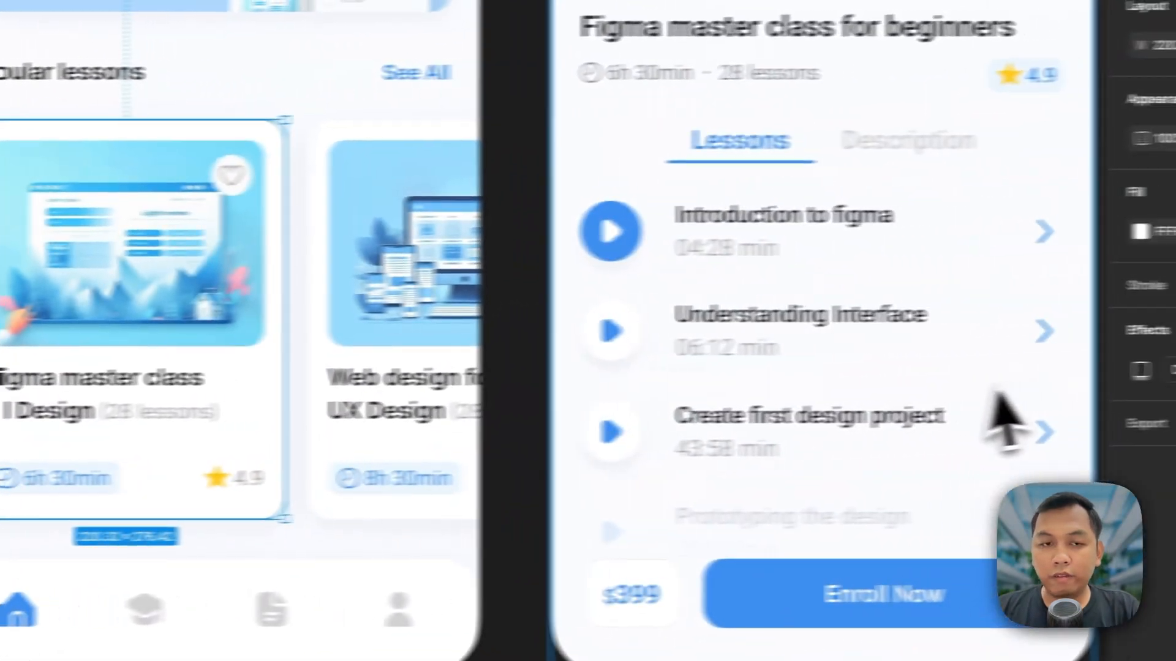
key("super+Tab")
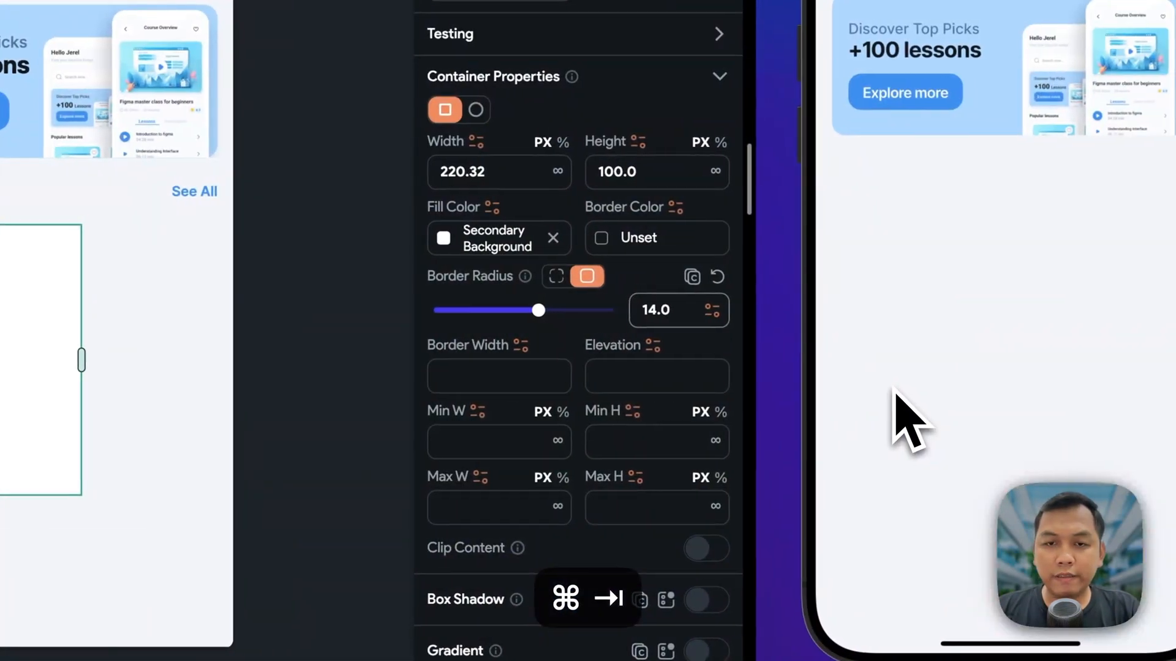
left_click(217, 279)
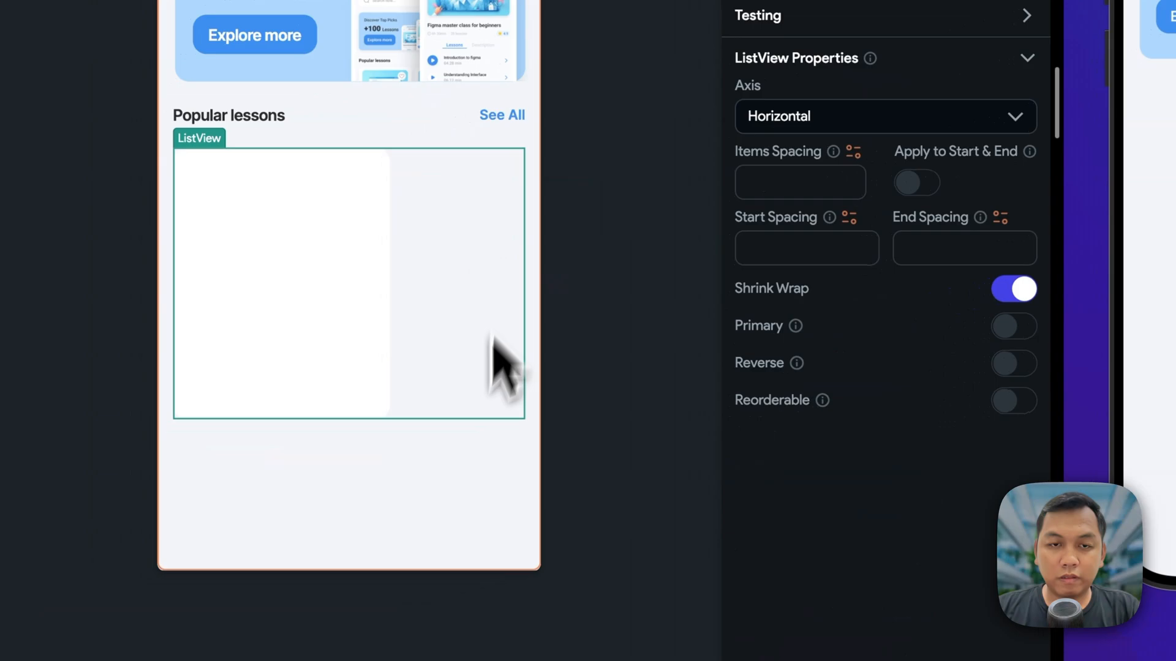
left_click(443, 489)
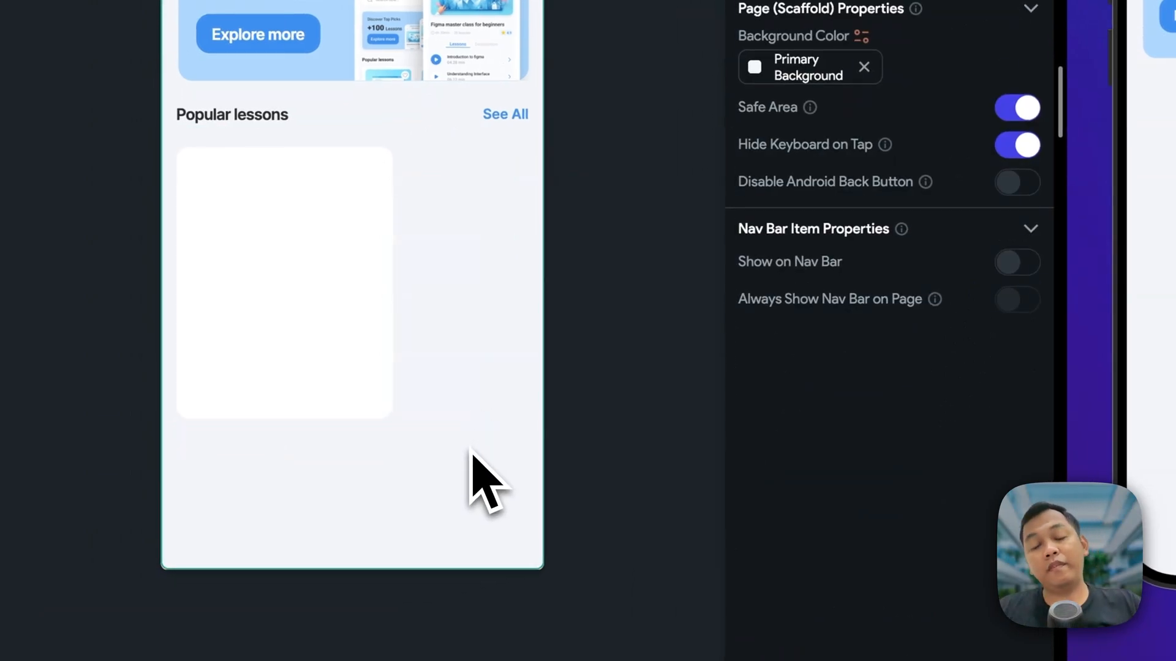
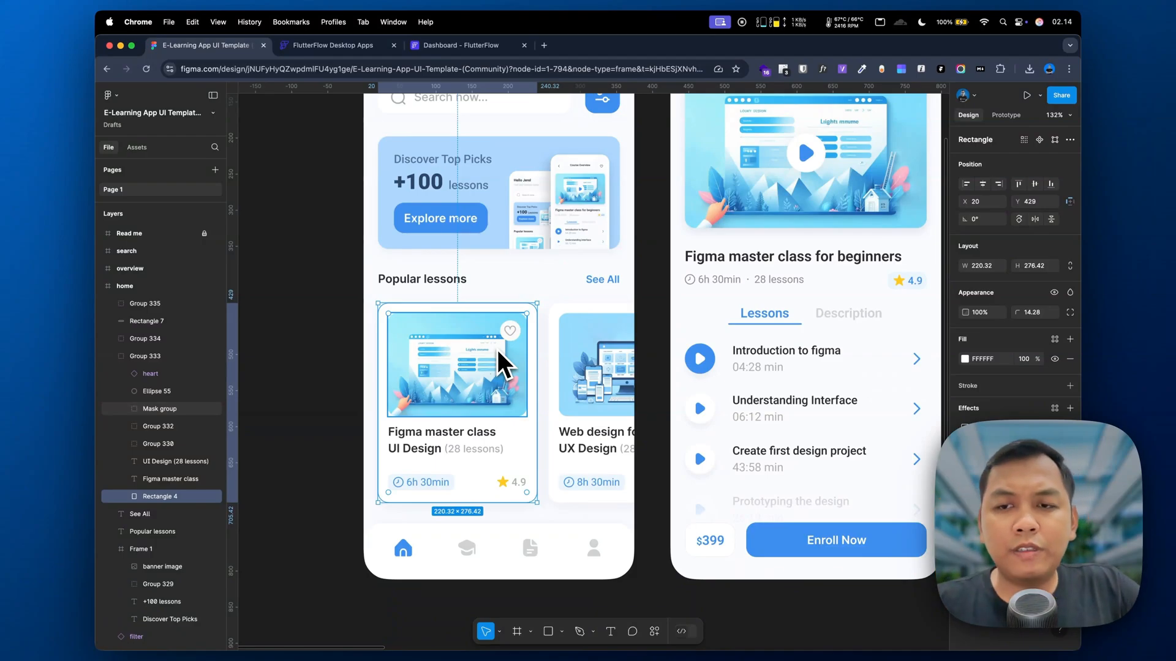
- Return from Figma to FlutterFlow and add a Stack inside the ListView's Container
key("ctrl+Right")
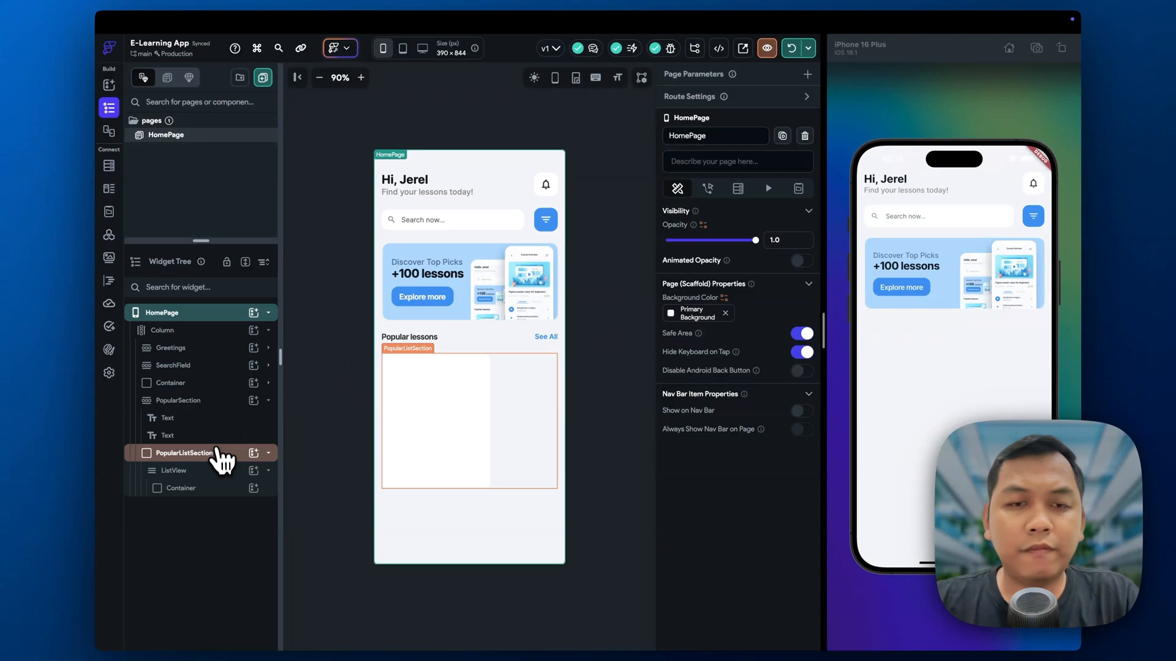
left_click(222, 470)
left_click(222, 488)
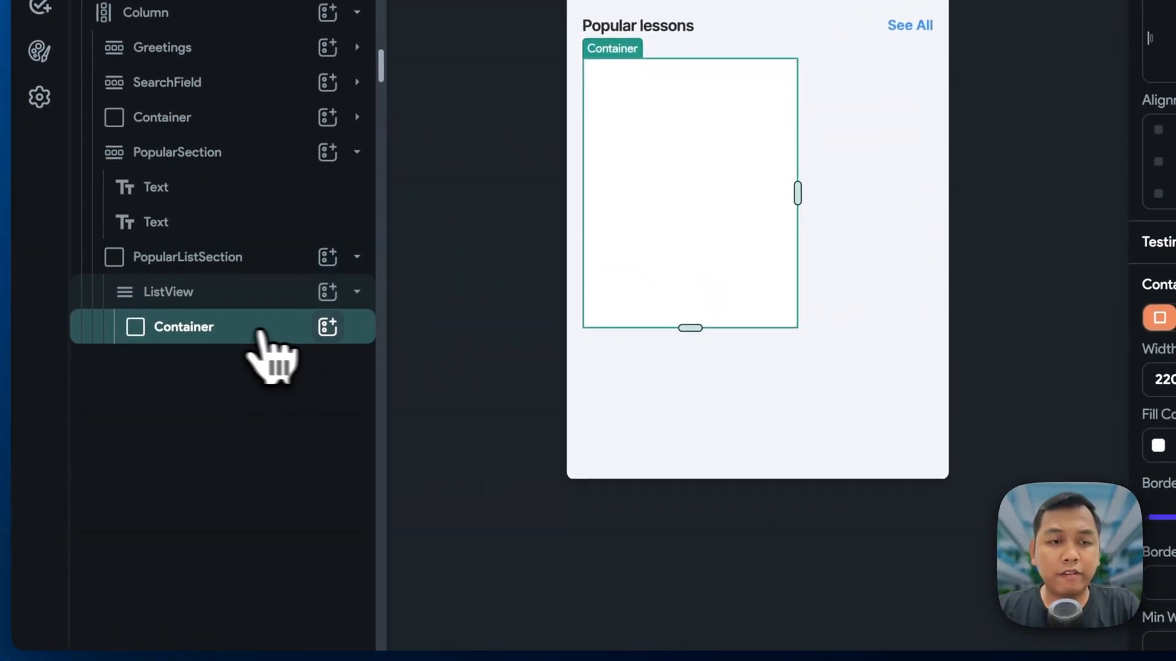
left_click(327, 326)
type("sta")
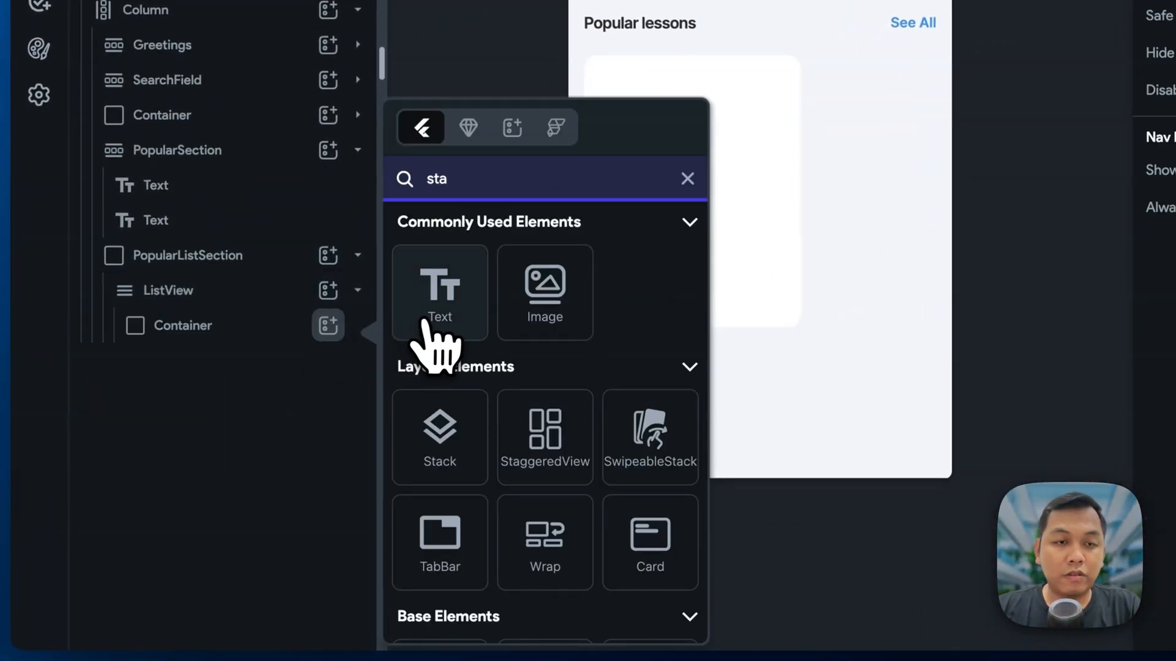
key("BackSpace")
left_click(429, 322)
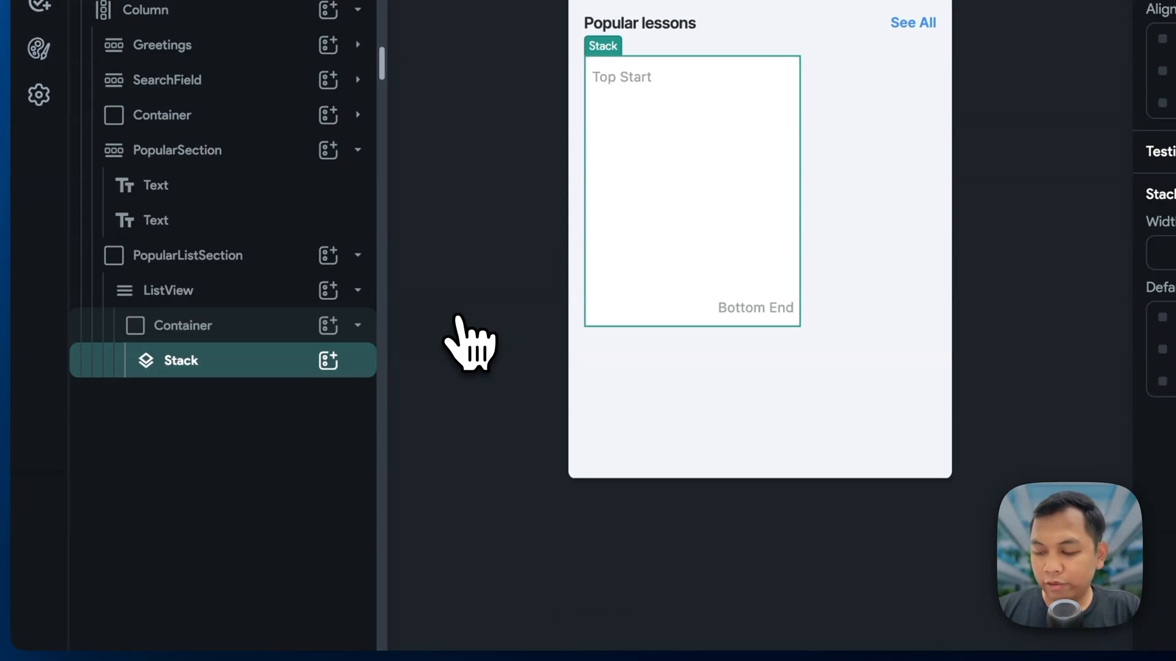
- Add a Column inside the Stack and switch to the lesson card design in Figma
left_click(329, 360)
type("col")
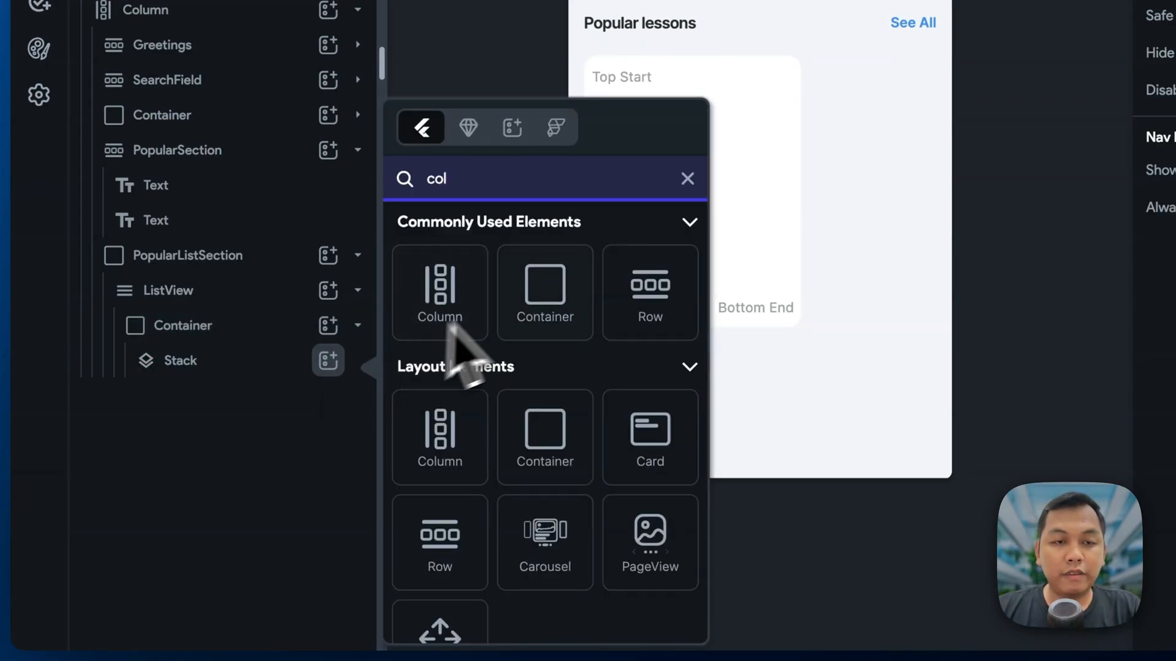
left_click(451, 324)
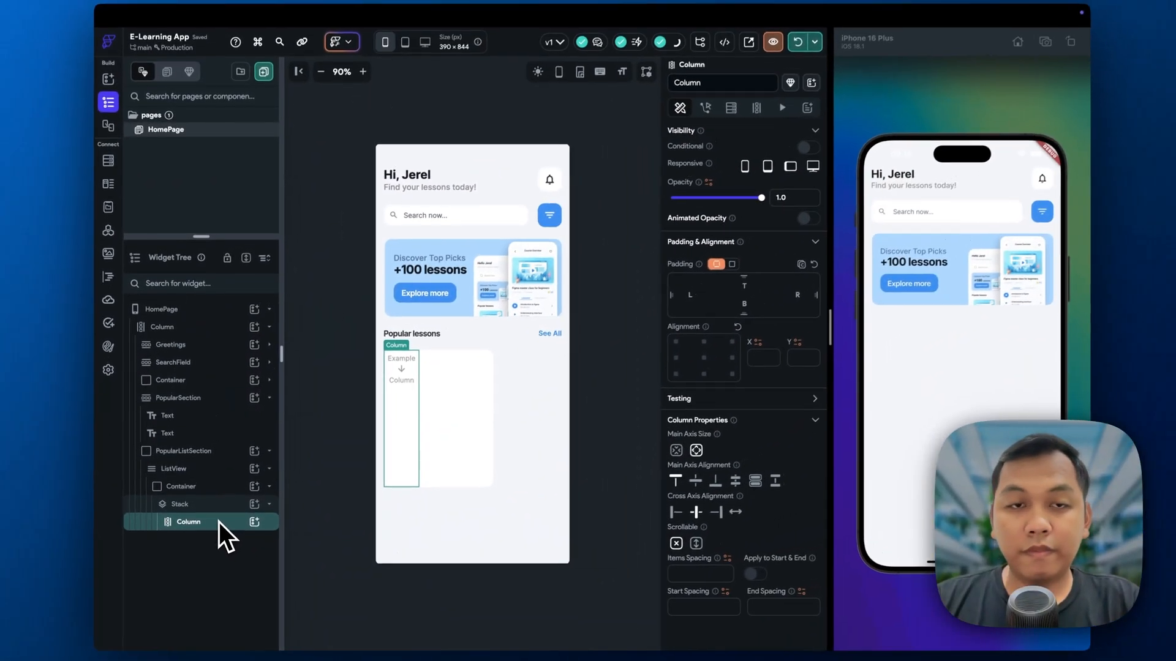
key("super+Tab")
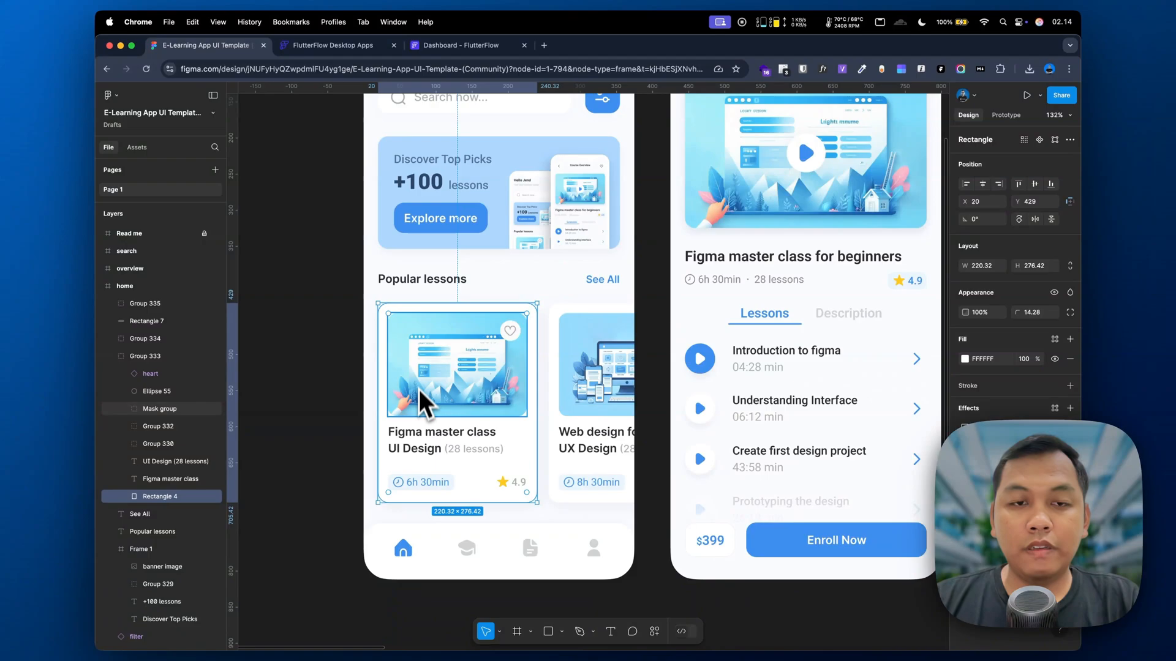
- Return to FlutterFlow and add an Image inside the Column of the lesson card's Stack
key("super+Tab")
left_click(254, 523)
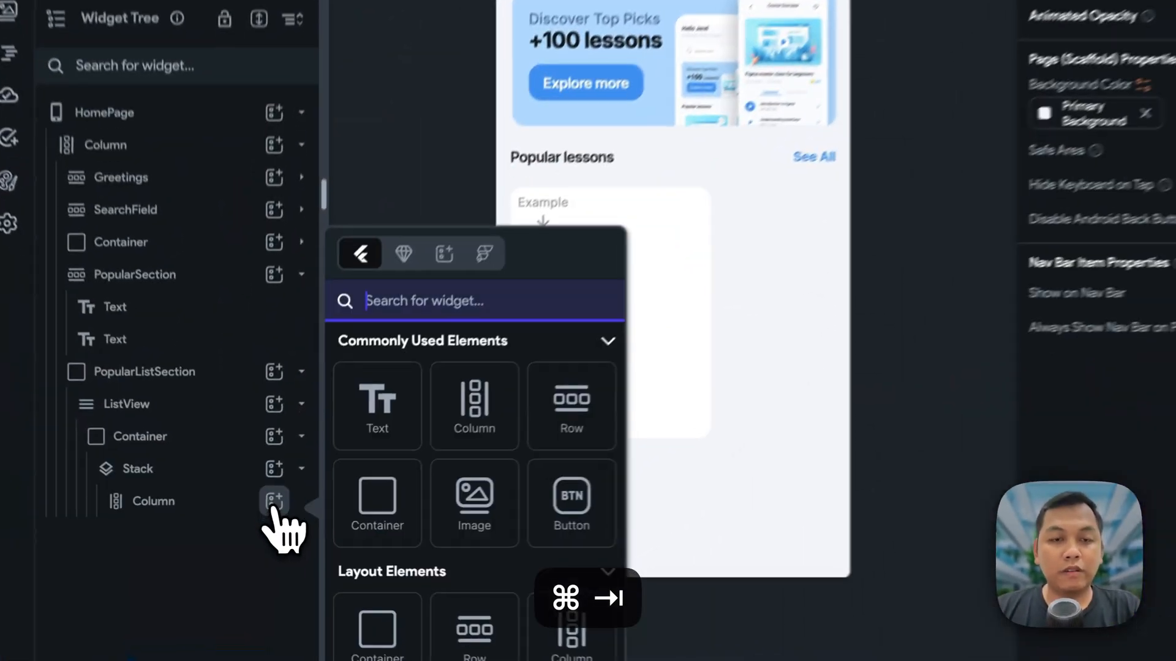
type("ima")
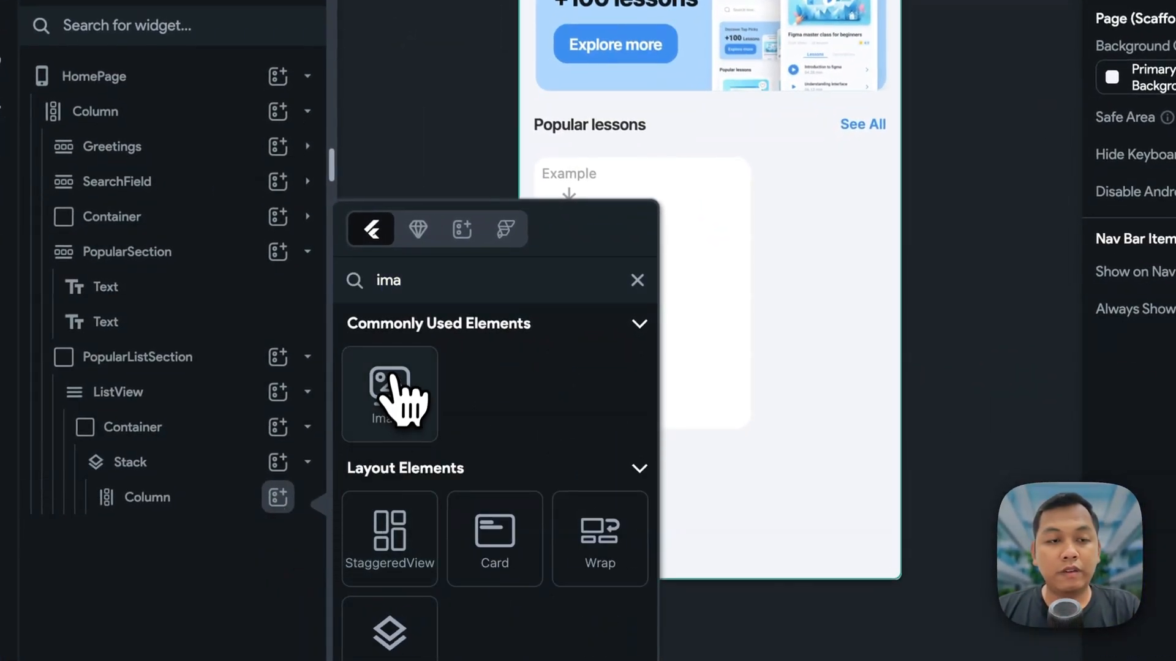
left_click(388, 394)
- Switch to Figma and export the first lesson card's illustration as a PNG at 4x scale
key("super+Tab")
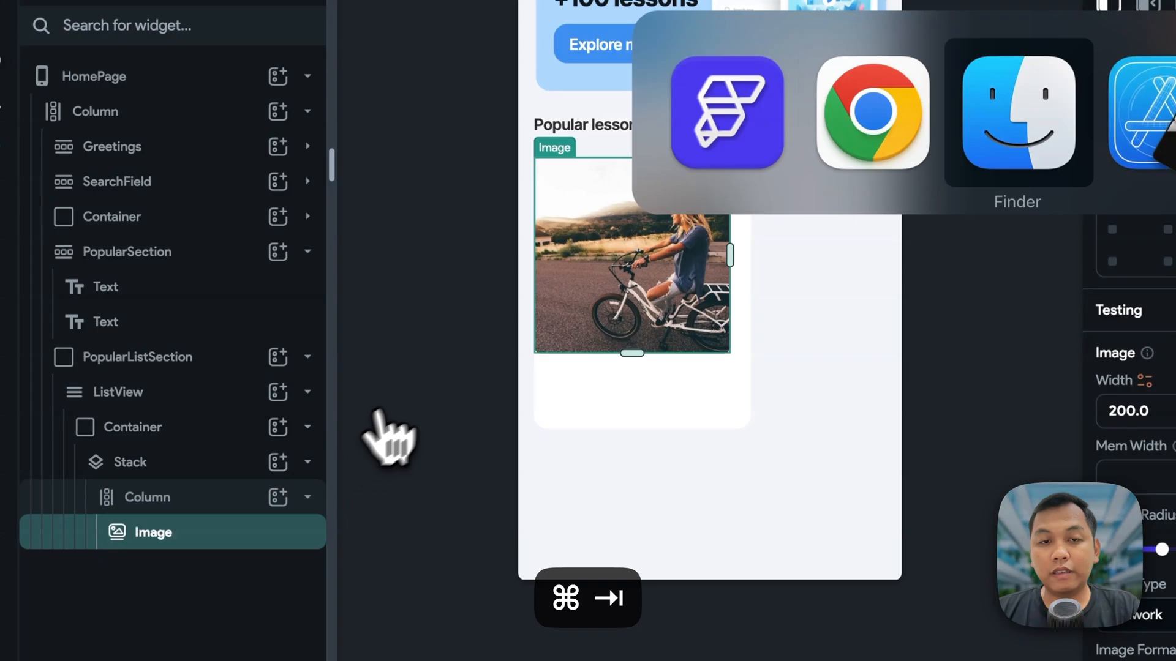
key("super+Tab")
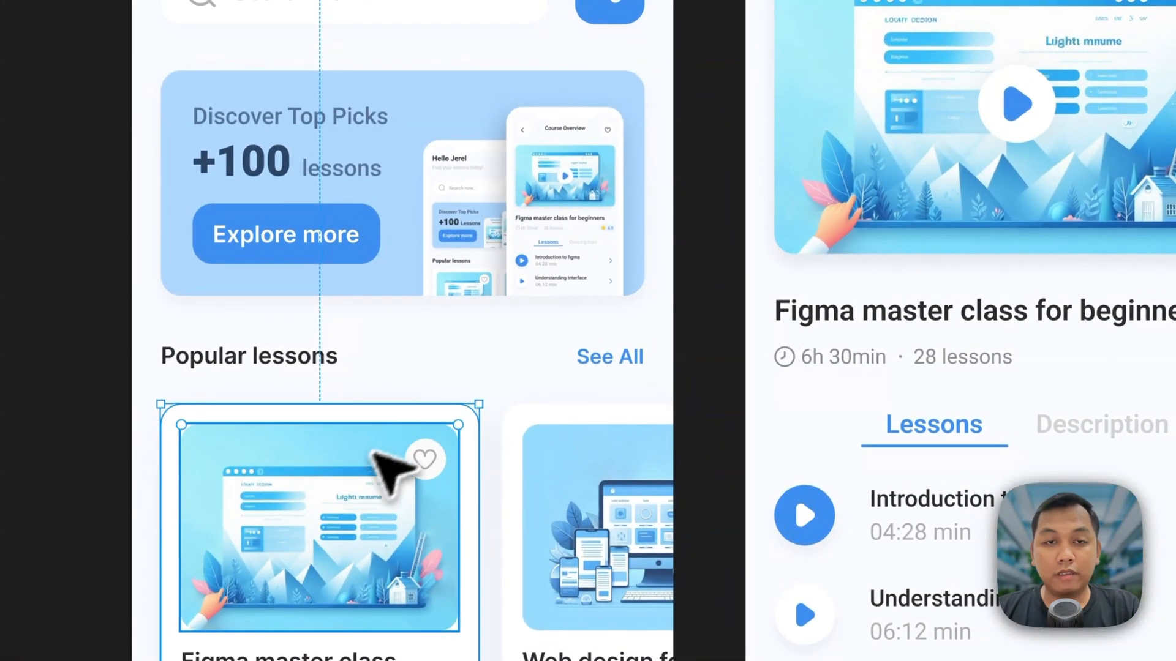
left_click(368, 465)
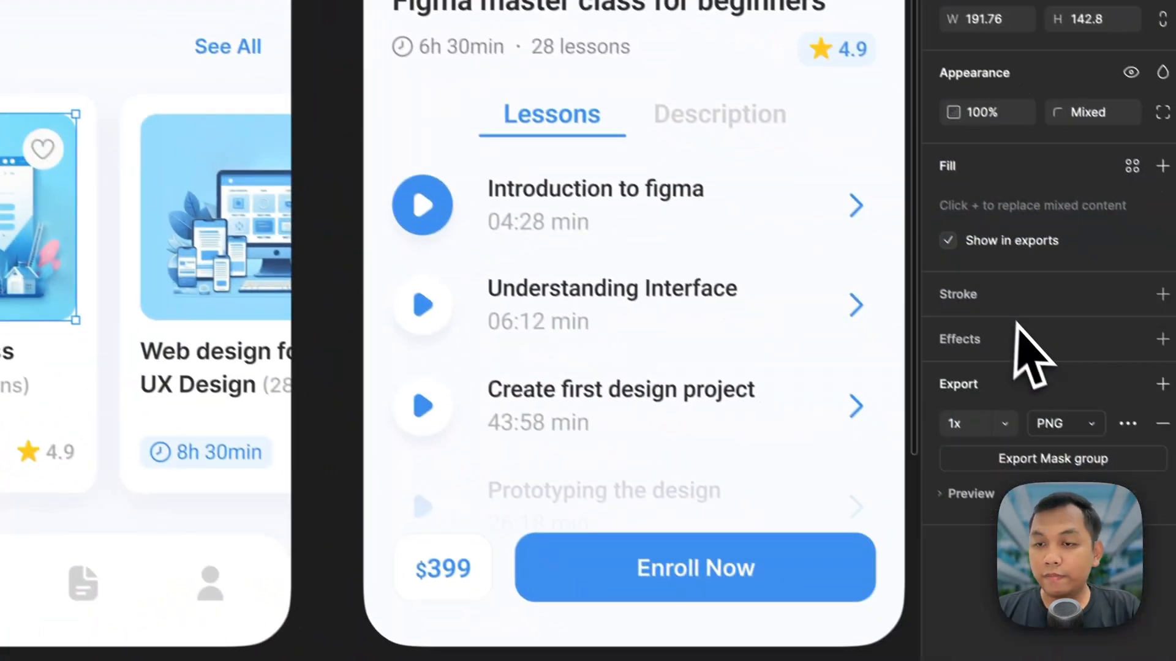
left_click(980, 420)
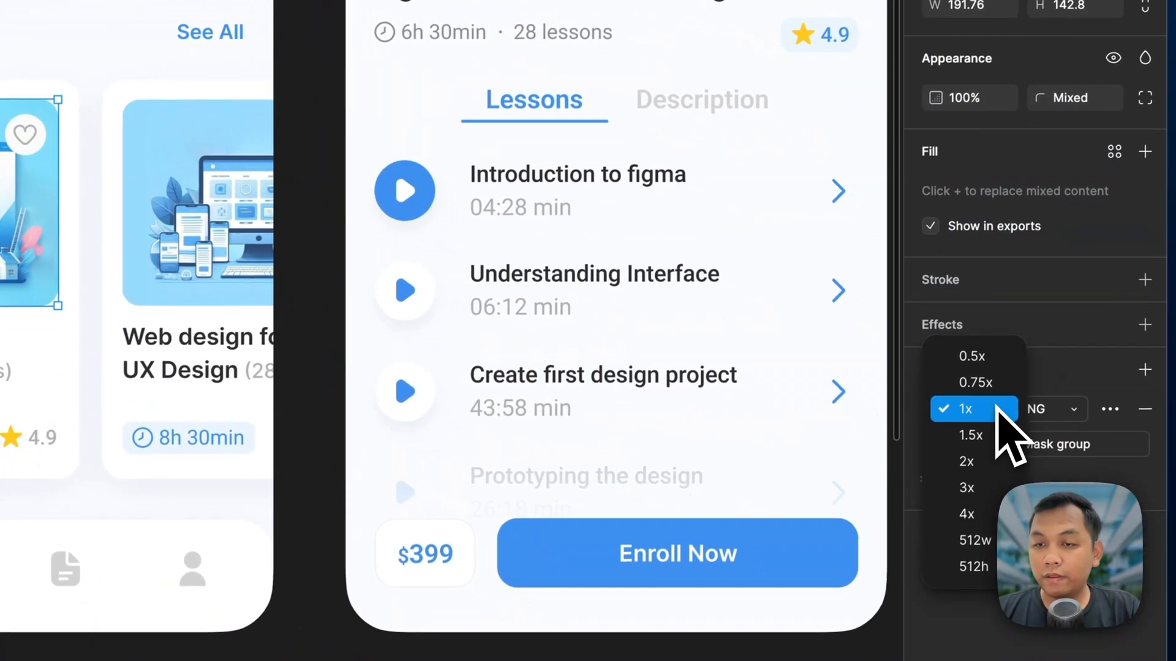
left_click(968, 514)
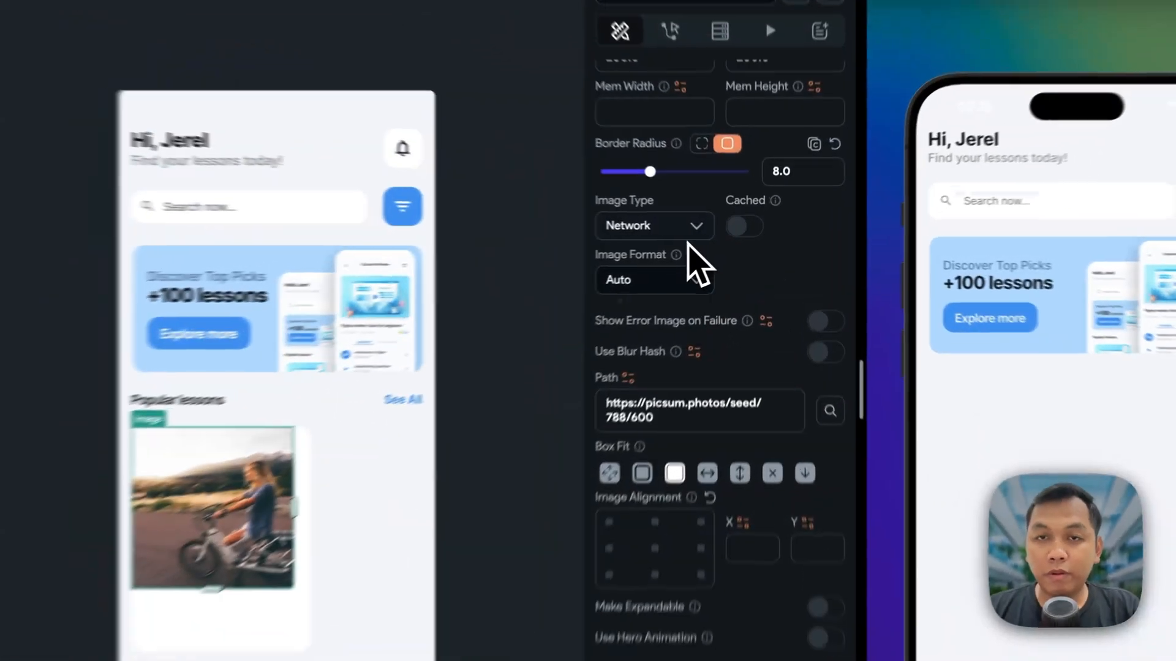
- In FlutterFlow, change the lesson Image's type to Asset and upload img_lesson.png as its asset image
left_click(713, 231)
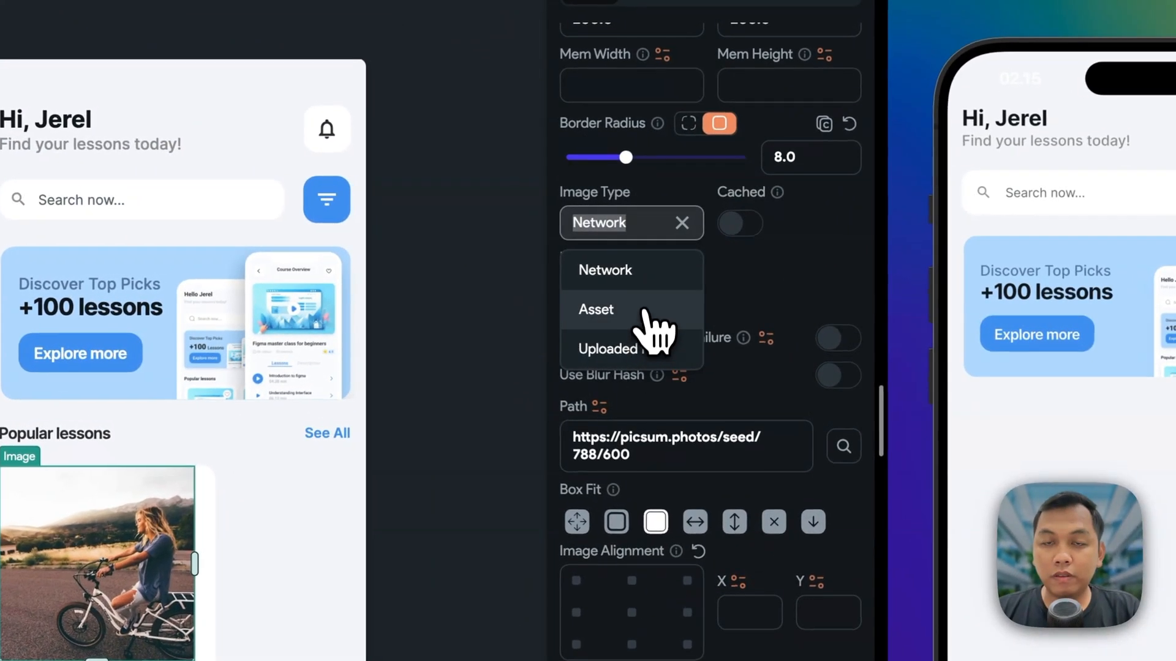
left_click(701, 278)
left_click(765, 453)
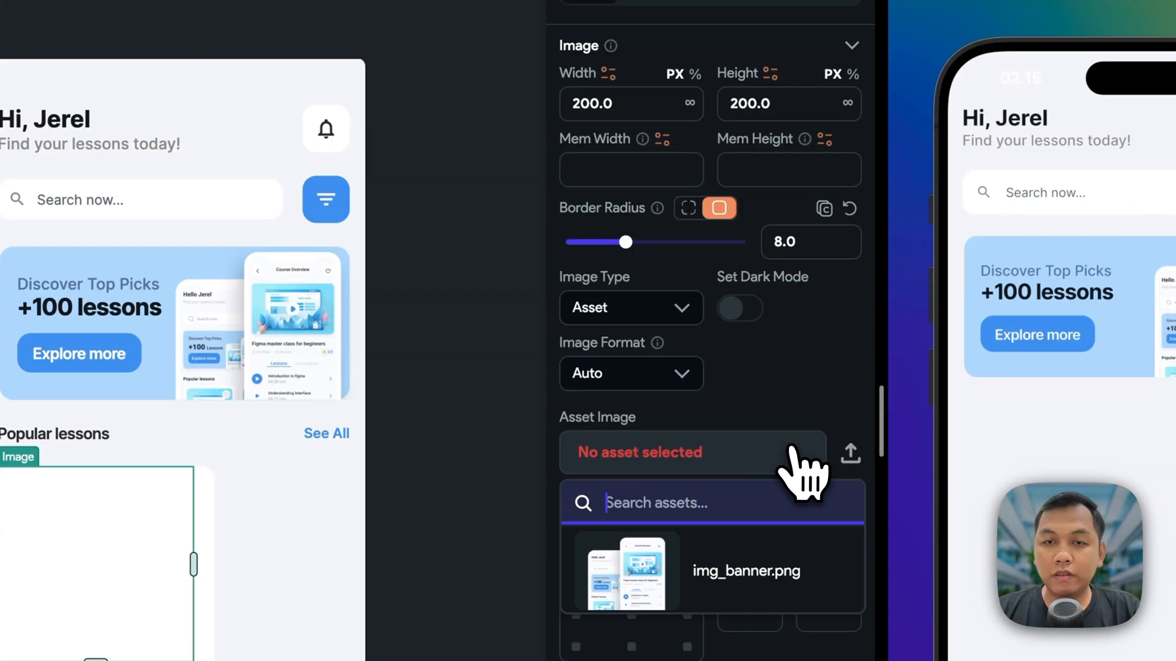
left_click(850, 453)
left_click(852, 453)
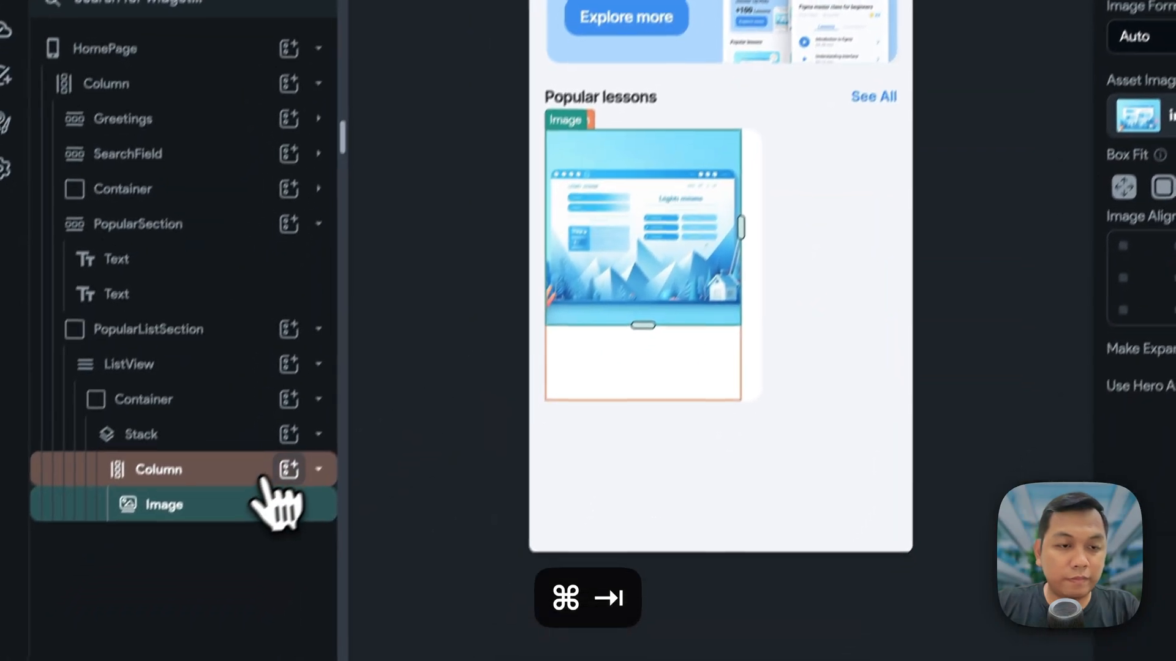
- Add a Text below the Image in the card's Column with the content "Figma master class"
left_click(253, 523)
type("text")
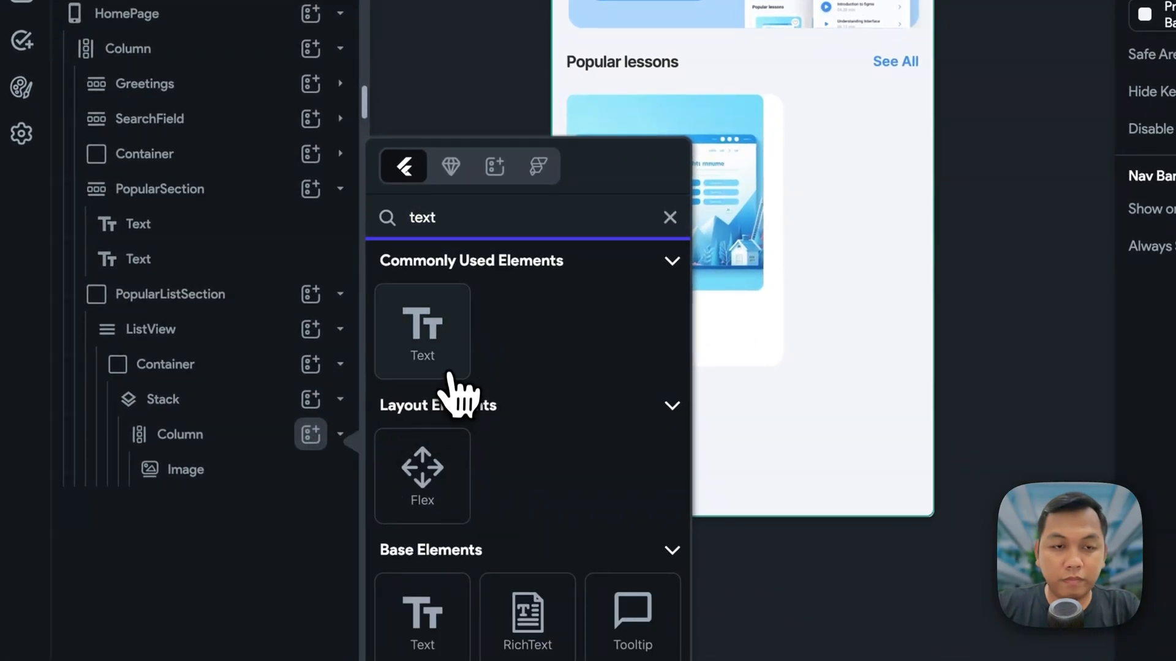
left_click(450, 383)
key("super+a")
type("Figma master class")
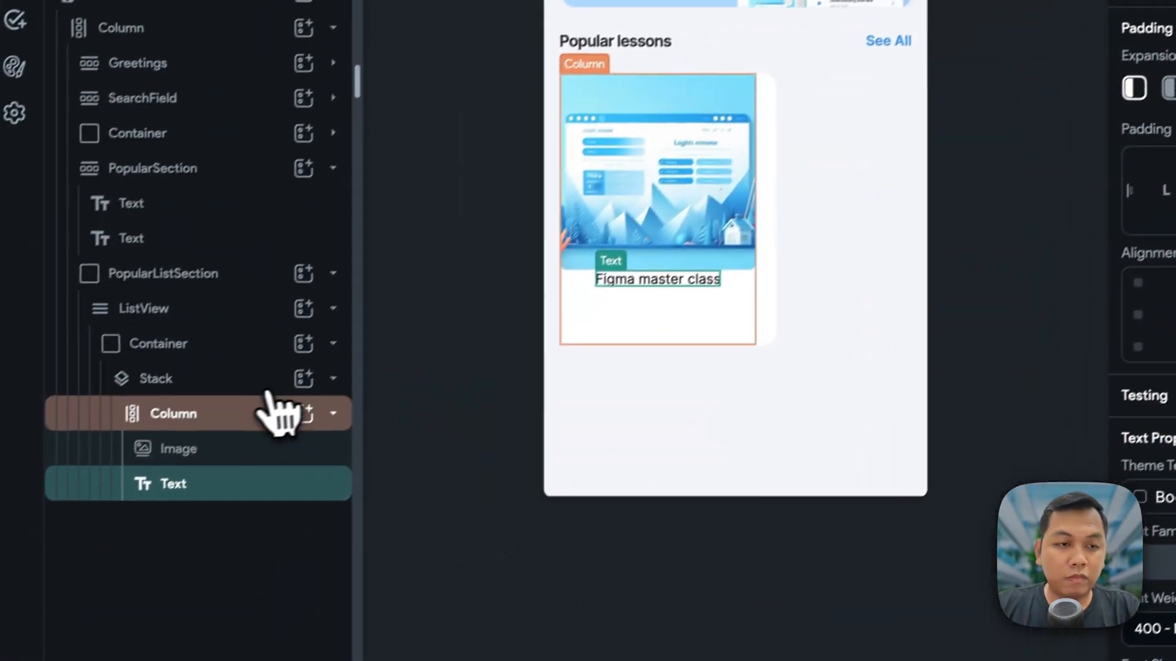
left_click(153, 511)
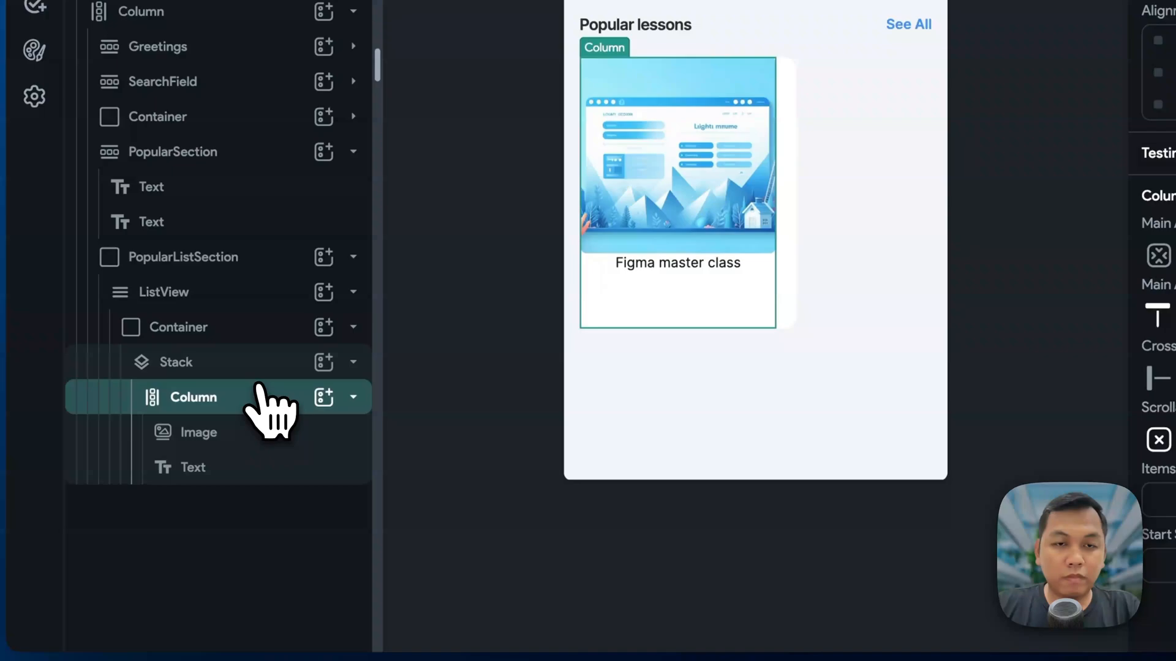
left_click(842, 386)
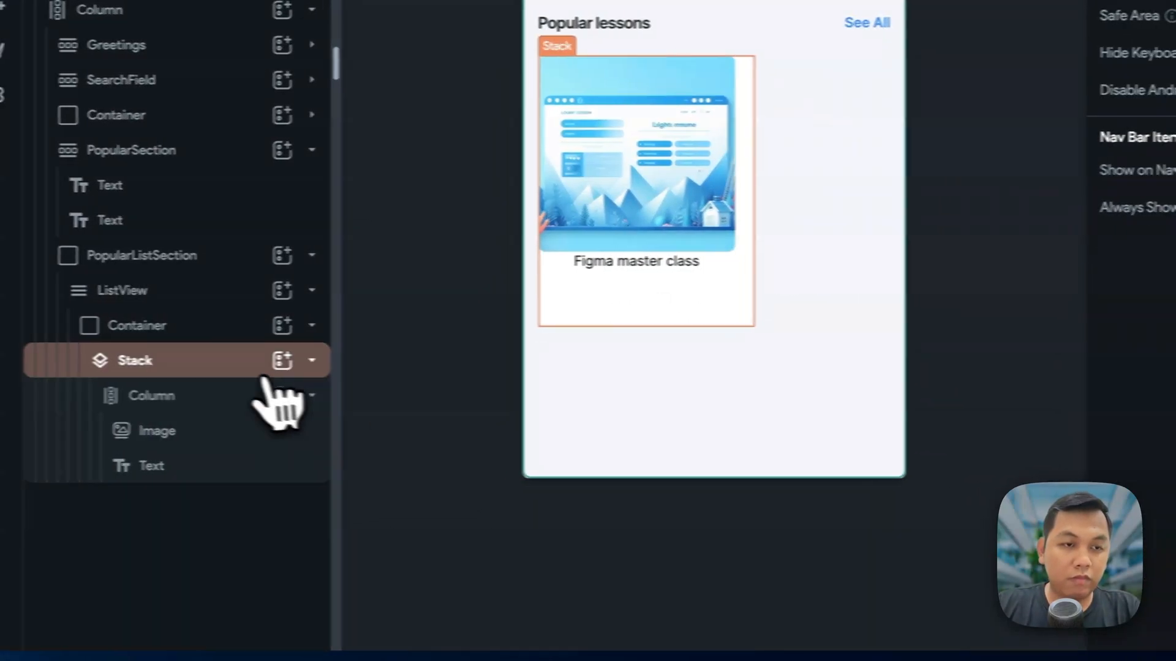
left_click(264, 395)
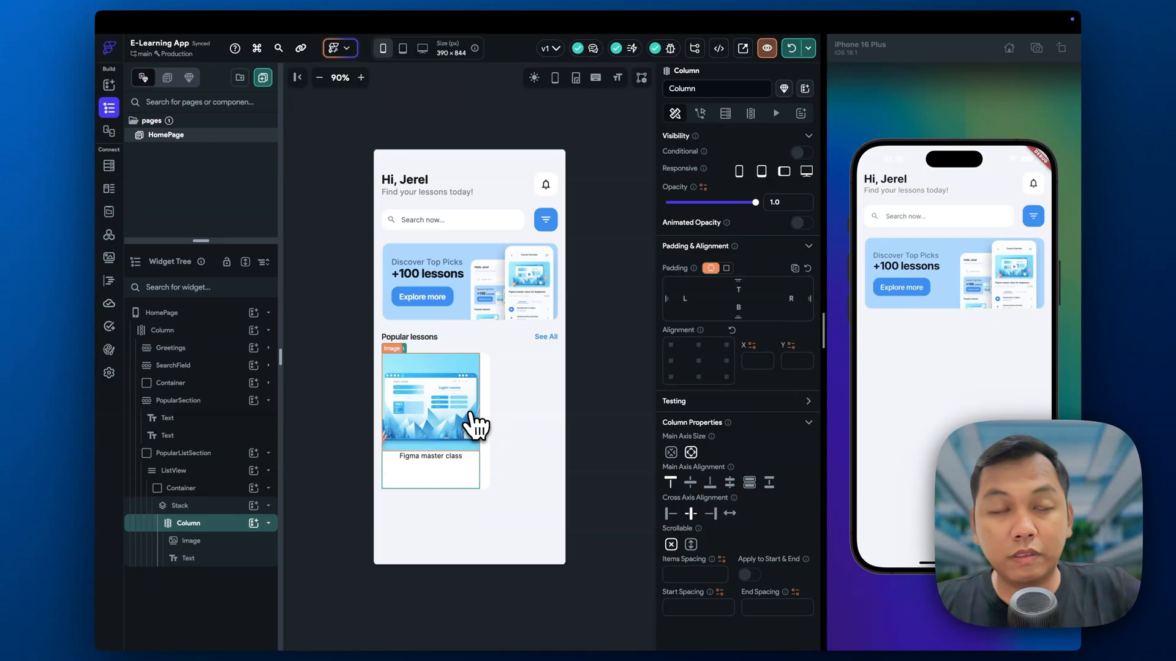
- Copy the lesson illustration's width from Figma and set the Image's width to 191.76 px in FlutterFlow
key("super+Tab")
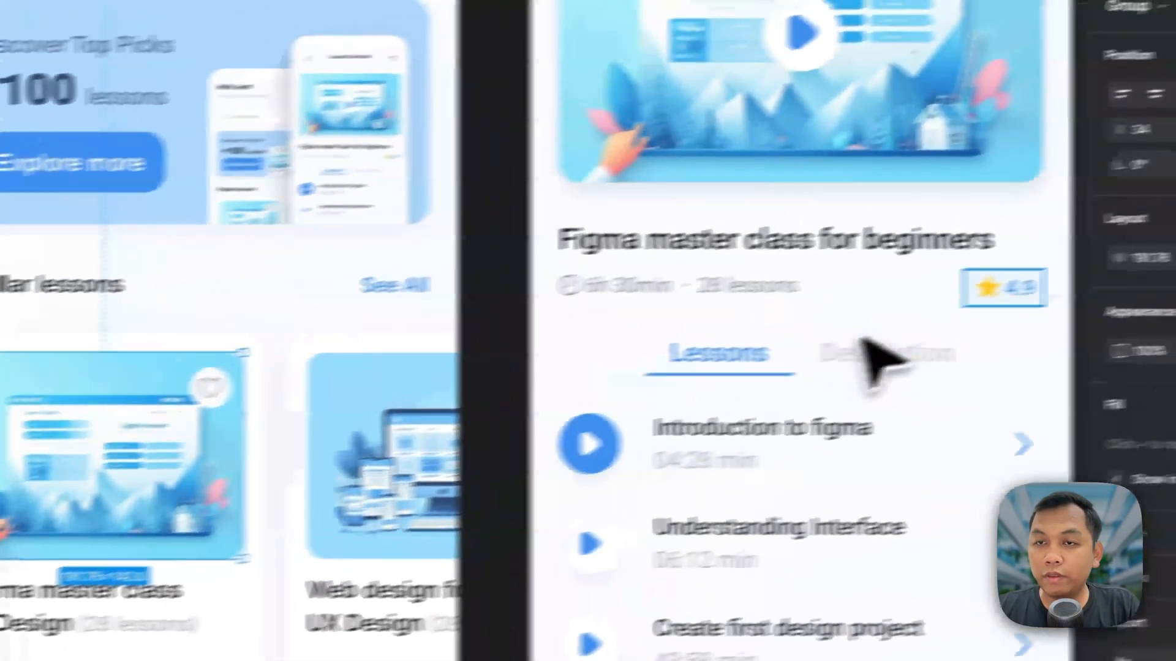
left_click(1158, 263)
key("super+c")
key("super+Tab")
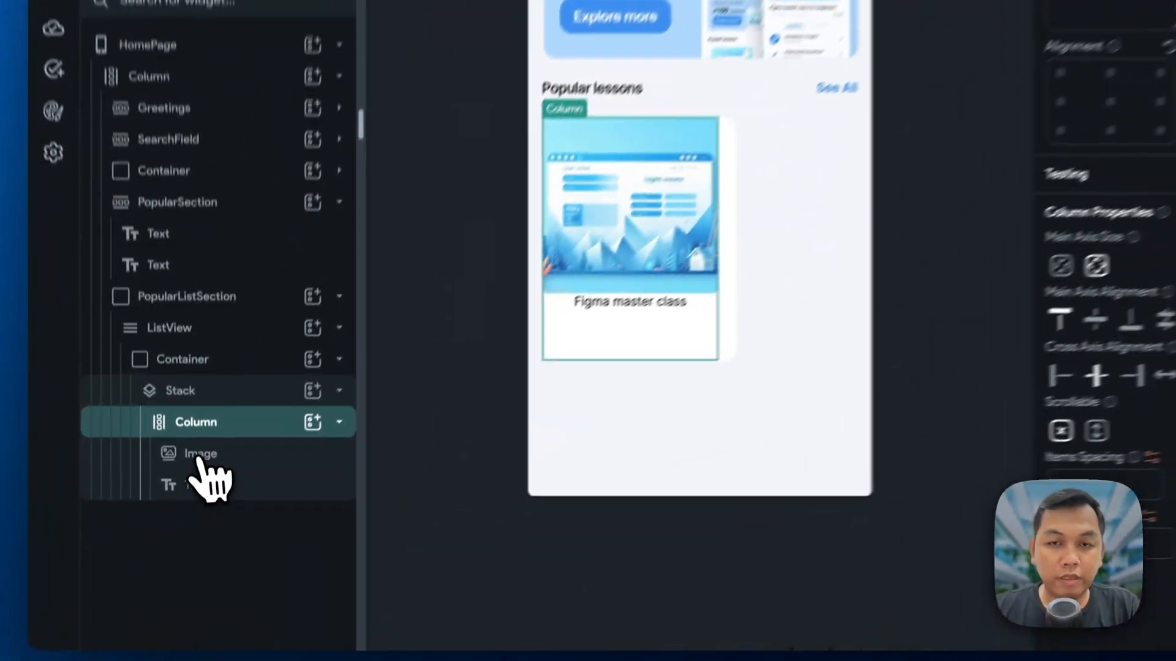
left_click(202, 456)
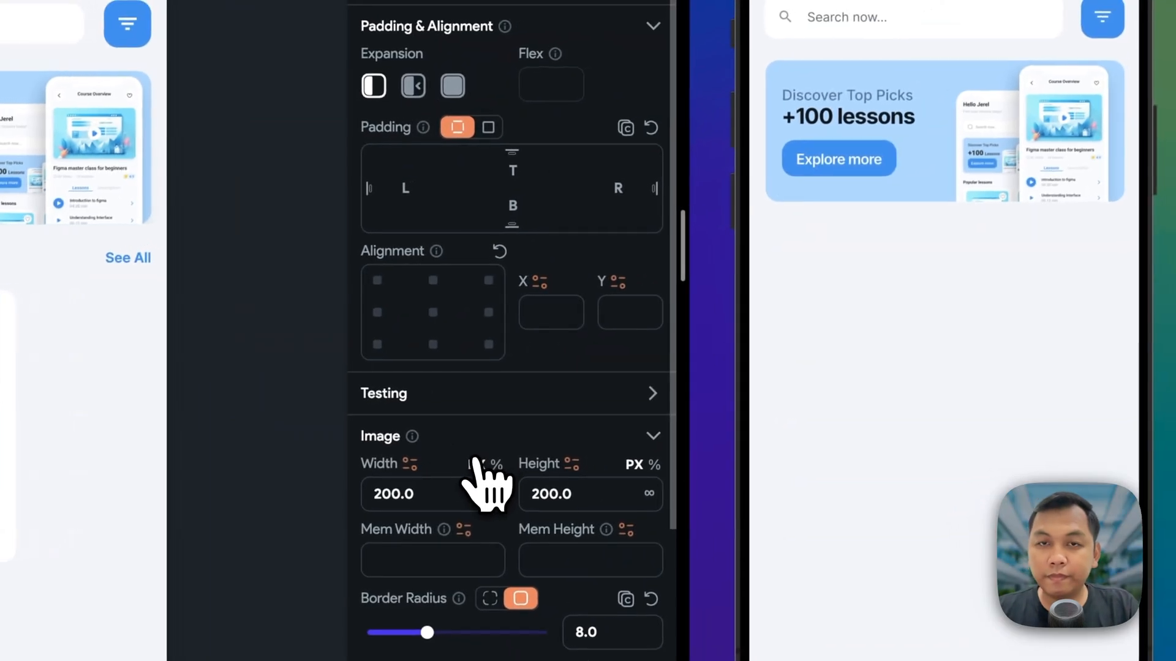
left_click(451, 501)
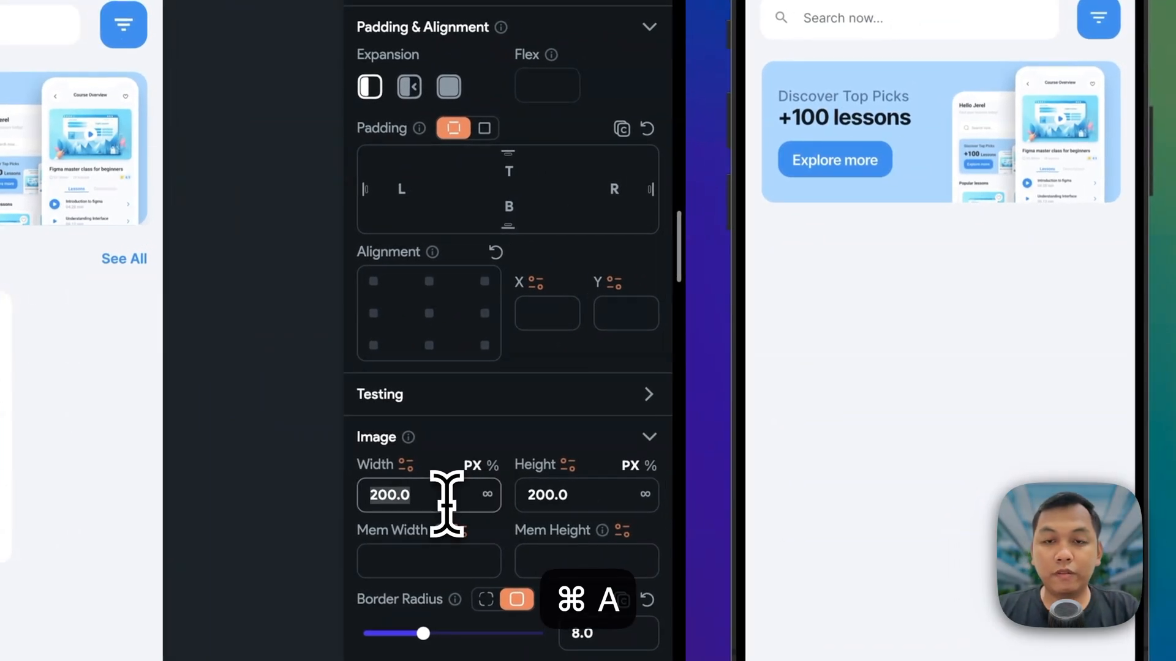
- Copy the lesson illustration's height from Figma and set the Image's height to 142.8 px in FlutterFlow
key("super+Tab")
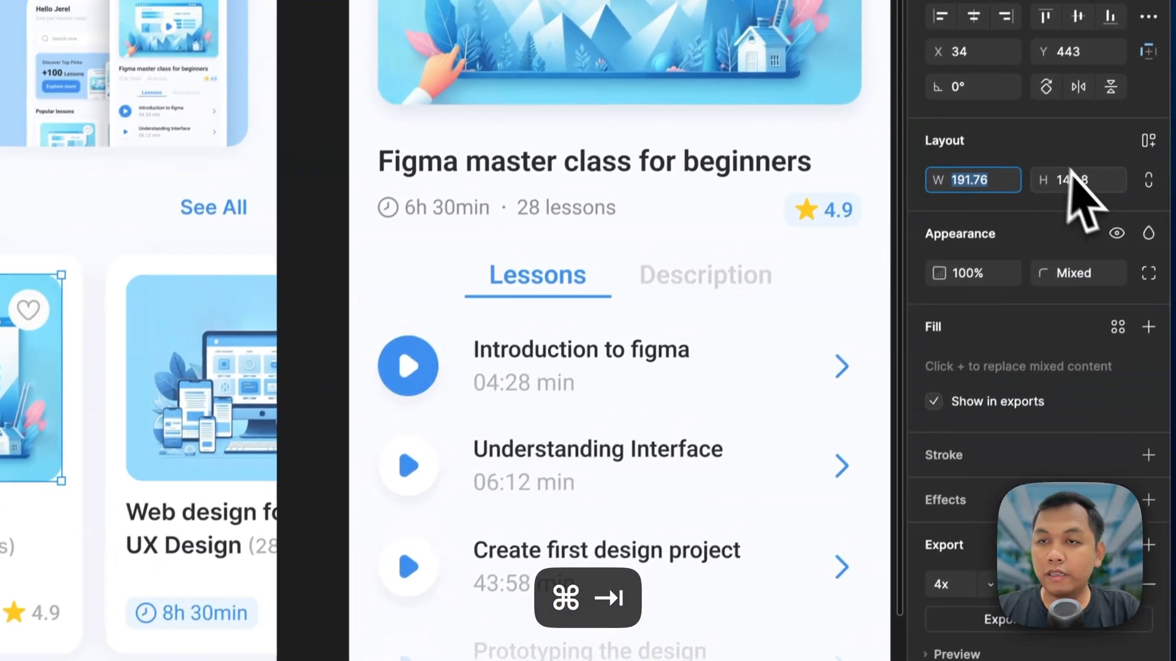
left_click(771, 118)
key("super+c")
key("super+Tab")
left_click(564, 572)
key("super+v")
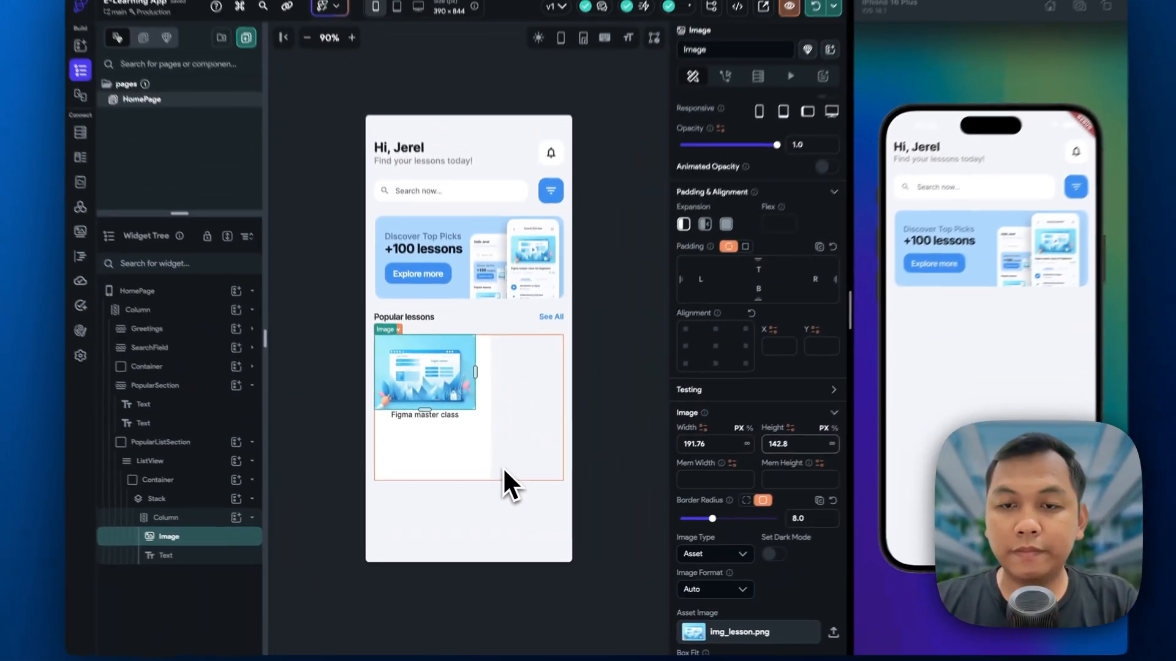
- Compare the Image with Figma, open its border radius for editing, and center the card Column's main axis alignment
key("super+Tab")
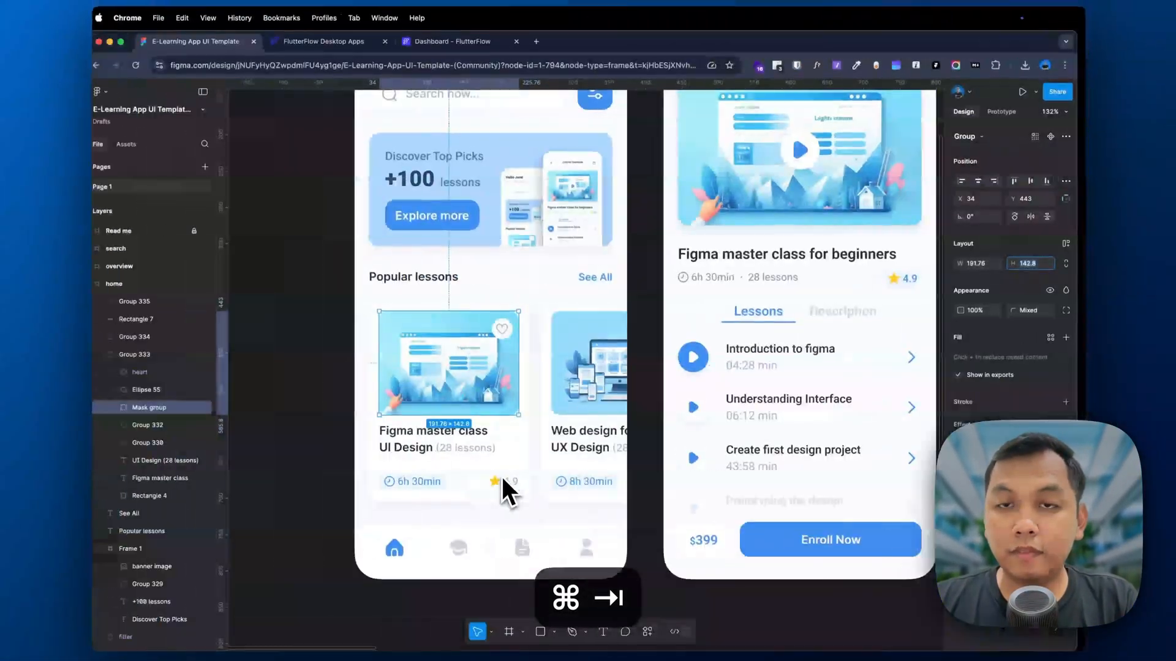
key("super+Tab")
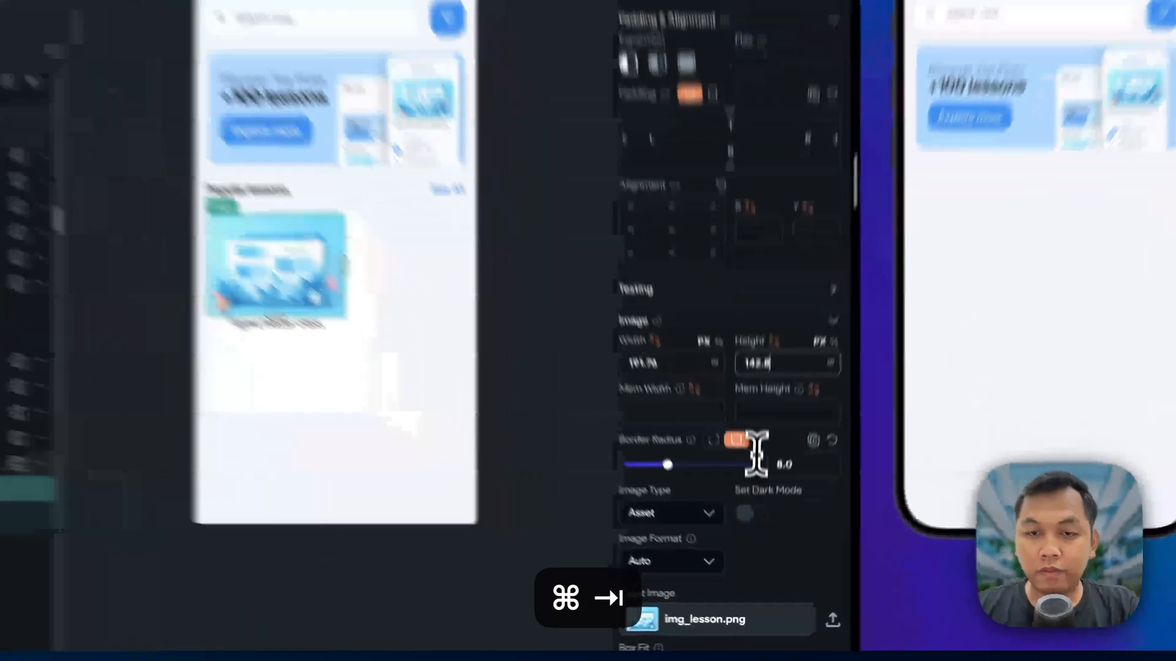
left_click(792, 465)
key("super+a")
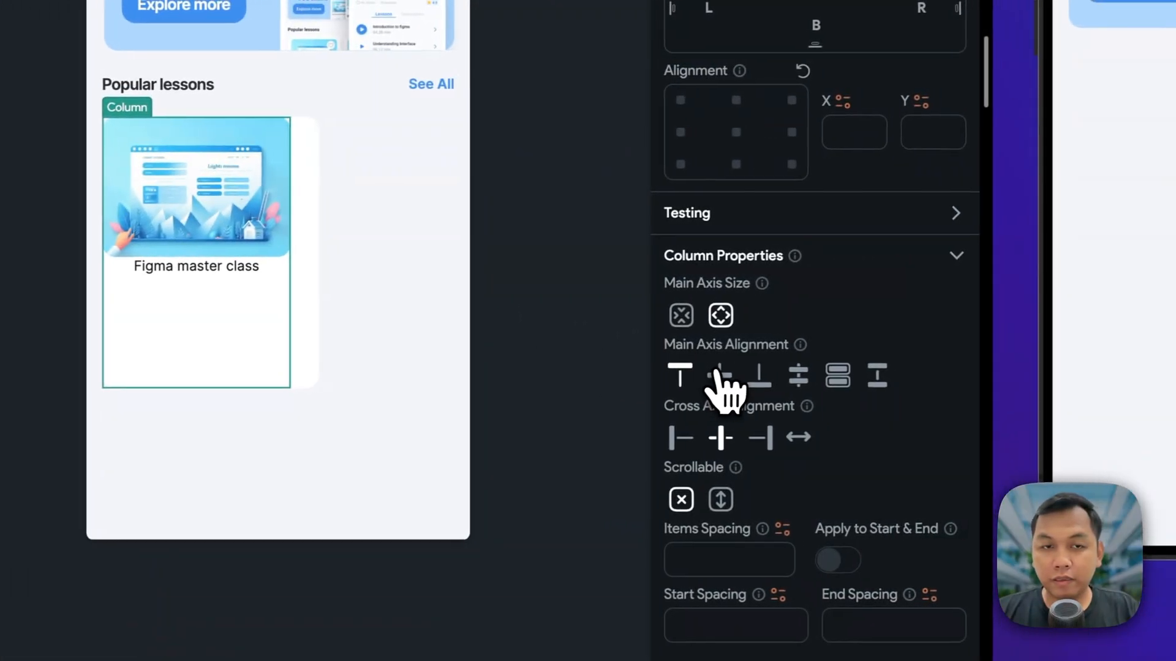
left_click(980, 364)
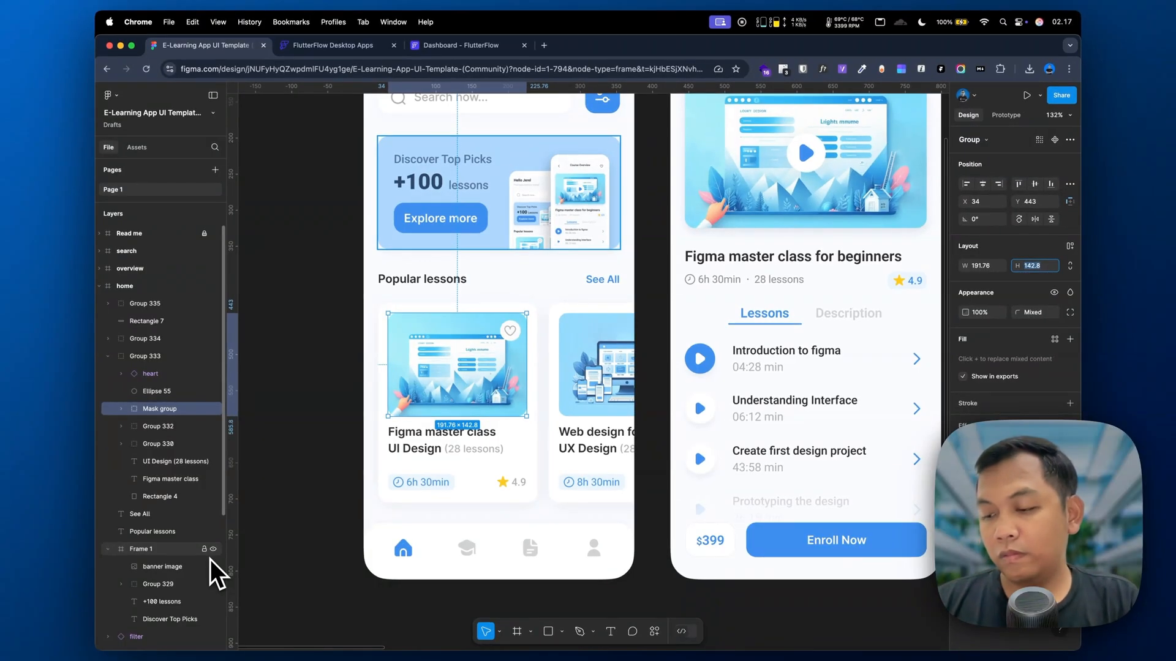
- Copy the card title's second line from Figma and add "UI Design (28 lessons)" as a new line in the FlutterFlow Text
left_click(479, 447)
double_click(475, 467)
key("super+c")
key("super+Tab")
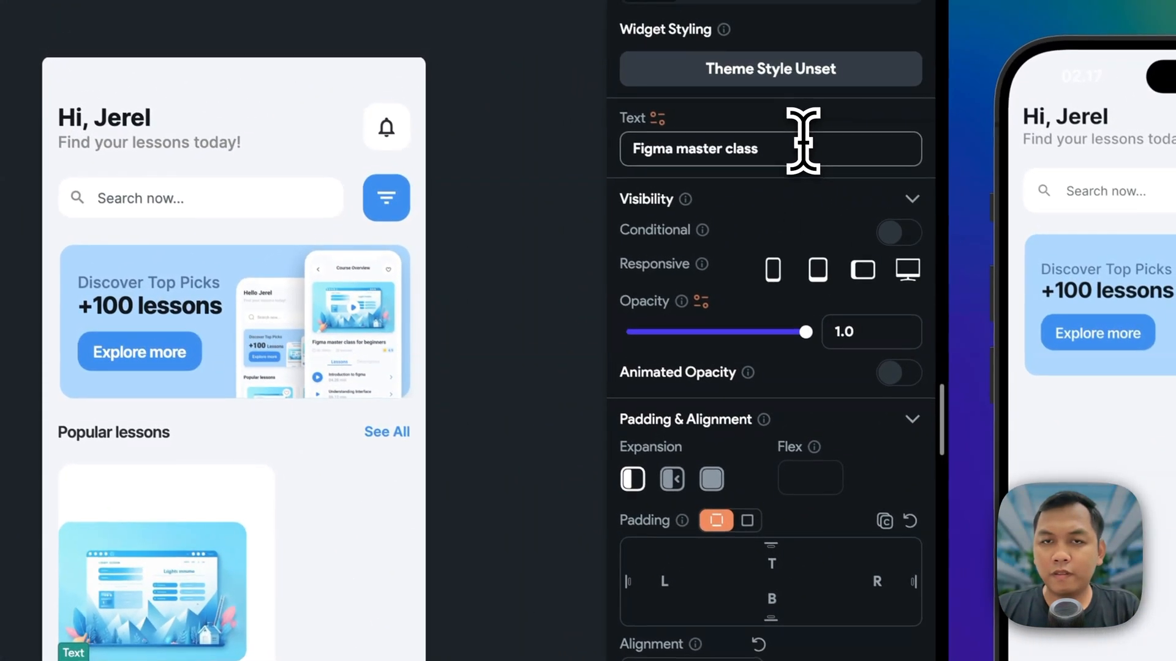
left_click(803, 149)
key("Return")
key("super+v")
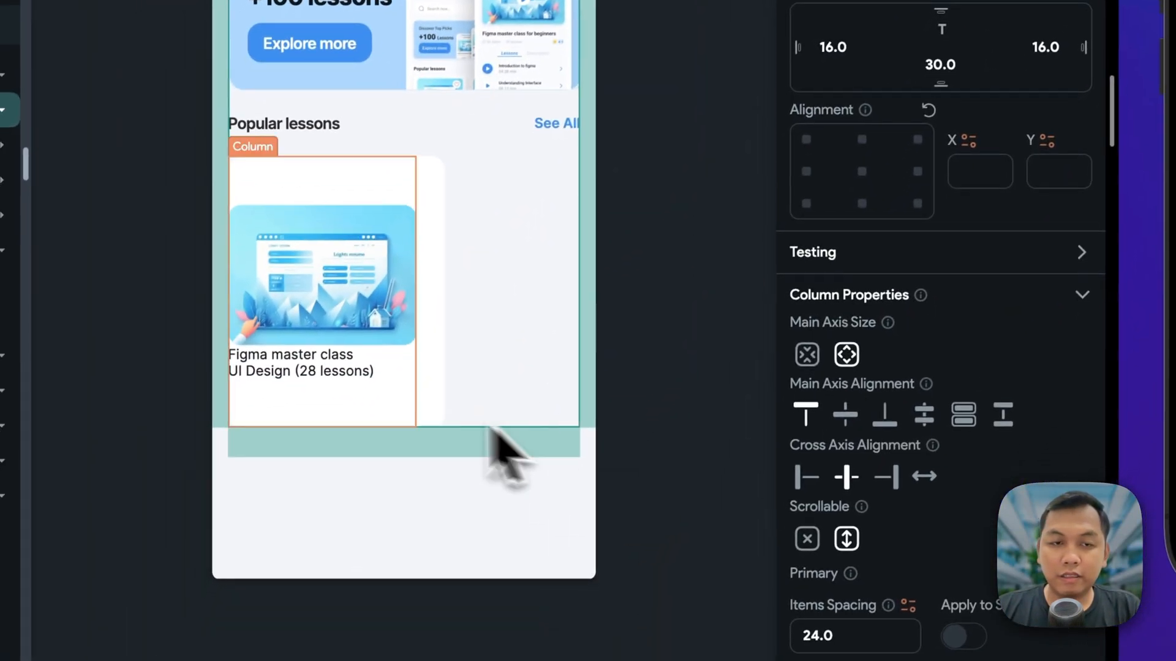
- Check the lesson title's text style in Figma and apply the Body Large theme text style to the card's Text in FlutterFlow
left_click(331, 412)
key("super+Tab")
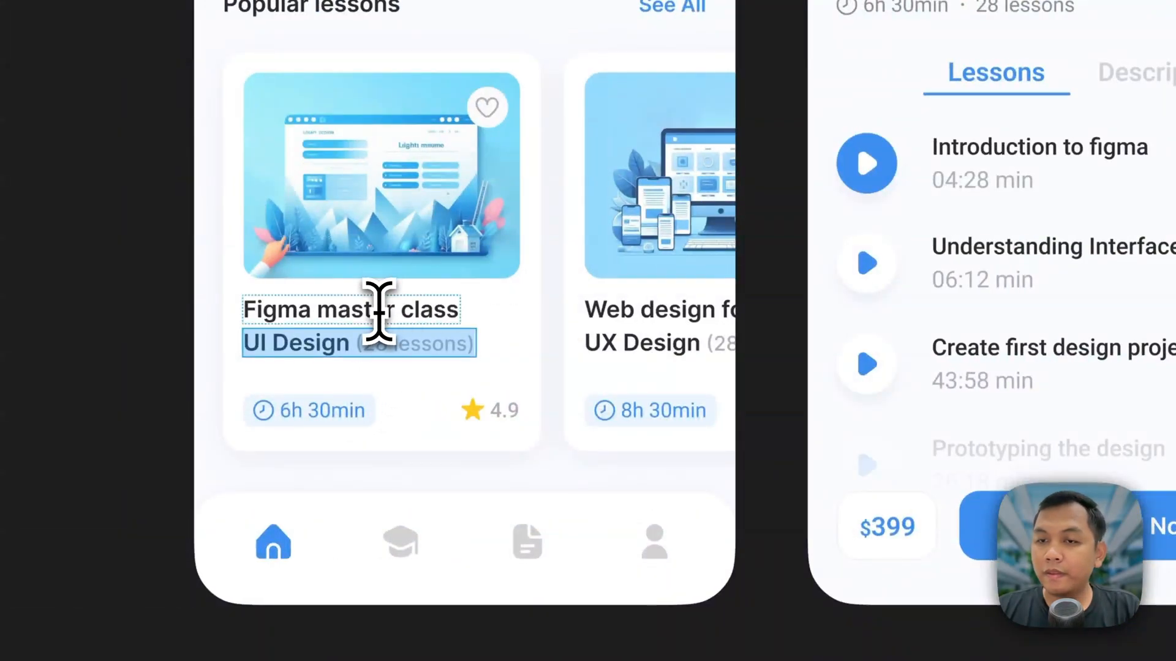
triple_click(377, 311)
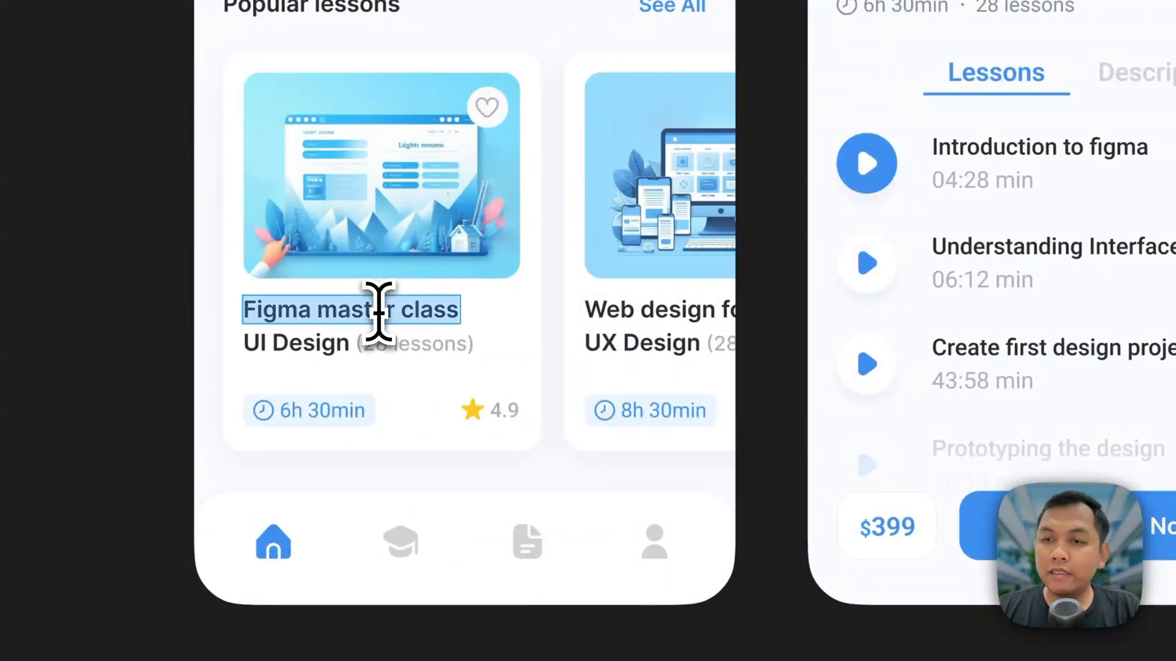
key("super+Tab")
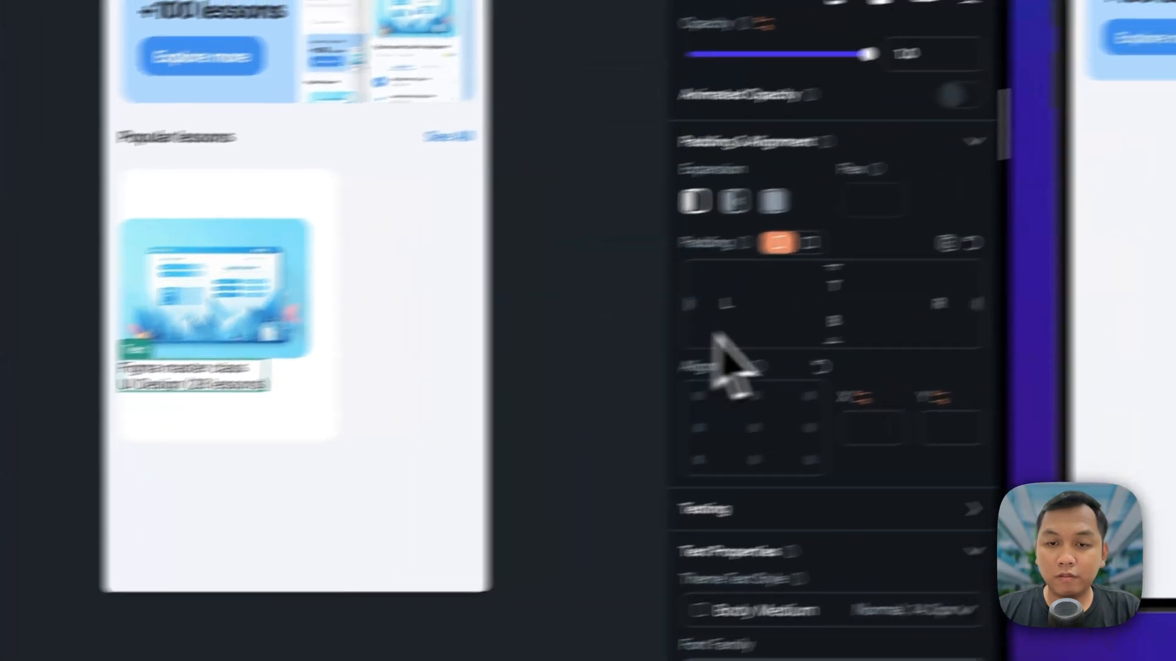
scroll(888, 342, "down", 5)
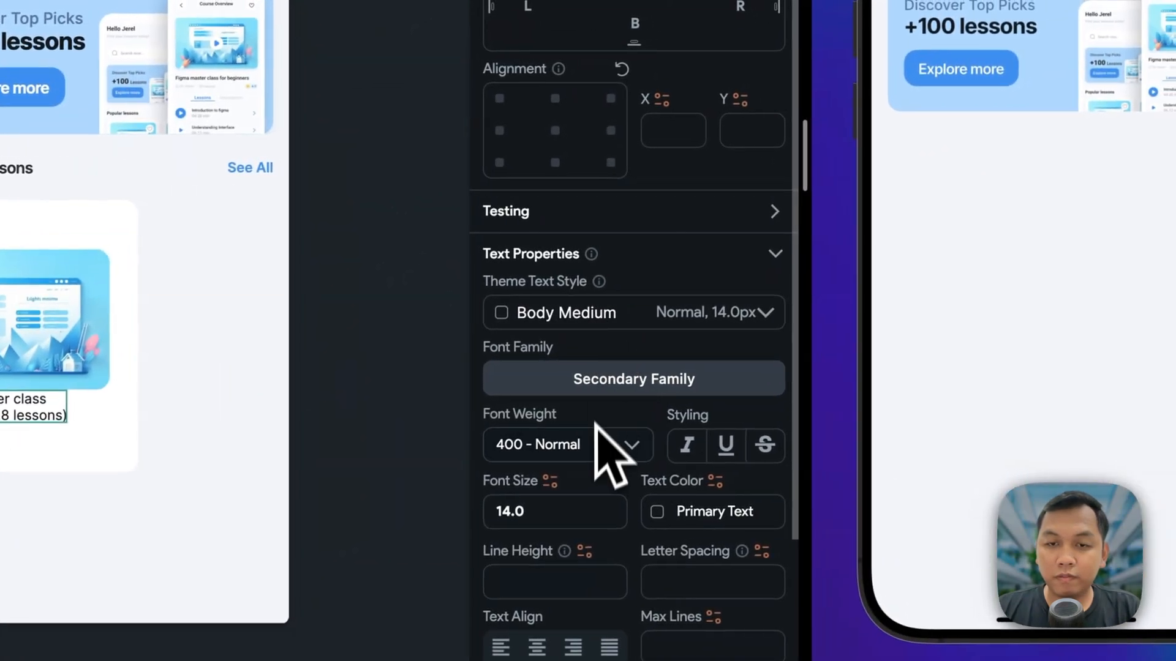
left_click(637, 445)
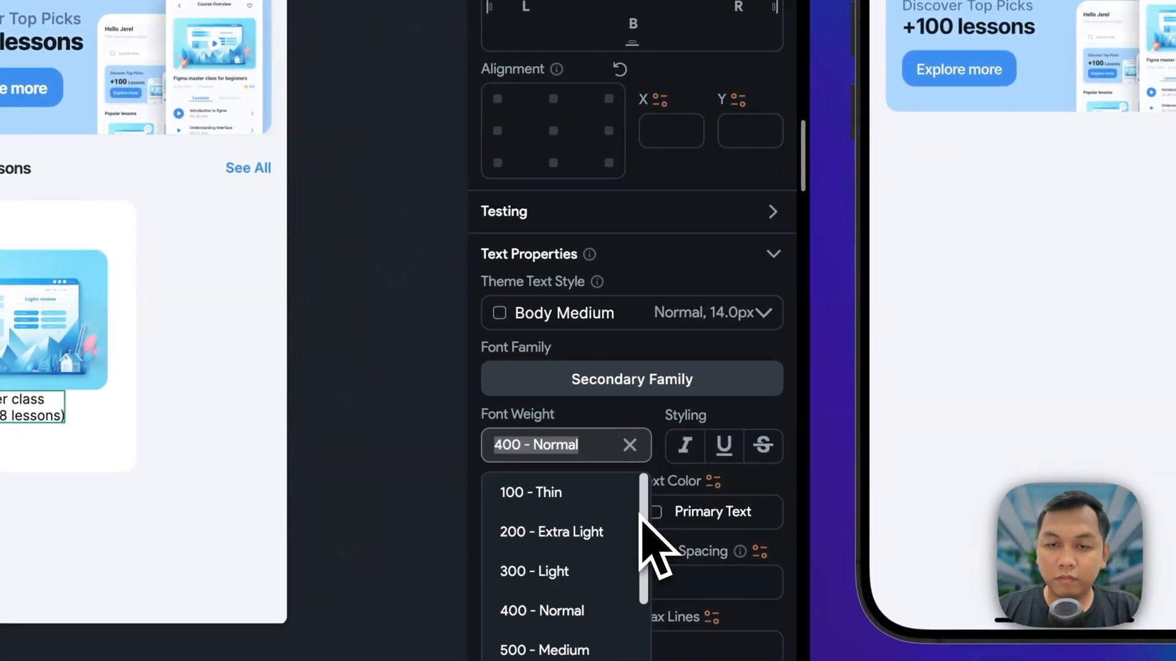
left_click(744, 315)
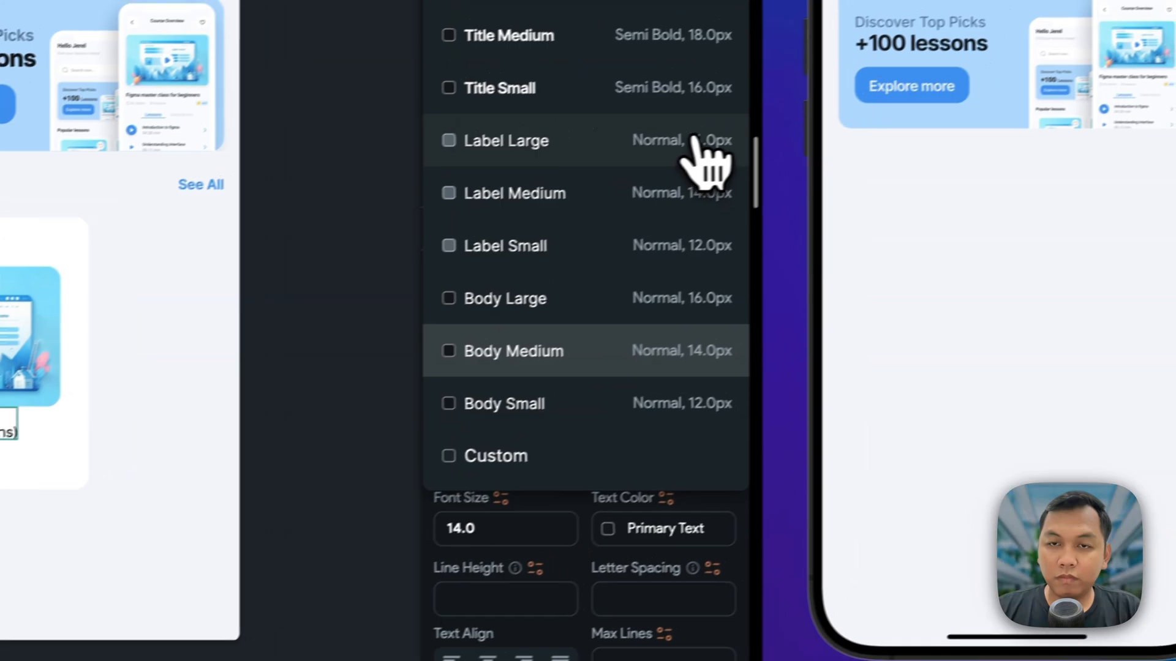
left_click(646, 313)
- Set the lesson title's font weight to 600 - Semi Bold
scroll(612, 355, "down", 3)
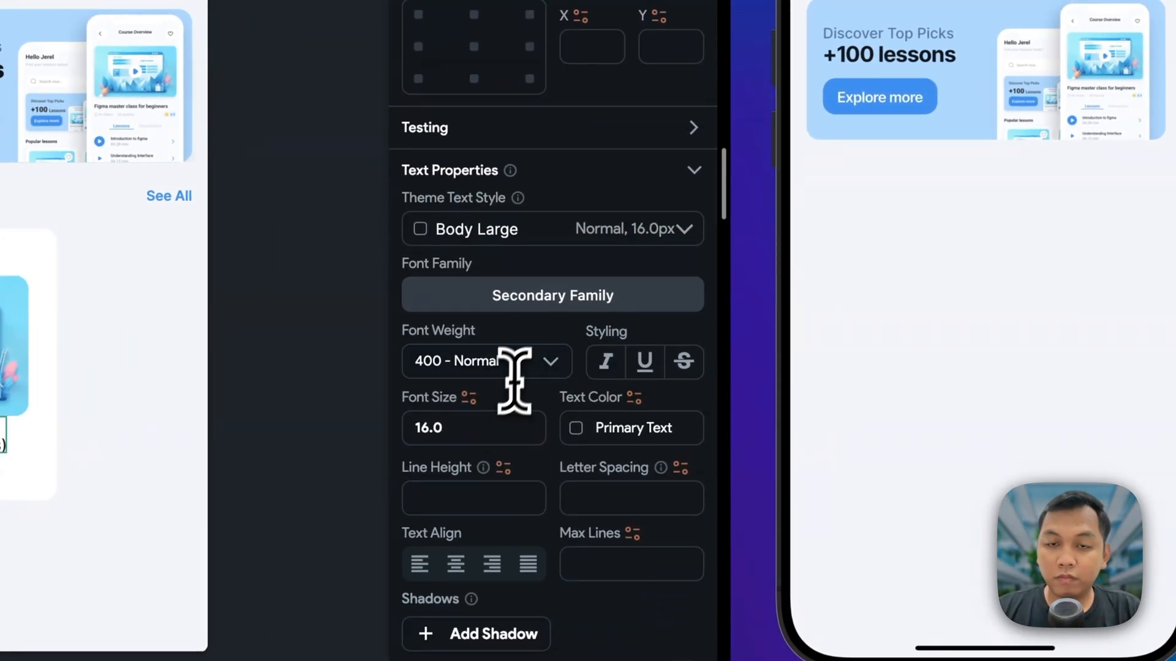
left_click(521, 361)
scroll(533, 509, "down", 3)
left_click(530, 500)
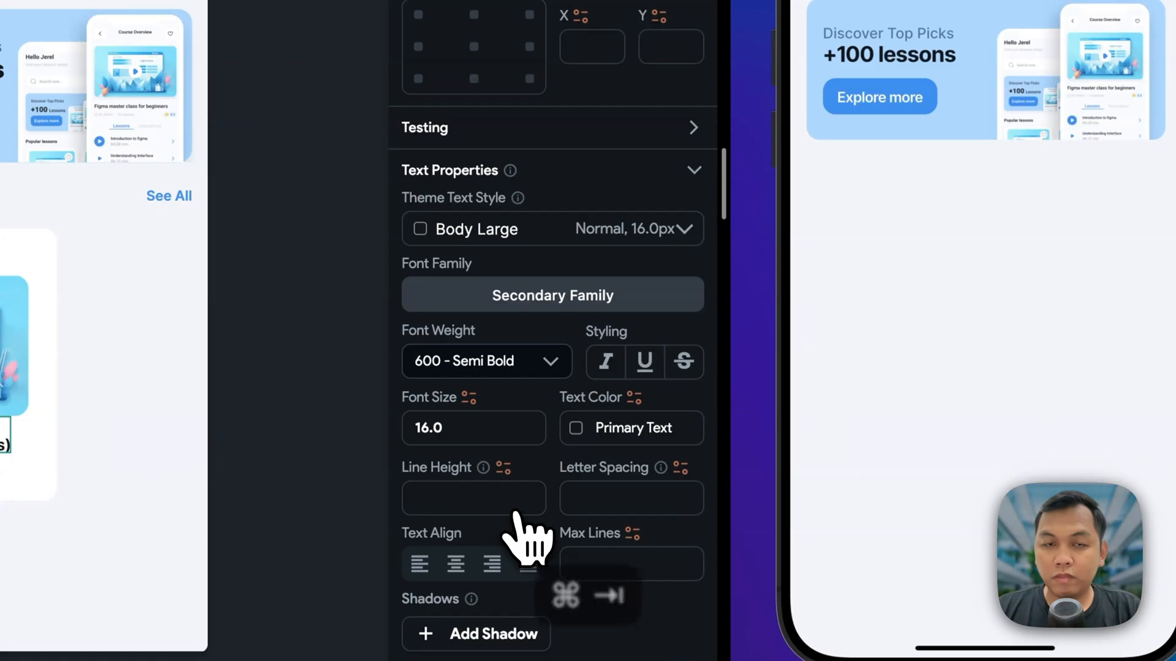
- Copy the title colour 2C2C2C from Figma, apply it as the lesson title's text colour in FlutterFlow, and reload the preview
key("super+Tab")
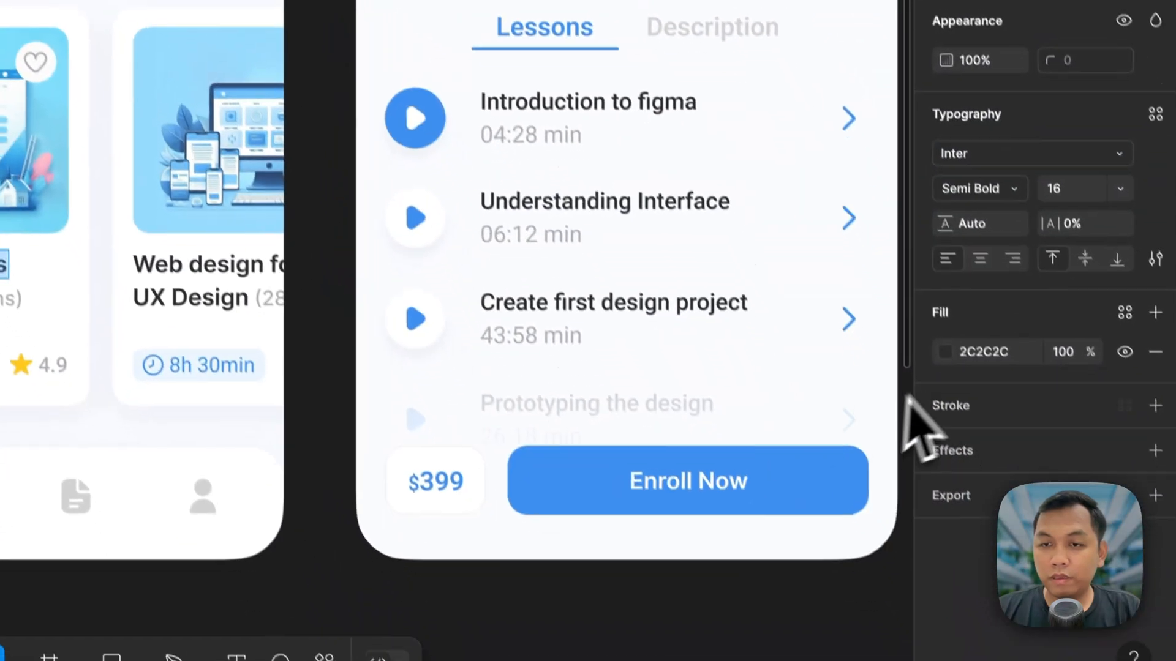
left_click(1069, 475)
key("super+c")
key("super+Tab")
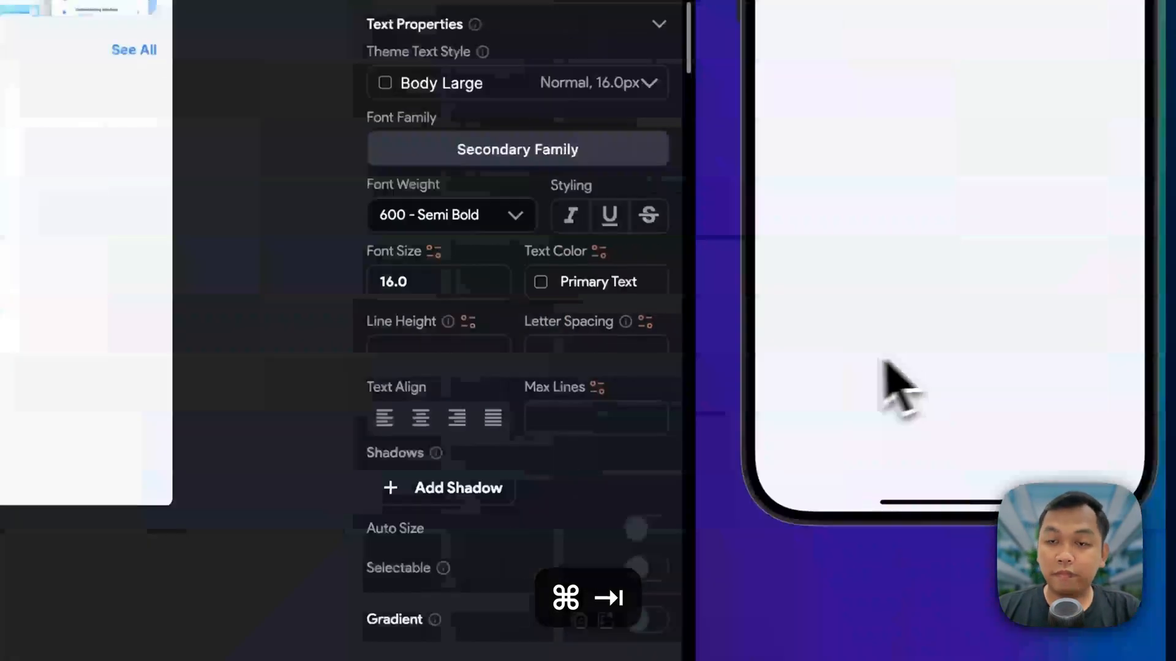
left_click(521, 294)
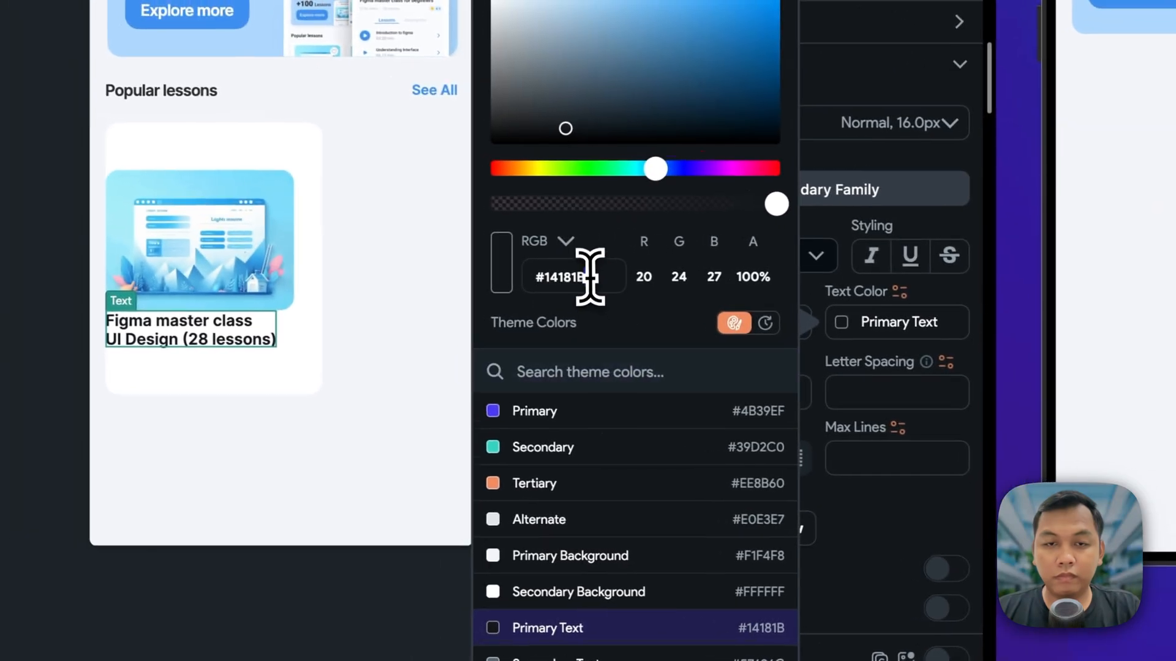
left_click(245, 233)
key("super+v")
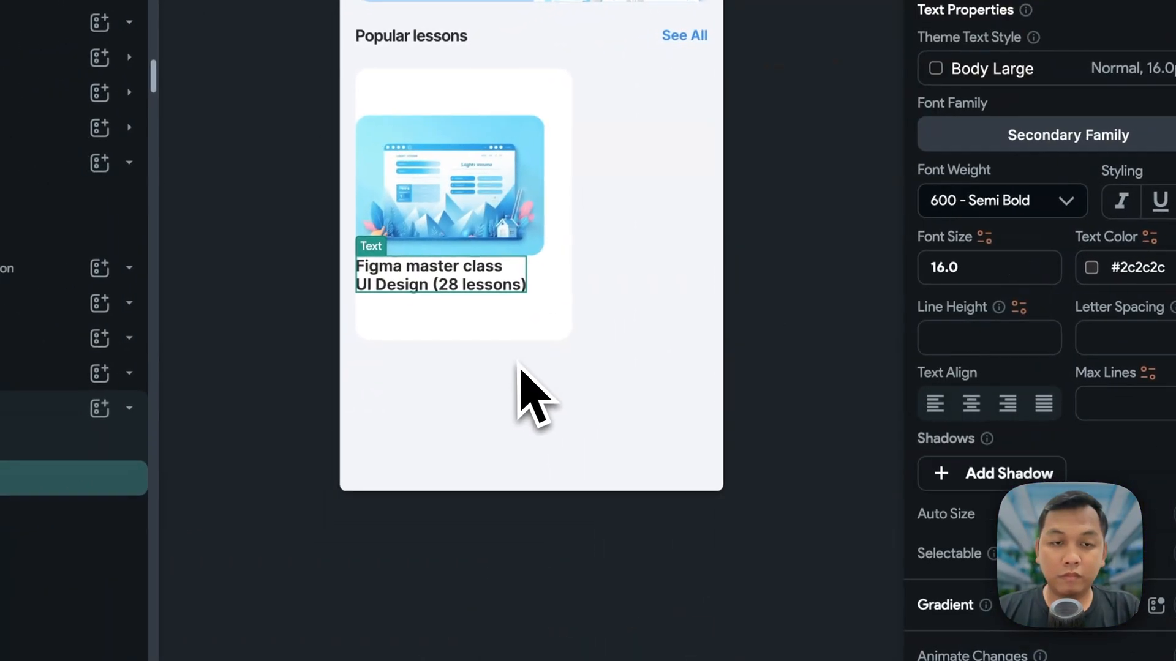
left_click(520, 365)
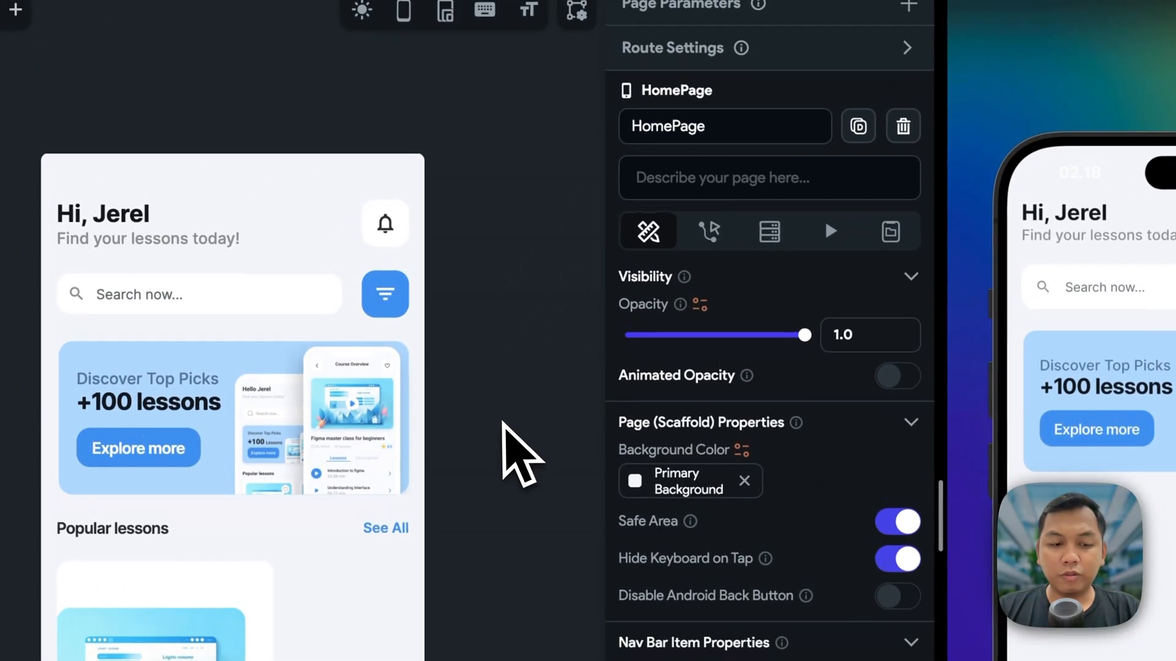
key("shift+super+i")
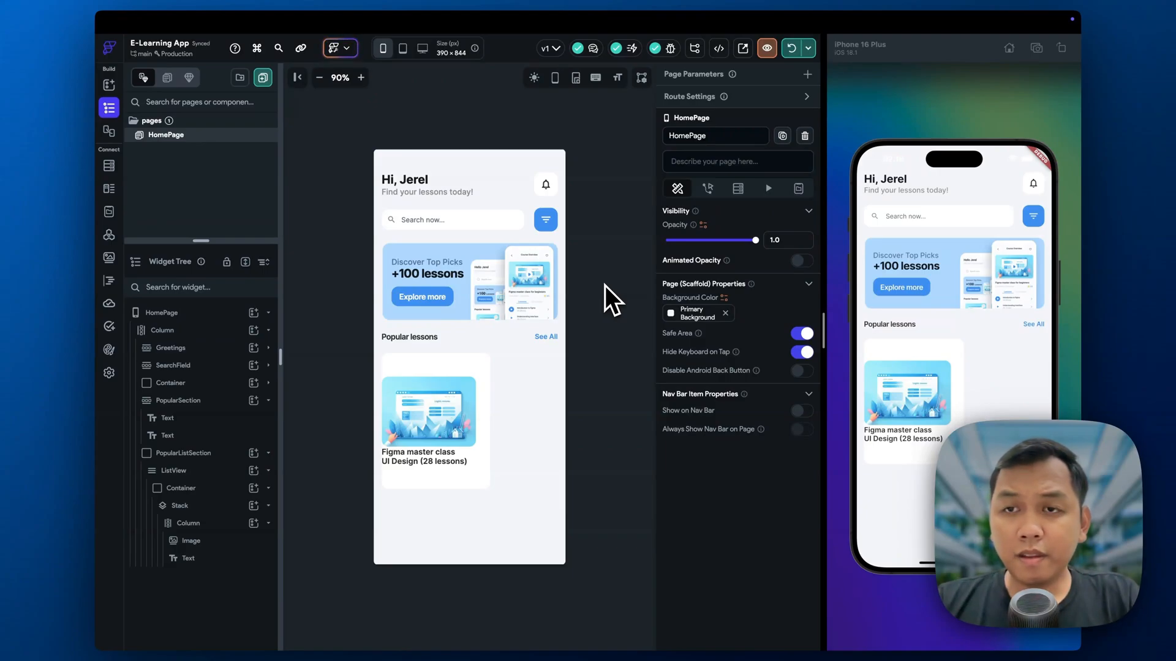
- Inspect the "6h 30min" badge in Figma and add a Row below the title in the card's Column in FlutterFlow
key("super+Tab")
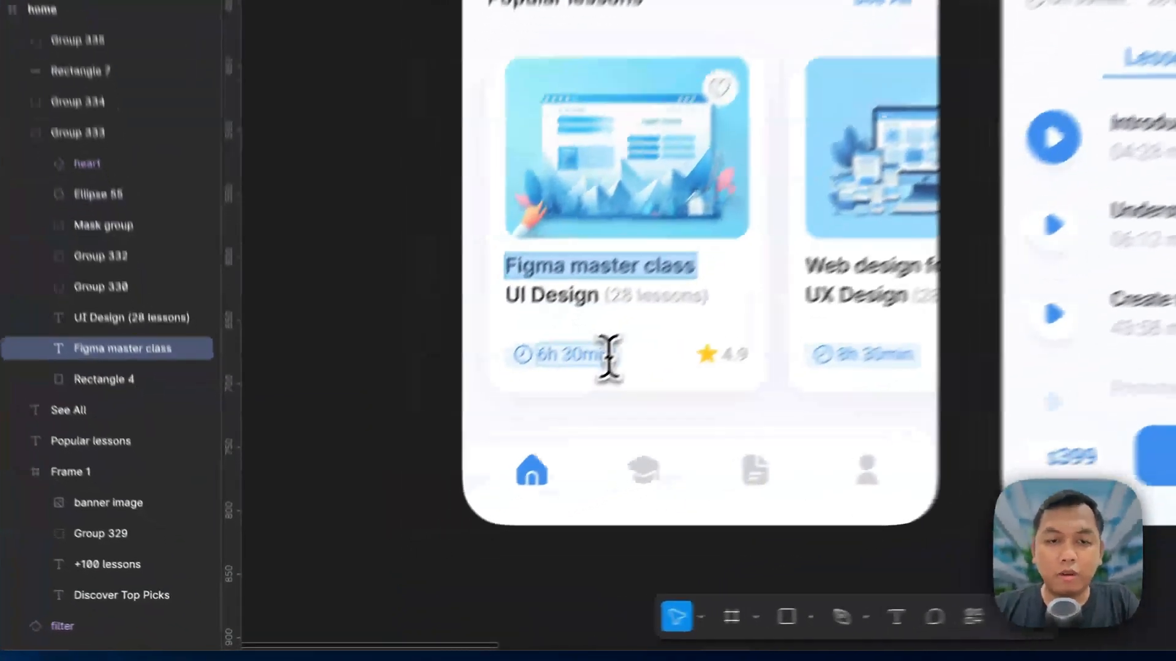
left_click(422, 484)
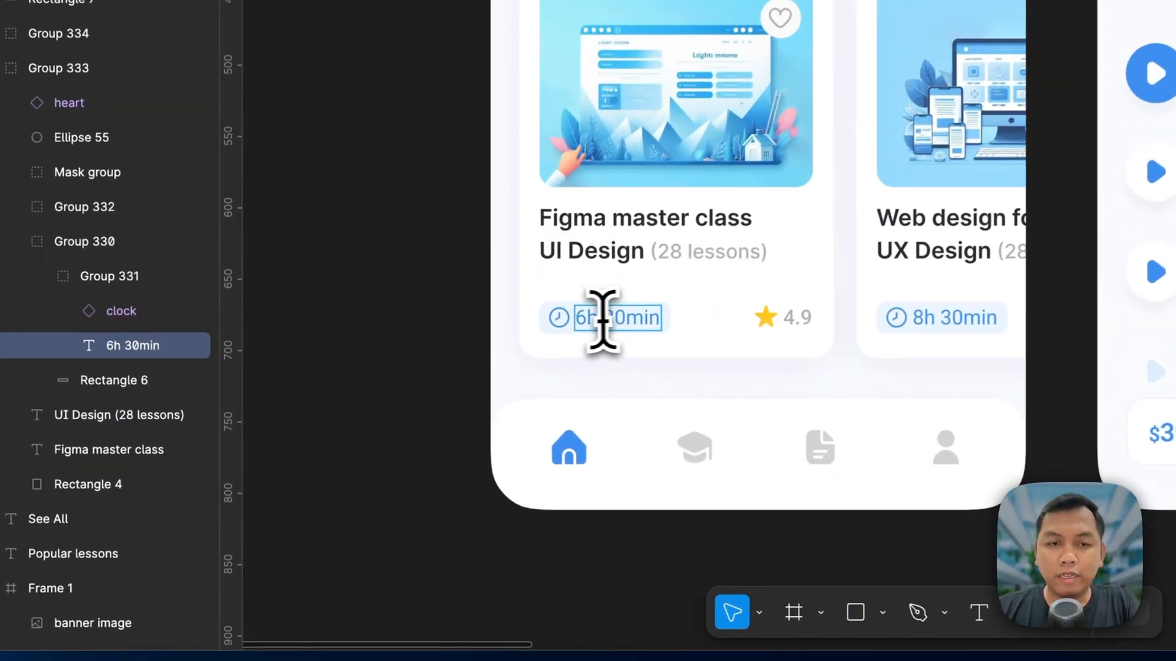
left_click(556, 318)
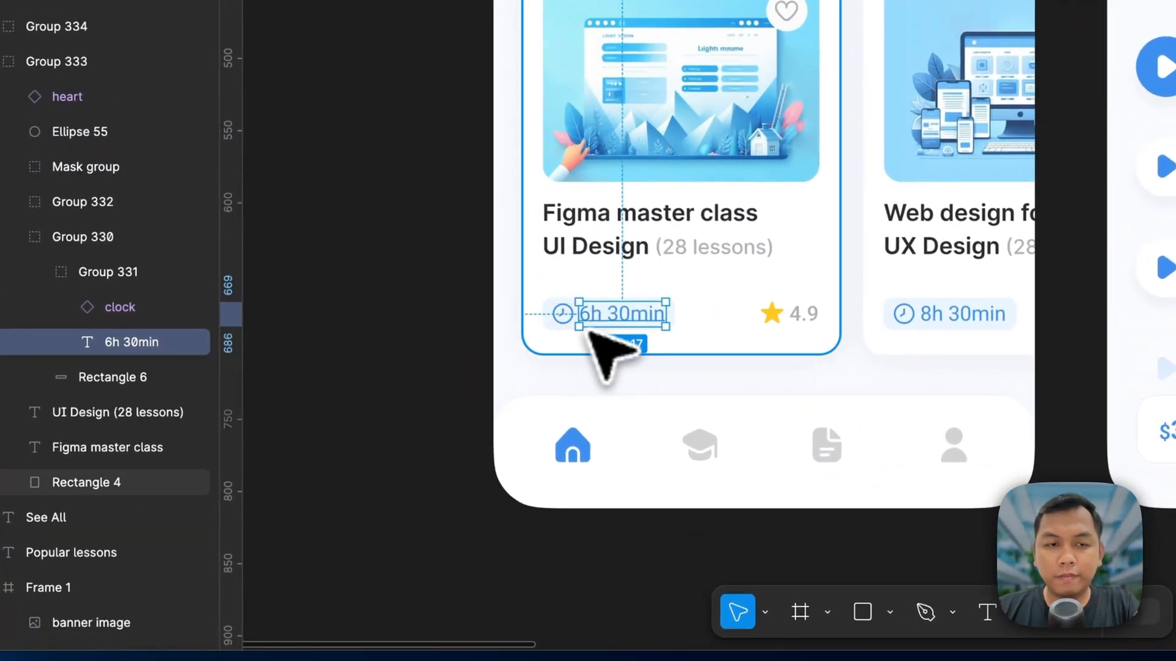
left_click(606, 337)
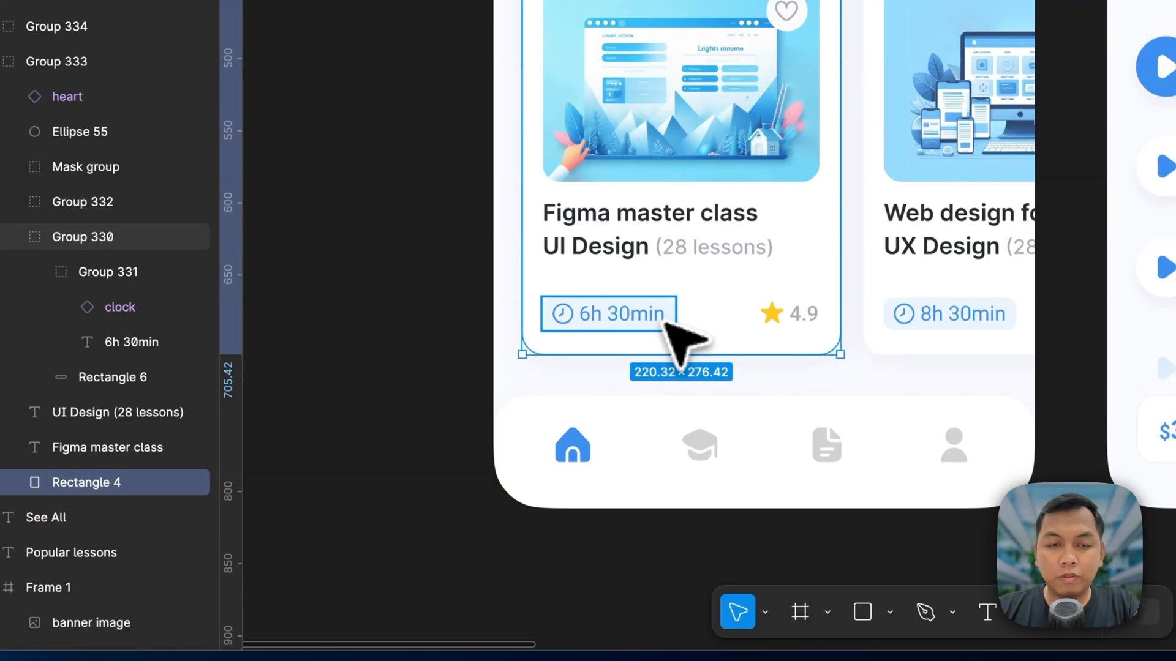
key("super+Tab")
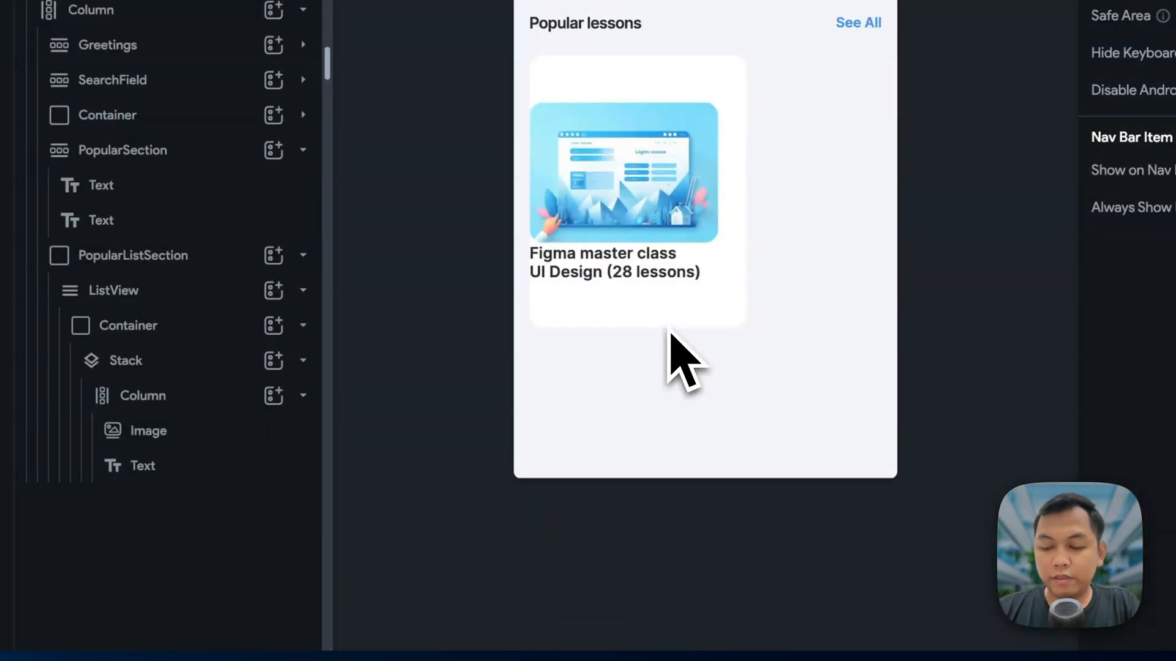
left_click(303, 396)
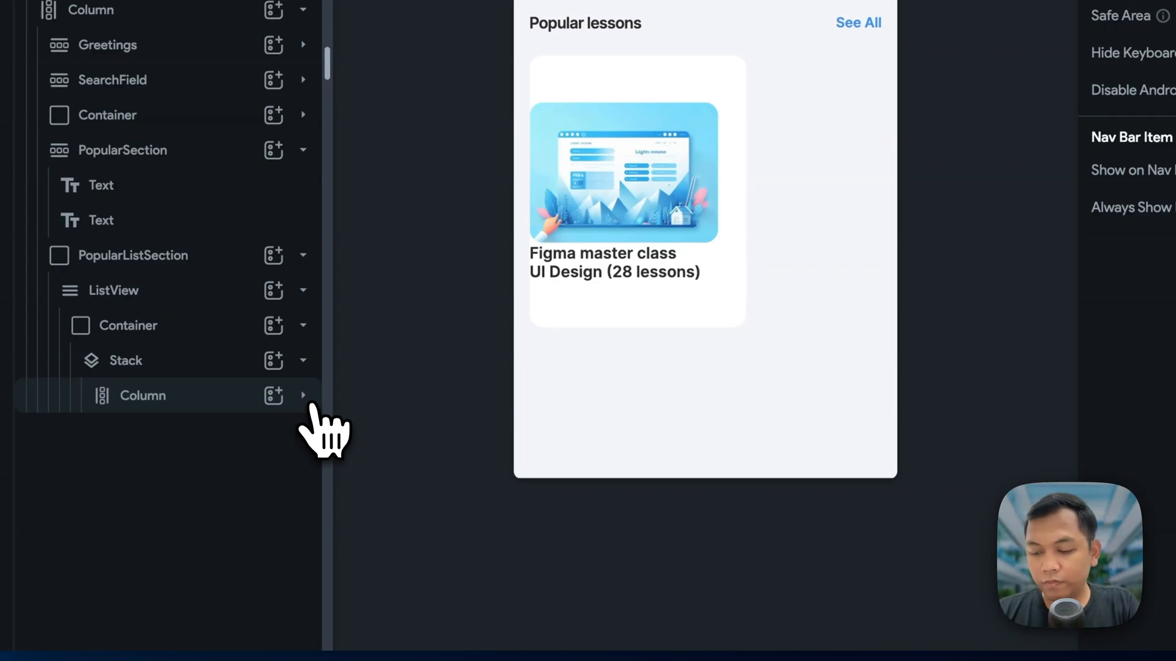
left_click(303, 396)
left_click(274, 395)
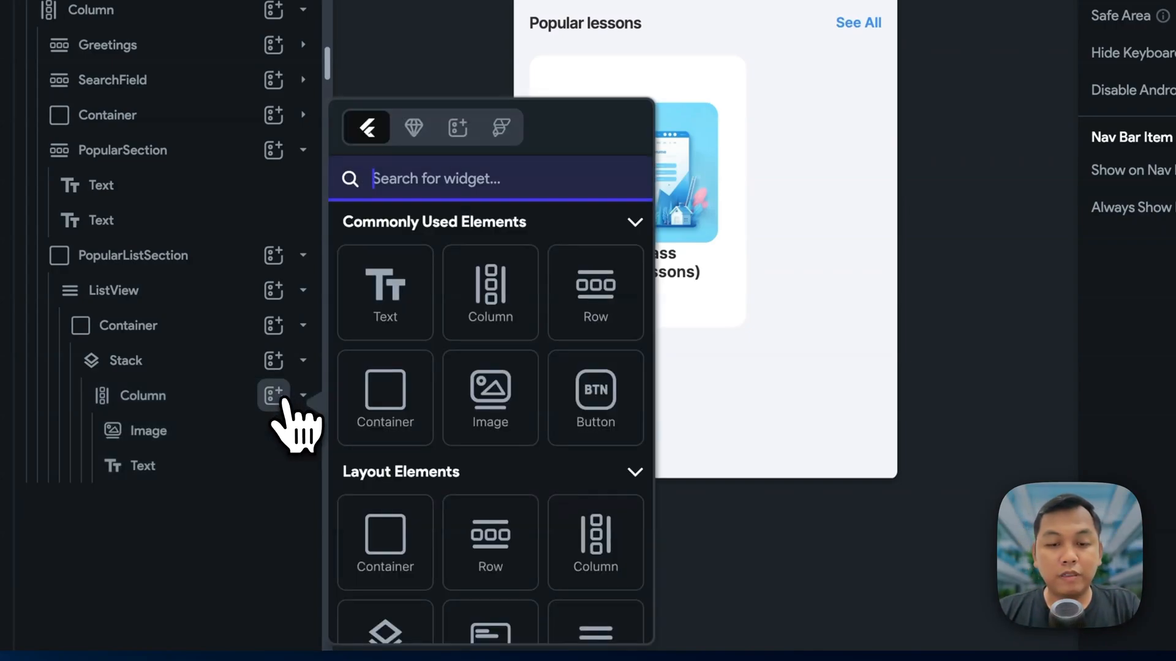
type("row")
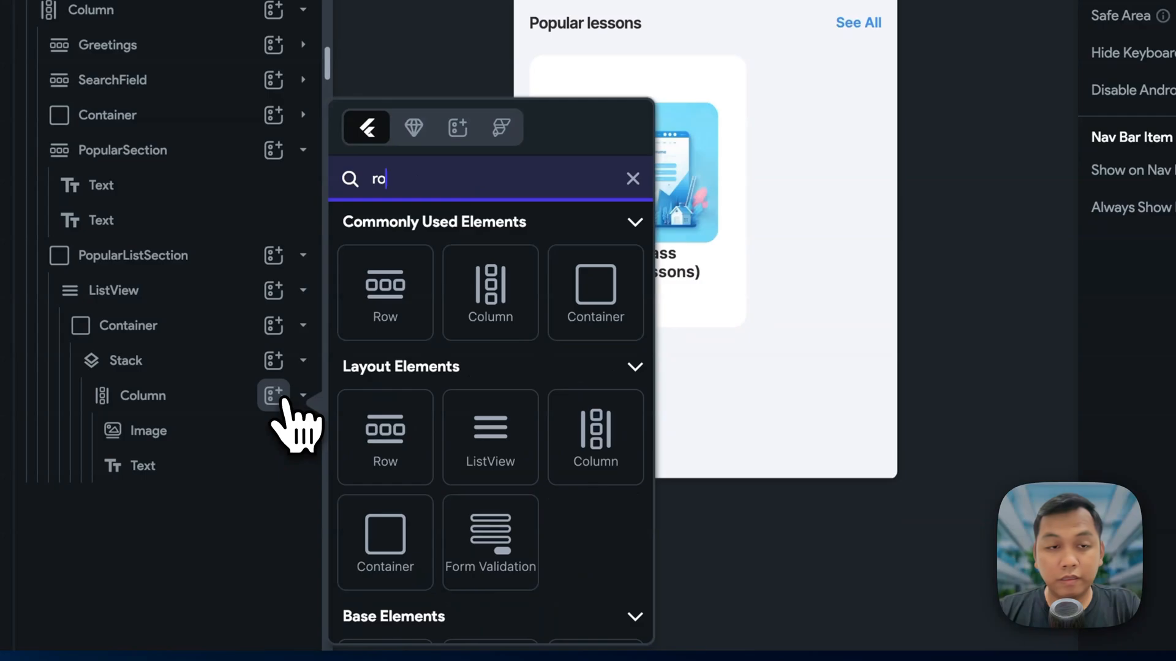
left_click(380, 290)
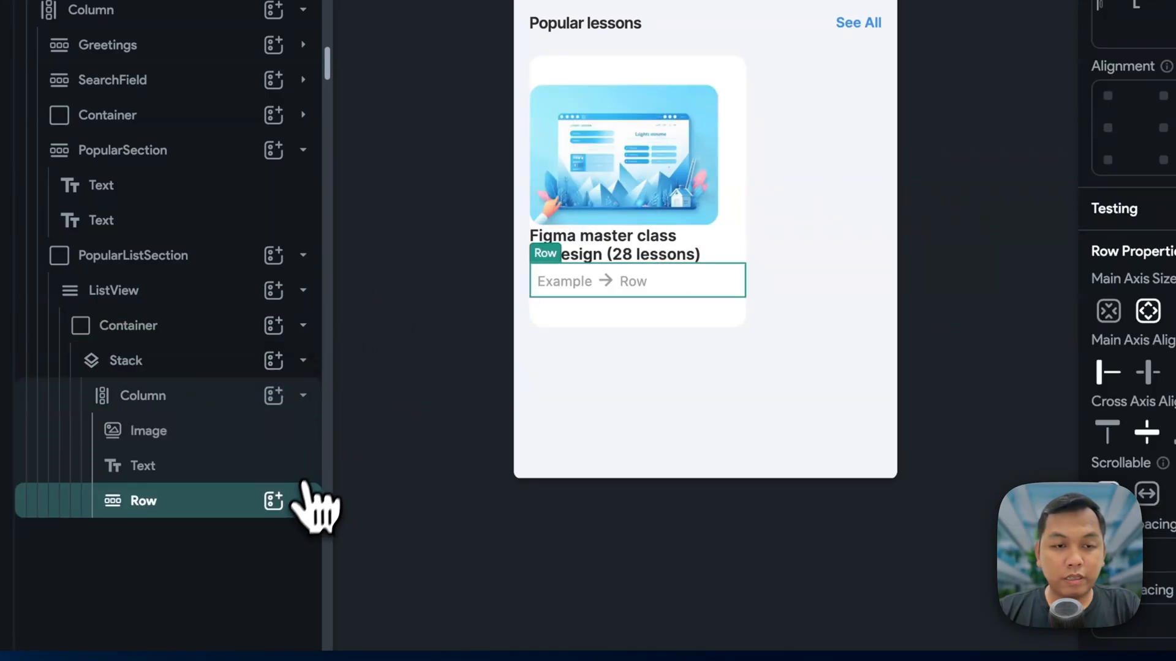
- Add a Container inside the new Row of the lesson card
left_click(274, 501)
type("conti")
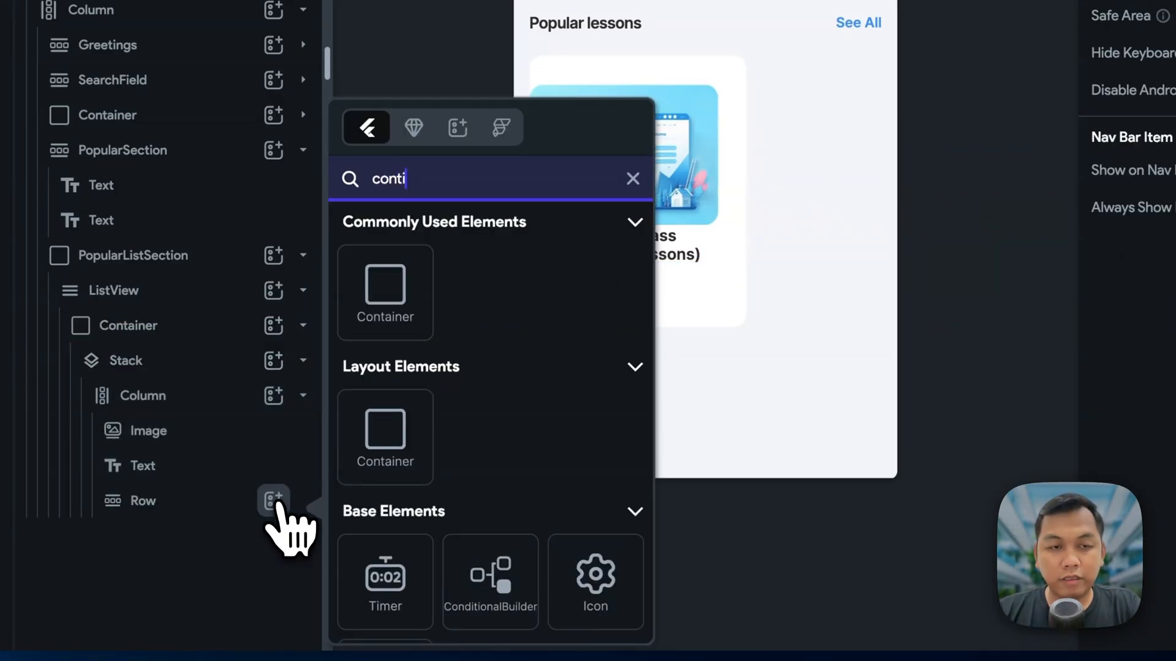
left_click(384, 315)
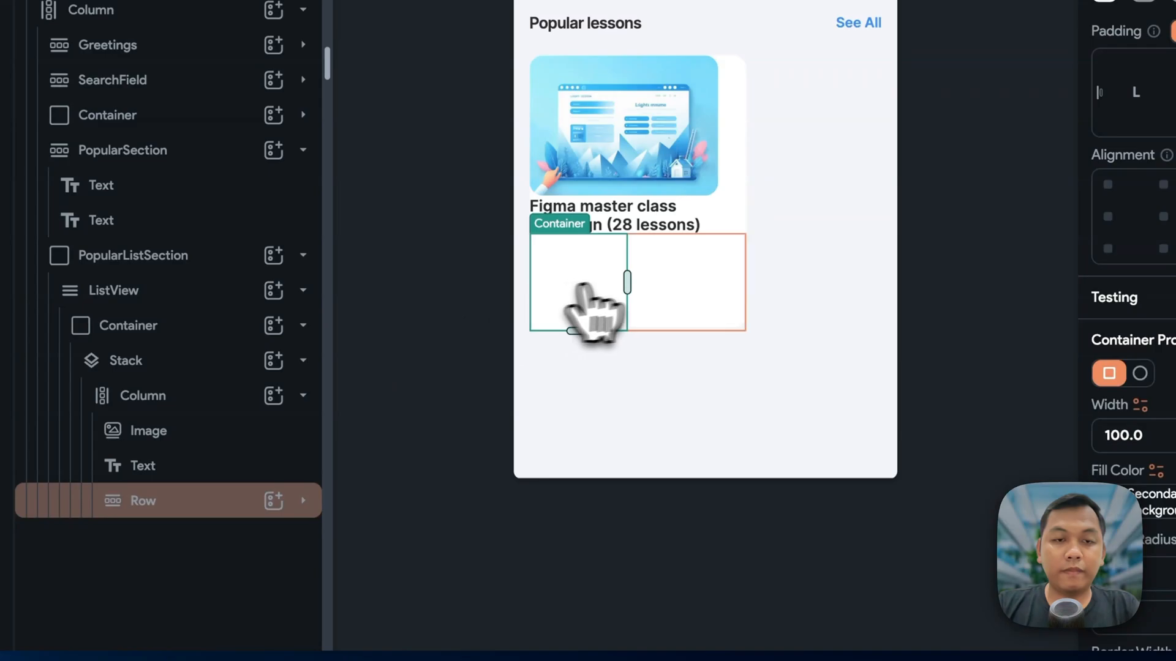
- Copy the duration badge's height from Figma and set the Container's height to 22.44 px in FlutterFlow
key("super+Tab")
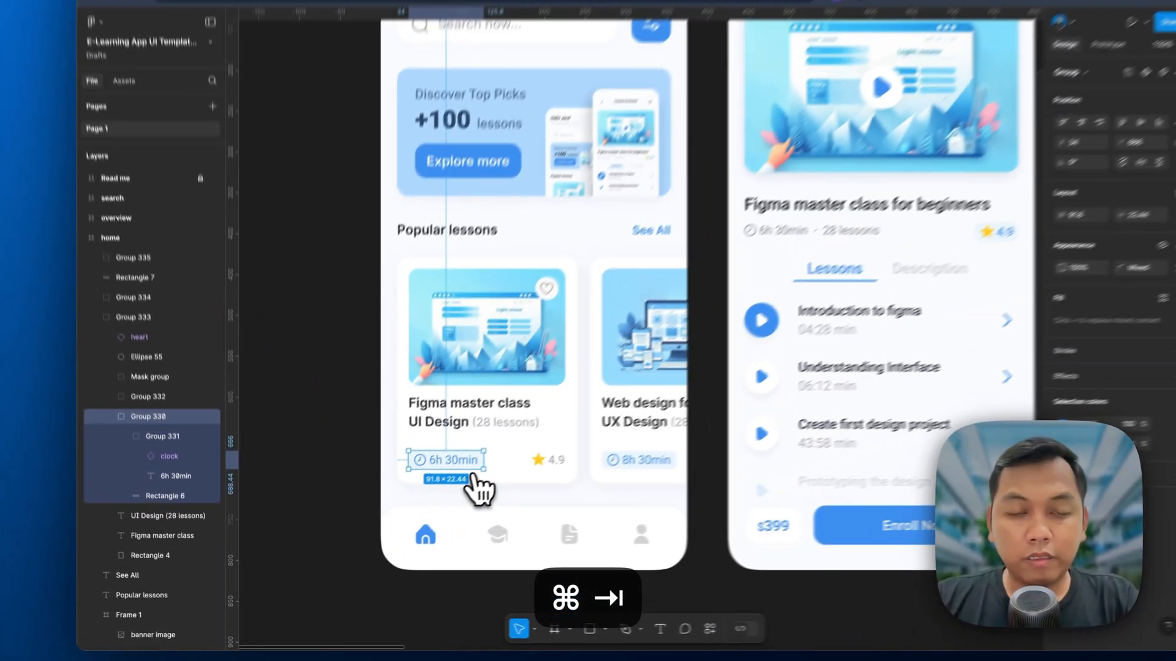
key("super+Tab")
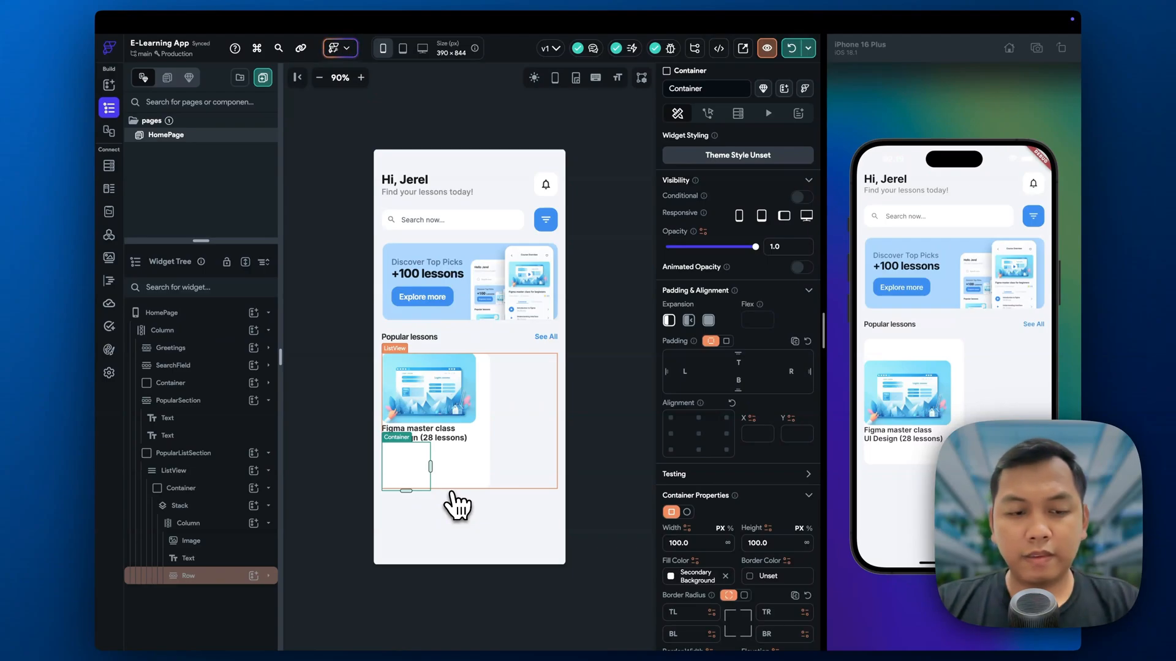
key("super+Tab")
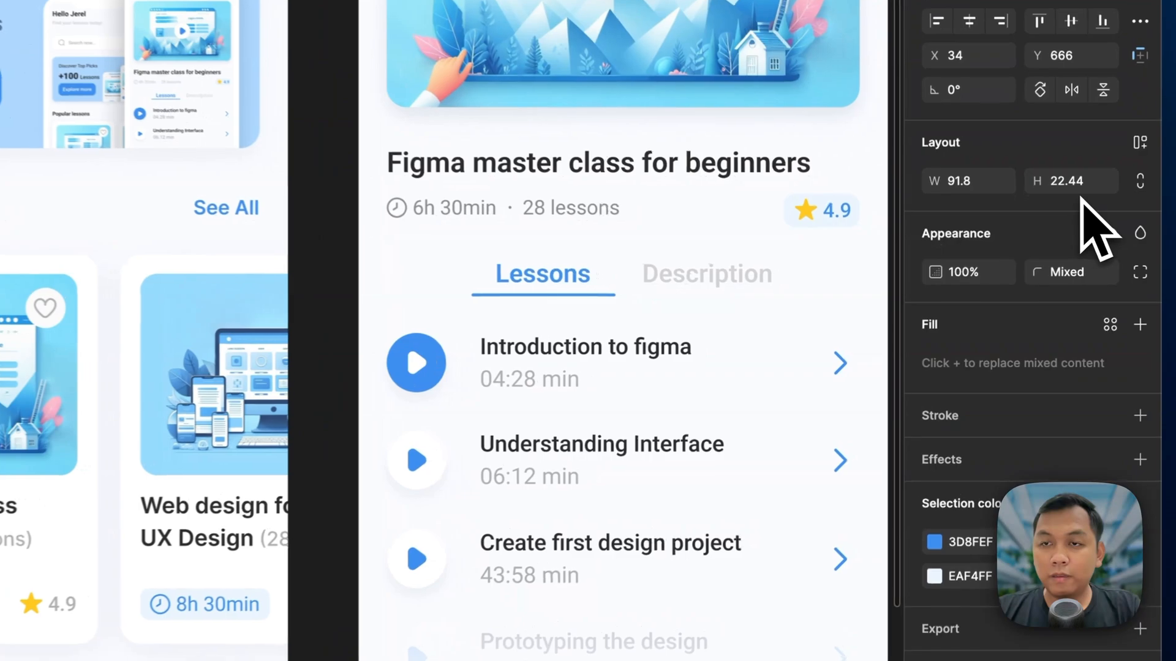
left_click(1044, 267)
key("super+c")
key("super+Tab")
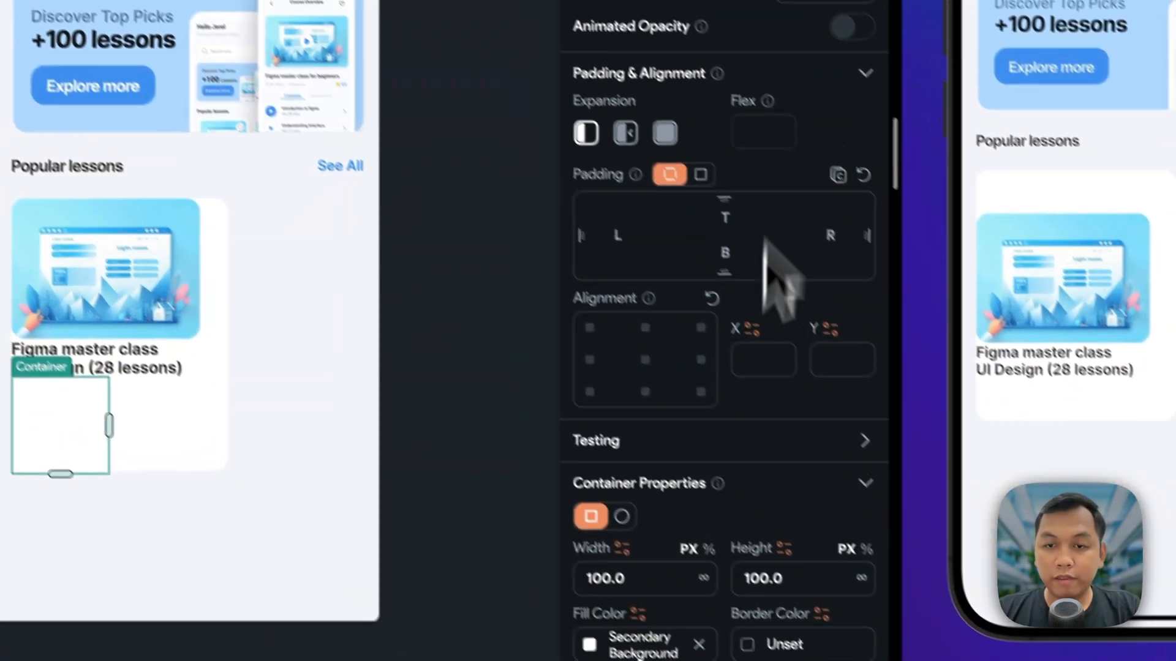
scroll(778, 276, "down", 3)
left_click(782, 410)
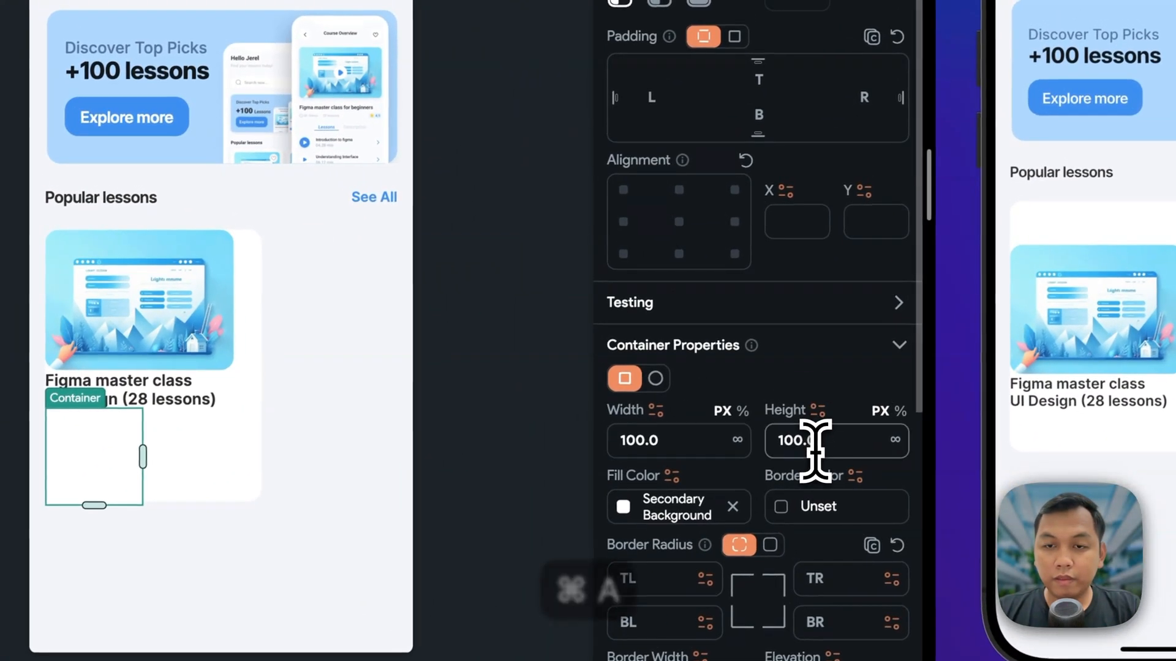
key("super+v")
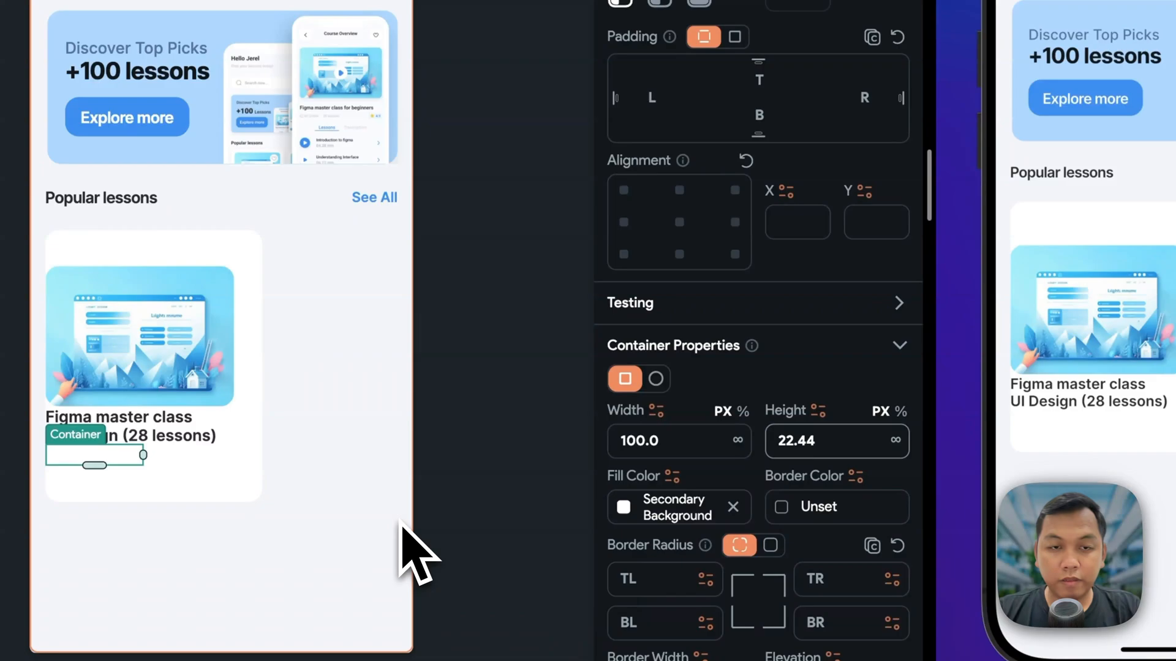
- Copy the badge group's blue 3D8FEF from Figma and apply it as the Container's fill colour in FlutterFlow
key("super+Tab")
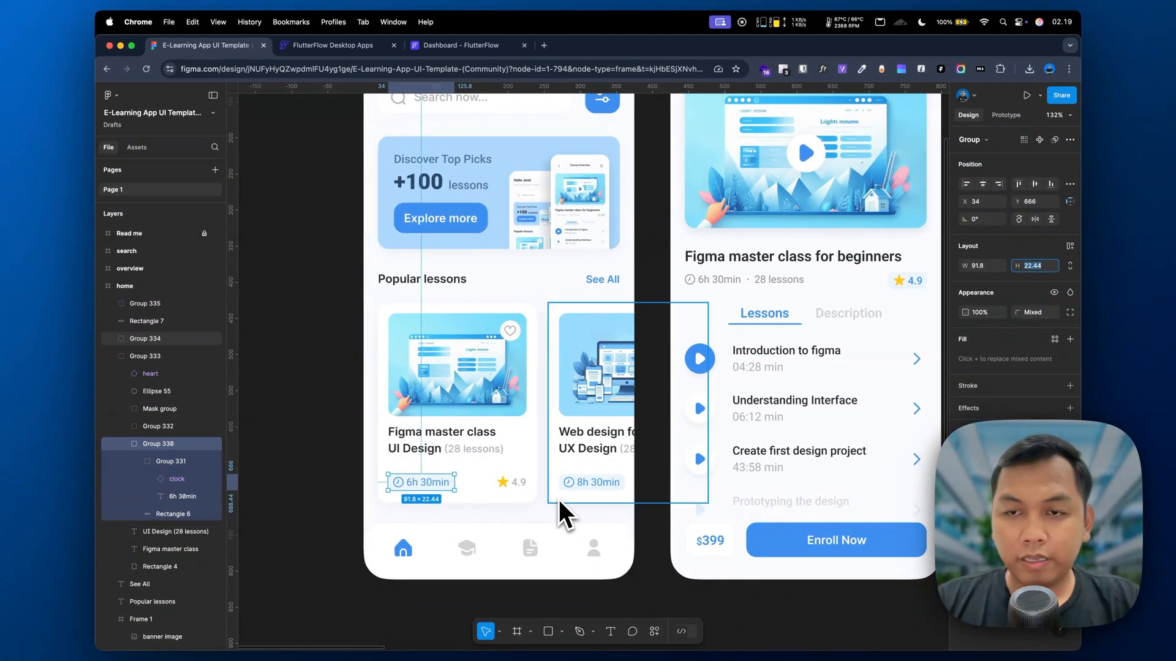
left_click(983, 449)
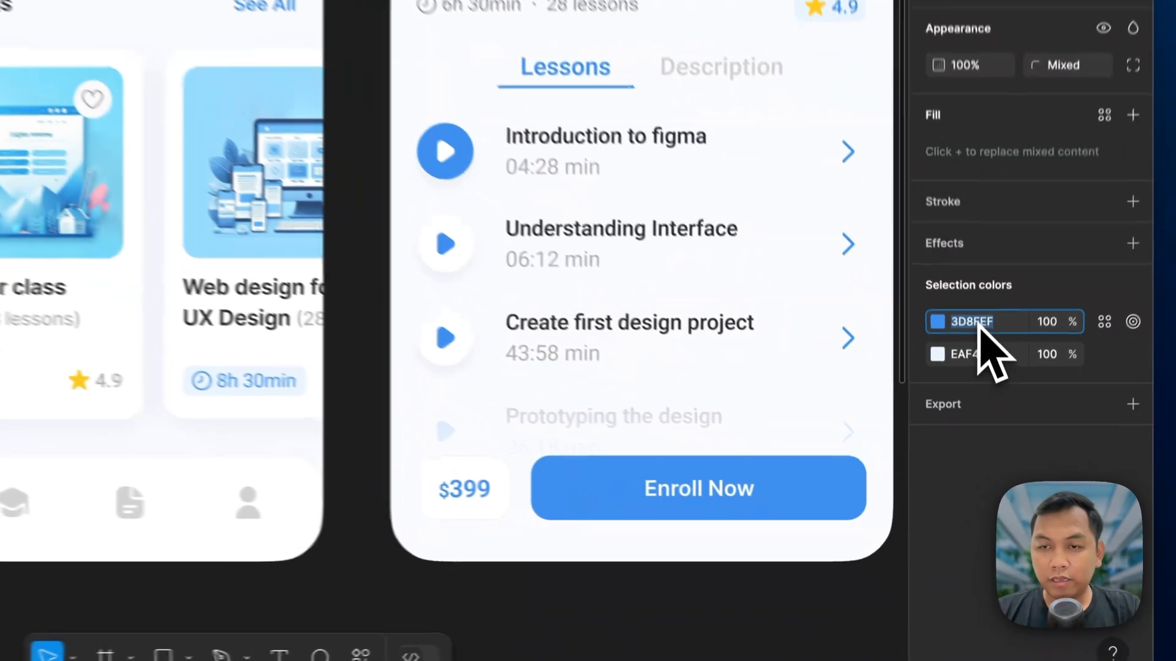
key("super+c")
key("super+Tab")
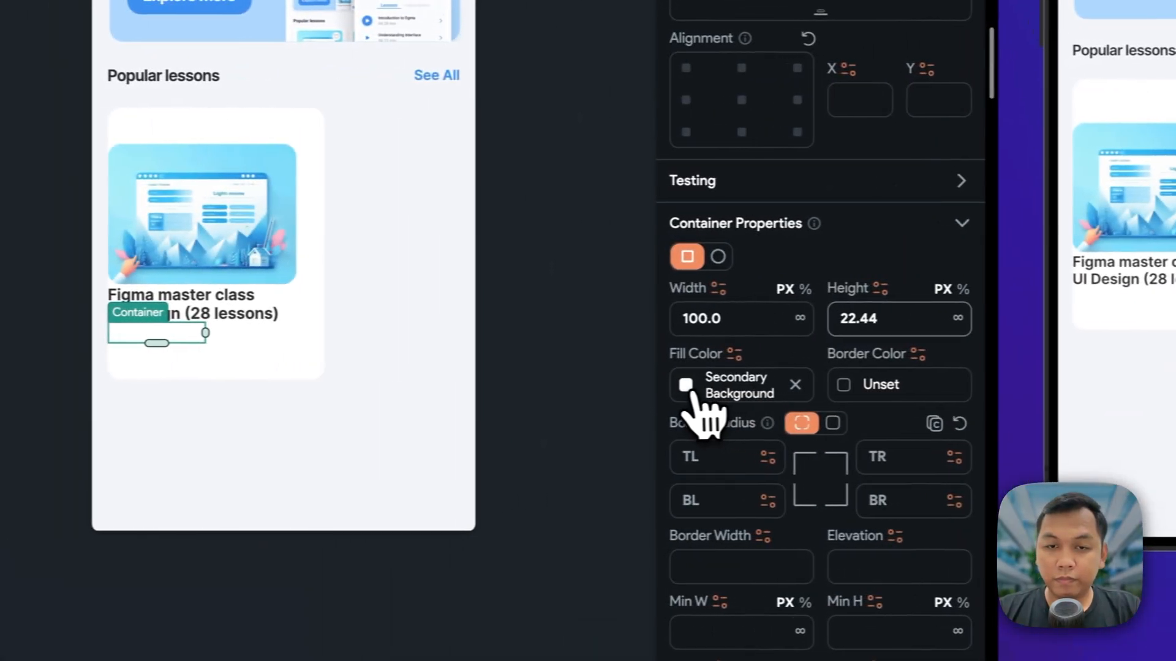
left_click(381, 387)
left_click(451, 268)
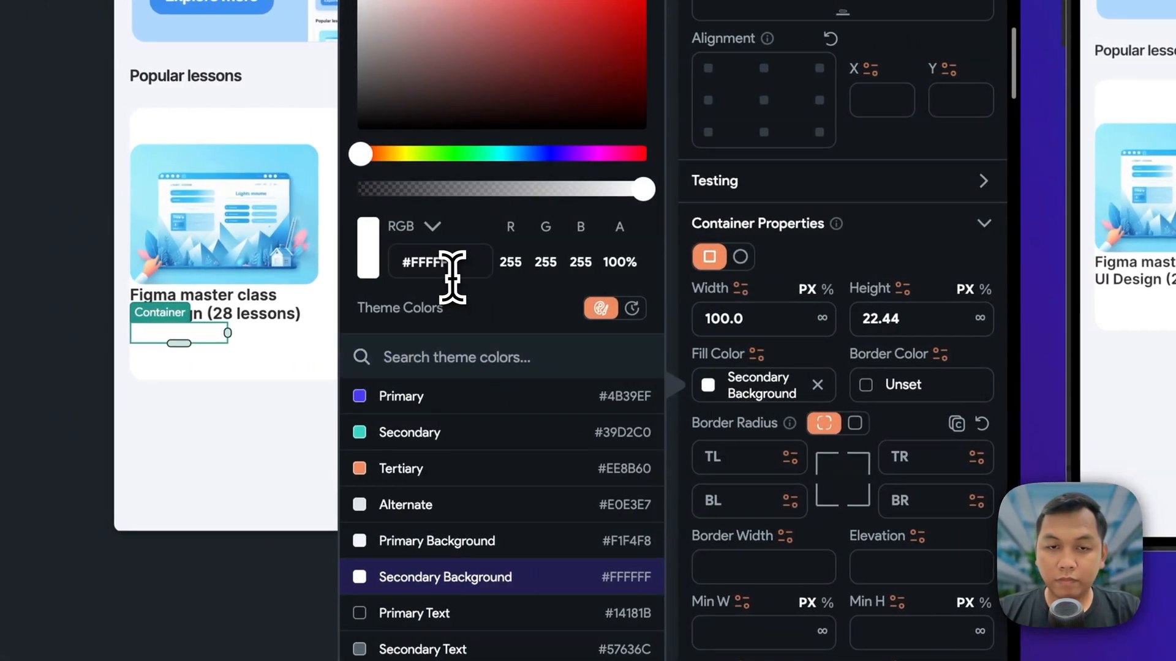
key("super+v")
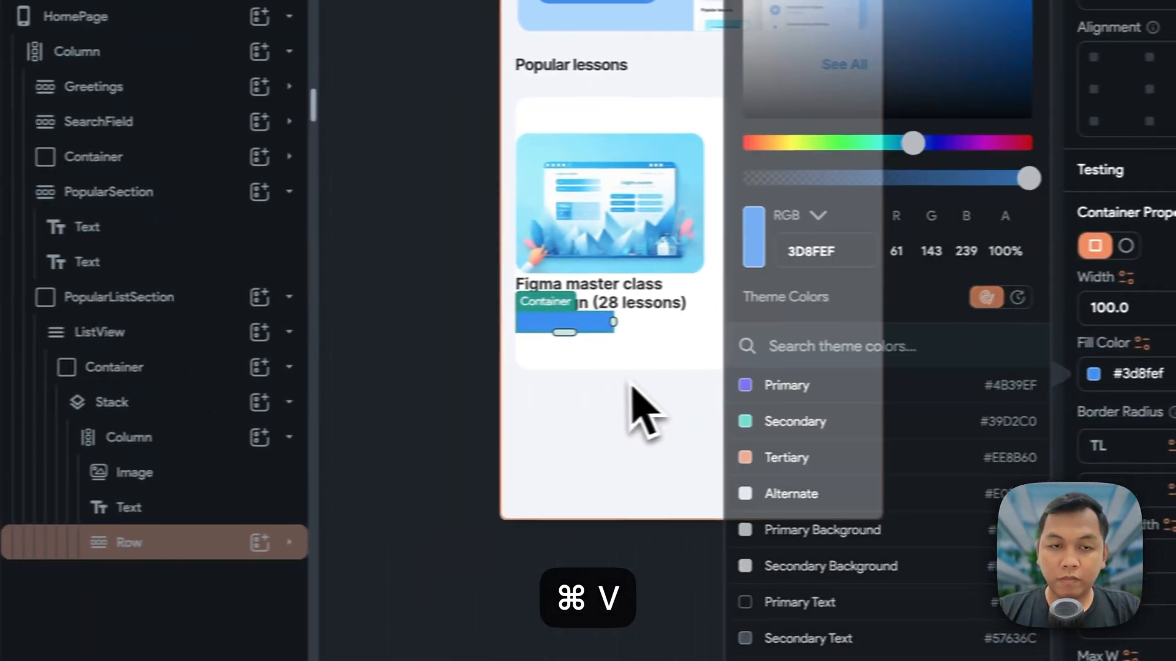
left_click(632, 392)
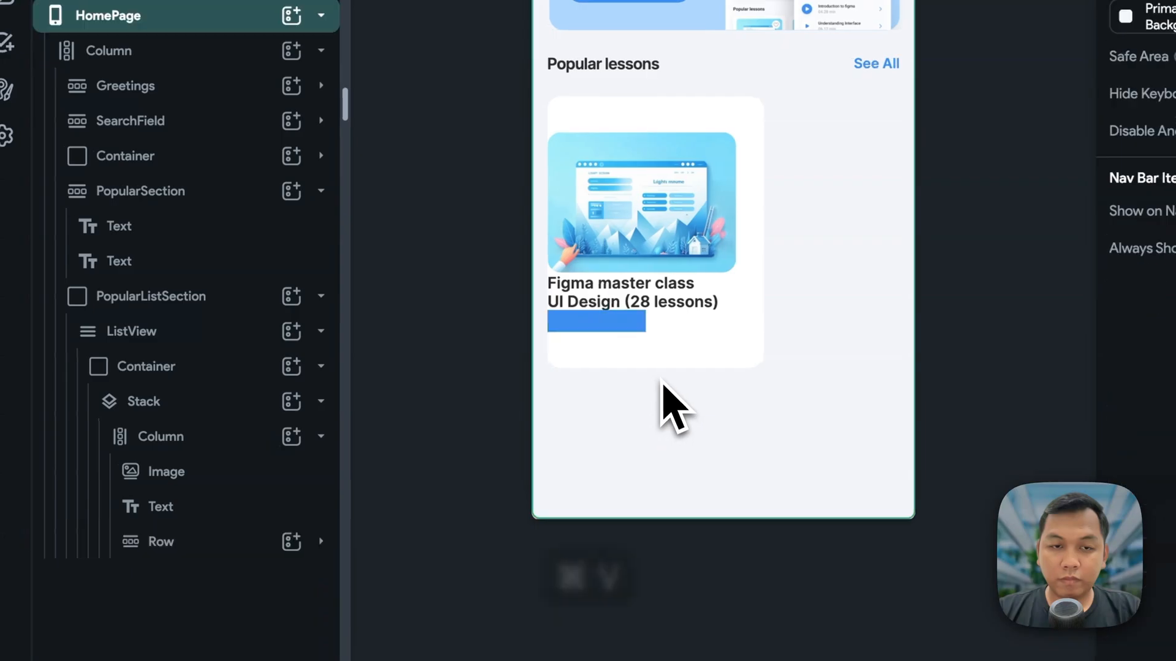
- Copy the badge rectangle's fill EAF4FF from Figma, apply it as the Container's fill colour in FlutterFlow, and switch back to Figma
key("super+Tab")
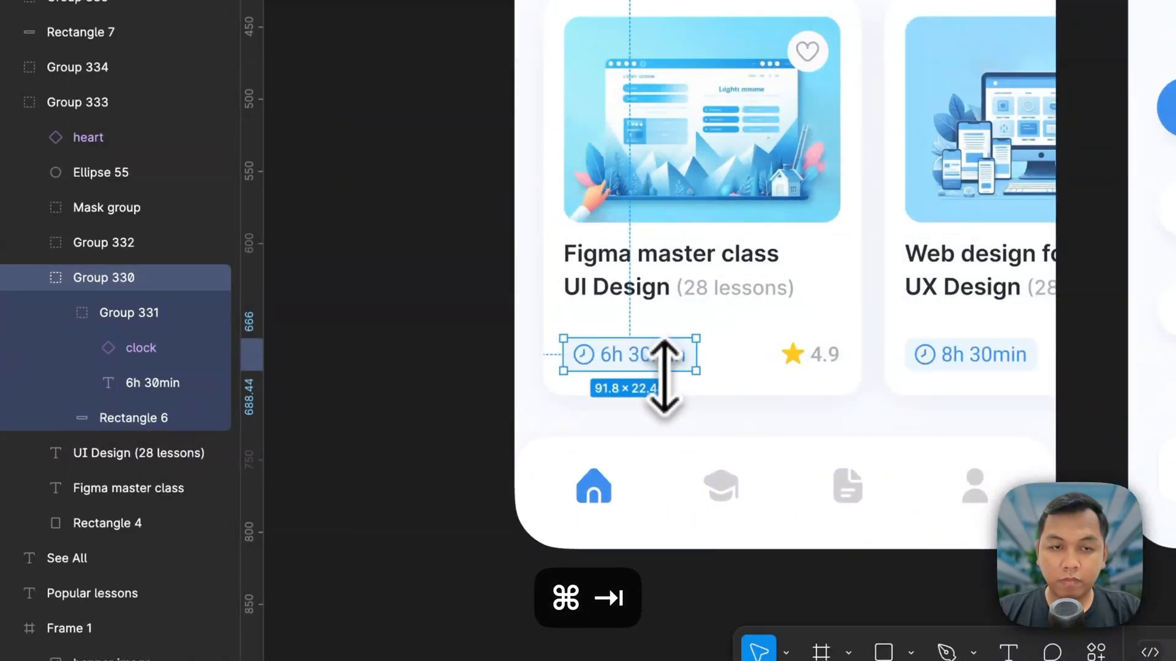
left_click(156, 417)
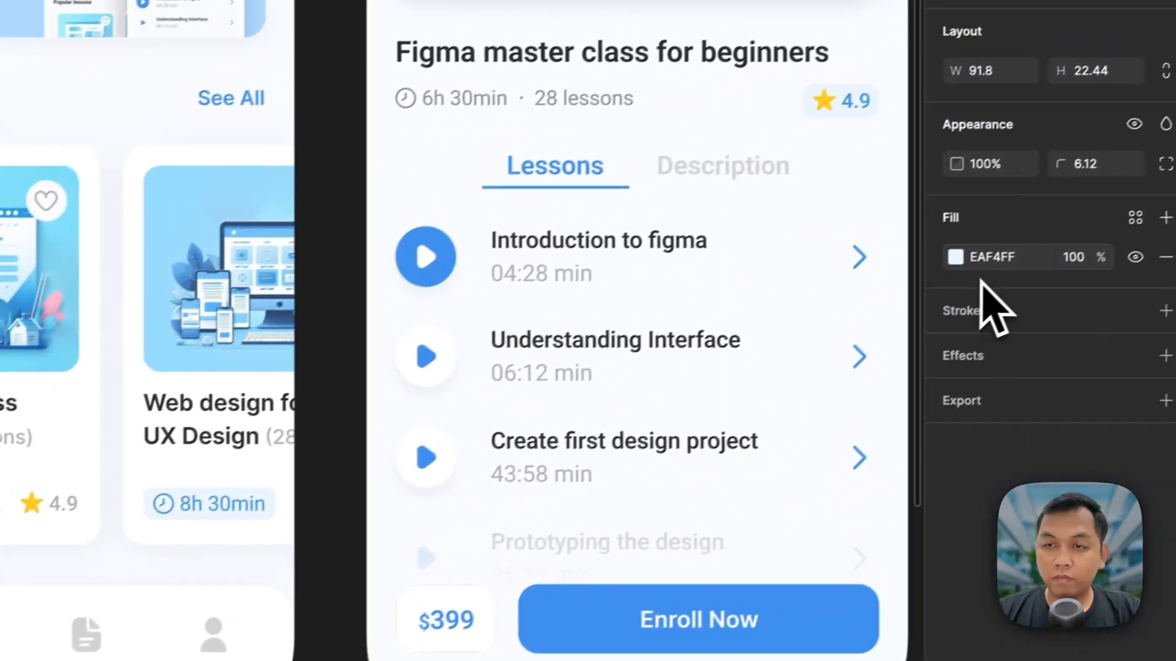
left_click(973, 270)
key("super+c")
key("super+Tab")
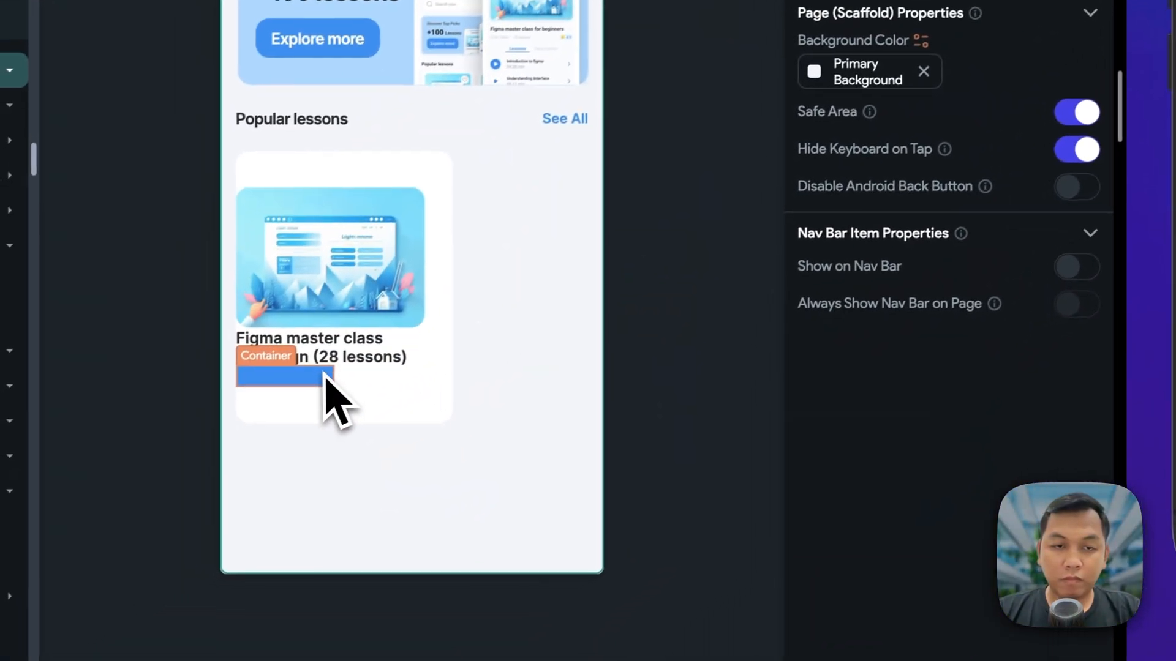
left_click(330, 398)
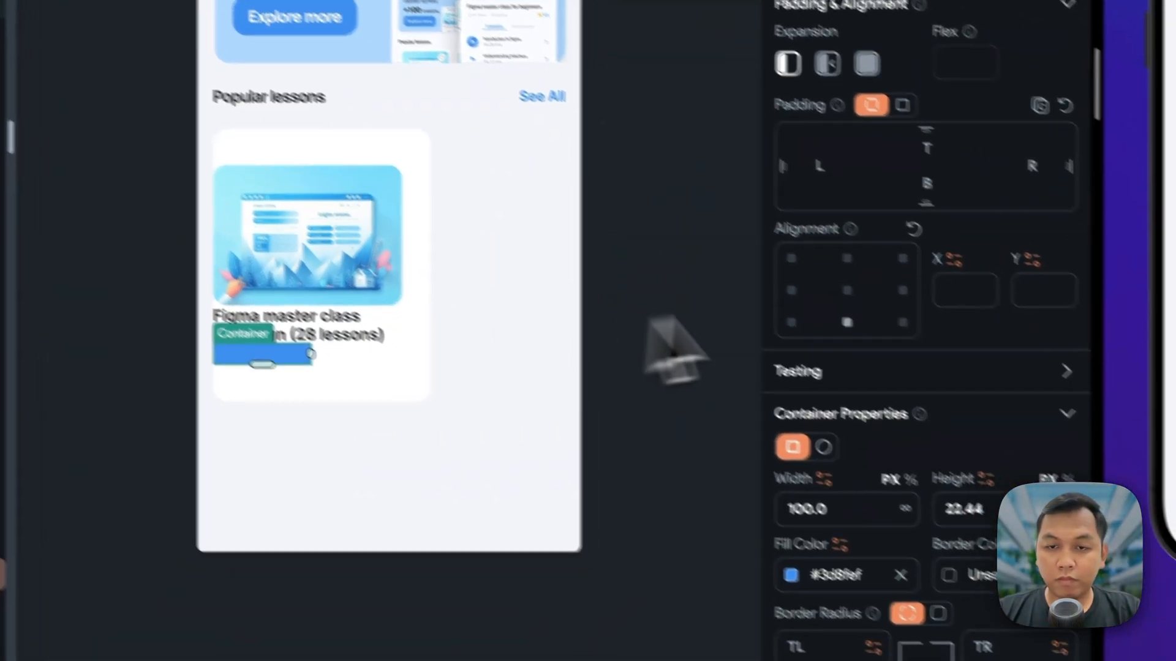
scroll(846, 375, "down", 5)
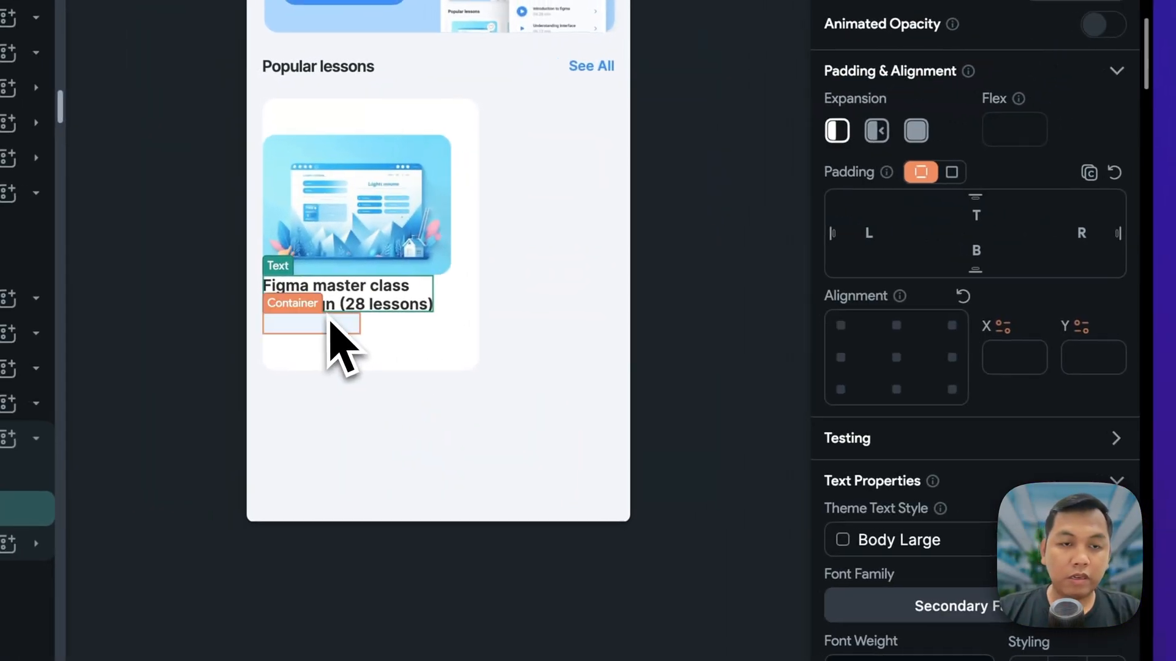
left_click(192, 311)
key("super+Tab")
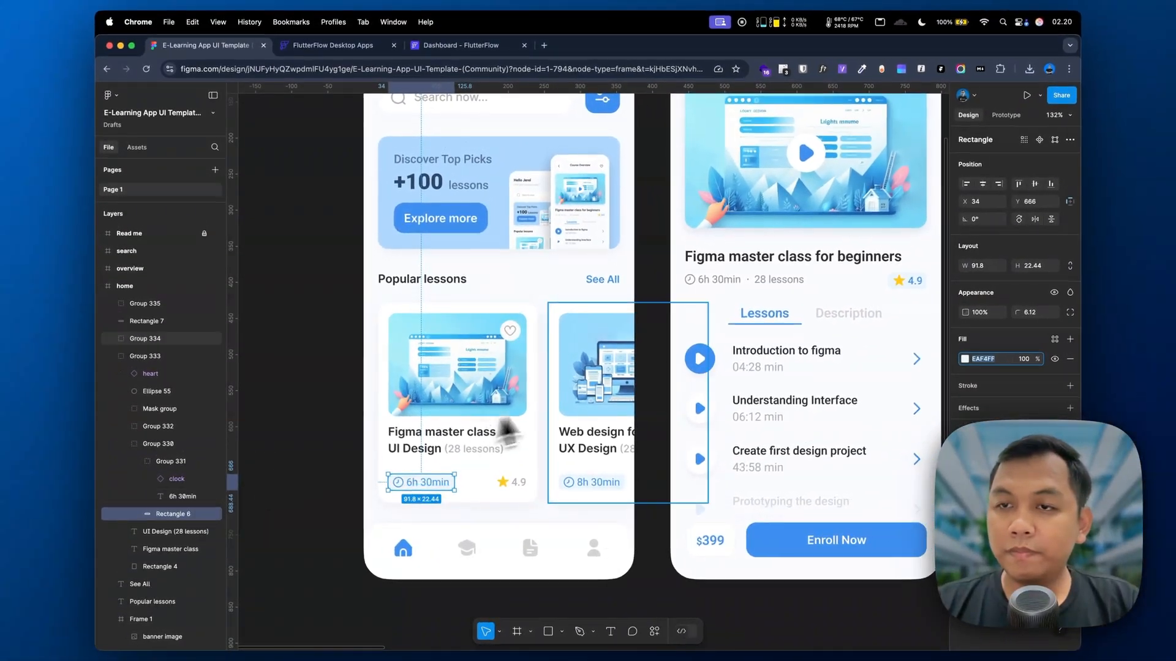
- Give the badge Container in FlutterFlow a rectangular shape with a uniform border radius of 6.12
key("super+Tab")
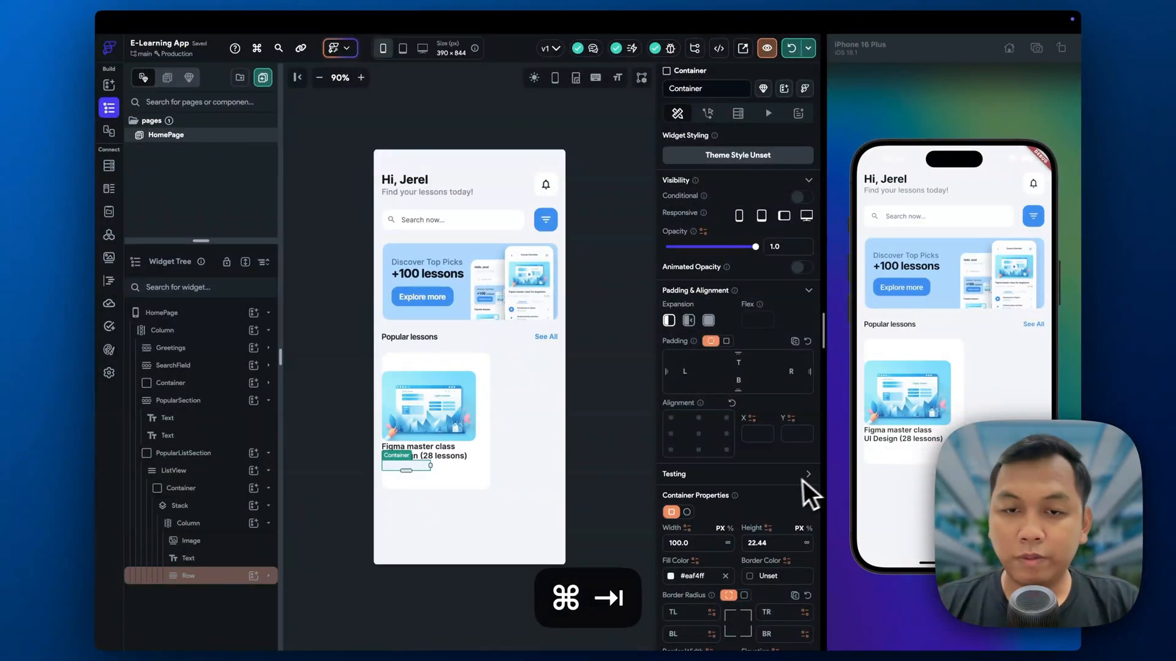
scroll(796, 477, "down", 6)
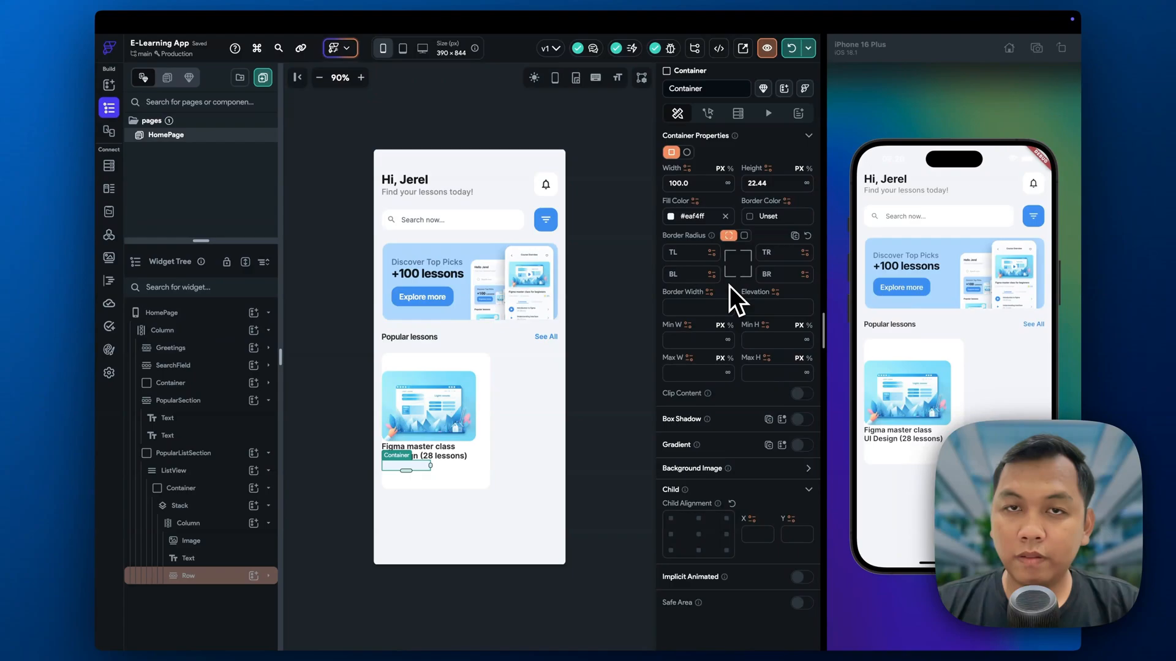
scroll(729, 296, "up", 1)
left_click(690, 208)
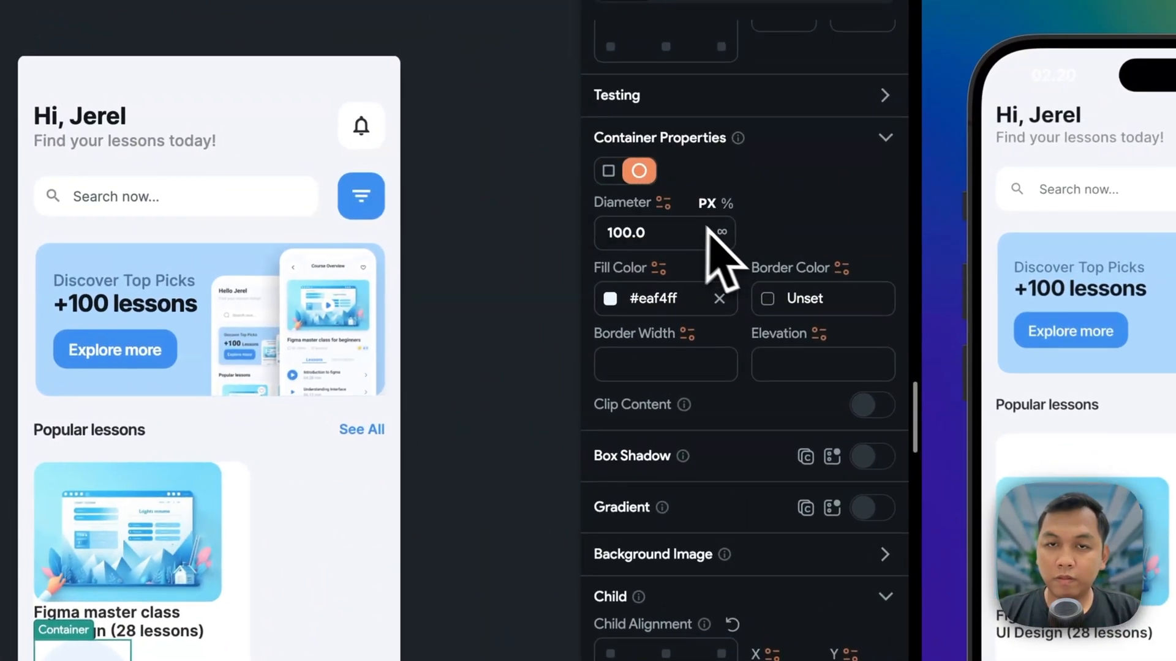
scroll(715, 226, "up", 2)
left_click(608, 256)
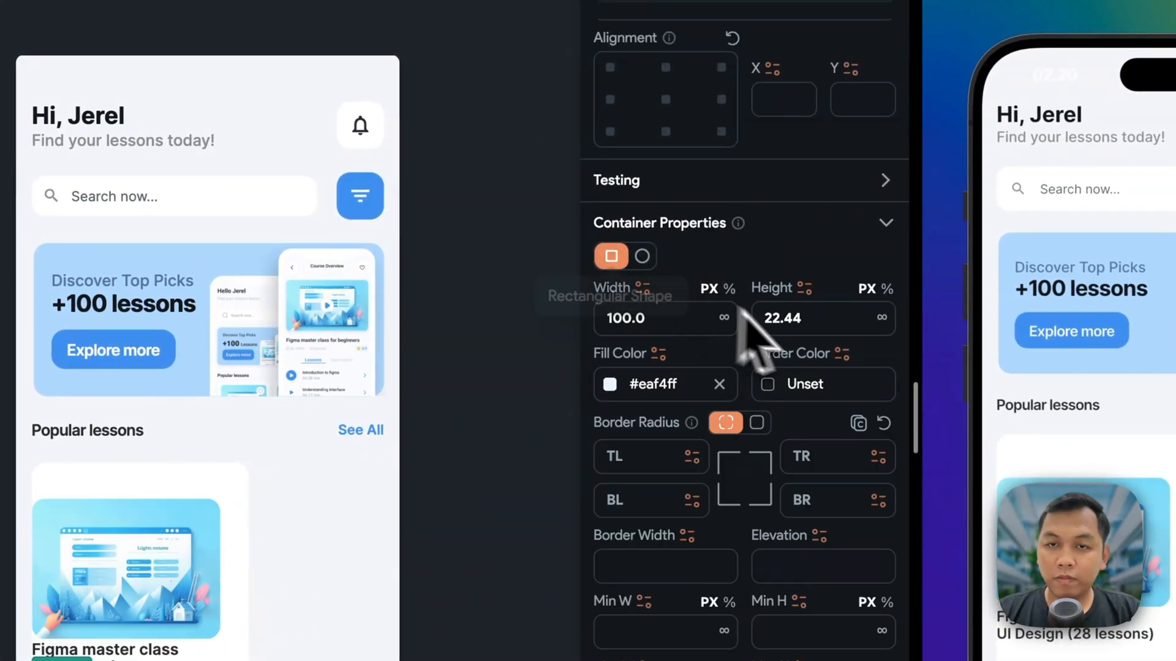
scroll(796, 337, "down", 1)
left_click(756, 385)
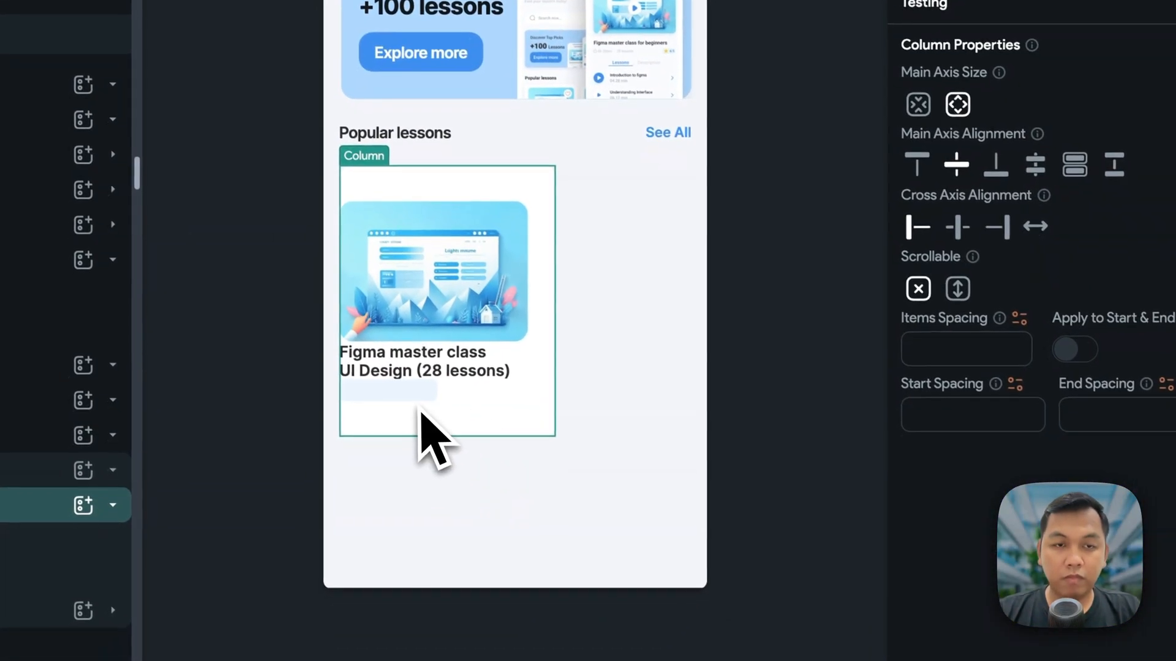
left_click(423, 393)
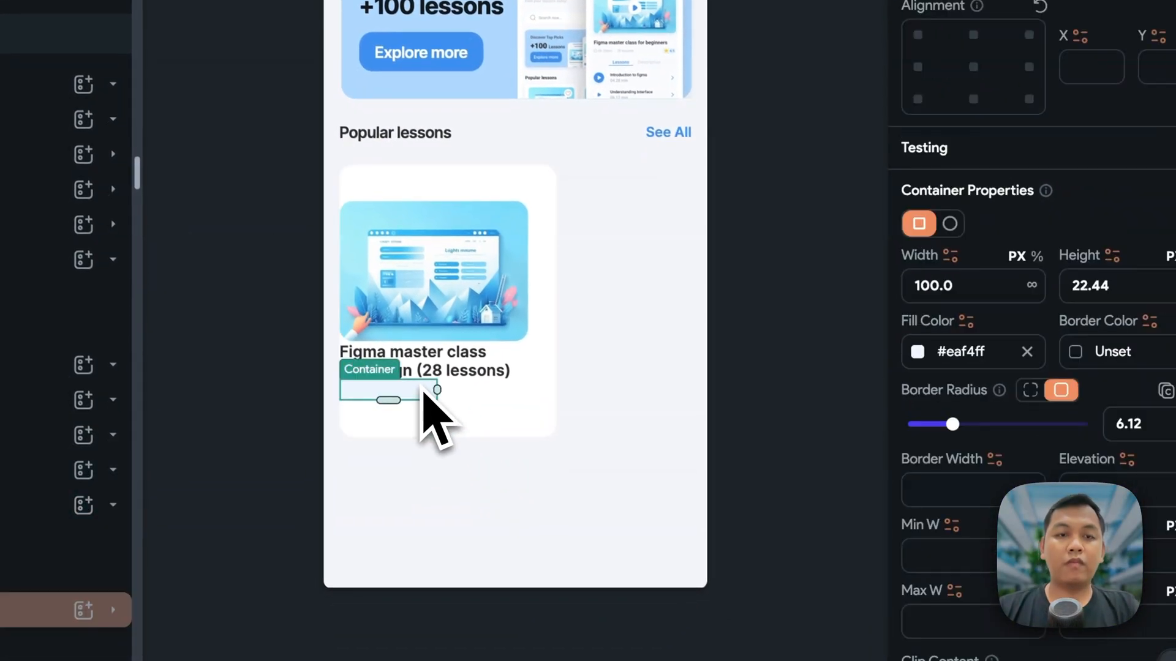
- Check the badge layout in Figma and add a Wrap inside the badge Container in FlutterFlow
key("super+Tab")
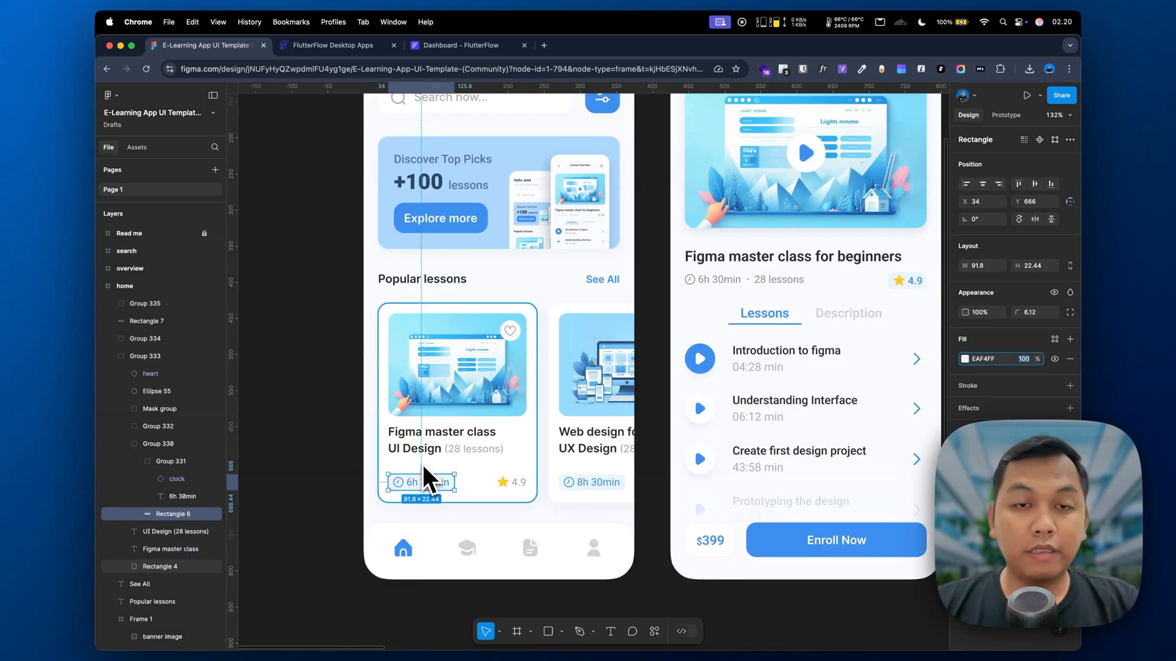
key("super+Tab")
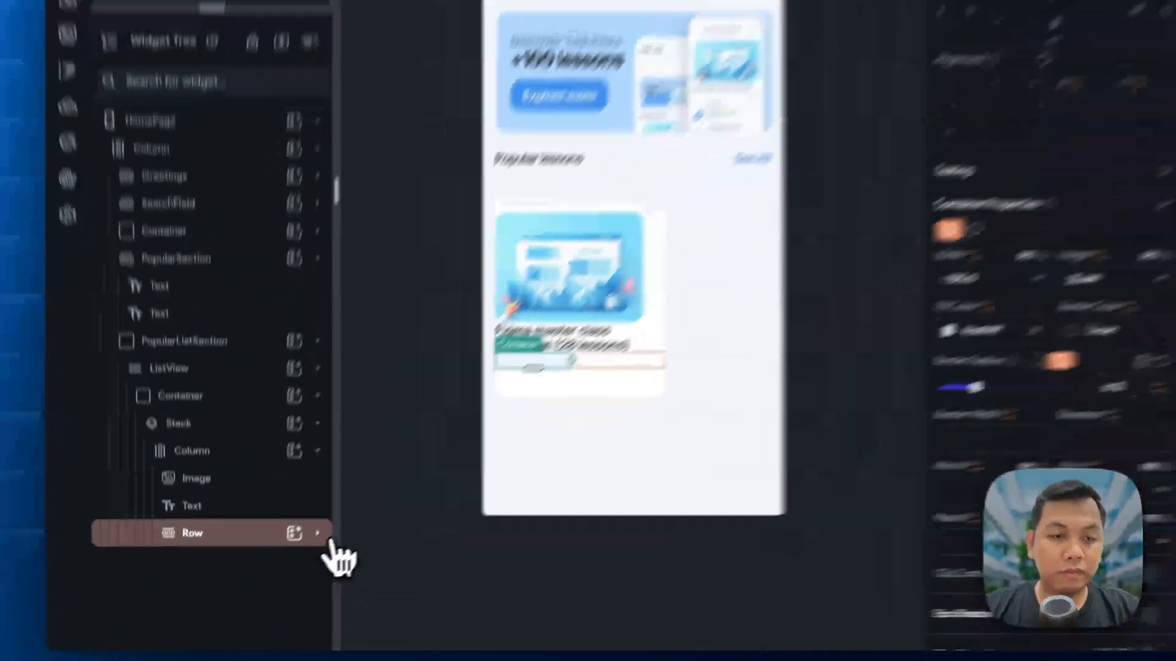
left_click(268, 576)
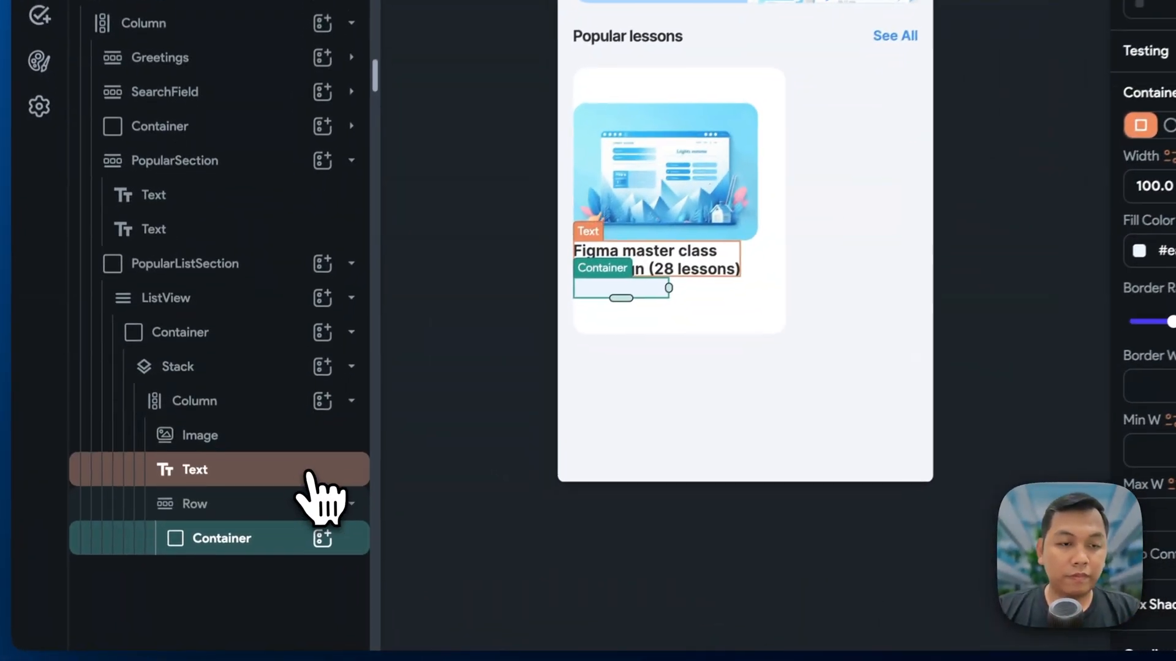
left_click(322, 538)
type("wr")
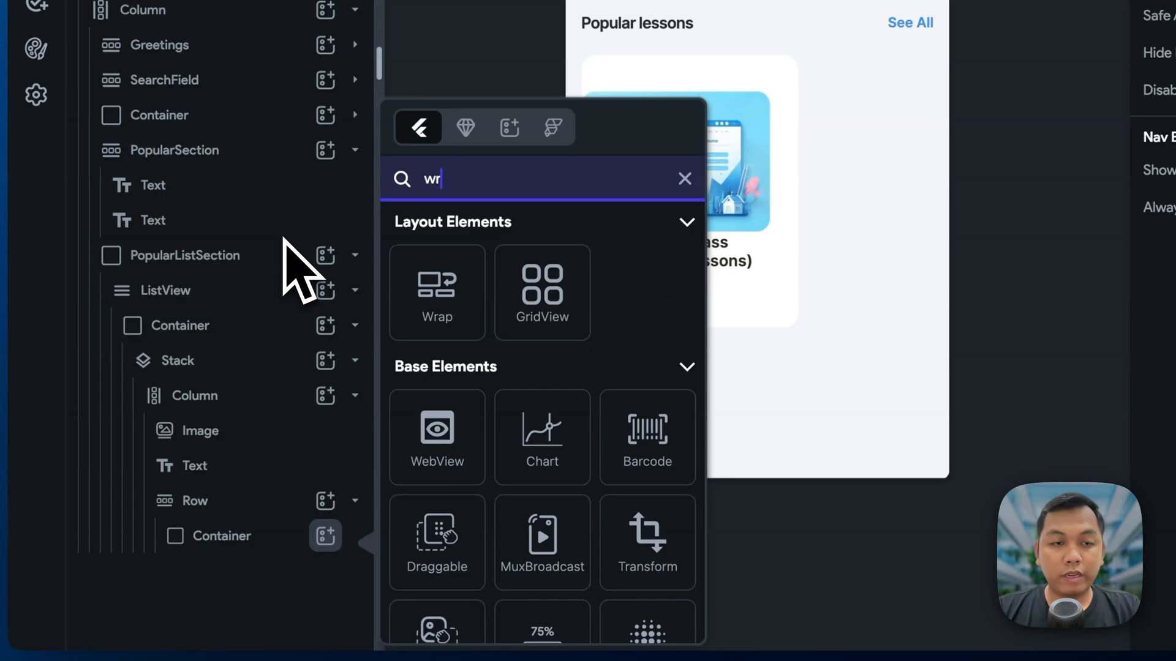
left_click(436, 282)
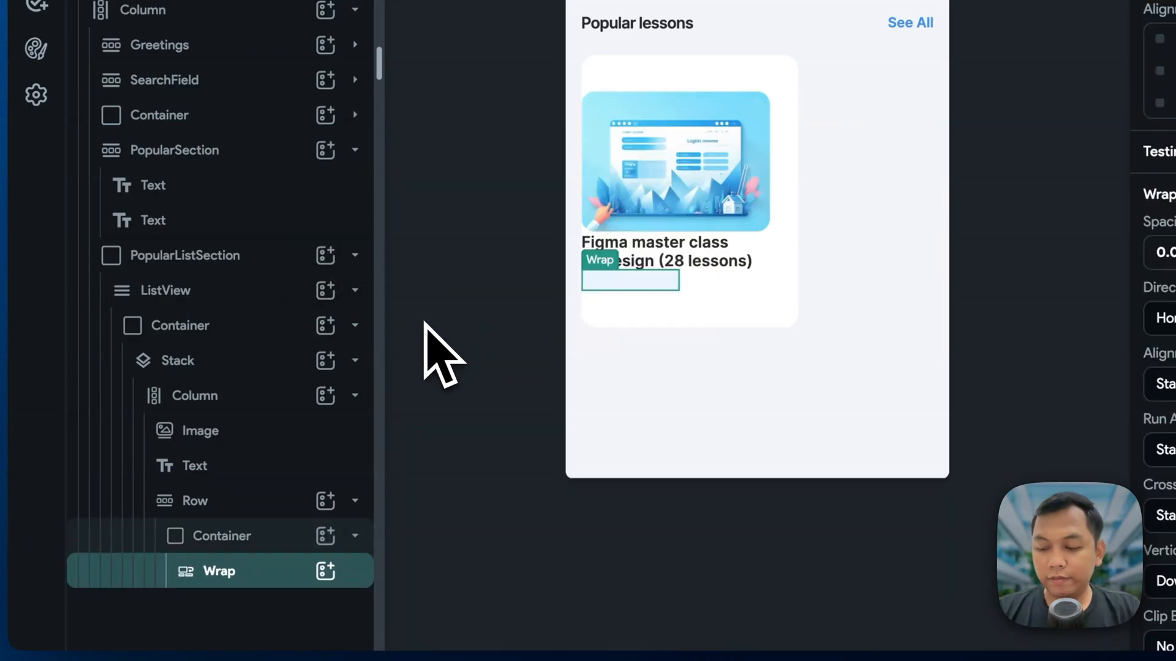
- Add an Icon widget inside the new Wrap of the badge
left_click(326, 571)
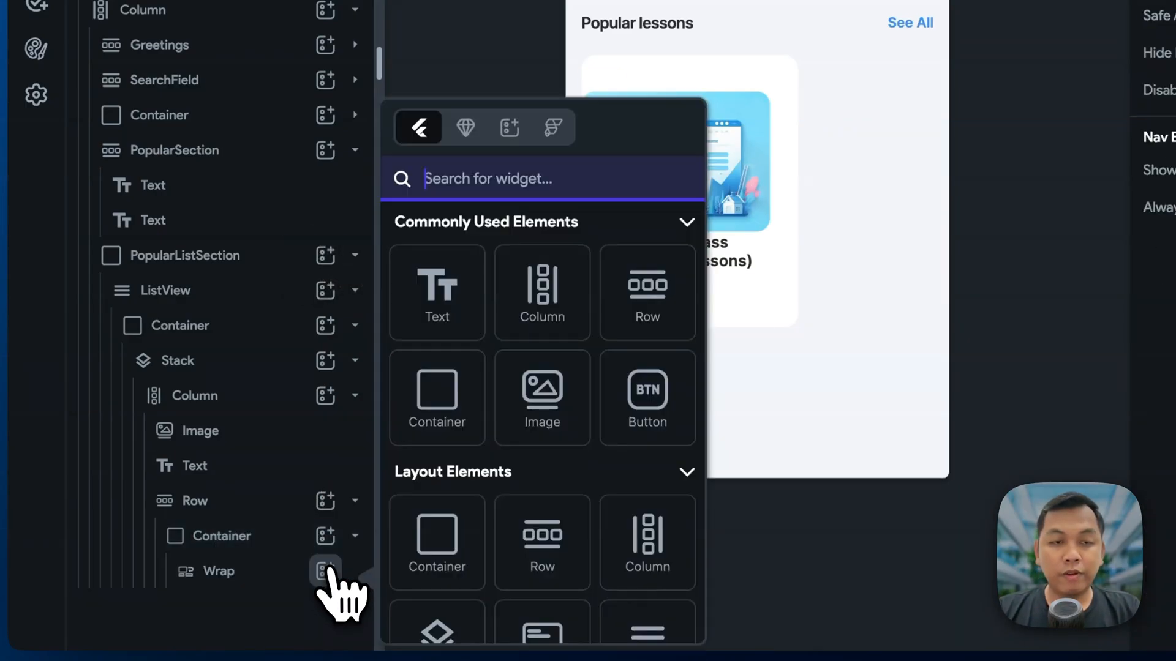
type("icon")
scroll(464, 484, "down", 4)
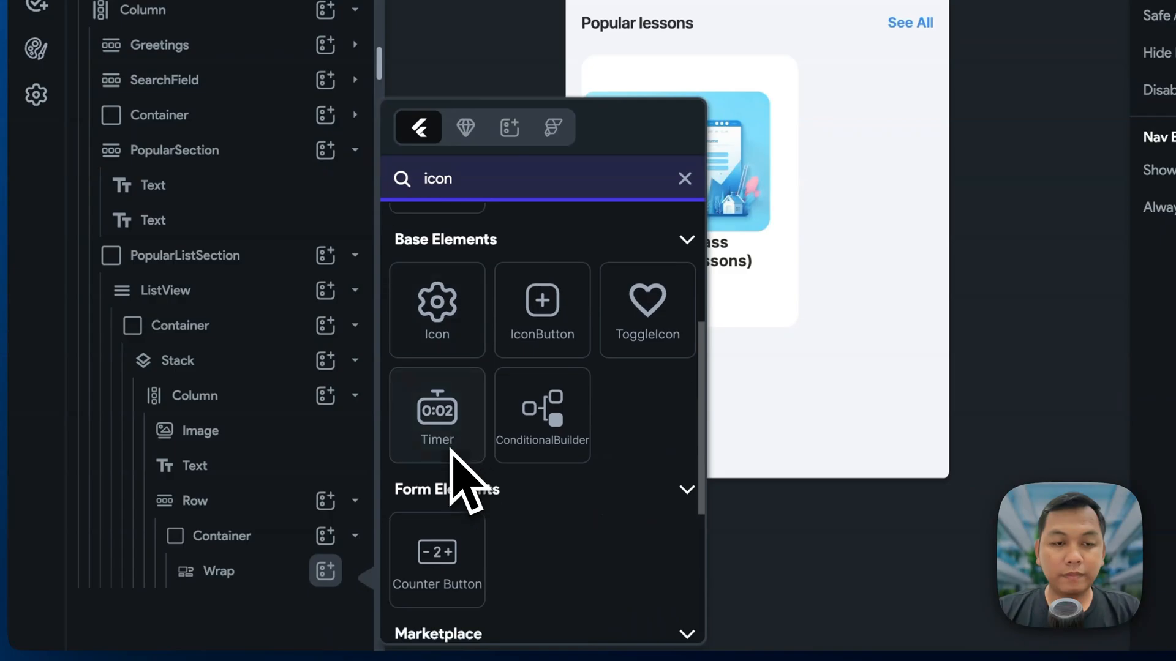
left_click(466, 342)
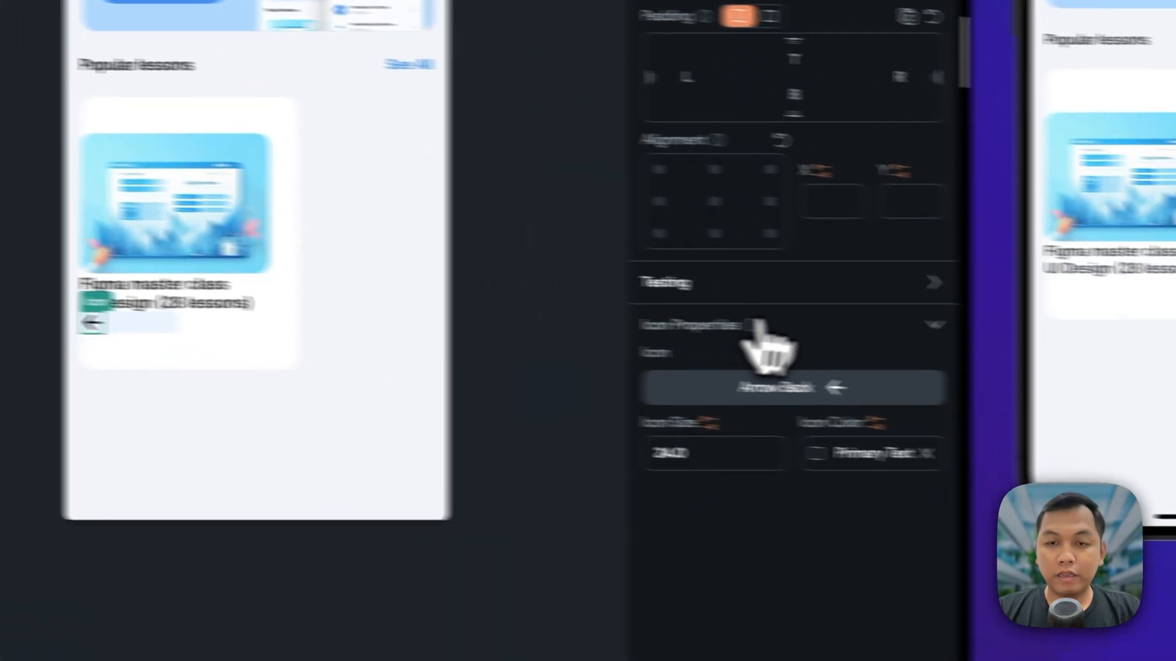
- Search the icon library for "clock" and "timer" and change the badge's icon to access_time_rounded
left_click(655, 374)
scroll(650, 373, "down", 15)
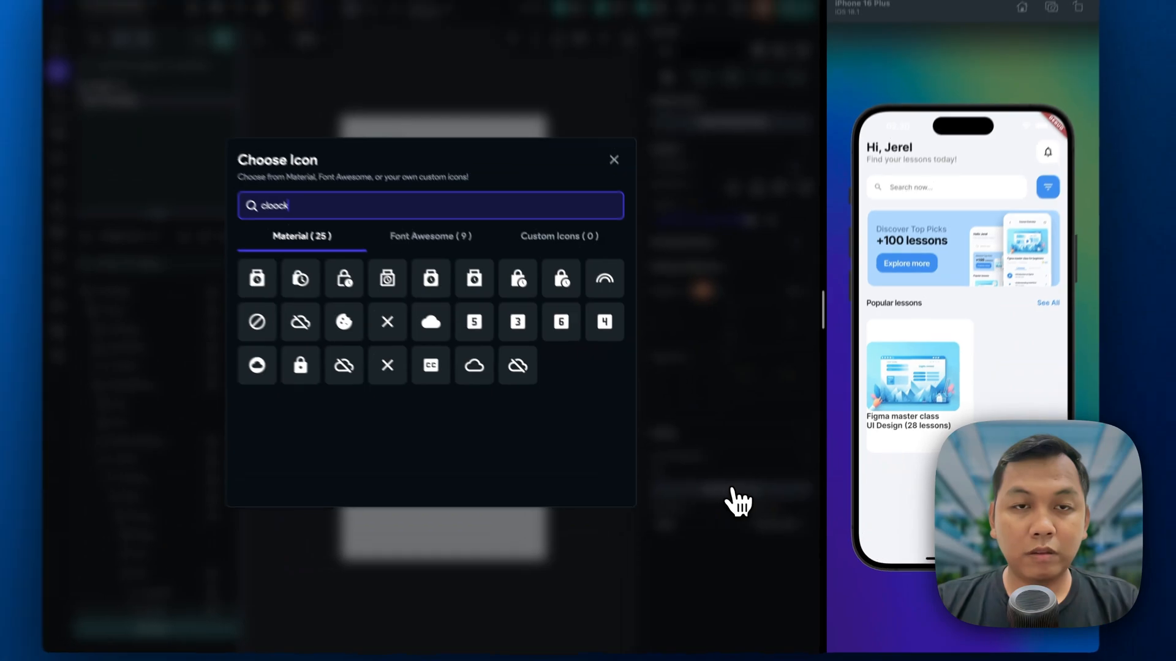
key("super+a")
type("clock")
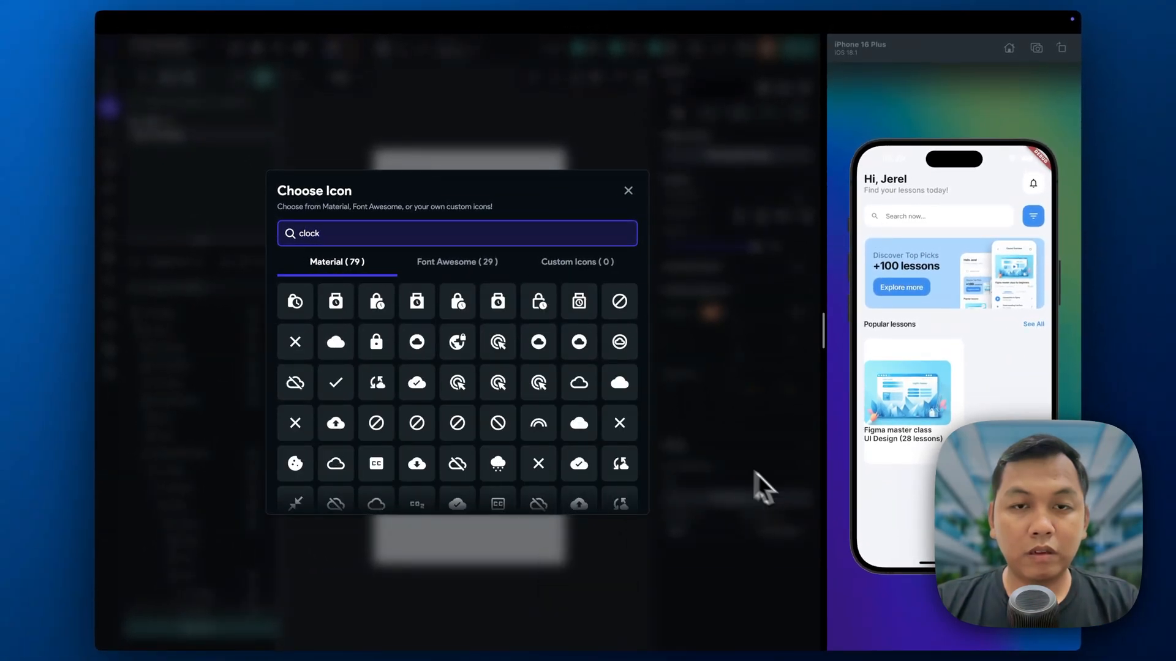
scroll(527, 359, "down", 2)
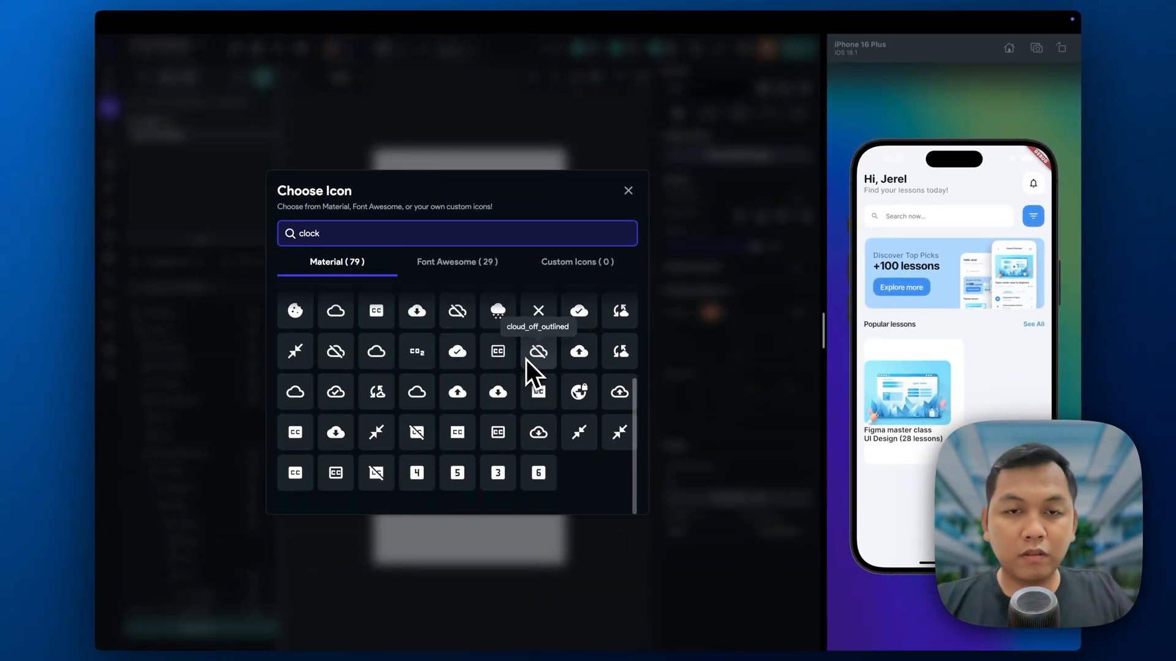
scroll(527, 359, "up", 2)
key("super+a")
key("BackSpace")
type("timer")
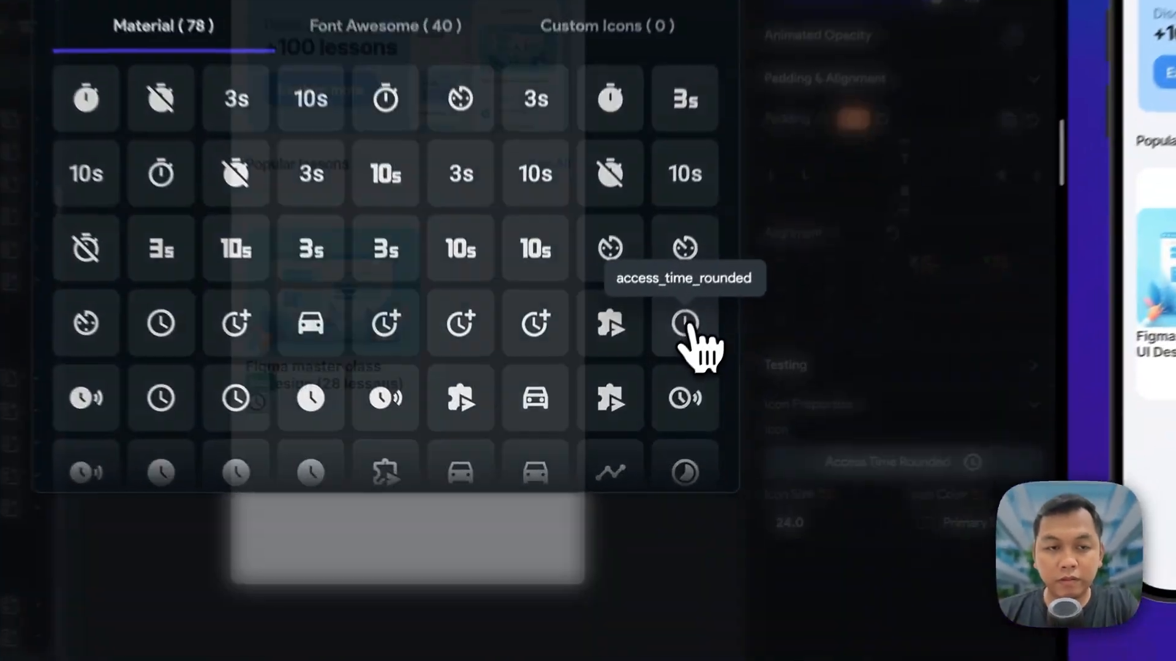
left_click(620, 423)
- Add a Text widget to the Wrap alongside the clock icon
key("super+Tab")
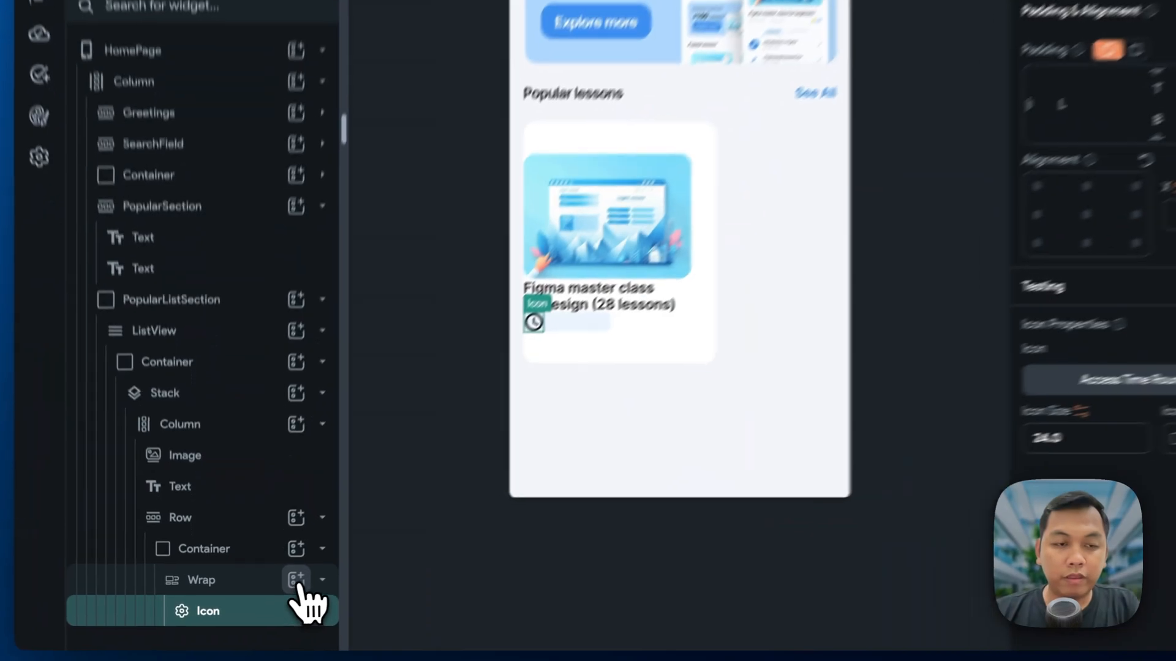
left_click(253, 611)
type("text")
left_click(448, 324)
- Look up the badge's duration text in Figma and set the new Text widget's content to "6h 30min" in FlutterFlow
key("super+Tab")
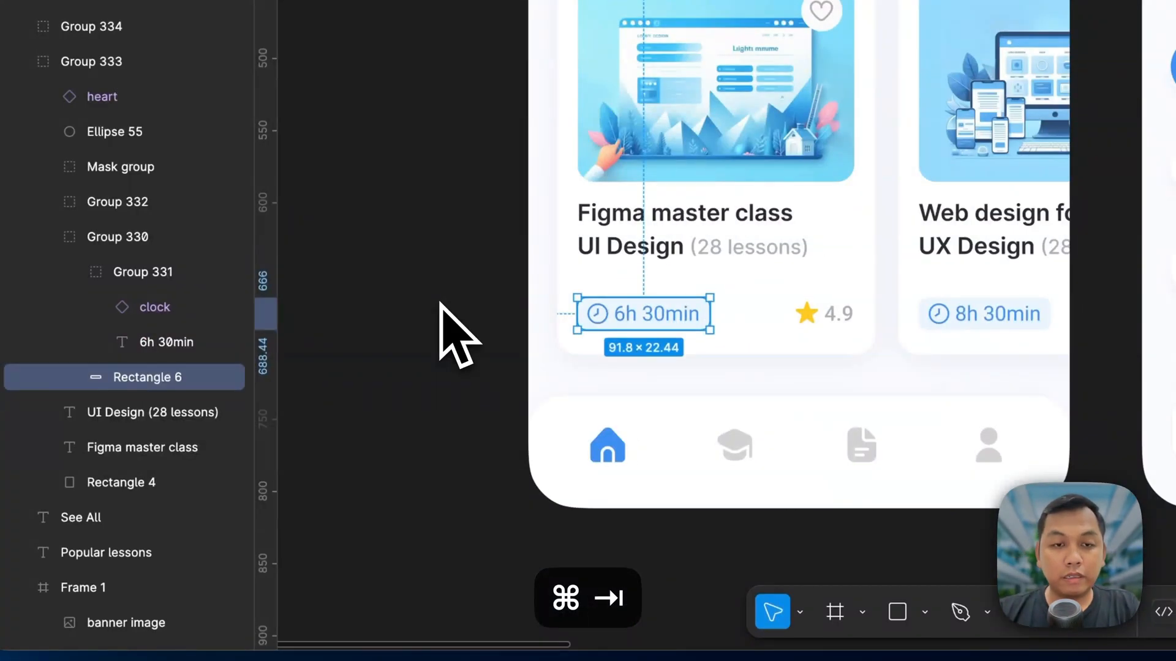
left_click(674, 309)
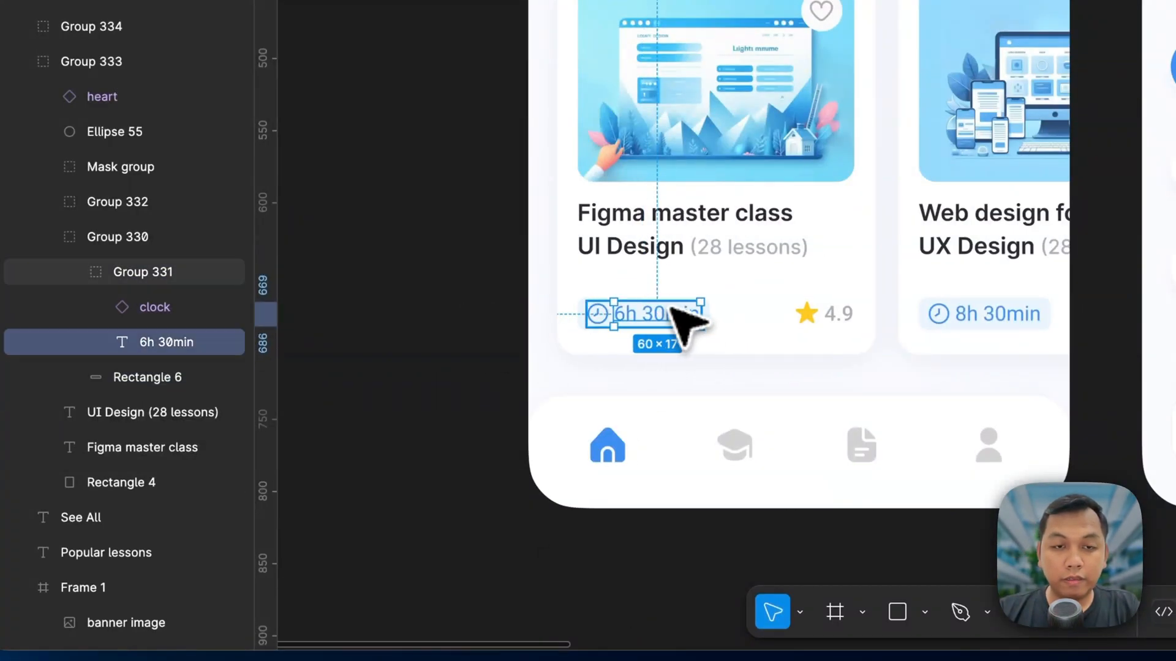
key("super+Tab")
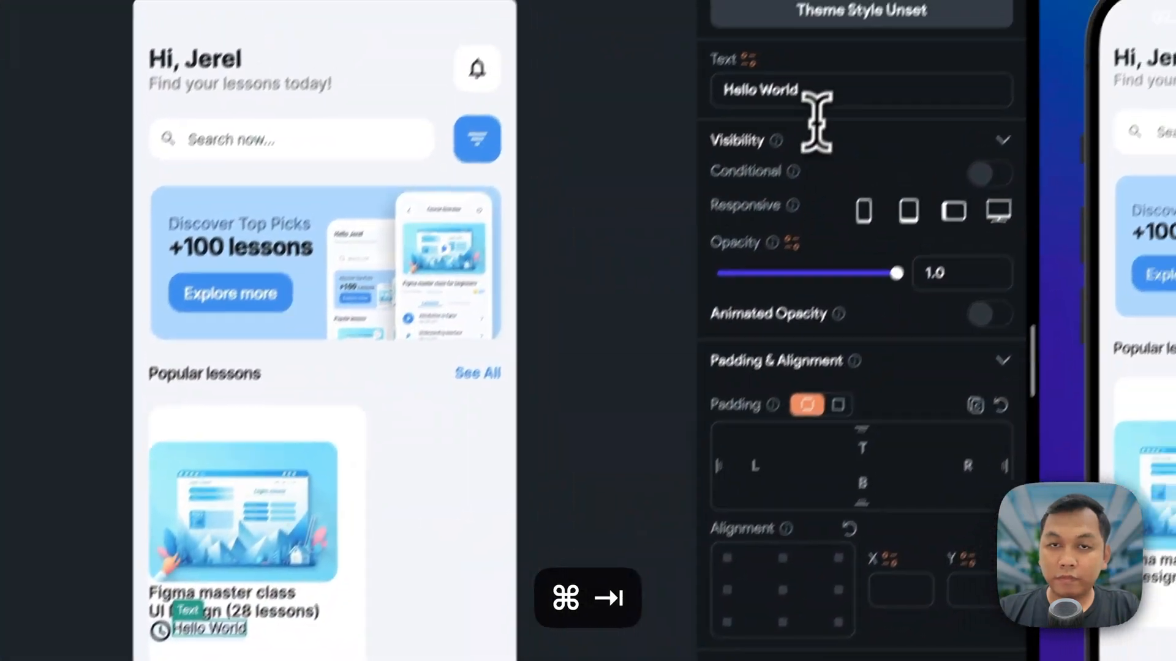
left_click(790, 135)
key("super+a")
type("6h 30min")
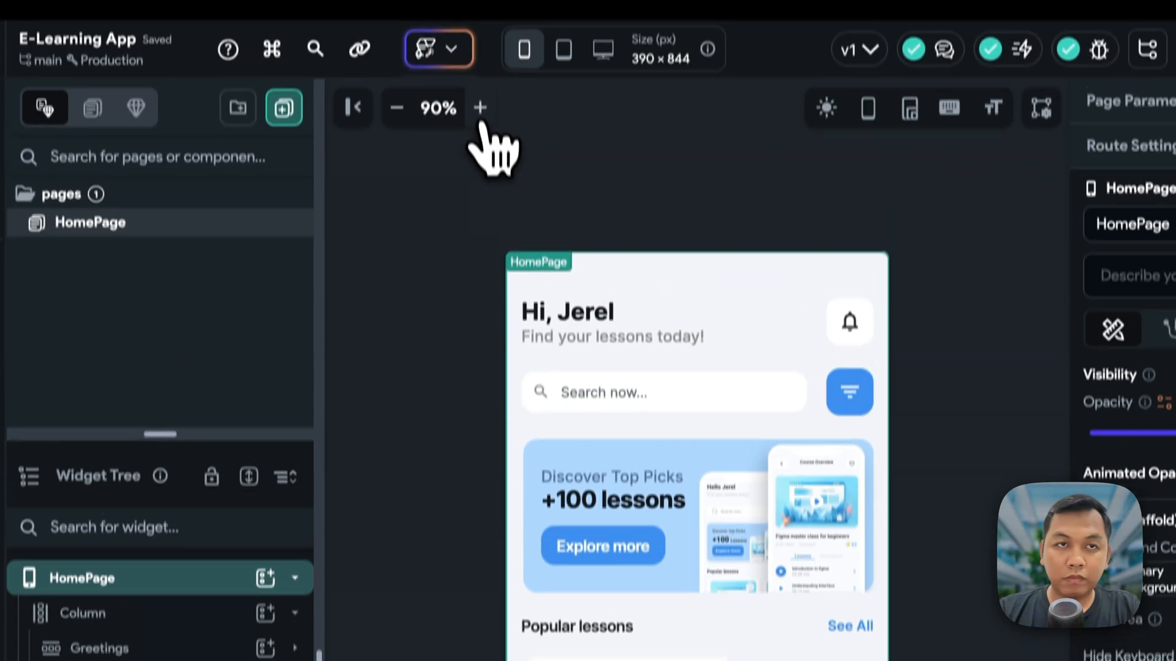
- Examine the badge's clock icon and text up close at 150% canvas zoom and select the 6h 30min text
left_click(480, 145)
left_click(480, 144)
left_click(480, 144)
left_click(480, 145)
left_click(480, 144)
left_click(480, 145)
scroll(669, 452, "down", 5)
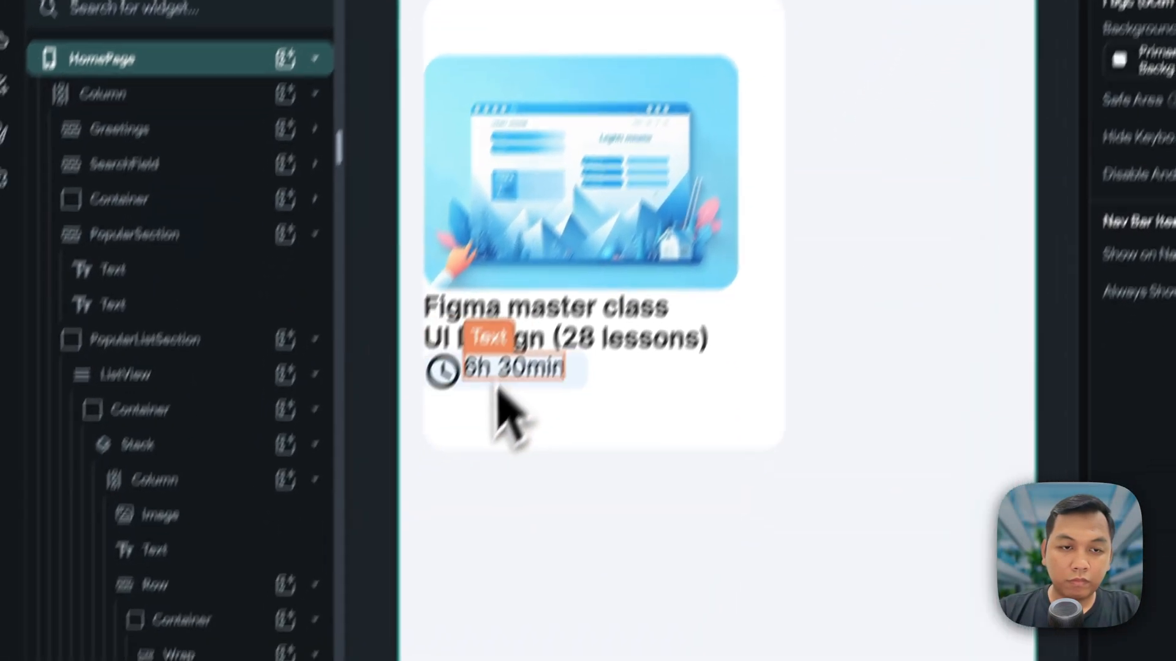
left_click(419, 528)
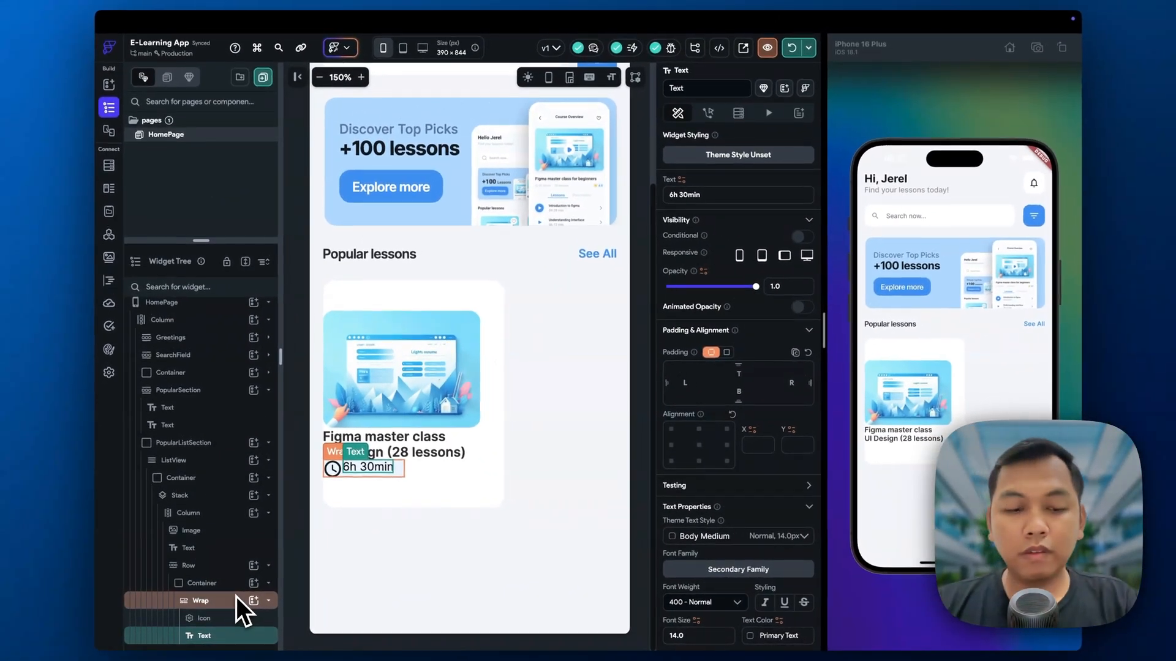
- Copy the duration text's font size 14.28 from Figma and open the matching Text widget's font size in FlutterFlow
key("super+Tab")
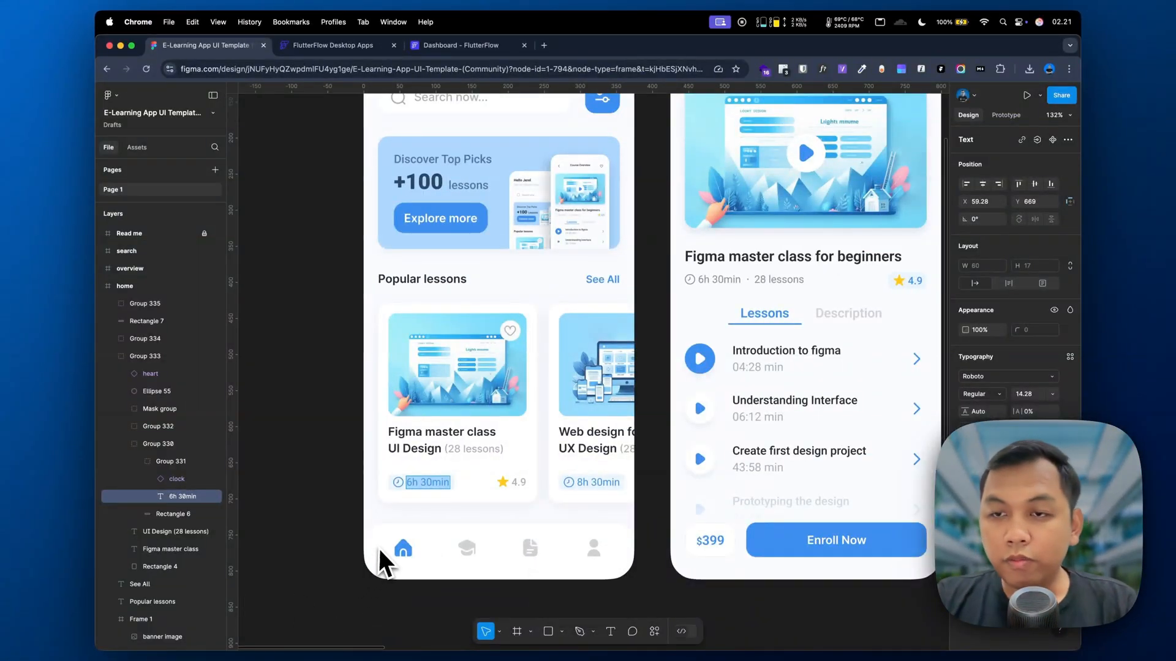
left_click(1029, 397)
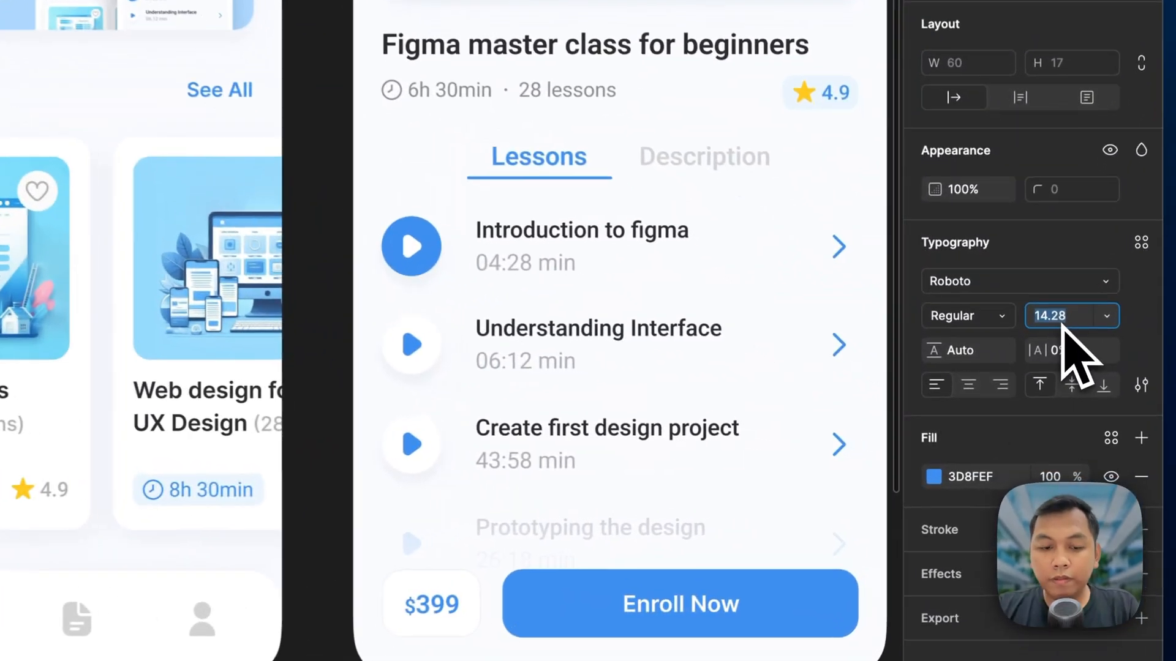
key("super+c")
key("super+Tab")
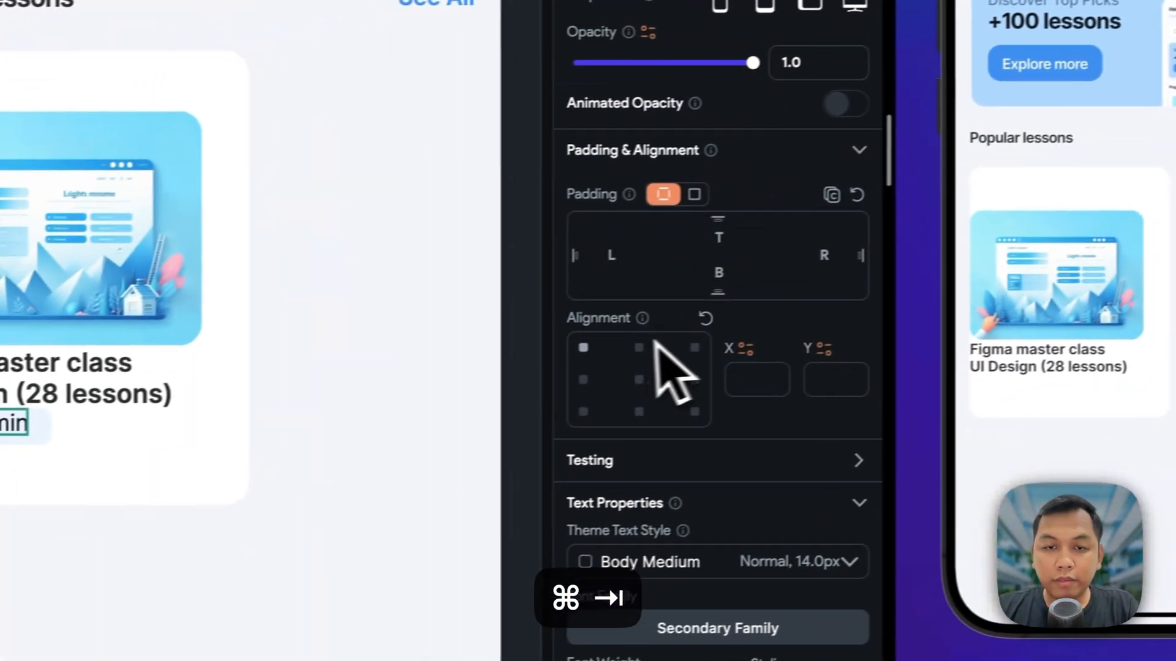
scroll(649, 472, "down", 8)
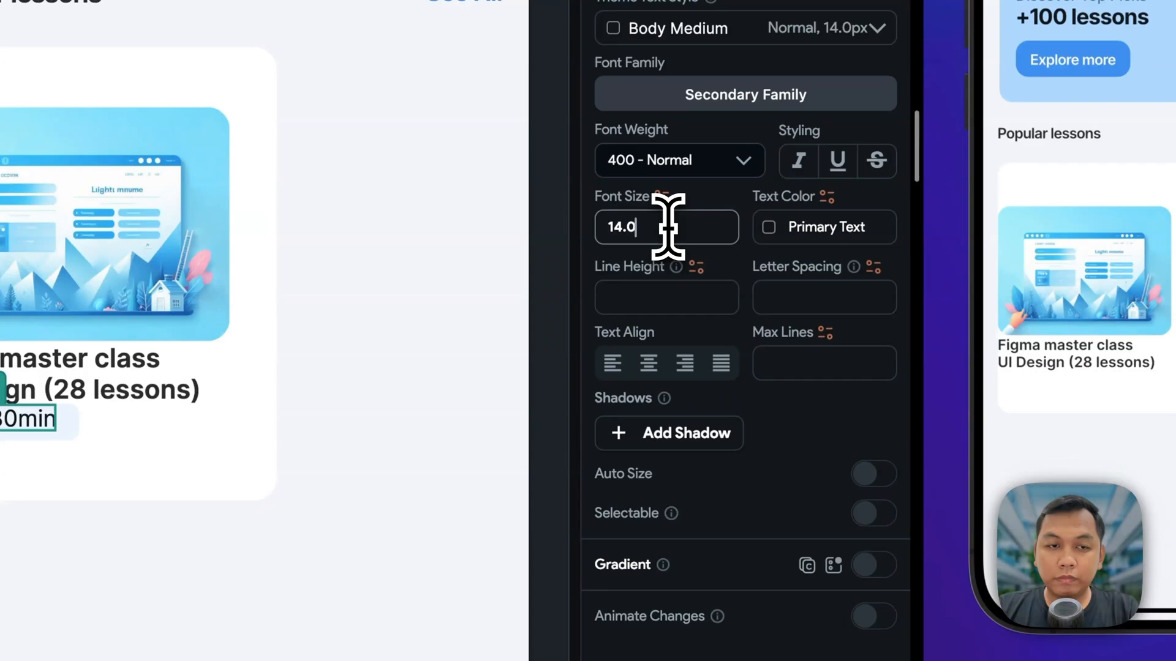
- Check the clock icon's size in Figma and set the badge icon's size to 16 in FlutterFlow
key("super+Tab")
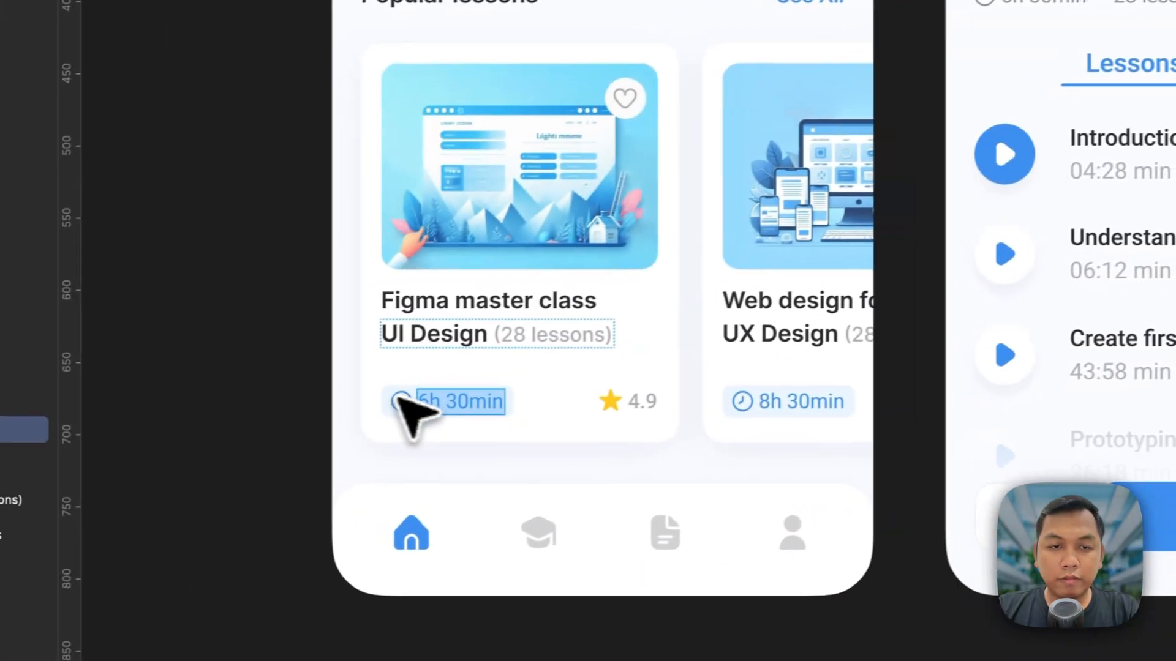
left_click(401, 405)
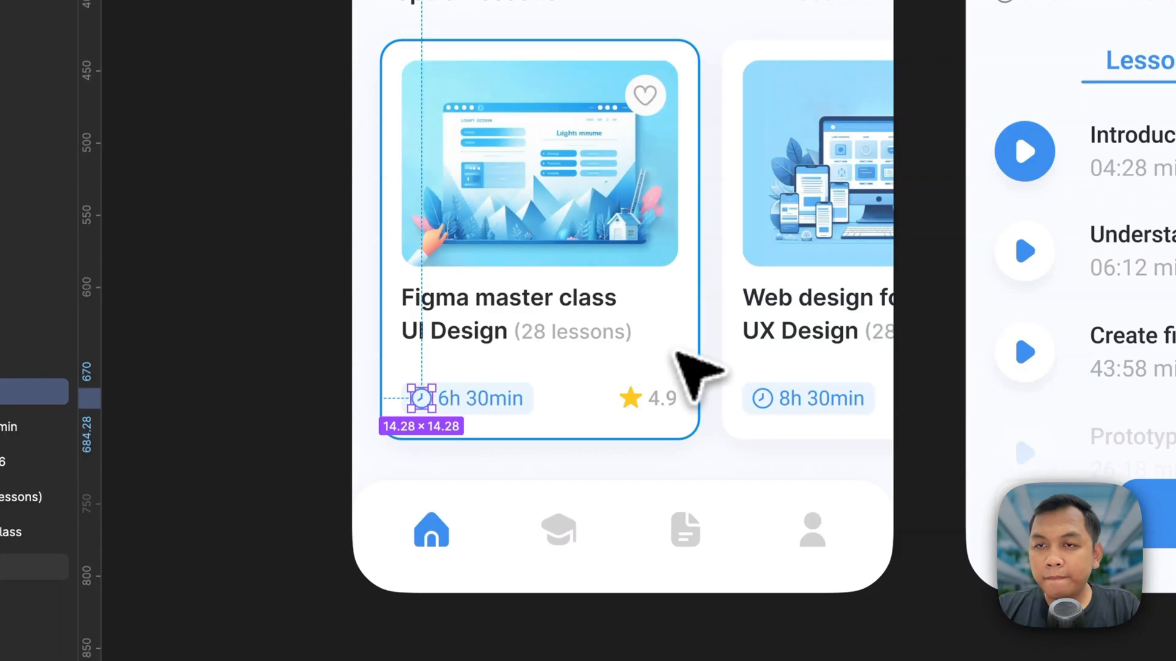
key("super+Tab")
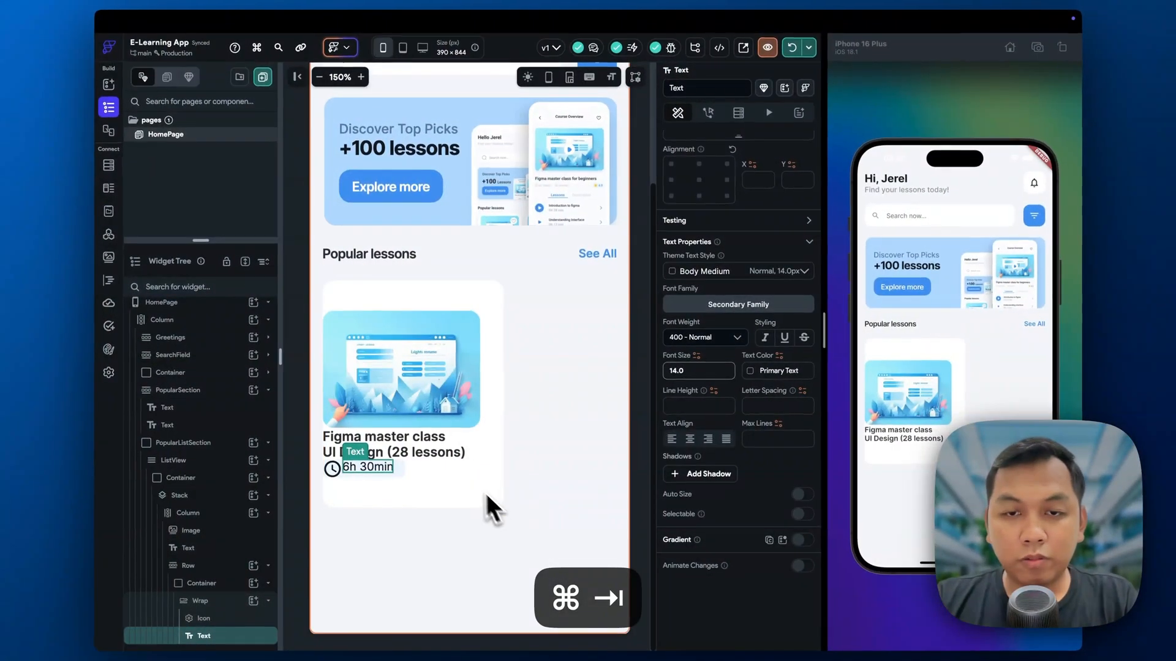
left_click(332, 469)
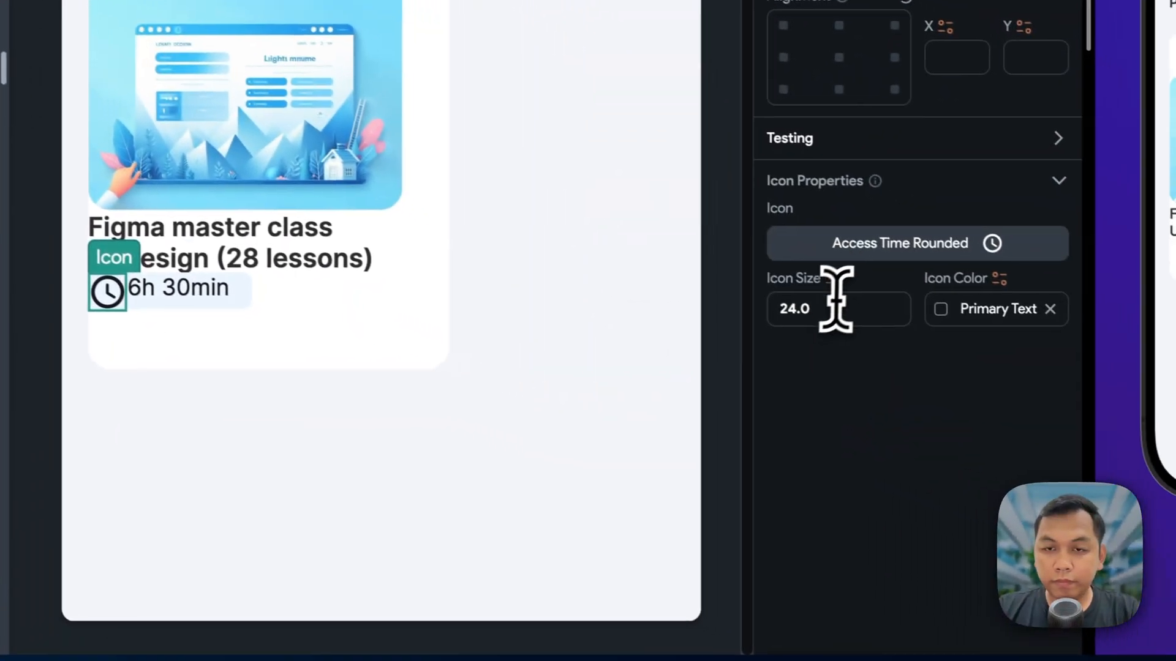
left_click(688, 478)
left_click_drag(804, 305, 760, 309)
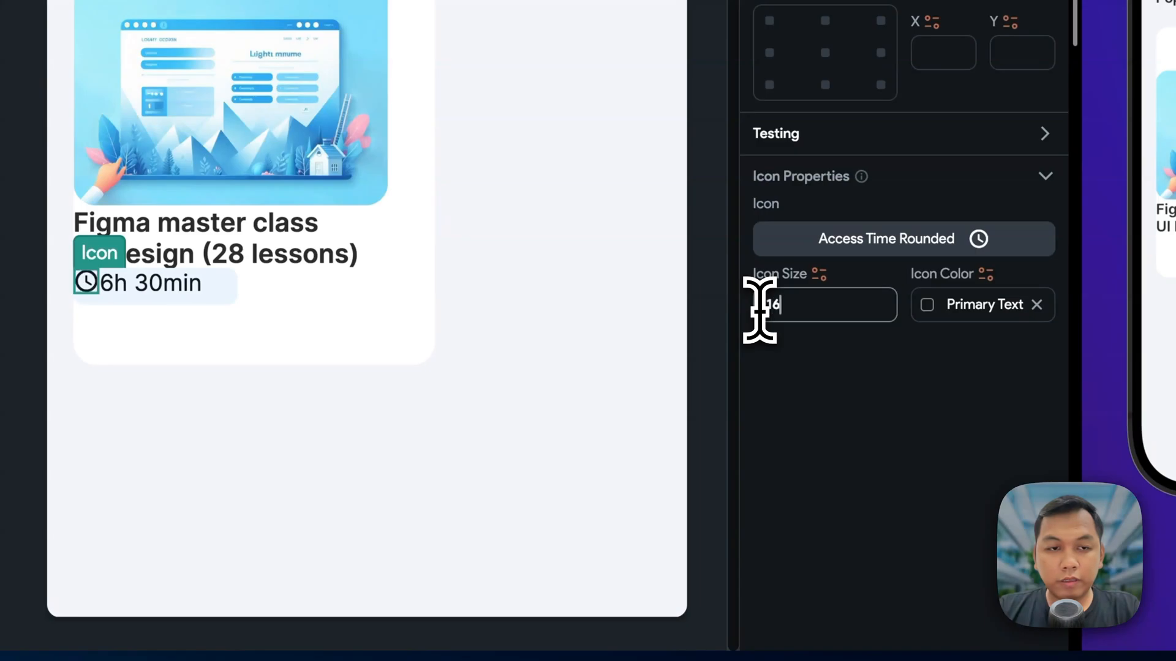
left_click(393, 423)
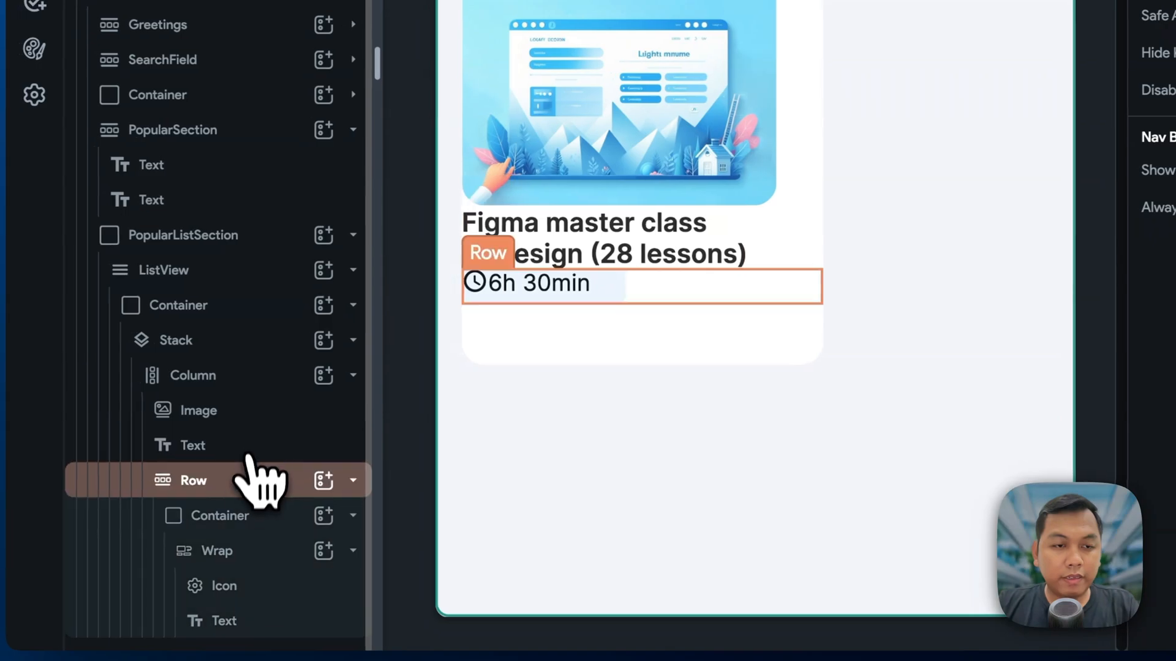
- Set the alignment of the duration badge's Container to center
left_click(240, 490)
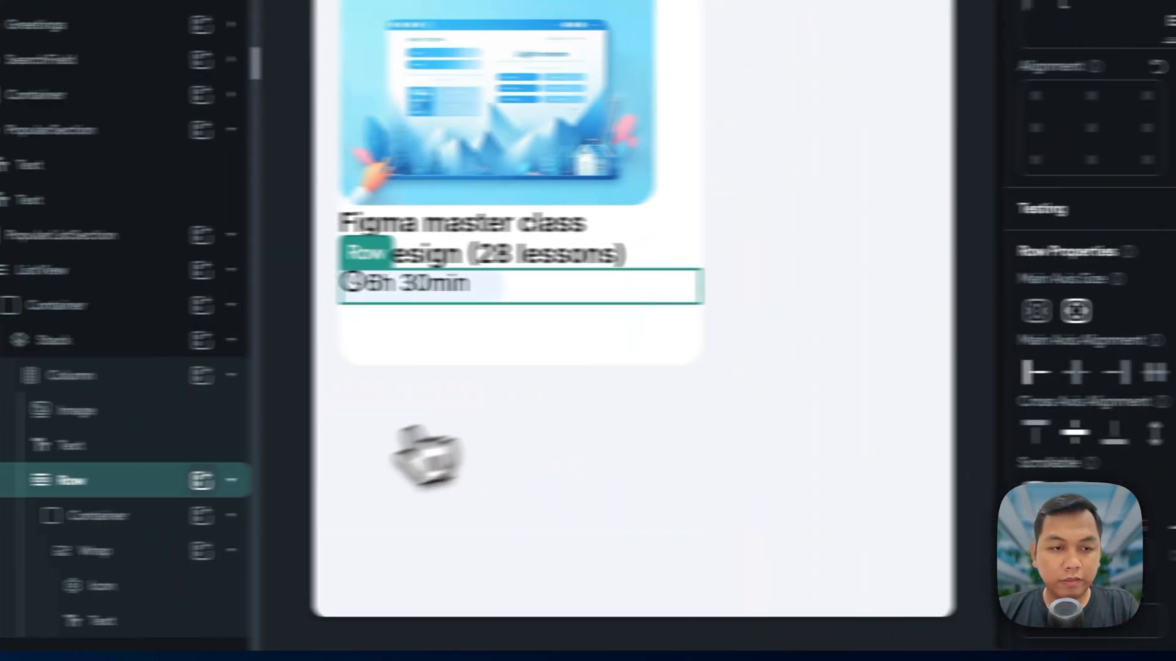
left_click(263, 518)
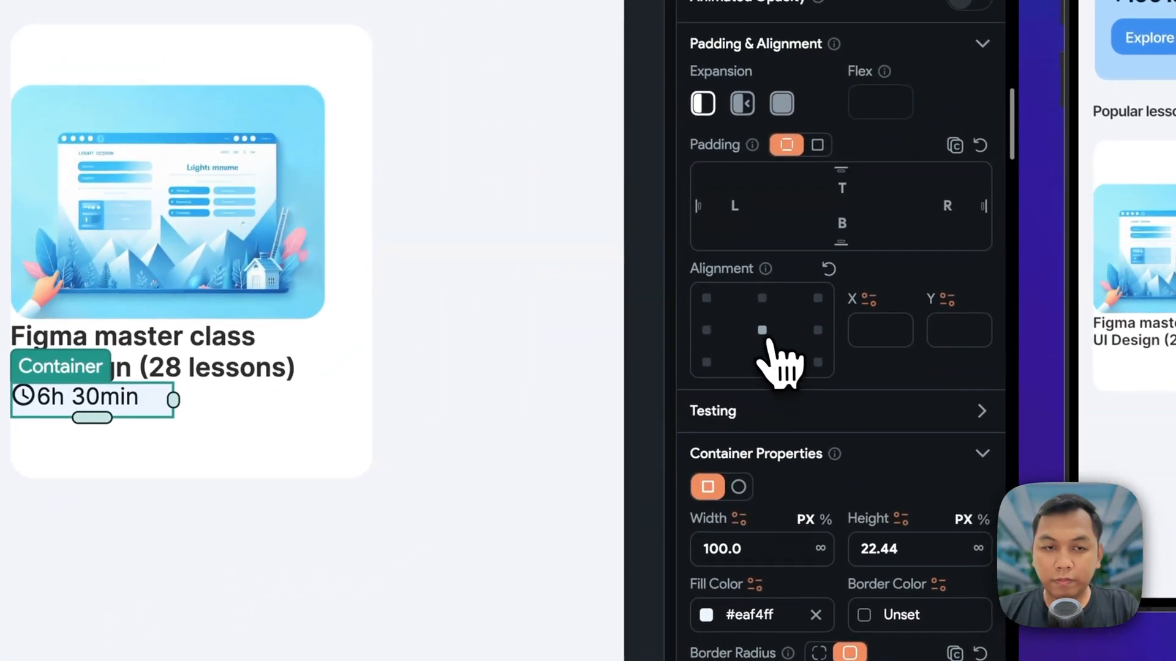
left_click(763, 332)
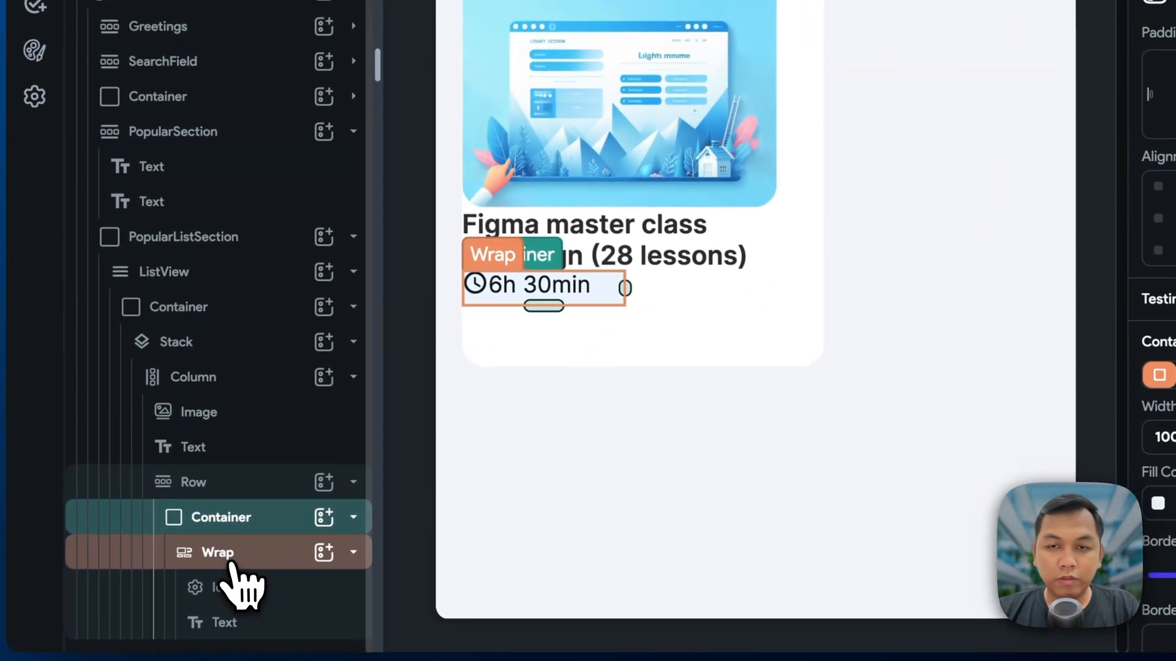
- Set the badge Wrap's alignment, run alignment and cross axis alignment to Center
left_click(231, 562)
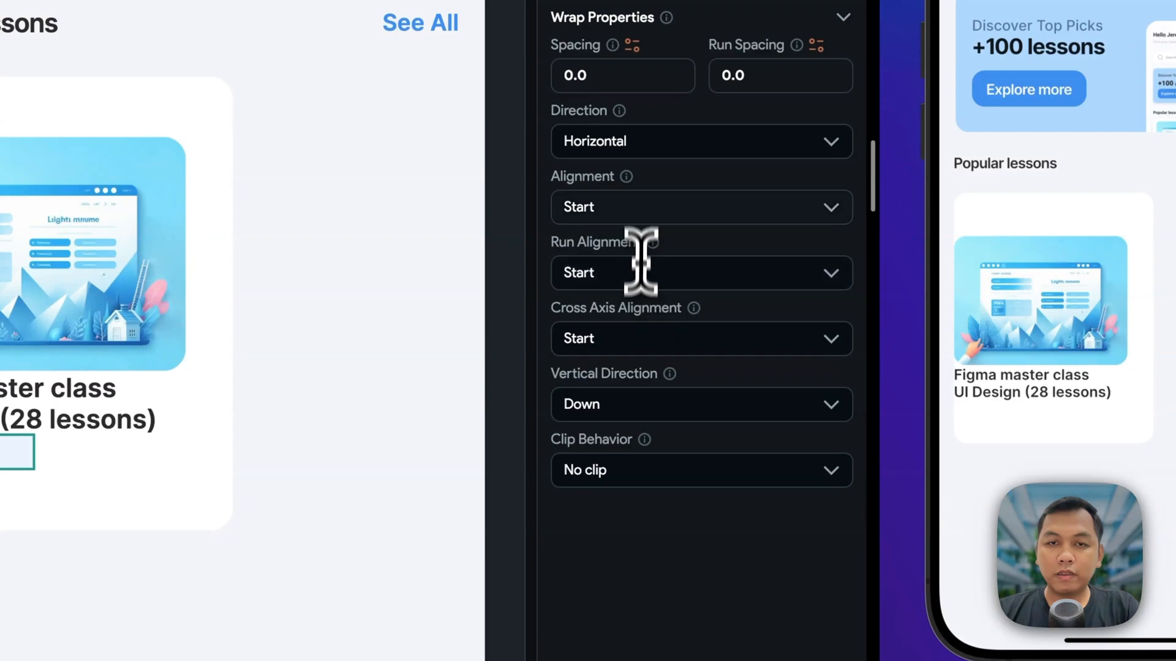
left_click(632, 207)
left_click(643, 287)
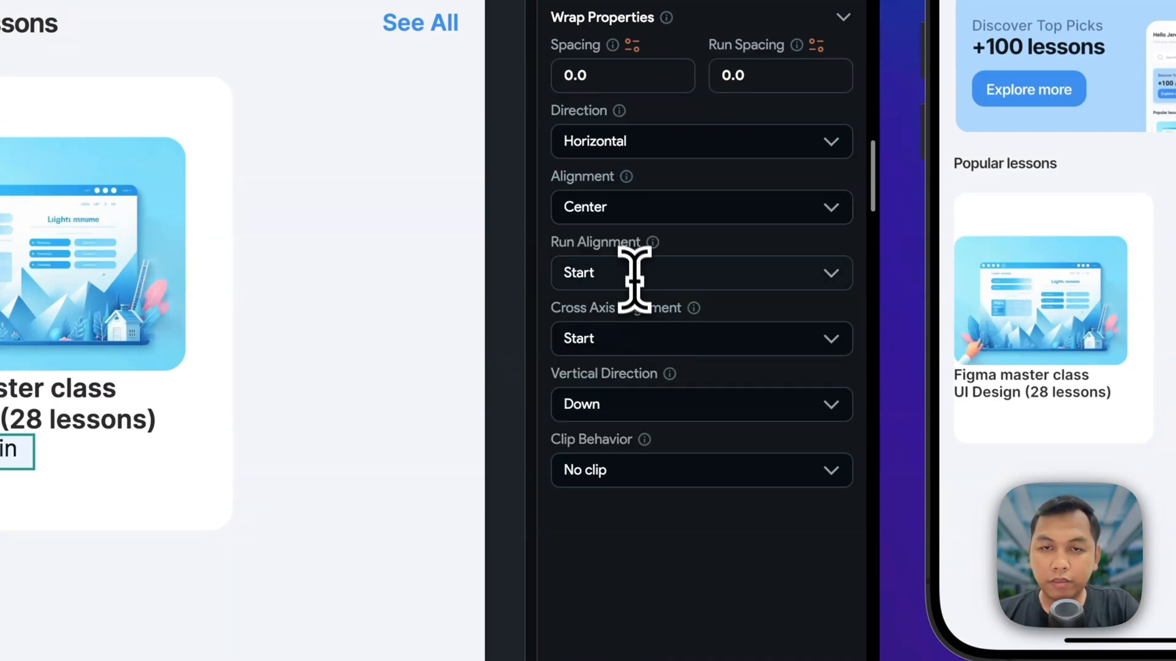
left_click(631, 272)
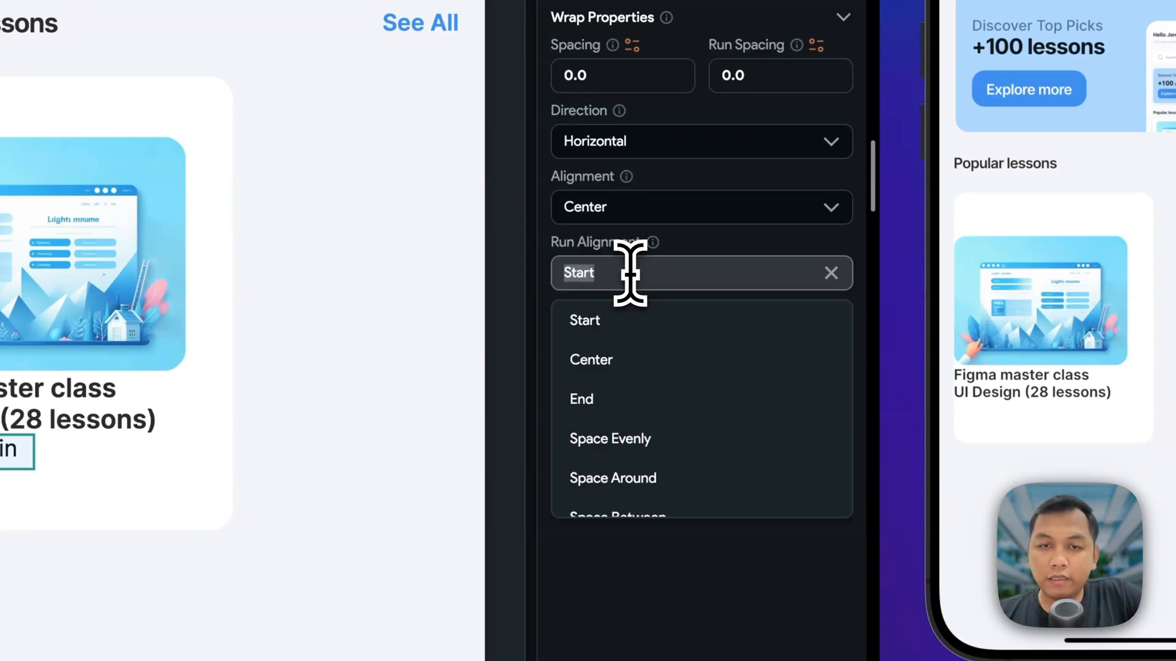
left_click(629, 362)
left_click(629, 338)
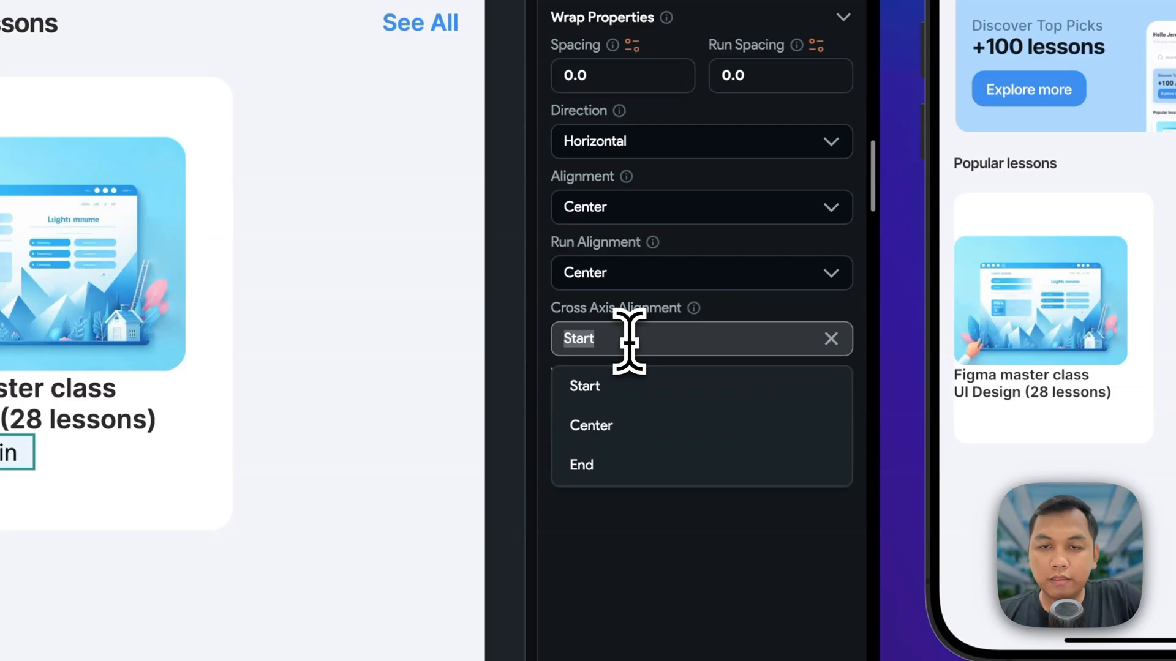
left_click(640, 423)
left_click(635, 398)
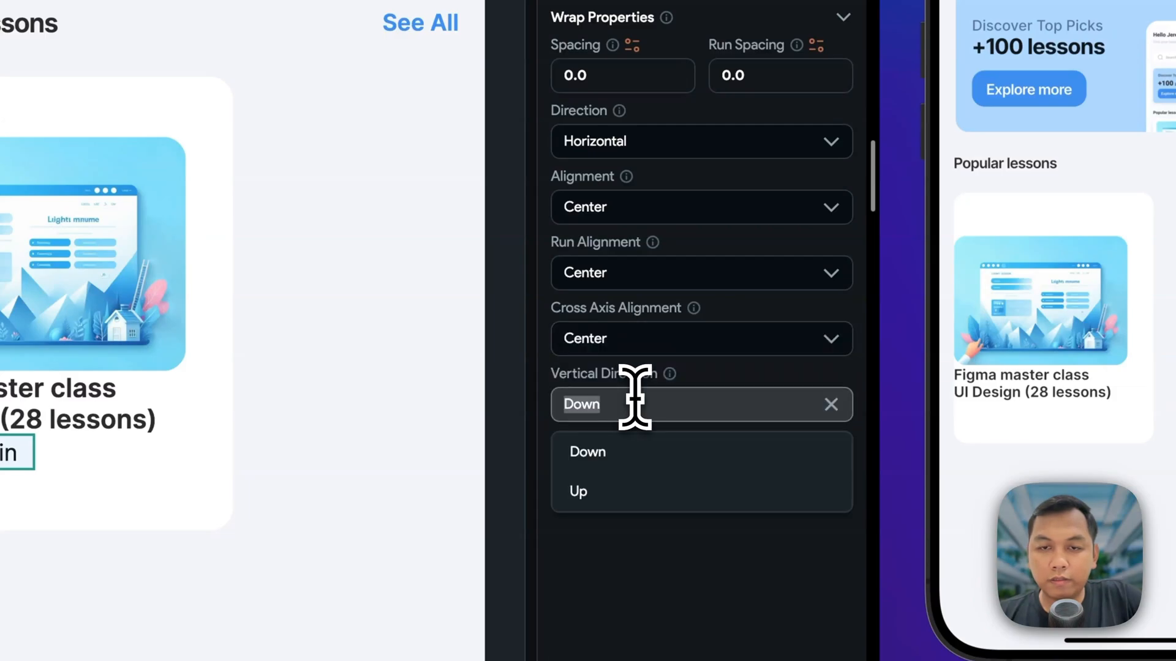
left_click(640, 554)
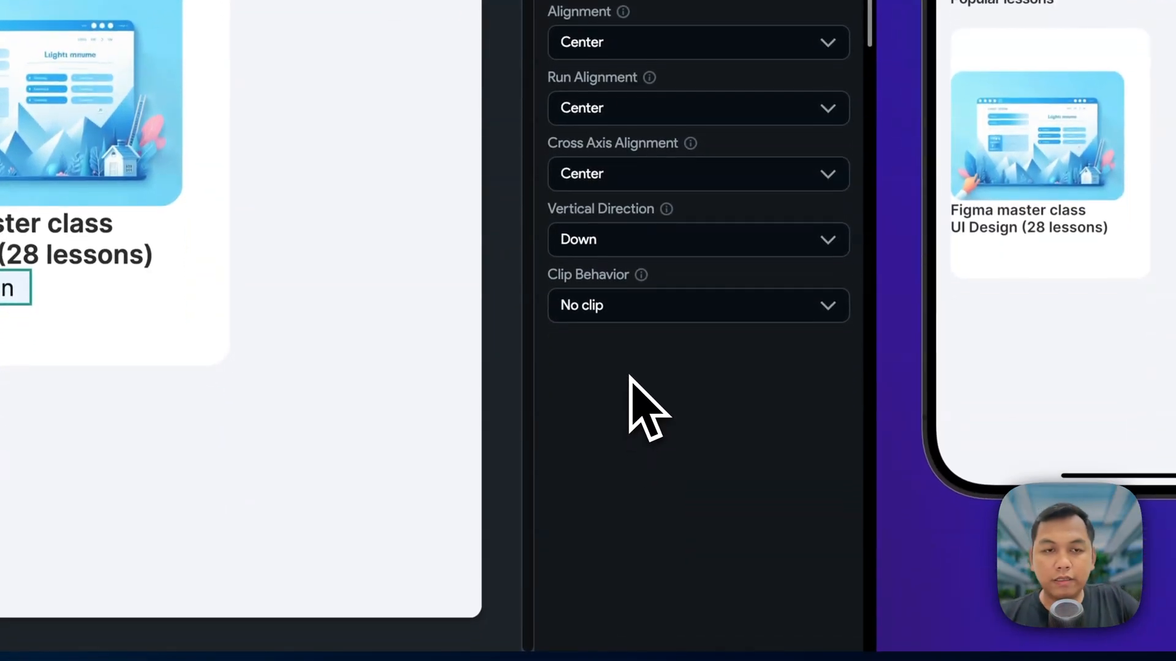
- Check the gap between the clock icon and duration text in Figma and adjust the badge Wrap's spacing in FlutterFlow
key("super+Tab")
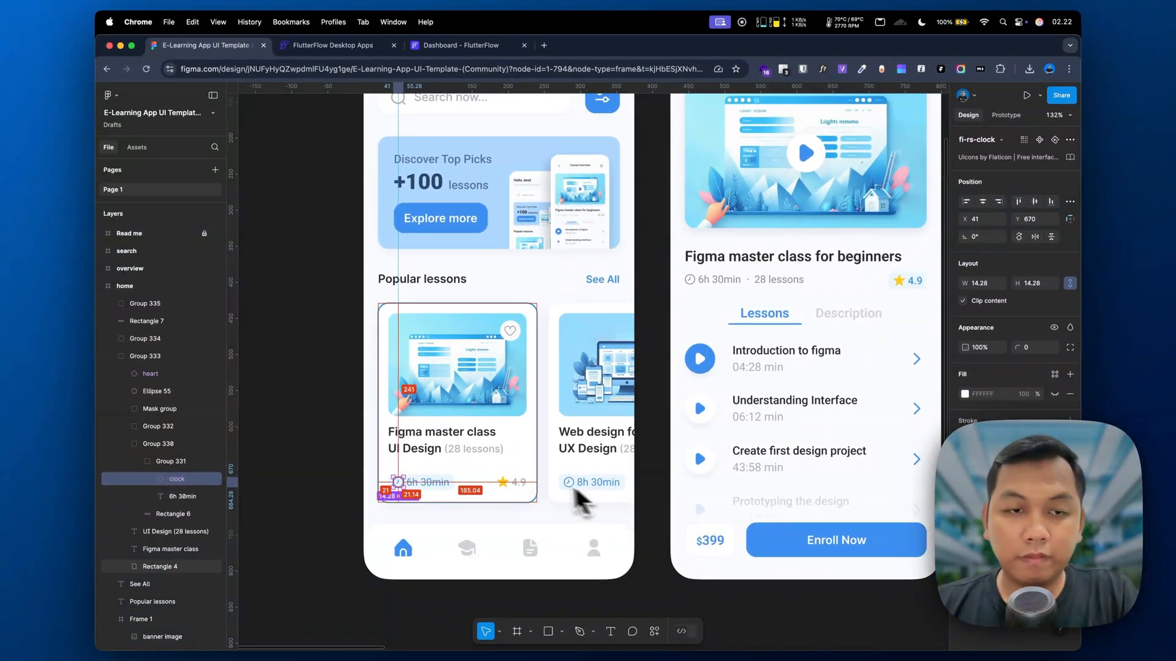
scroll(419, 490, "up", 5)
scroll(417, 493, "up", 2)
key("super+Tab")
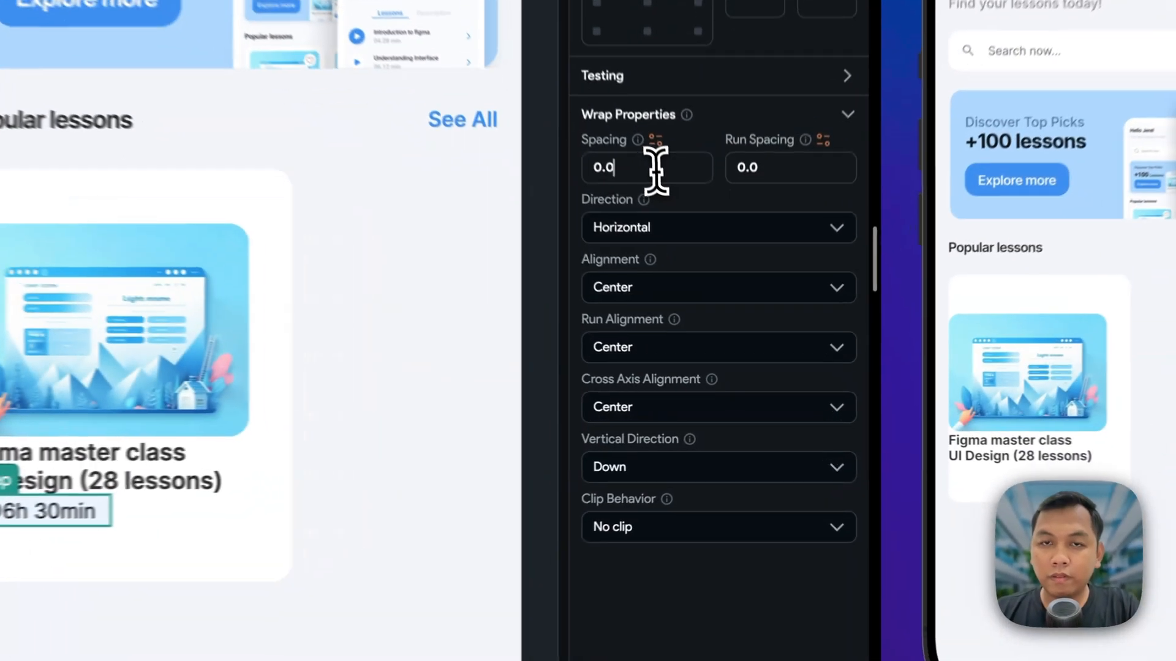
key("BackSpace")
key("BackSpace")
key("BackSpace")
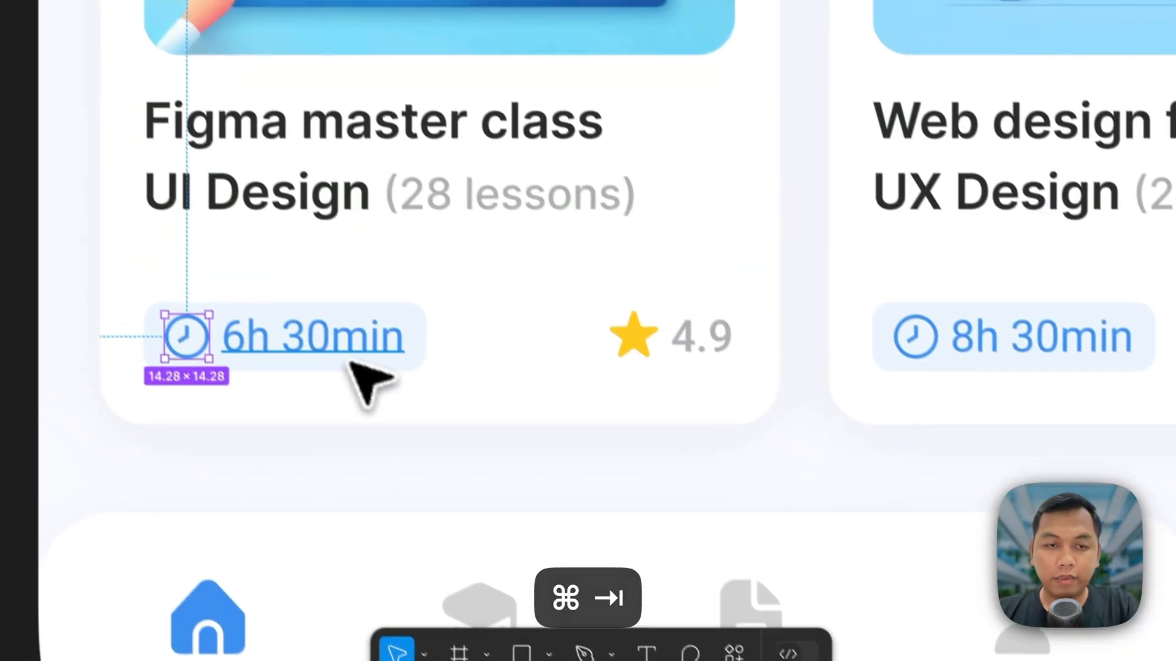
left_click(343, 343)
key("super+Tab")
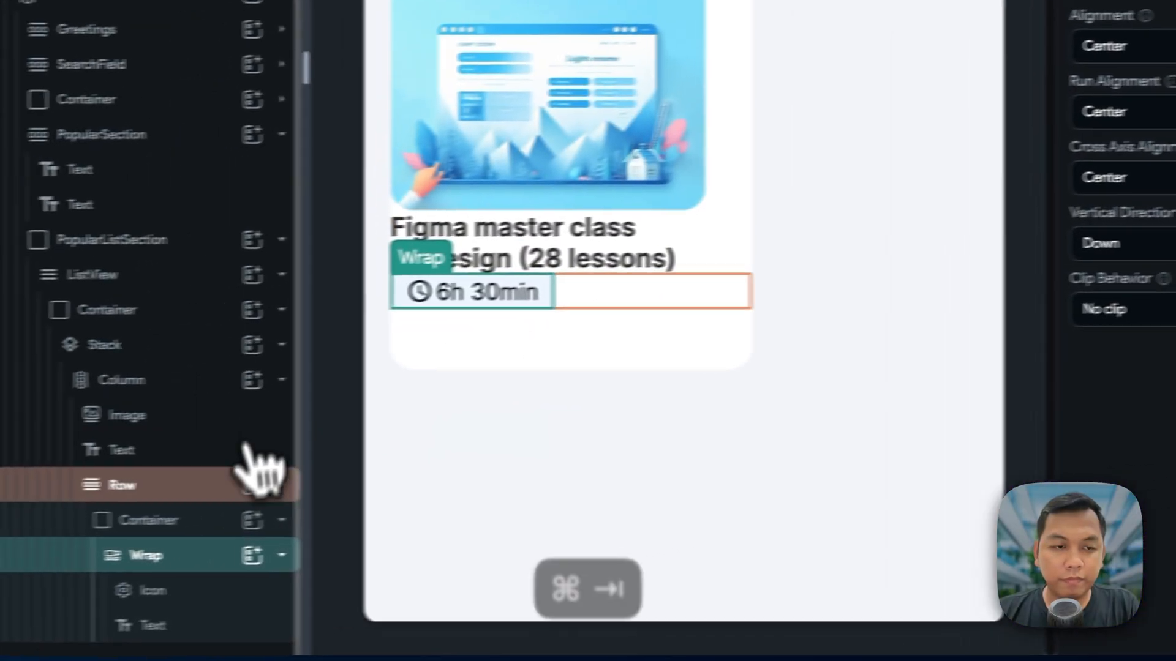
- Color the badge's clock icon and 6h 30min text with the design's blue
left_click(241, 584)
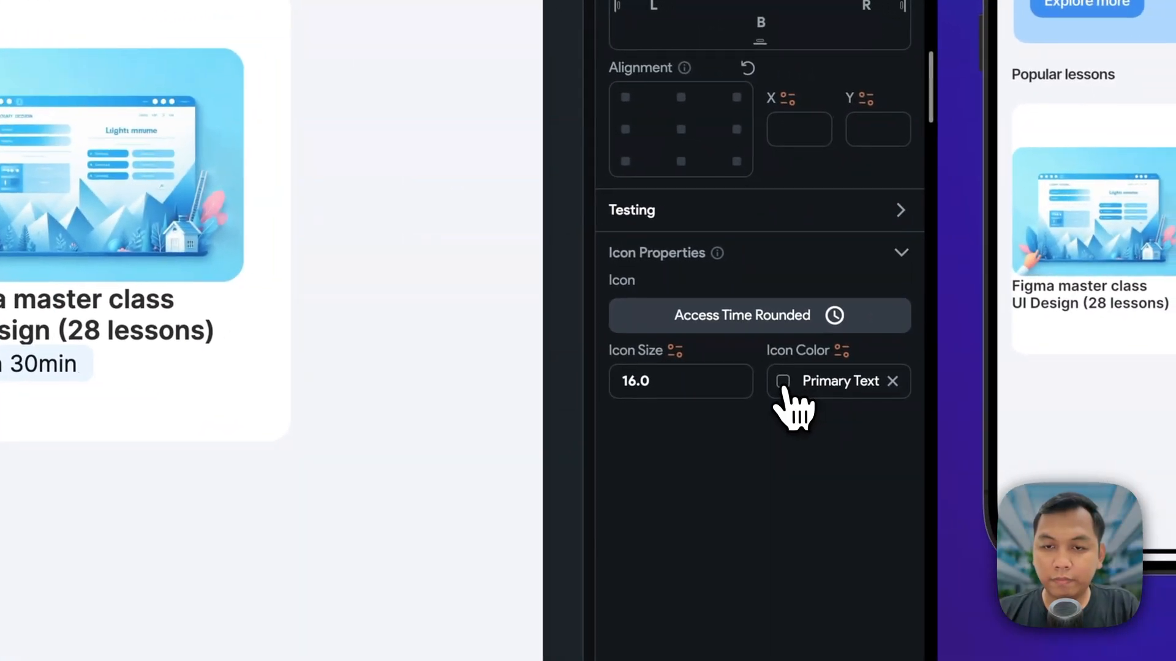
left_click(1044, 366)
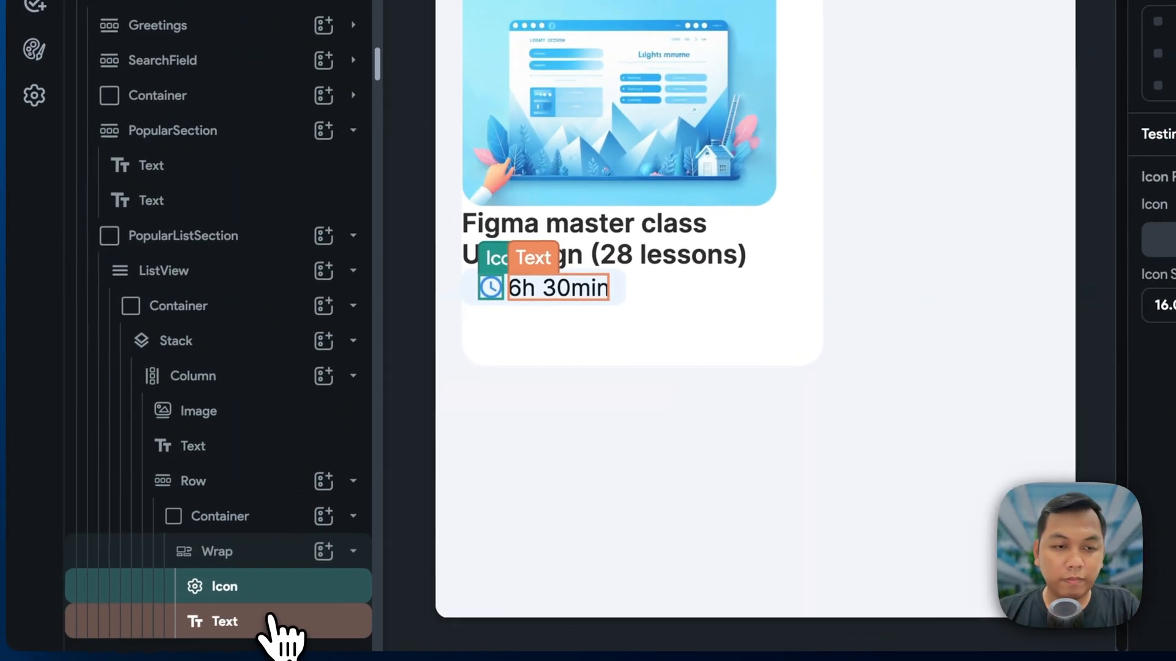
left_click(273, 620)
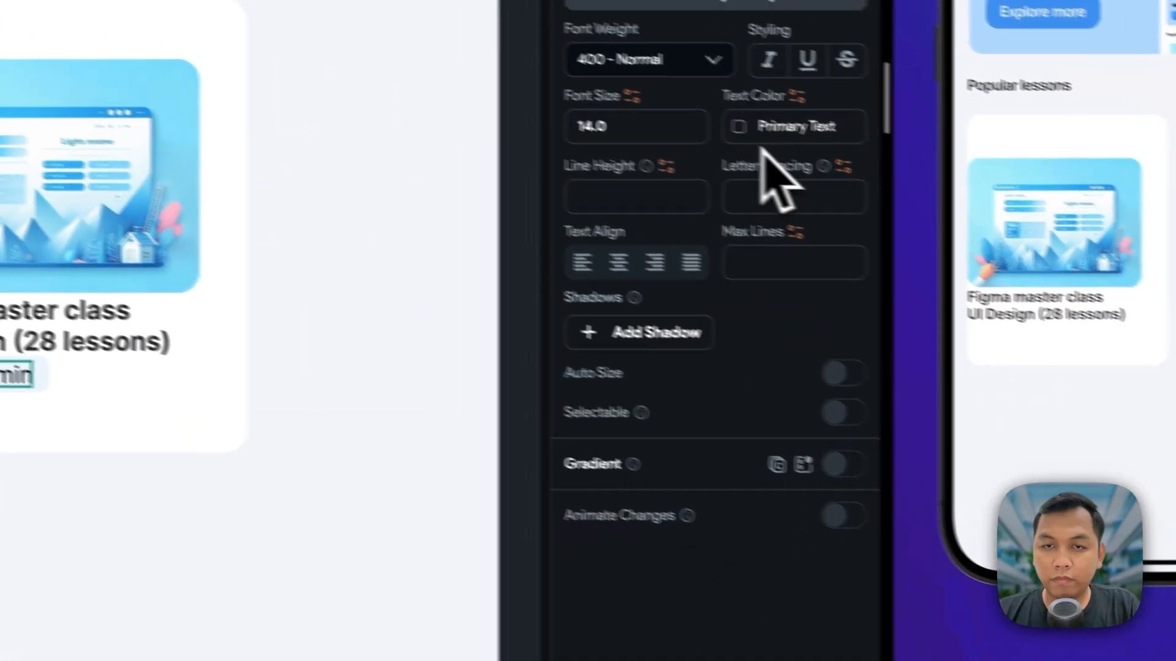
left_click(698, 107)
key("super+a")
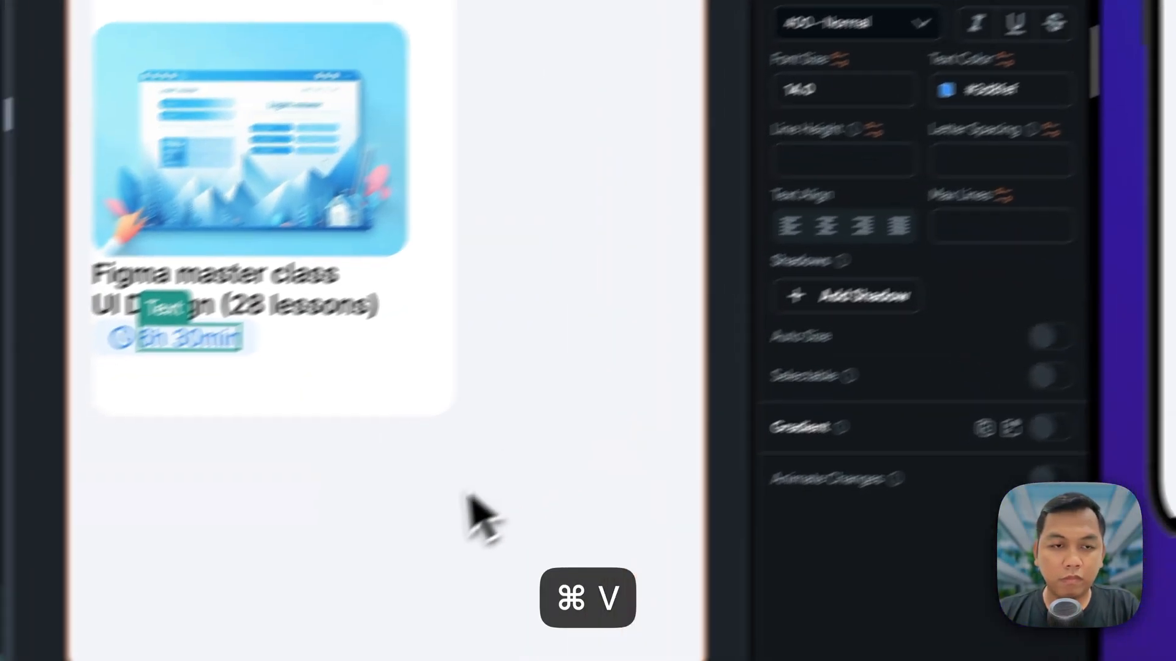
left_click(299, 581)
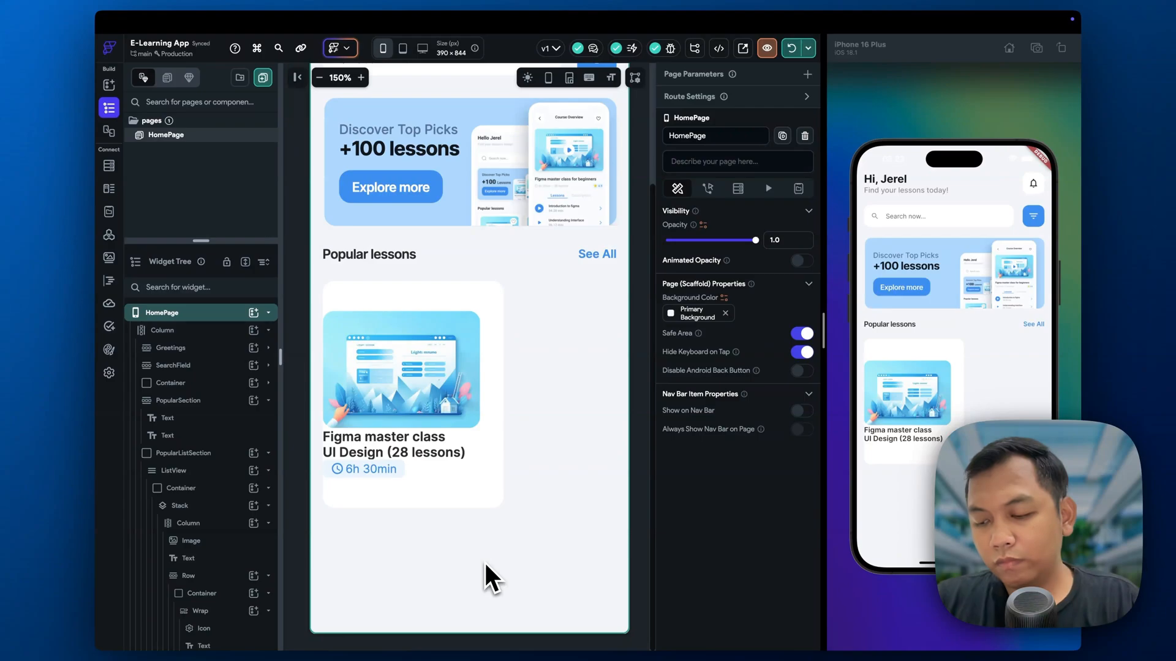
- Check the star rating group in Figma and add a nested Row beside the duration badge in the card's Row in FlutterFlow
key("super+Tab")
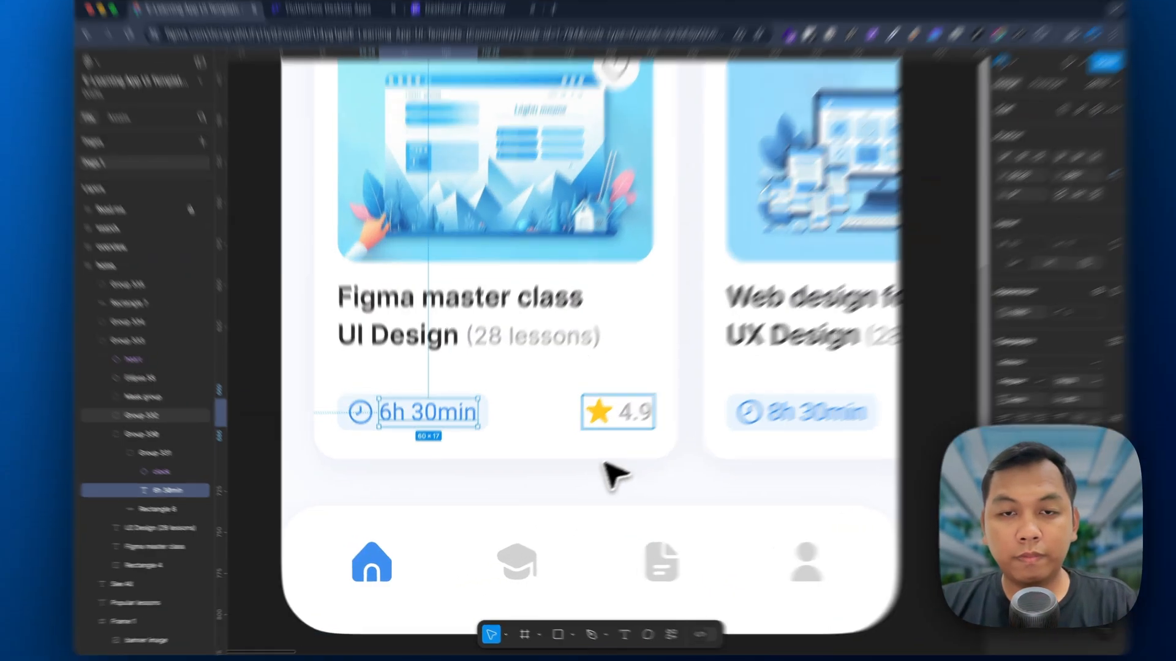
left_click(593, 432)
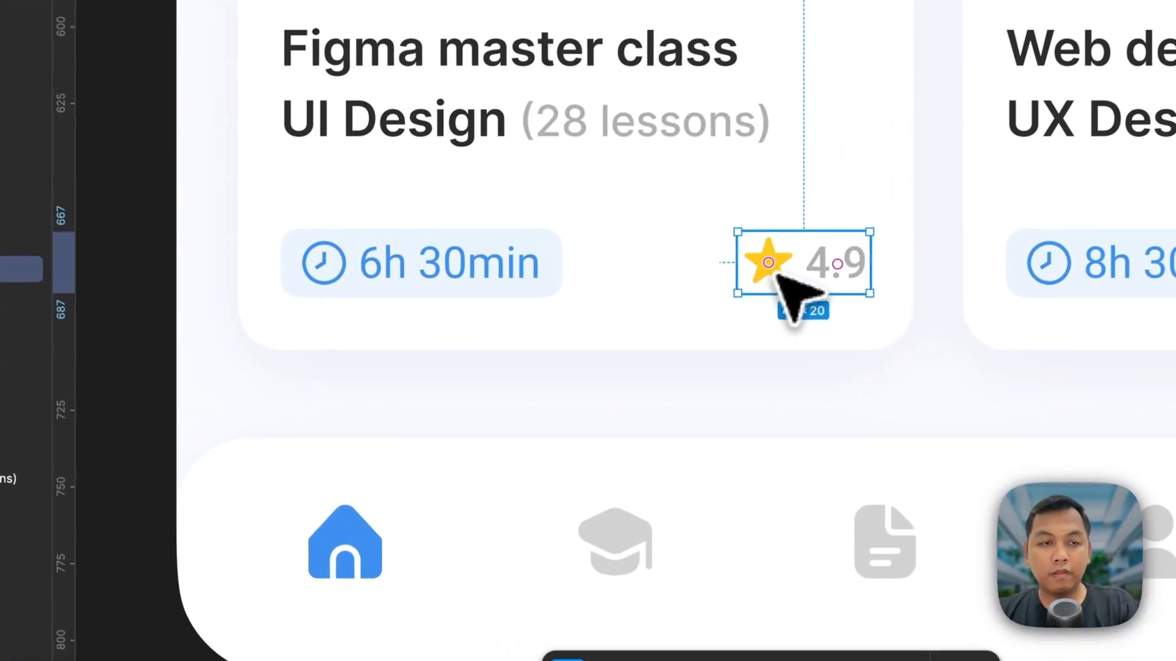
key("super+Tab")
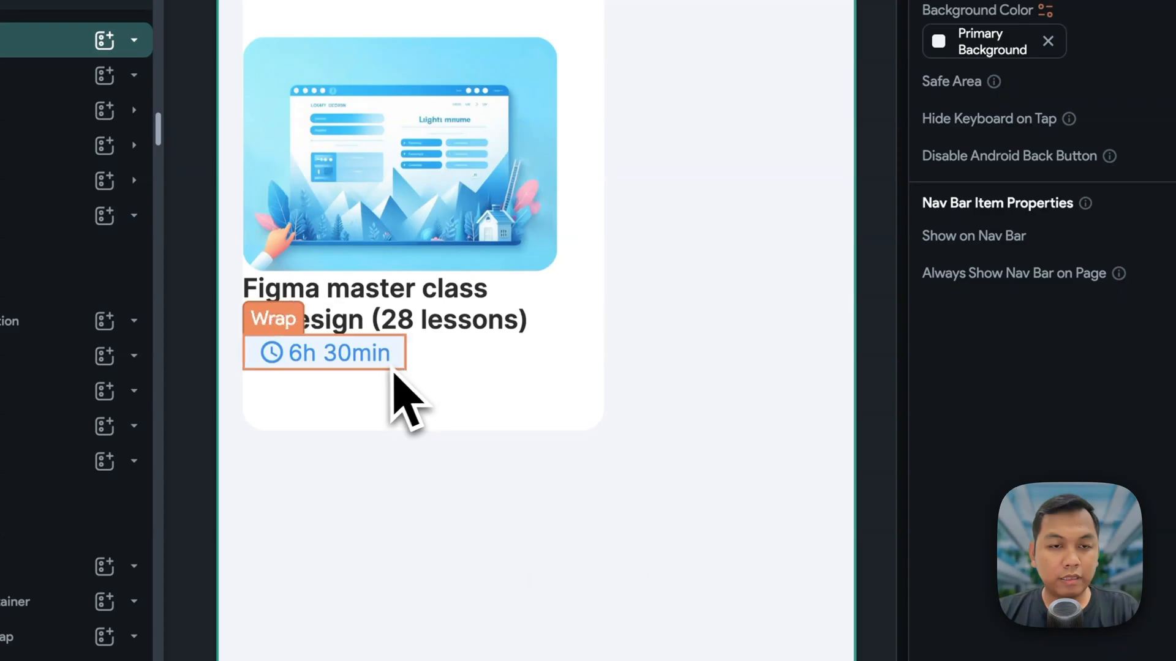
left_click(412, 368)
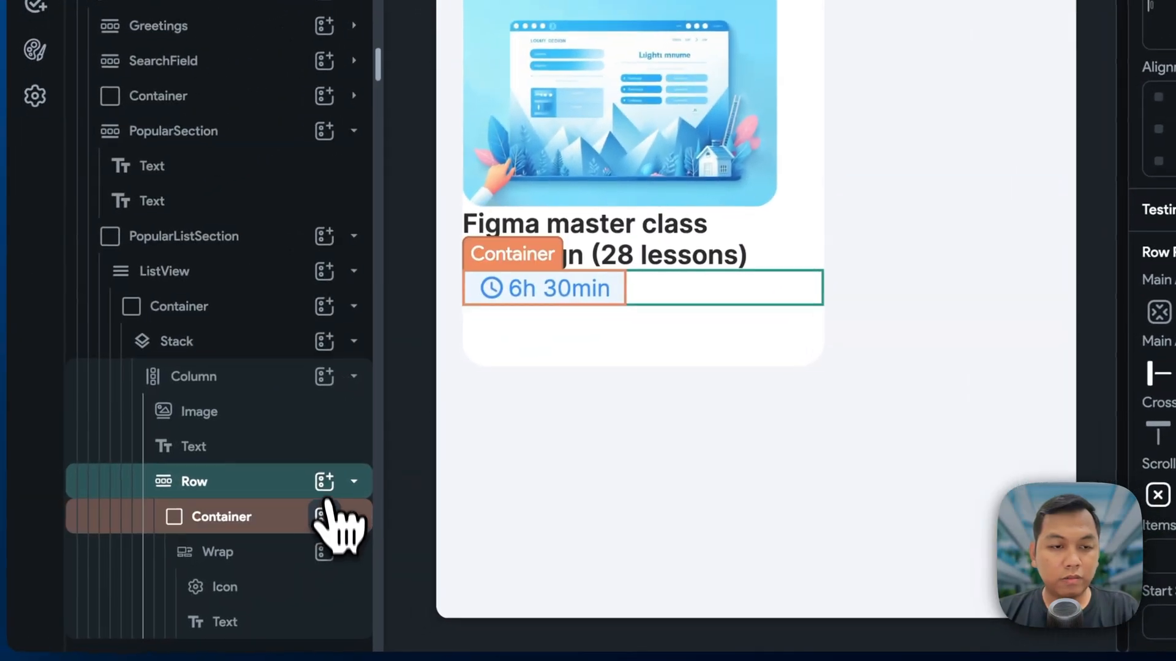
left_click(358, 552)
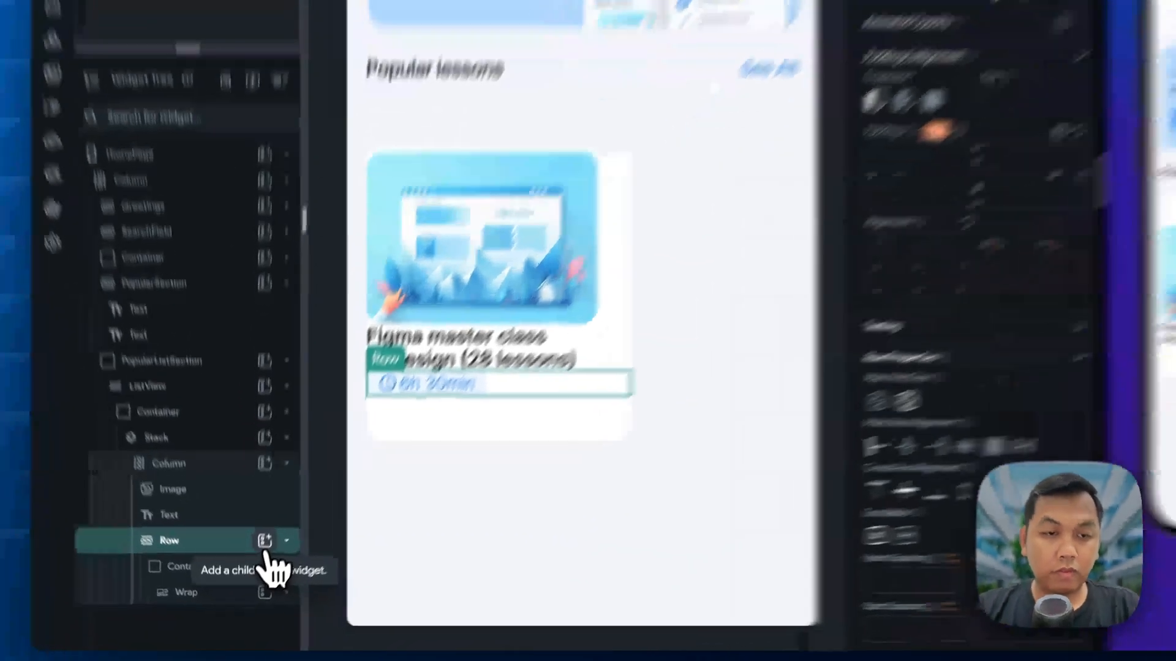
left_click(254, 576)
type("row")
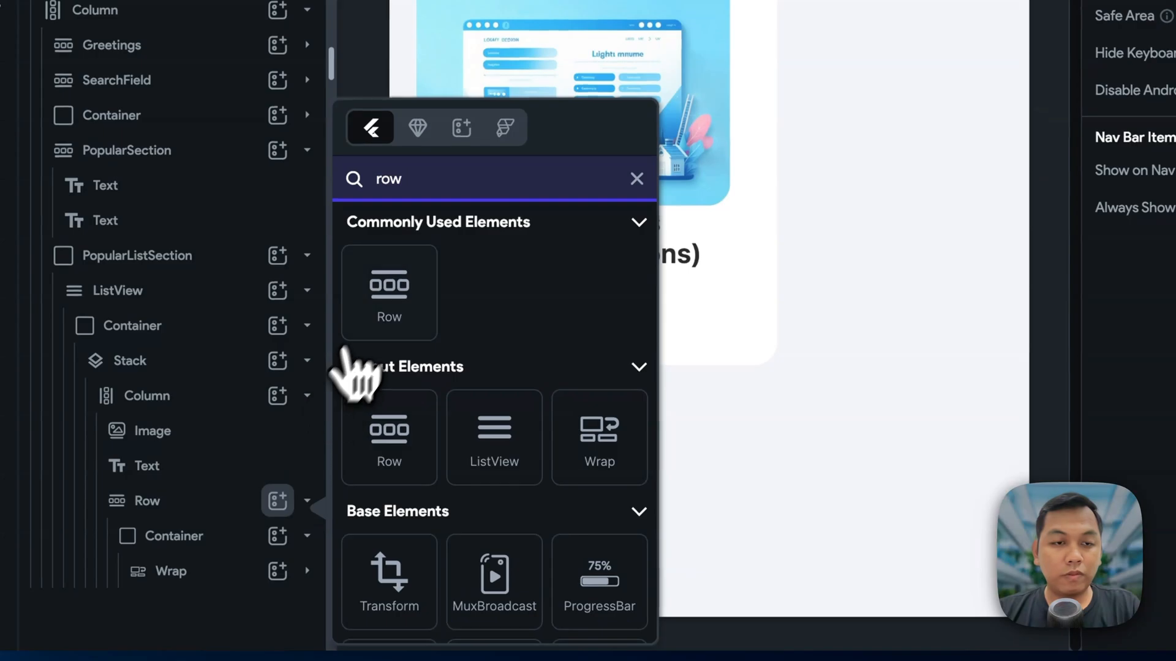
left_click(375, 318)
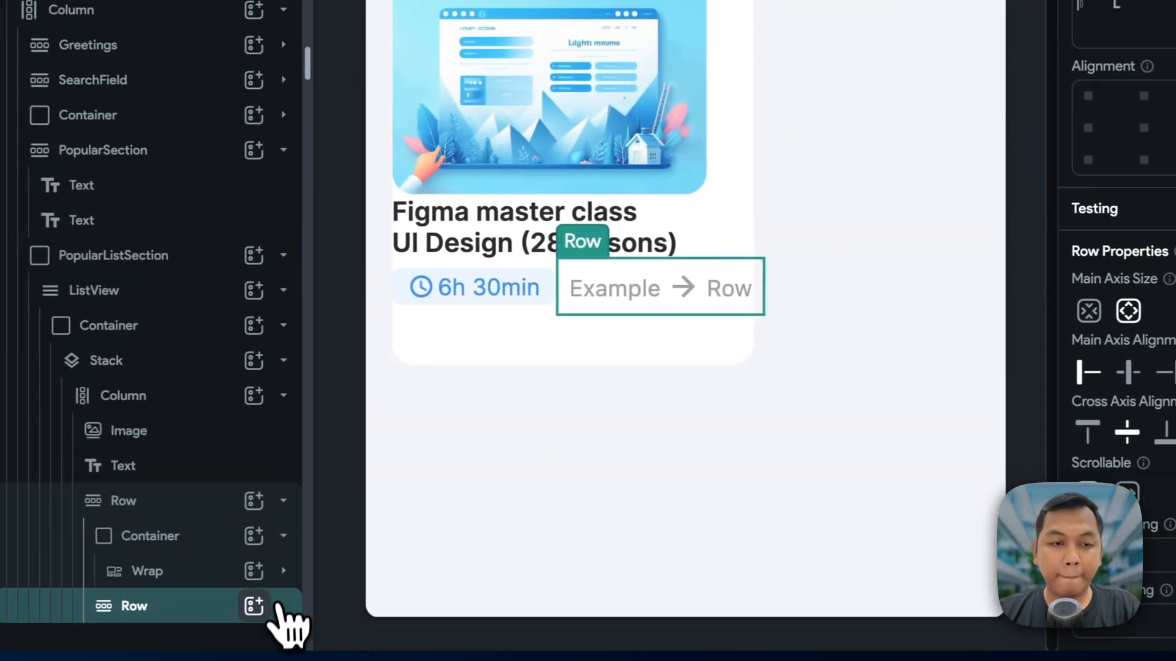
- Add an Icon widget to the new nested Row and set it to the Material Star icon
left_click(178, 606)
type("icon")
scroll(368, 440, "down", 3)
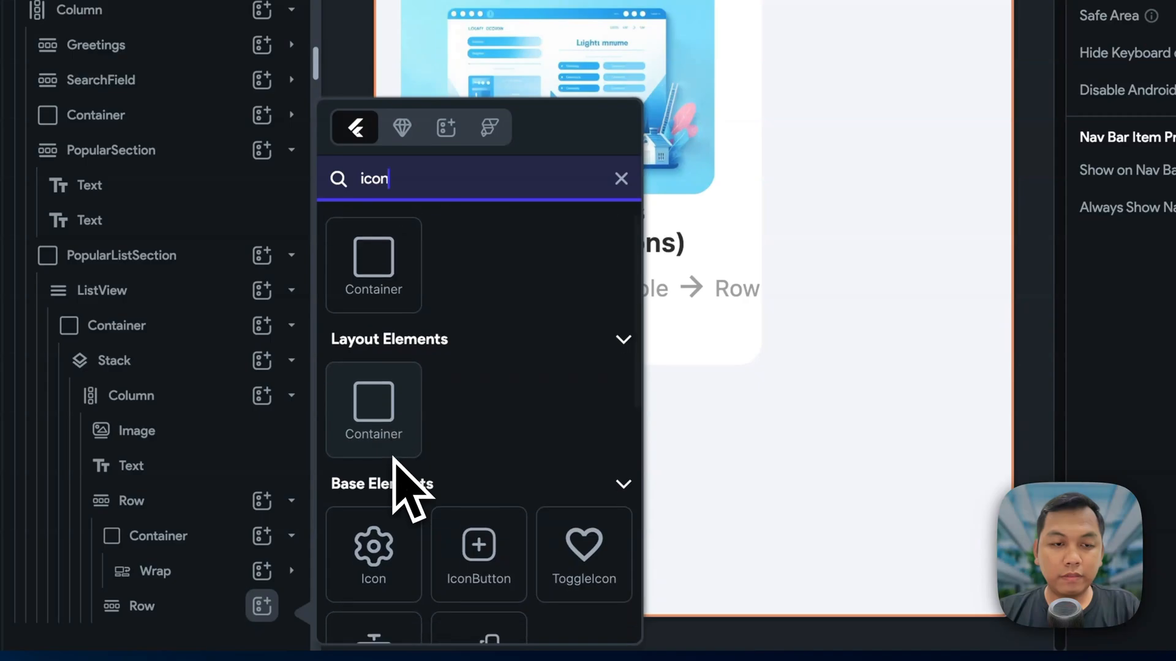
left_click(395, 521)
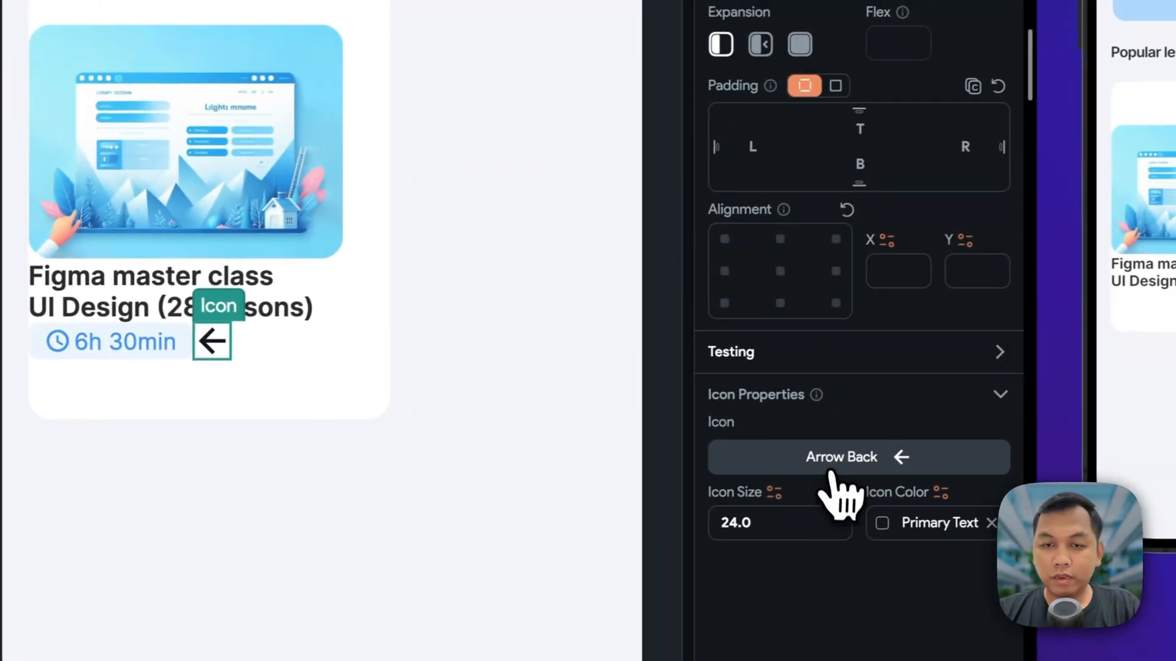
left_click(952, 450)
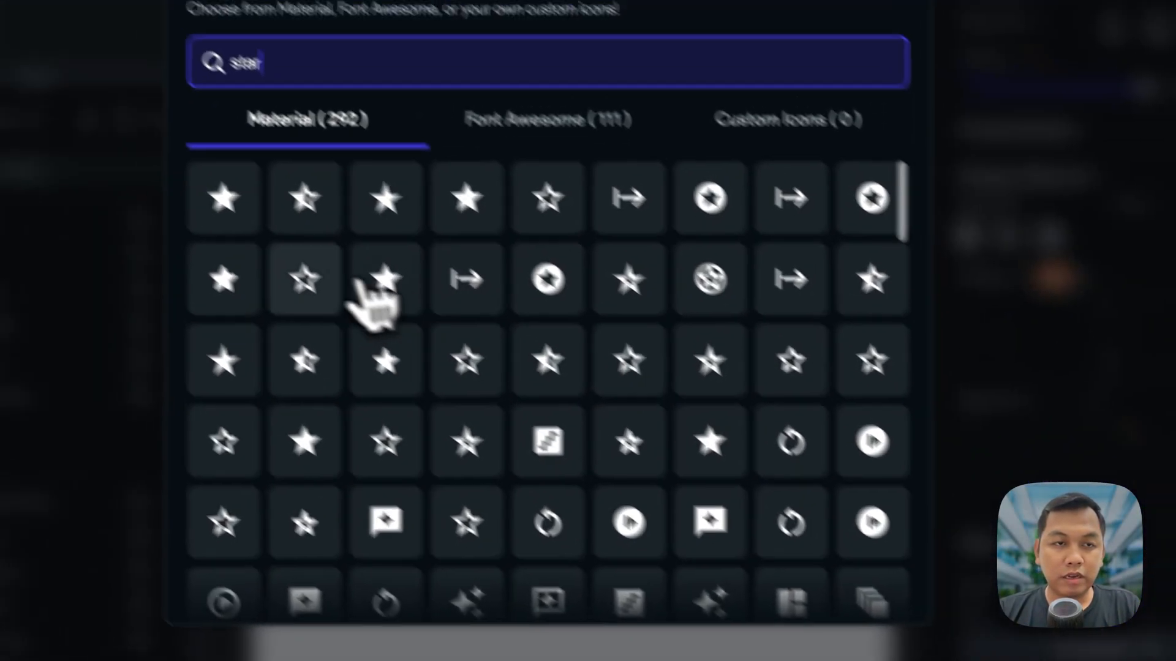
left_click(123, 89)
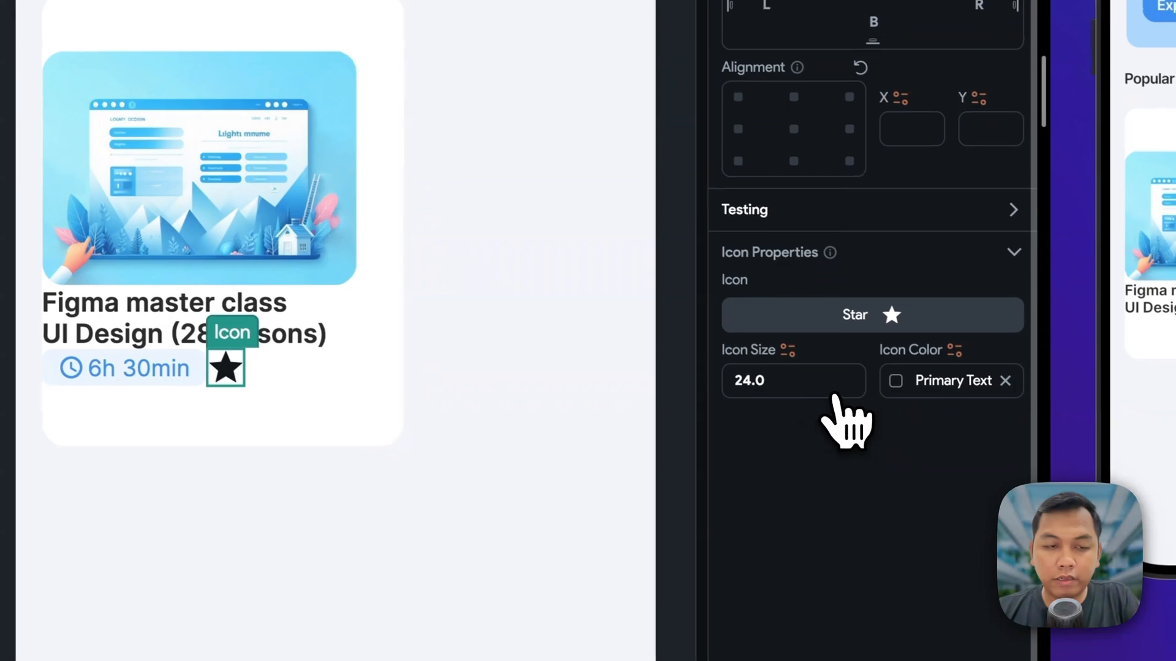
- Add a Text widget after the star icon, check the rating in Figma and set the content to "4.9"
left_click(288, 589)
key("super+Tab")
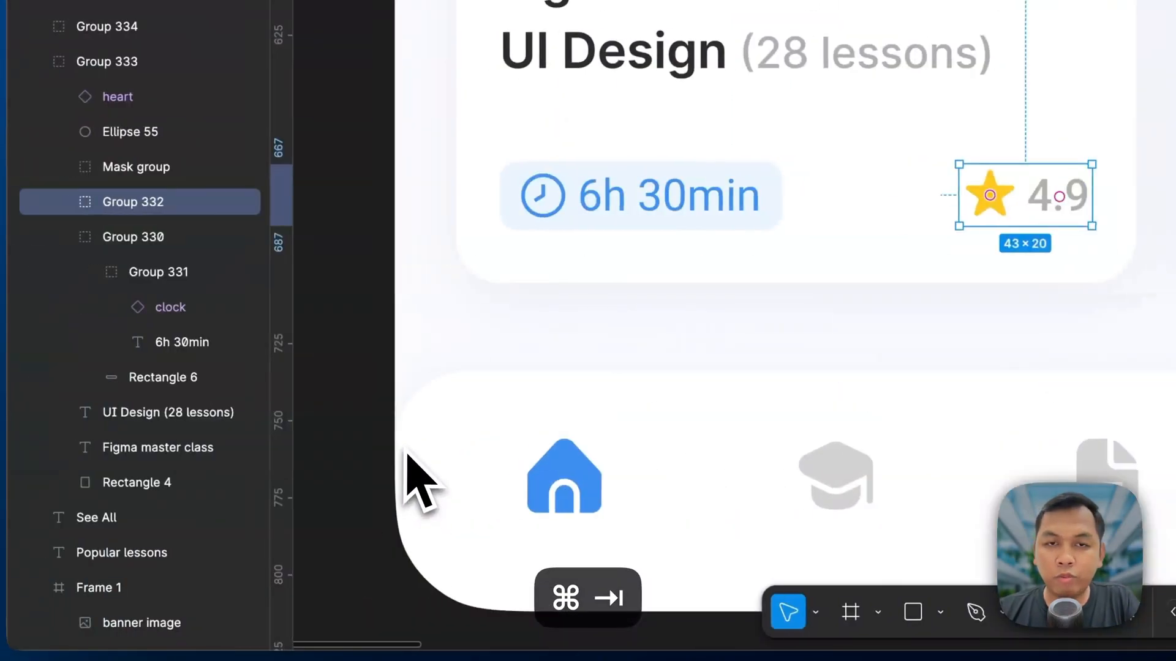
key("super+Tab")
type("text")
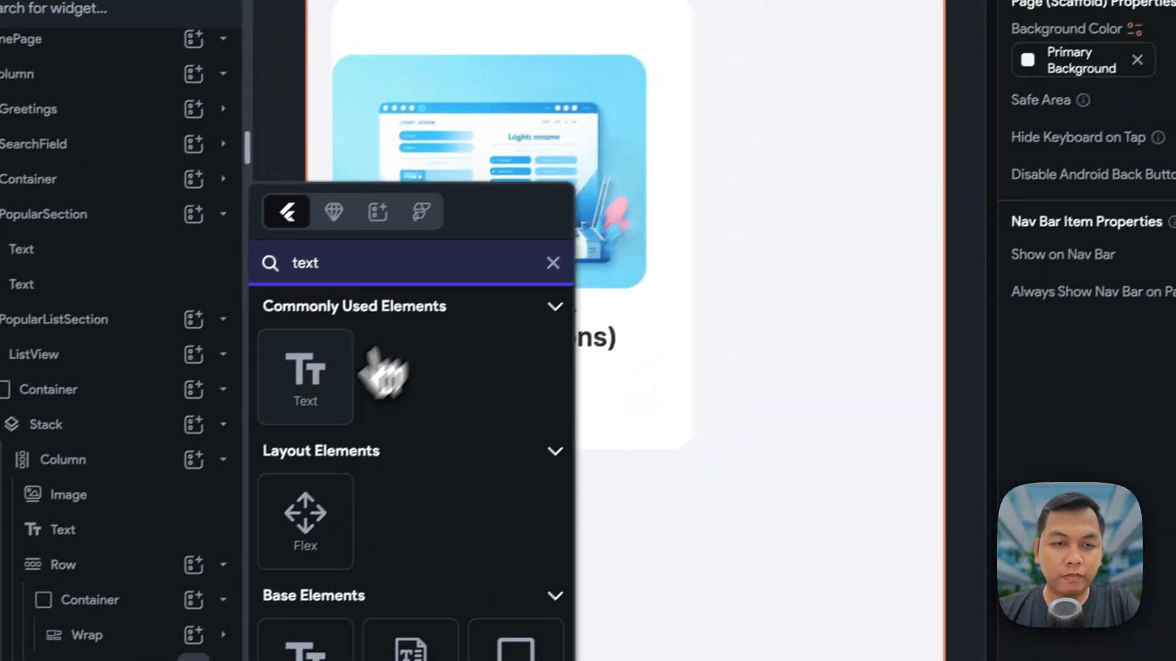
left_click(343, 392)
key("super+Tab")
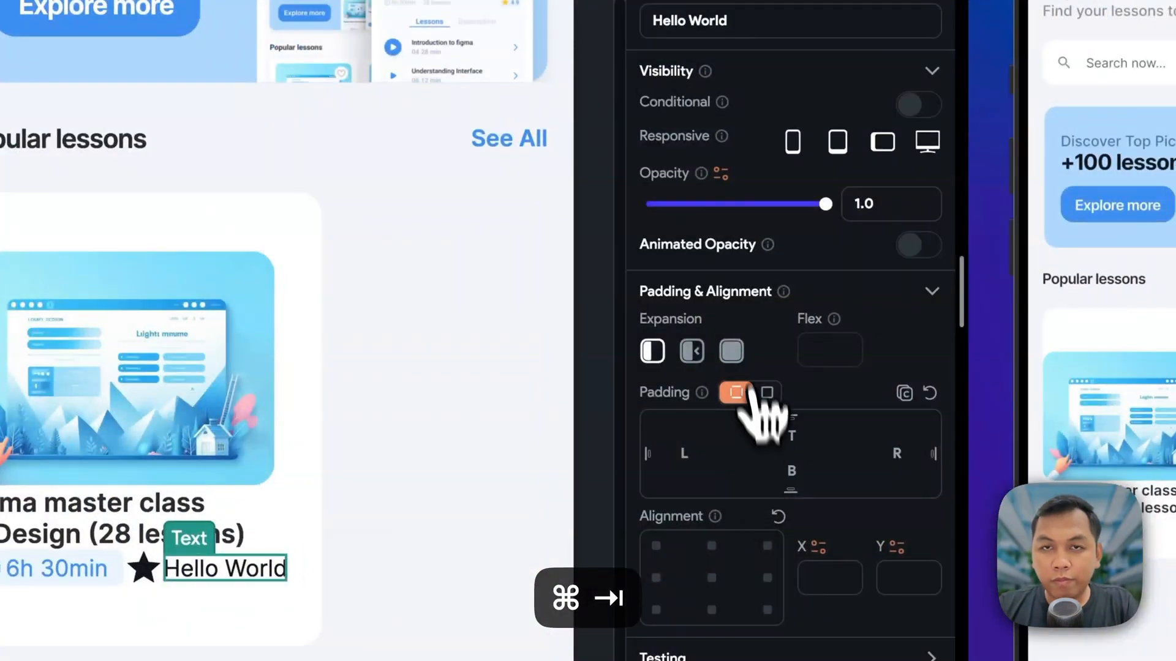
left_click(737, 136)
key("super+a")
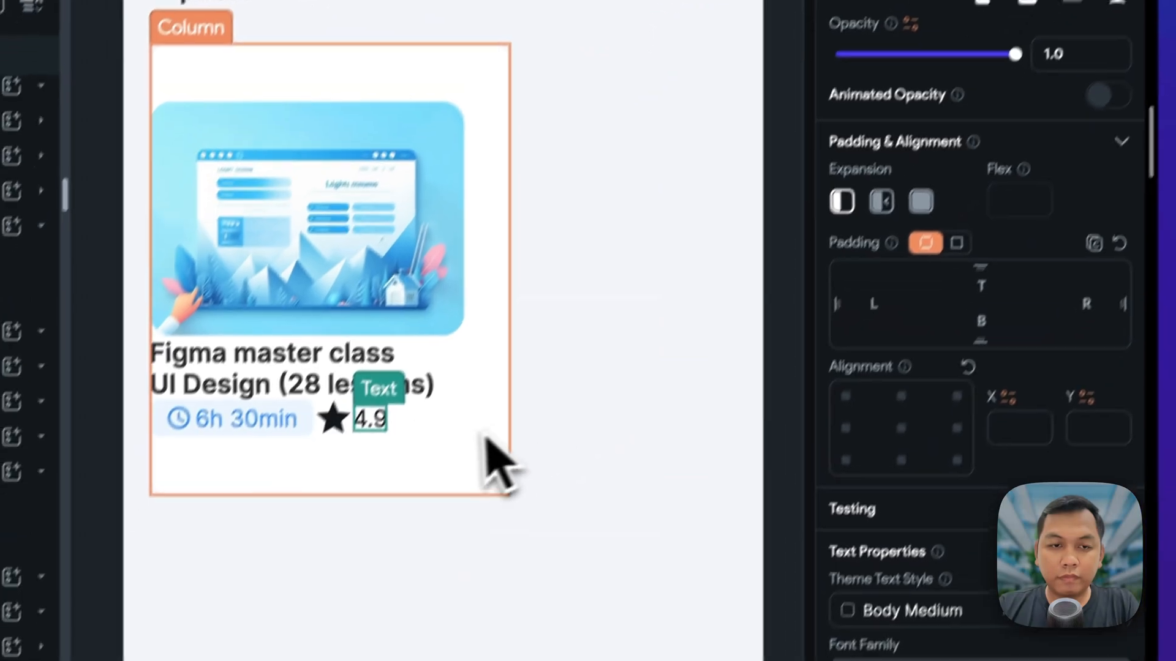
- Copy the star's yellow FFC71E from the Figma design and apply it as the star icon's color in FlutterFlow
key("super+Tab")
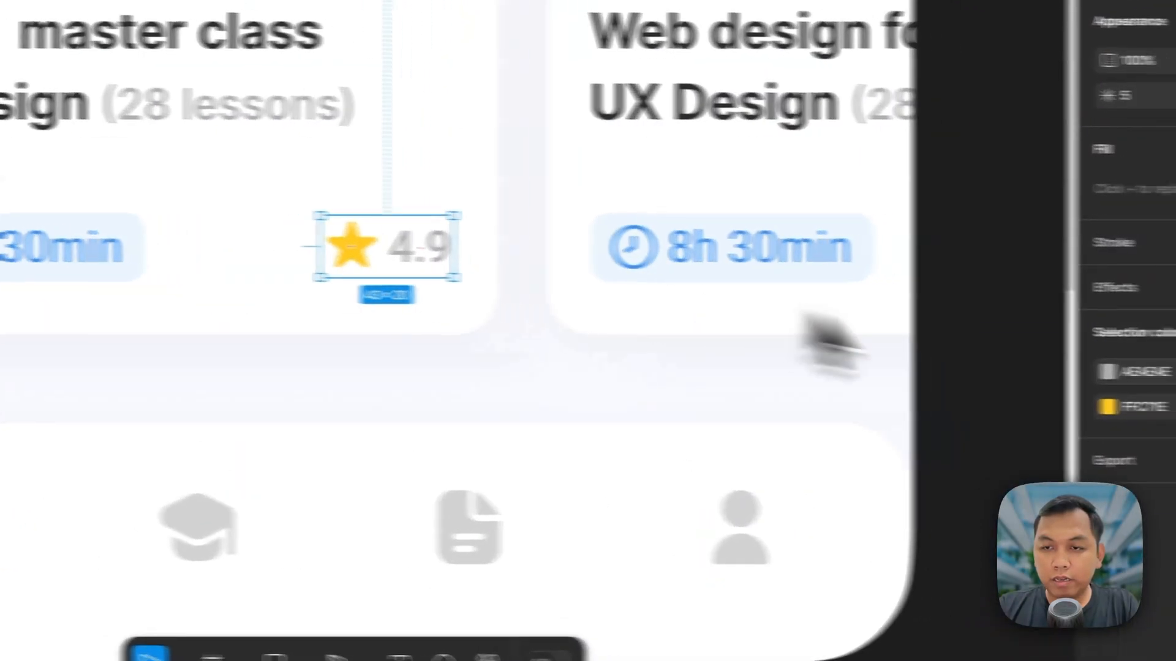
left_click(1004, 405)
key("super+c")
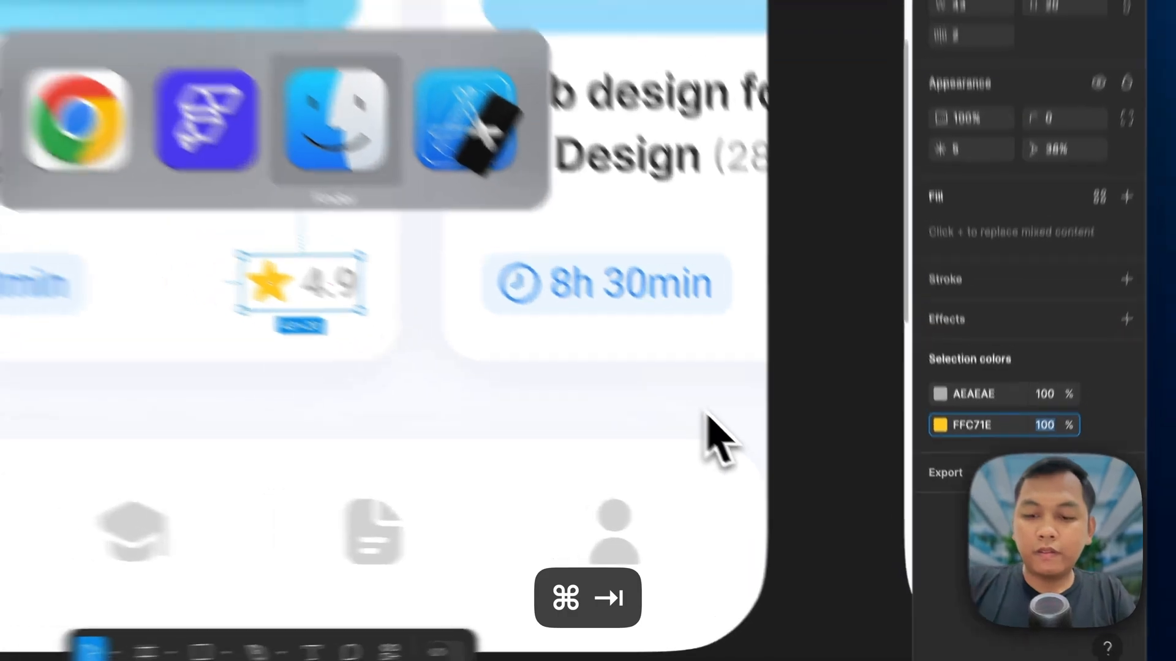
key("super+Left")
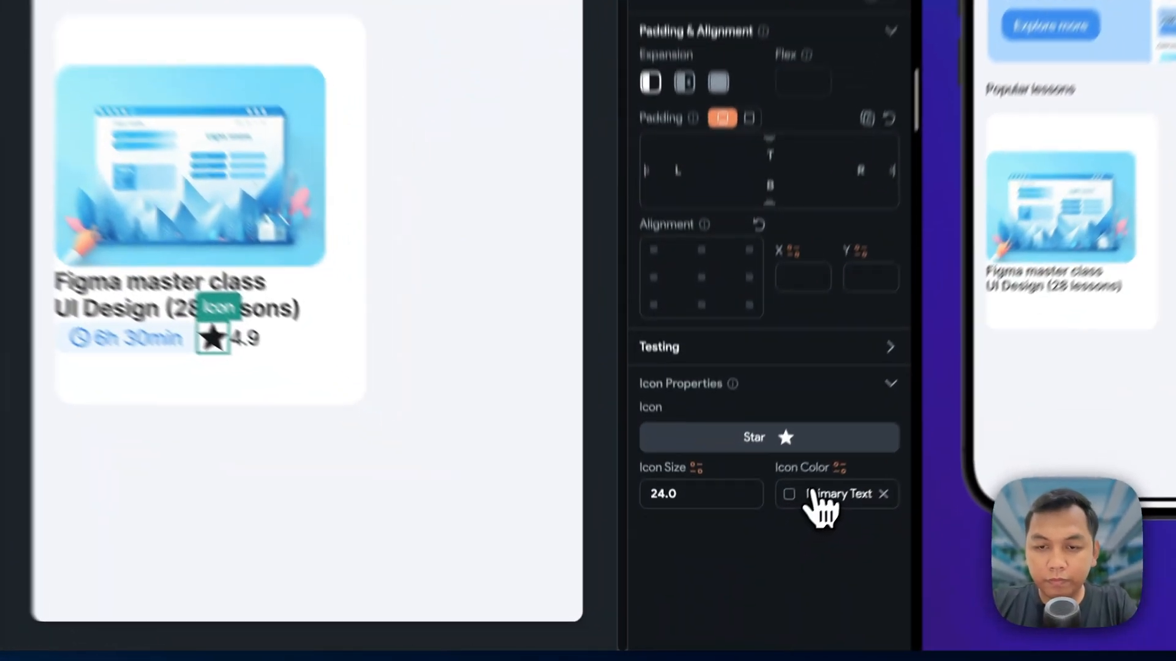
left_click(776, 559)
left_click(772, 559)
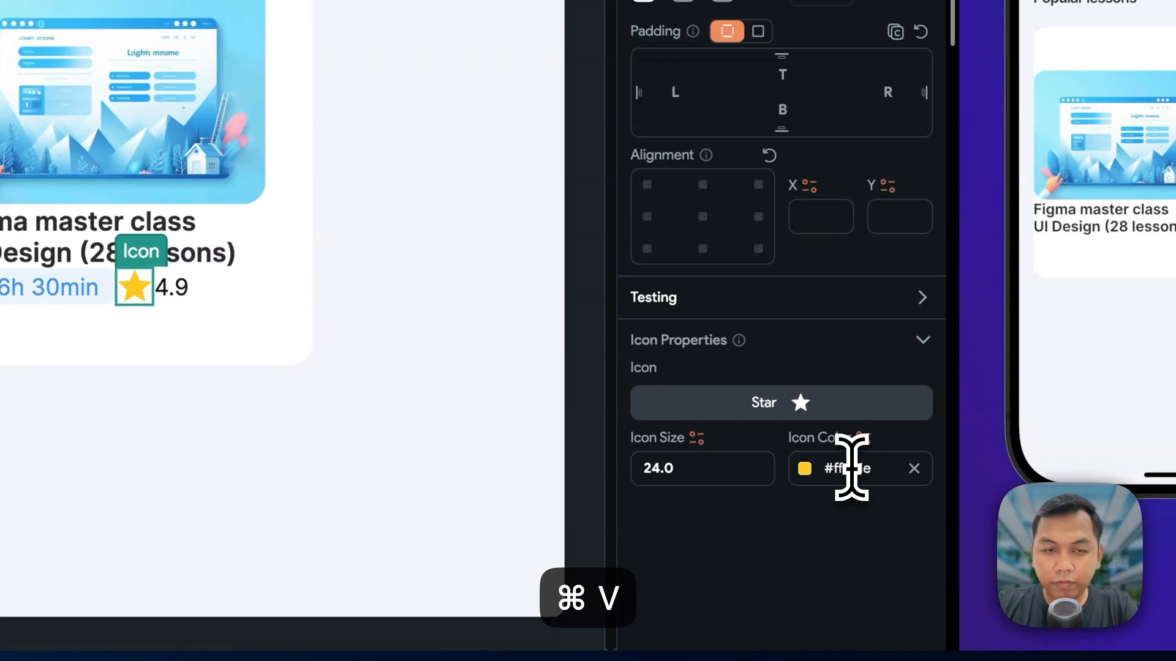
- Copy the rating's gray AEAEAE from the Figma design and apply it as the 4.9 text's color in FlutterFlow
key("super+Tab")
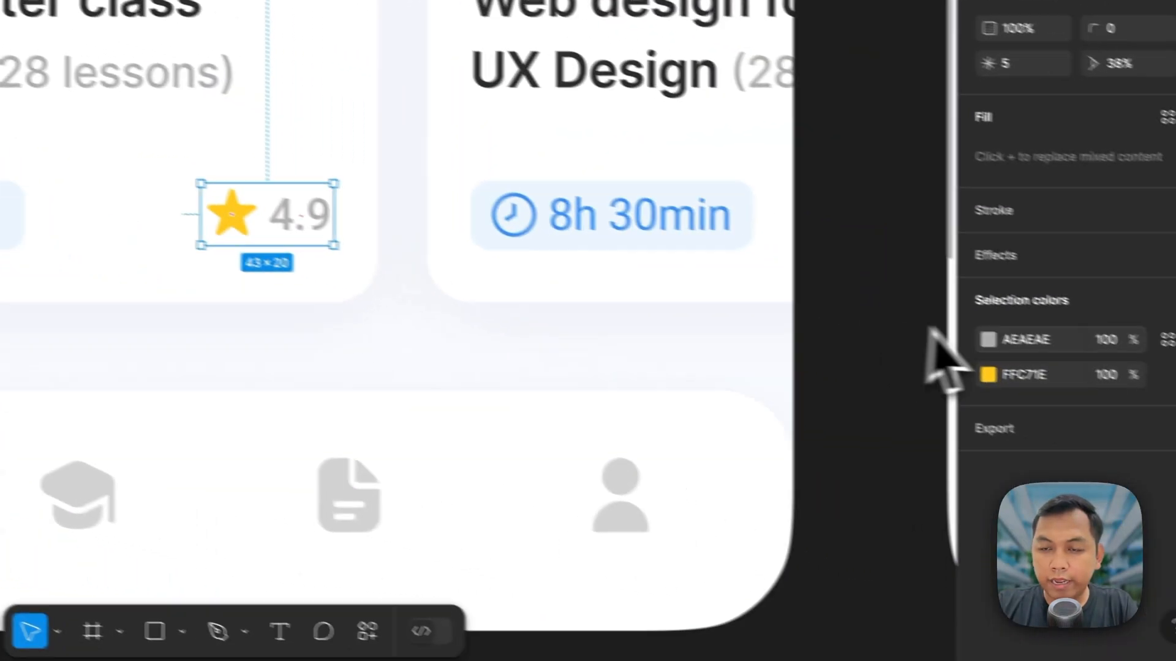
left_click(996, 321)
key("super+c")
key("super+Tab")
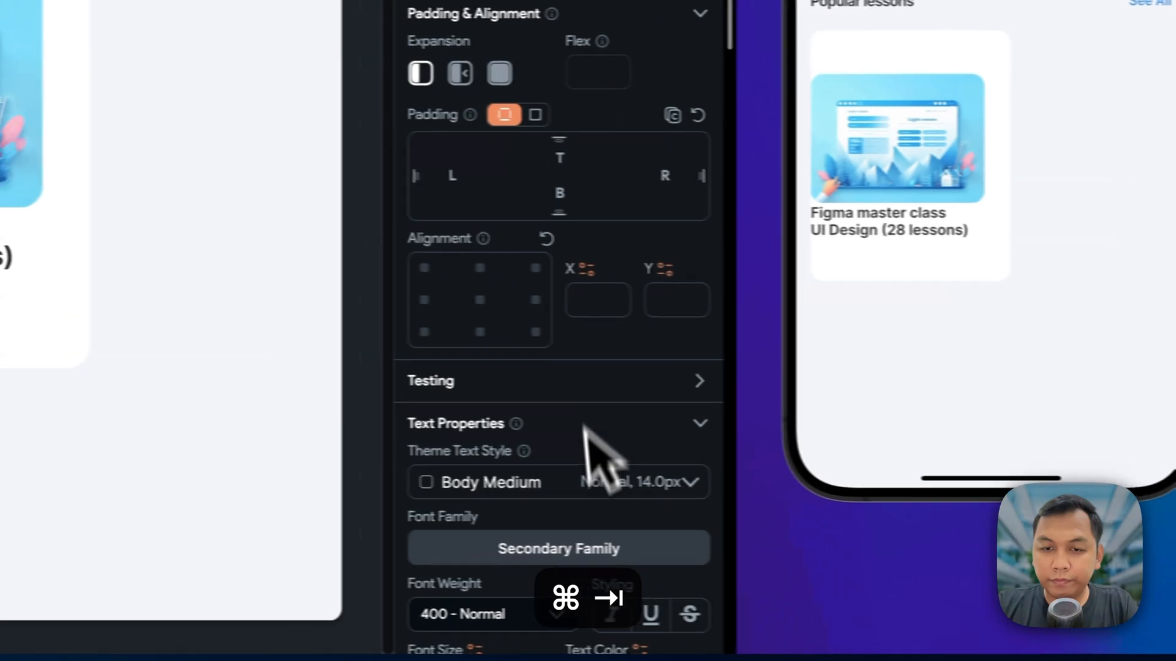
scroll(599, 441, "down", 5)
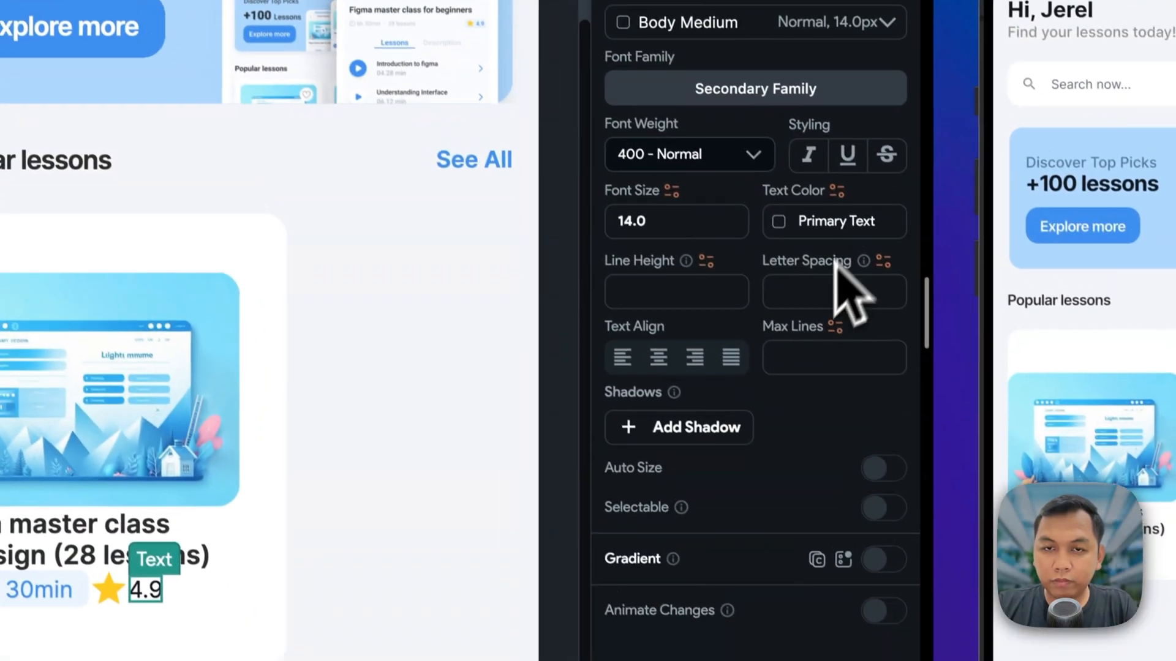
left_click(848, 234)
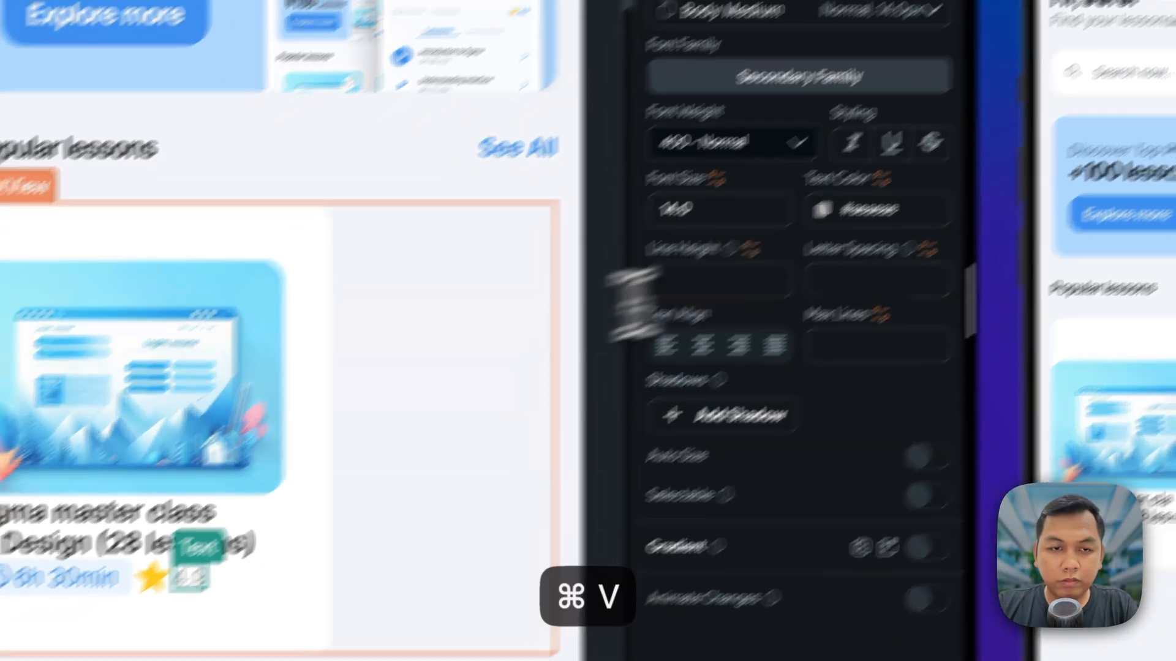
- Compare the rating group with the Figma design and set the star icon's size to 20 in FlutterFlow
key("super+Tab")
left_click(707, 342)
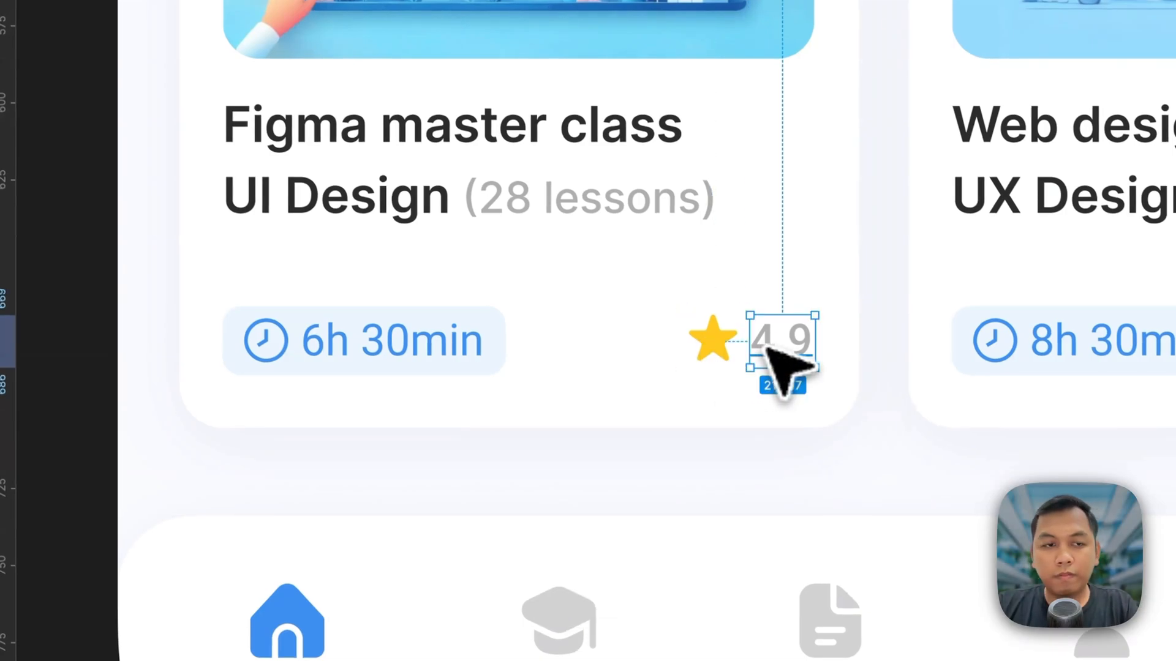
key("super+Tab")
left_click(370, 429)
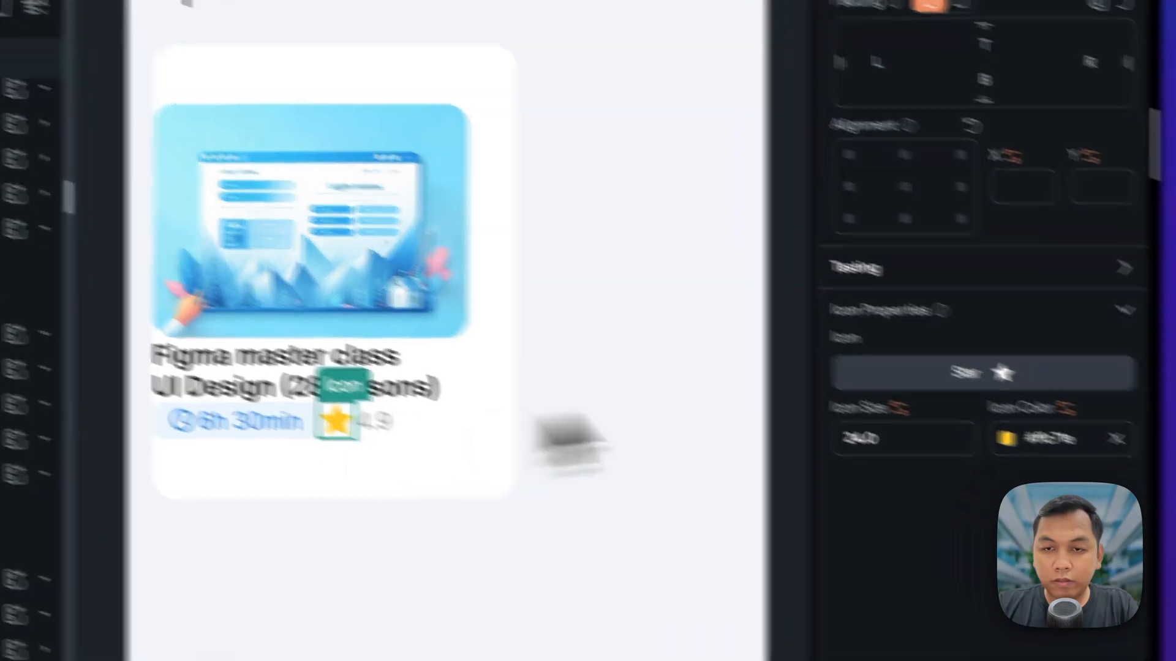
left_click(919, 442)
key("super+a")
type("2")
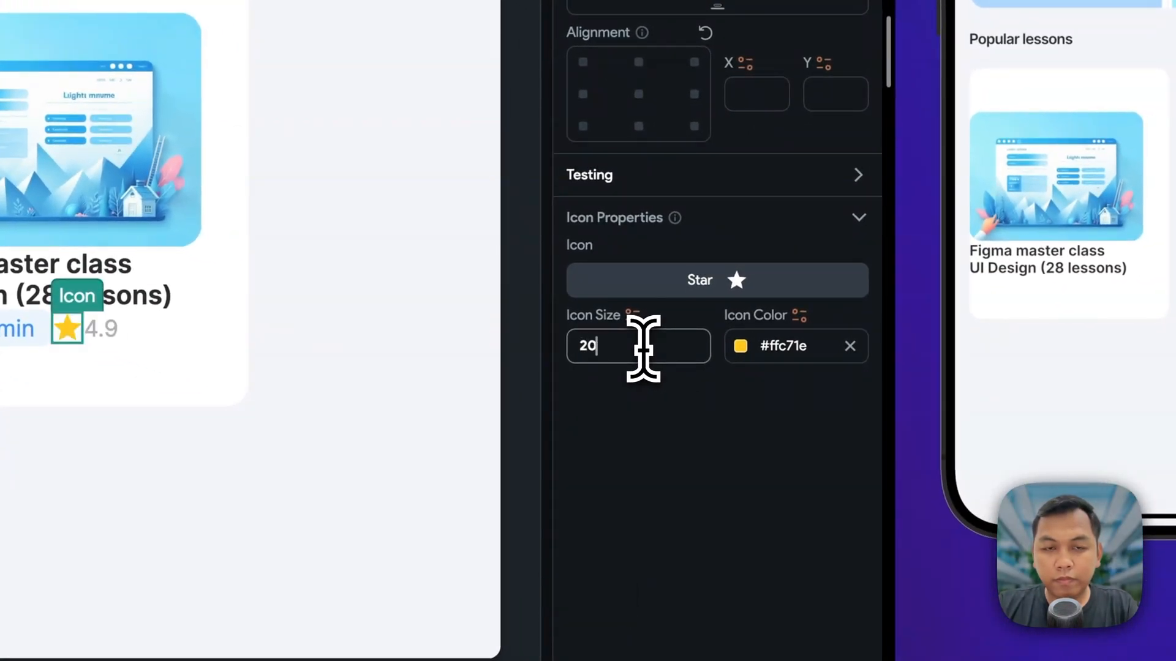
type("0")
key("super+Tab")
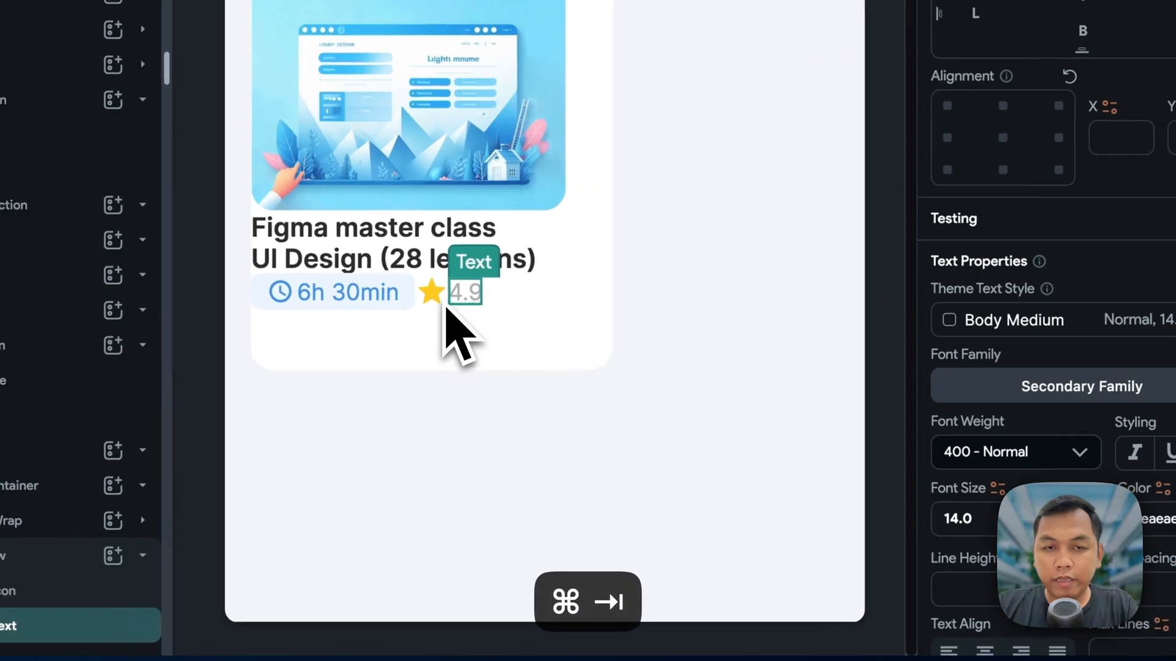
key("super+Tab")
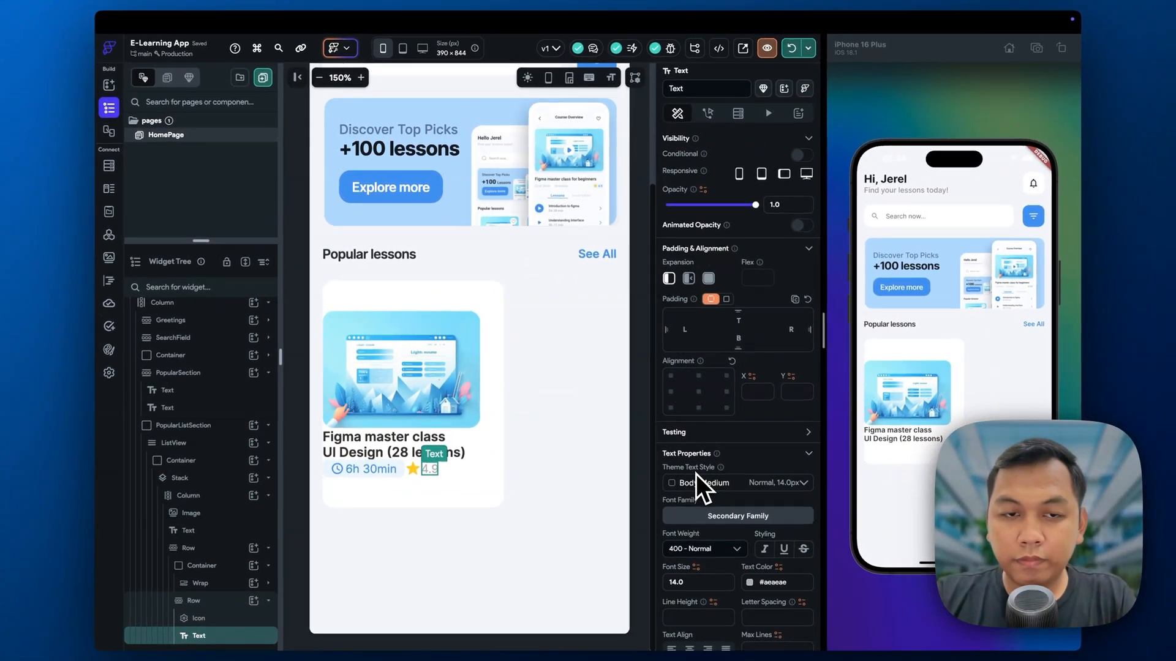
- Set the main axis alignment of the Row holding the duration badge and rating to space between
scroll(695, 474, "down", 2)
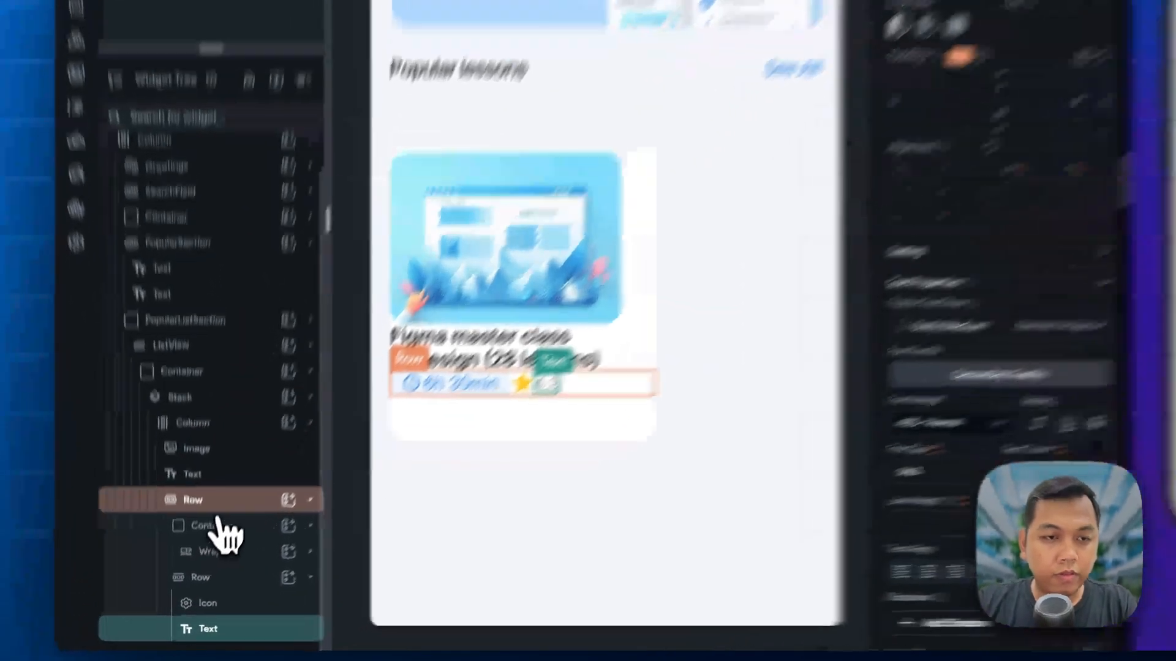
left_click(202, 548)
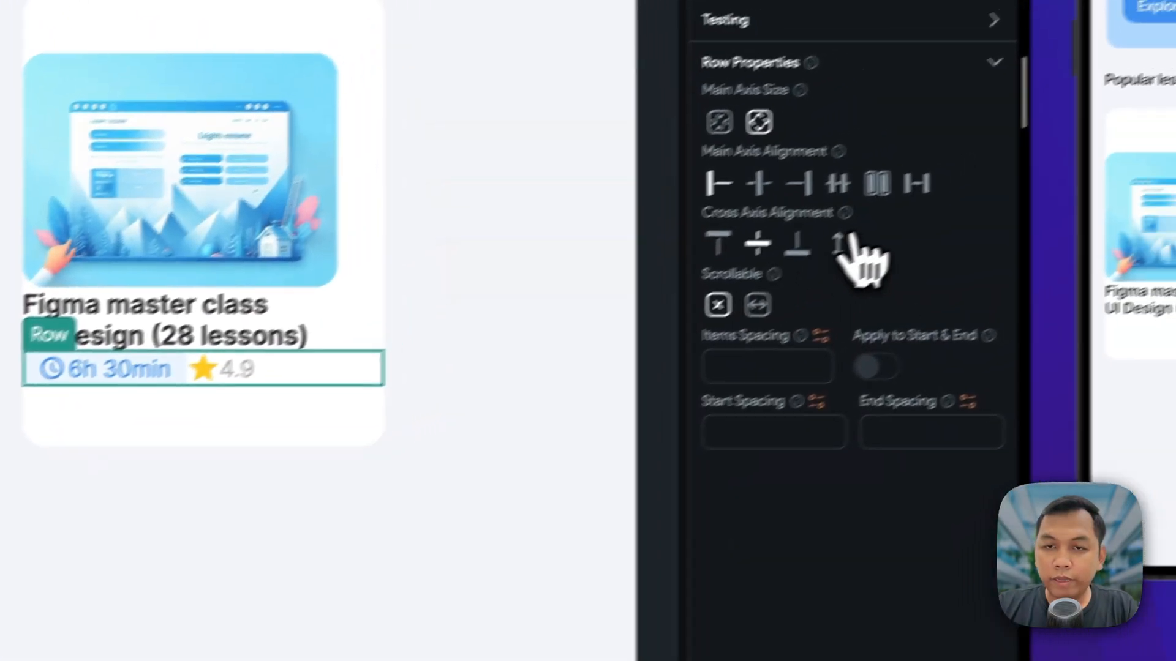
left_click(916, 184)
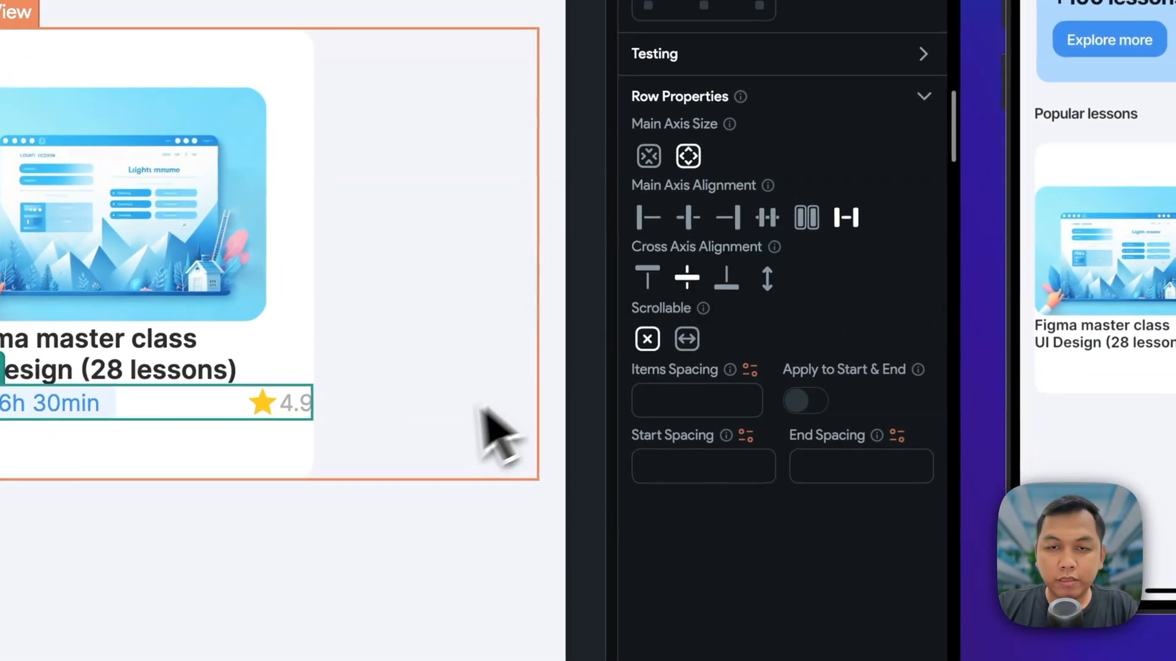
left_click(283, 550)
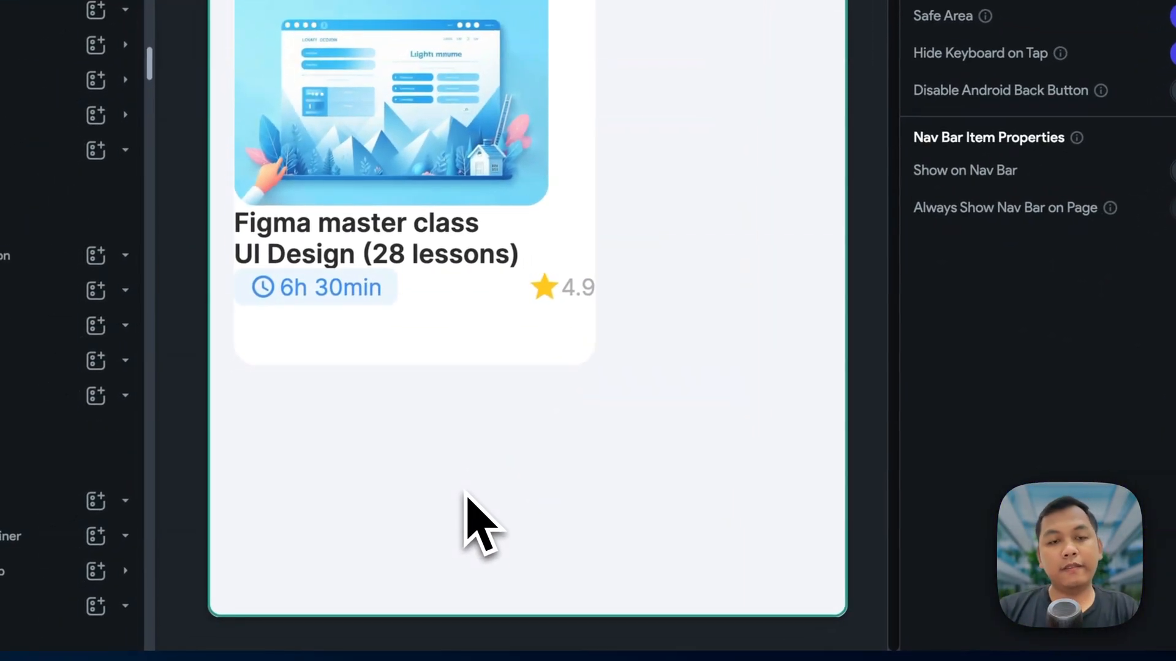
- Add an IconButton to the lesson card's Stack, try placing it over the image's upper-right area and undo that move
left_click(53, 343)
left_click(329, 360)
type("iconbu")
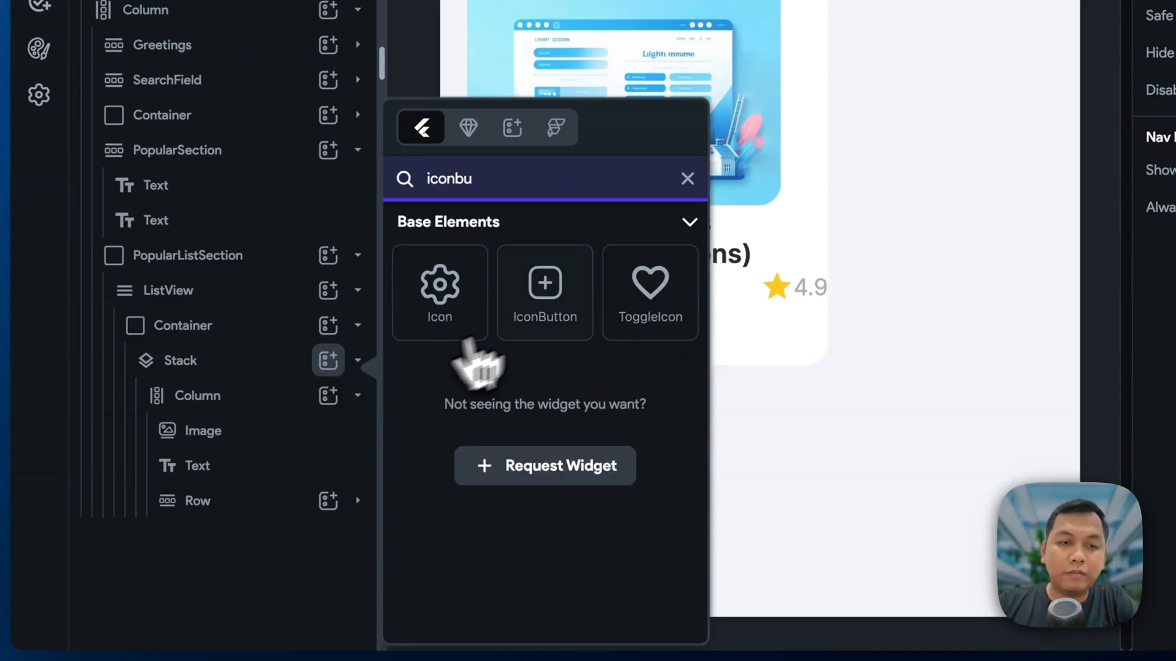
left_click(540, 301)
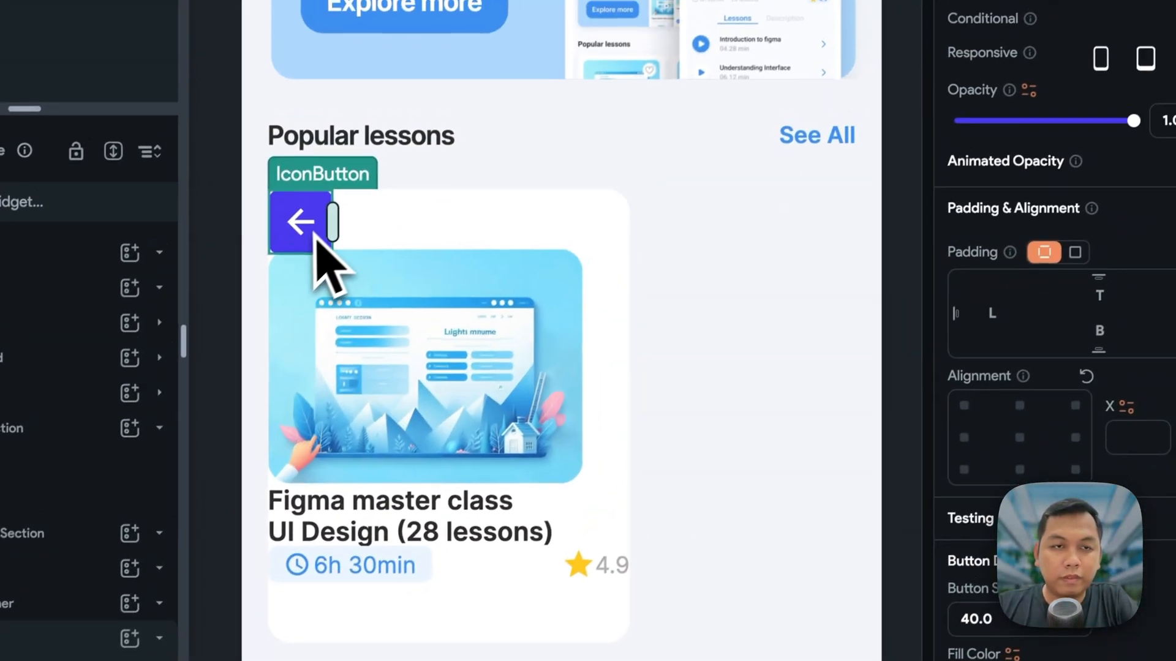
left_click_drag(313, 233, 520, 270)
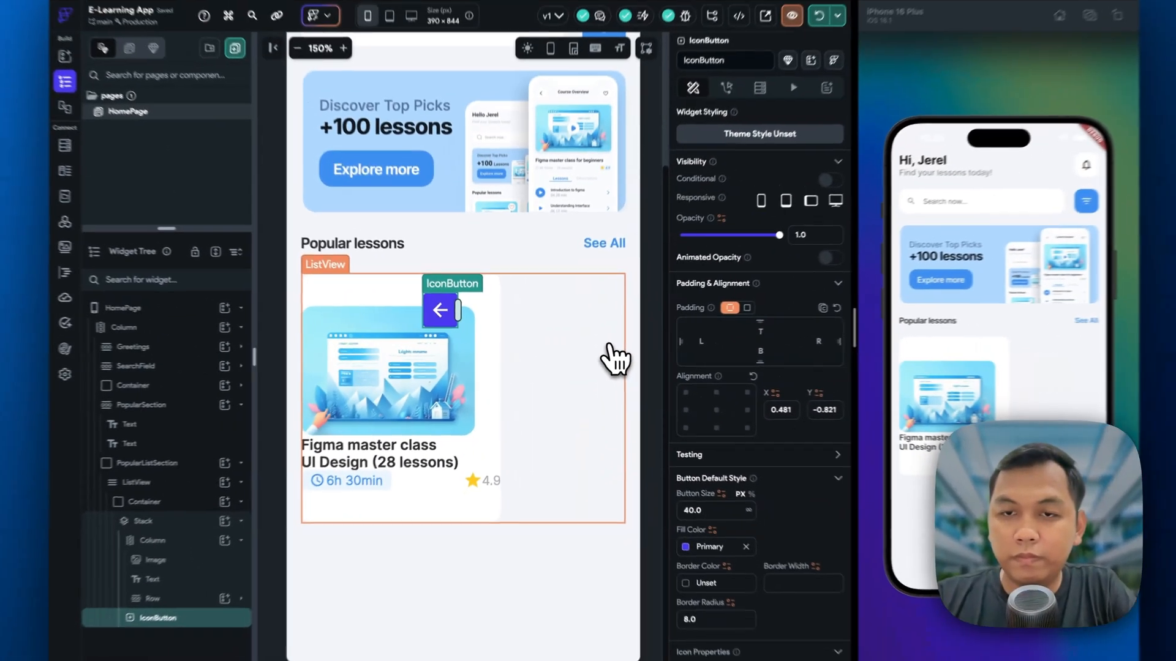
key("super+z")
- Examine the heart button on the first popular lesson's image in the Figma design
key("super+Tab")
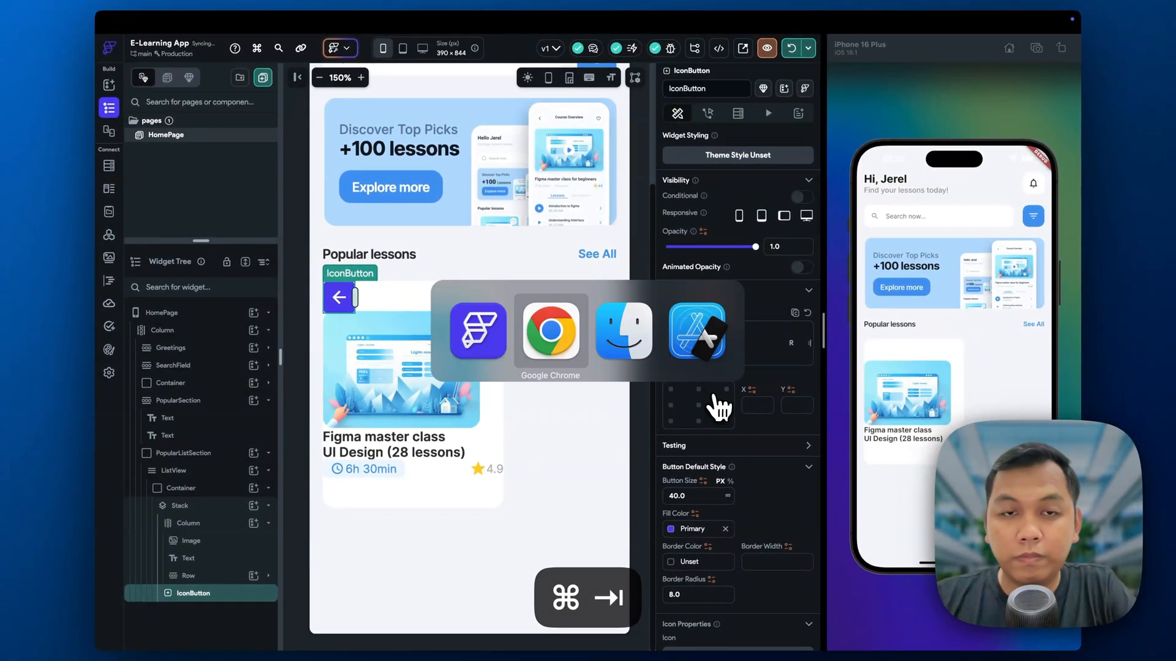
scroll(539, 282, "up", 3)
left_click(640, 229)
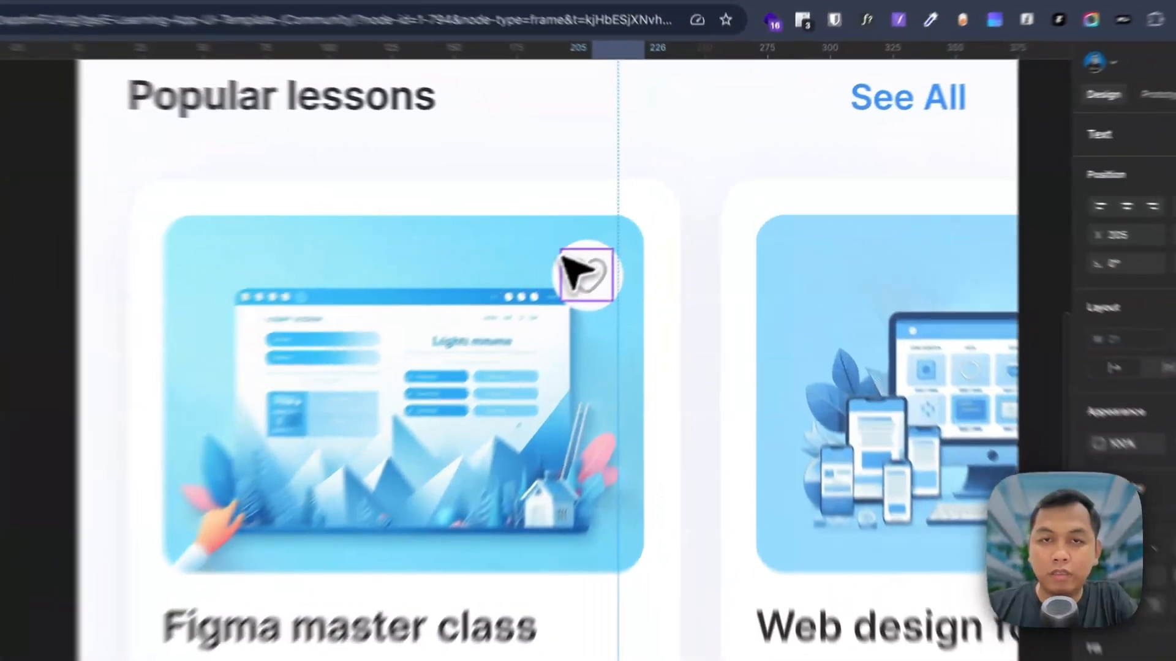
- Move the heart IconButton onto the upper-right corner of the lesson image, at about X 0.788 and Y -0.835
left_click(505, 303)
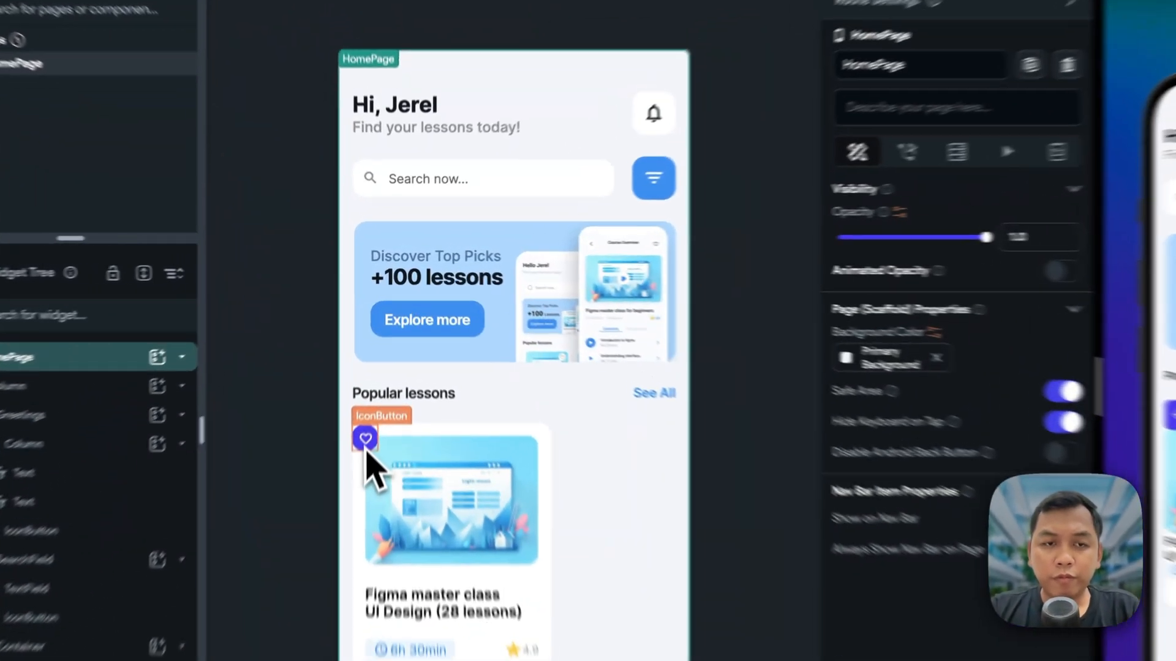
left_click(380, 363)
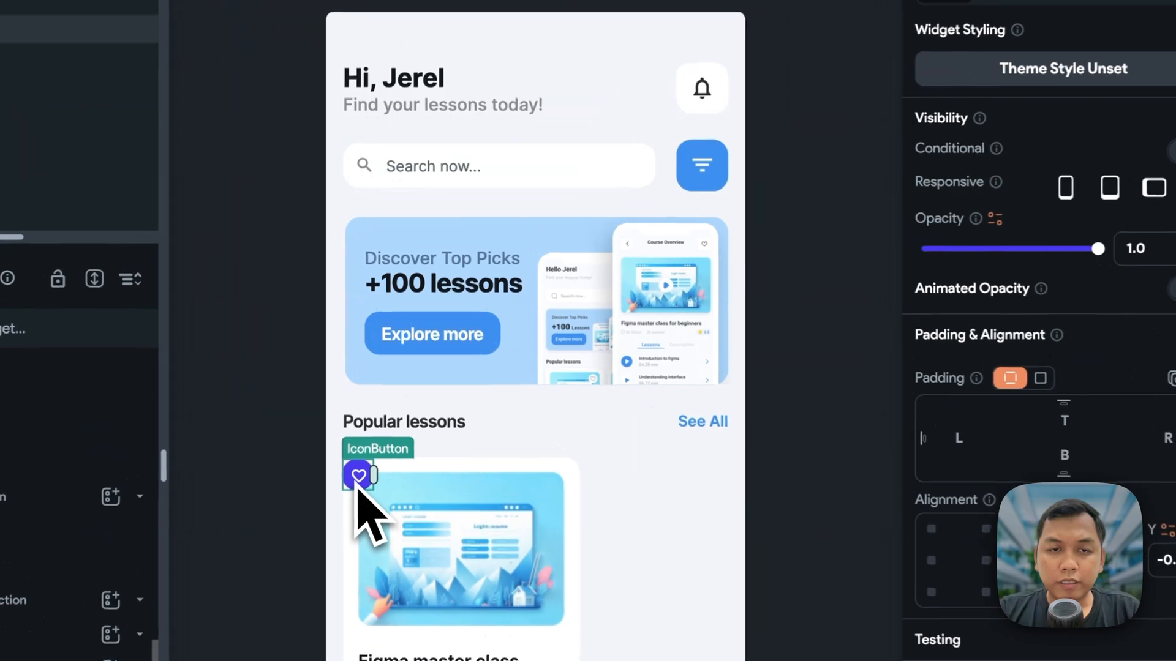
left_click_drag(380, 364, 482, 382)
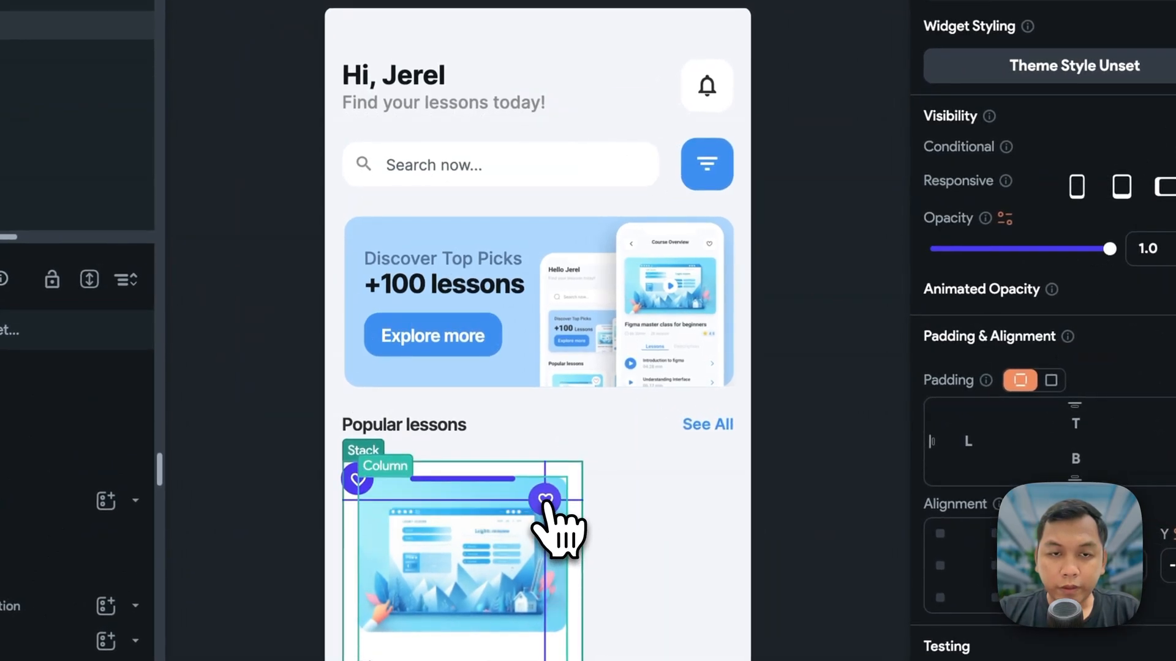
- Copy the heart button's circle fill FAFAFA from Figma and apply it as the IconButton's fill color in FlutterFlow
key("super+Tab")
left_click(257, 74)
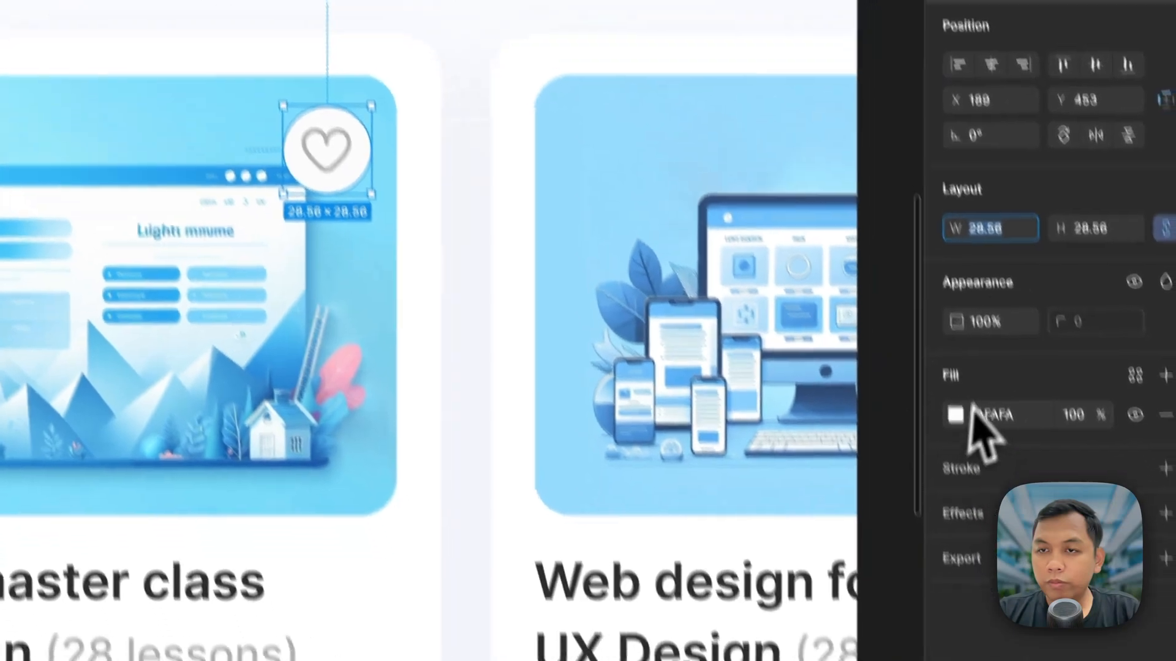
left_click(989, 340)
key("super+Tab")
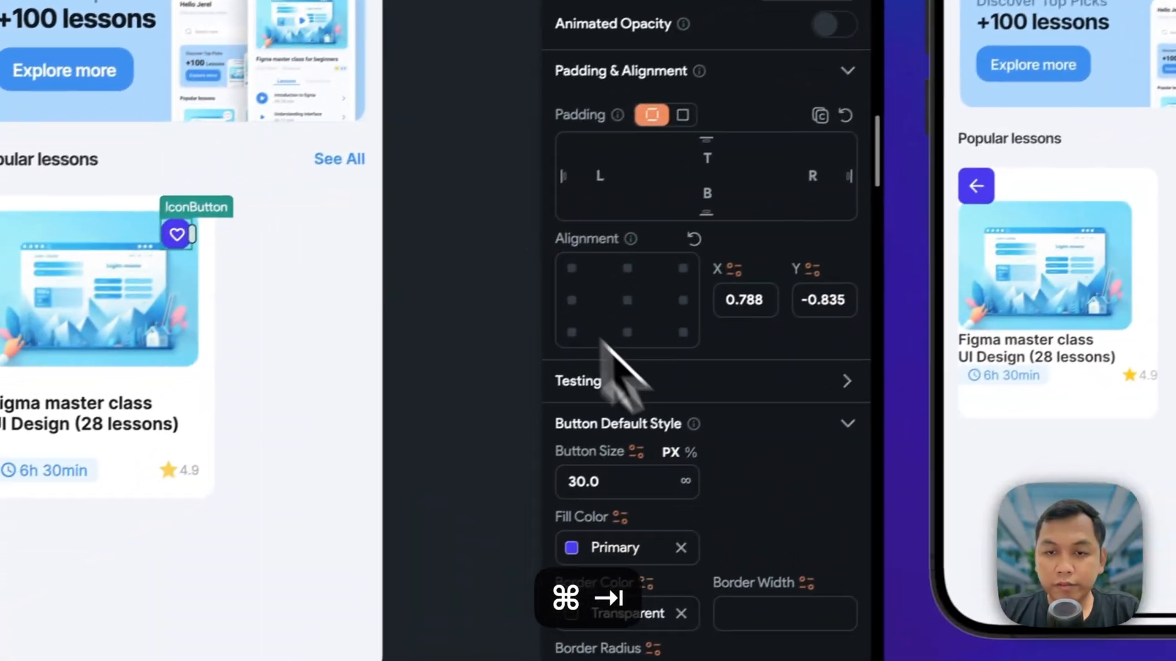
left_click(647, 366)
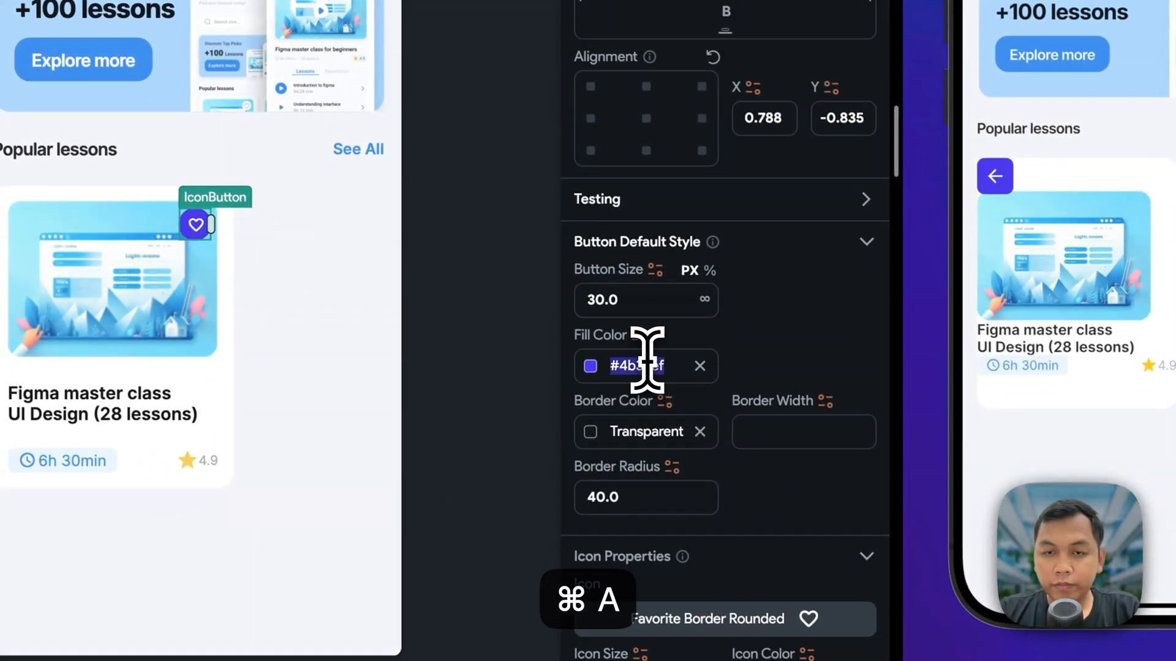
- Copy the heart's gray AEAEAE from Figma and apply it as the IconButton's icon color in FlutterFlow
key("super+Tab")
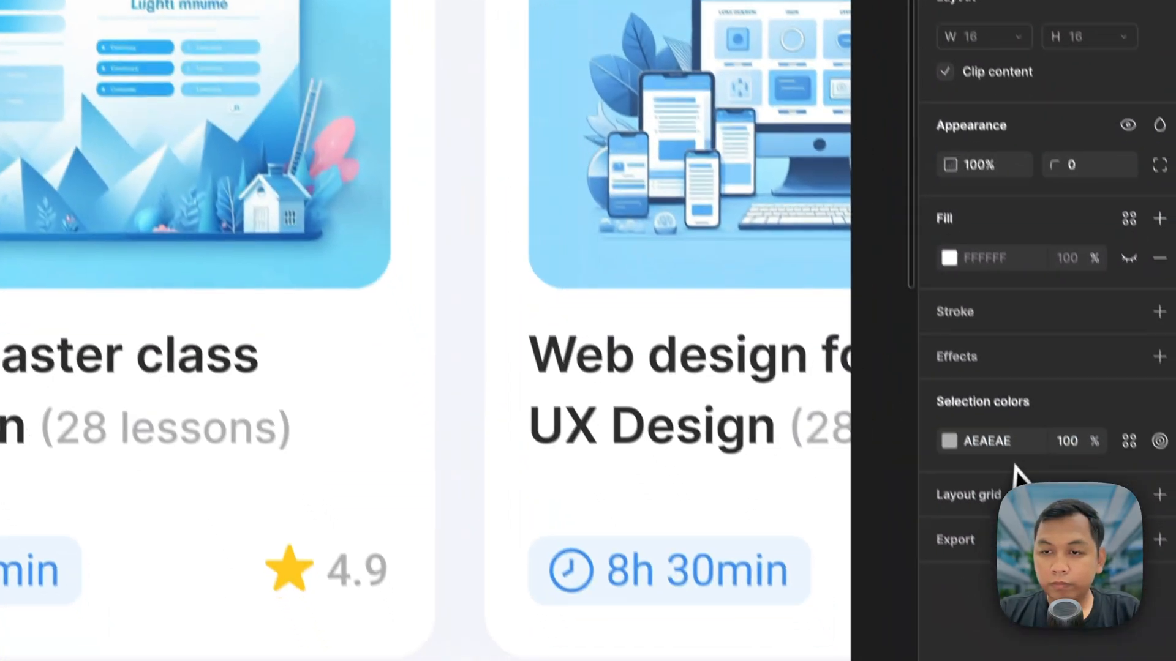
left_click(995, 422)
key("super+Tab")
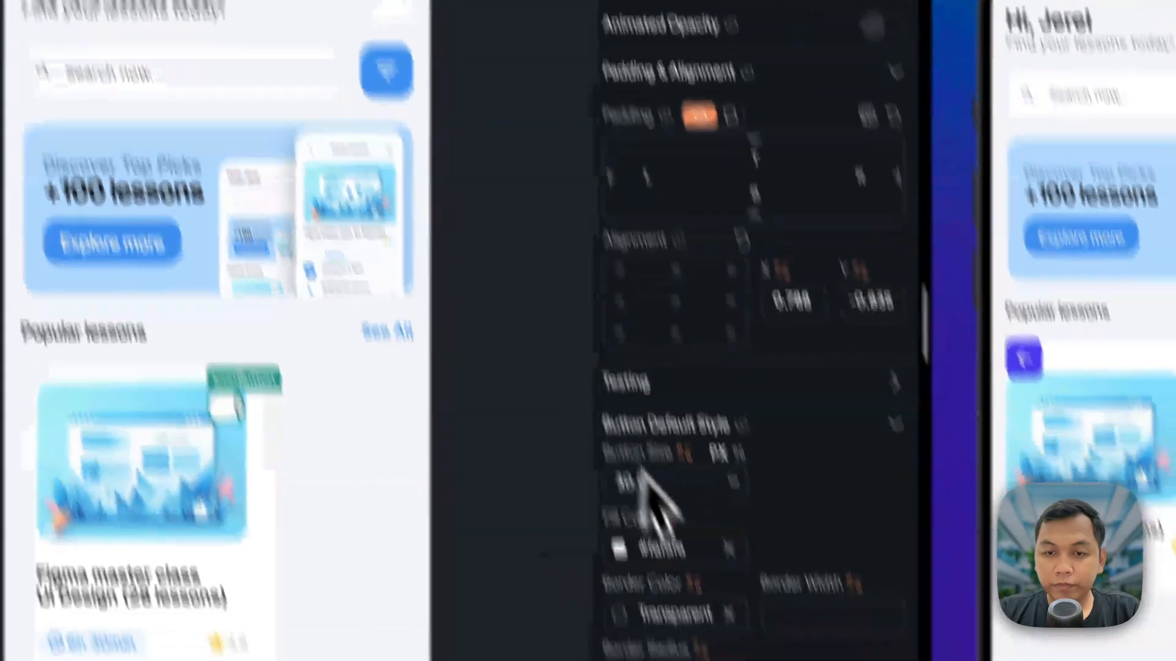
scroll(677, 434, "down", 5)
left_click(729, 282)
left_click(728, 282)
left_click(739, 278)
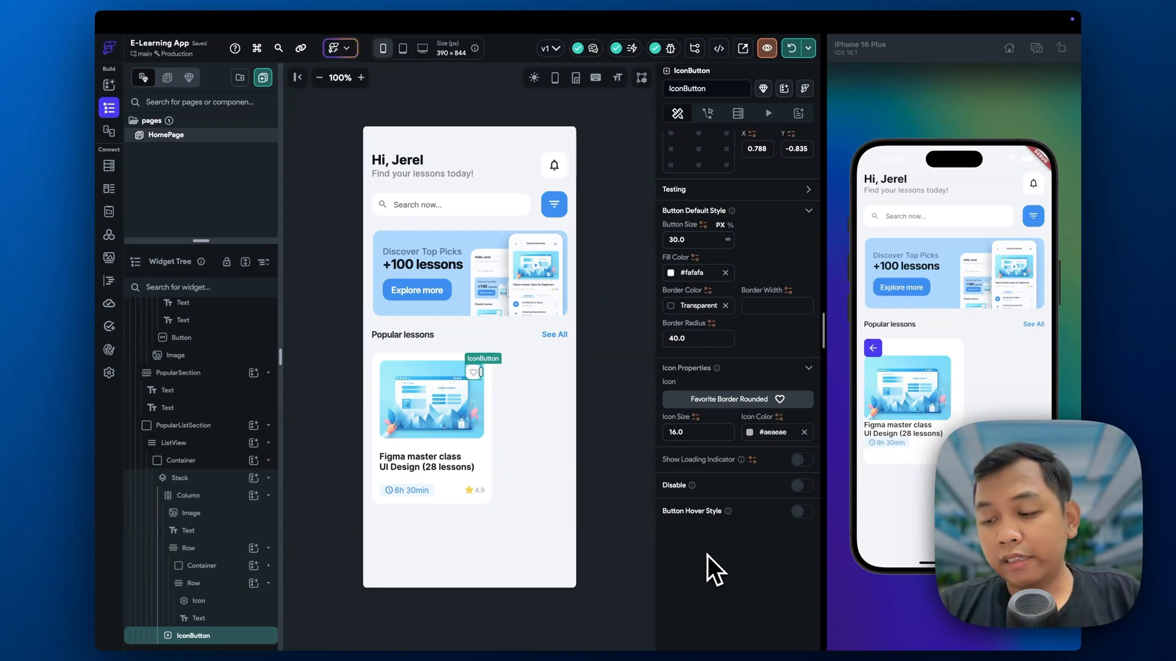
- Switch to Chrome, search the web for dynamic data in FlutterFlow and open the Generate Dynamic Children documentation page
key("super+Tab")
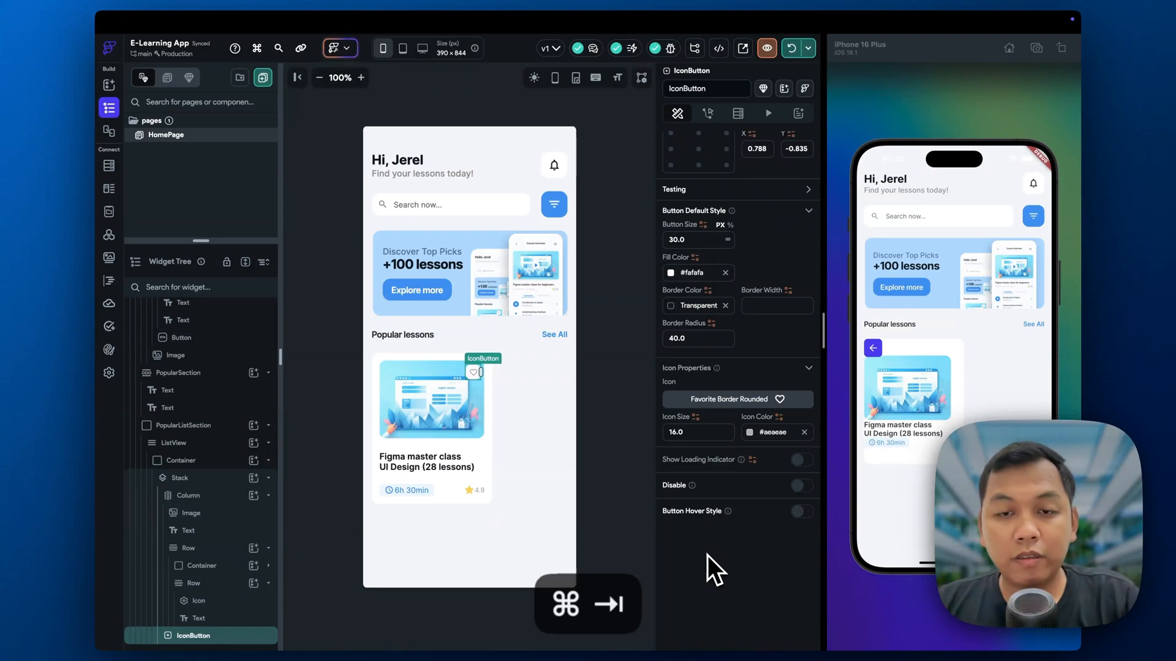
key("super+t")
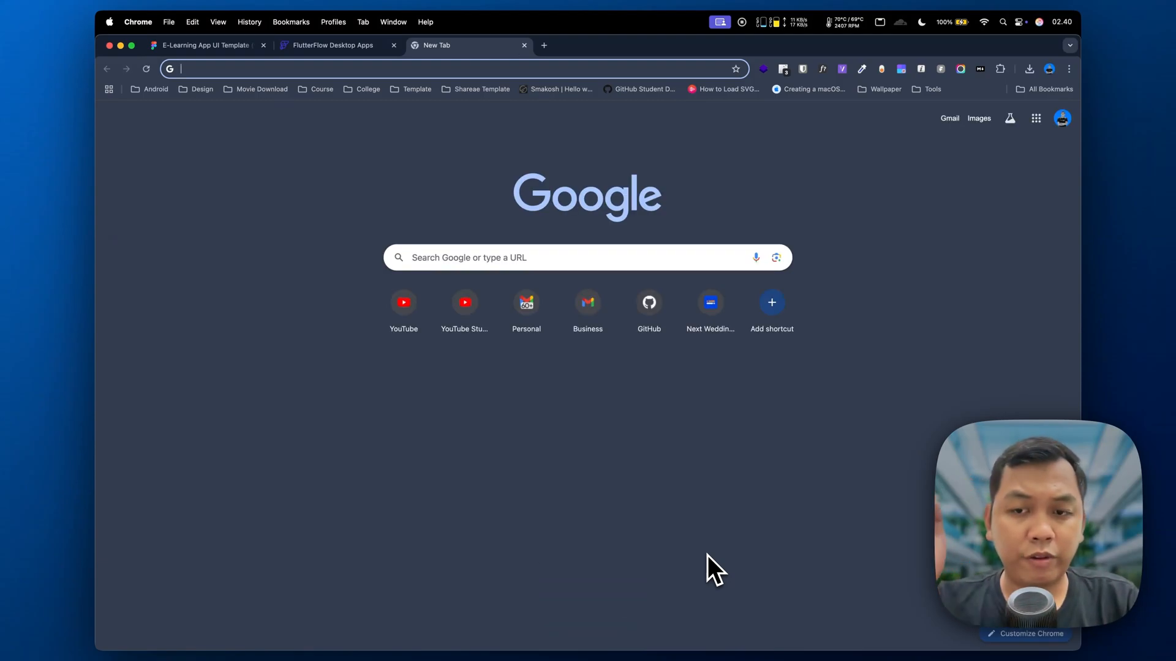
type("a")
key("BackSpace")
key("BackSpace")
type("gen")
key("BackSpace")
key("BackSpace")
key("BackSpace")
key("BackSpace")
type("dynamic data flut")
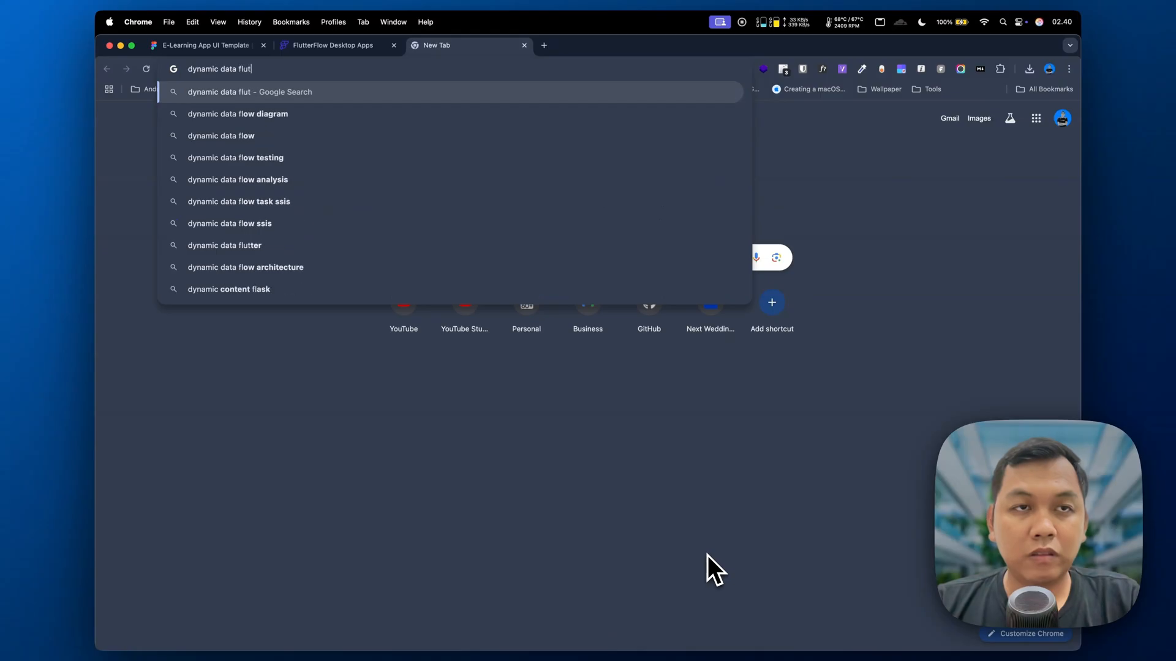
left_click(380, 231)
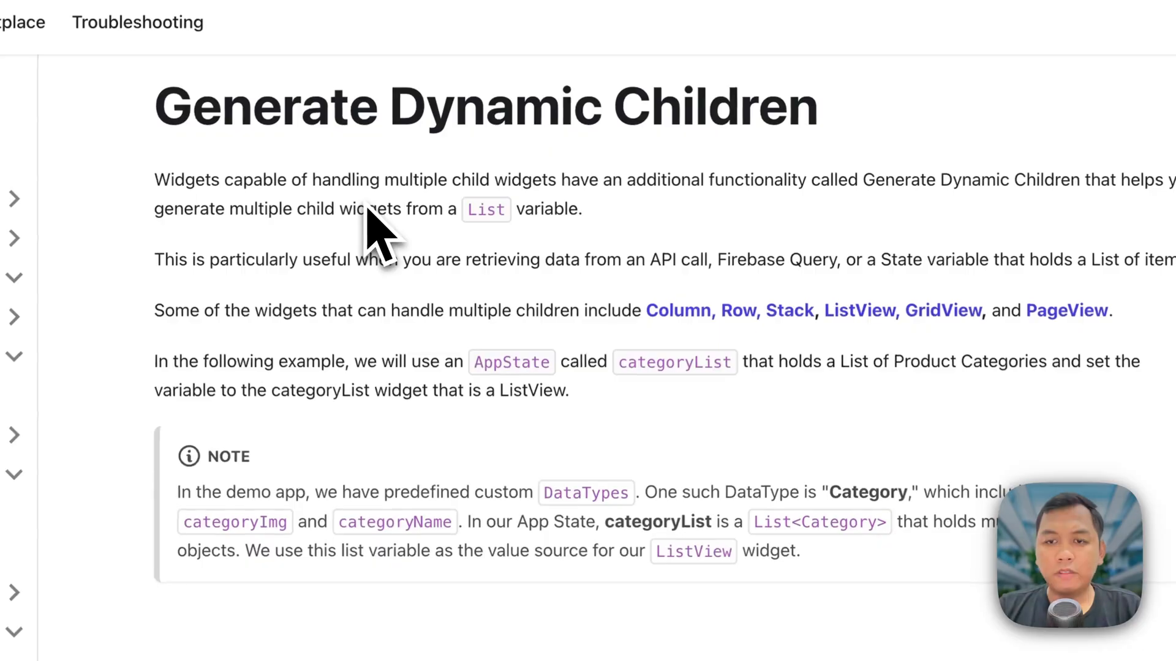
- Switch back to FlutterFlow, select the popular lessons ListView and name its Generate Dynamic Children variable allPopularList
scroll(755, 490, "down", 8)
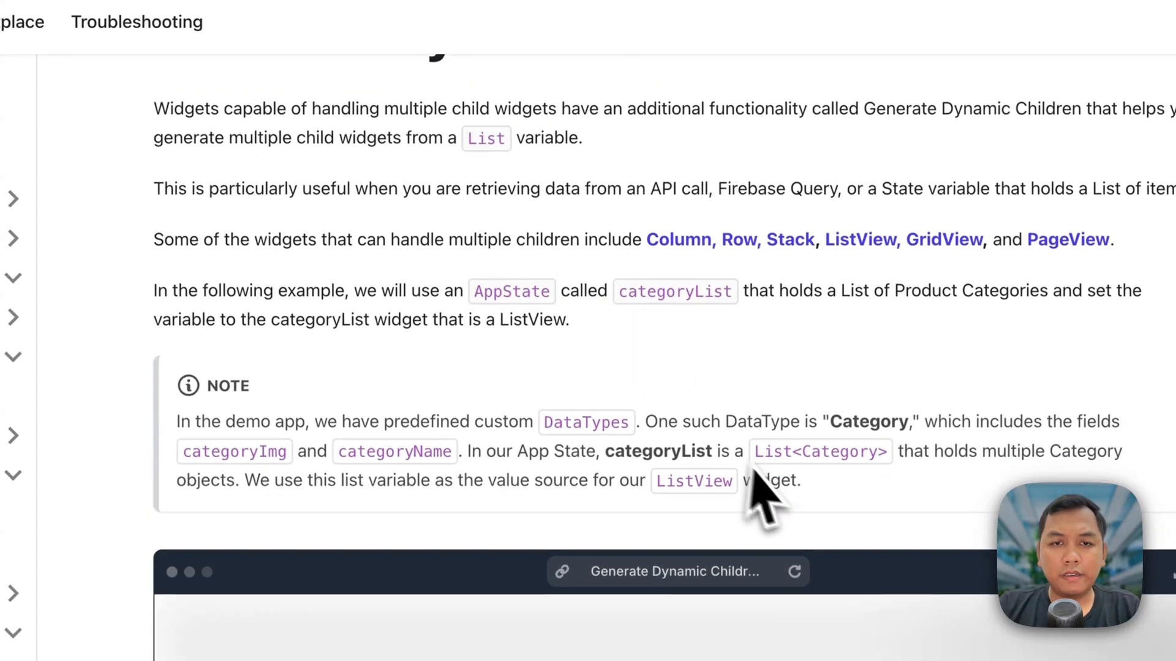
key("super+Tab")
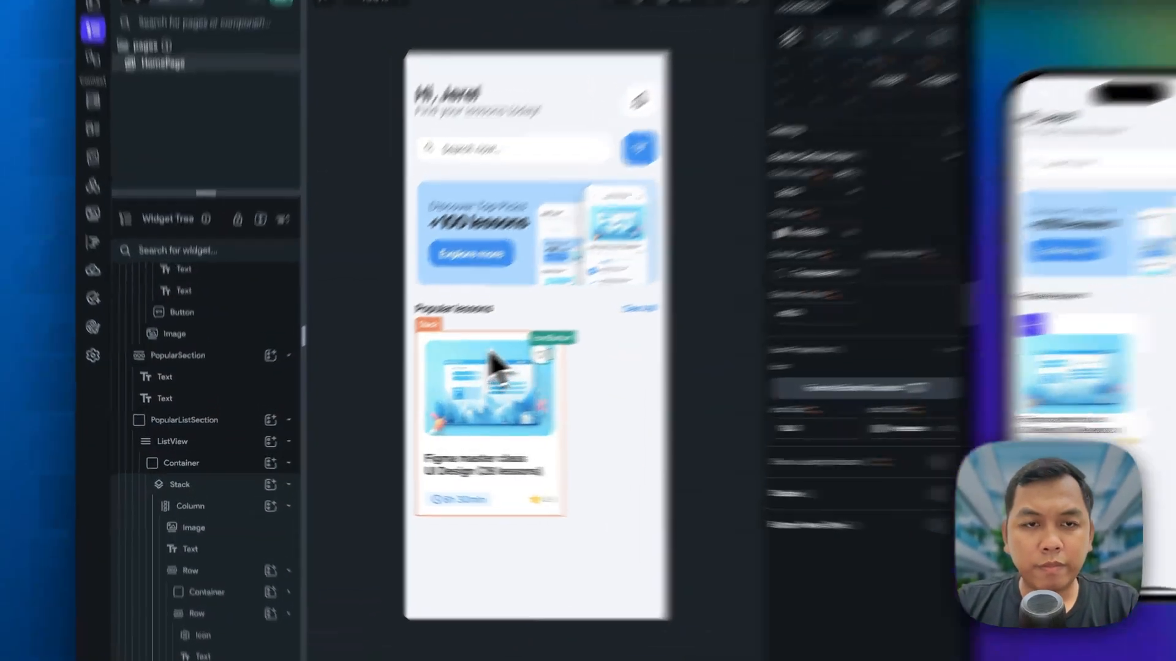
left_click(434, 371)
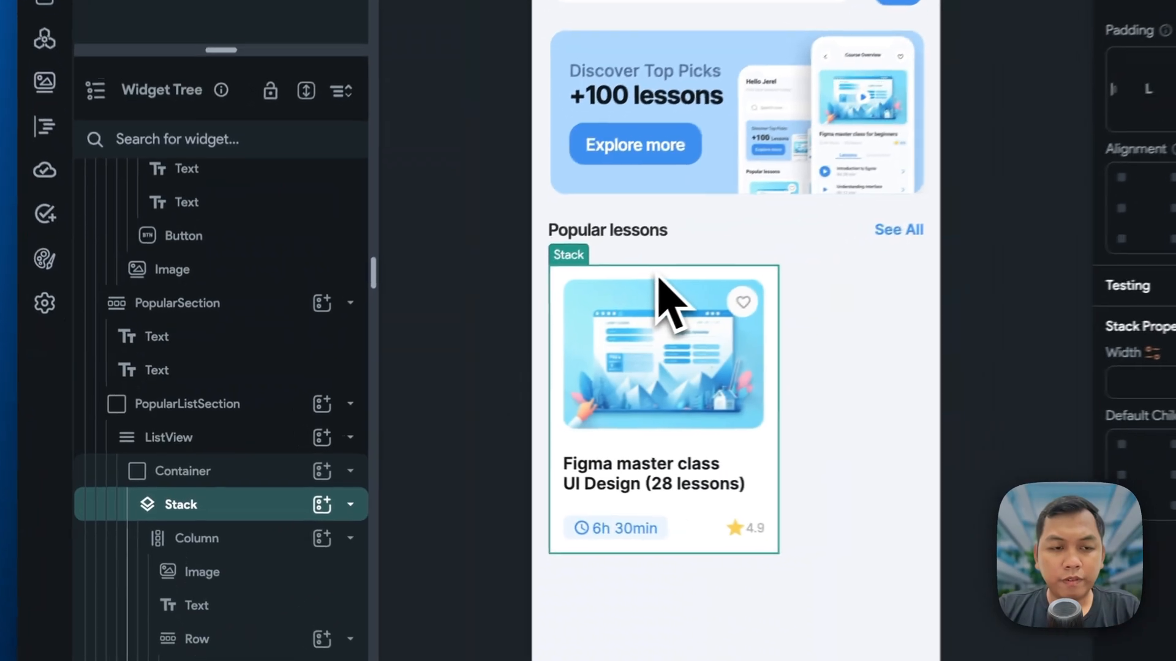
left_click(269, 437)
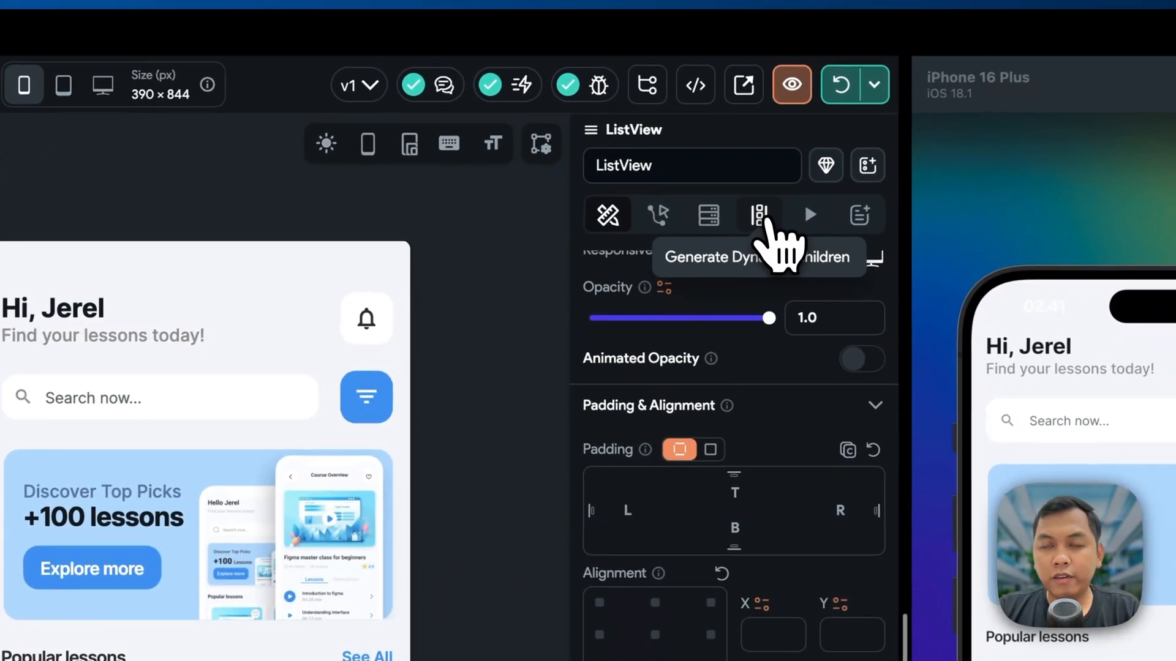
left_click(757, 215)
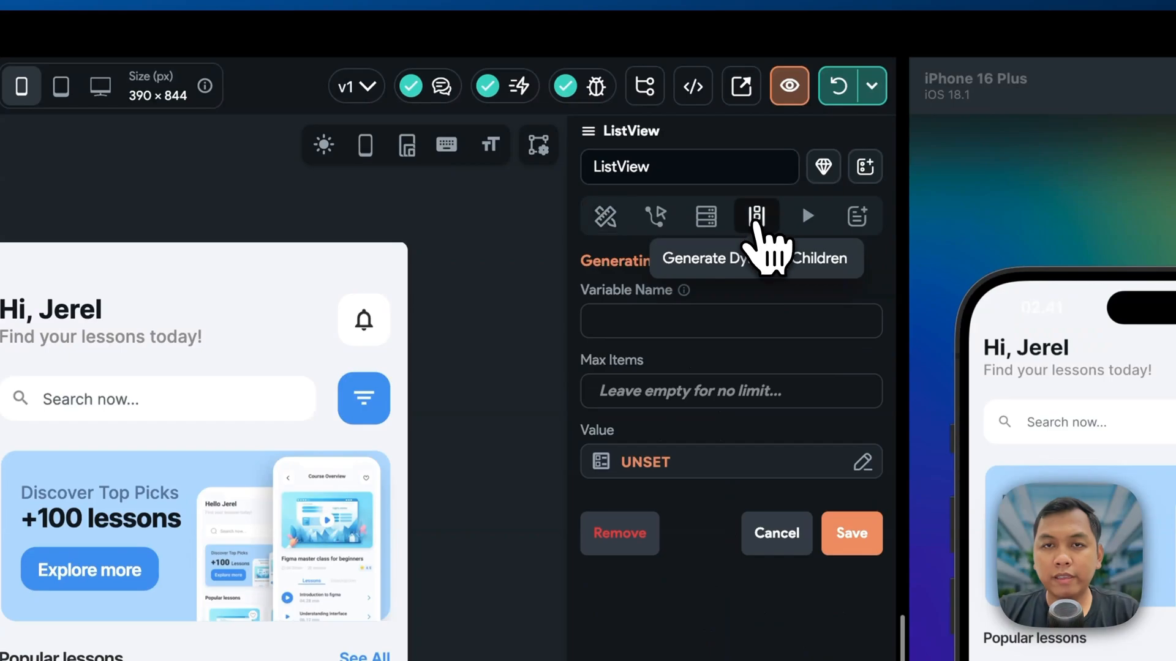
type("opularL")
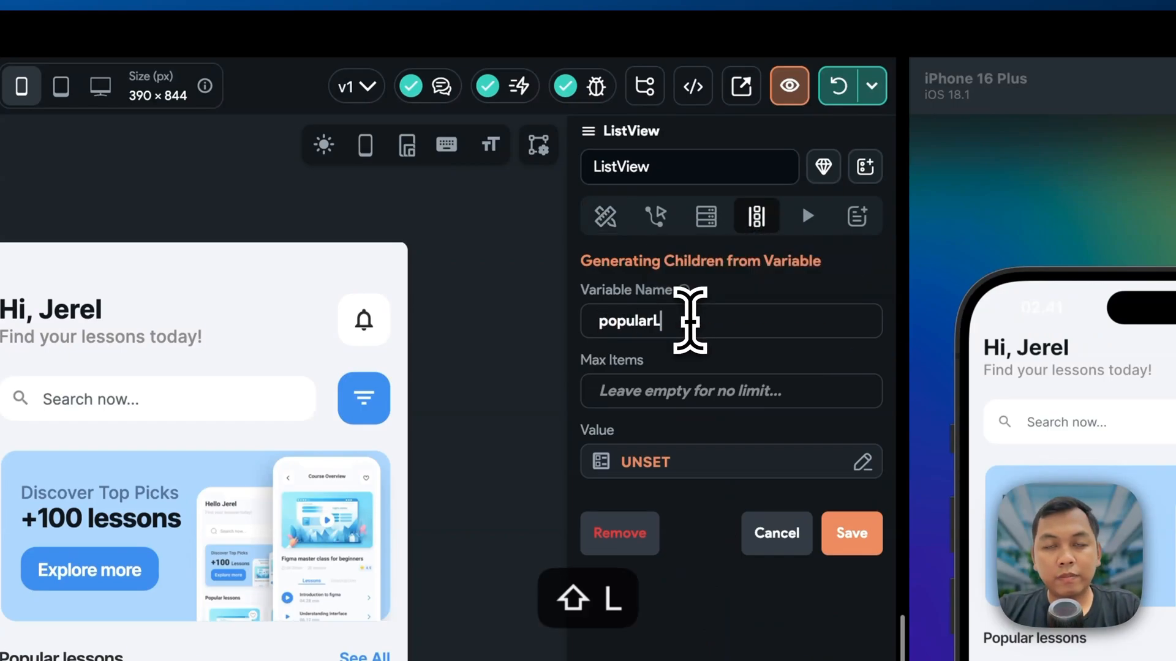
key("super+a")
key("BackSpace")
type("allPopularList")
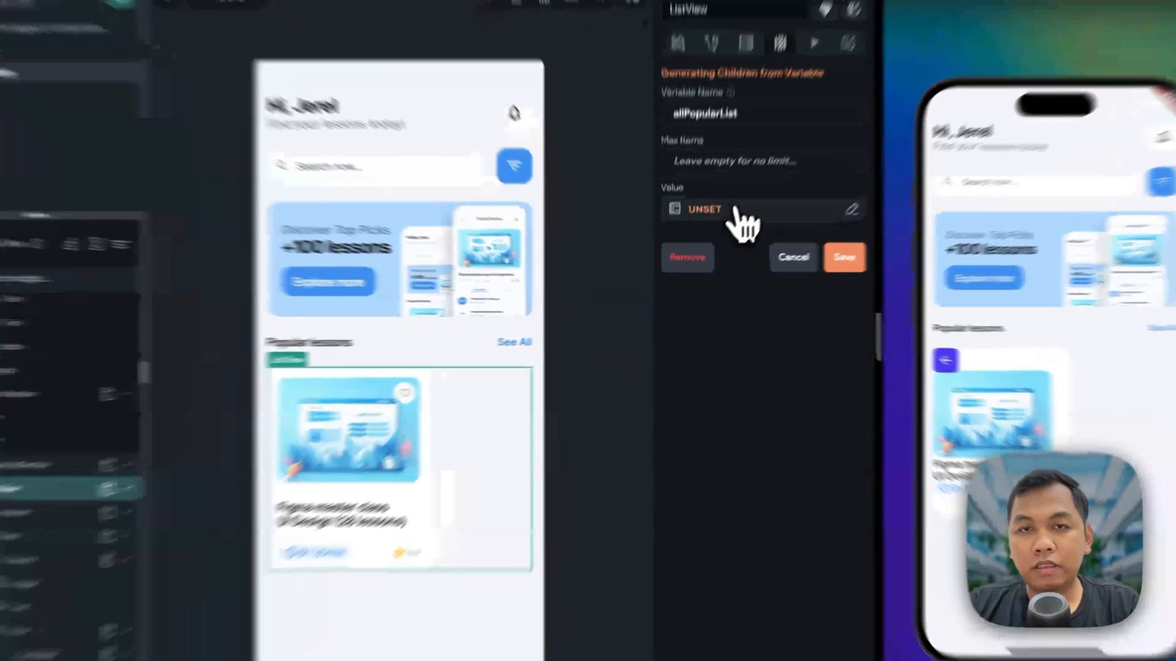
- Choose List of Names from Sample Data as the value source for allPopularList
left_click(717, 239)
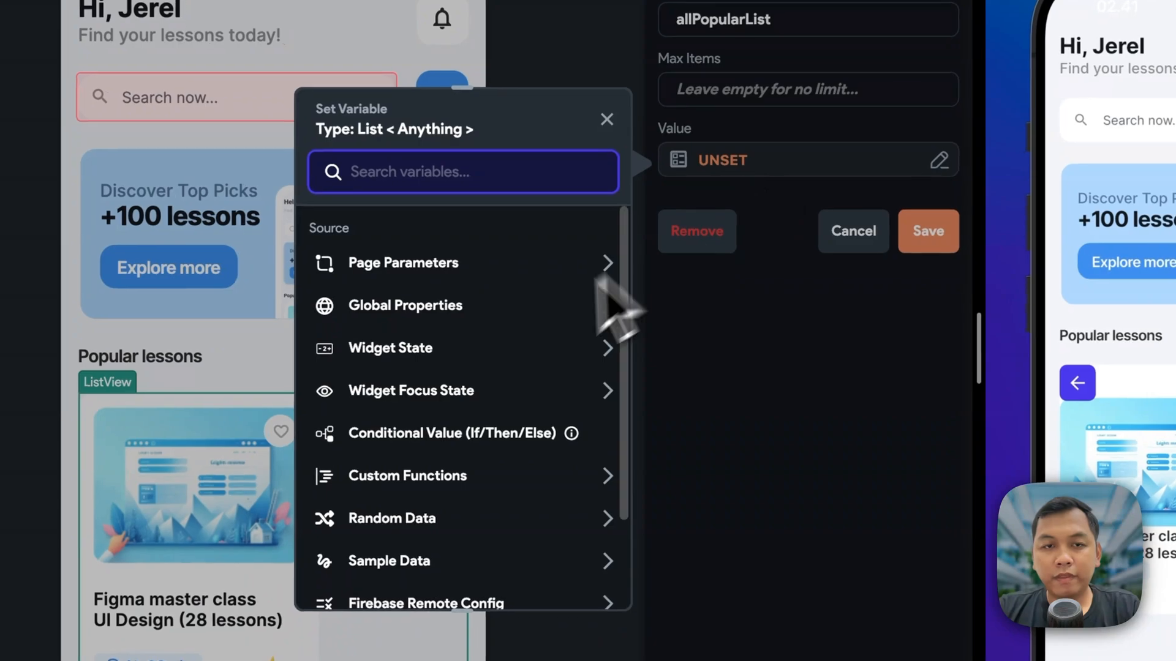
scroll(474, 481, "down", 1)
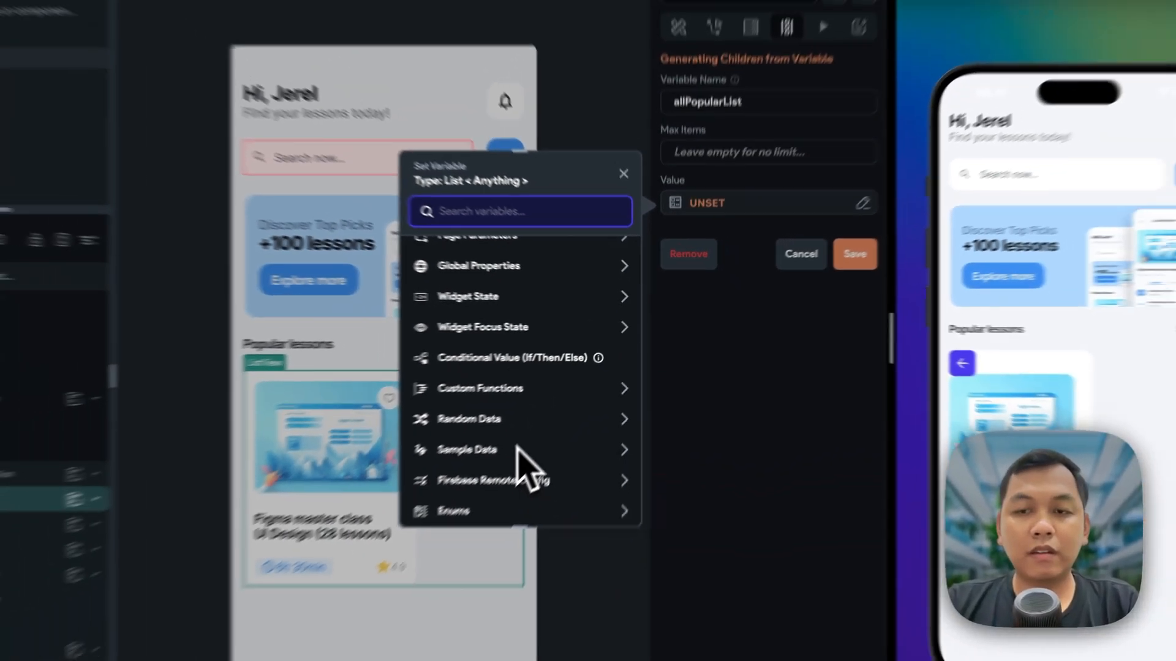
scroll(457, 497, "up", 1)
left_click(467, 463)
left_click(468, 525)
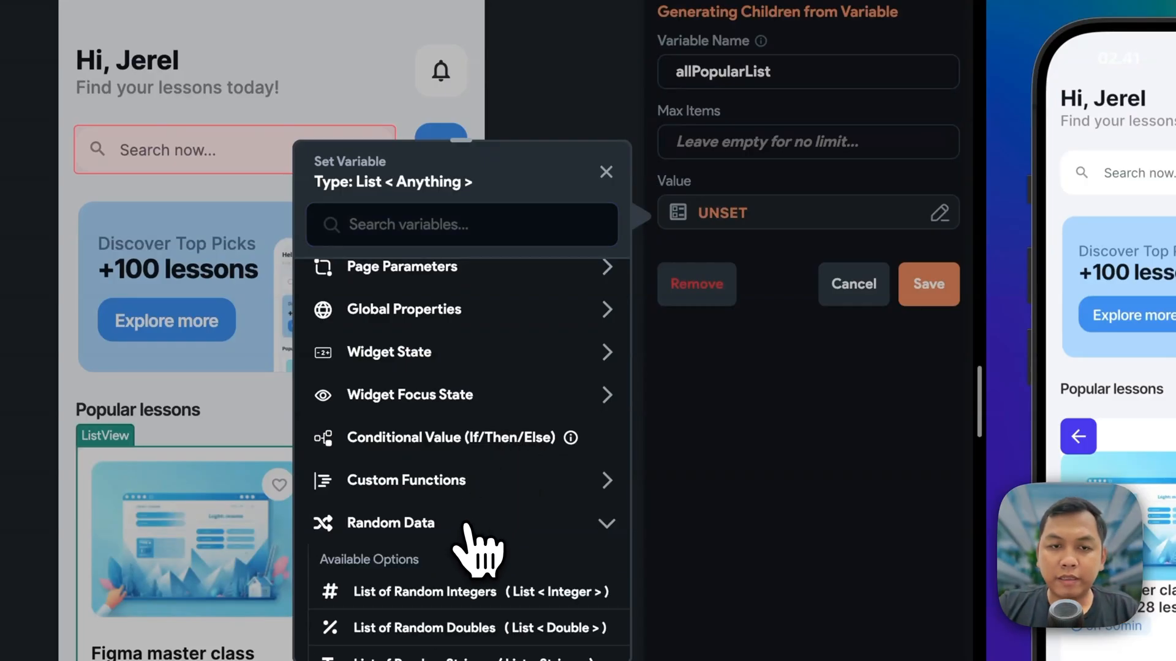
scroll(475, 551, "down", 3)
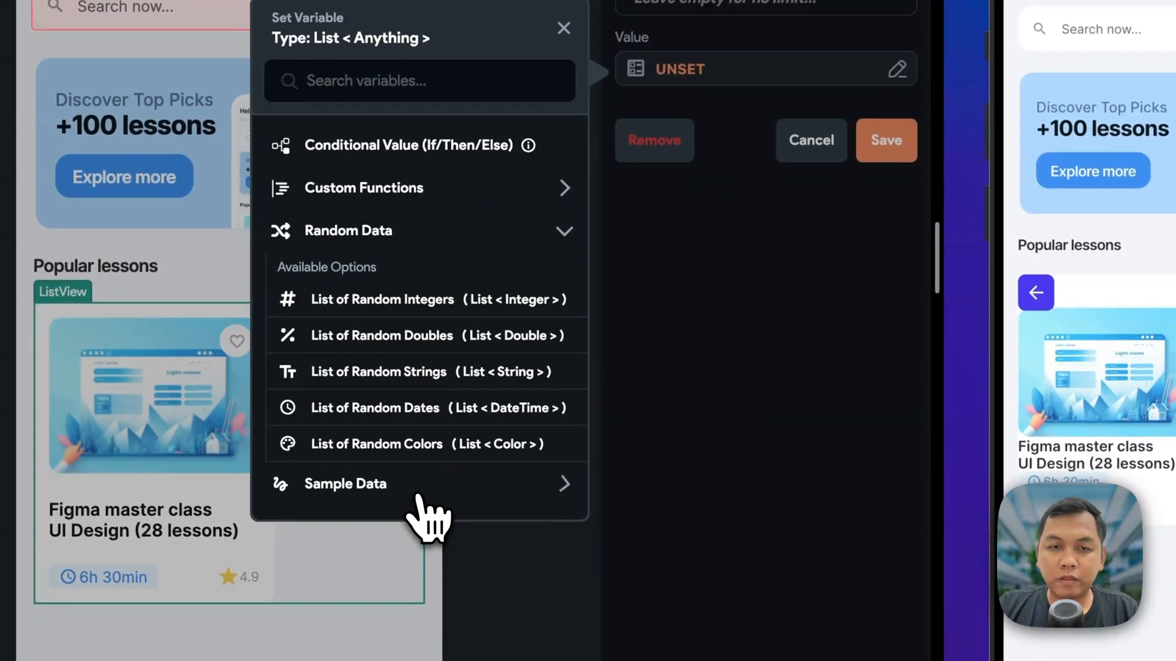
left_click(418, 487)
scroll(420, 505, "down", 3)
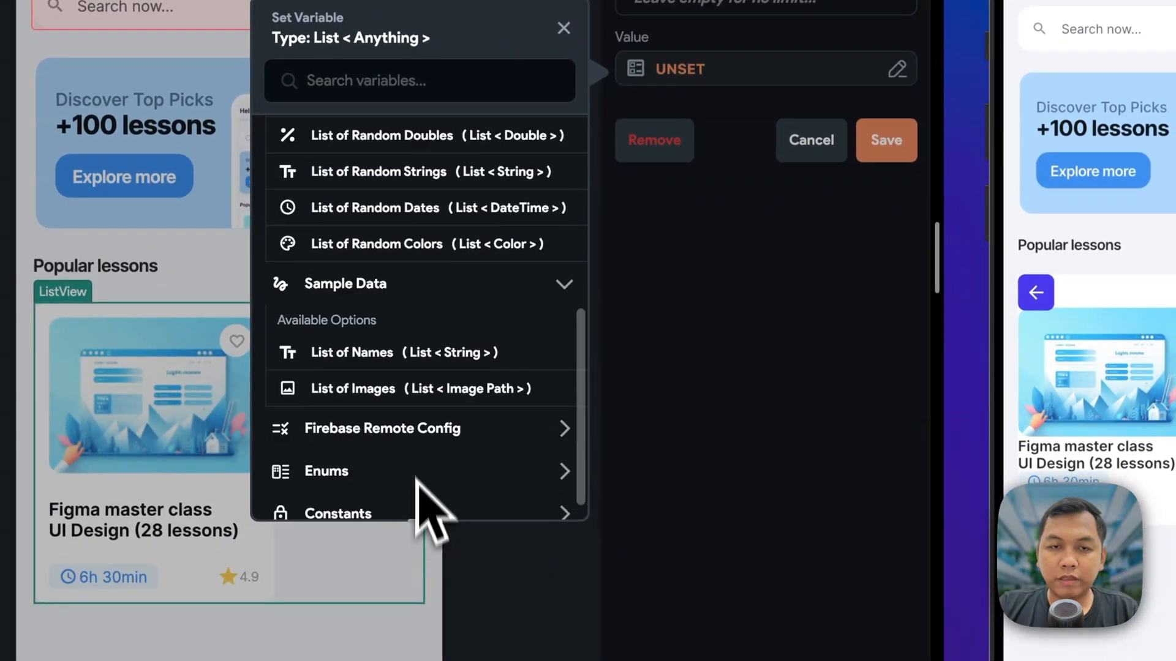
left_click(395, 352)
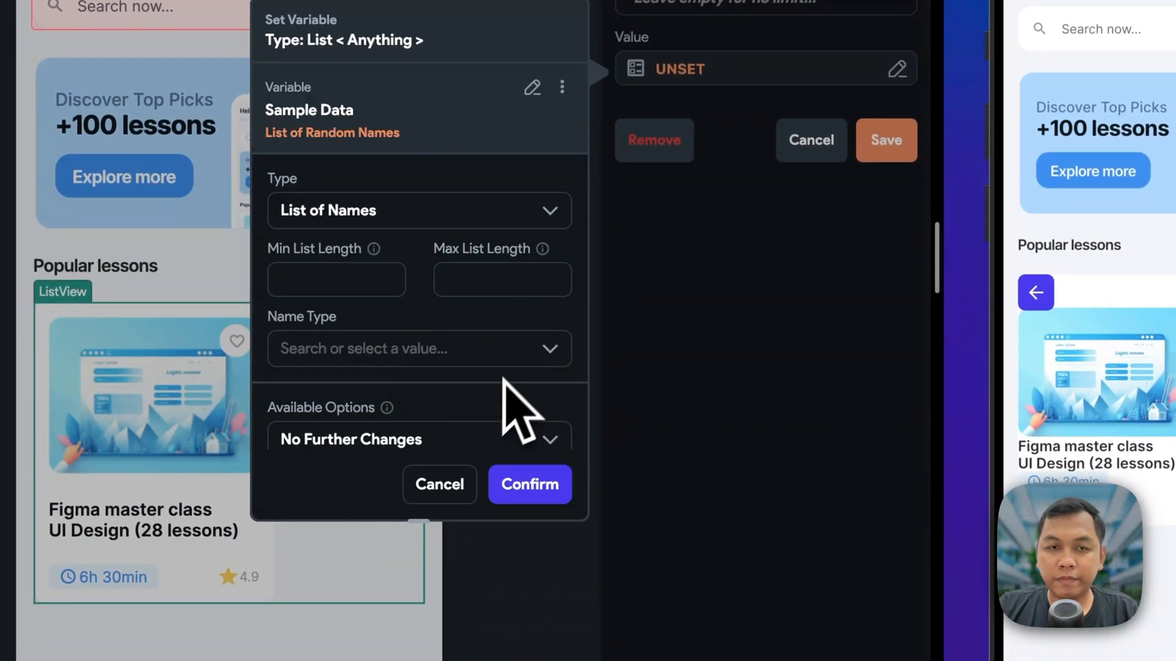
- Set the sample list's Name Type to First and Last, then confirm and save the ListView's dynamic children
scroll(467, 368, "down", 1)
left_click(368, 256)
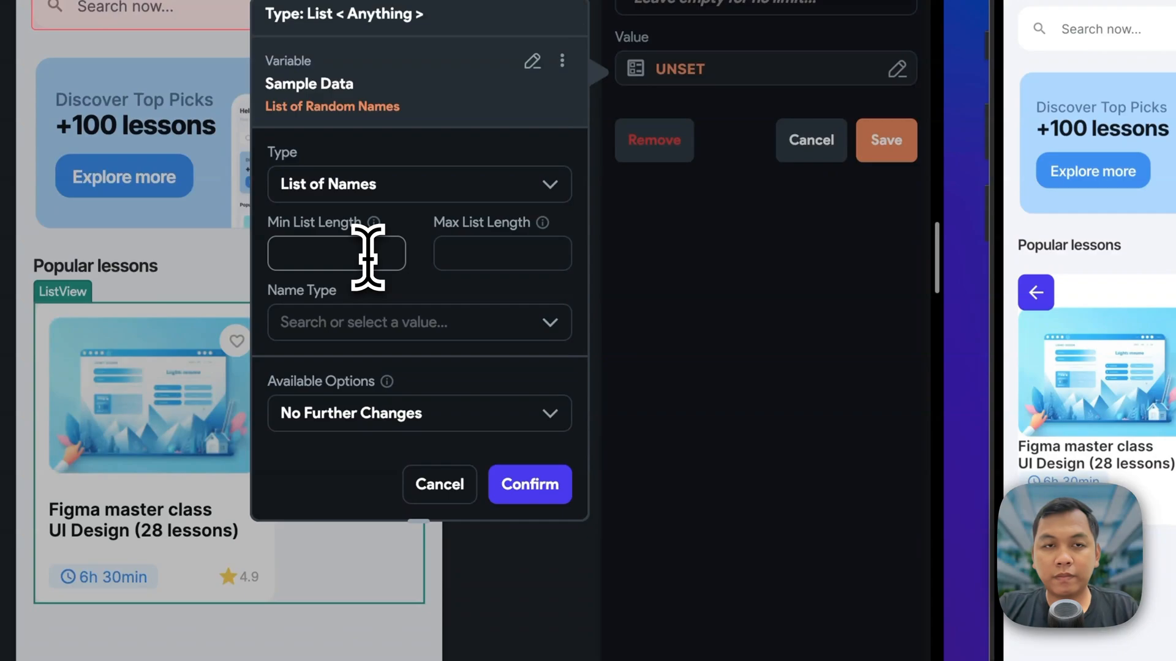
left_click(393, 320)
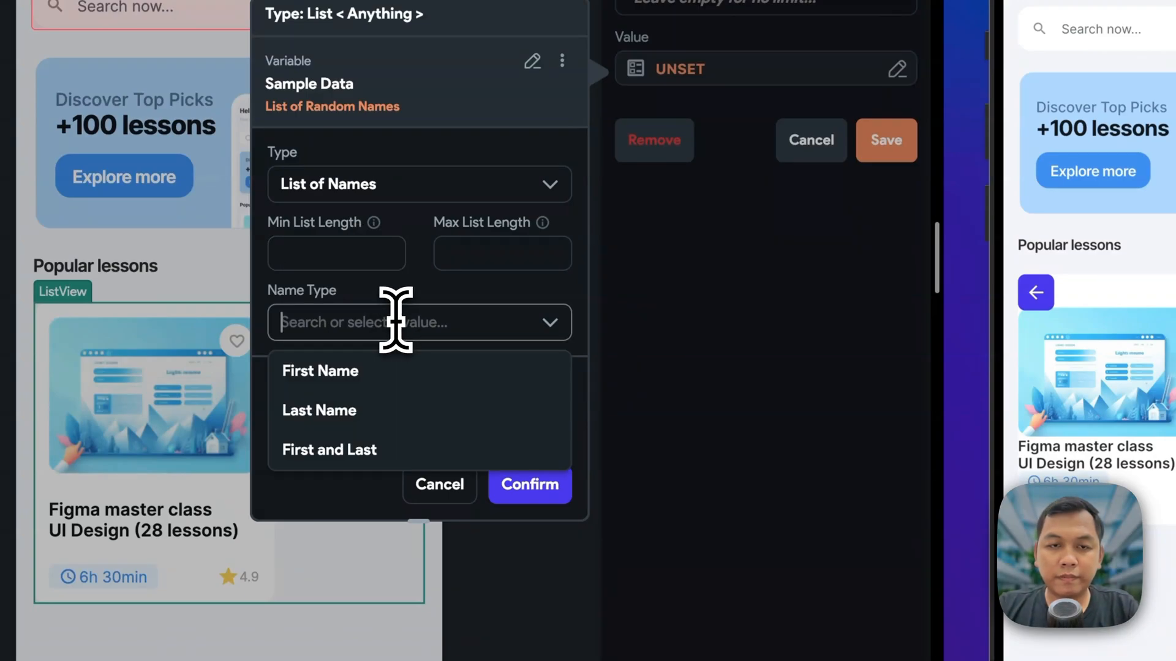
left_click(388, 451)
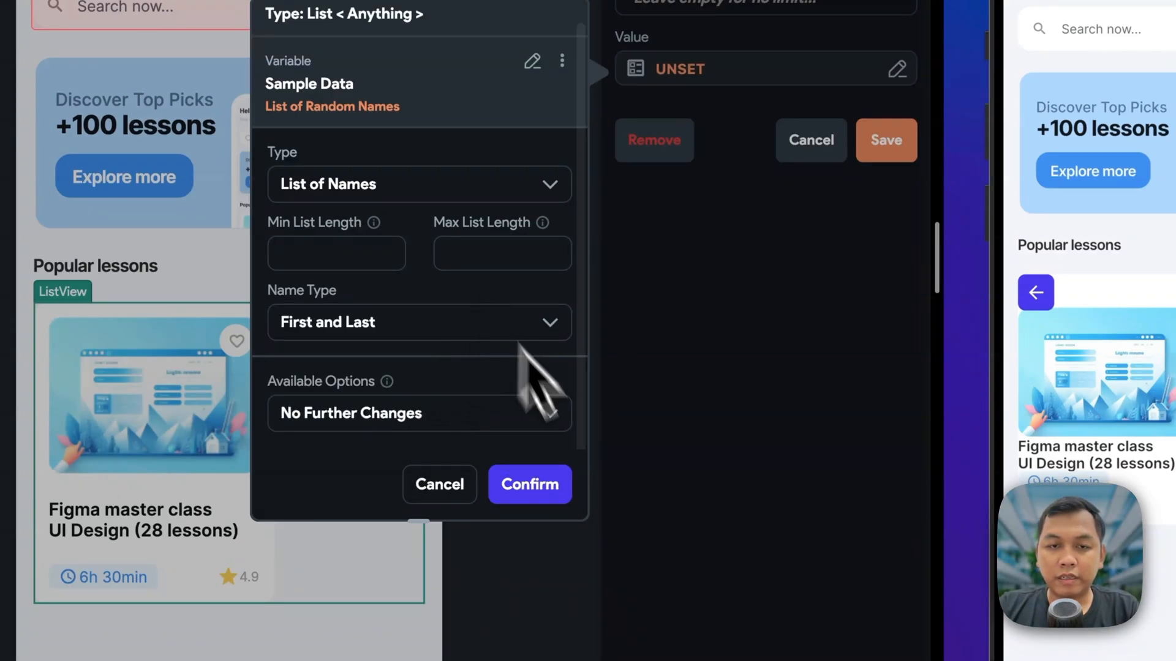
left_click(566, 497)
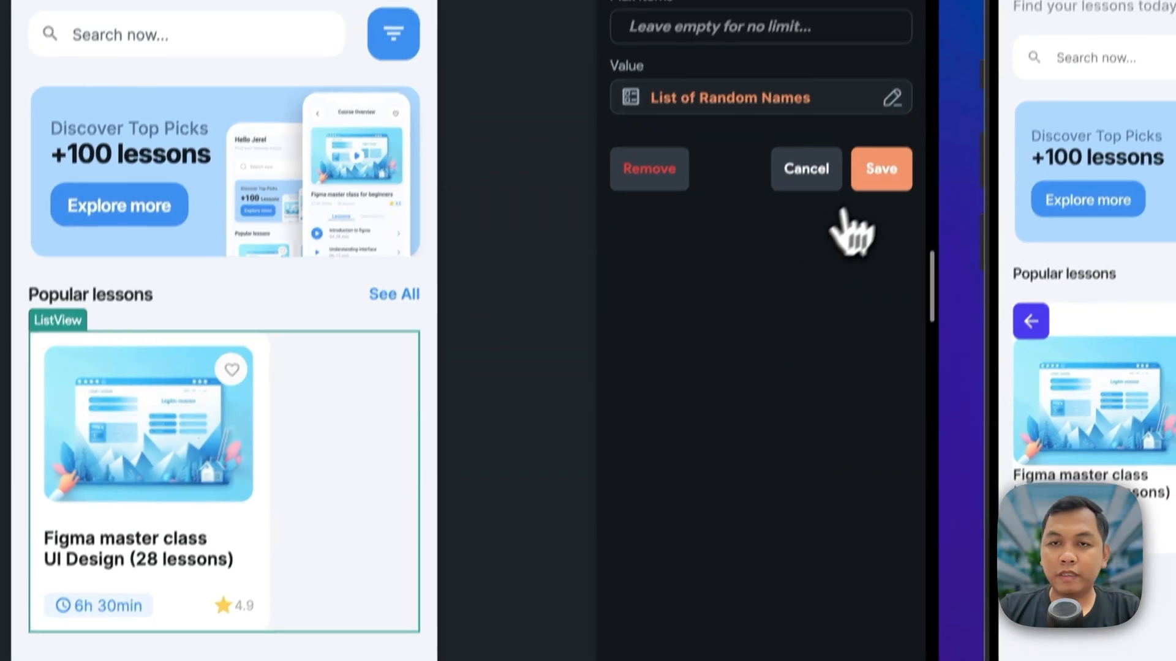
left_click(881, 169)
- Reload the running app and swipe the popular lessons list in the iPhone simulator to check the generated cards
left_click(349, 452)
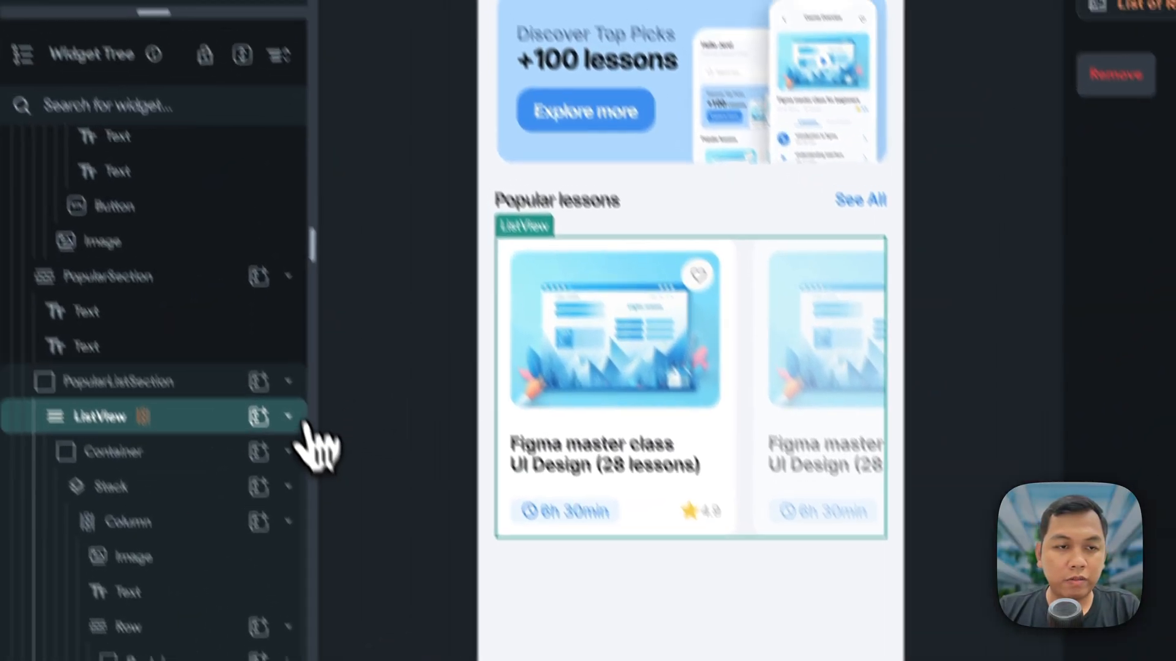
scroll(228, 315, "up", 4)
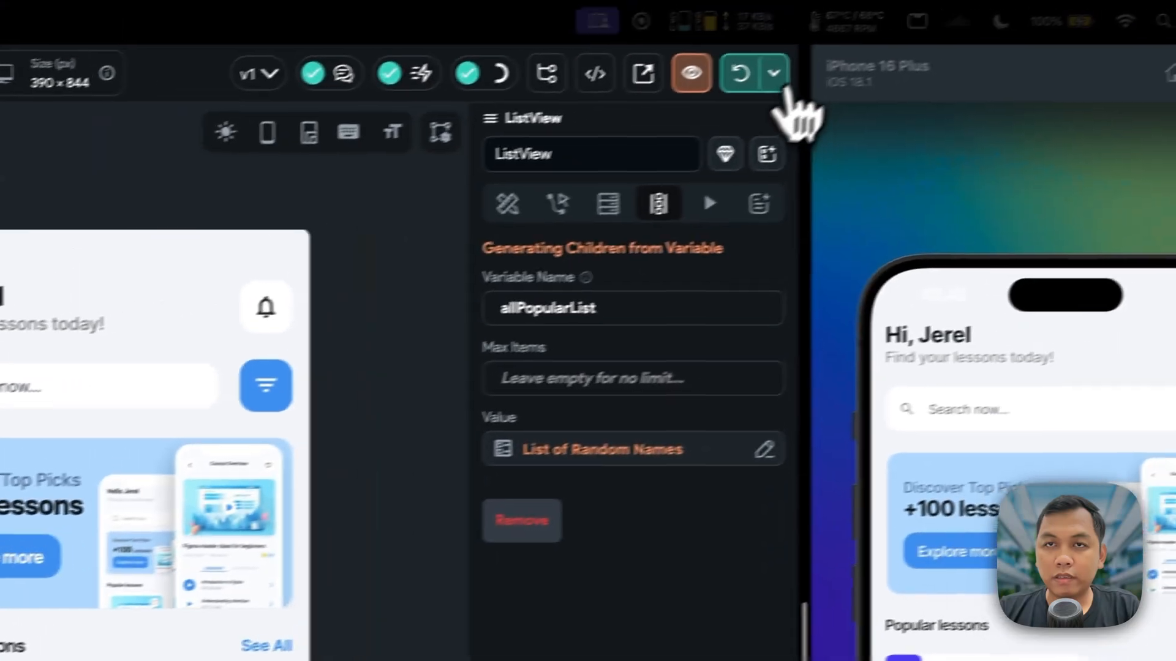
left_click(776, 72)
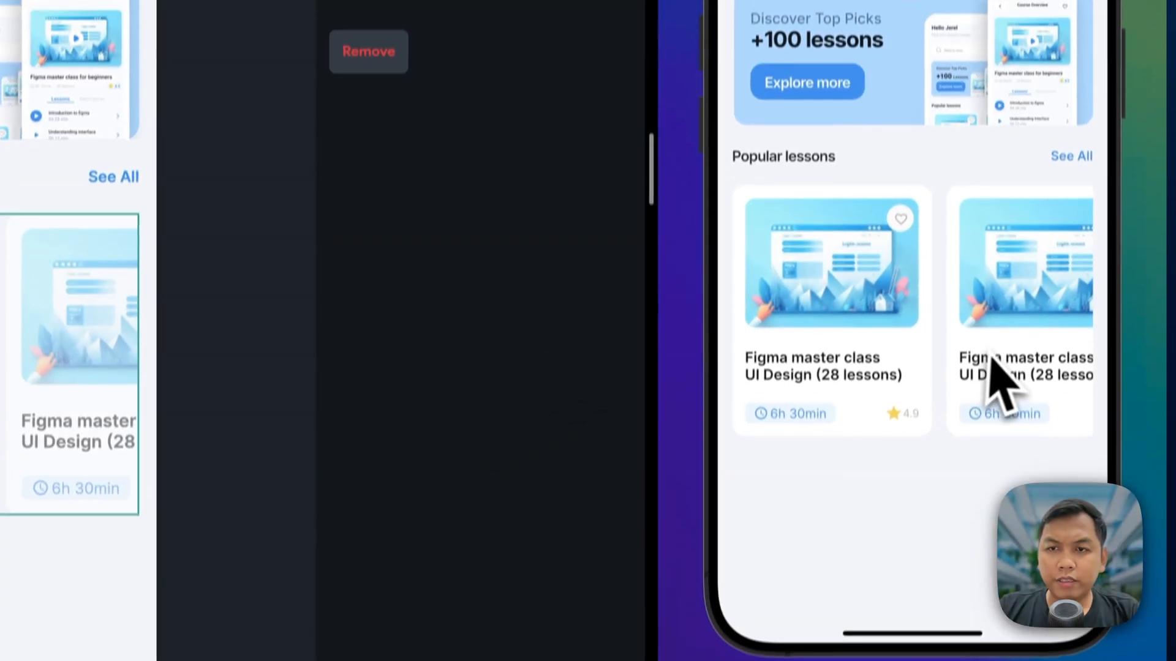
left_click_drag(988, 294, 898, 223)
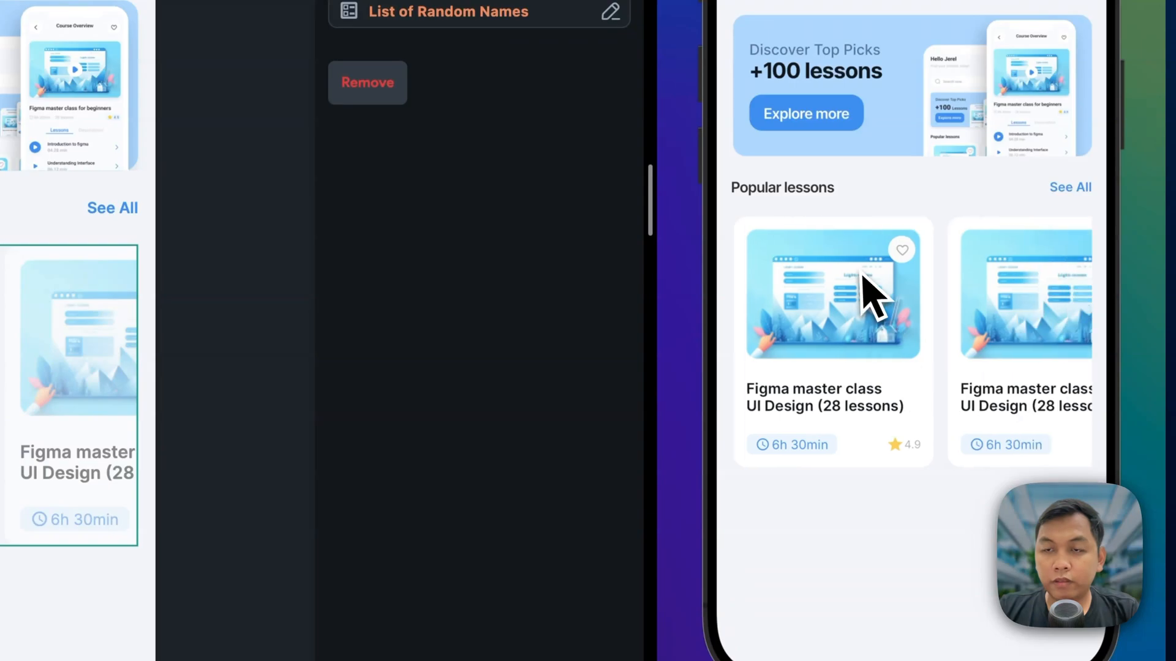
left_click_drag(924, 306, 814, 307)
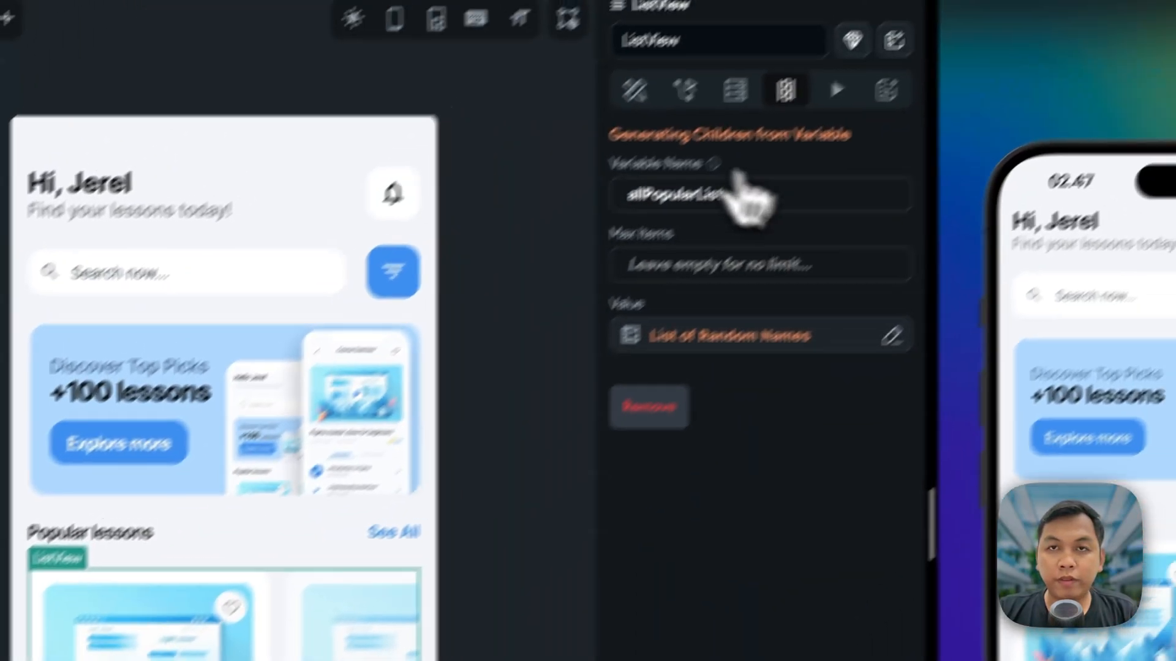
- Inspect the Items Spacing value in the popular lessons ListView's properties
left_click(569, 145)
scroll(637, 441, "down", 4)
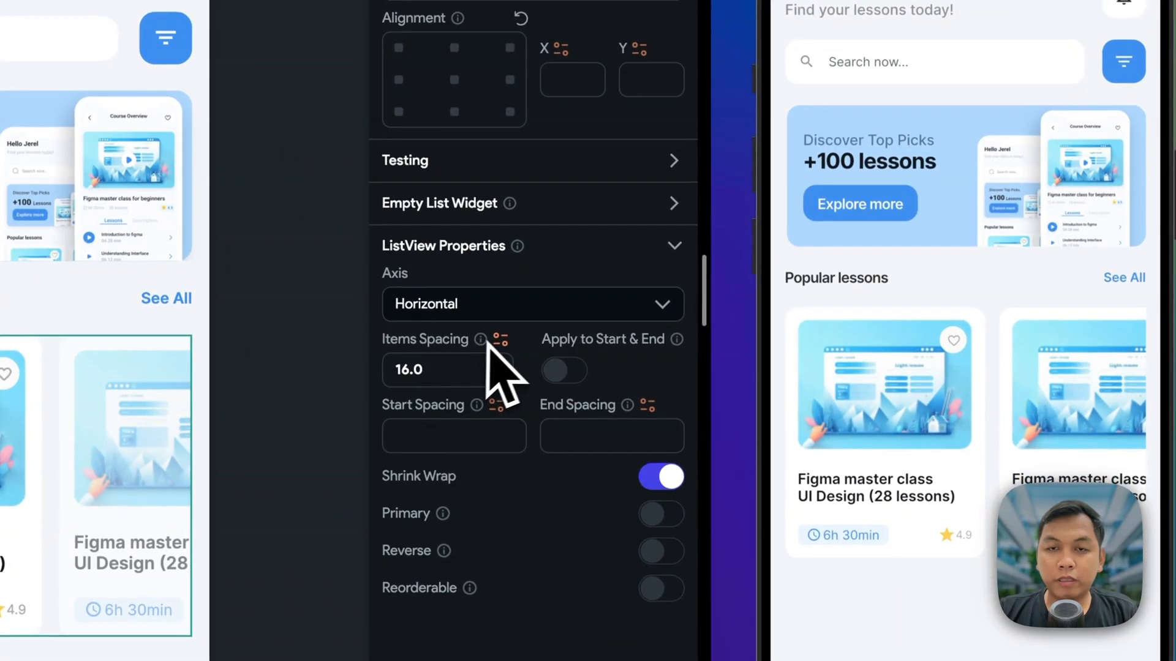
left_click(451, 368)
double_click(453, 369)
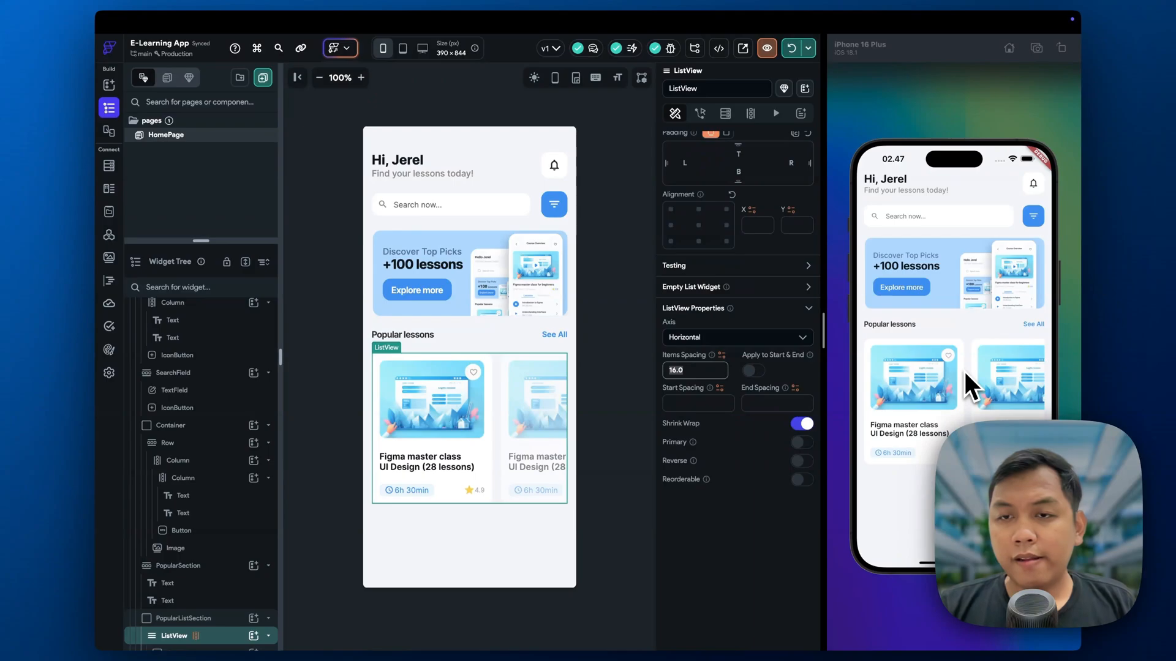
- Switch to Chrome and review the demos and explanations on the Generate Dynamic Children documentation page
key("super+Tab")
key("super+Tab")
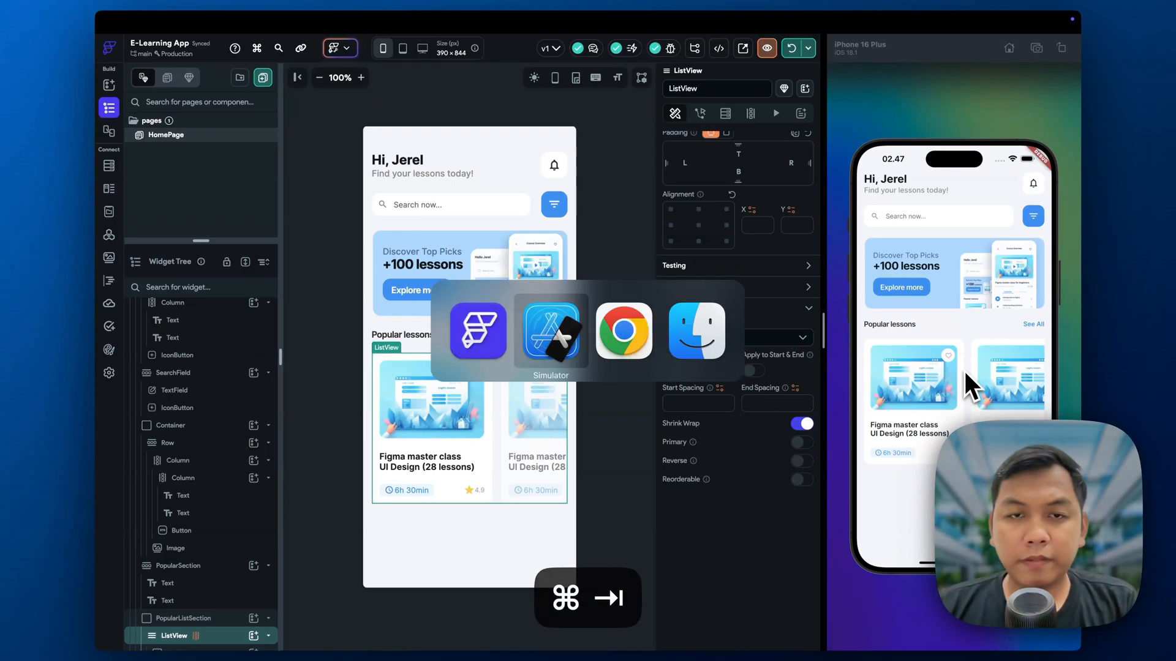
key("super+1")
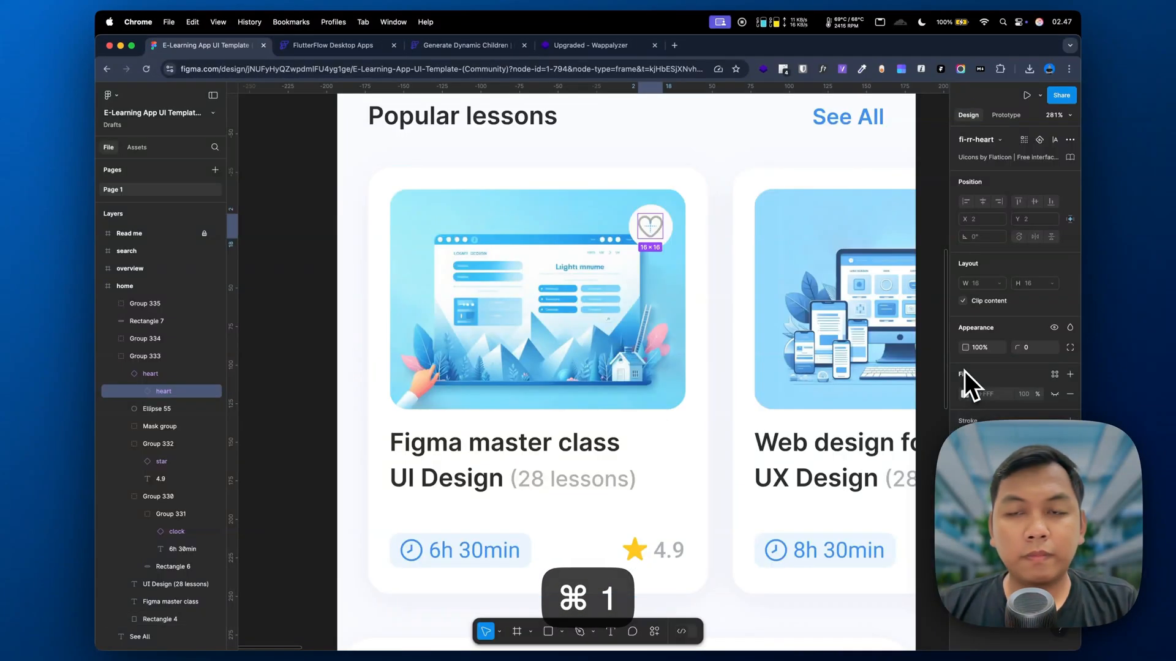
left_click(495, 50)
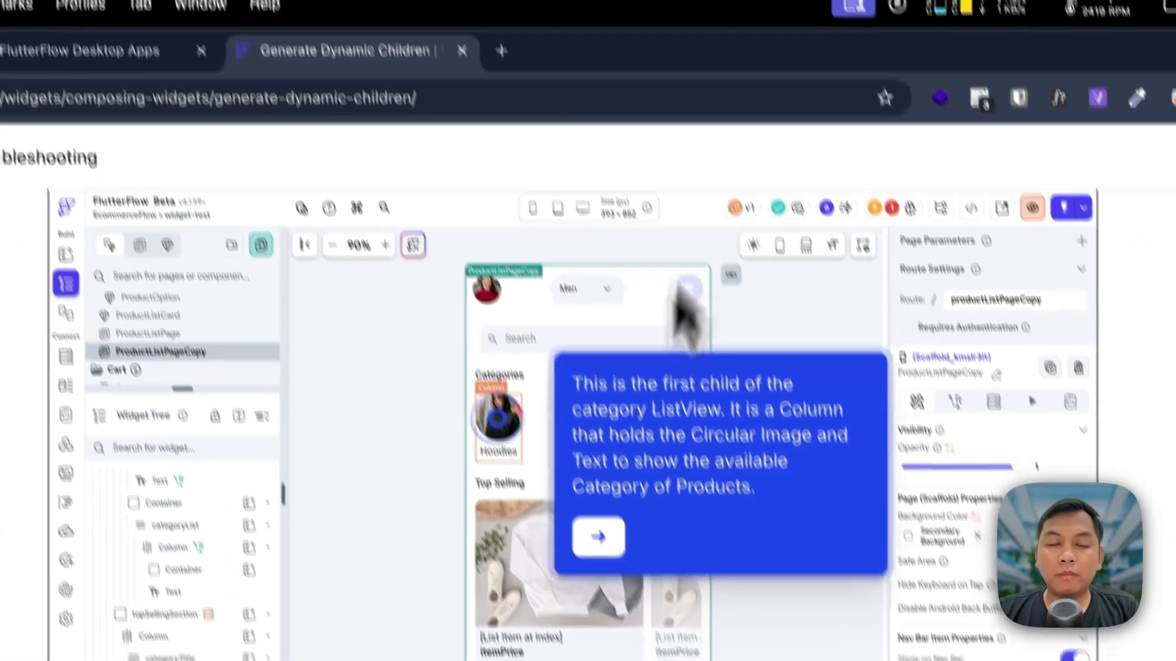
scroll(654, 516, "down", 5)
scroll(607, 395, "down", 10)
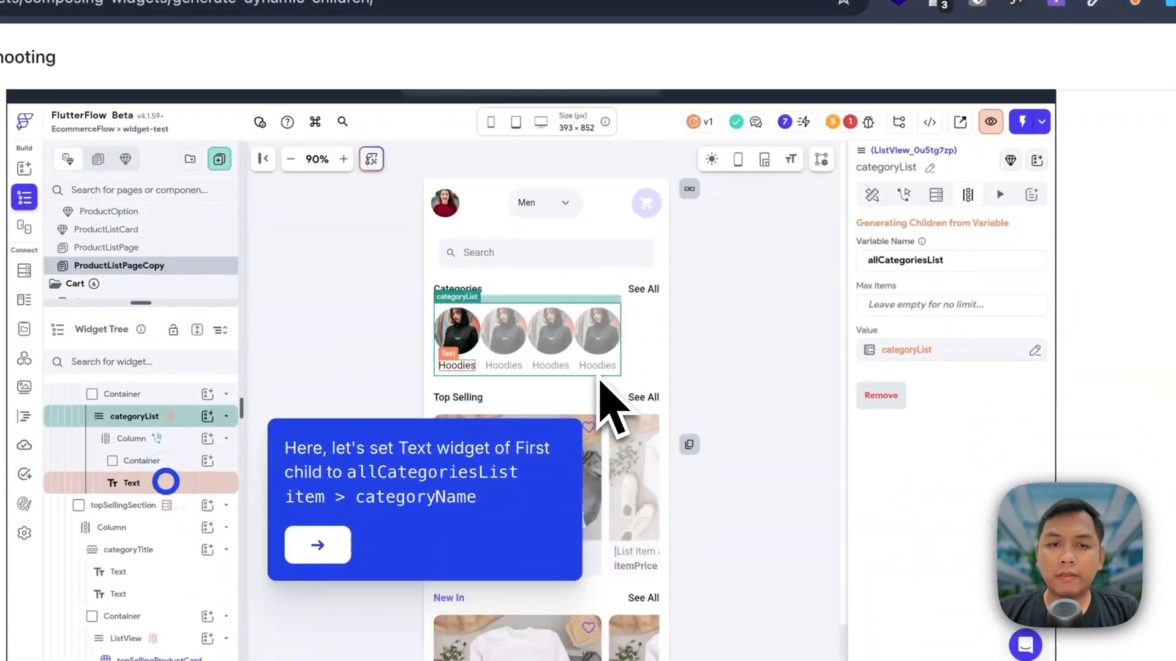
scroll(615, 309, "up", 10)
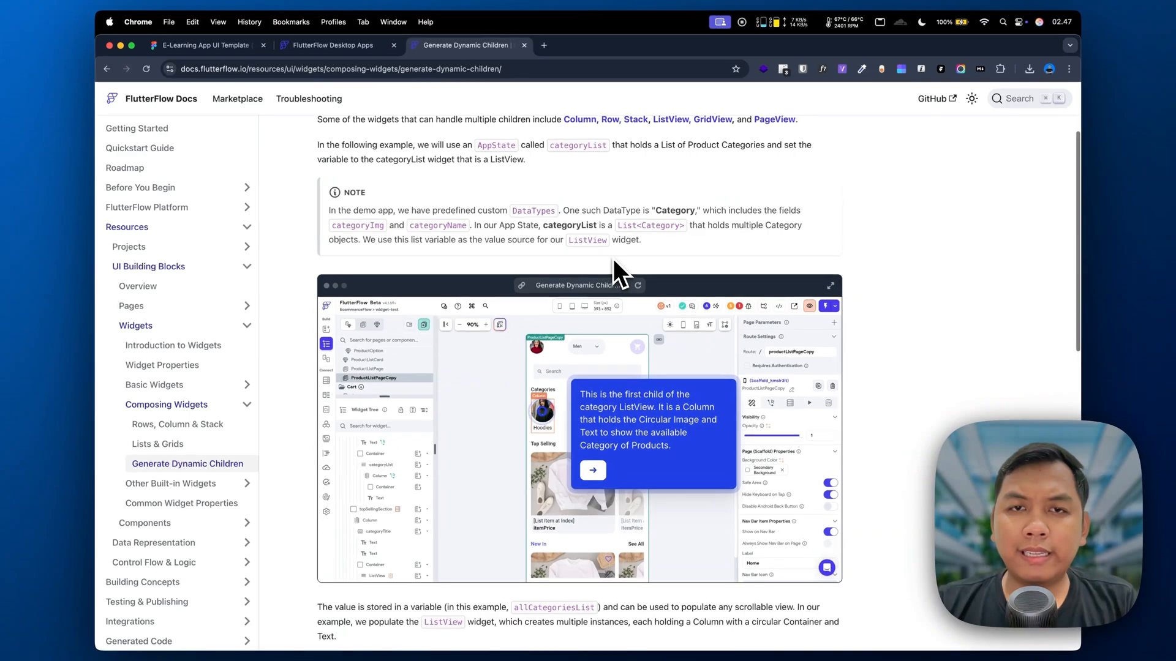
scroll(613, 259, "down", 5)
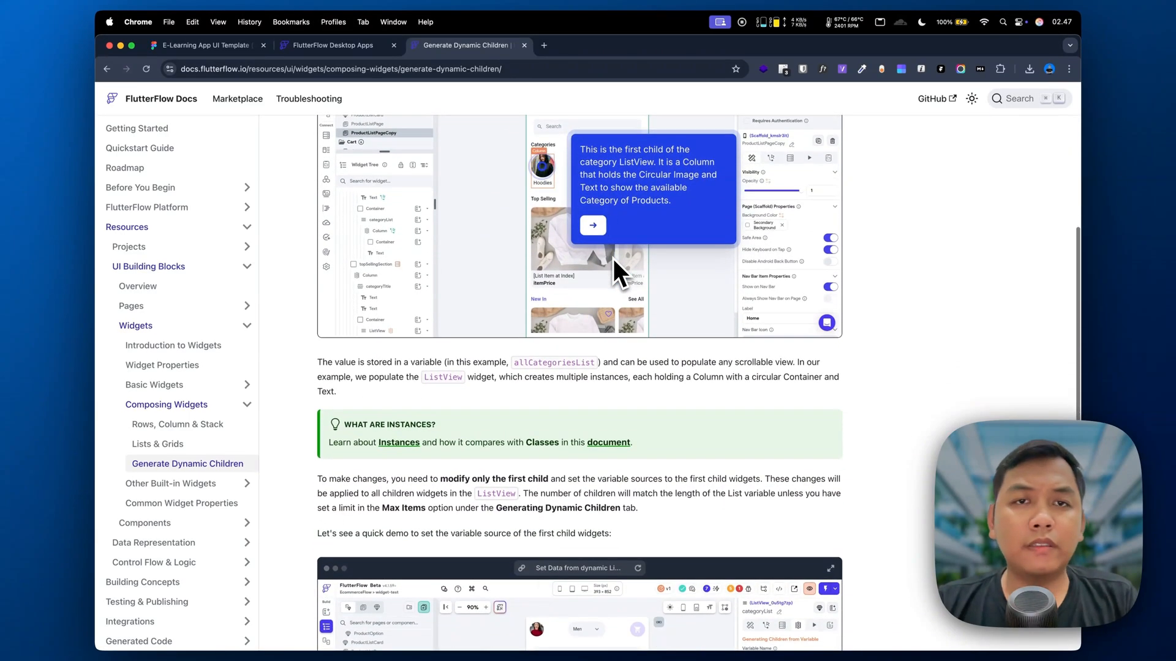
- Compare the Figma home design, including its bottom navigation bar, with the FlutterFlow page, ending in FlutterFlow
key("super+1")
scroll(612, 258, "down", 5)
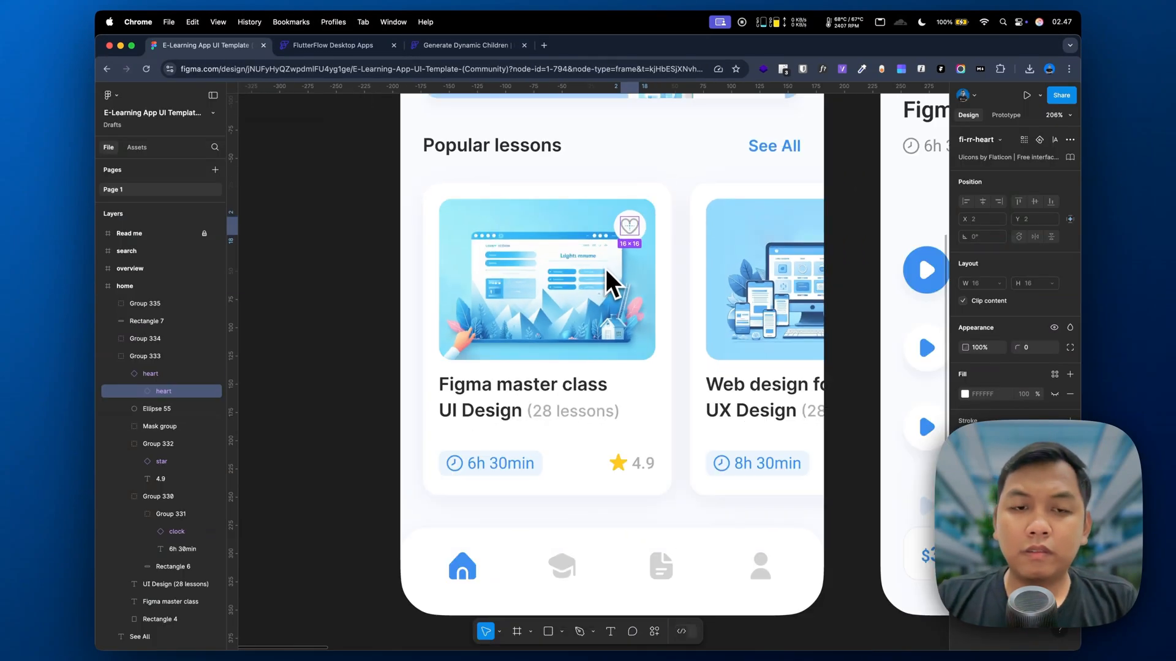
scroll(614, 257, "down", 10)
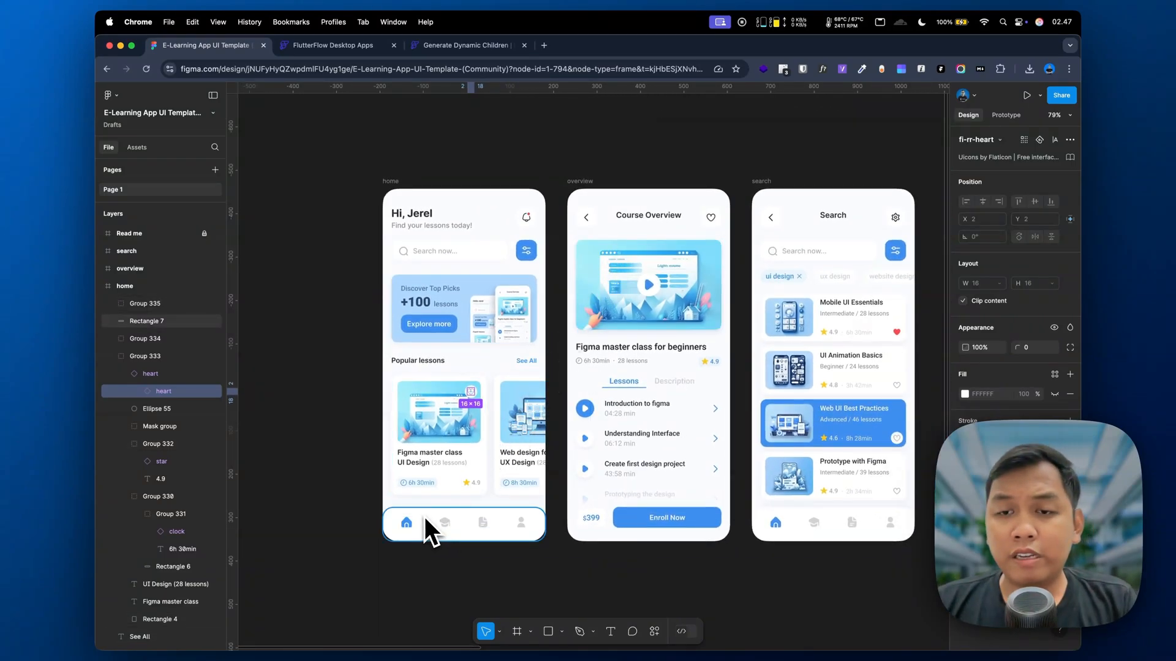
key("super+Tab")
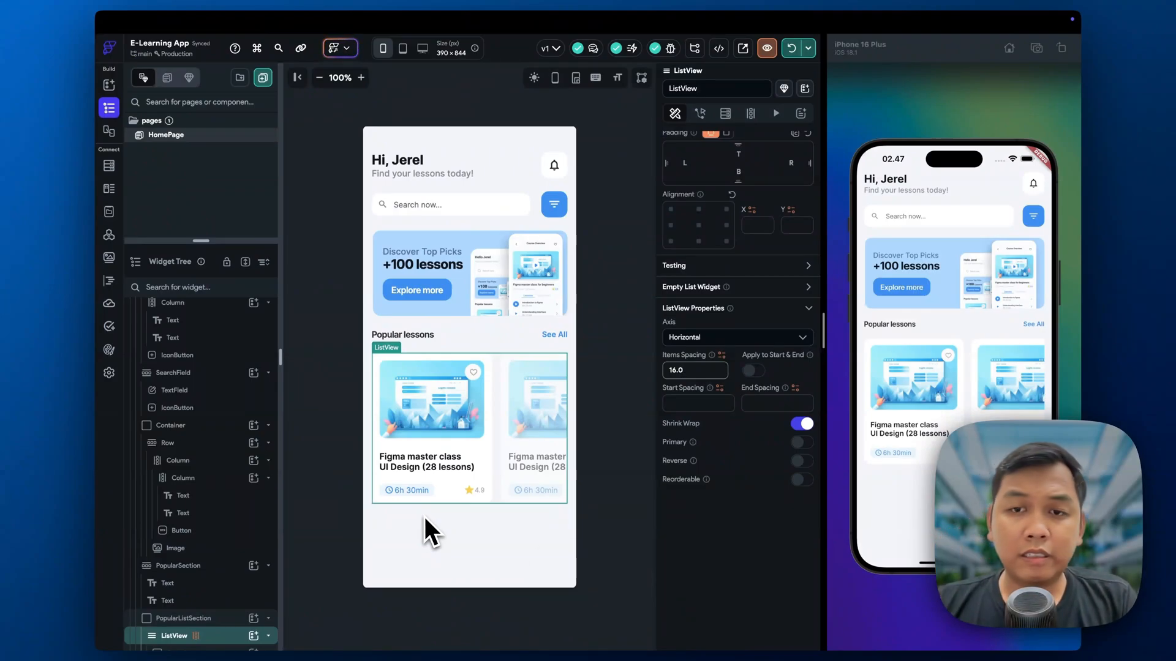
key("super+Tab")
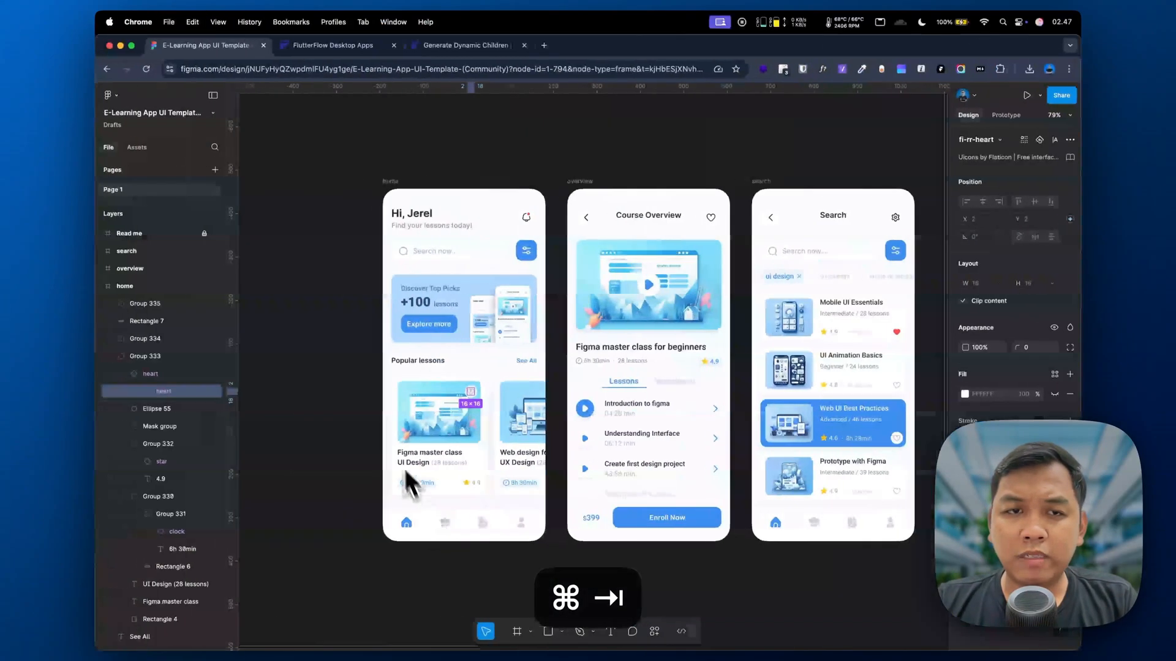
key("super+Tab")
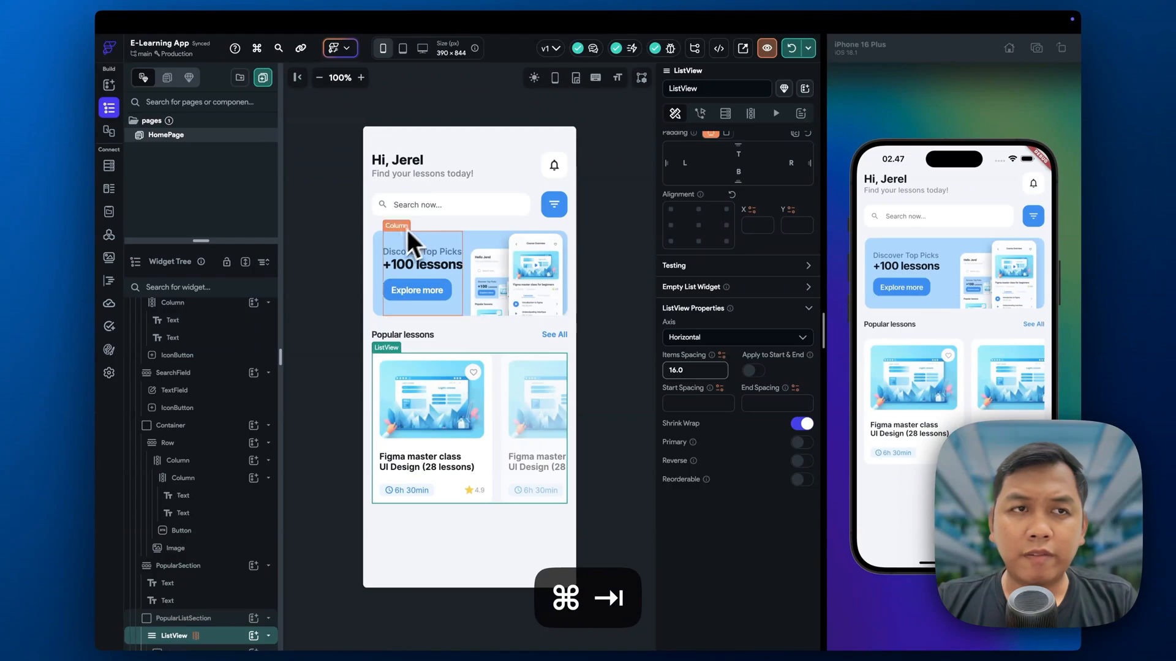
- Try to enable Show Nav Bar in the app's Nav Bar & App Bar settings and return to the page's widget palette
left_click(109, 372)
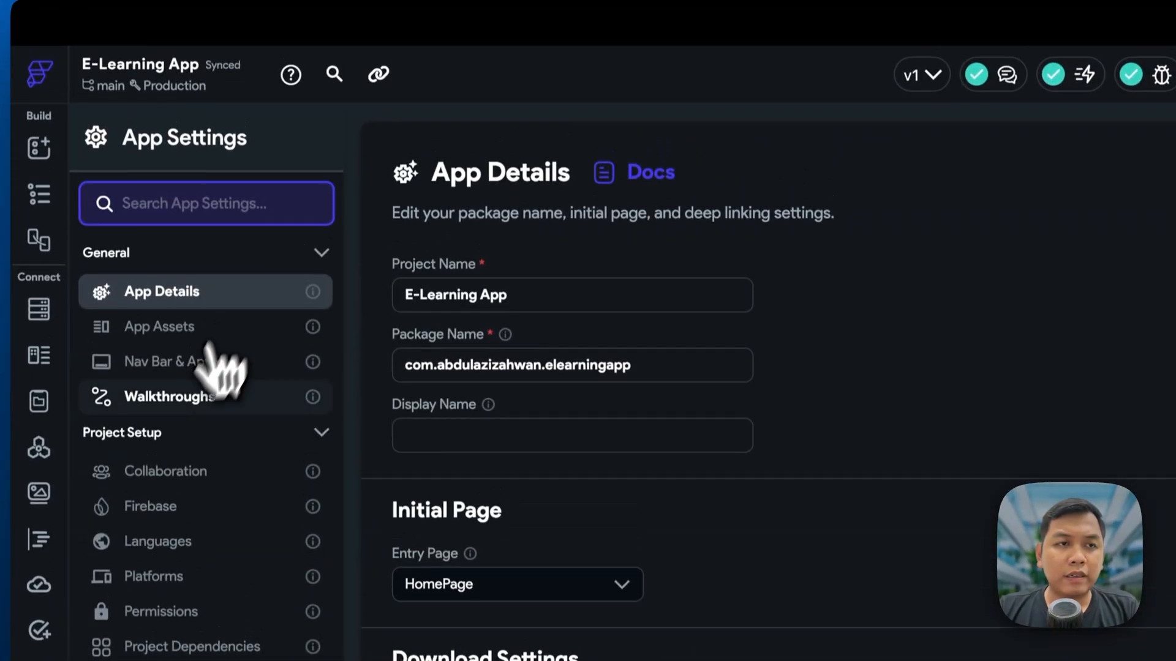
left_click(260, 362)
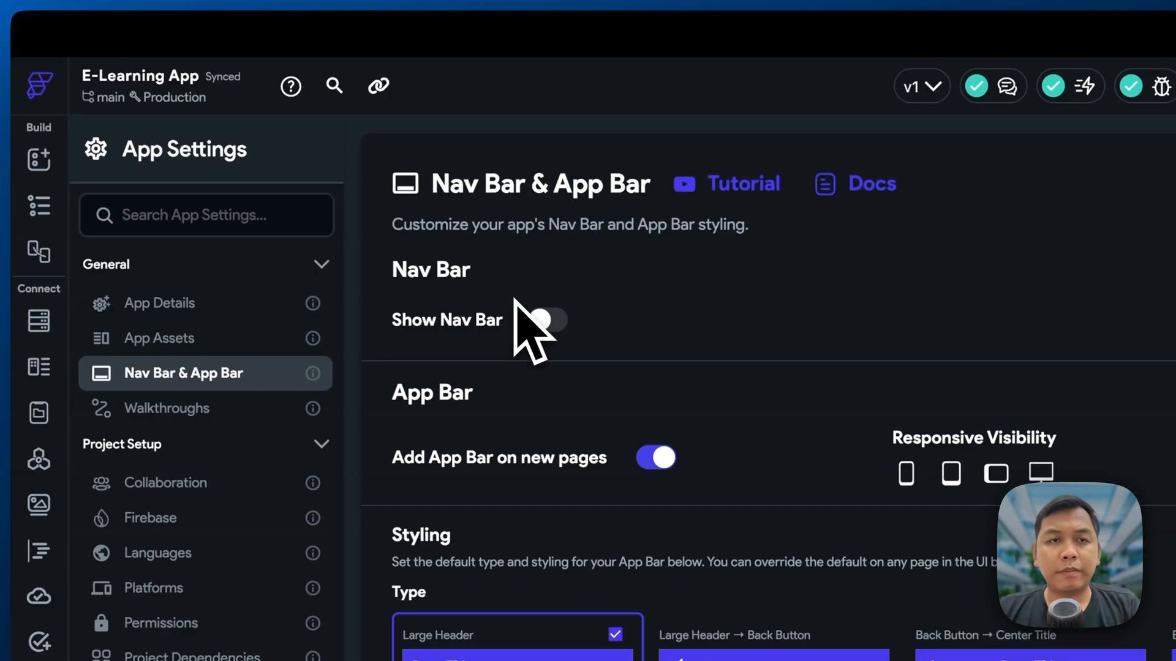
left_click(541, 320)
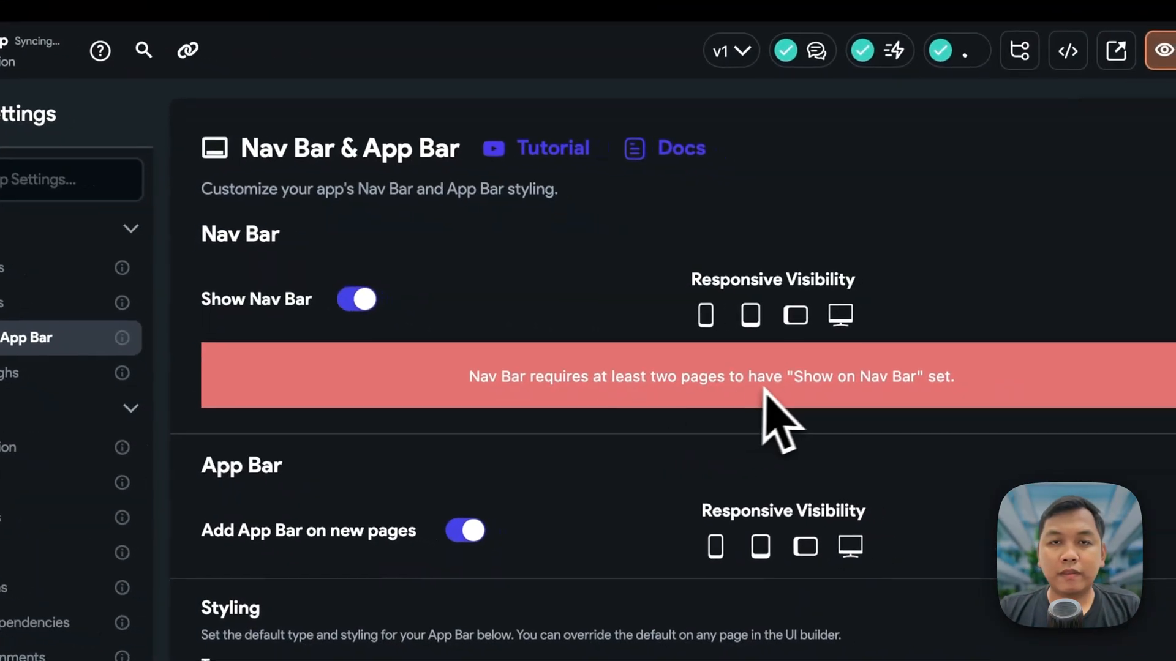
left_click(355, 300)
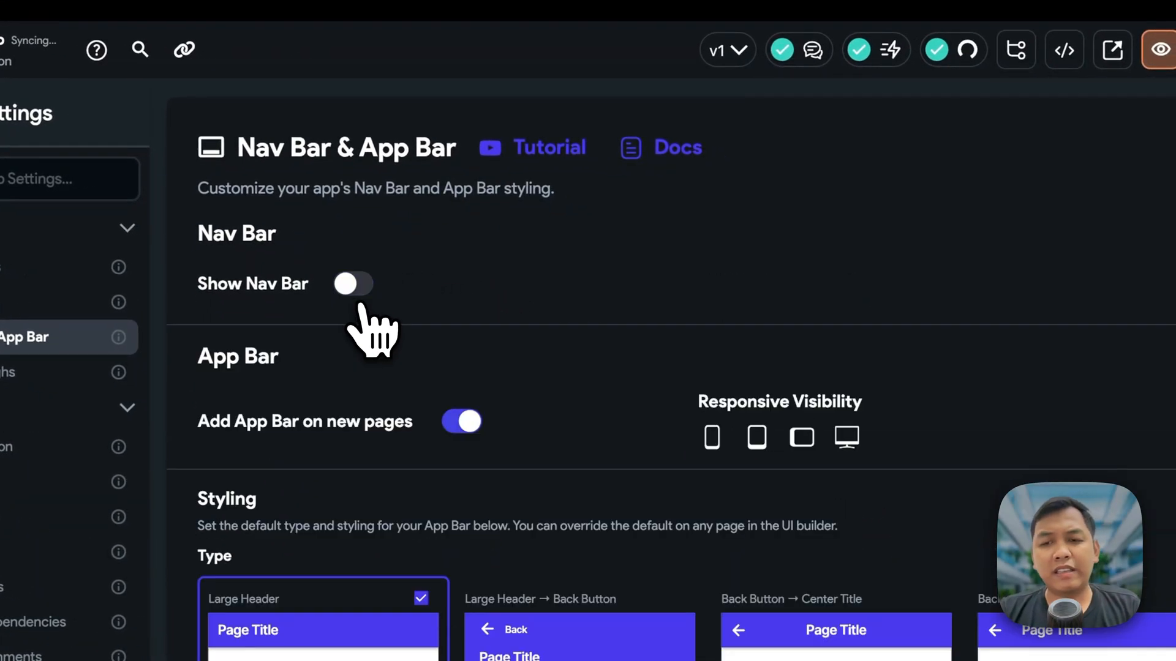
left_click(8, 141)
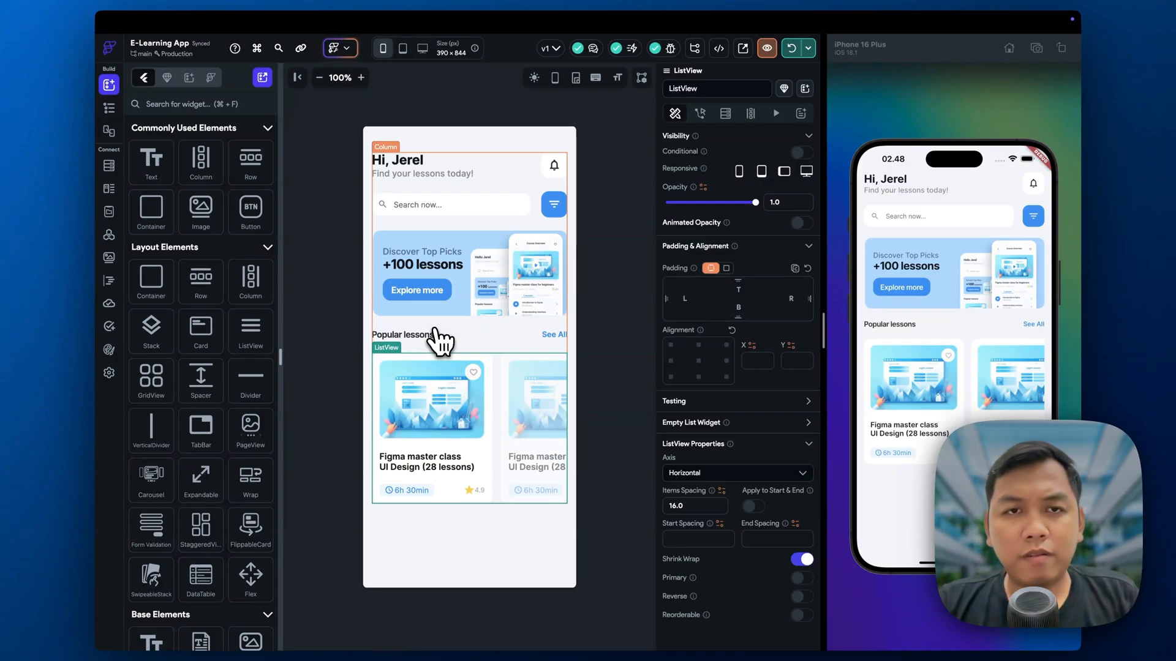
- Switch between Chrome and FlutterFlow to compare the Figma home, overview and search screens with the built home page, ending in FlutterFlow
key("super+Tab")
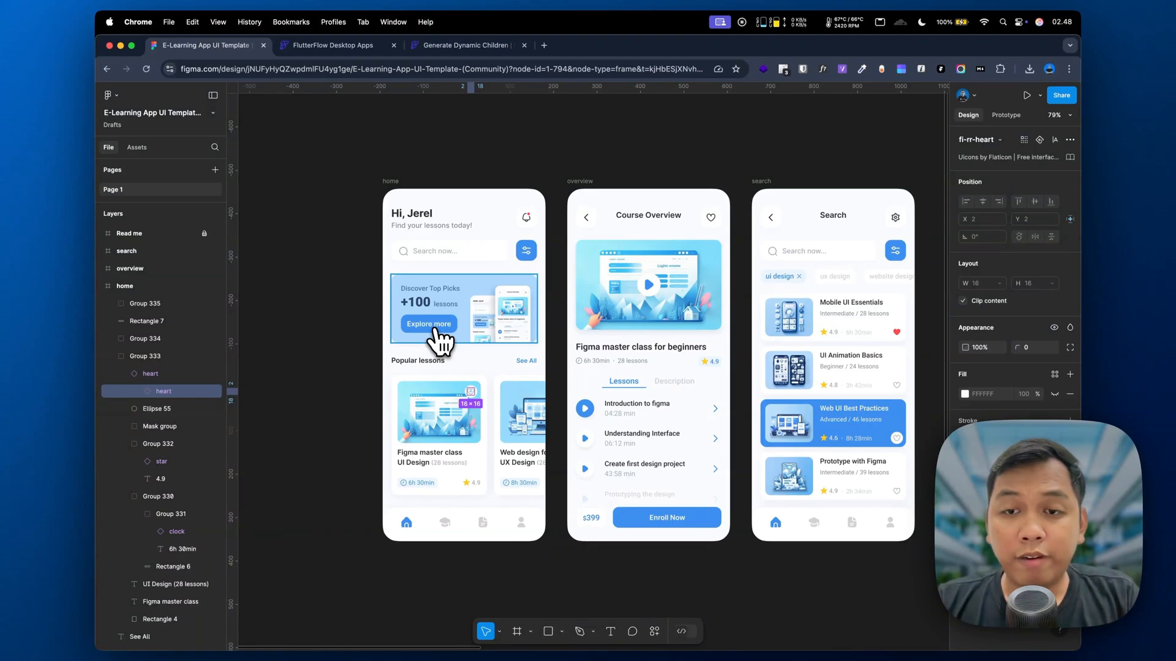
key("super+Tab")
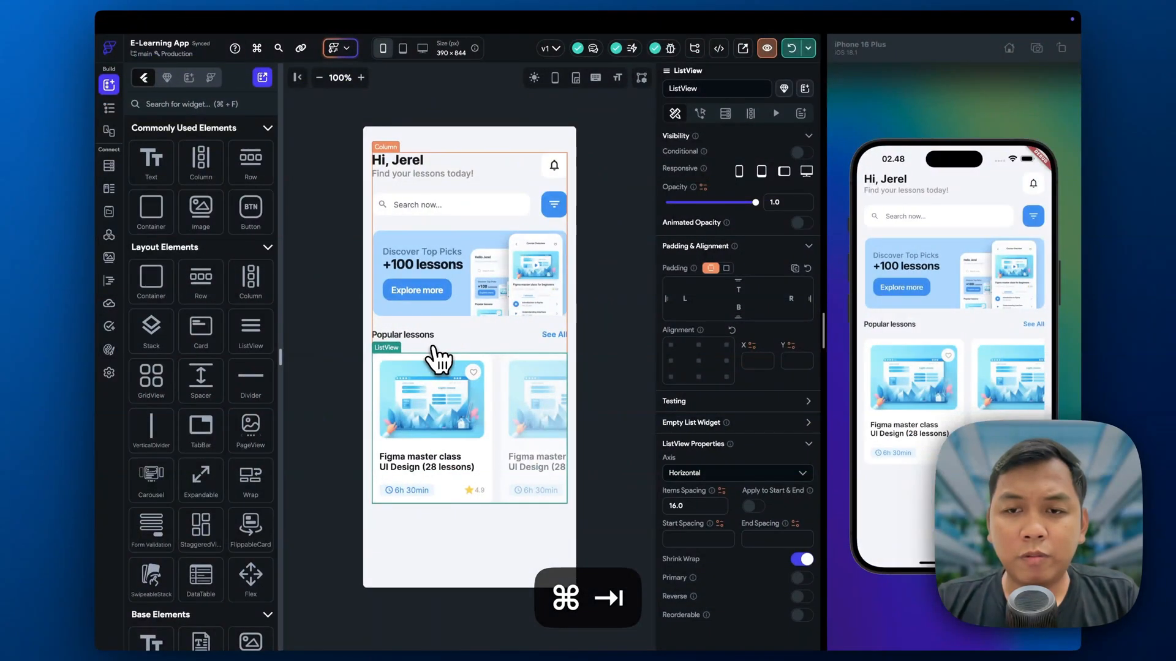
key("super+Tab")
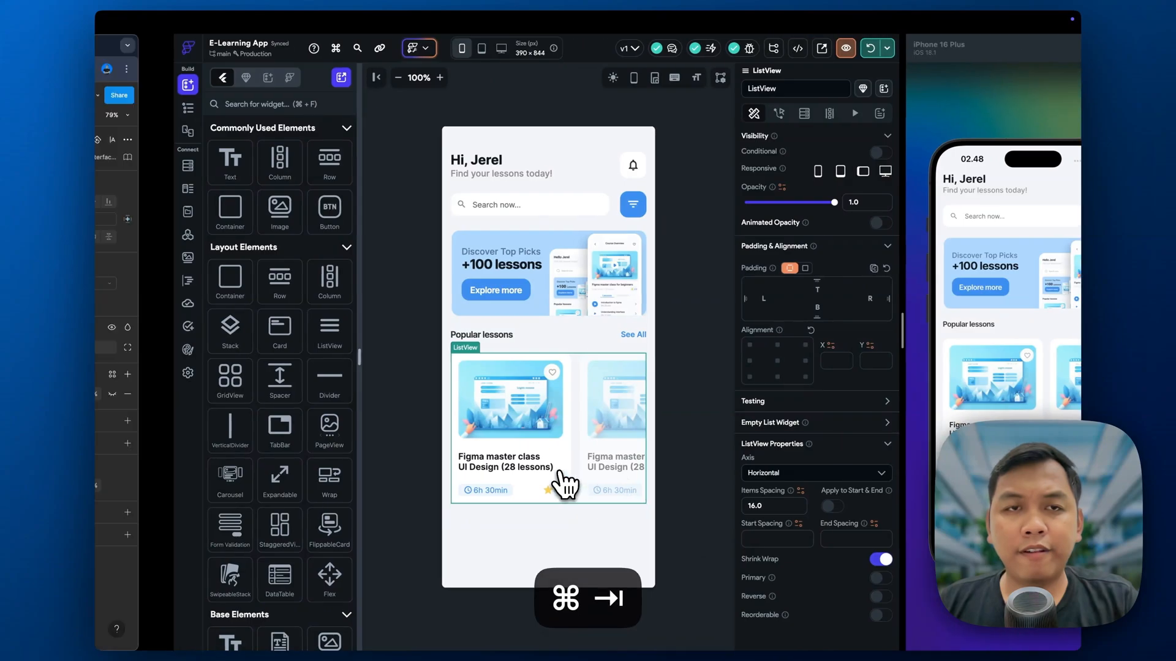
key("super+Tab")
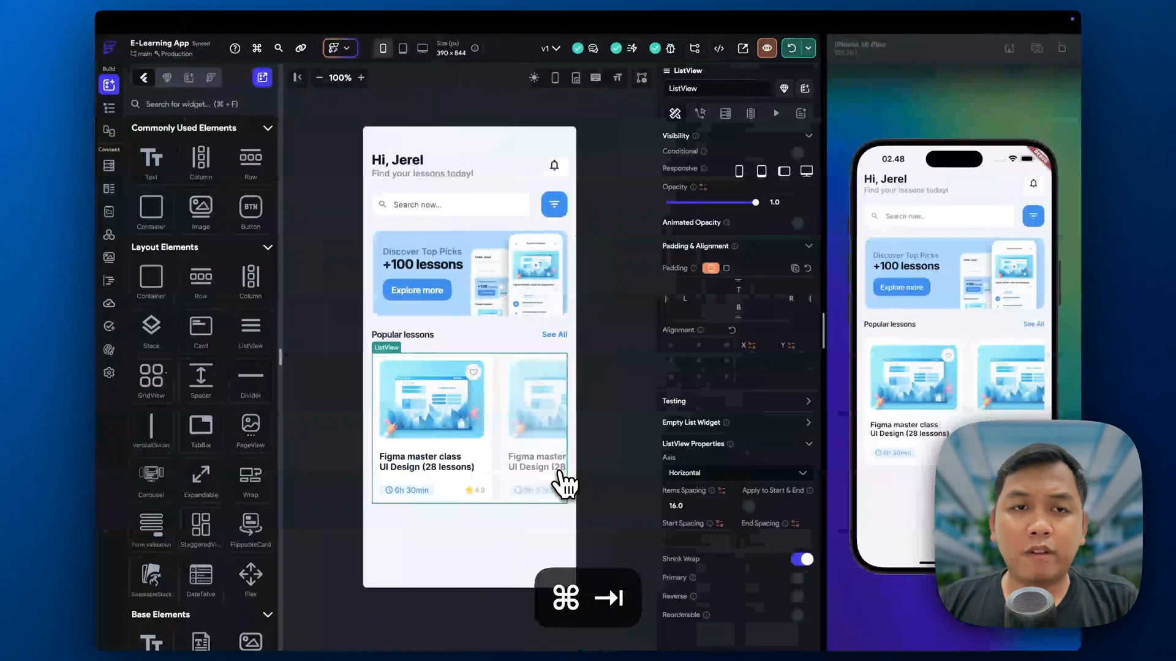
key("super+Tab")
key("super+Tab")
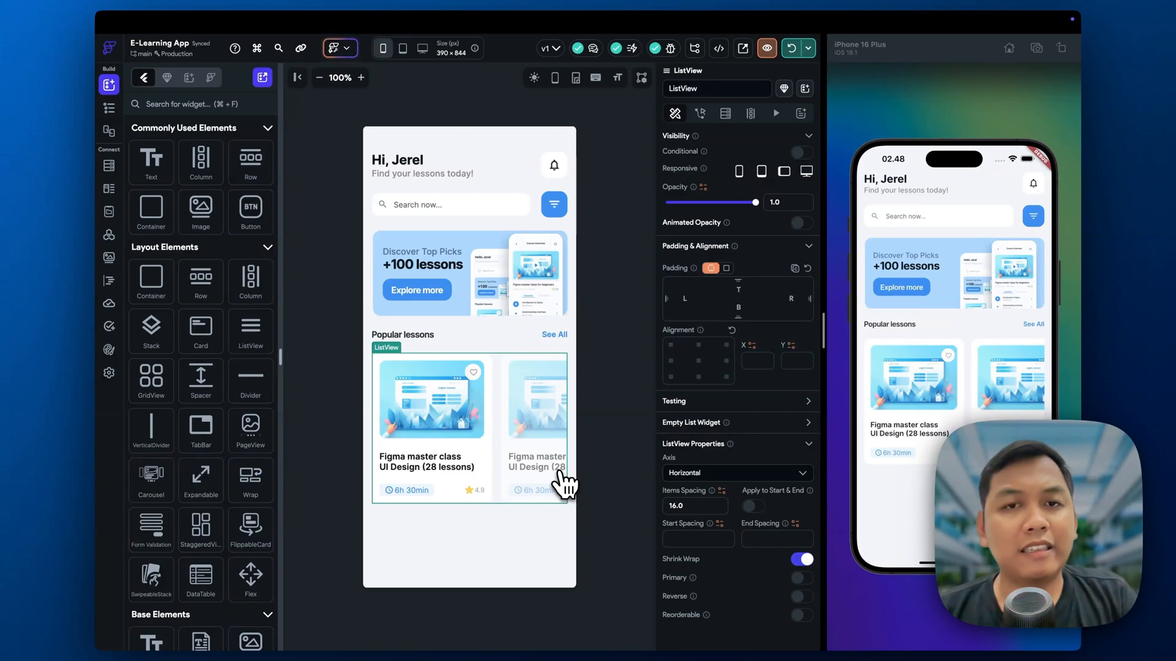
key("super+Tab")
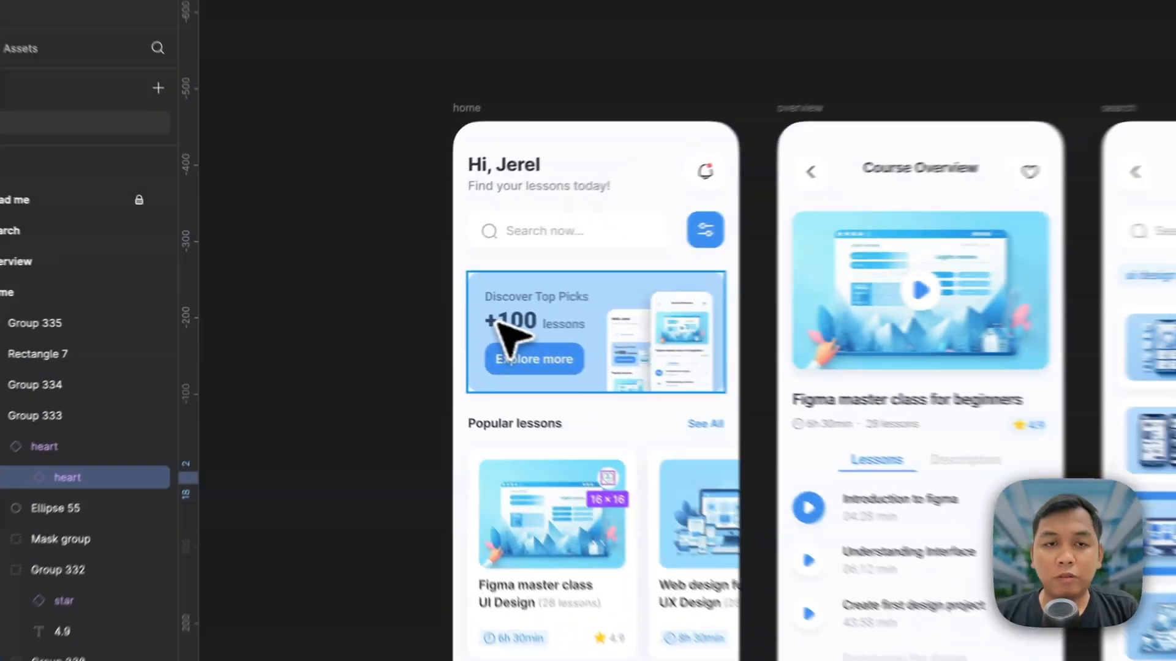
left_click(498, 323)
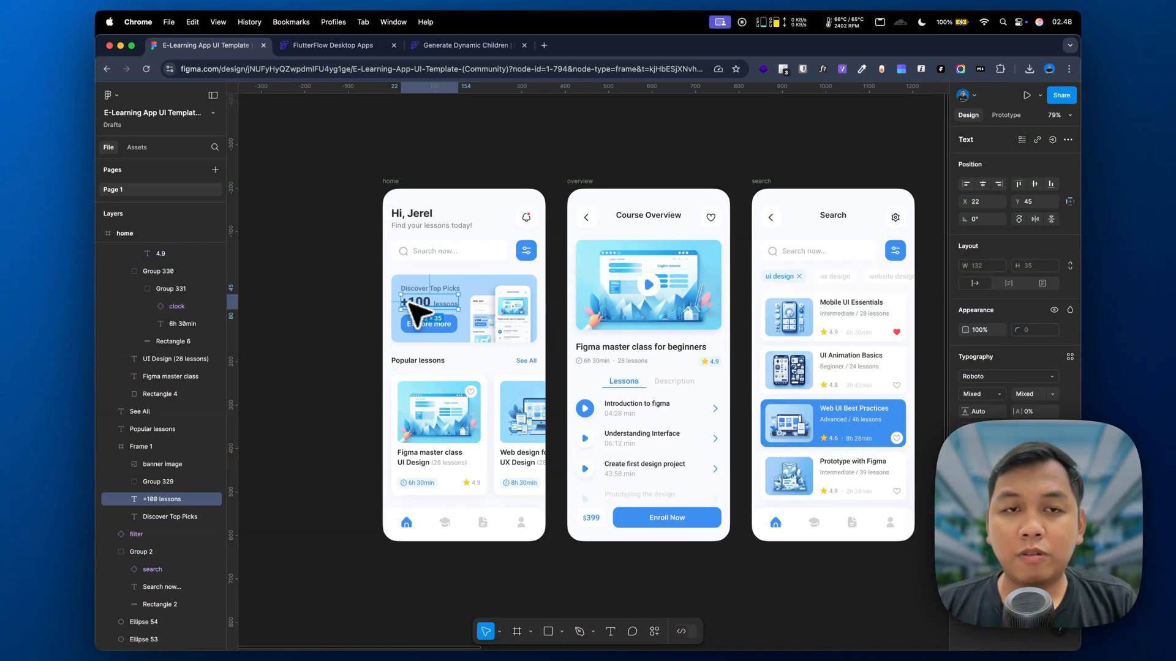
key("super+Tab")
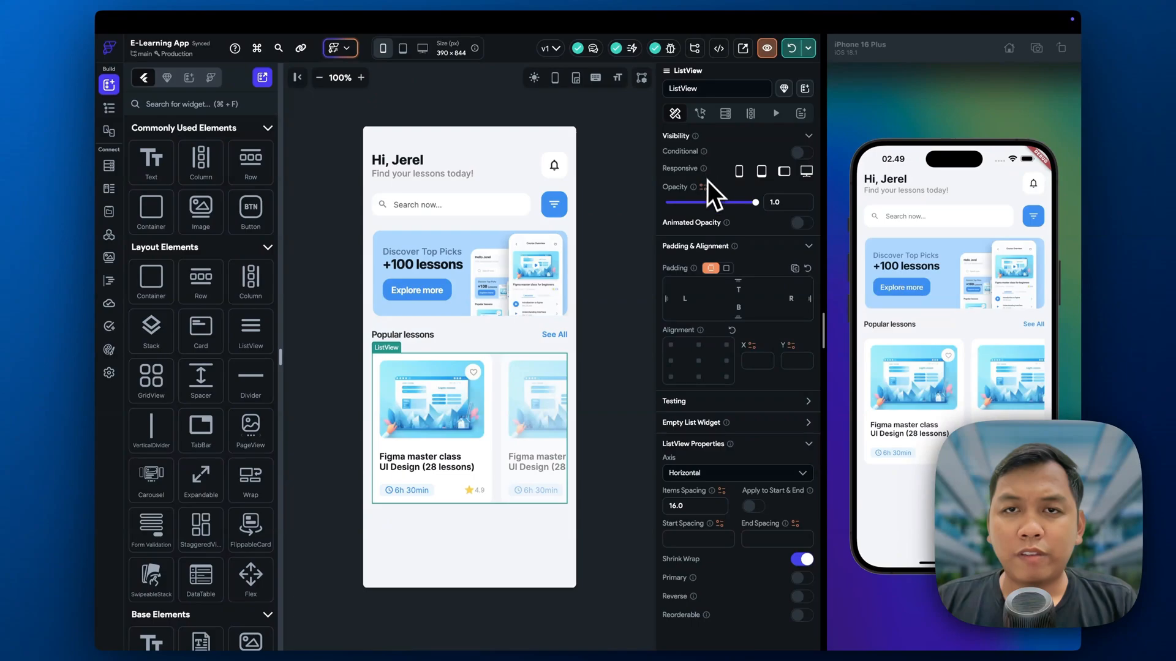
scroll(796, 267, "down", 4)
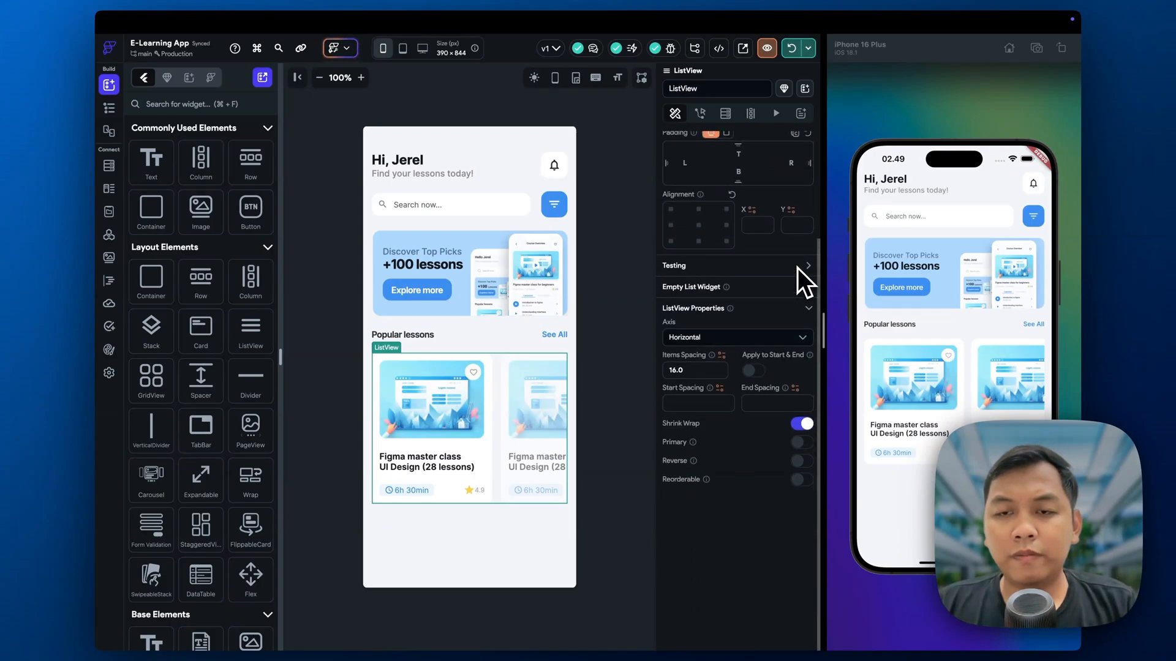
scroll(797, 267, "up", 4)
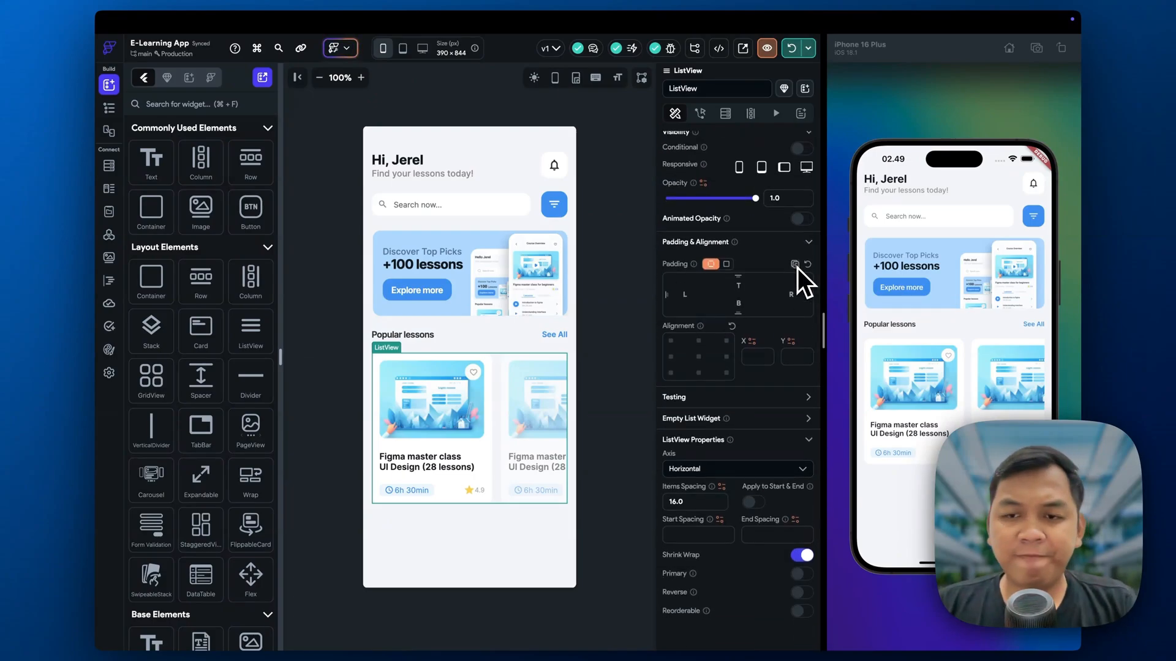